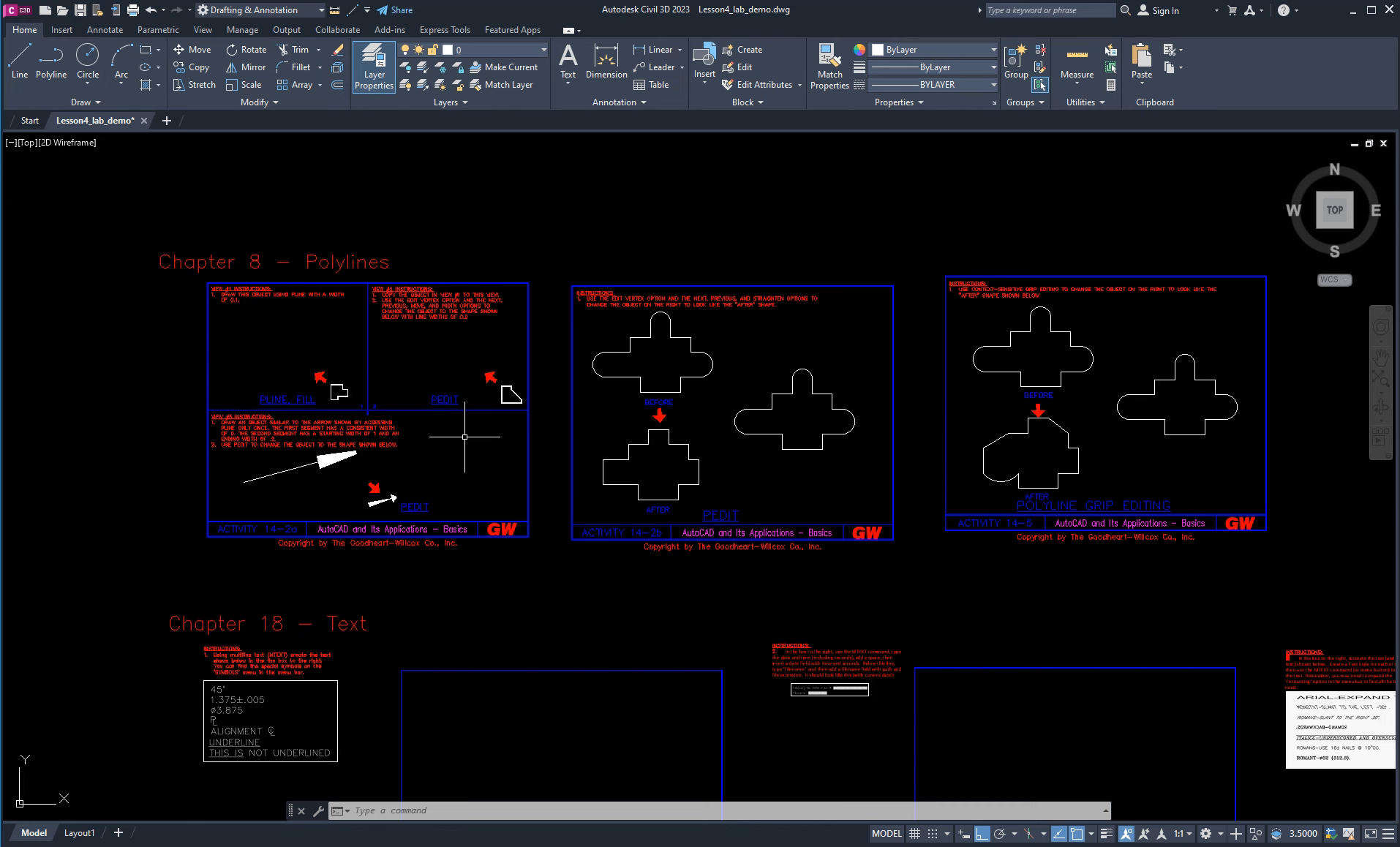
Examine the Chapter 8 polyline activities, including the vertices of the BEFORE shape in Activity 14-2b.
scroll(594, 400, up, 4)
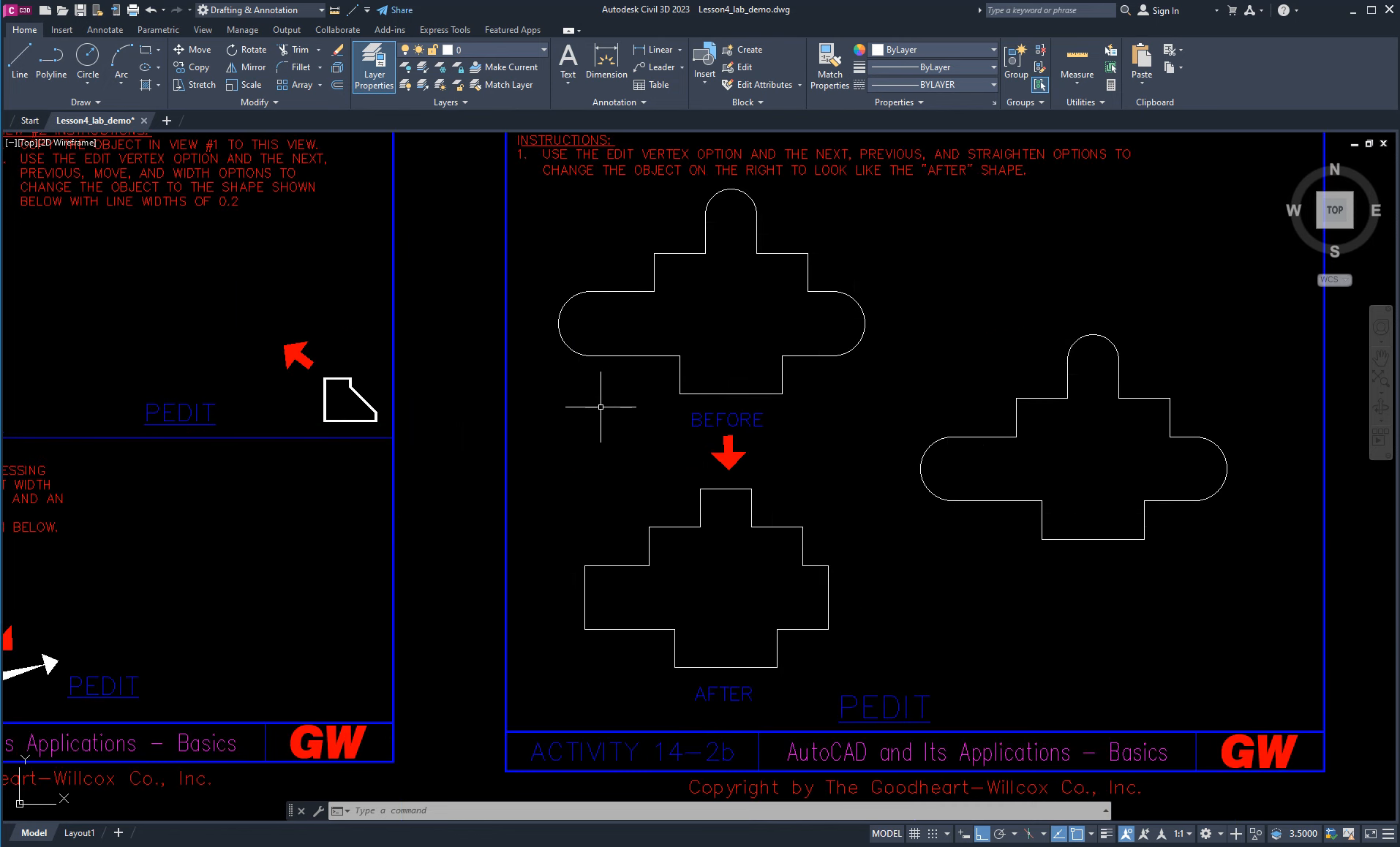
scroll(457, 427, down, 4)
scroll(460, 471, up, 4)
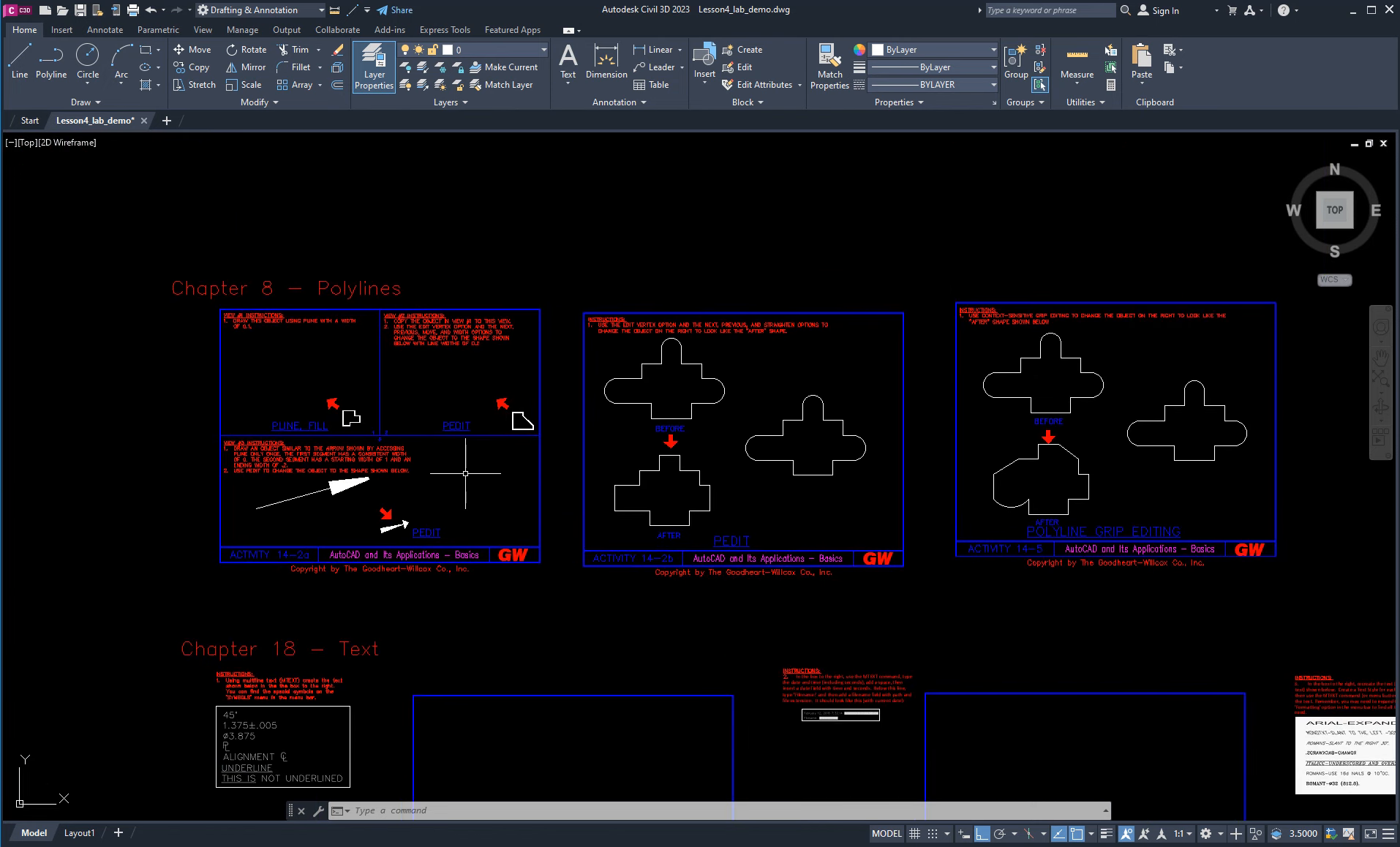
scroll(634, 421, up, 2)
click(640, 346)
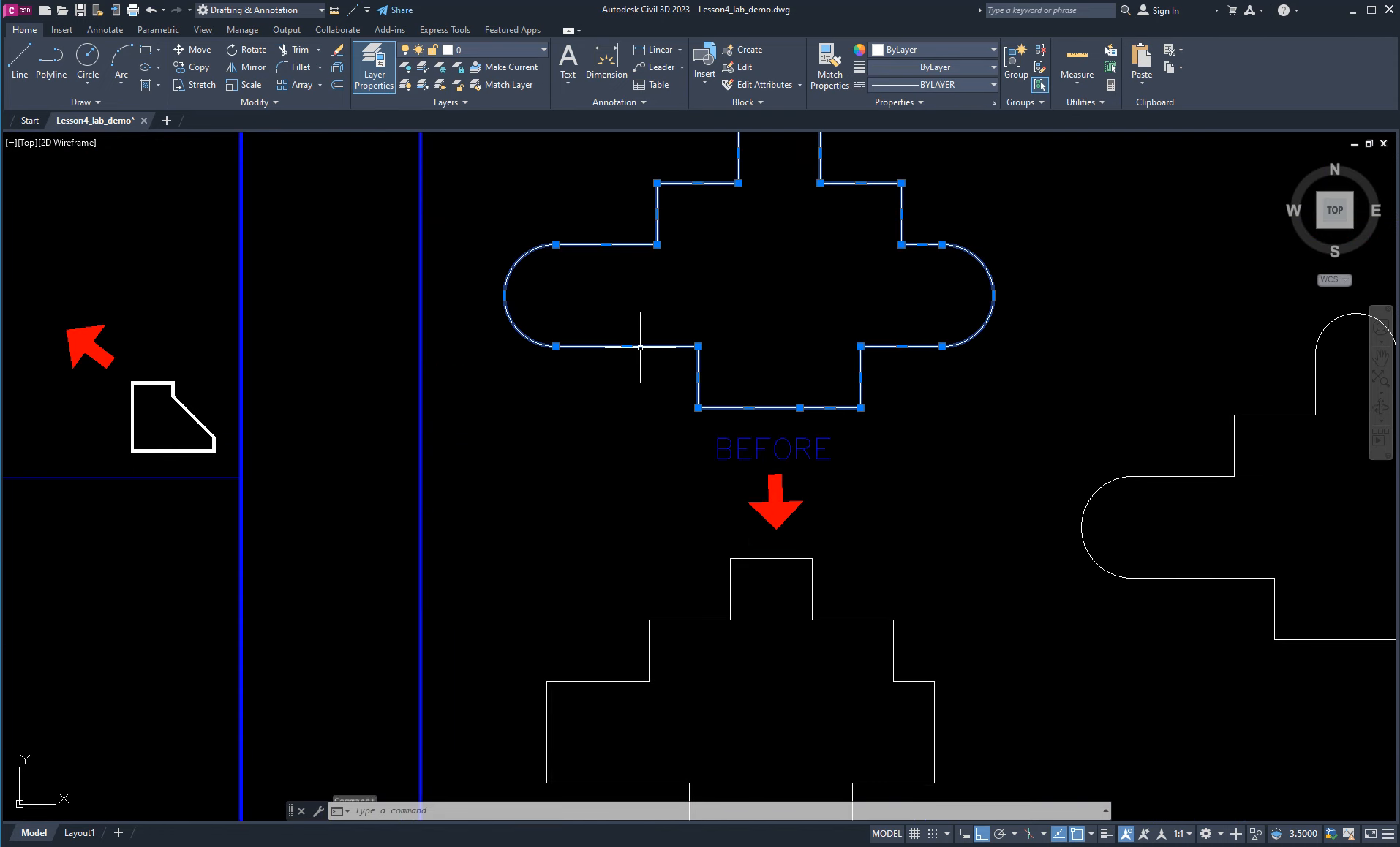
scroll(741, 436, down, 2)
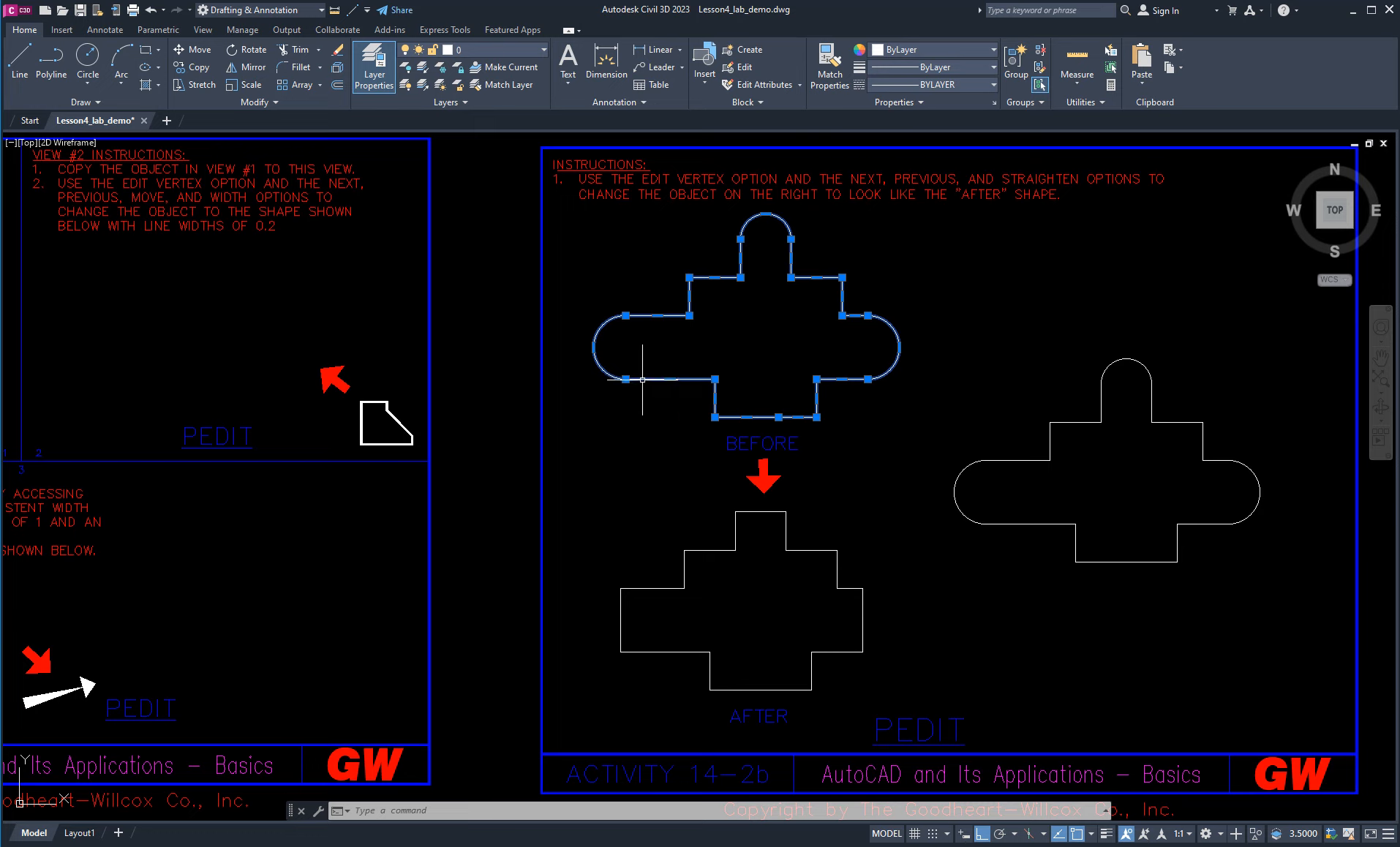
mouse_move(642, 379)
mouse_down()
mouse_move(895, 411)
mouse_move(812, 364)
mouse_move(643, 387)
mouse_up()
key(Escape)
key(Escape)
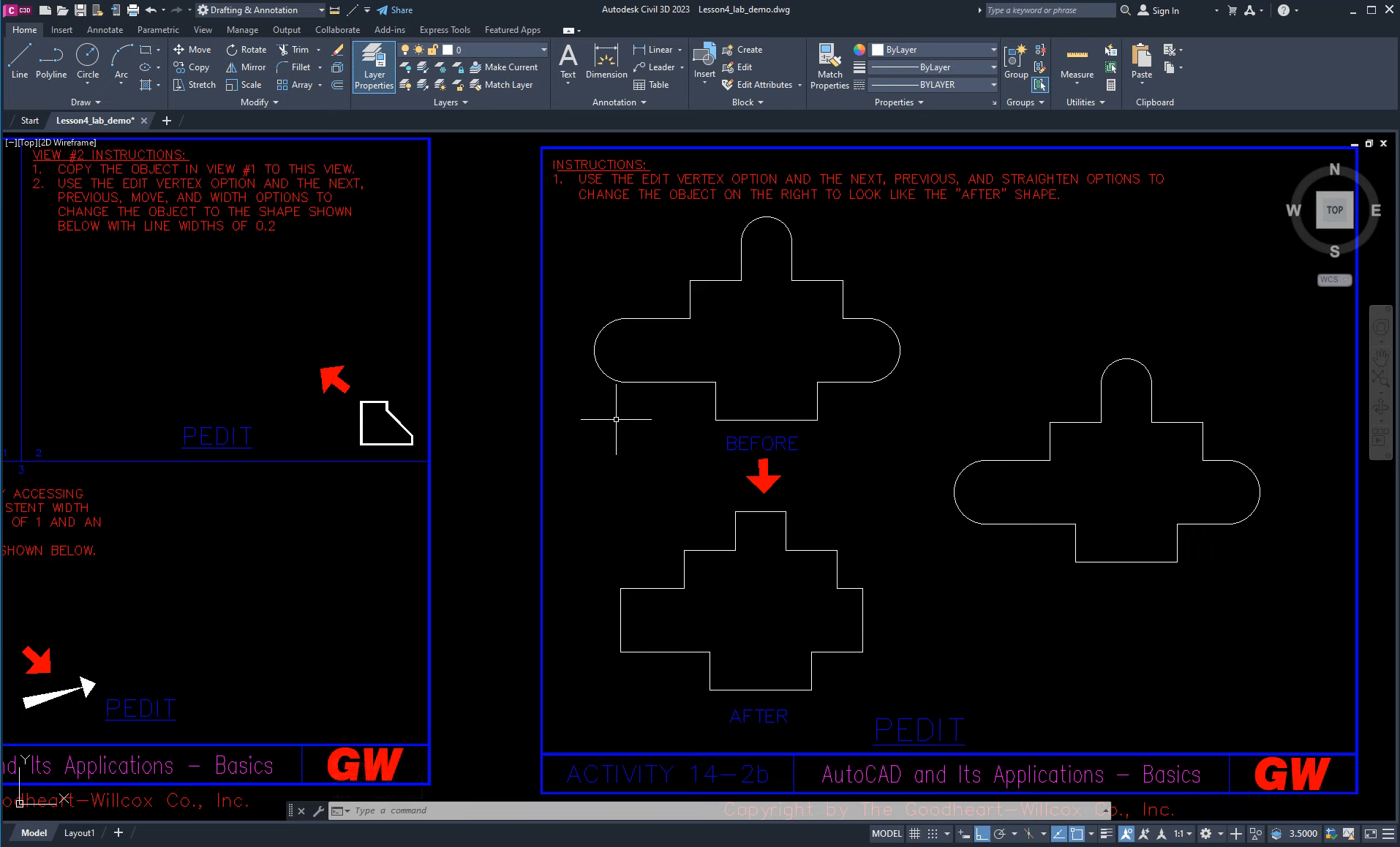
click(657, 381)
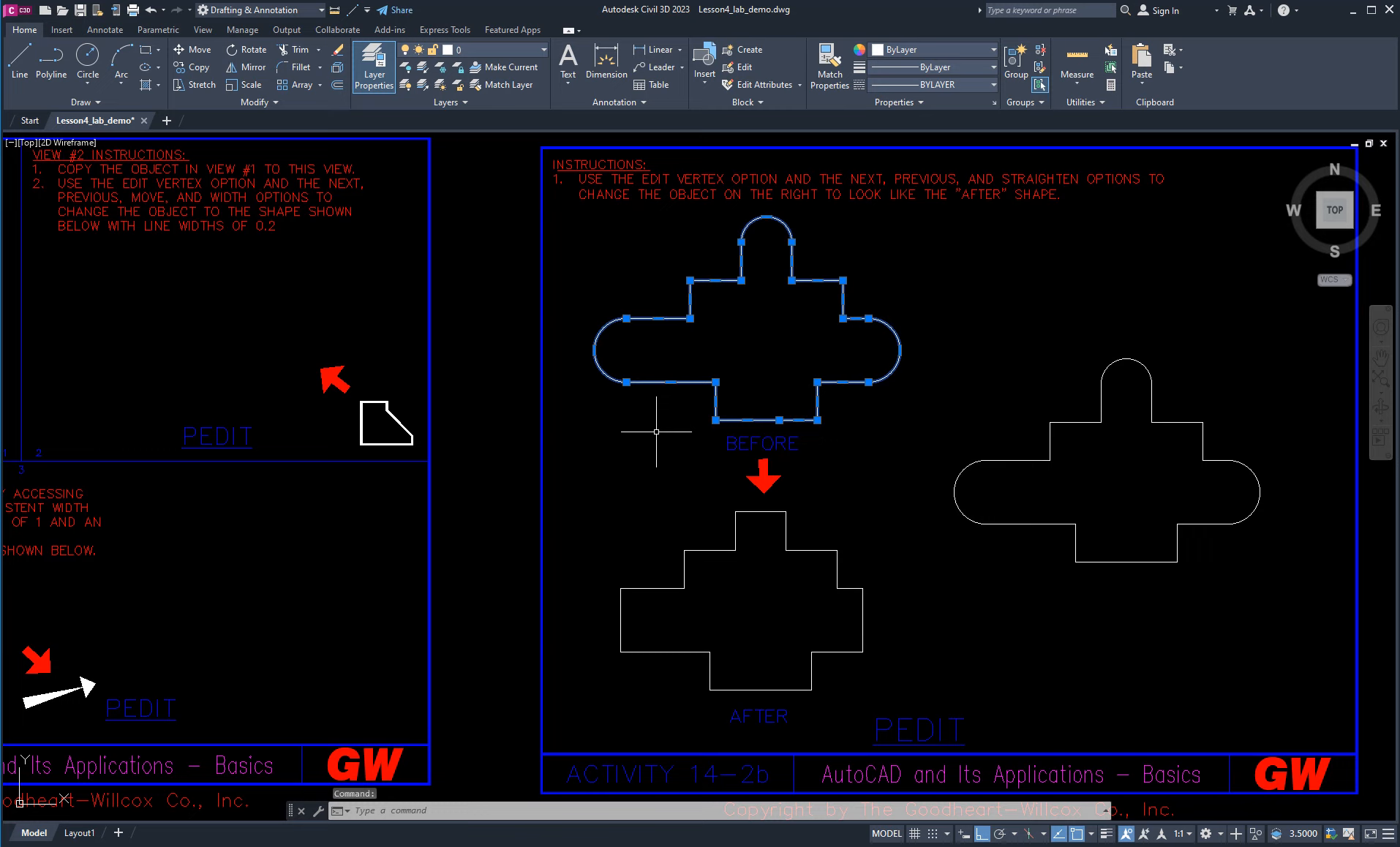
key(Escape)
key(Escape)
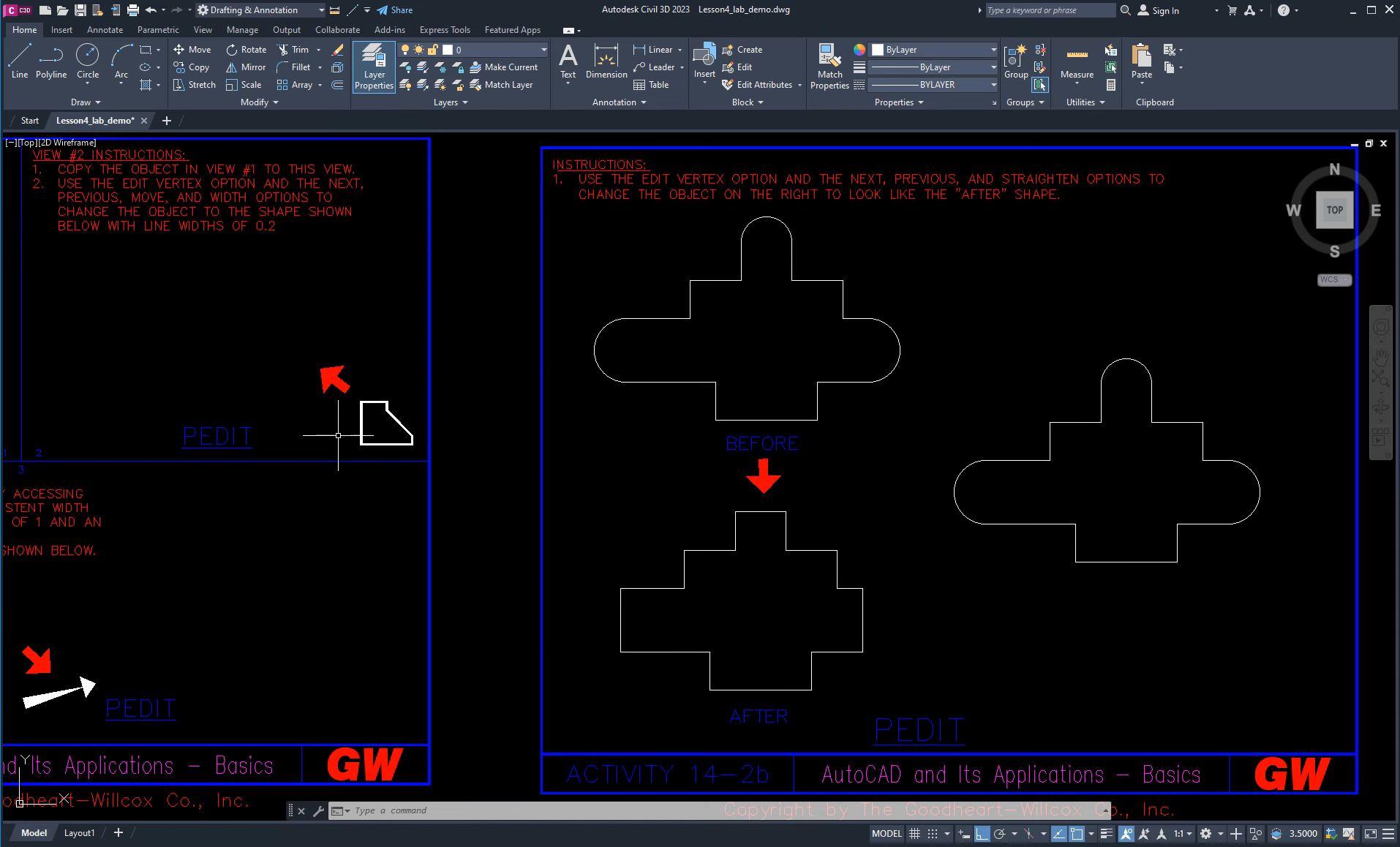
scroll(270, 431, down, 2)
middle_drag(270, 432, 556, 471)
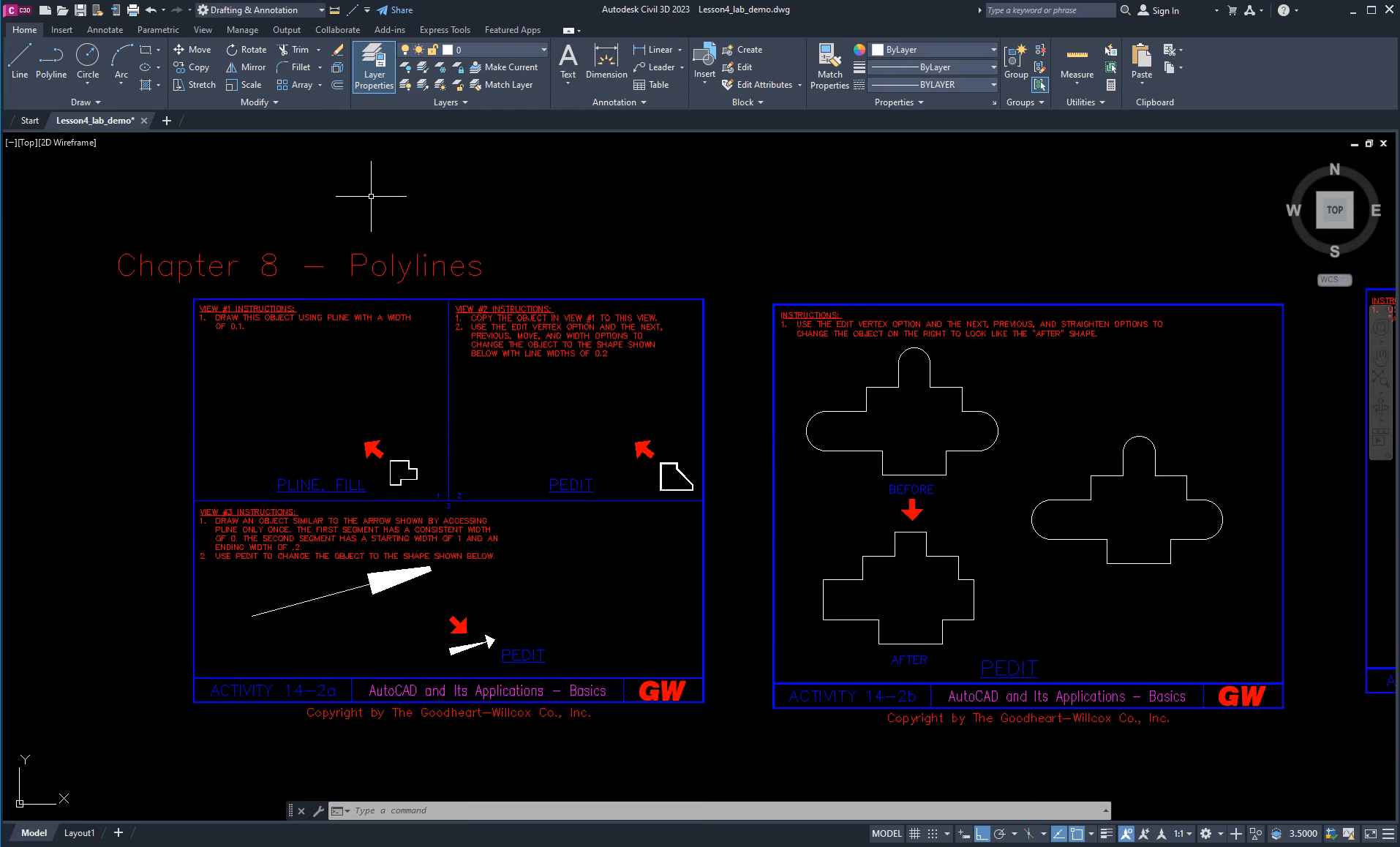
Switch the workspace to Civil 3D and back to Drafting & Annotation.
click(298, 10)
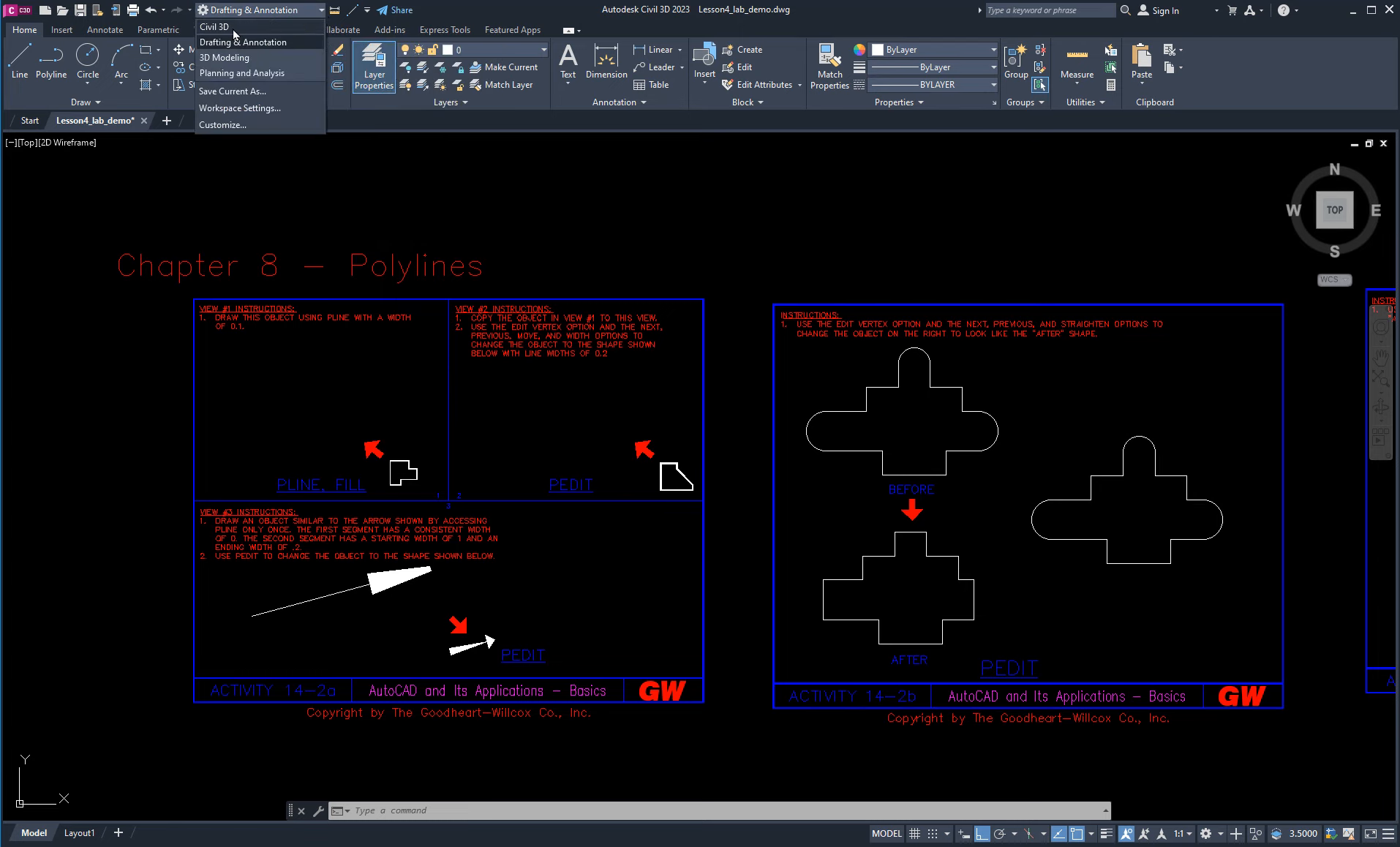
click(234, 29)
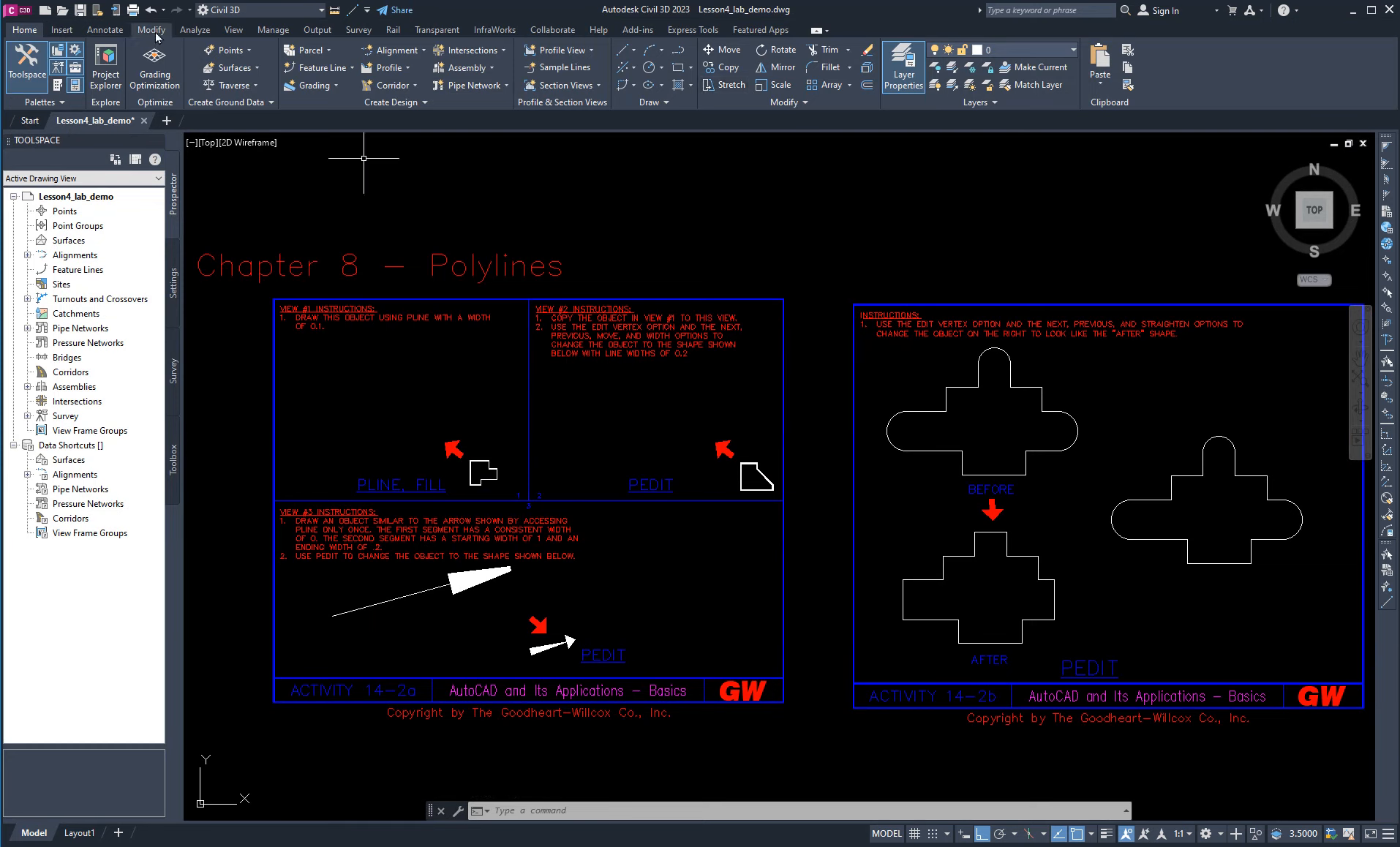
click(653, 102)
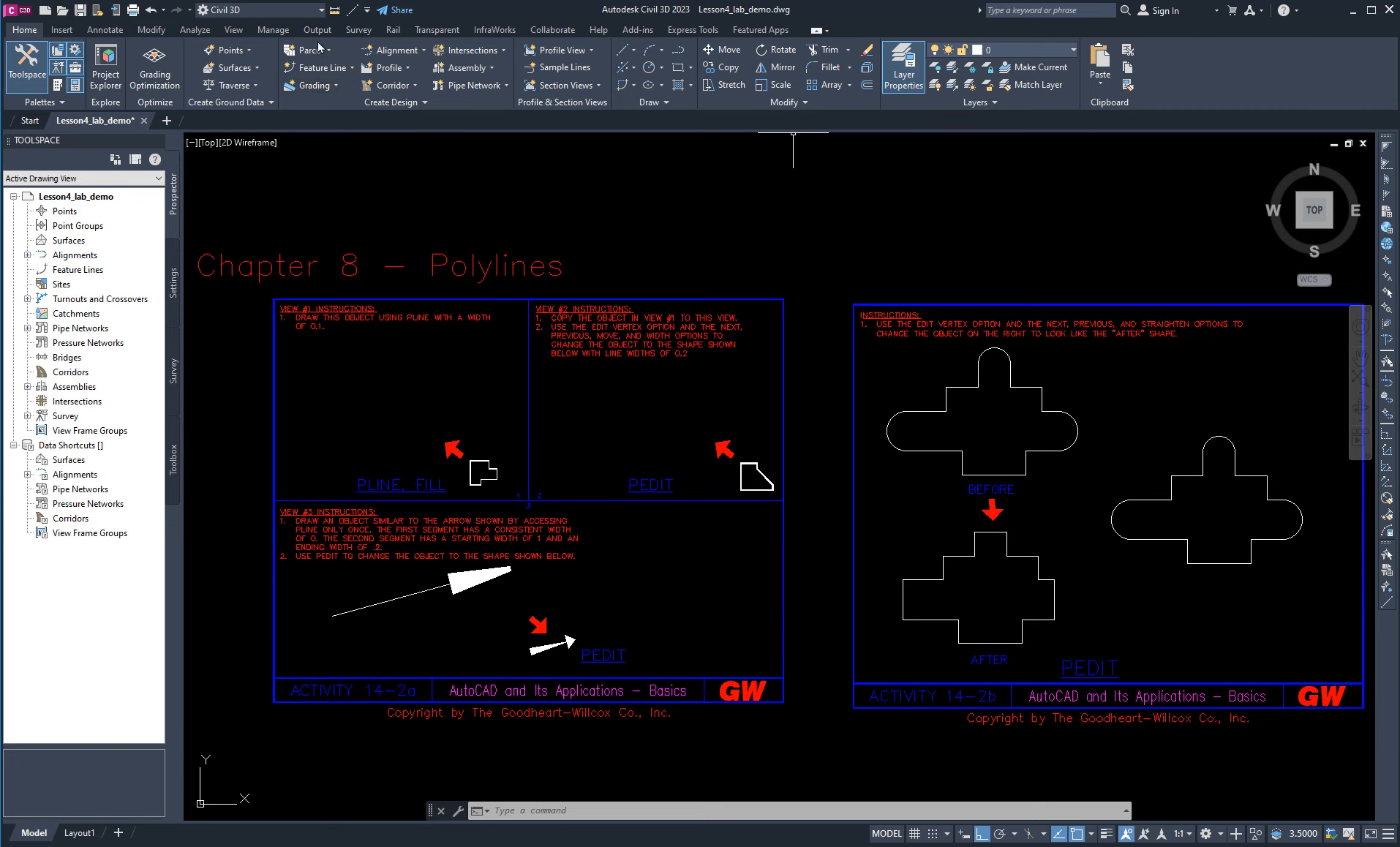
click(321, 11)
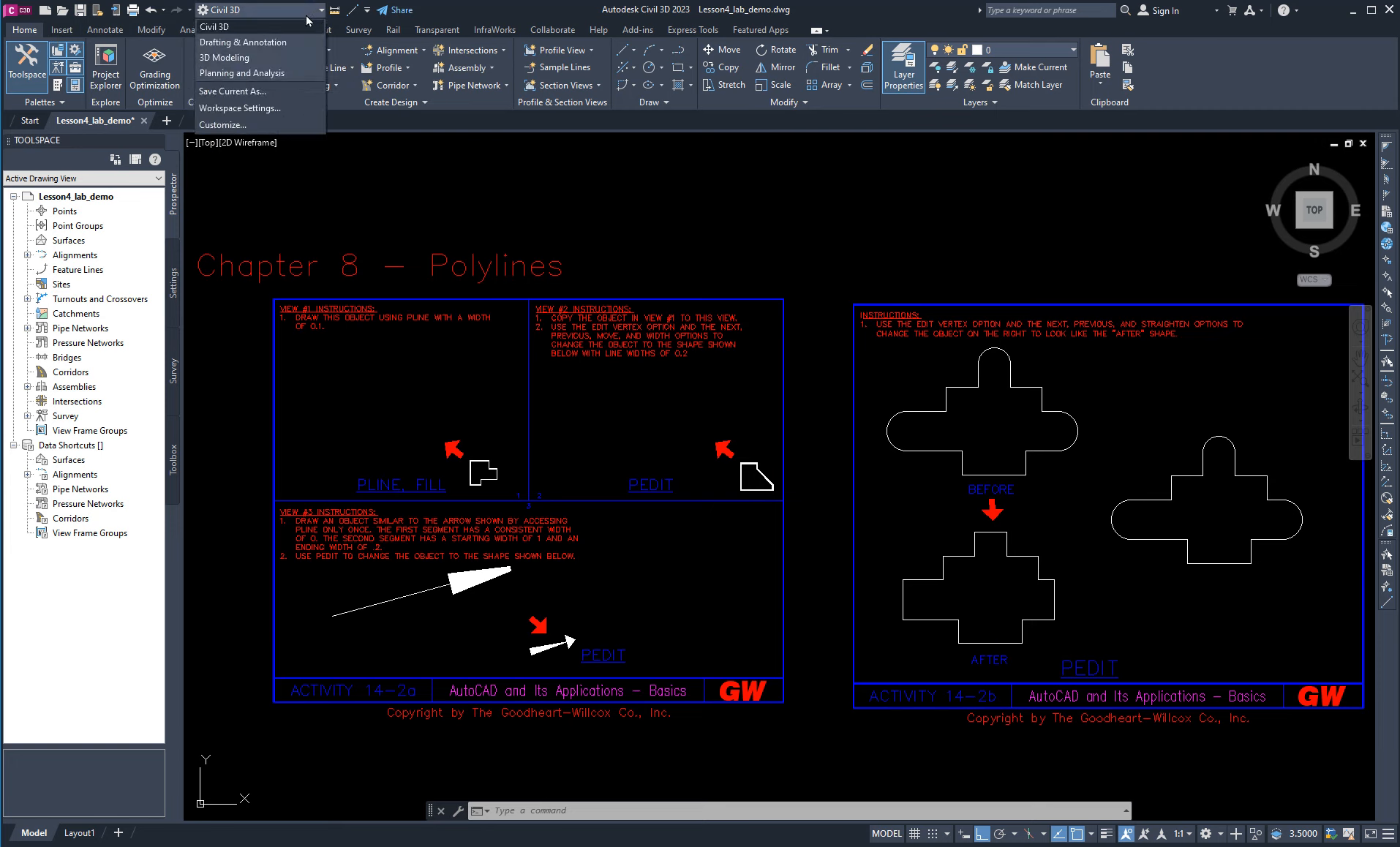
click(270, 42)
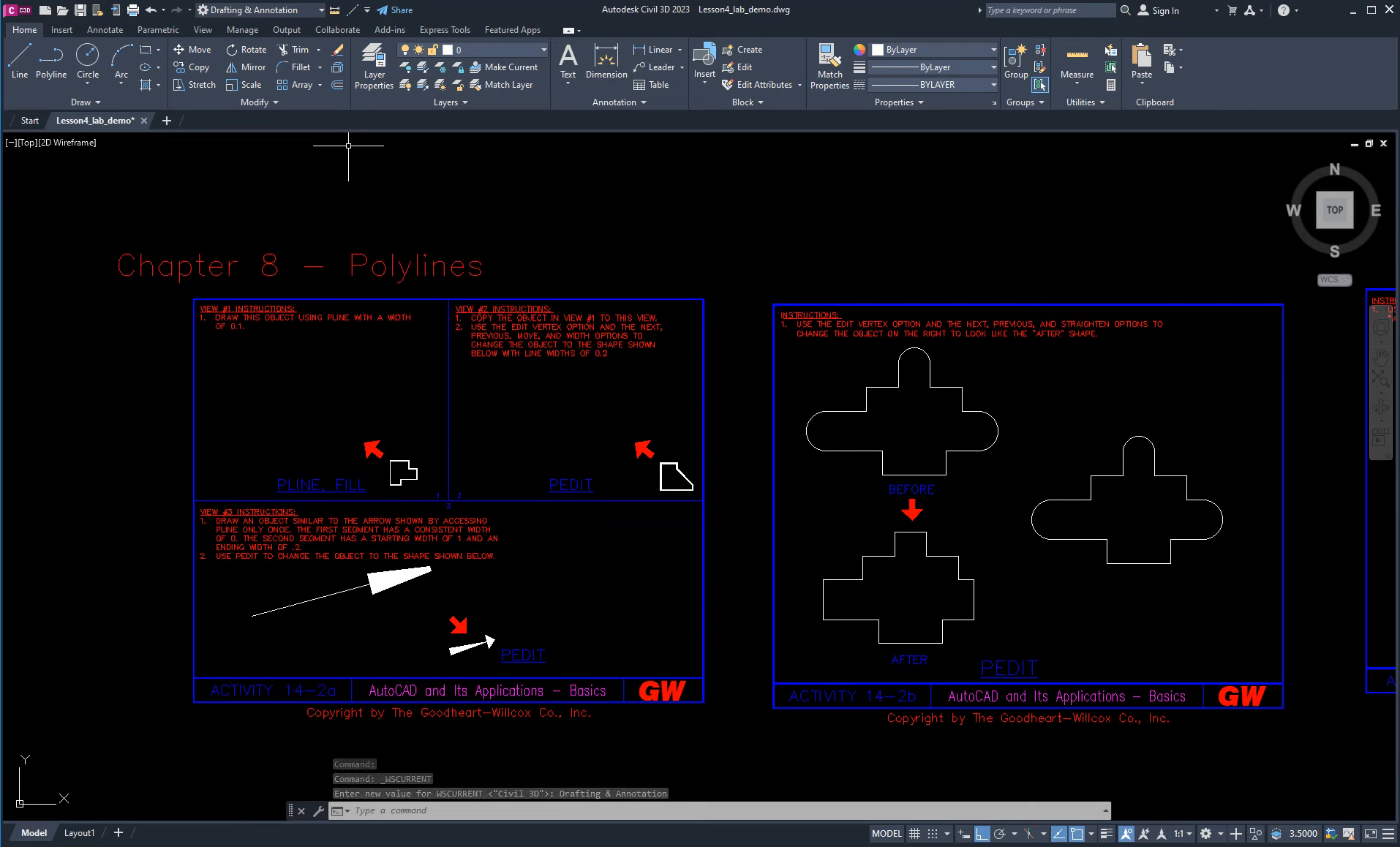
click(272, 104)
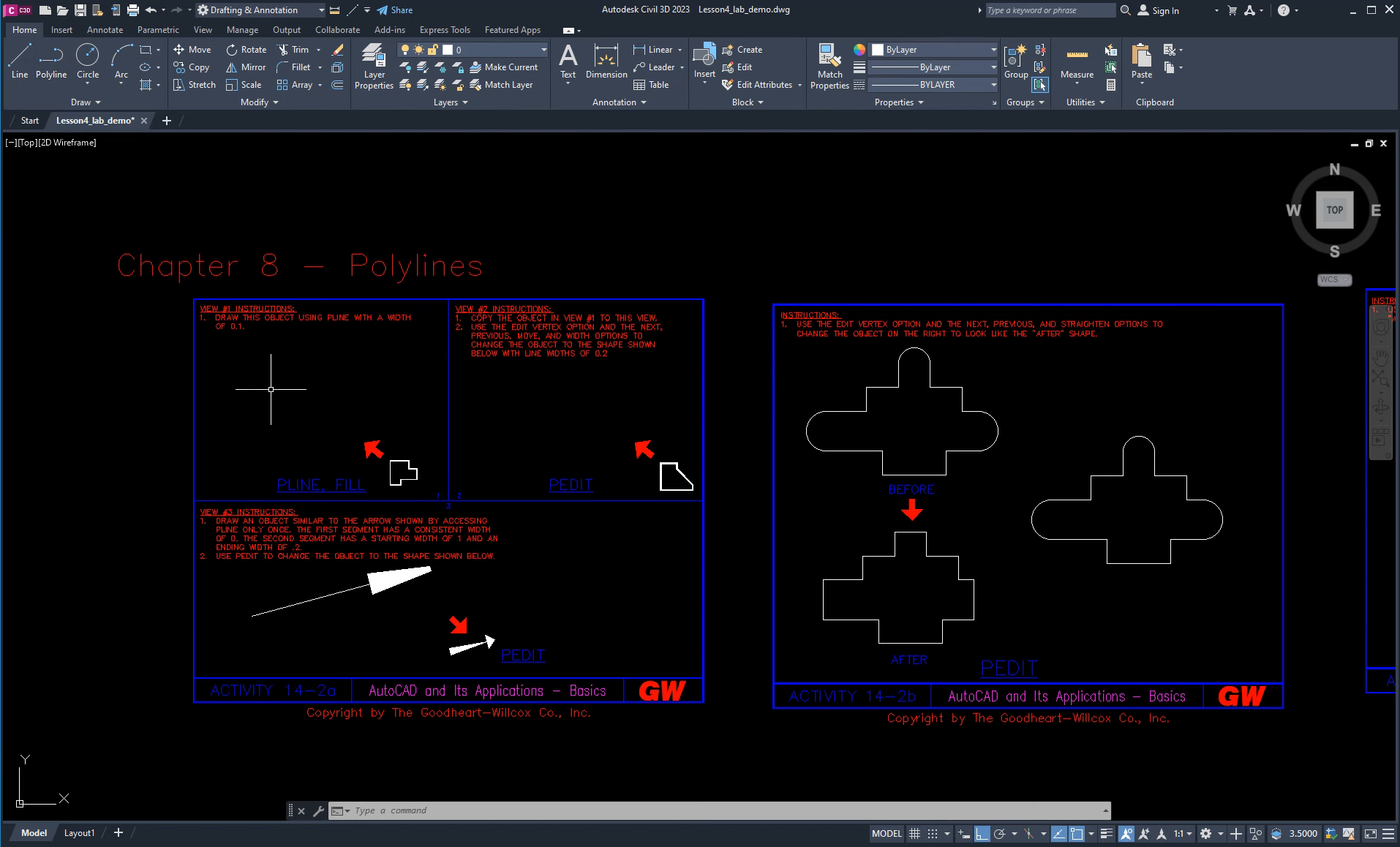
Try drawing a horizontal polyline segment with width 0.2 in the View #1 area, and undo it.
scroll(298, 414, up, 4)
mouse_move(288, 406)
middle_down()
mouse_move(422, 459)
mouse_move(491, 391)
mouse_move(492, 432)
middle_up()
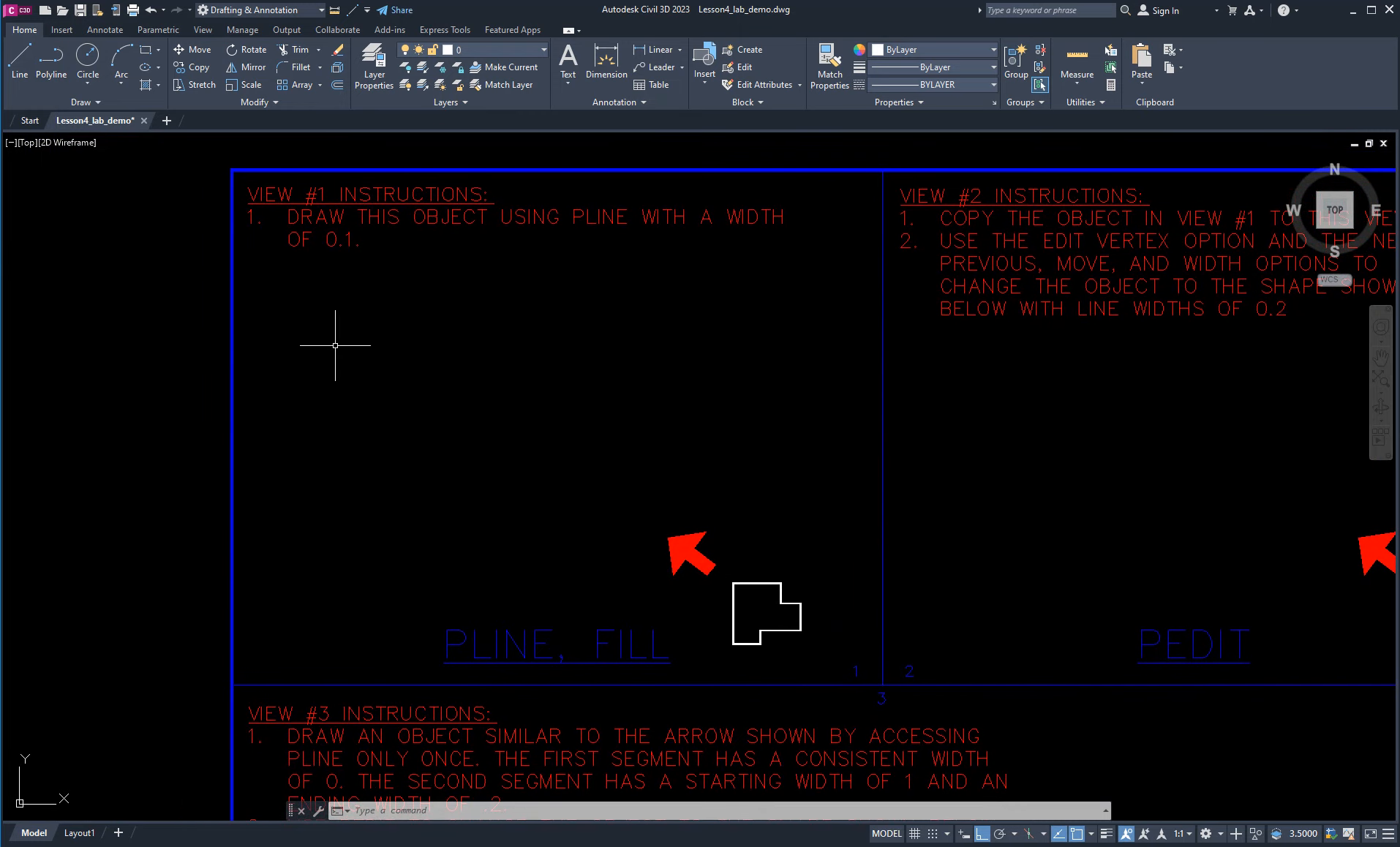
click(45, 76)
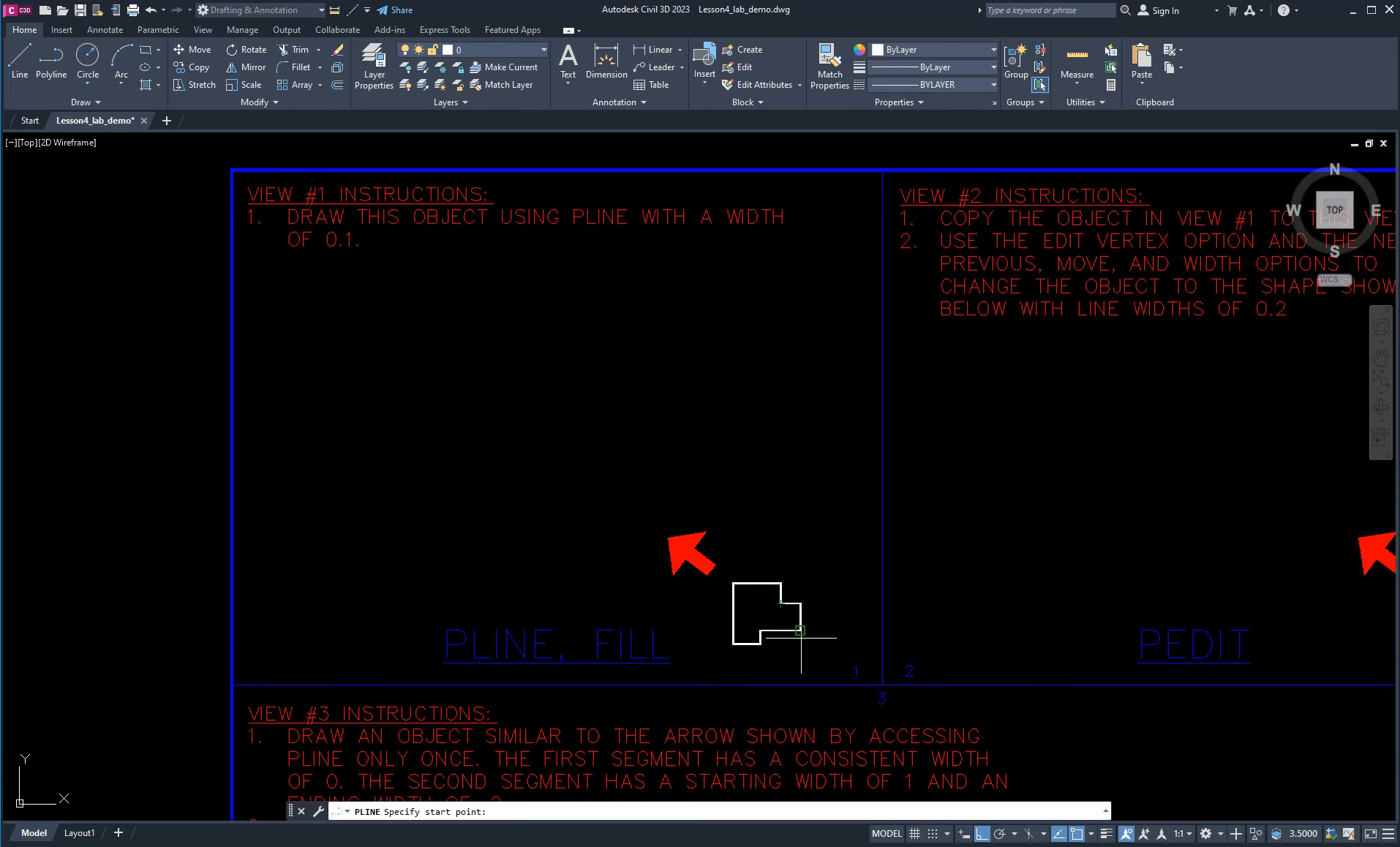
click(981, 839)
click(981, 839)
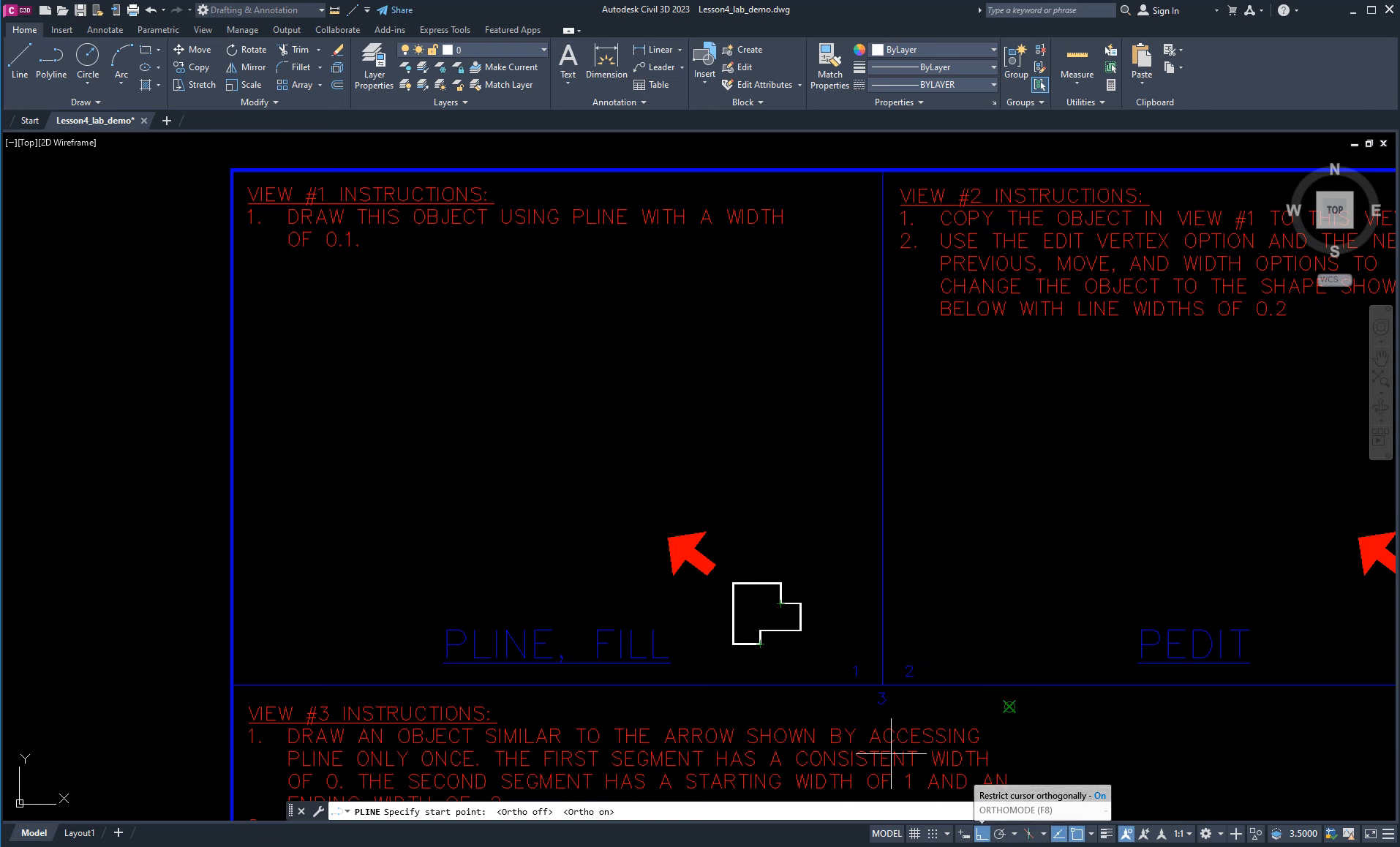
click(338, 311)
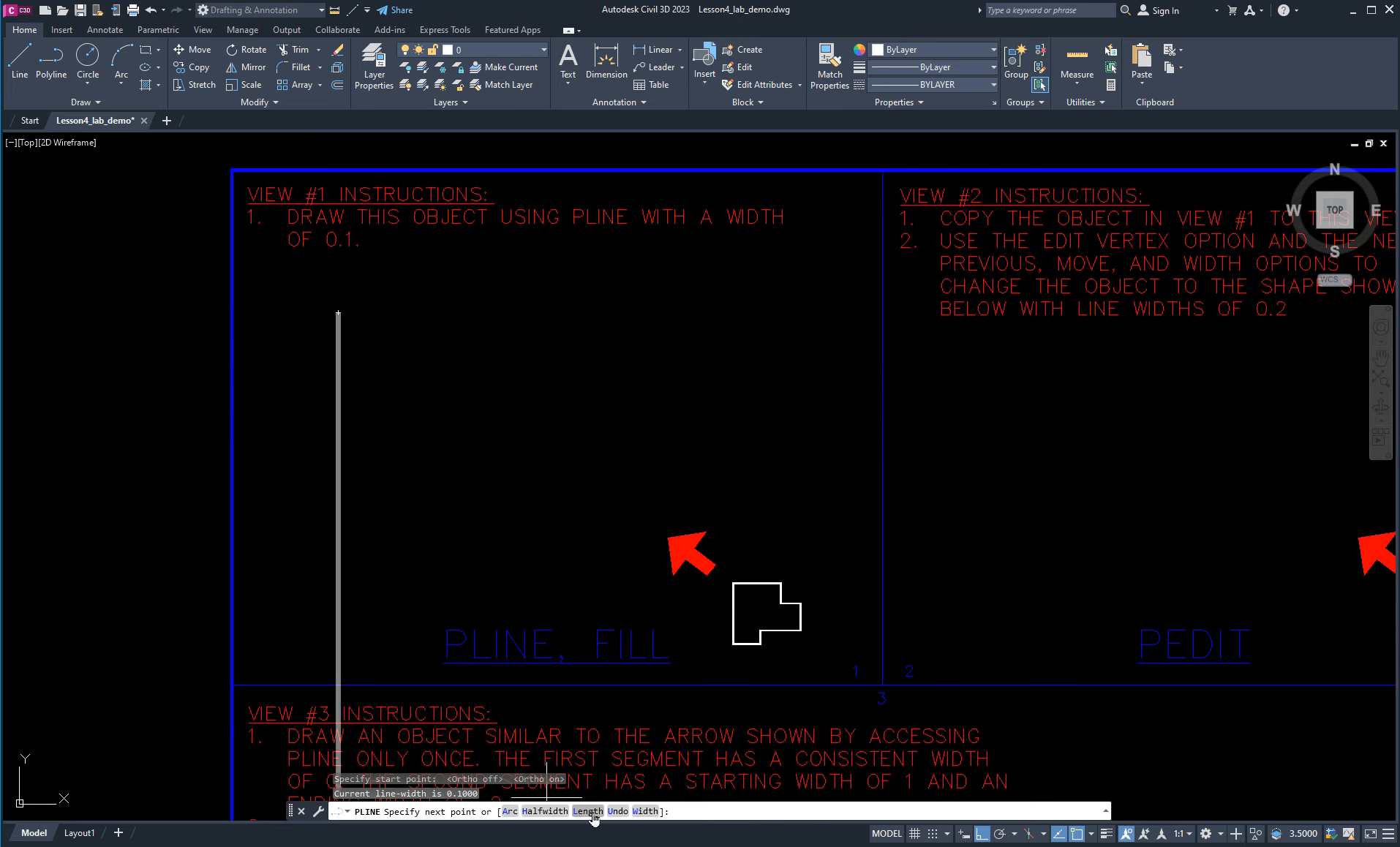
click(643, 812)
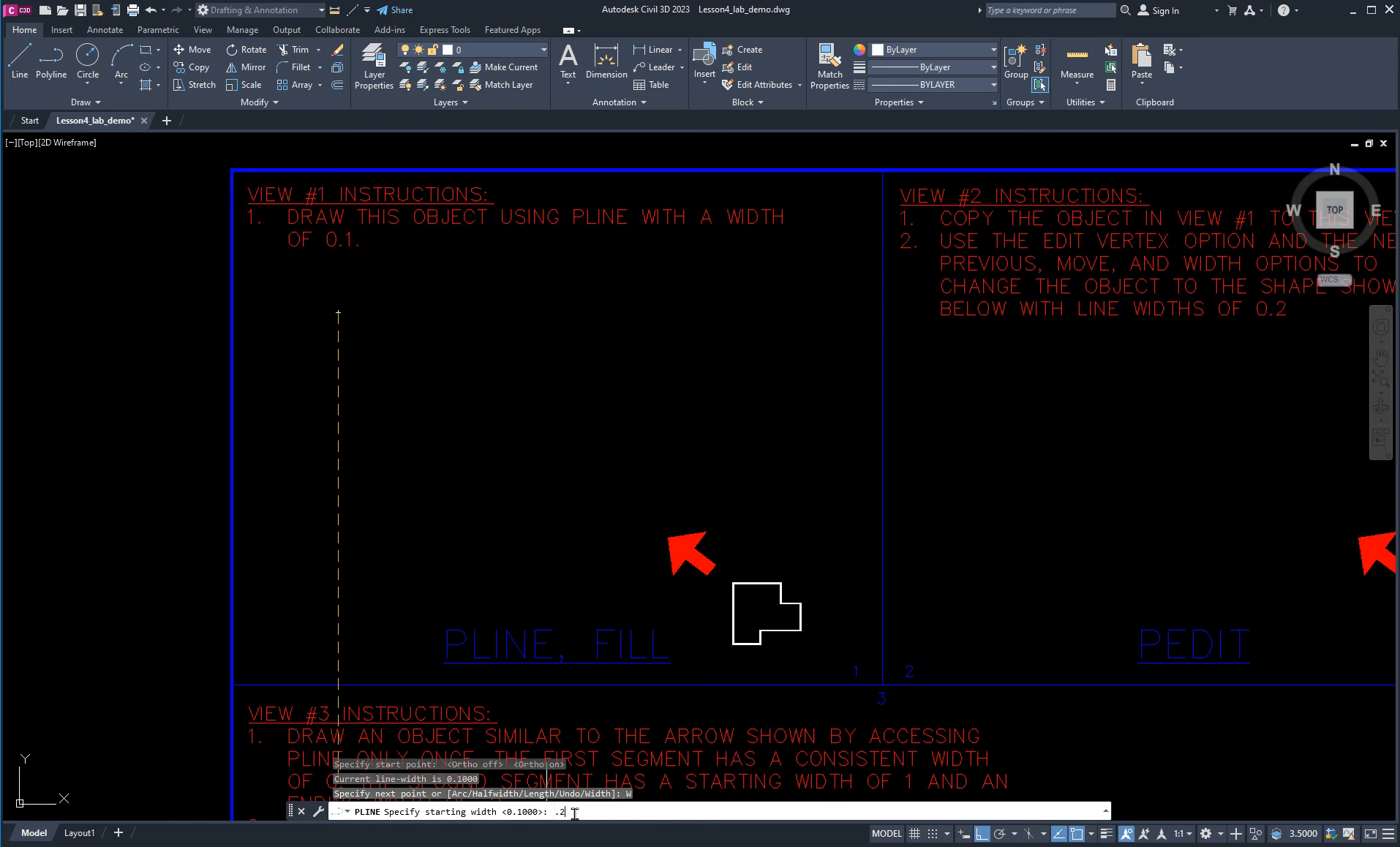
key(Return)
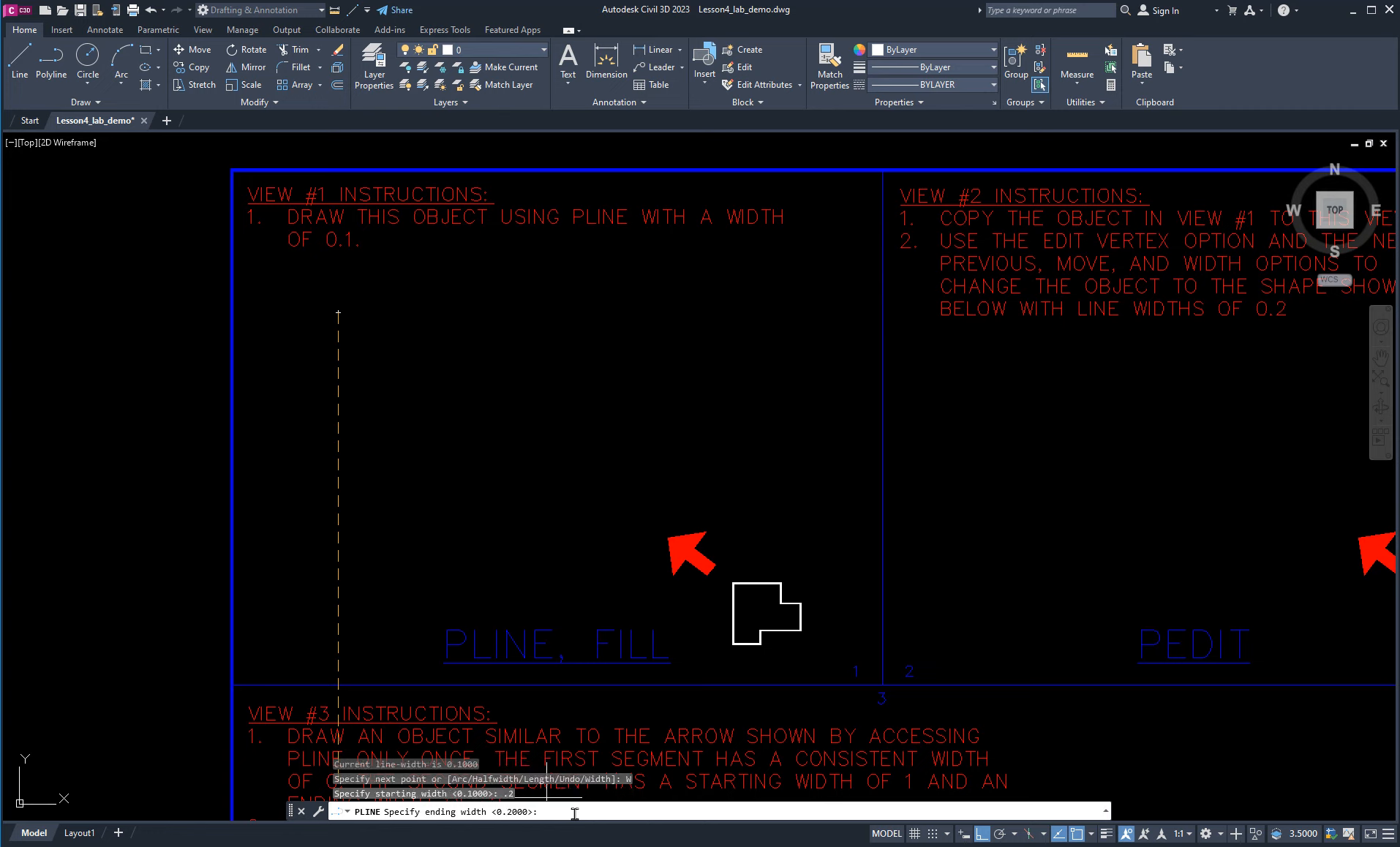
key(Return)
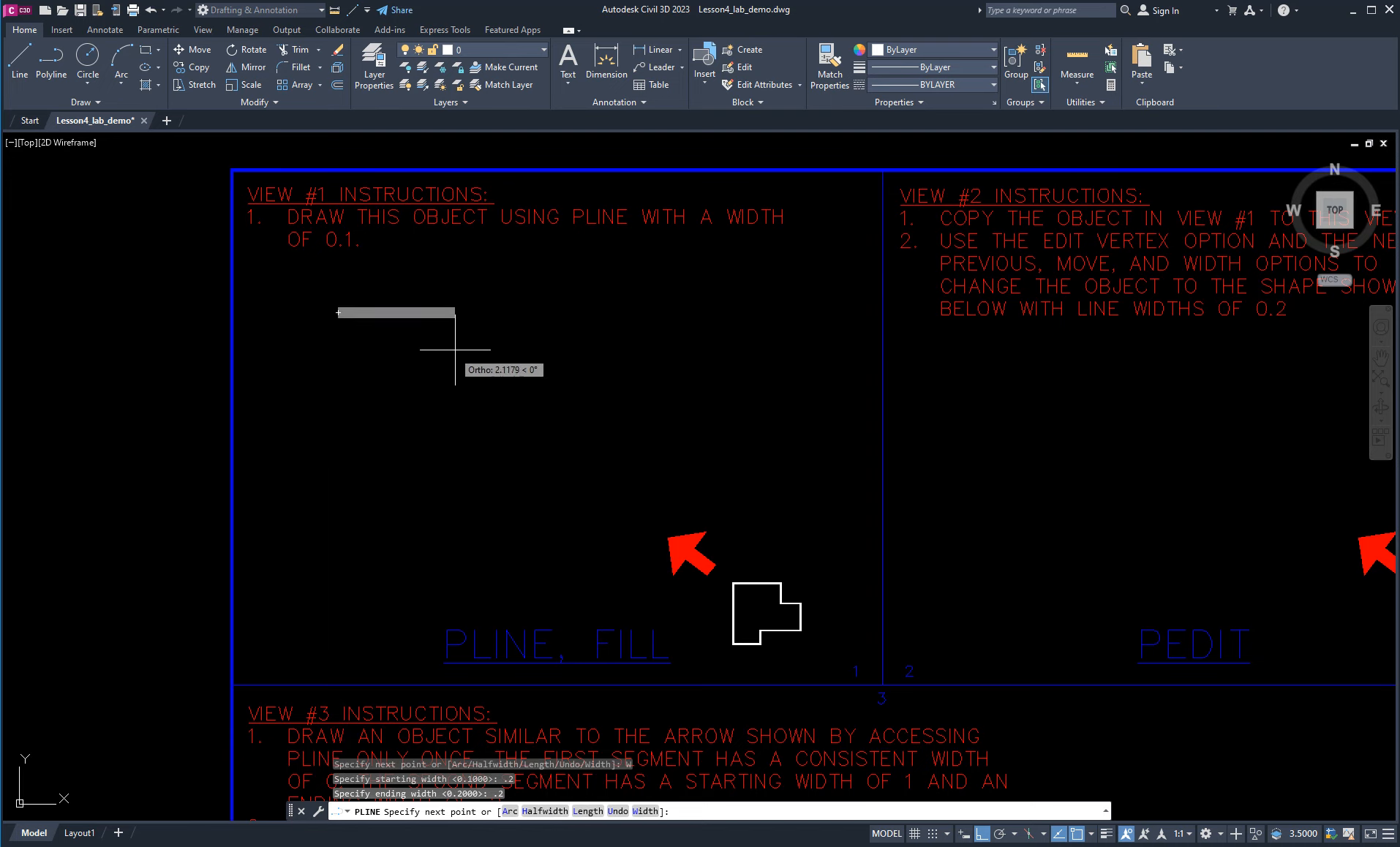
click(469, 331)
key(Escape)
key(Escape)
key(Escape)
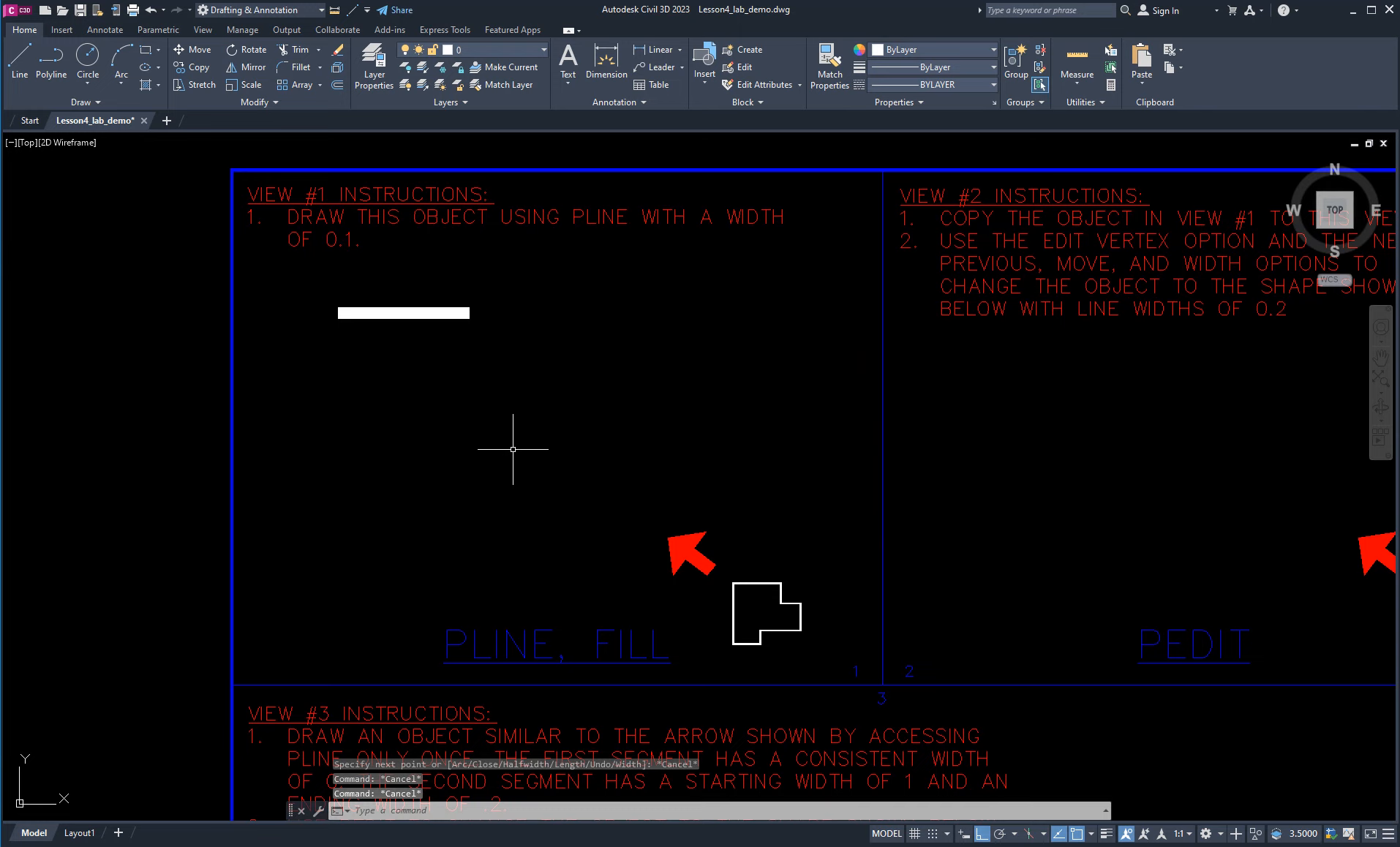
key(Return)
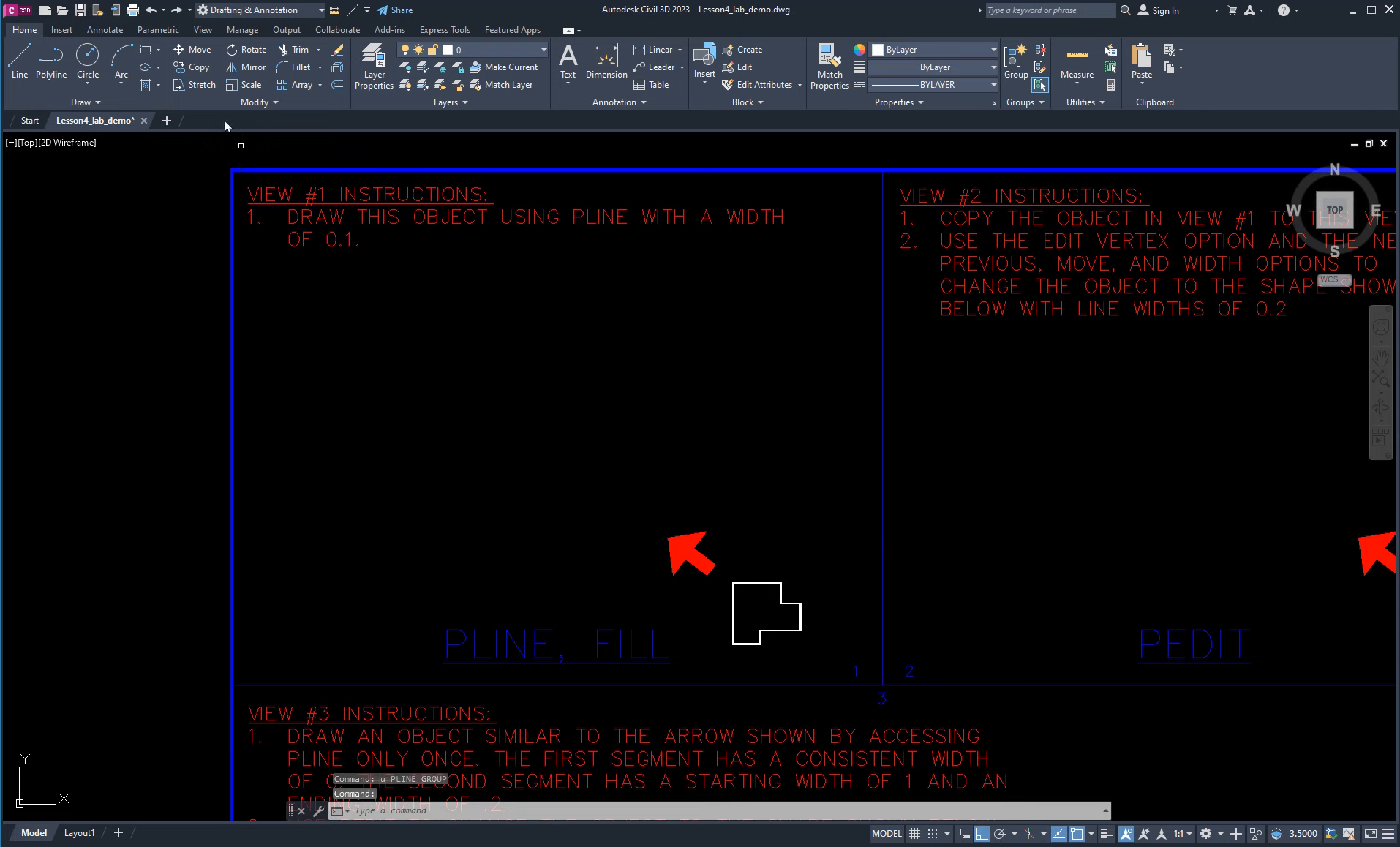
Start a polyline in View #1 with starting and ending widths of 0.1 and draw its horizontal upper edge about 4.45 units long.
click(51, 60)
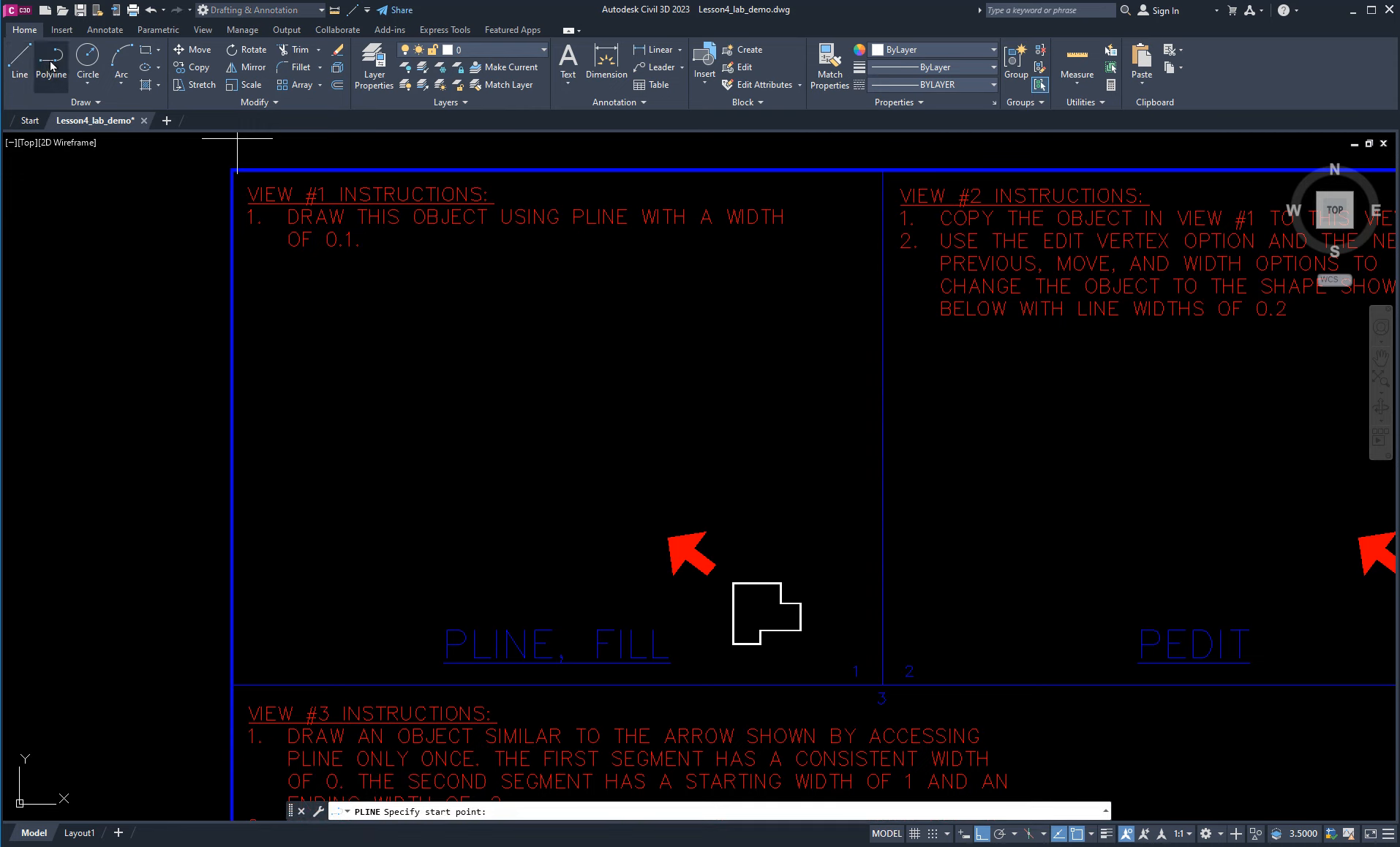
click(341, 301)
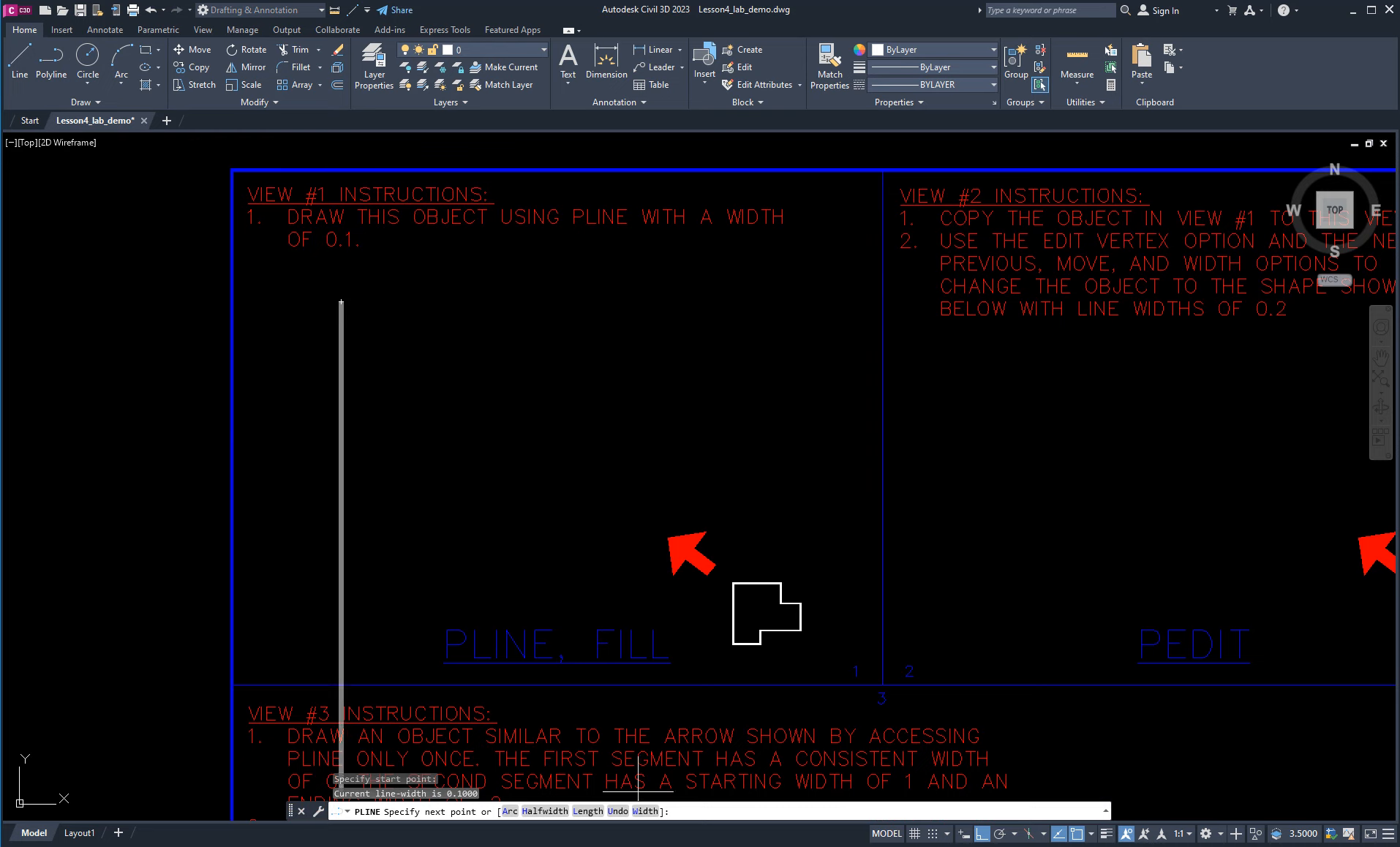
text(w)
key(Return)
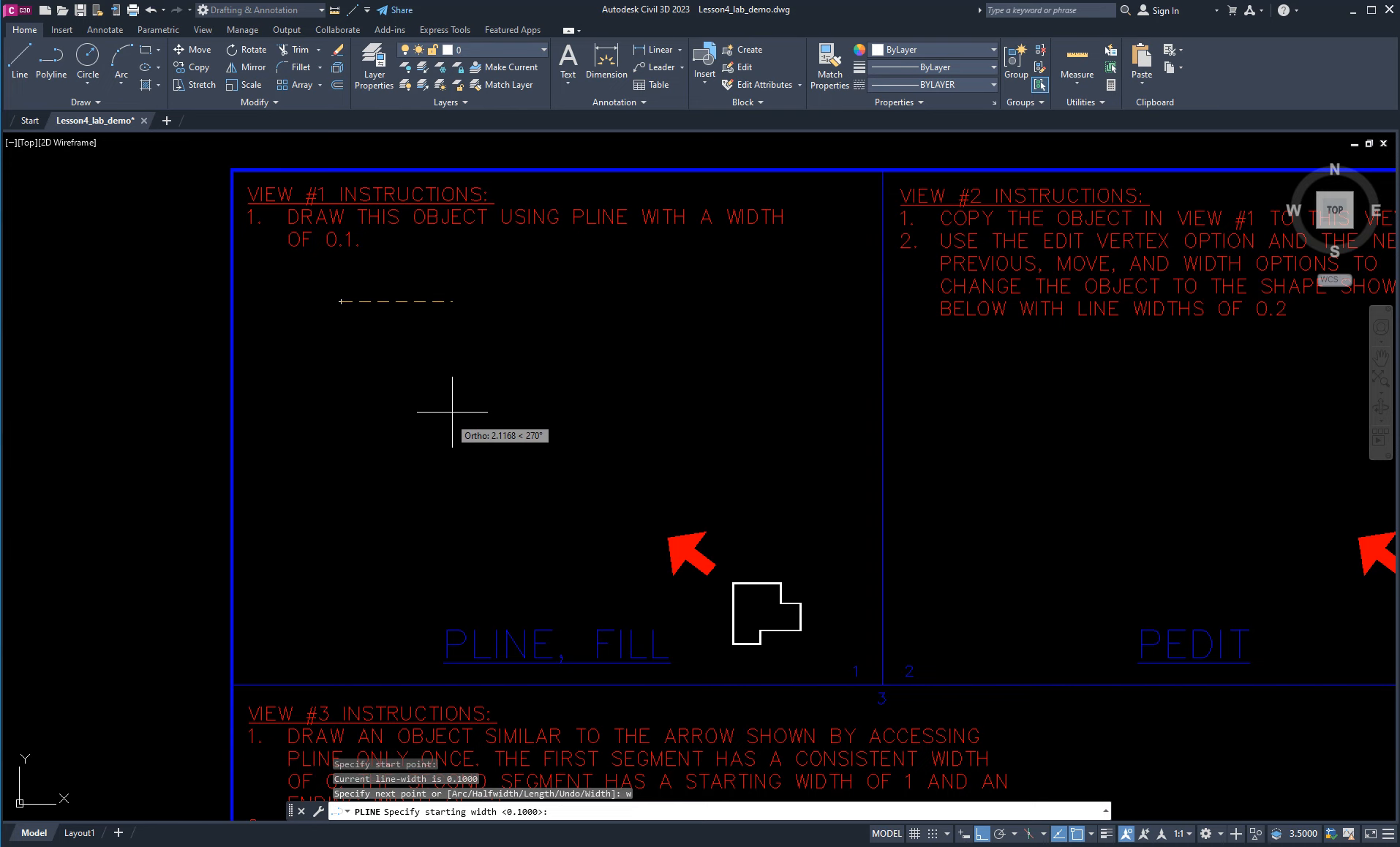
text(.1)
key(Return)
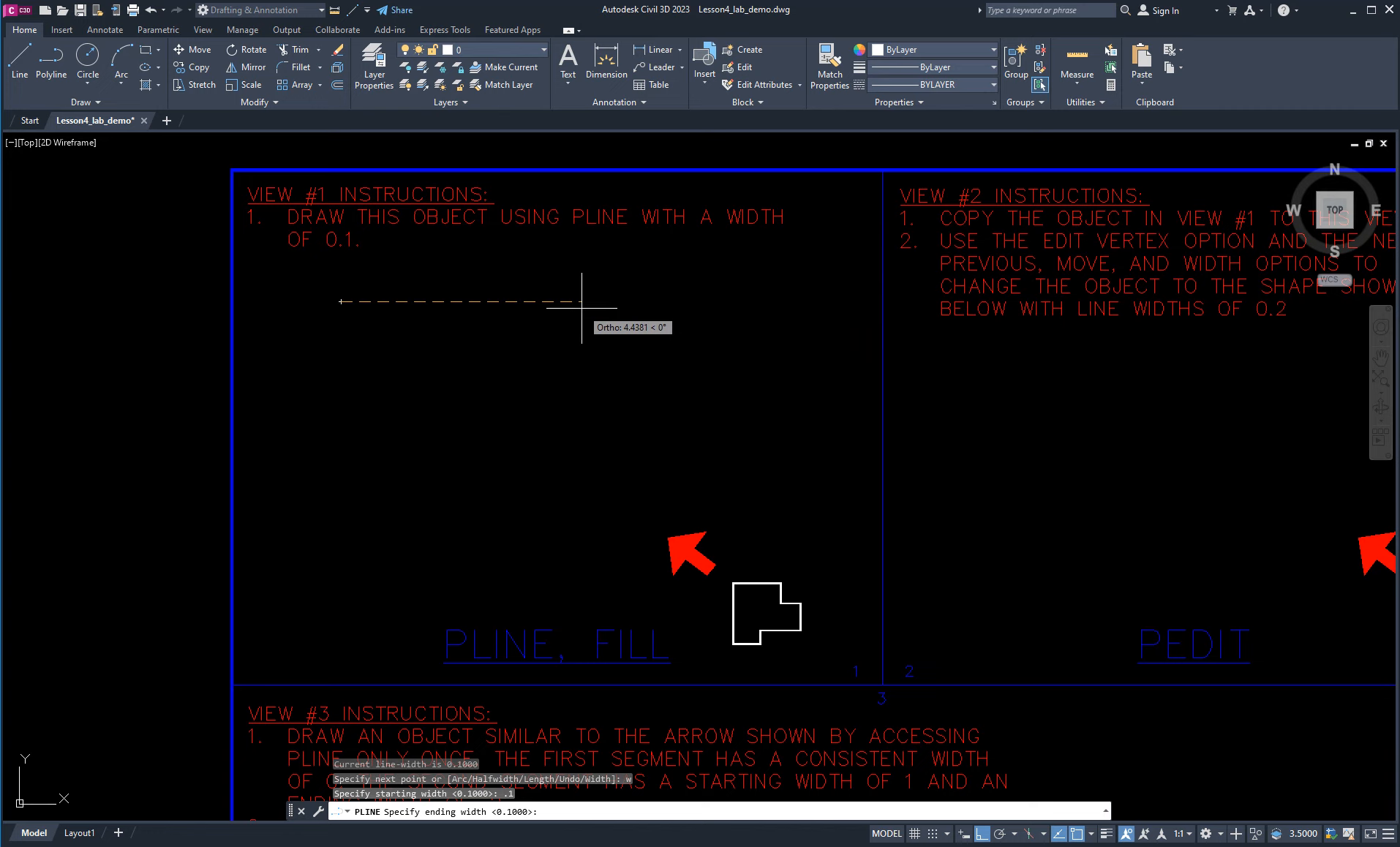
text(.1)
key(Return)
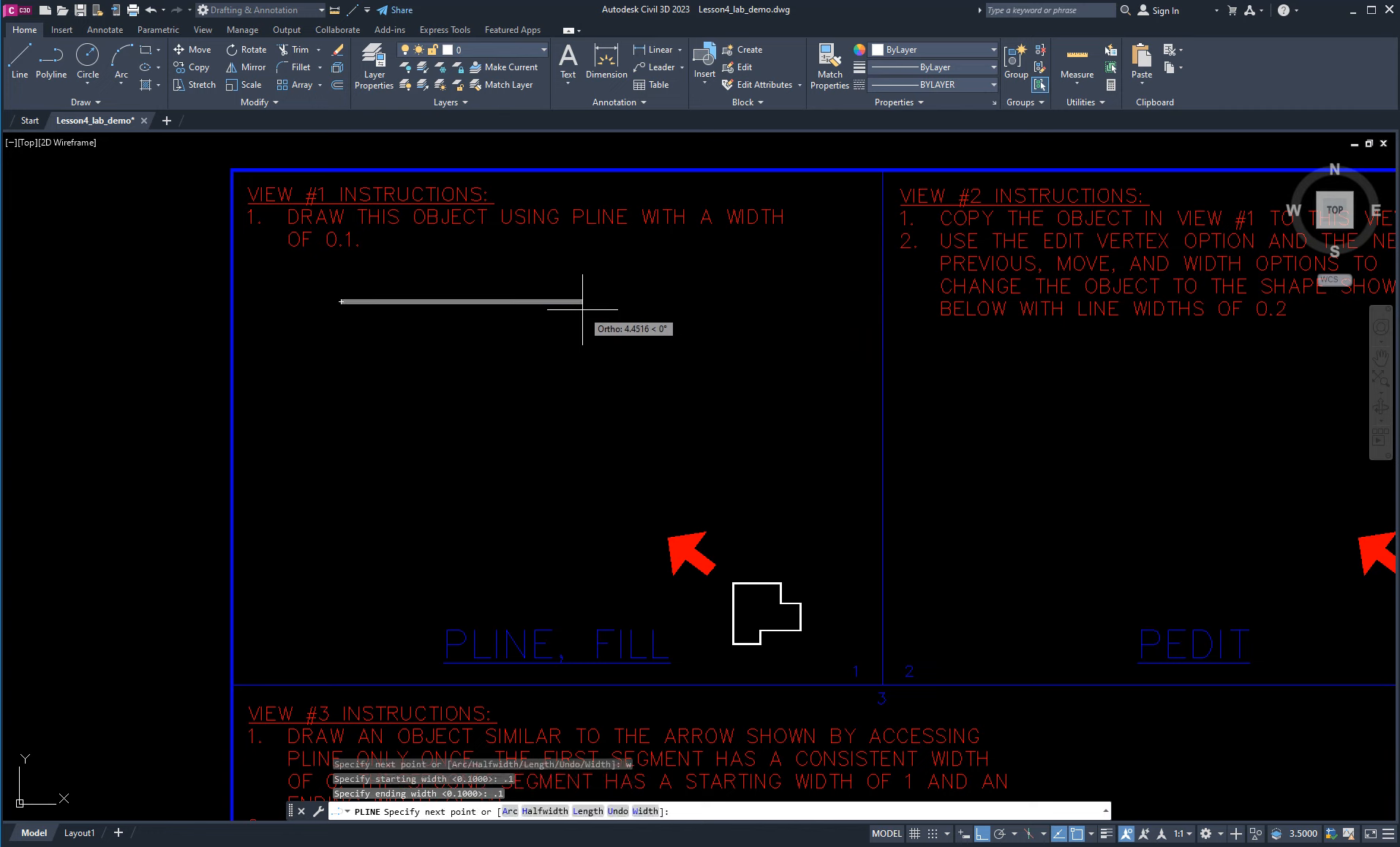
click(582, 309)
Draw the remaining stepped edges of the polyline to match the View #1 sample shape and close the outline.
click(585, 364)
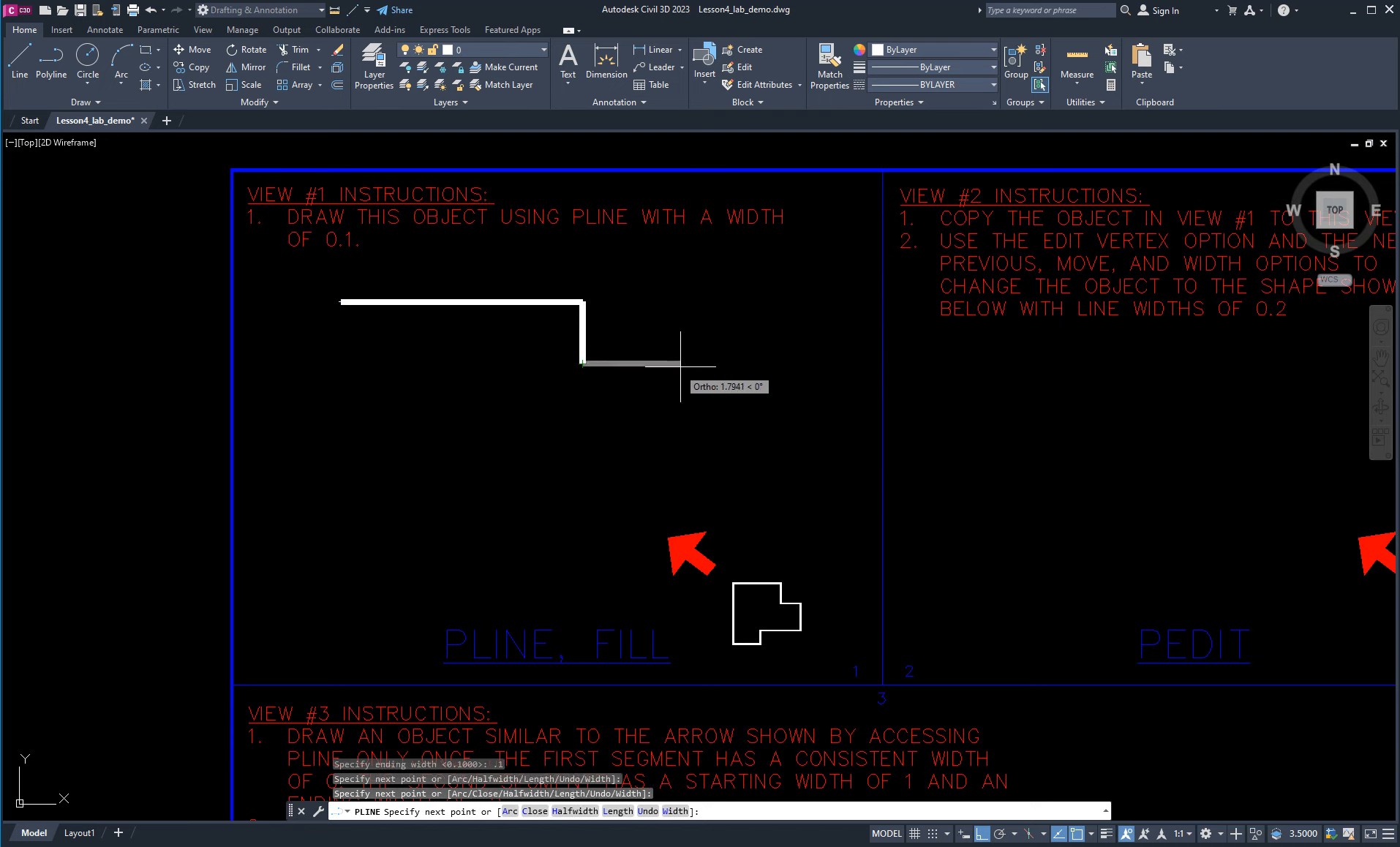
click(682, 363)
click(681, 468)
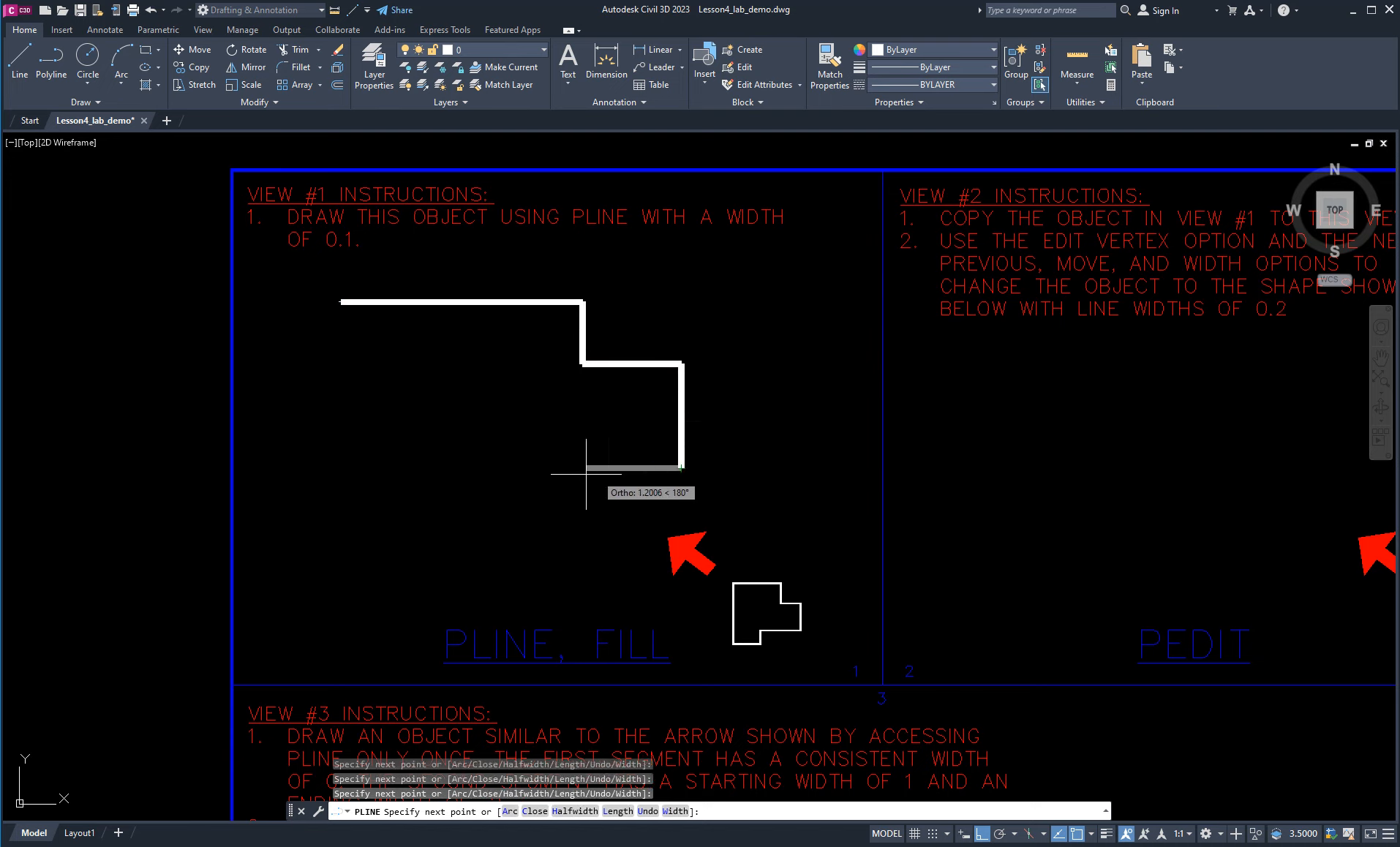
click(458, 468)
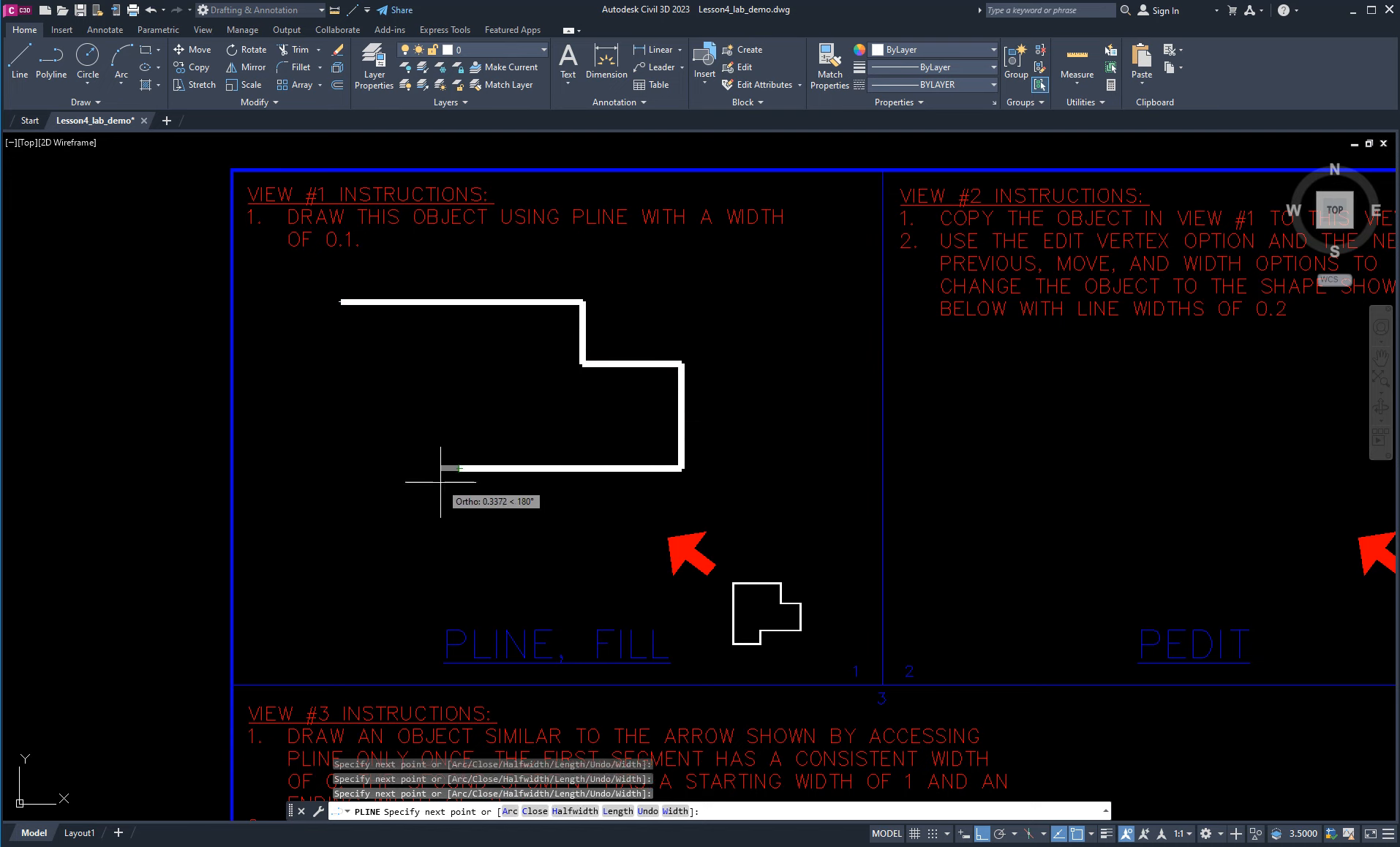
click(458, 509)
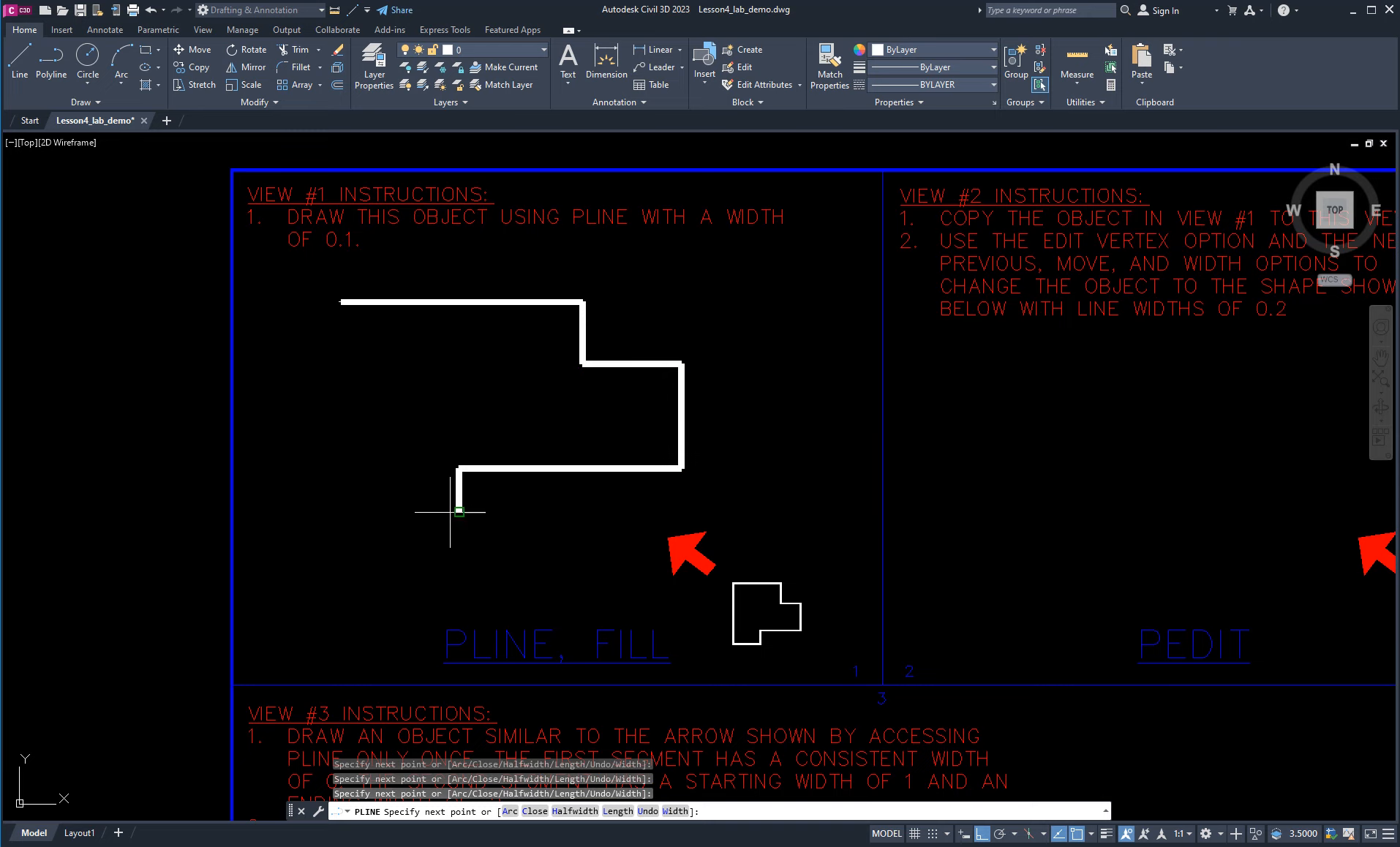
click(348, 511)
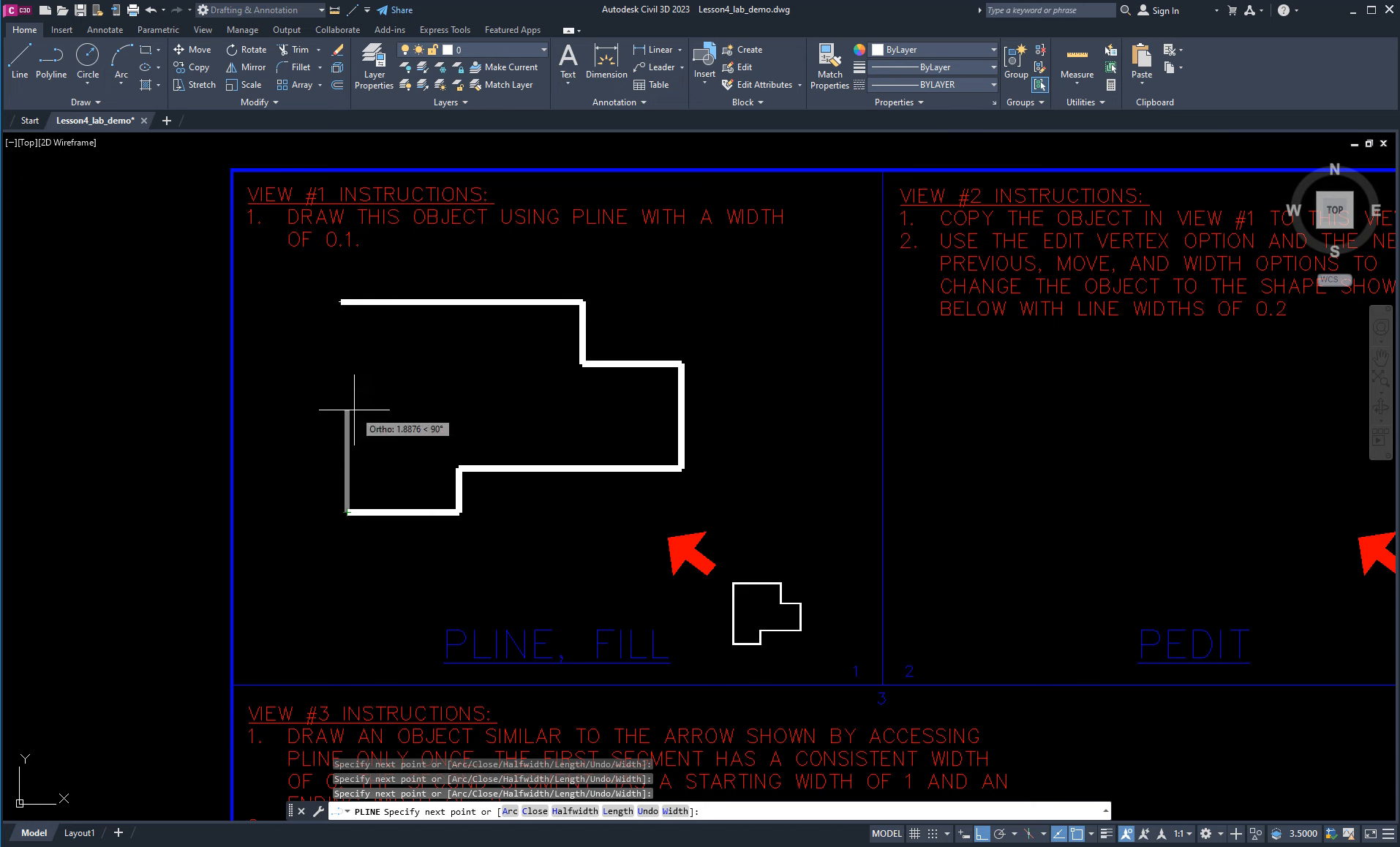
text(c)
key(Return)
Stretch the closed outline's upper-left vertex to make its left edge vertical.
click(370, 302)
click(342, 301)
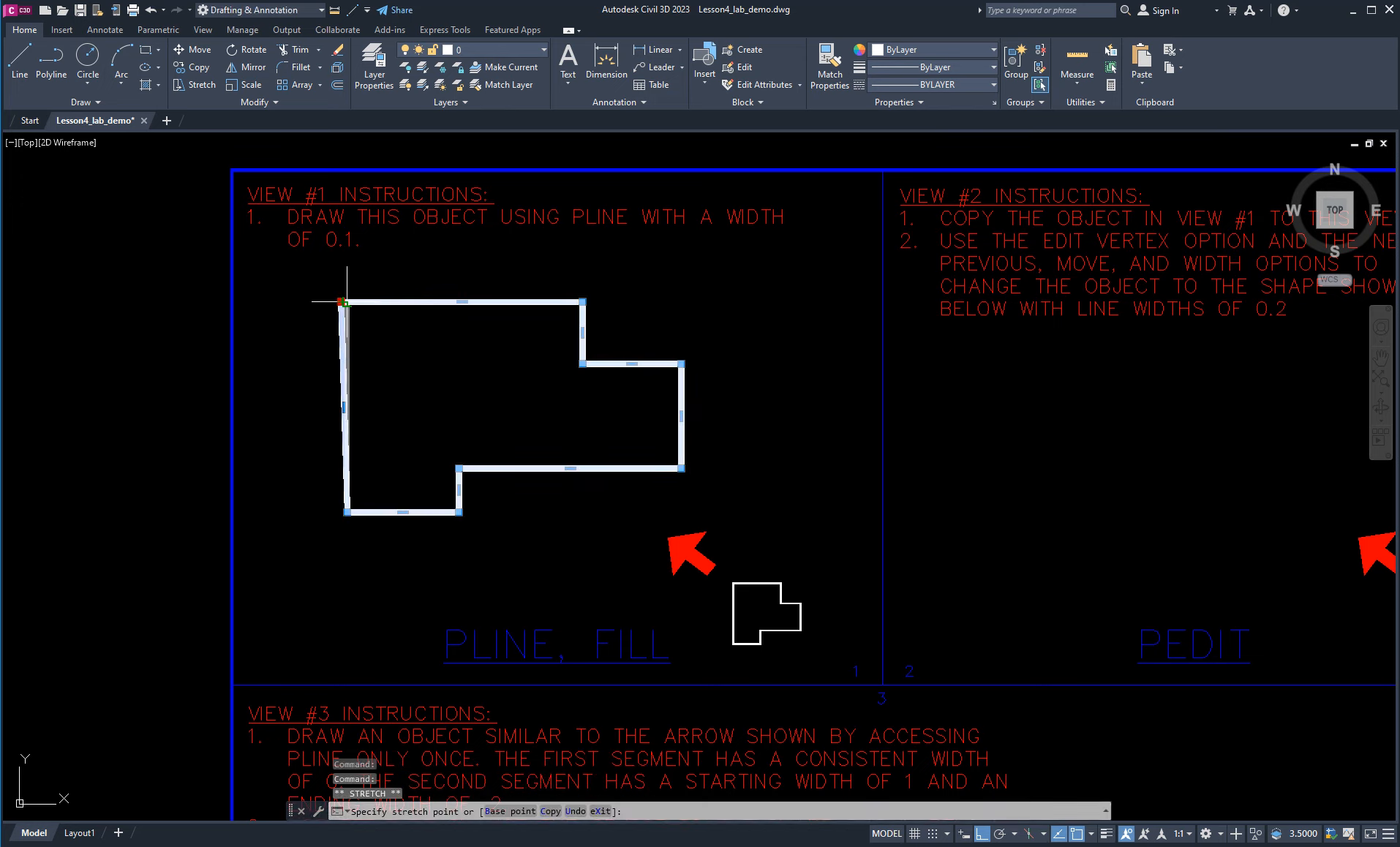
key(Escape)
key(Escape)
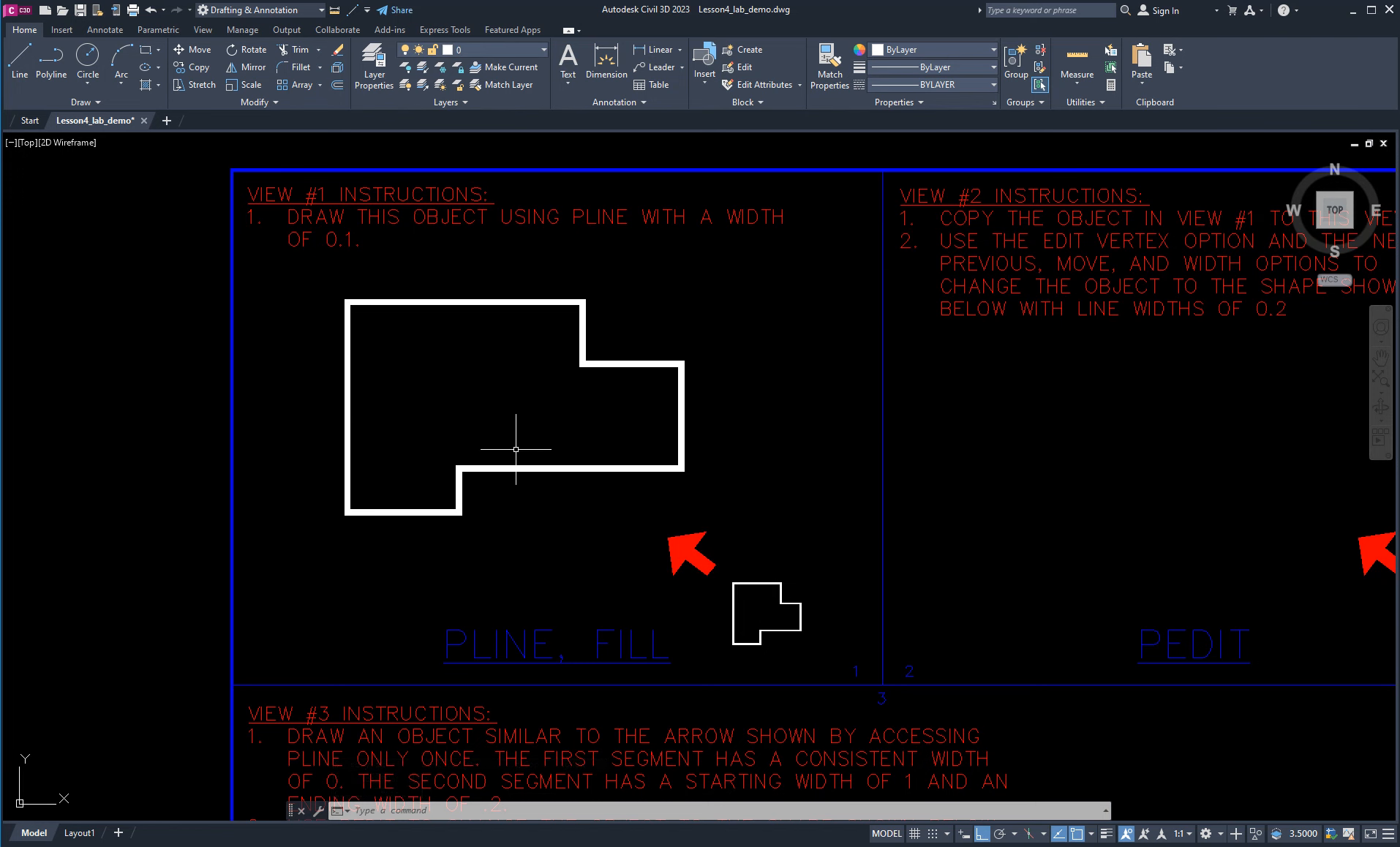
scroll(523, 450, down, 2)
scroll(523, 448, up, 2)
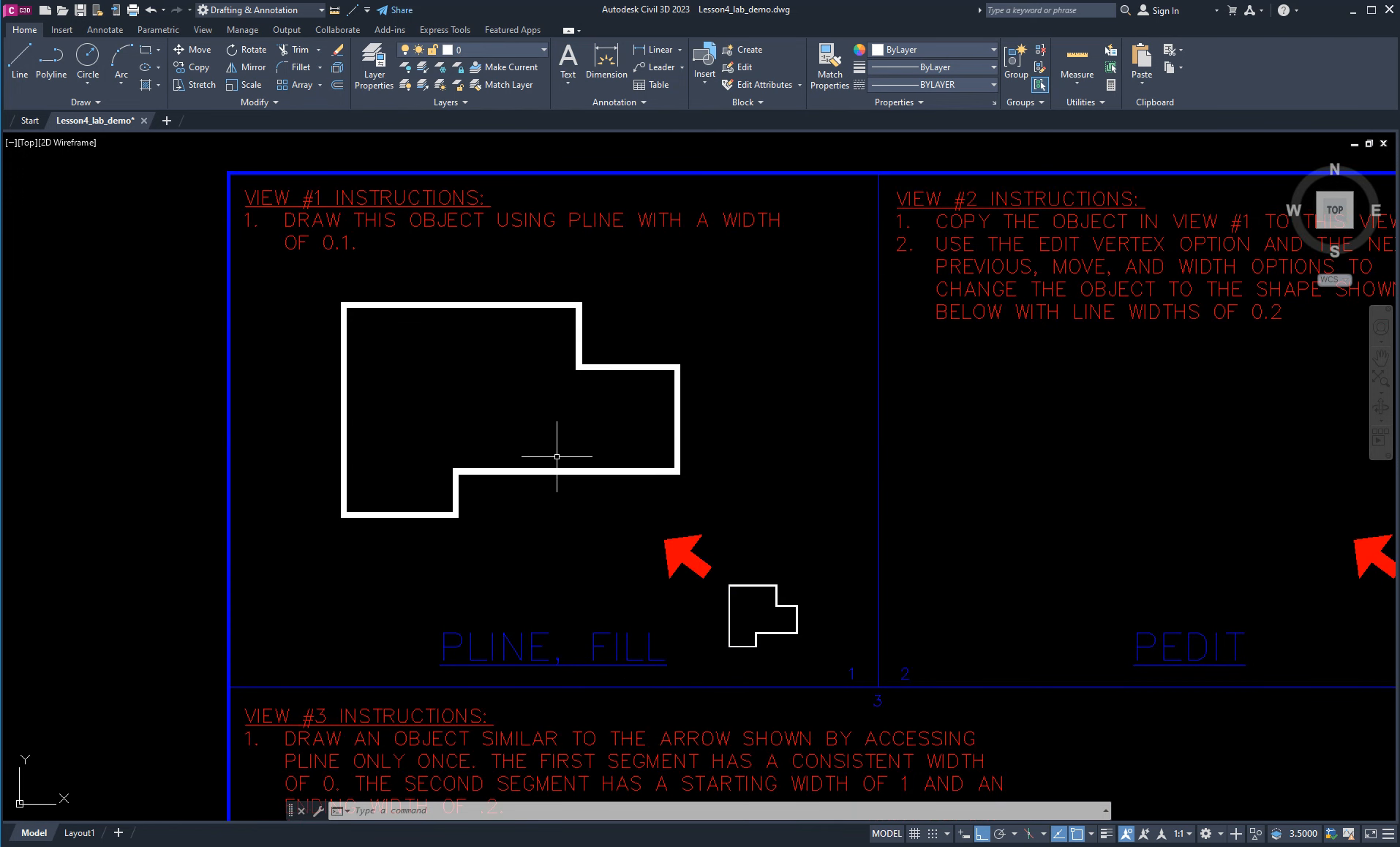
click(496, 472)
key(Escape)
key(Escape)
key(Escape)
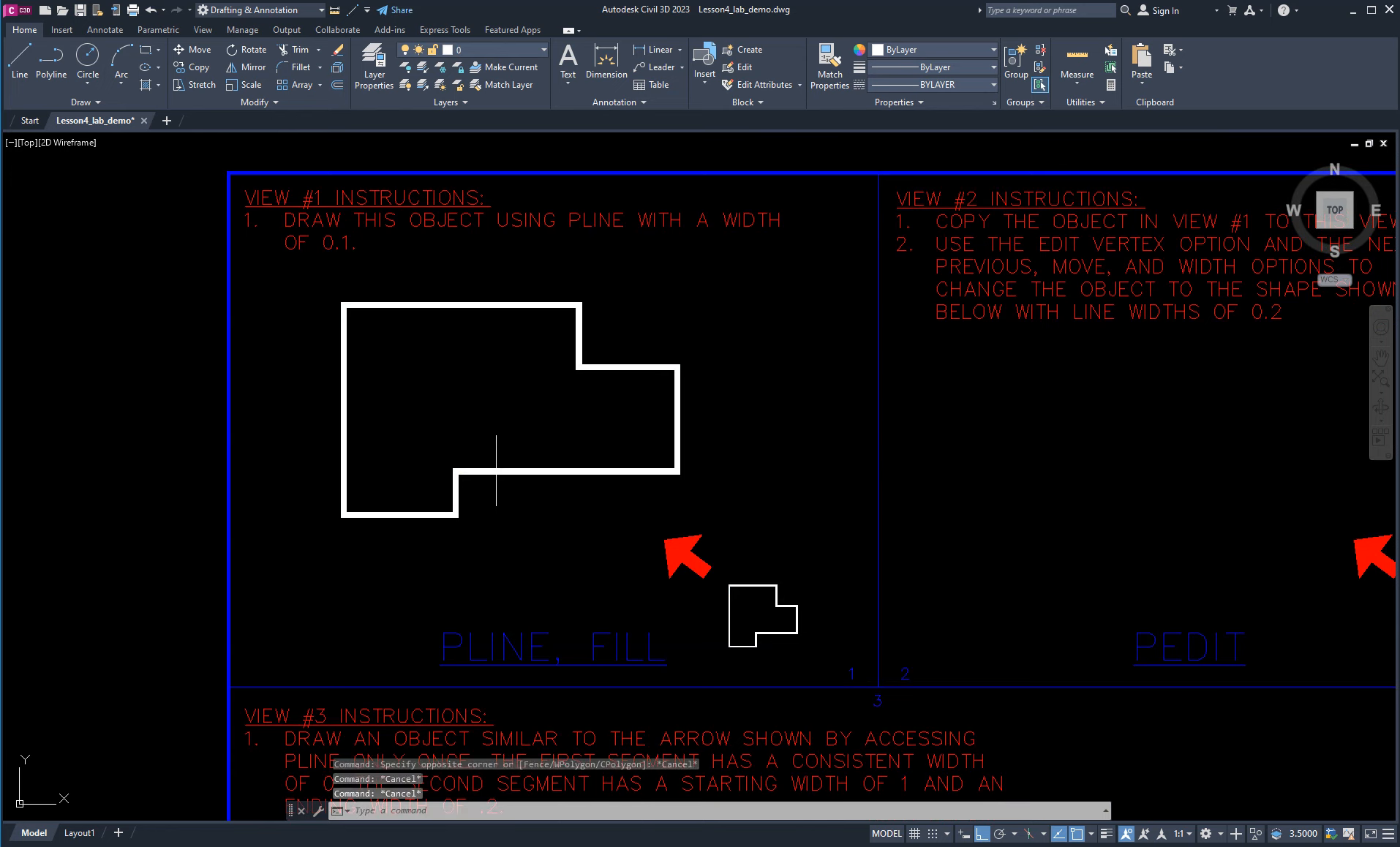
click(509, 470)
click(454, 506)
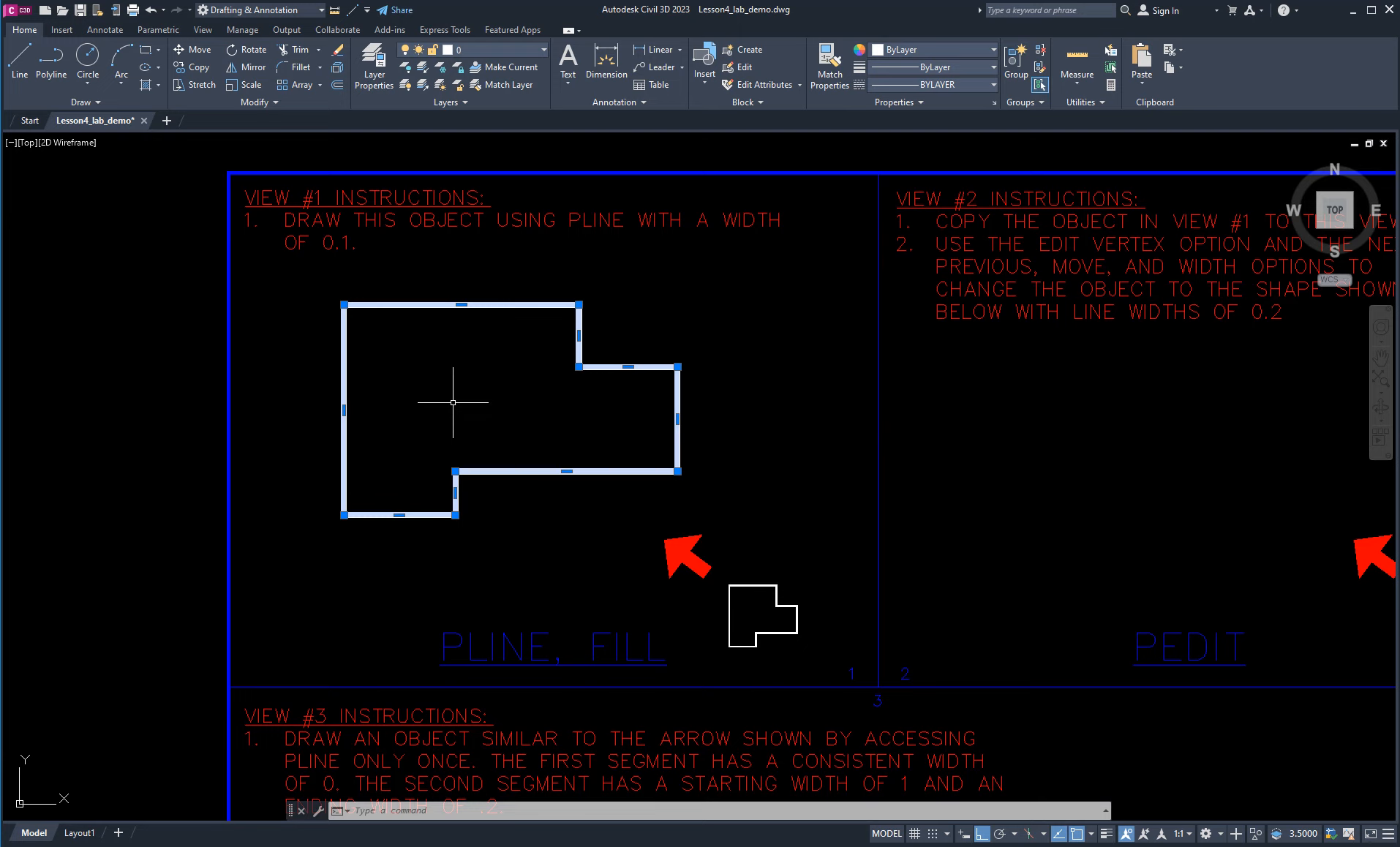
key(Escape)
key(Escape)
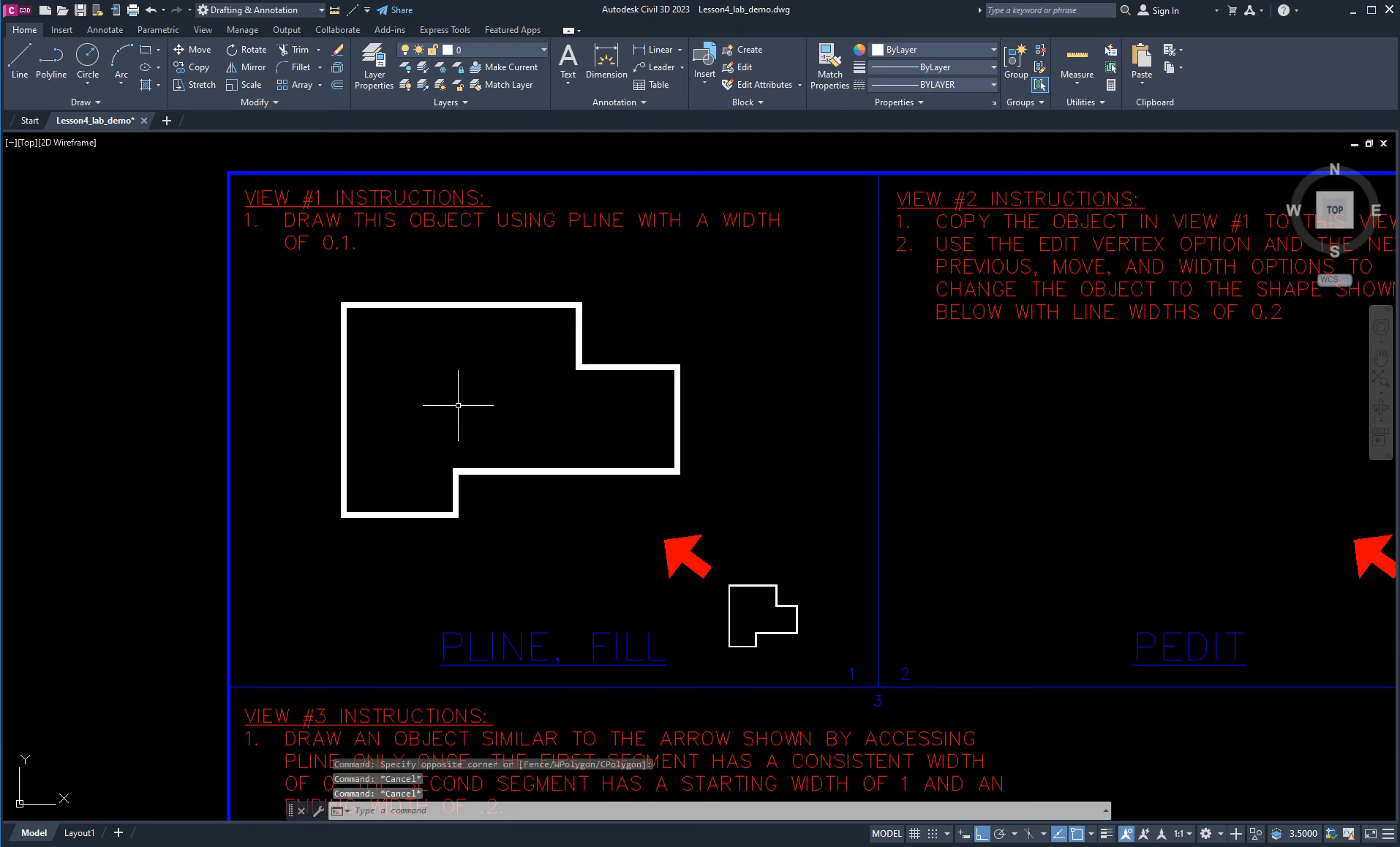
Copy the stepped View #1 outline and paste it below the instructions in View #2.
middle_drag(740, 471, 540, 465)
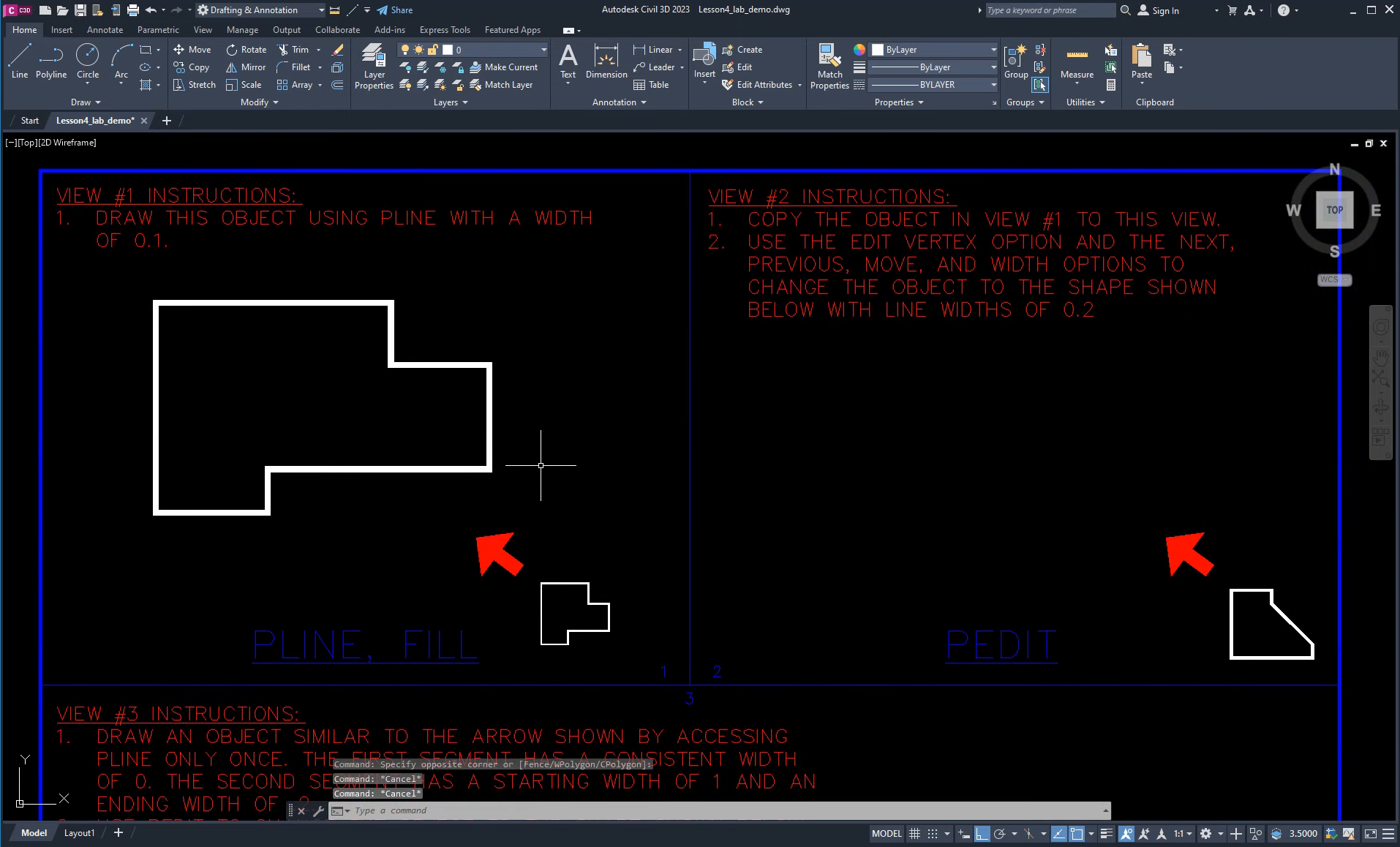
click(514, 338)
click(463, 387)
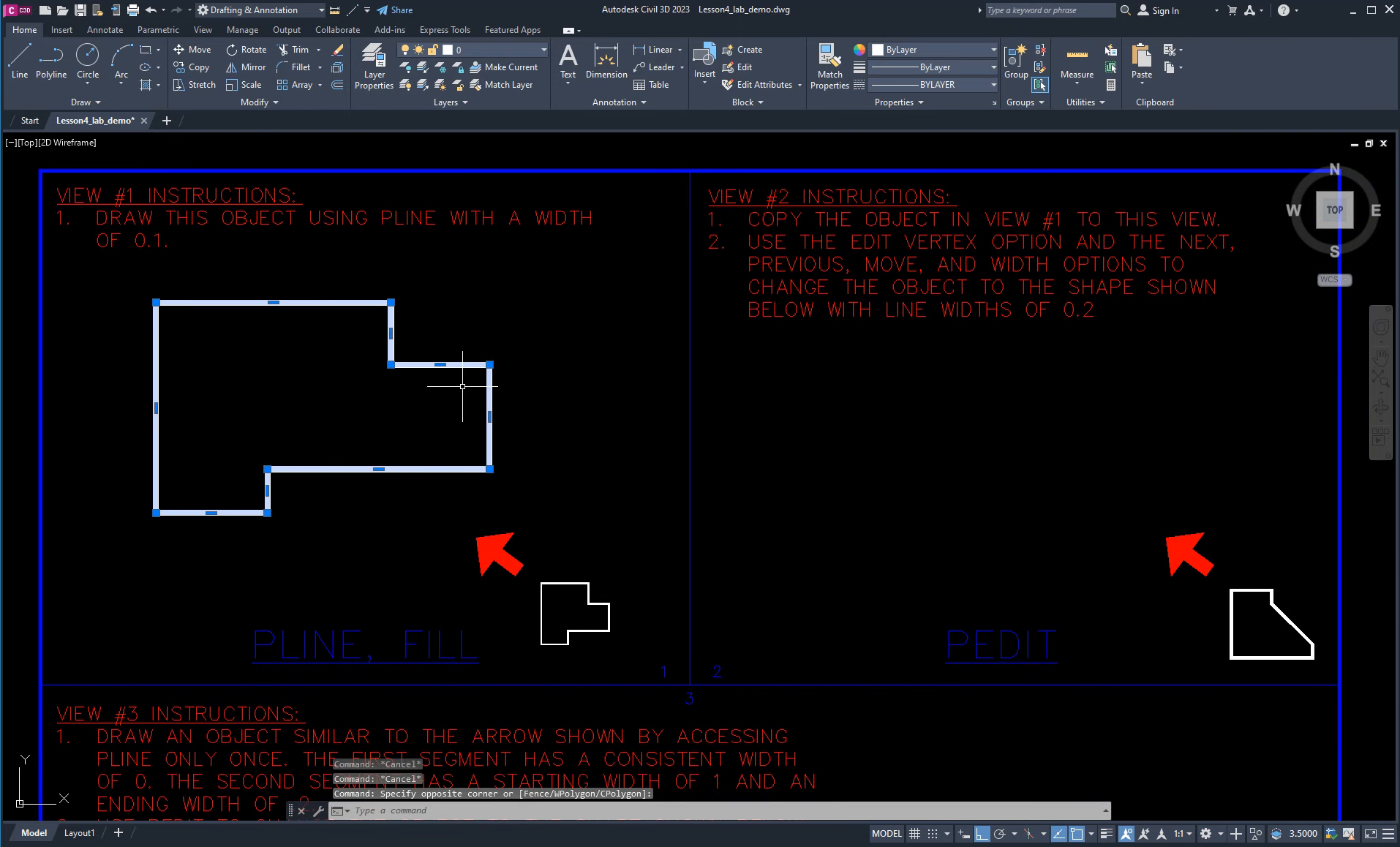
key(ctrl+c)
click(805, 437)
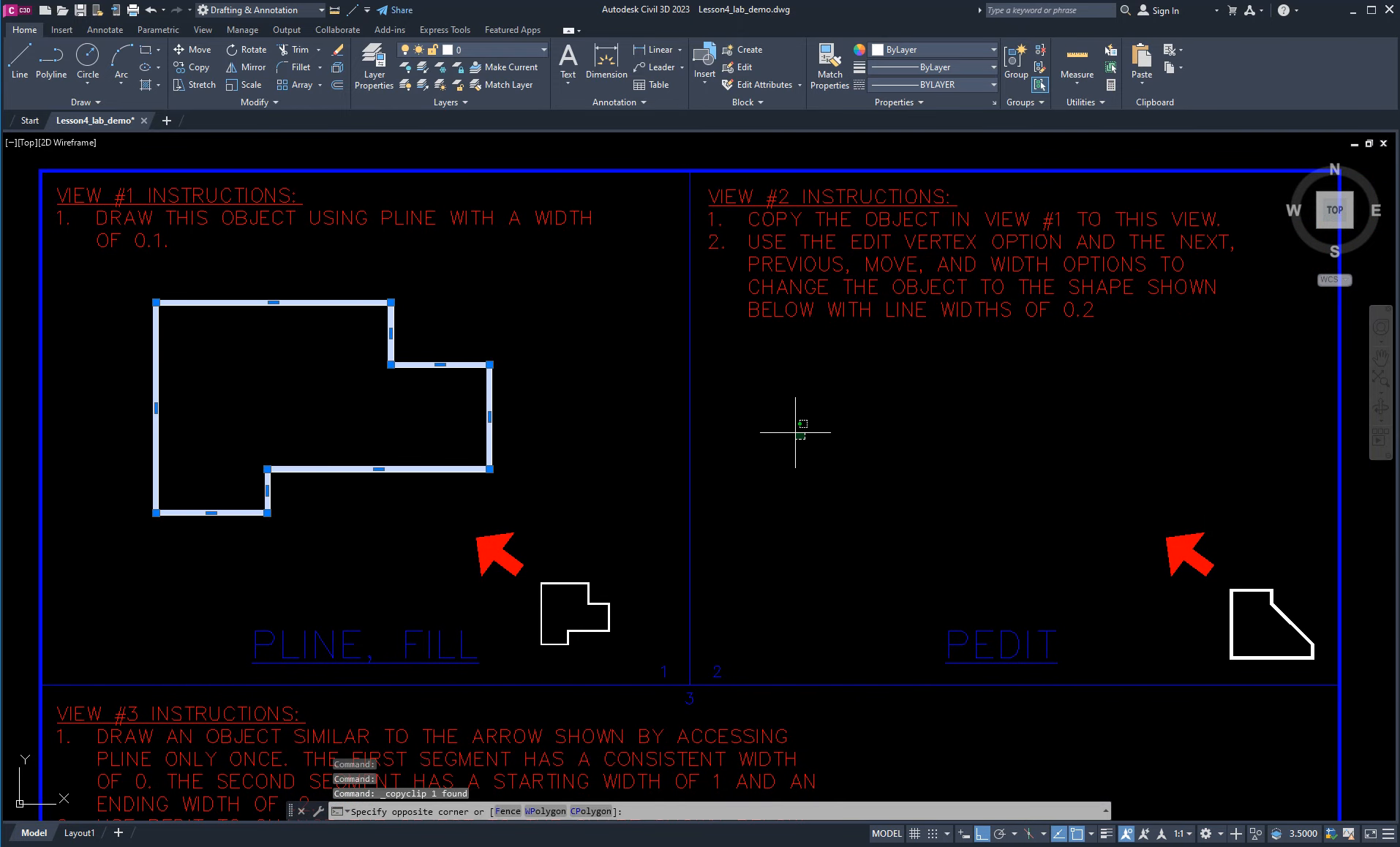
key(ctrl+v)
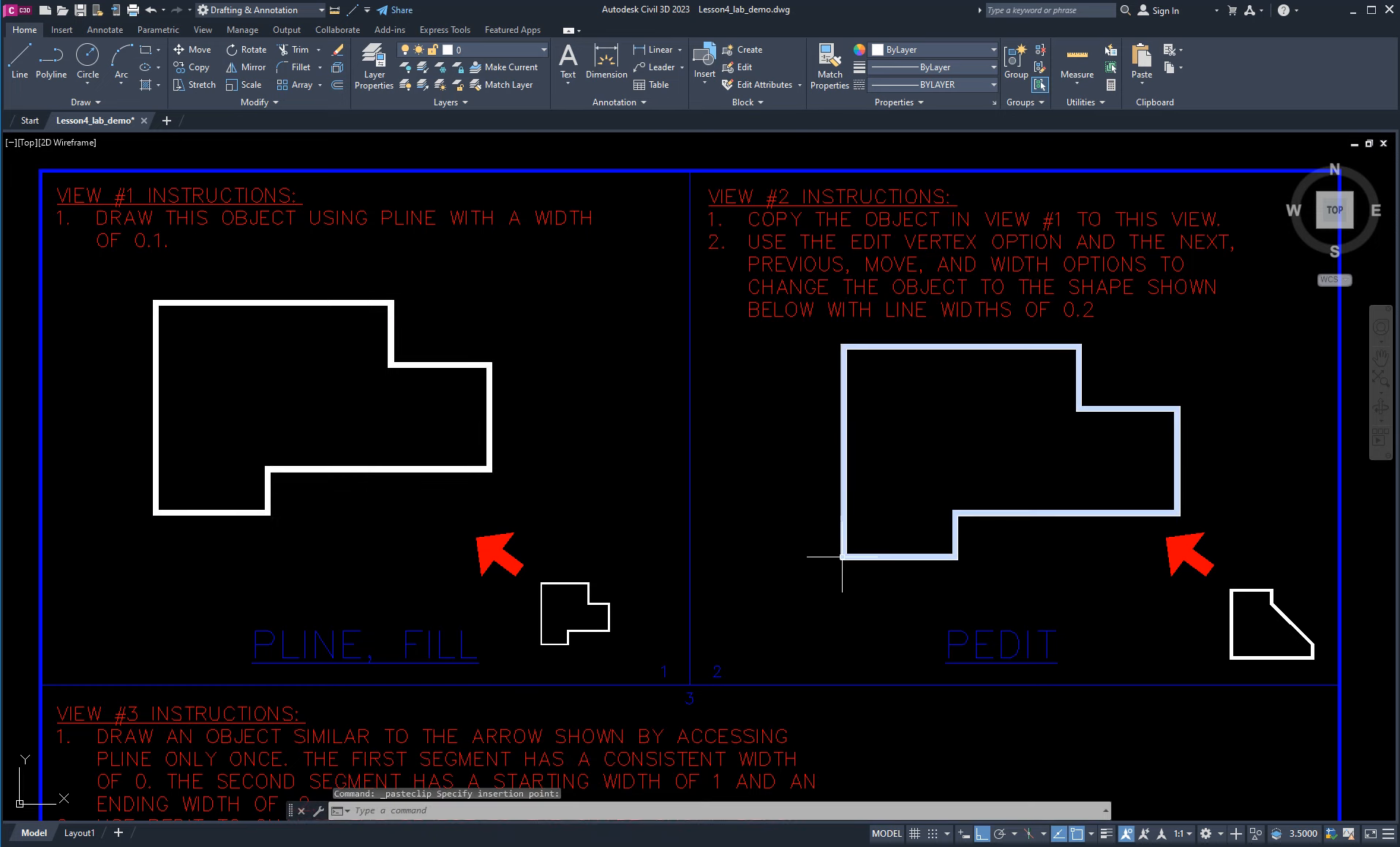
key(Escape)
key(Escape)
key(Escape)
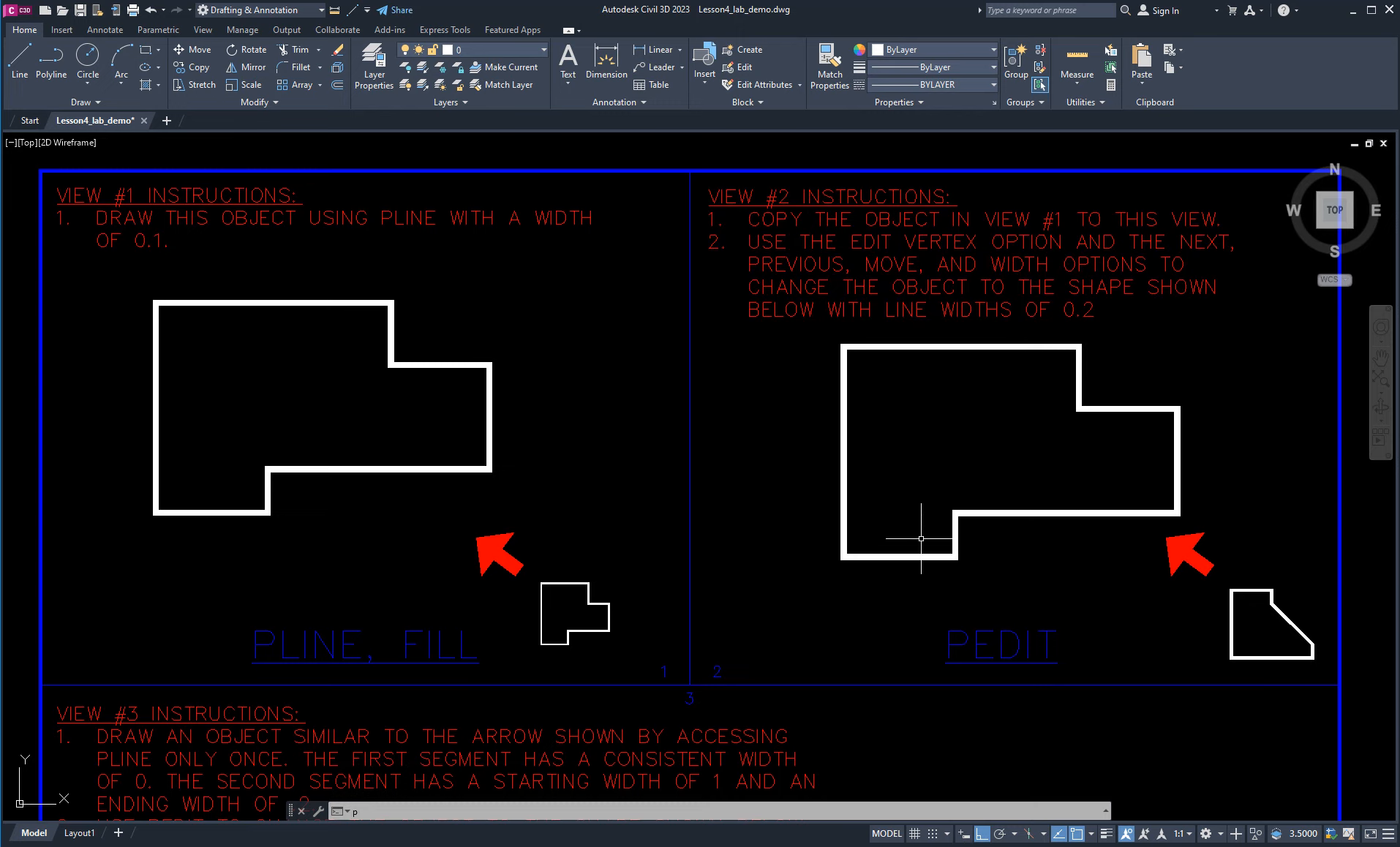
Use PEDIT to set the width of all segments of the View #2 outline to 0.2.
text(edit)
key(Return)
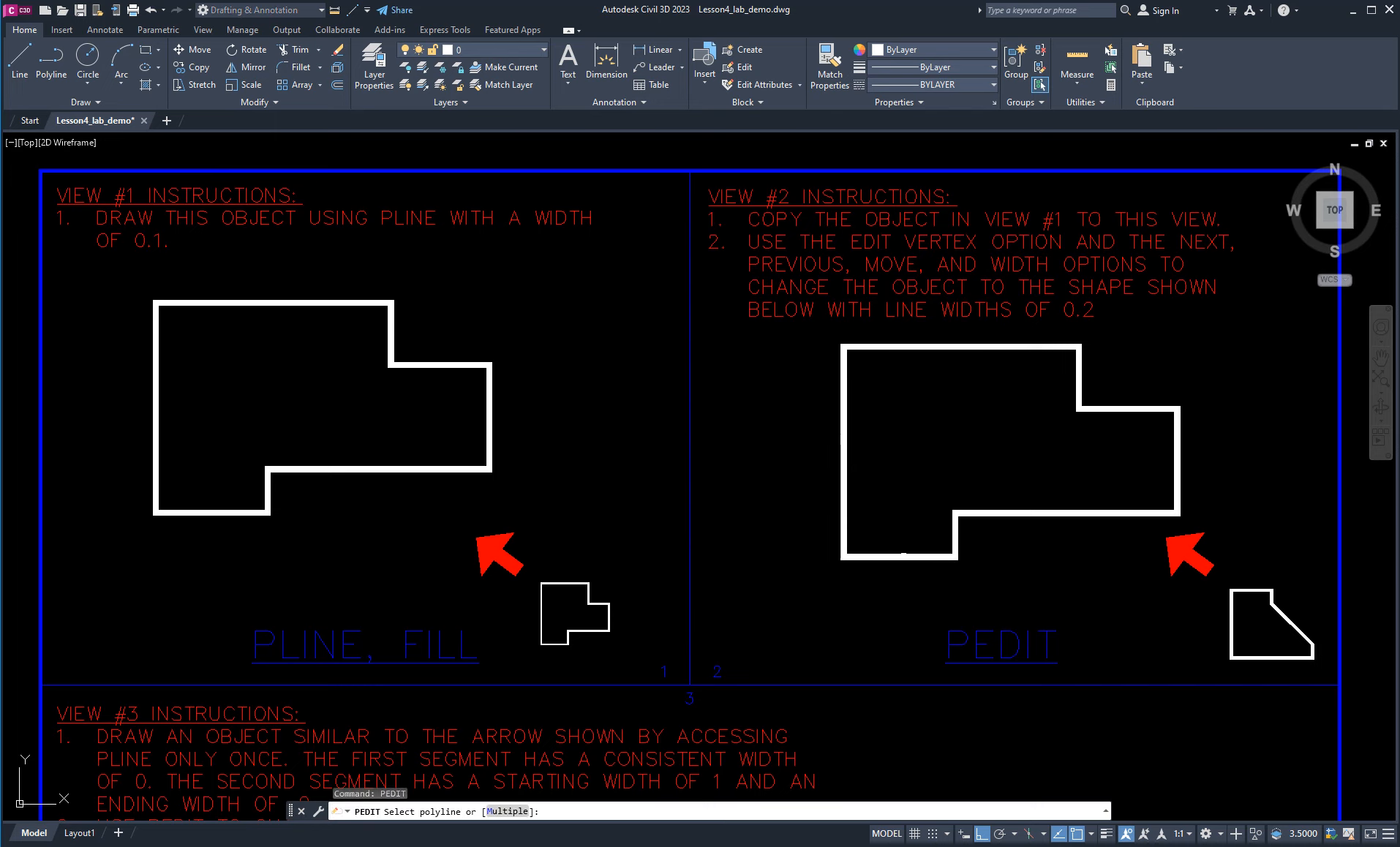
click(904, 554)
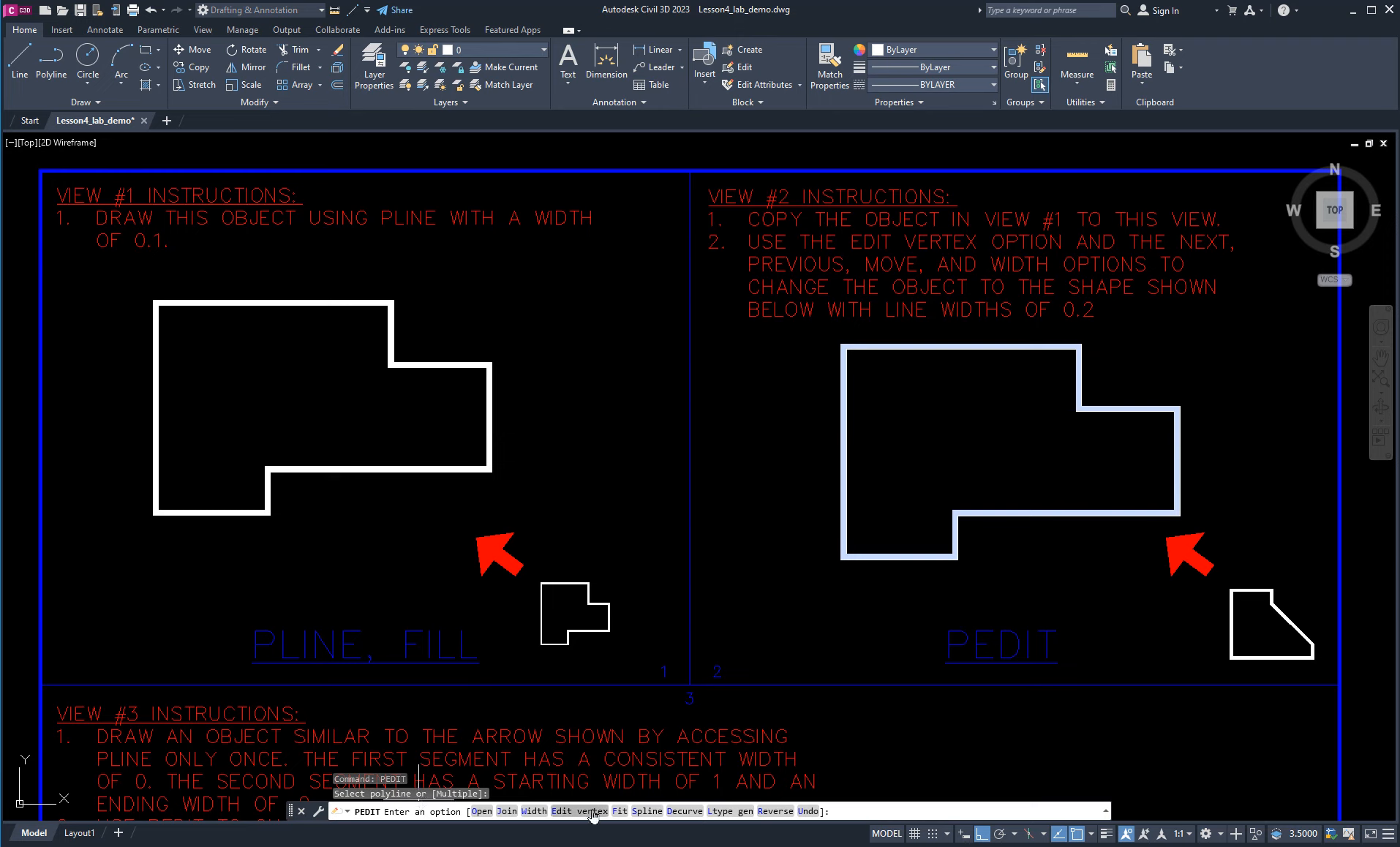
click(532, 811)
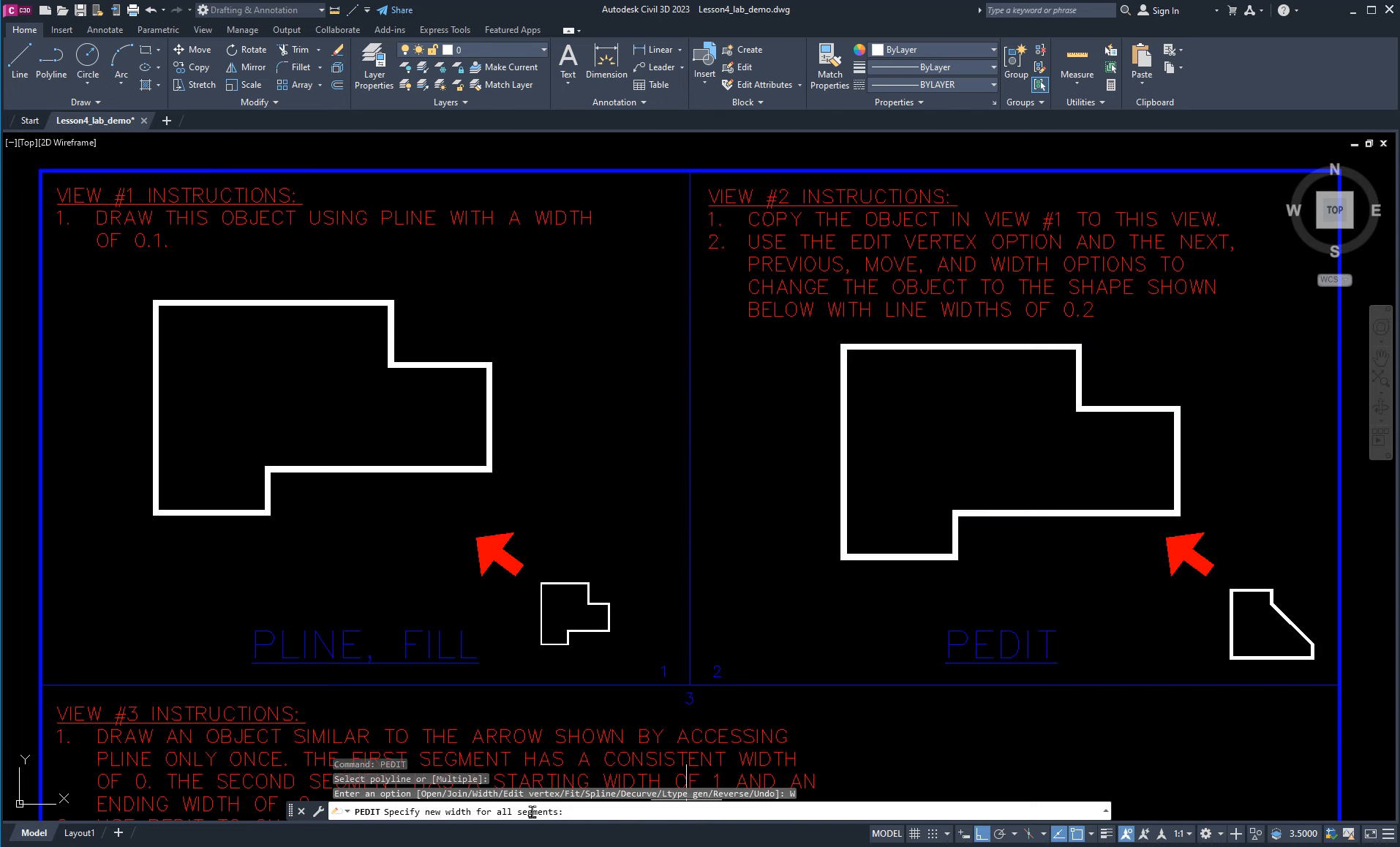
text(0.2)
key(Return)
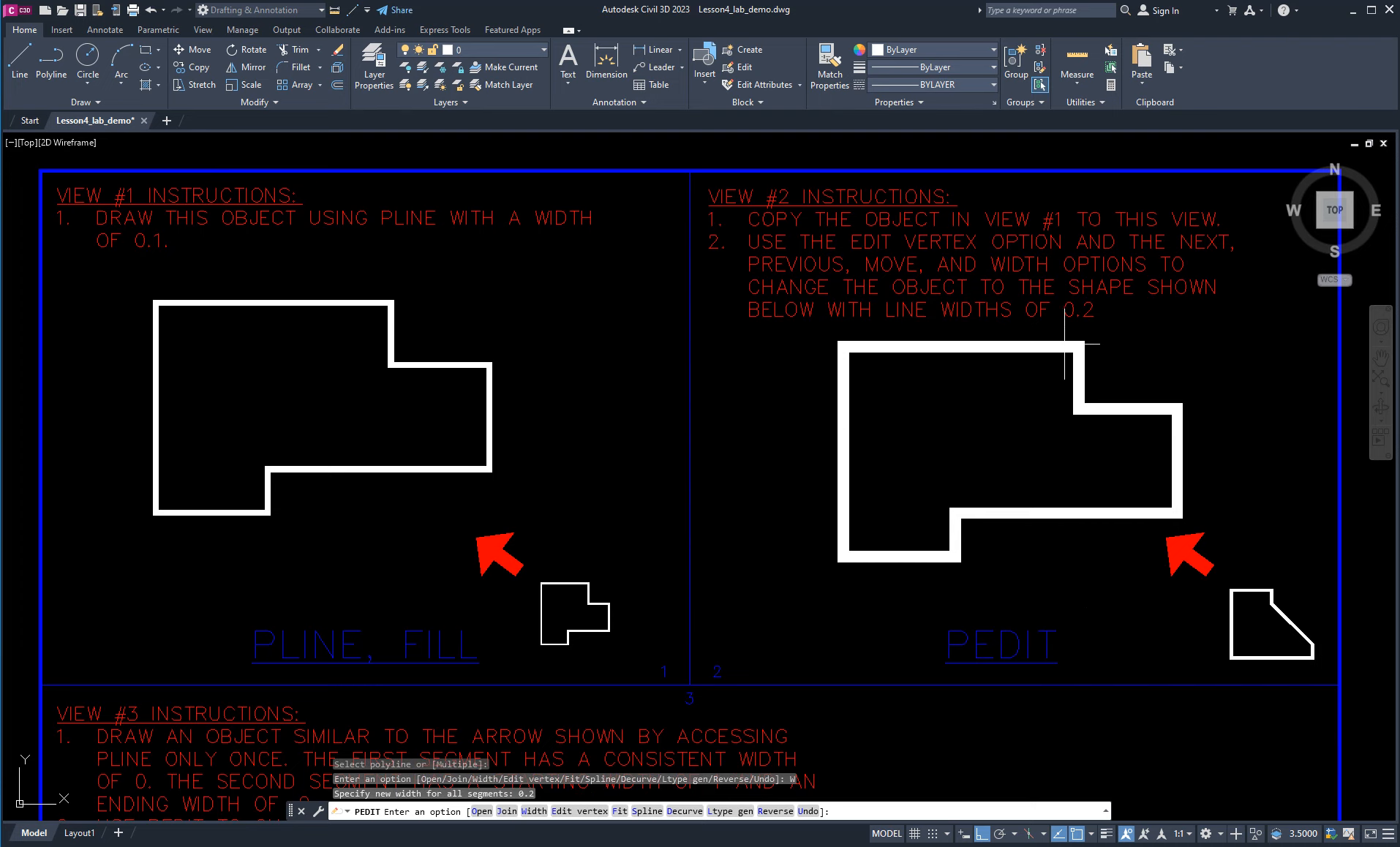
Edit the View #2 outline's vertices and move its upper-right outer vertex straight down to slope the adjoining edge.
click(580, 812)
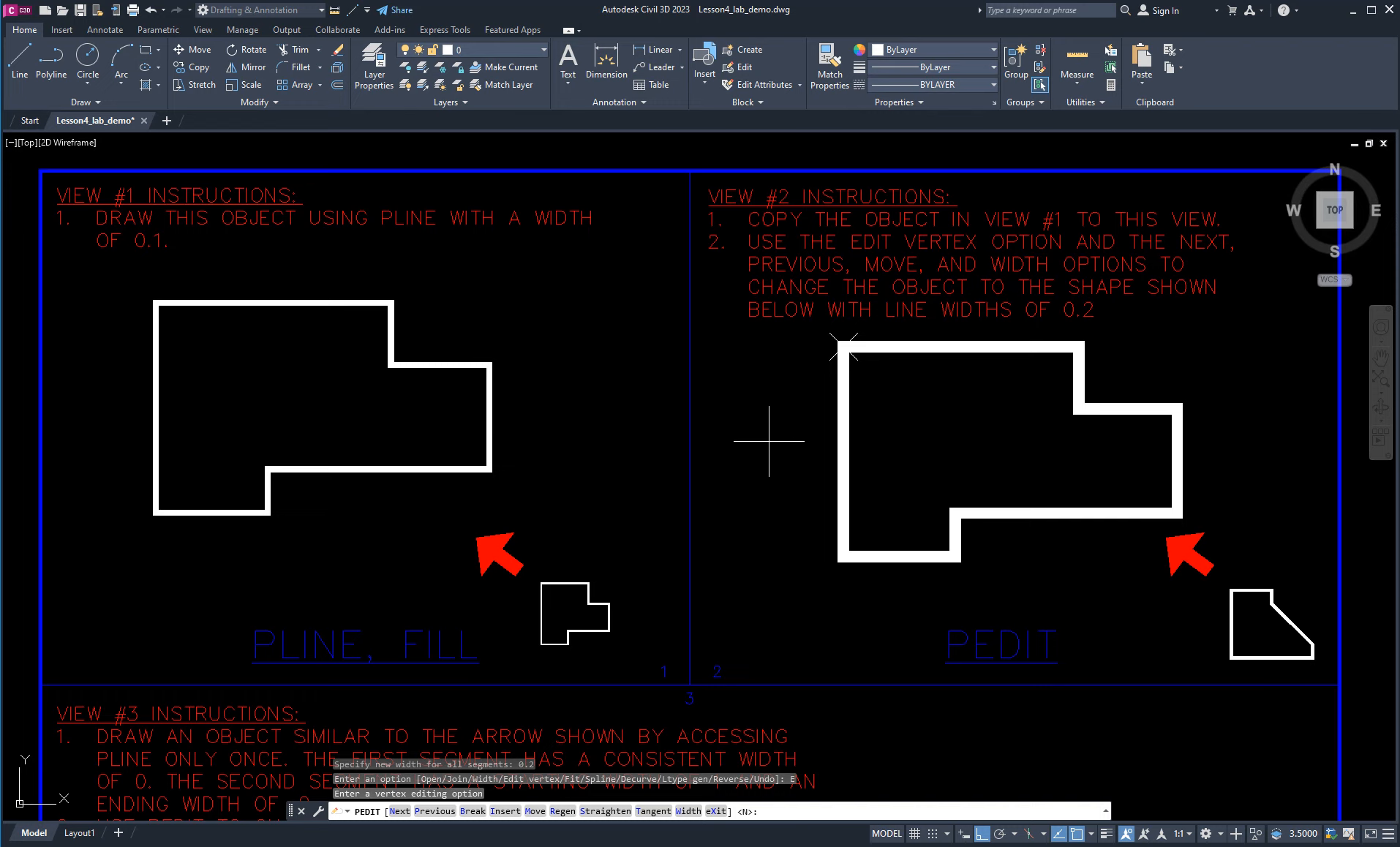
text(n)
key(Return)
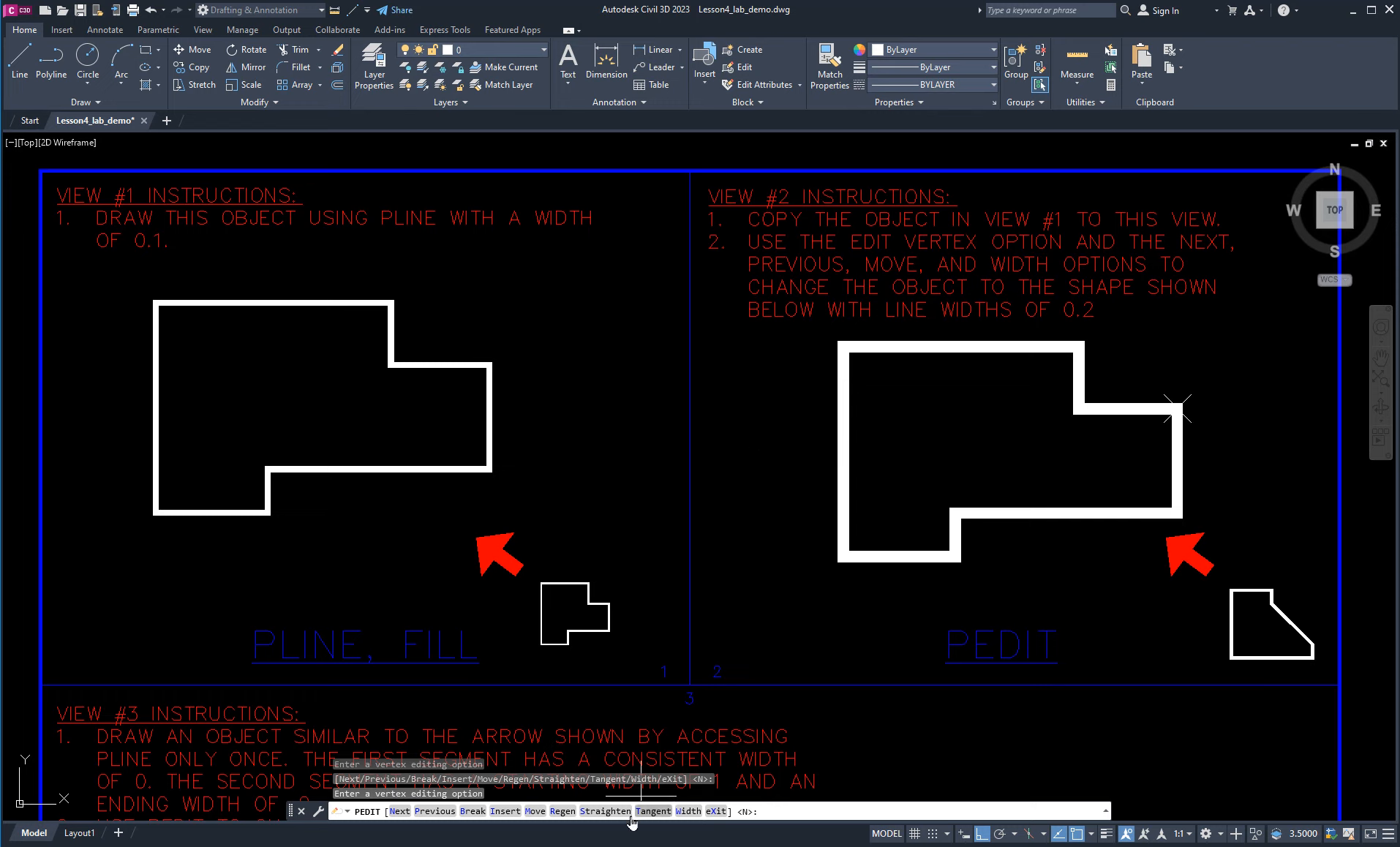
click(534, 812)
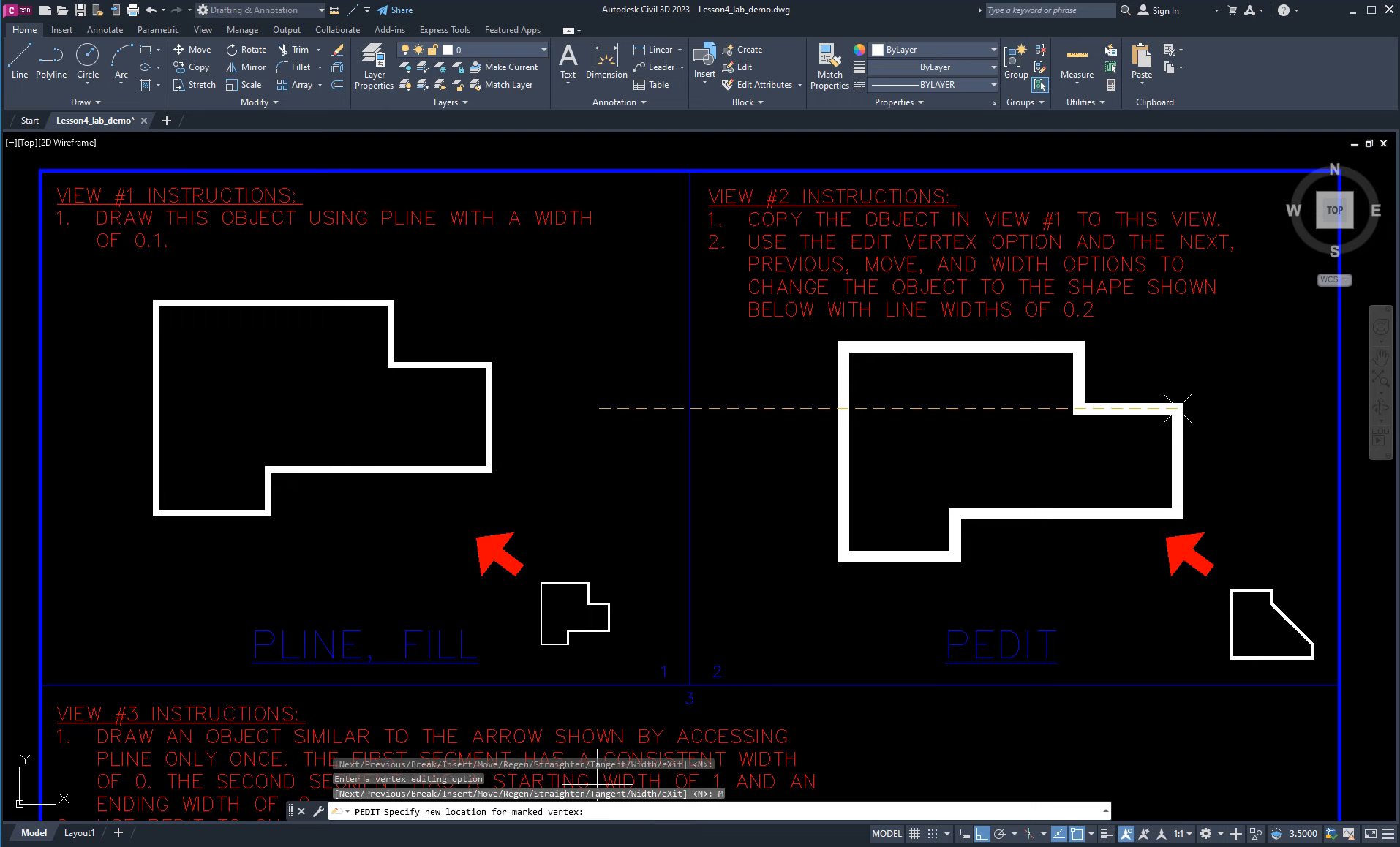
click(1177, 475)
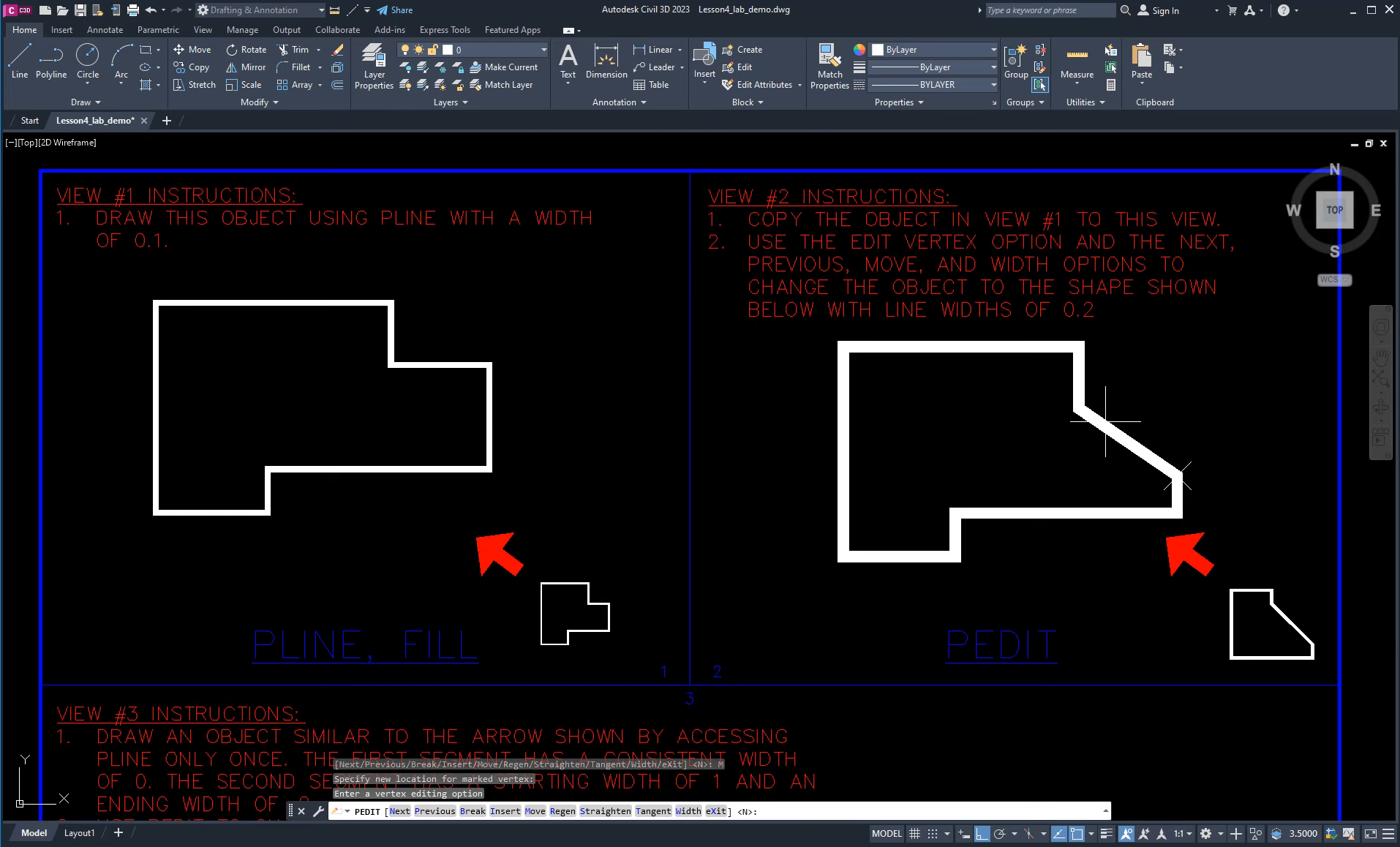
Go back to the previous vertex, at the sloped edge's upper end, and move it slightly straight up.
text(p)
key(Return)
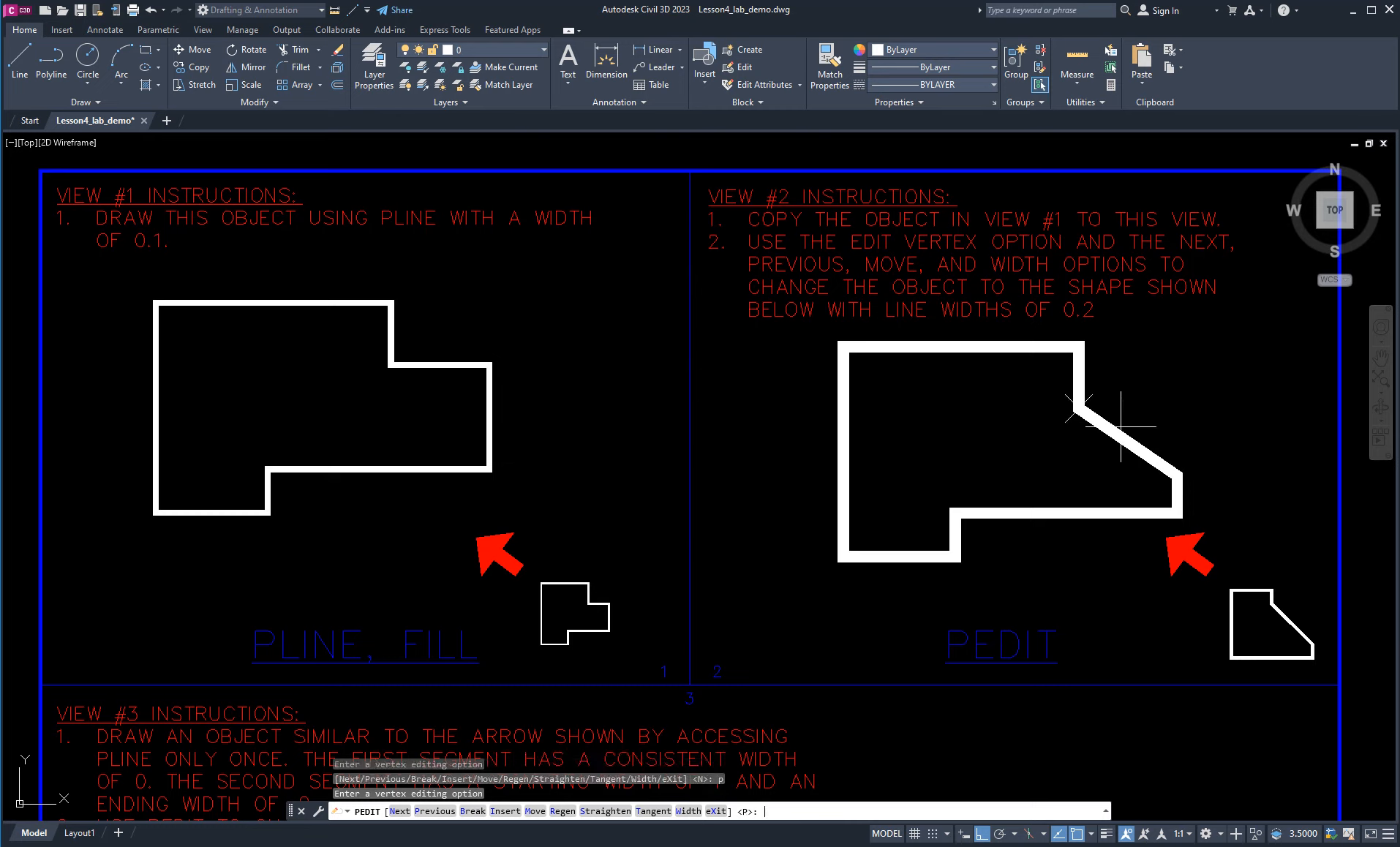
text(m)
key(Return)
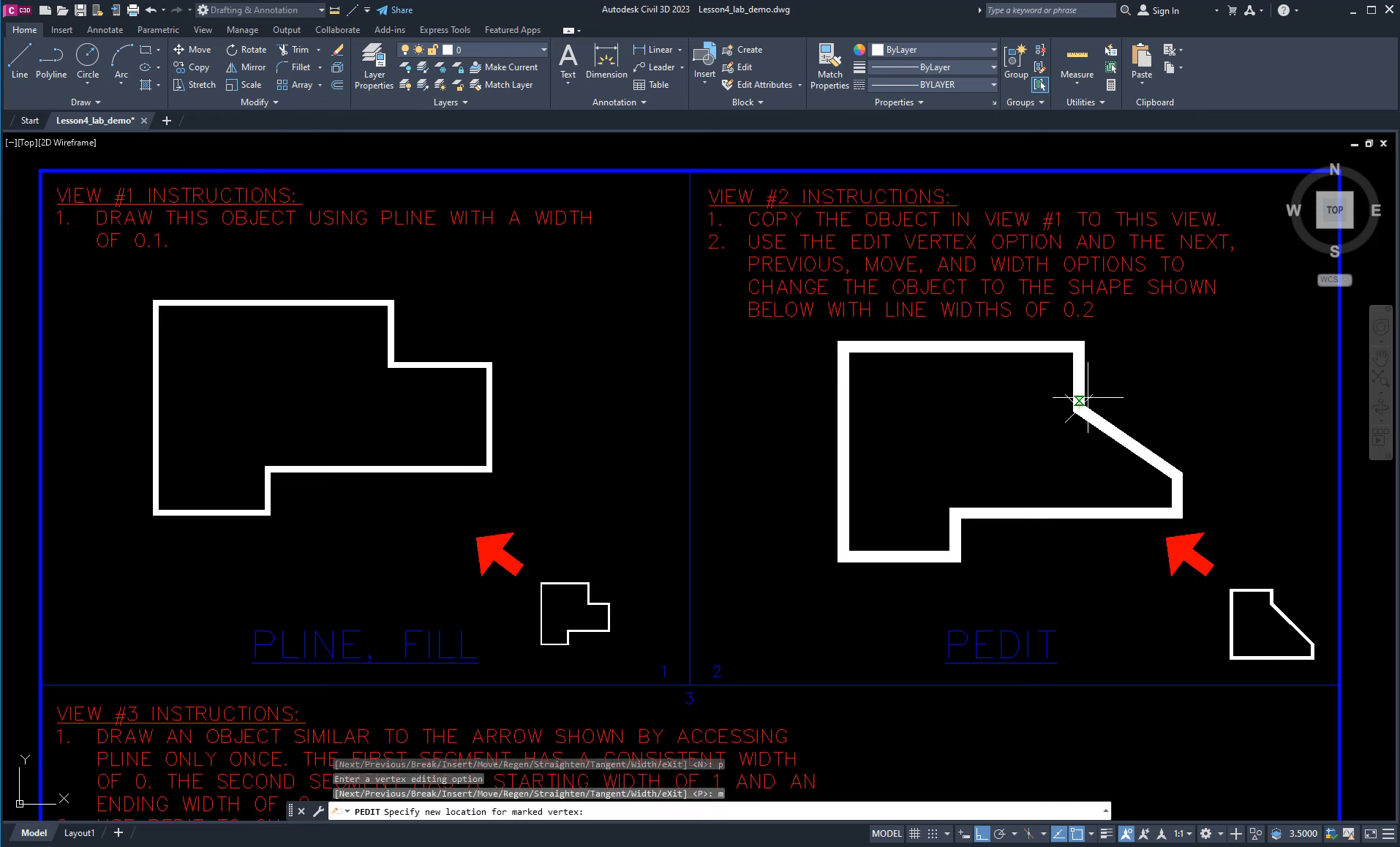
click(1079, 384)
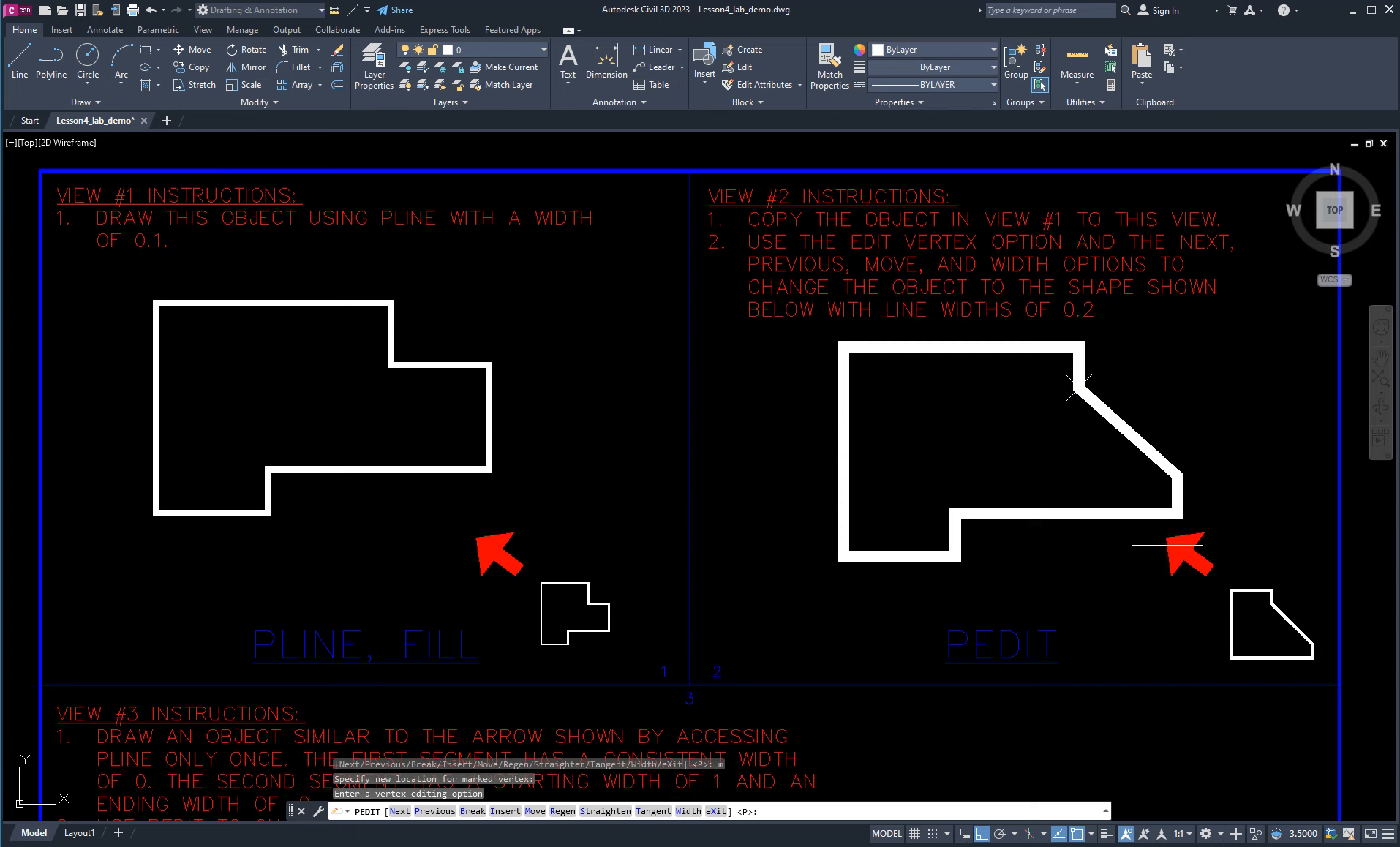
Straighten the outline from the inner corner of the lower step to the lower-left vertex, removing the corner between them.
text(n)
key(Return)
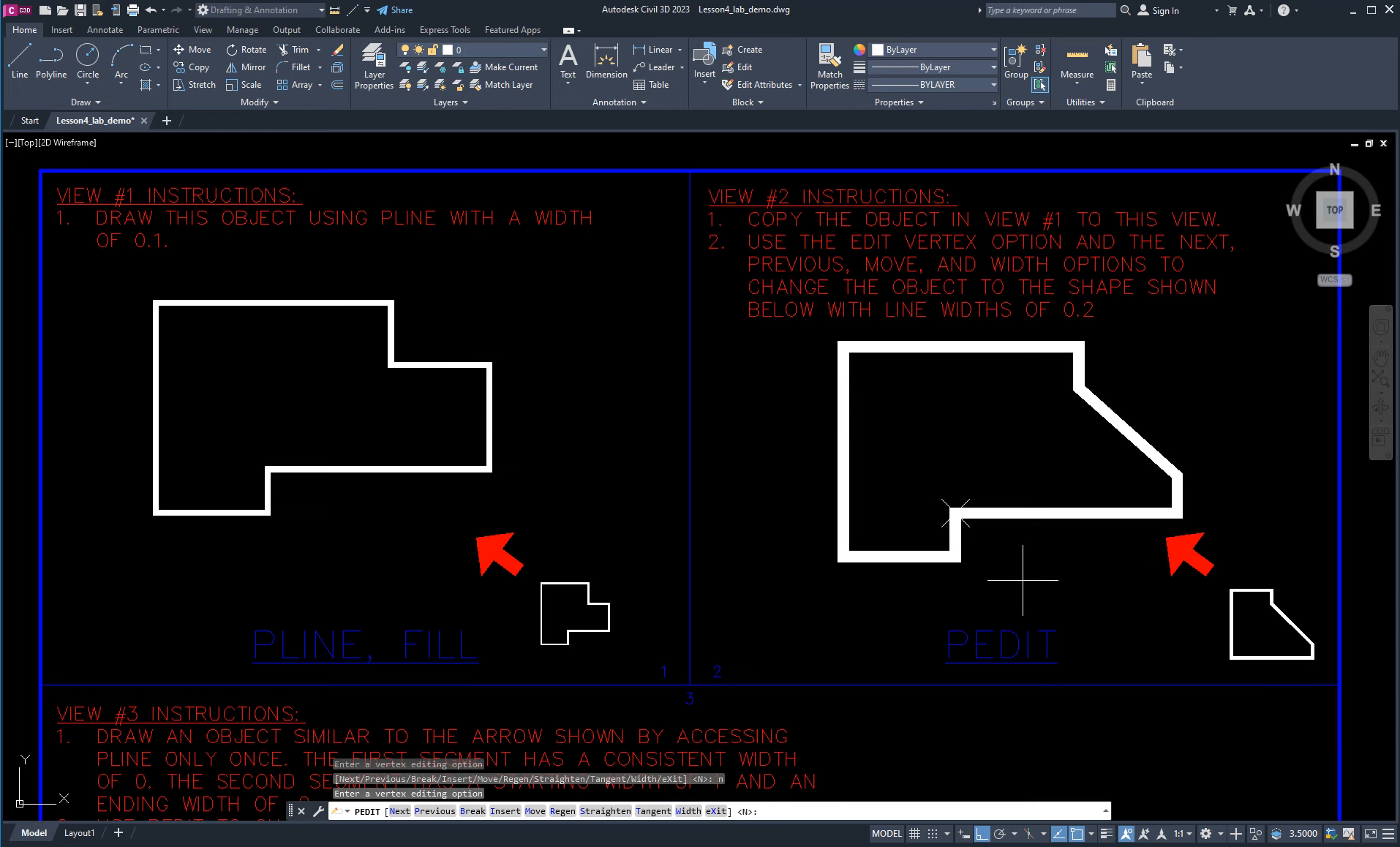
key(Return)
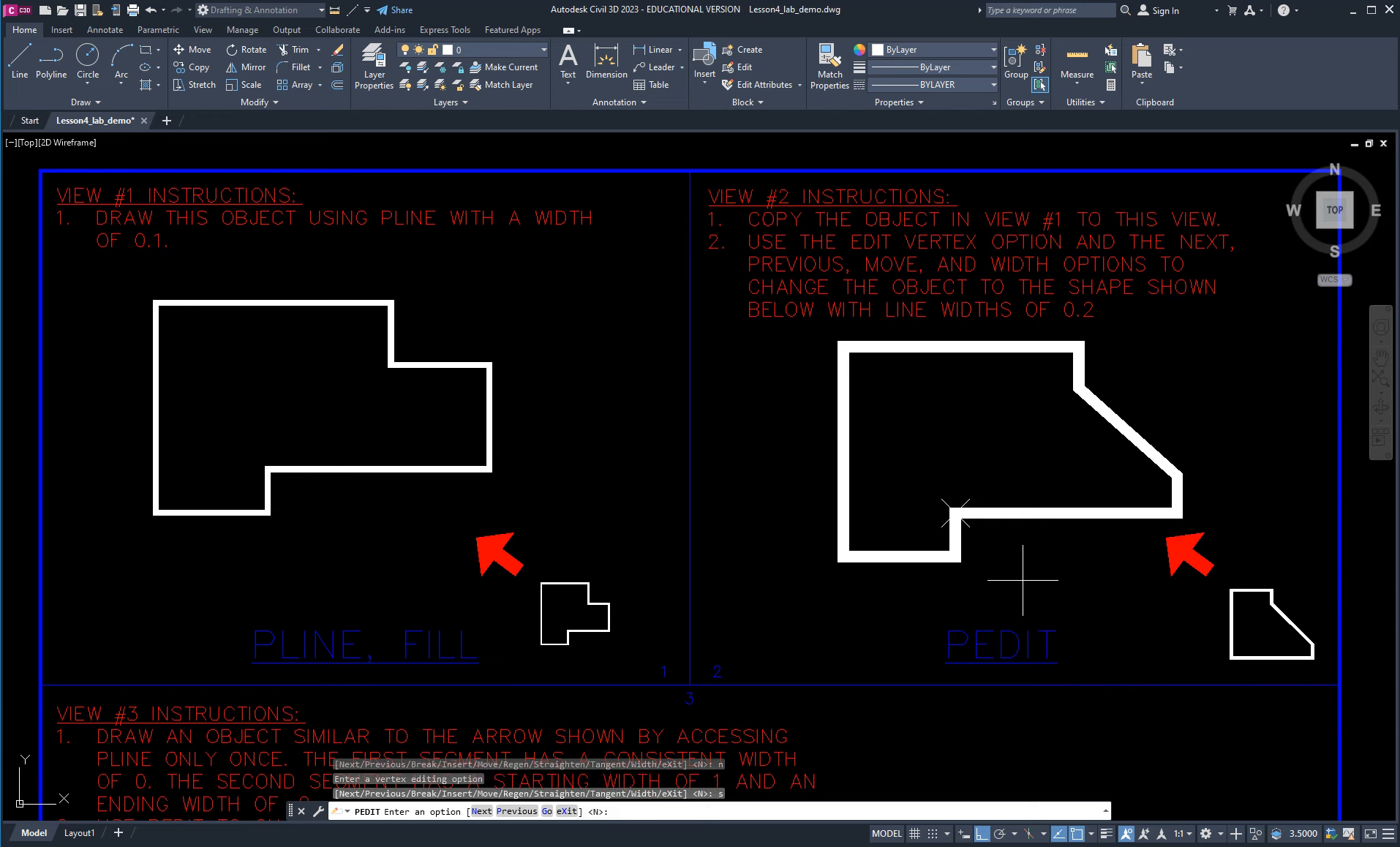
text(n)
key(Return)
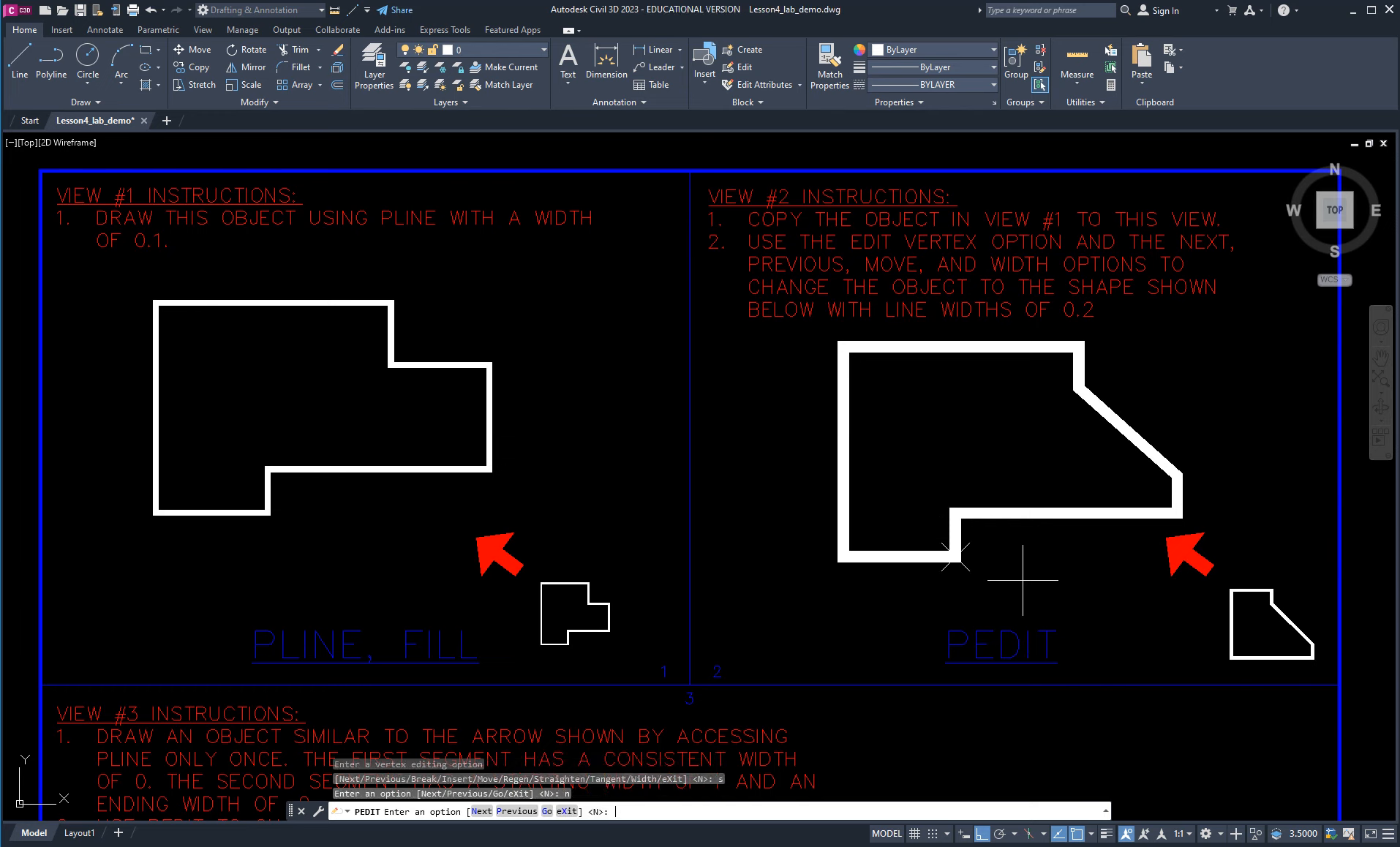
text(n)
key(Return)
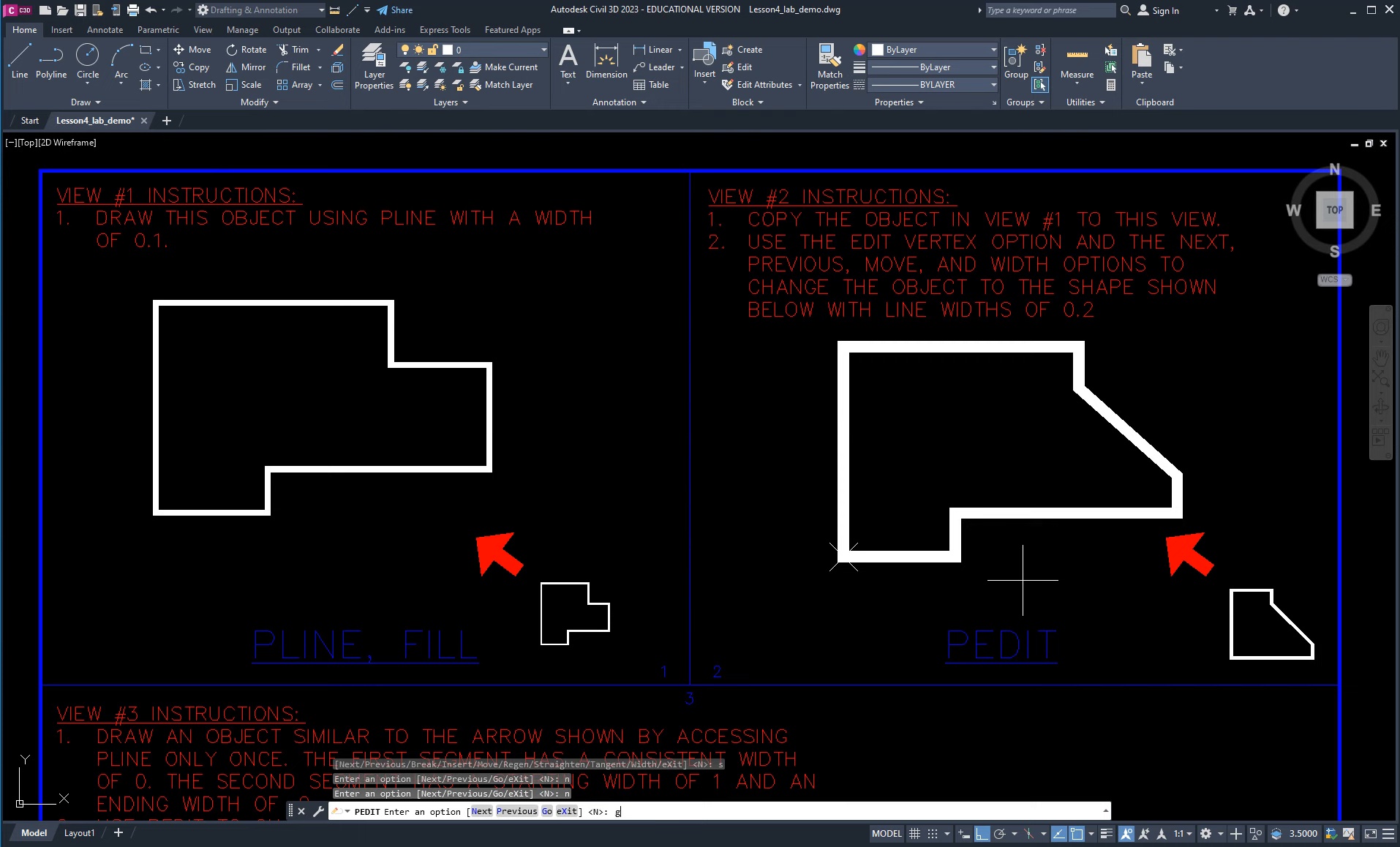
key(Return)
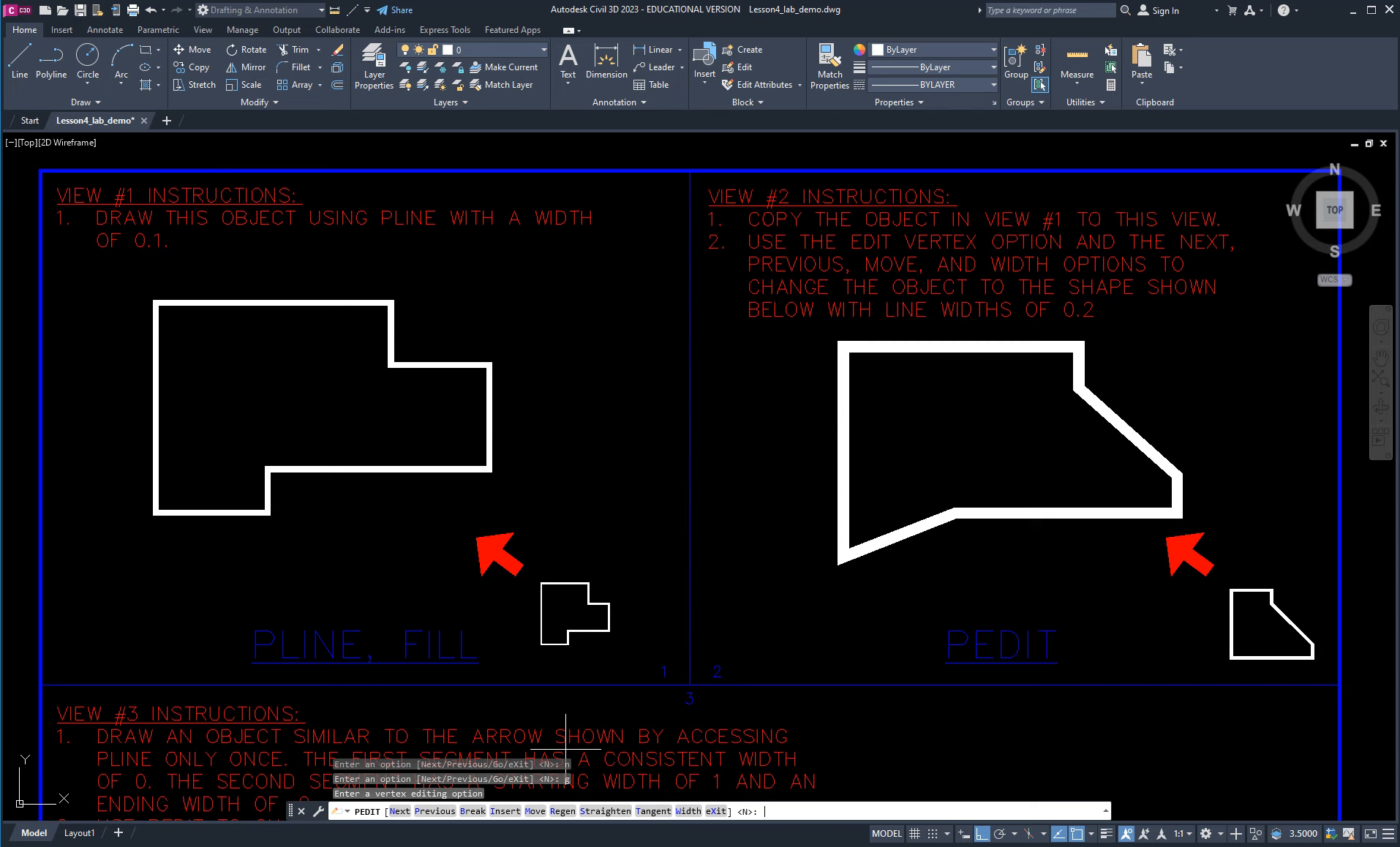
Move the lower-left vertex straight up to level it with the bottom edge, and end the polyline edit.
text(n)
key(Return)
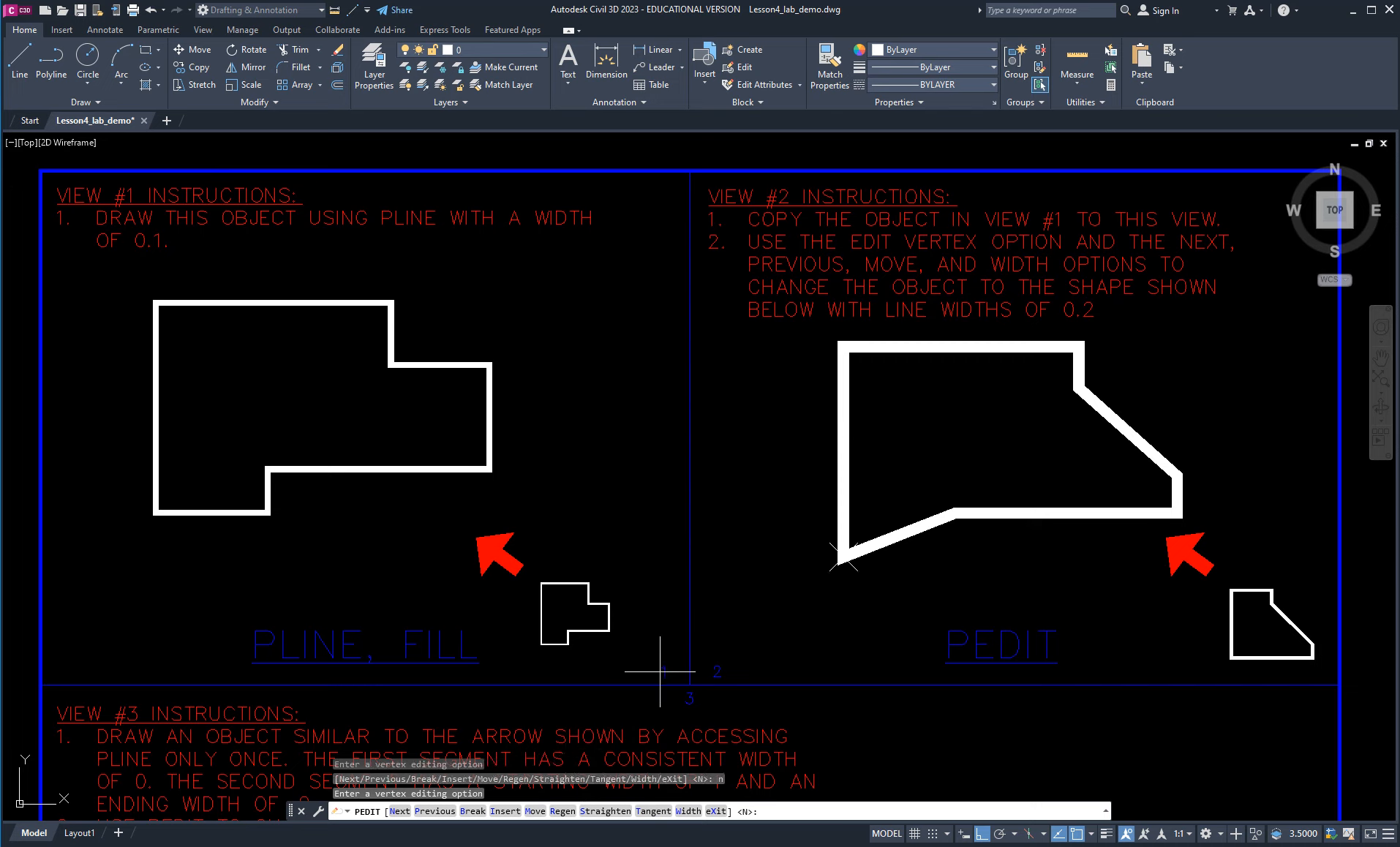
text(m)
key(Return)
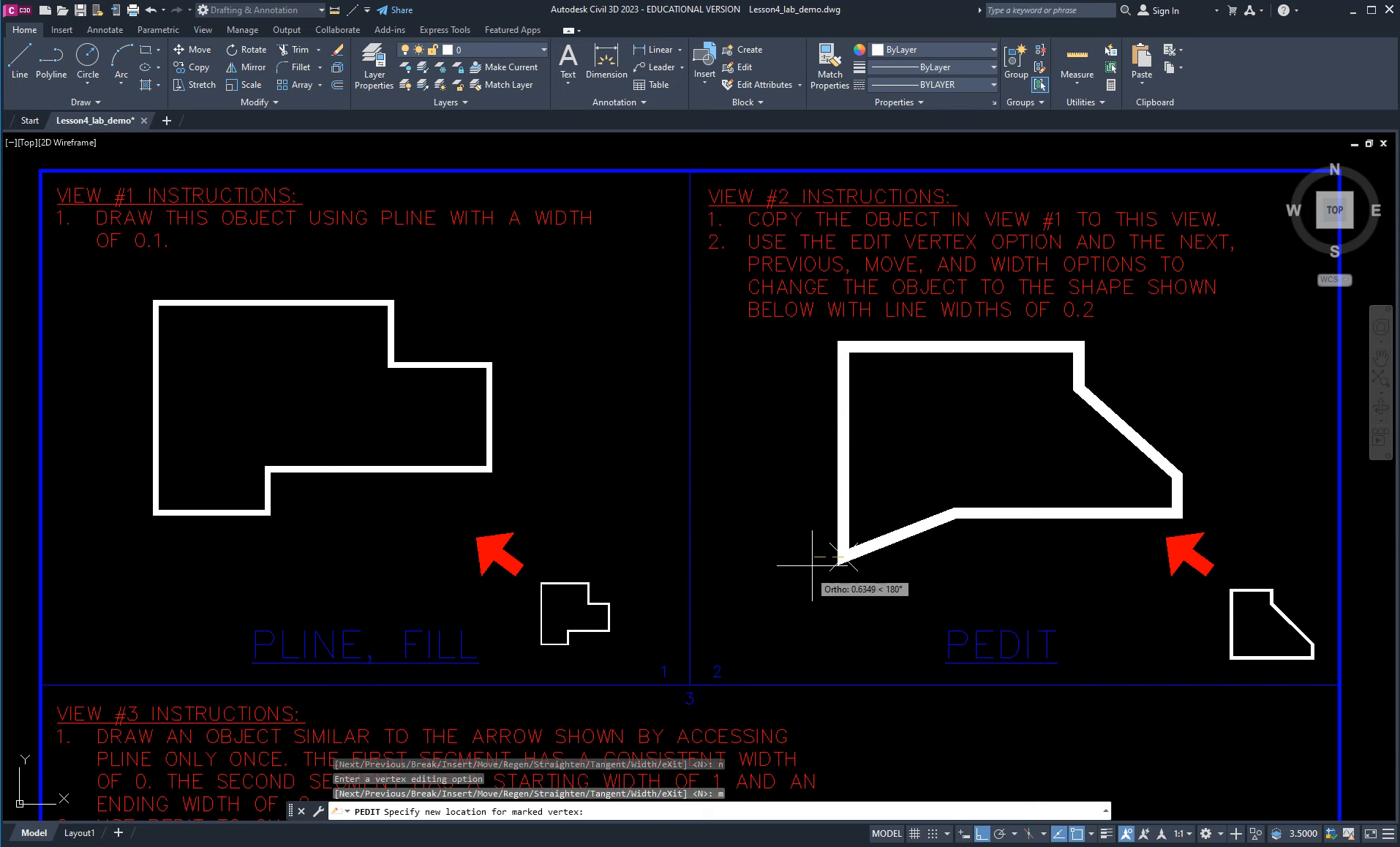
click(843, 515)
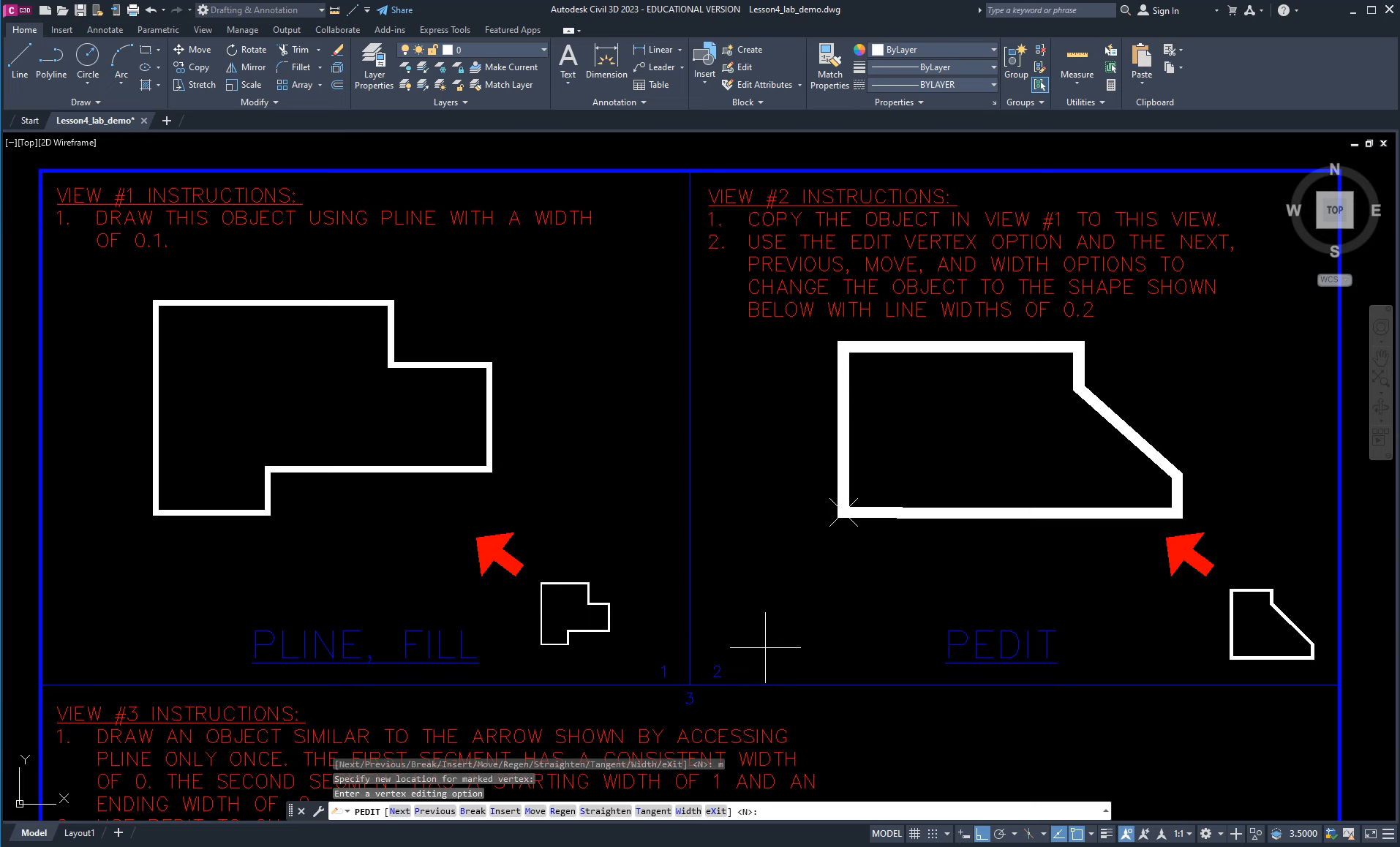
key(Escape)
key(Escape)
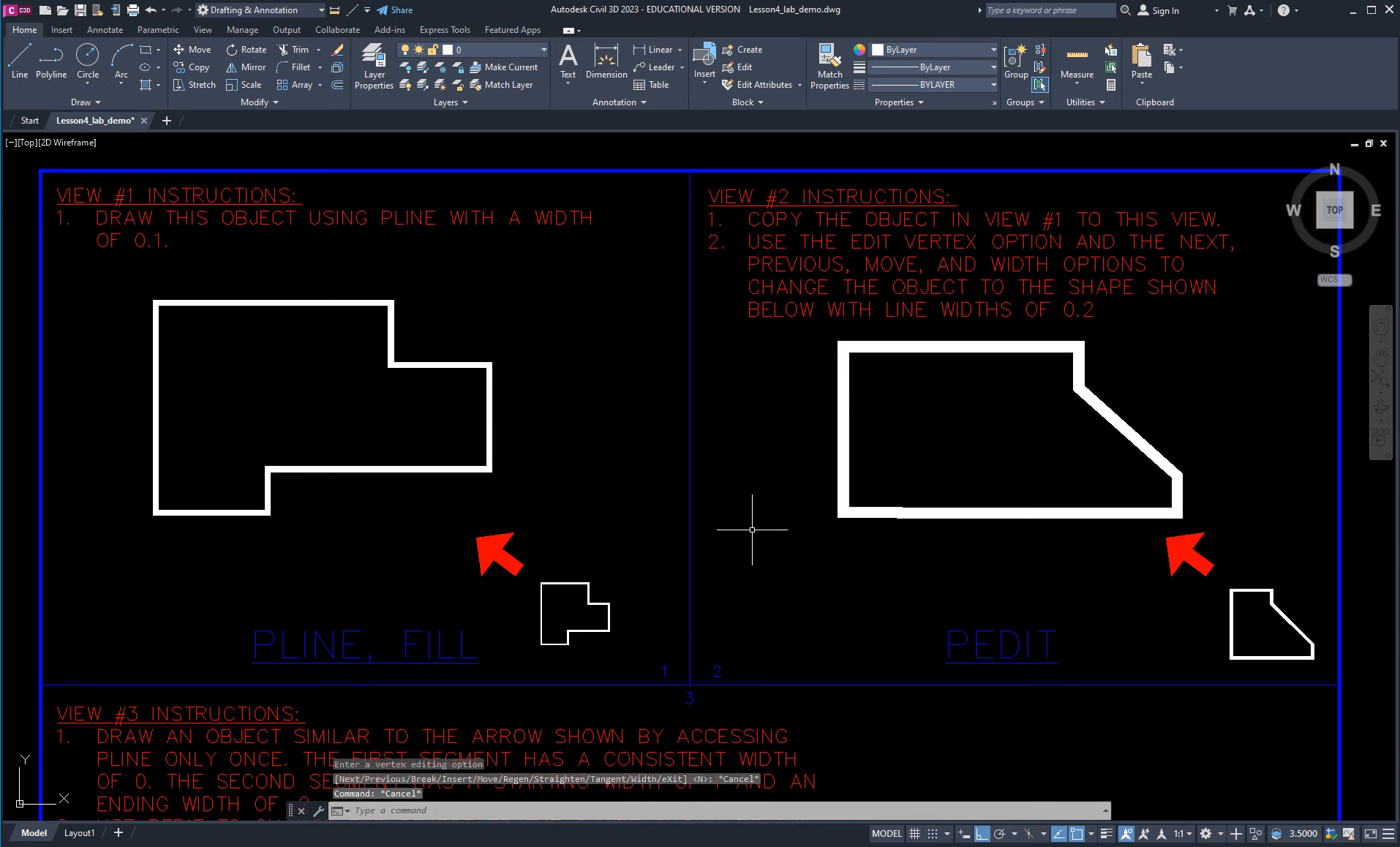
scroll(752, 530, down, 2)
scroll(805, 607, down, 2)
middle_drag(828, 678, 684, 581)
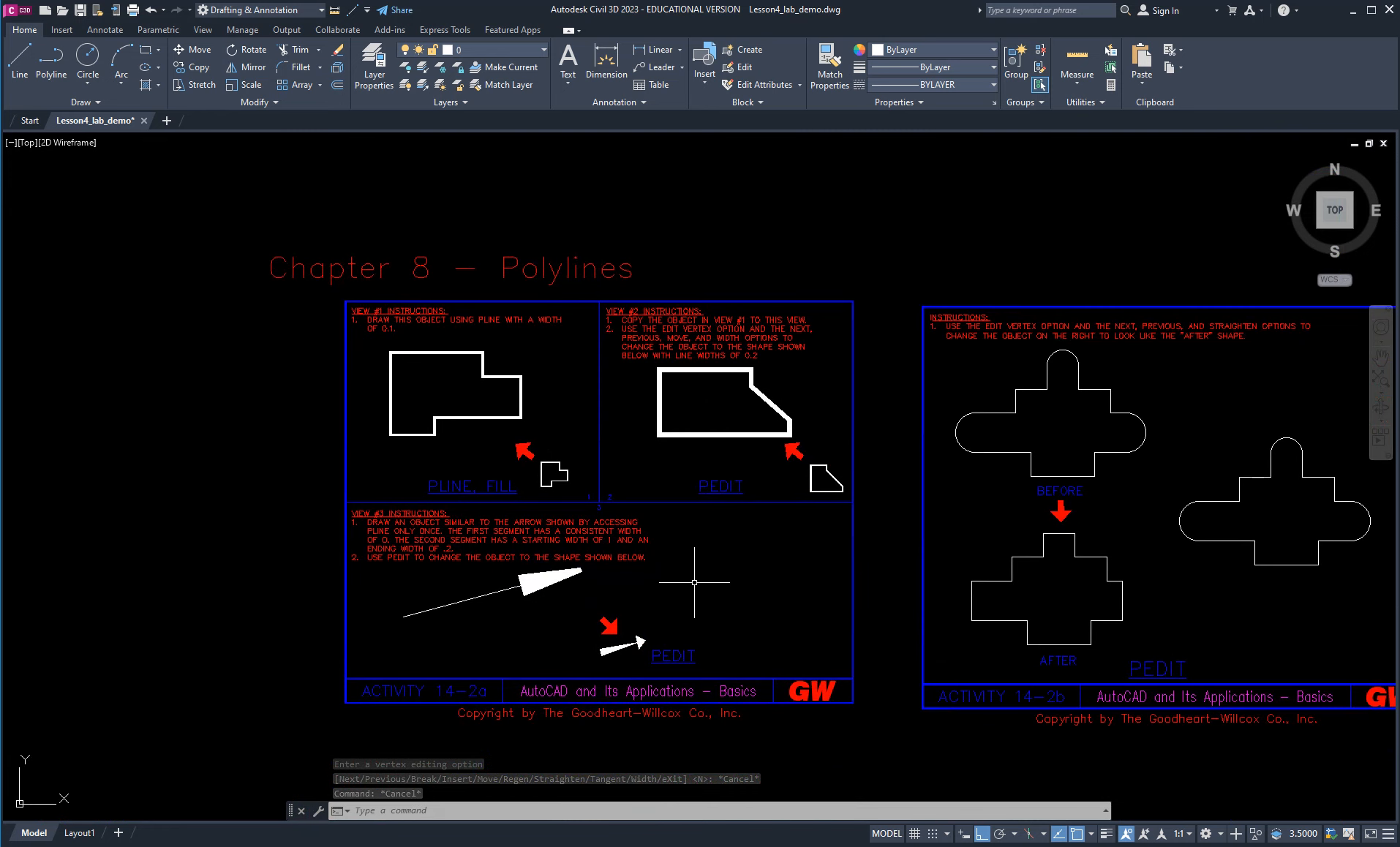
scroll(658, 596, up, 2)
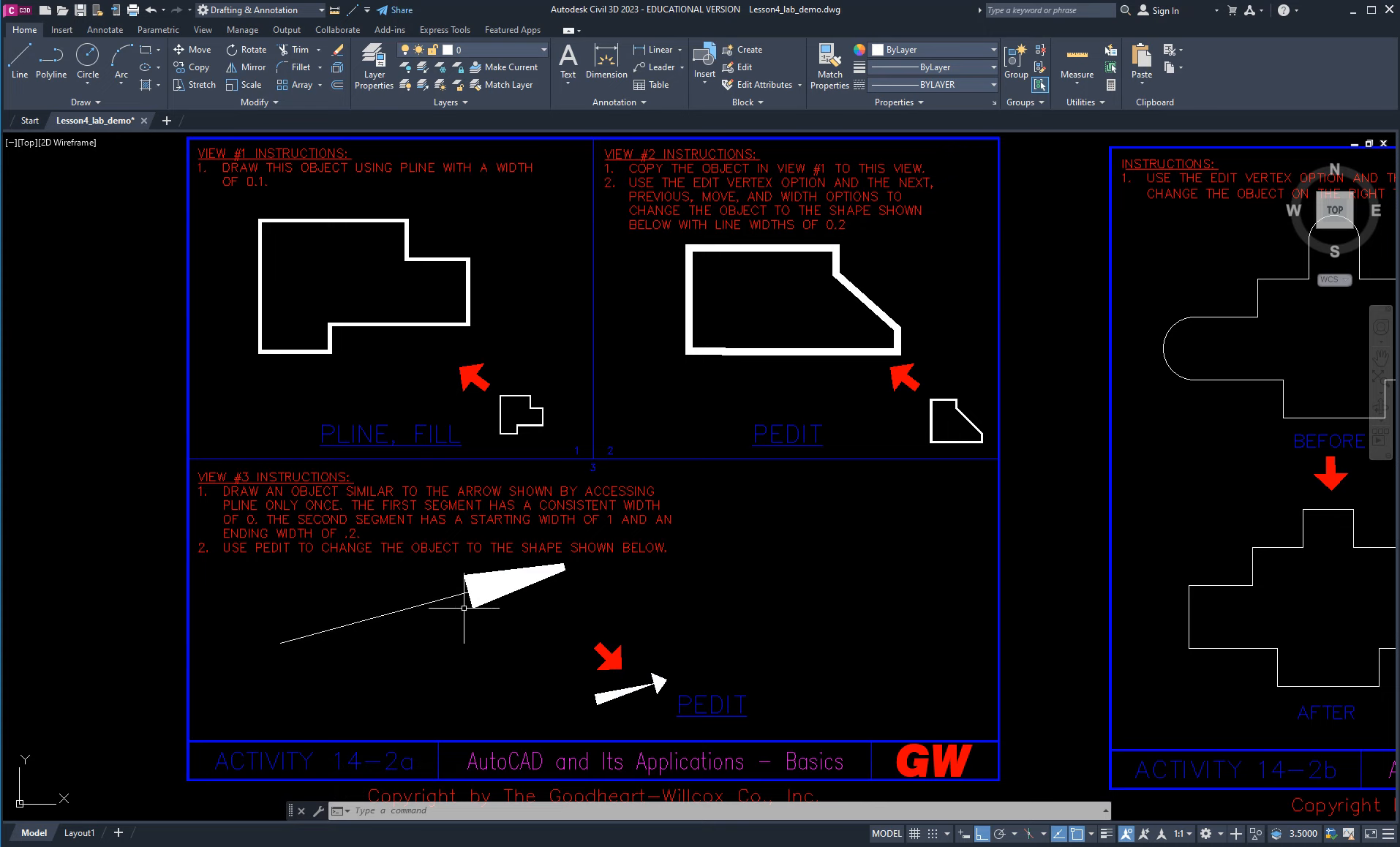
text(p)
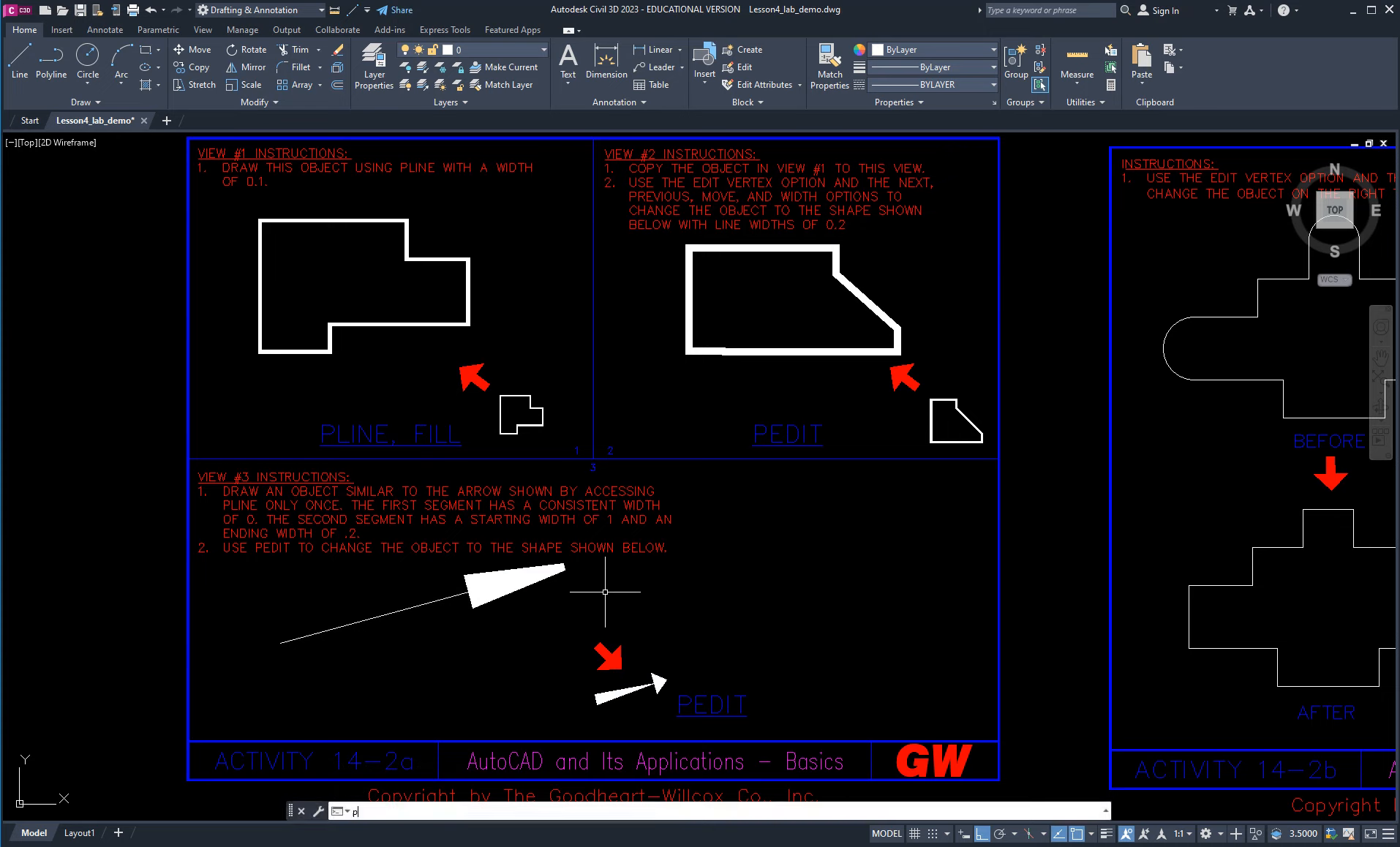
text(edit)
key(Return)
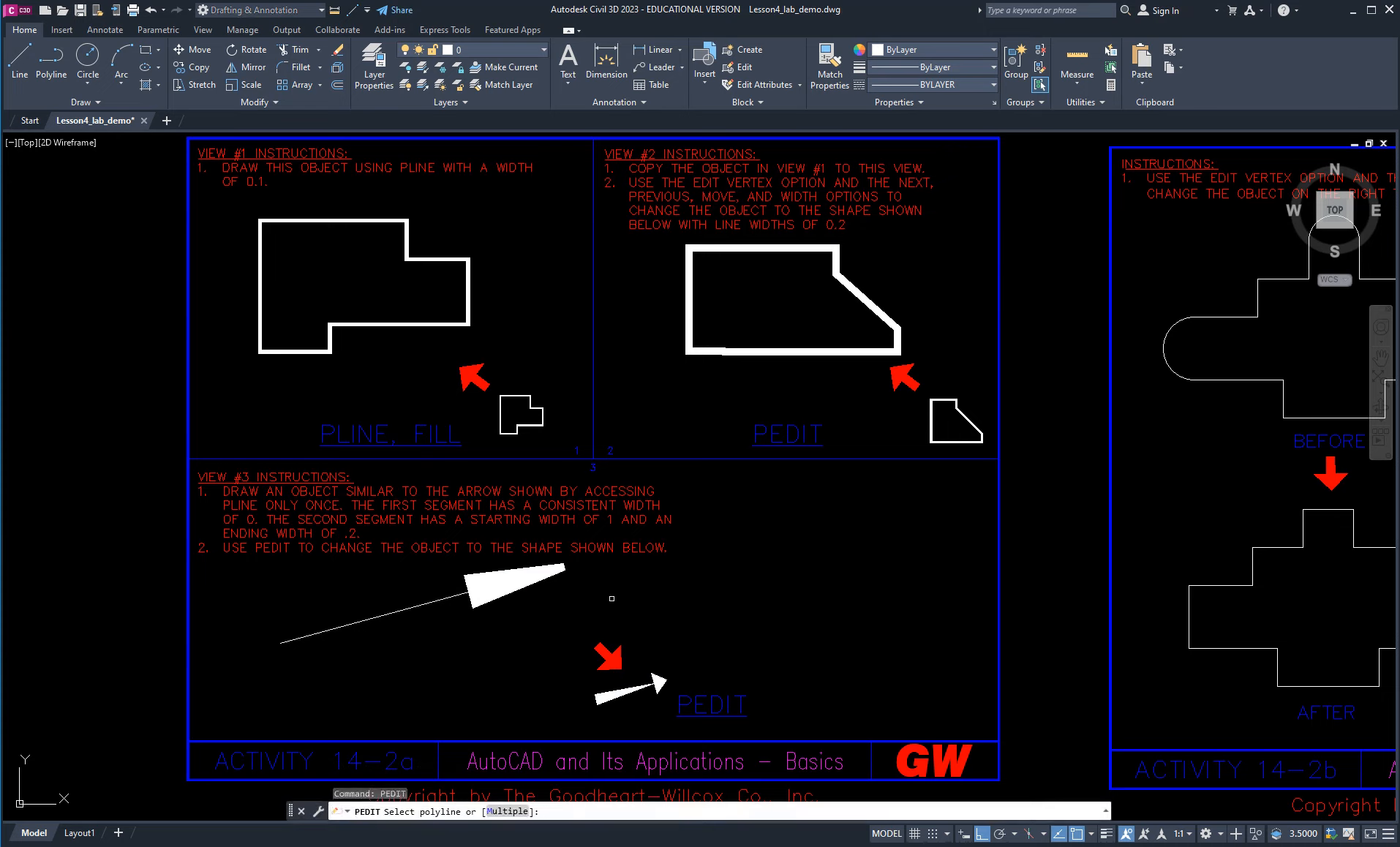
key(Escape)
key(Escape)
Start a polyline in View #3 beside the existing arrow, with Ortho off and width 0, and draw its first segment sloping up to the right.
text(pline)
key(Return)
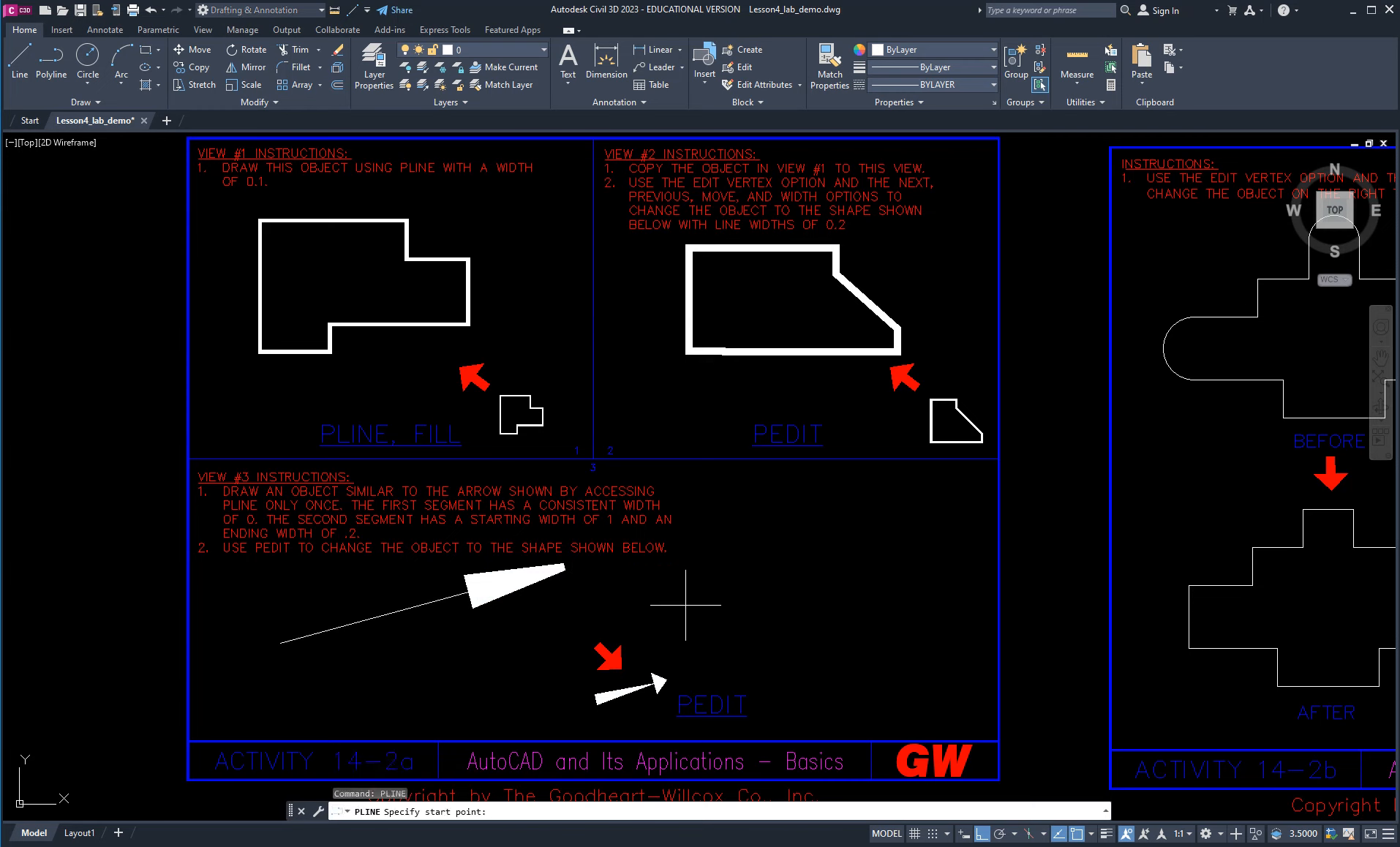
click(693, 604)
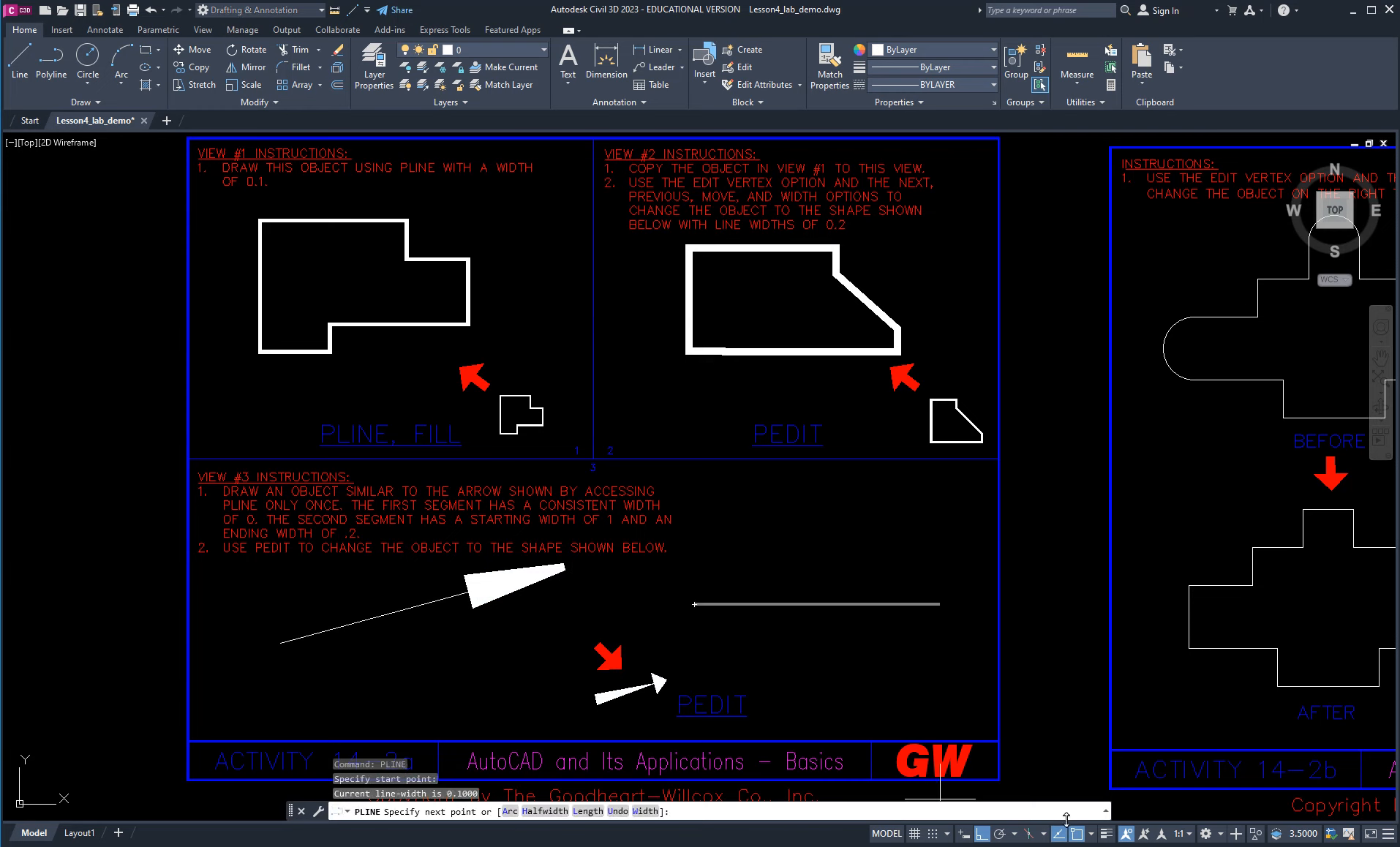
click(981, 834)
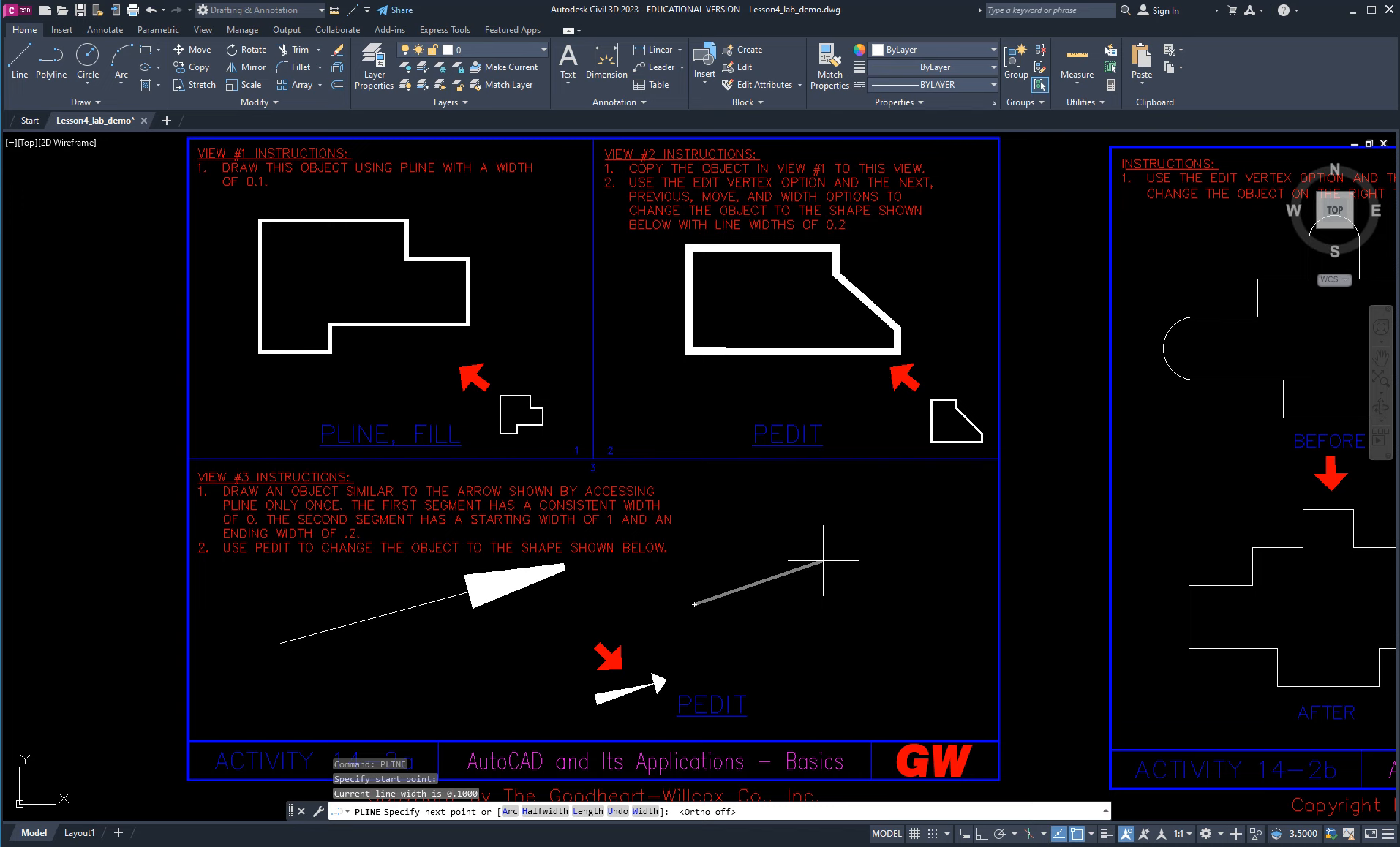
text(w)
key(Return)
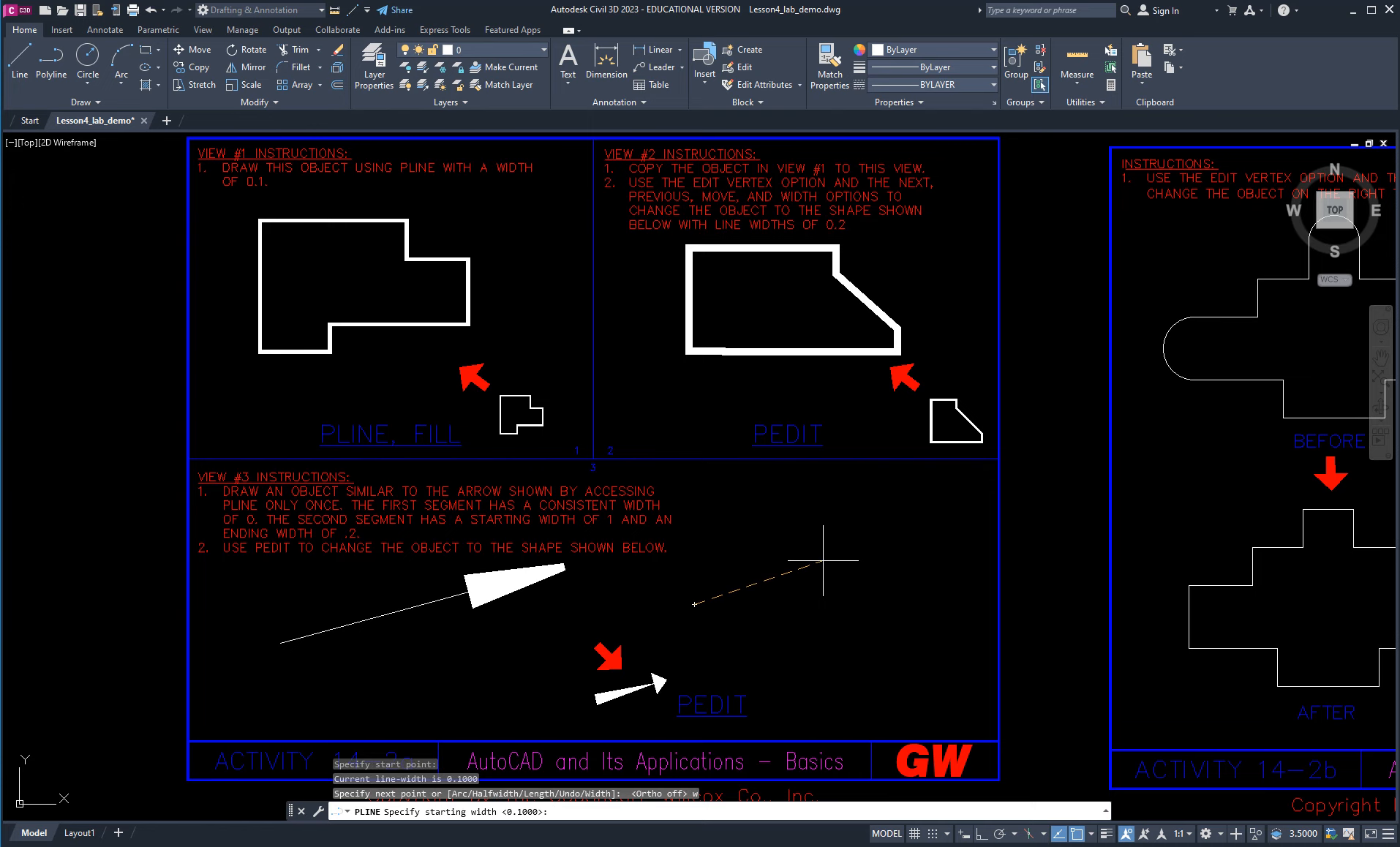
key(Return)
text(0)
key(Return)
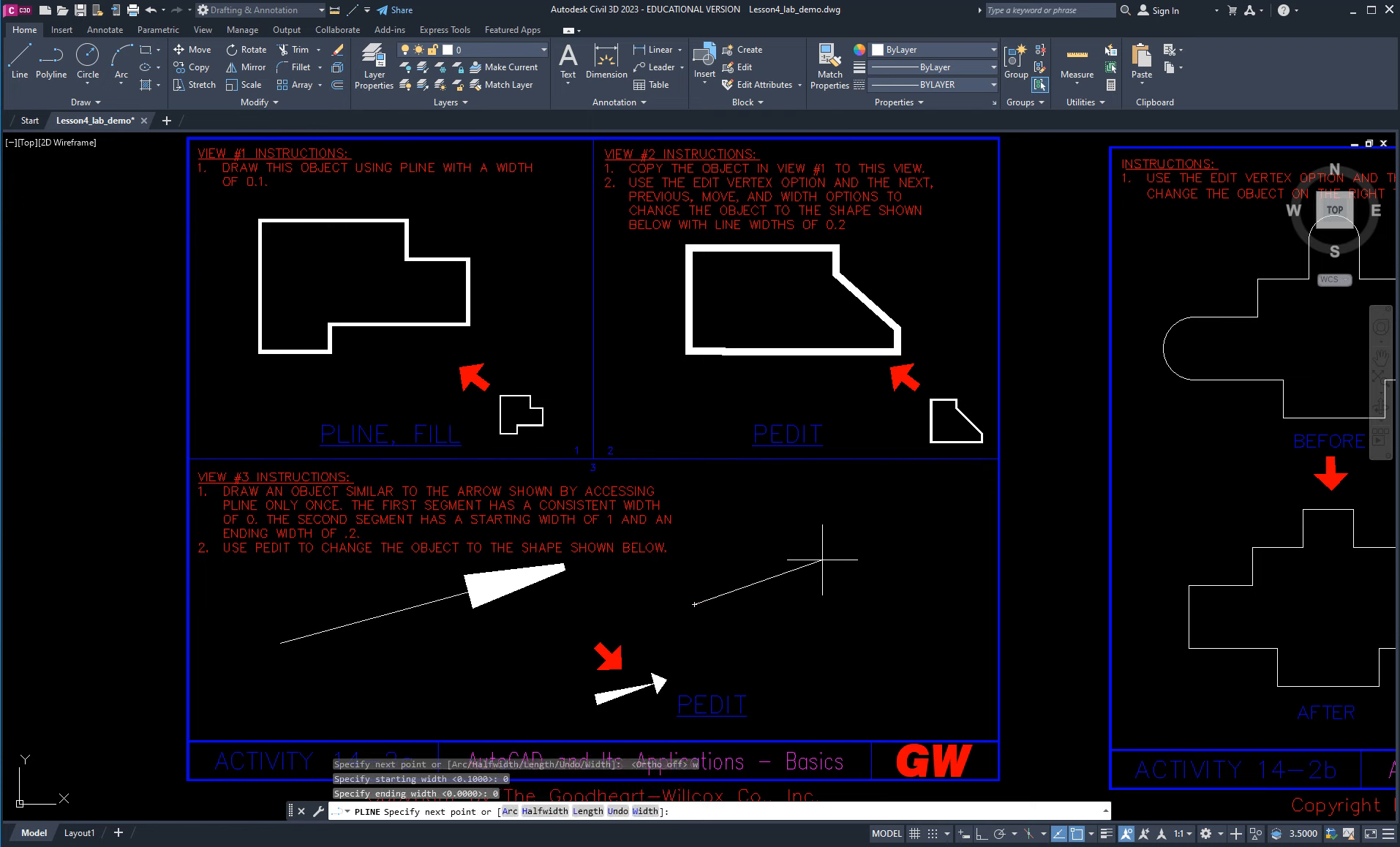
click(822, 559)
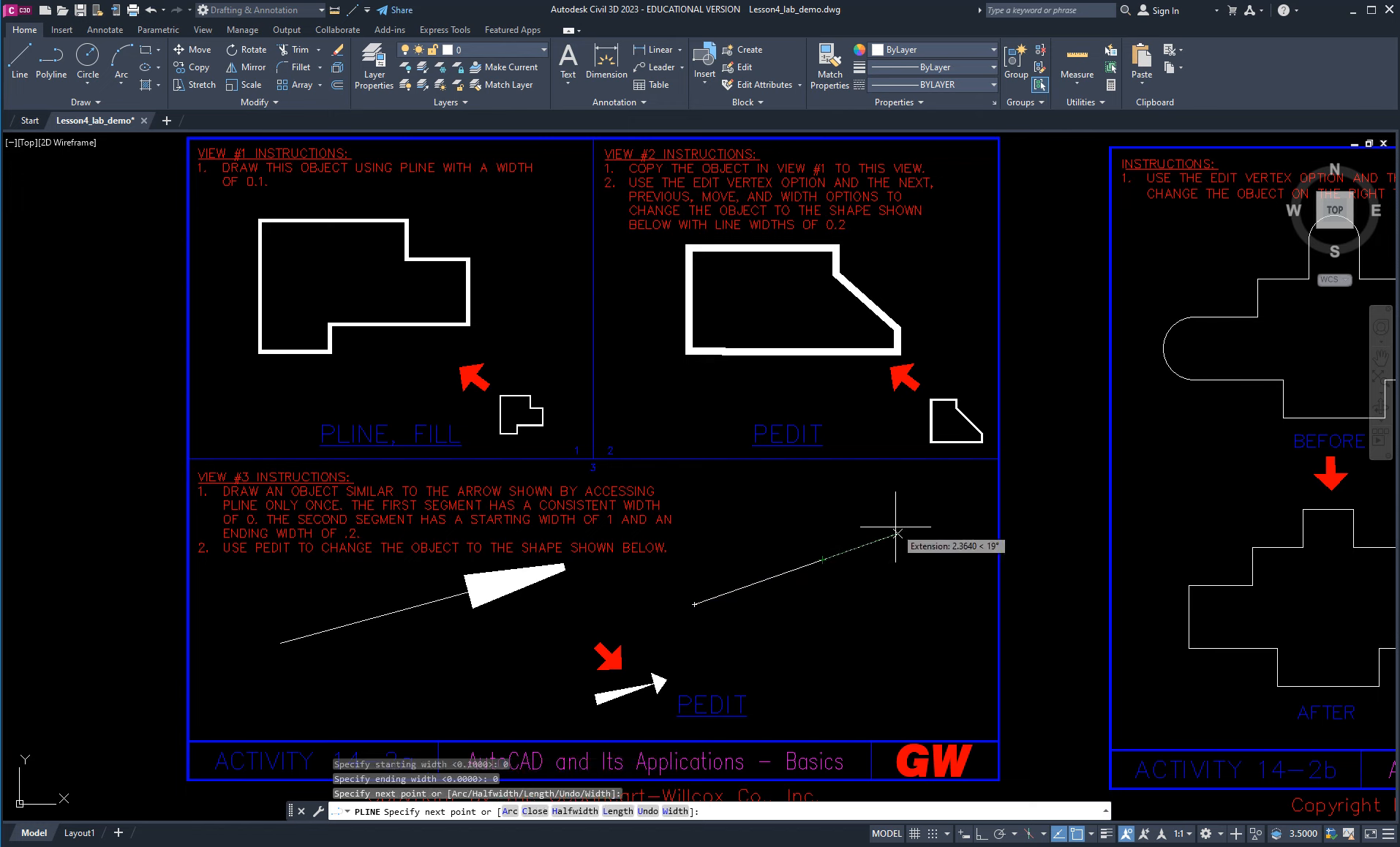
Add the arrow's second segment in the same direction with starting width 1 and ending width .2, and finish the polyline.
text(w)
key(Return)
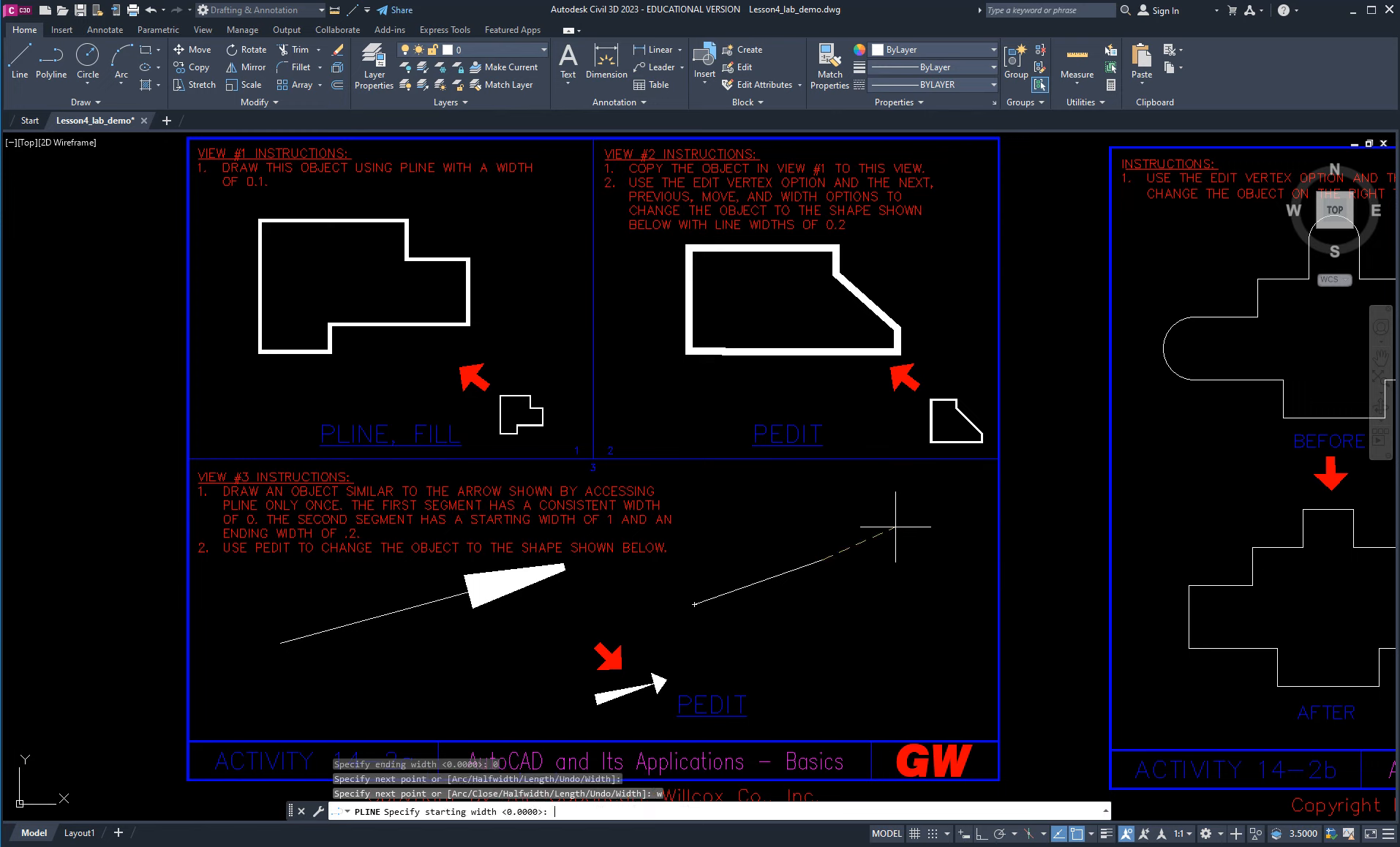
text(1)
key(Return)
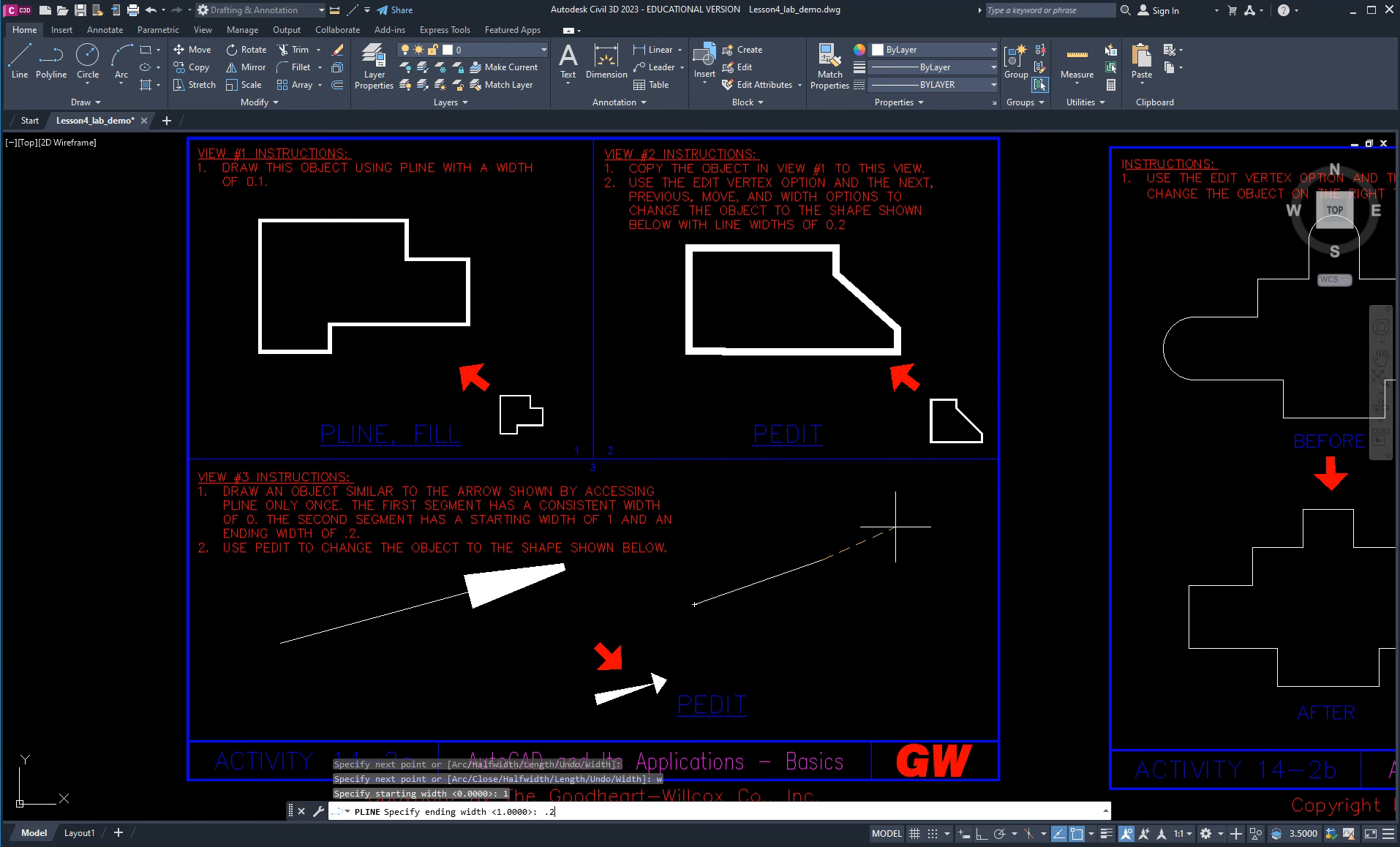
text(.2)
key(Return)
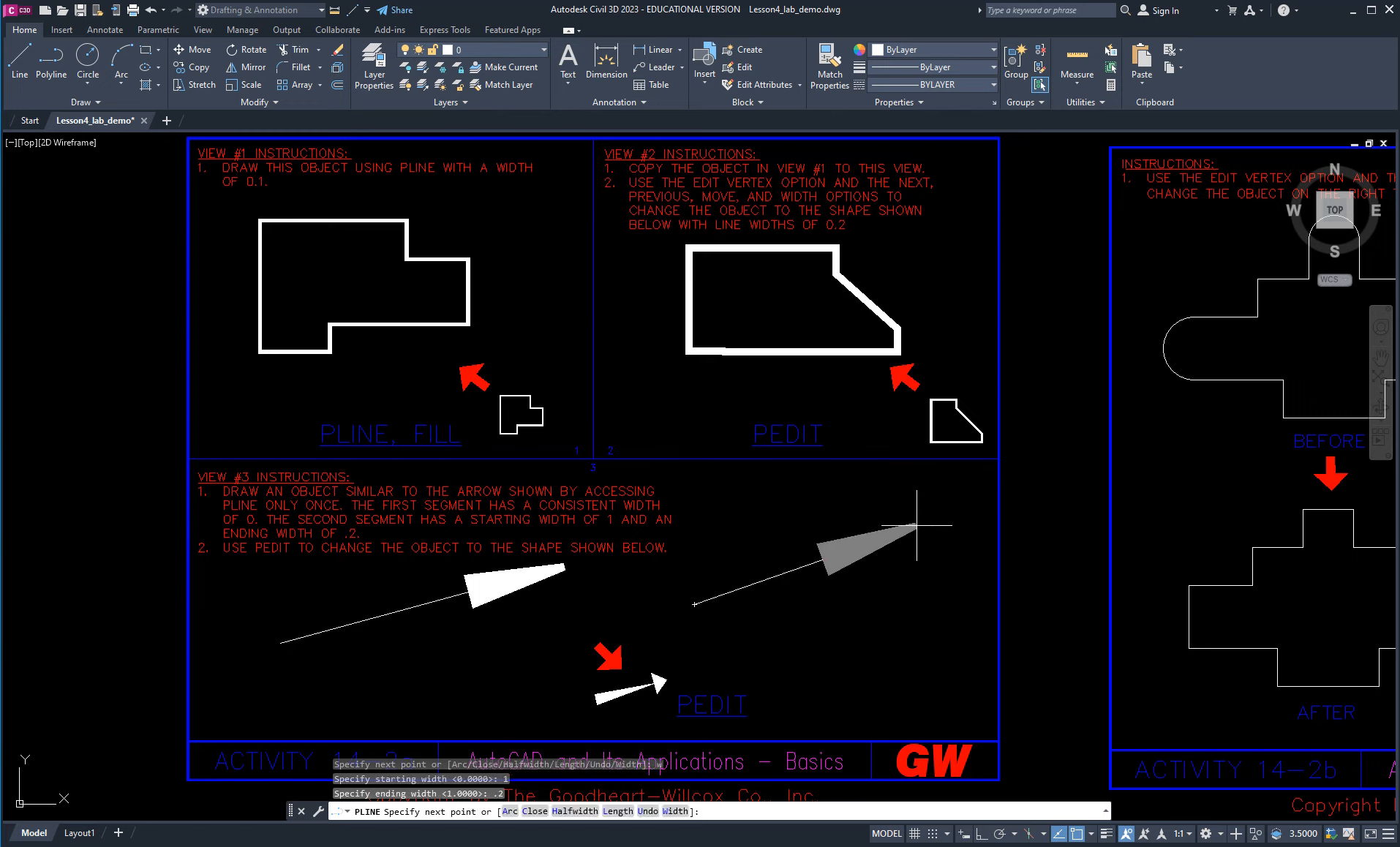
click(915, 524)
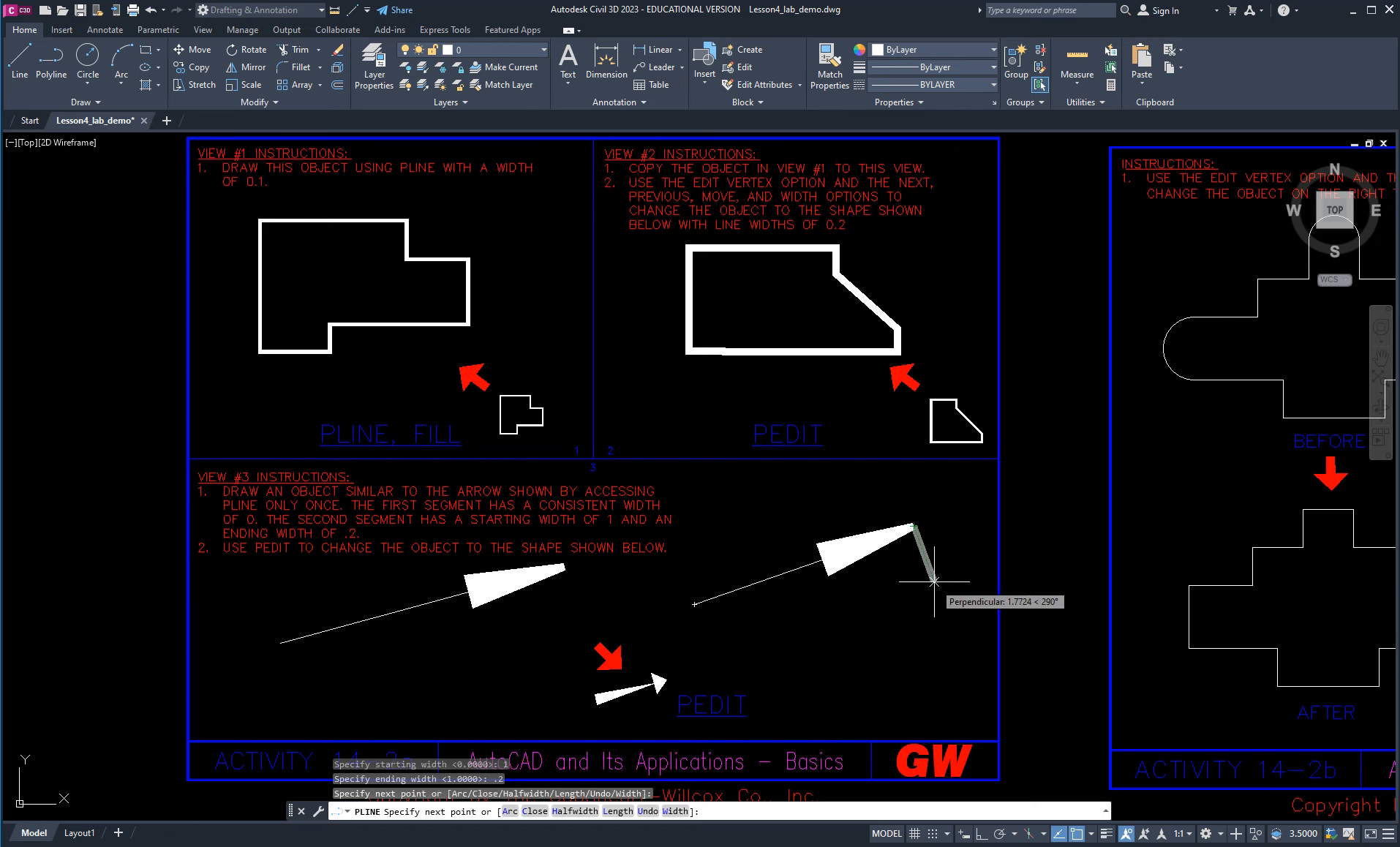
key(Return)
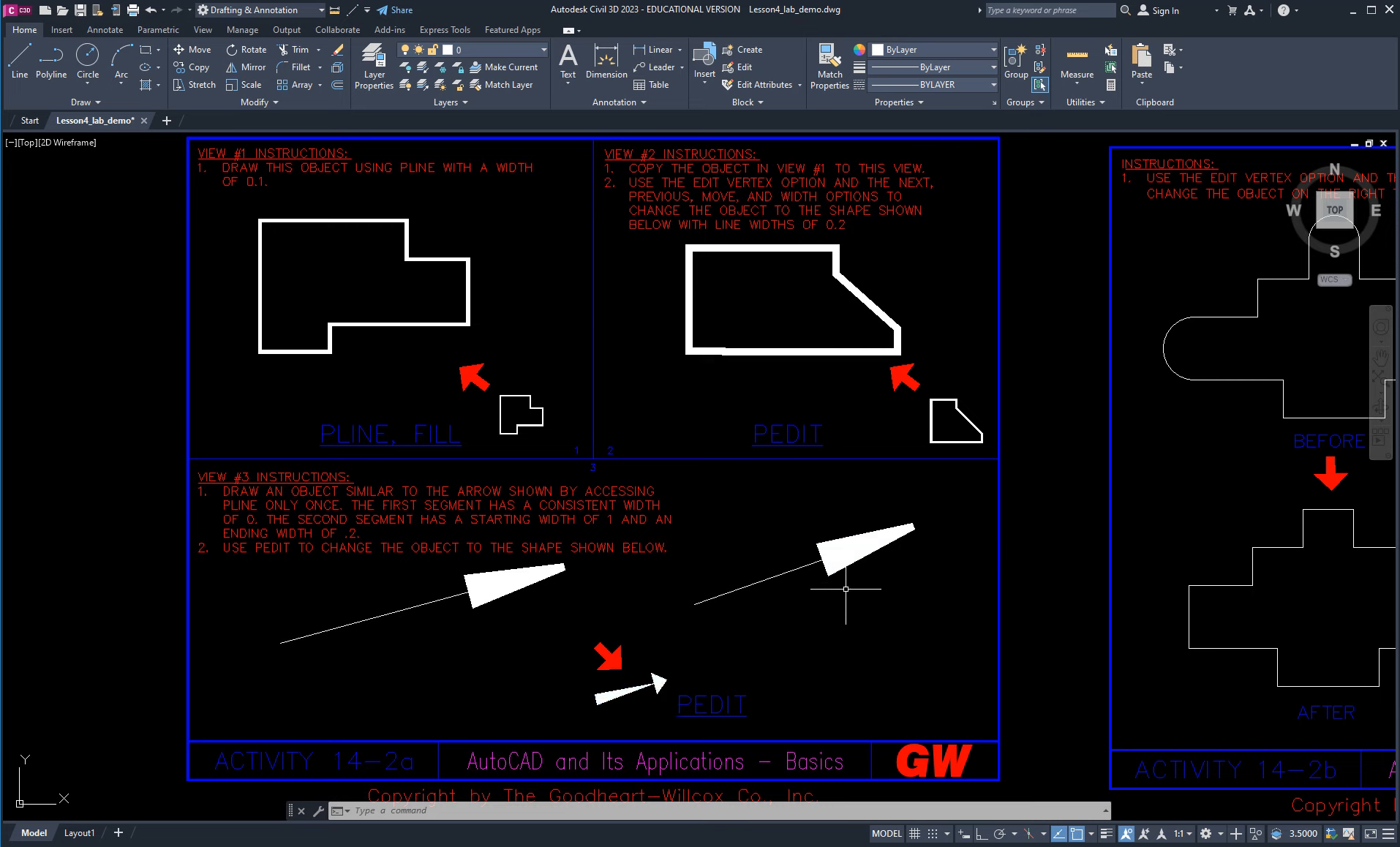
Using PEDIT vertex editing, straighten the left rounded end of the right-hand polyline in Activity 14-2b into a vertical edge.
scroll(899, 614, down, 2)
middle_drag(1112, 607, 799, 624)
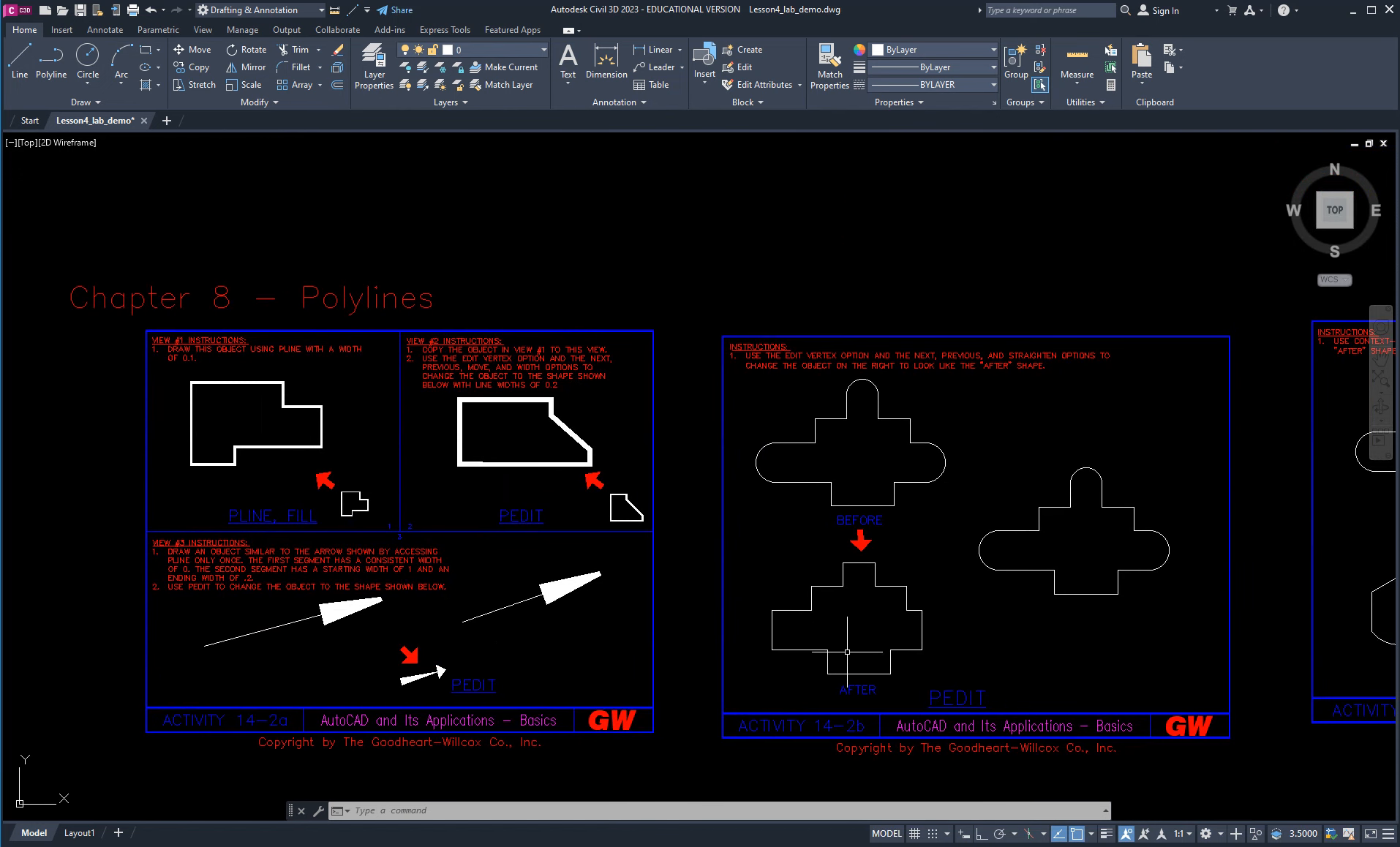
mouse_move(999, 614)
middle_down()
mouse_move(884, 596)
mouse_move(858, 610)
middle_up()
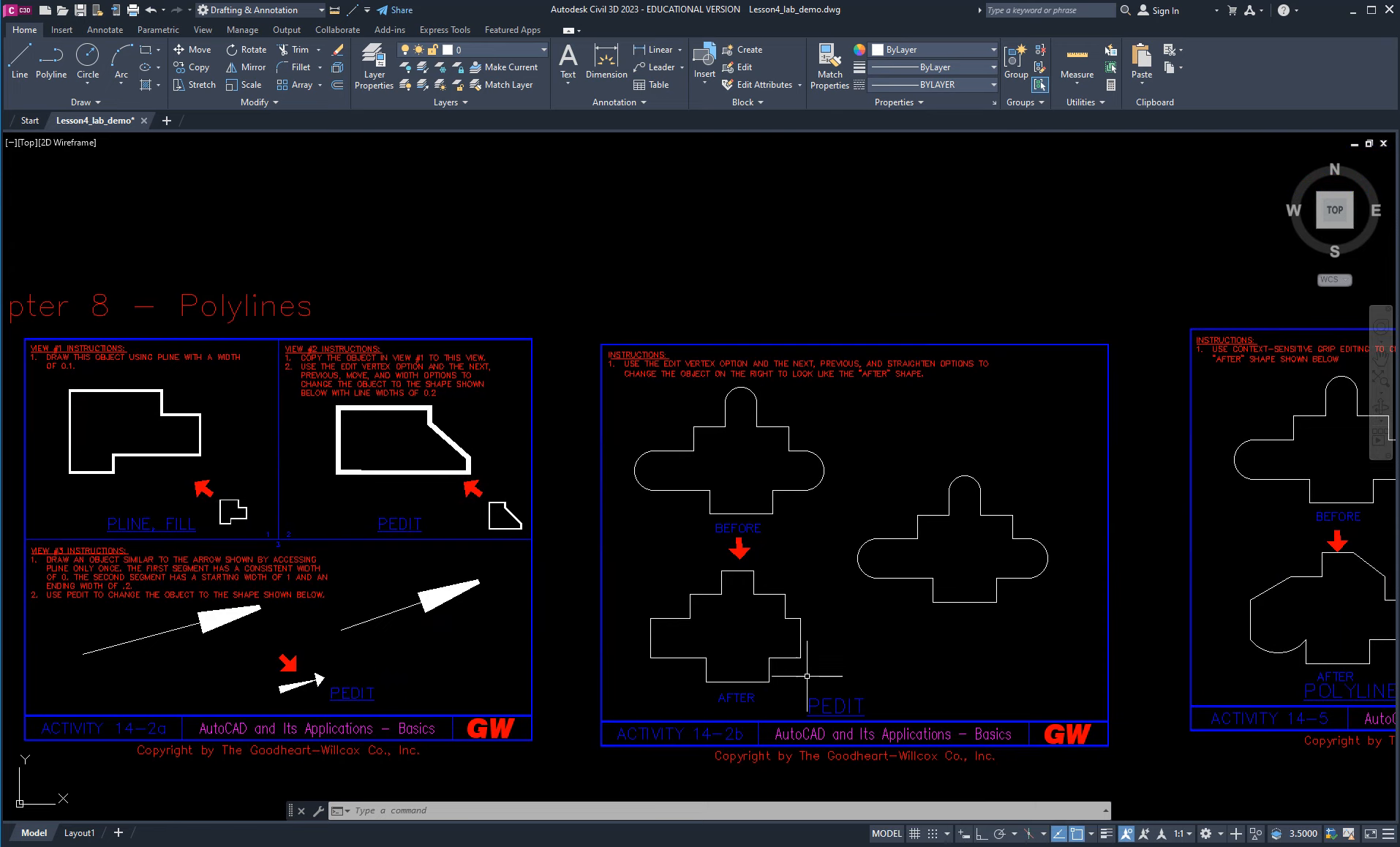
scroll(878, 555, up, 2)
scroll(906, 592, down, 2)
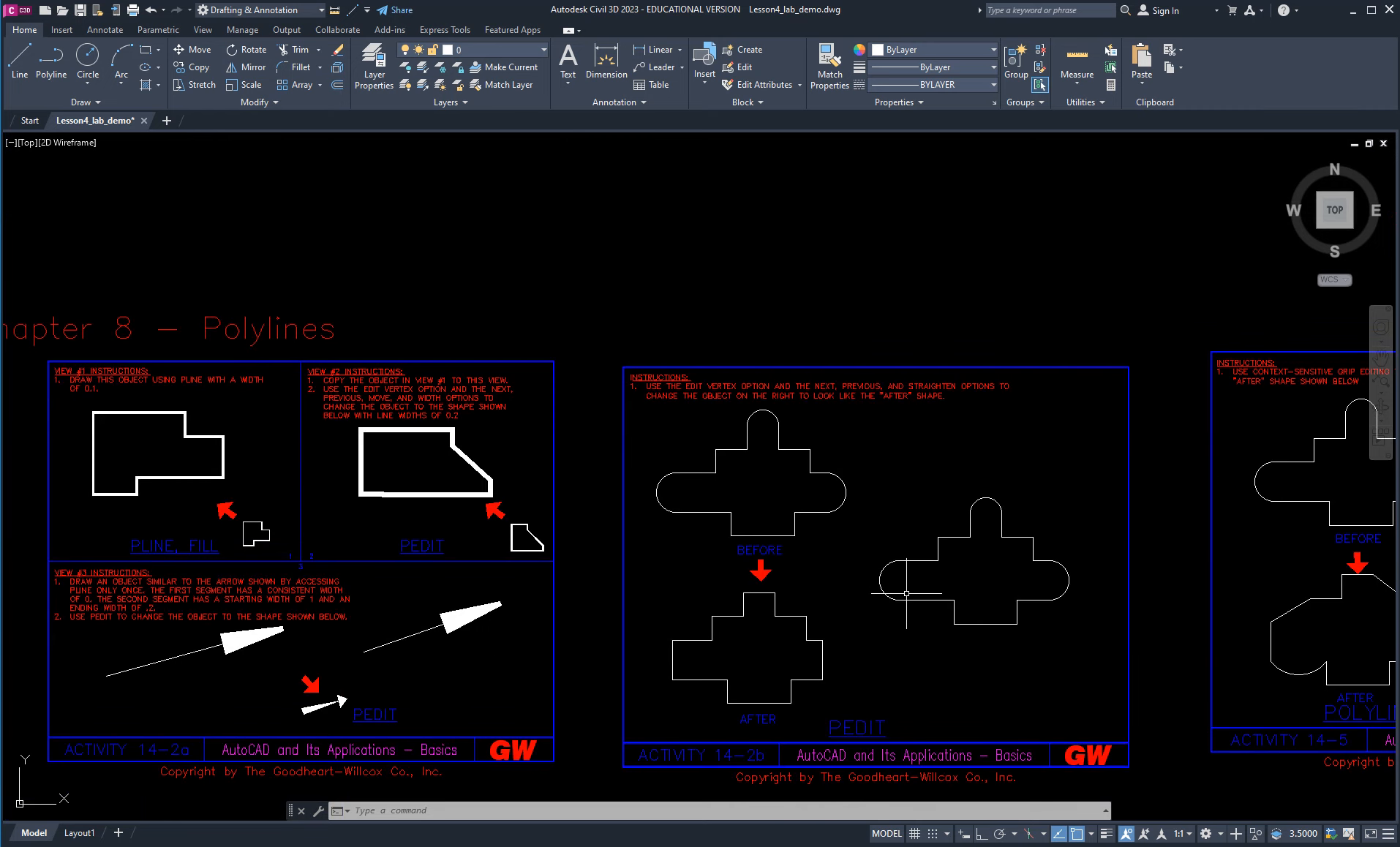
text(pedit)
key(Return)
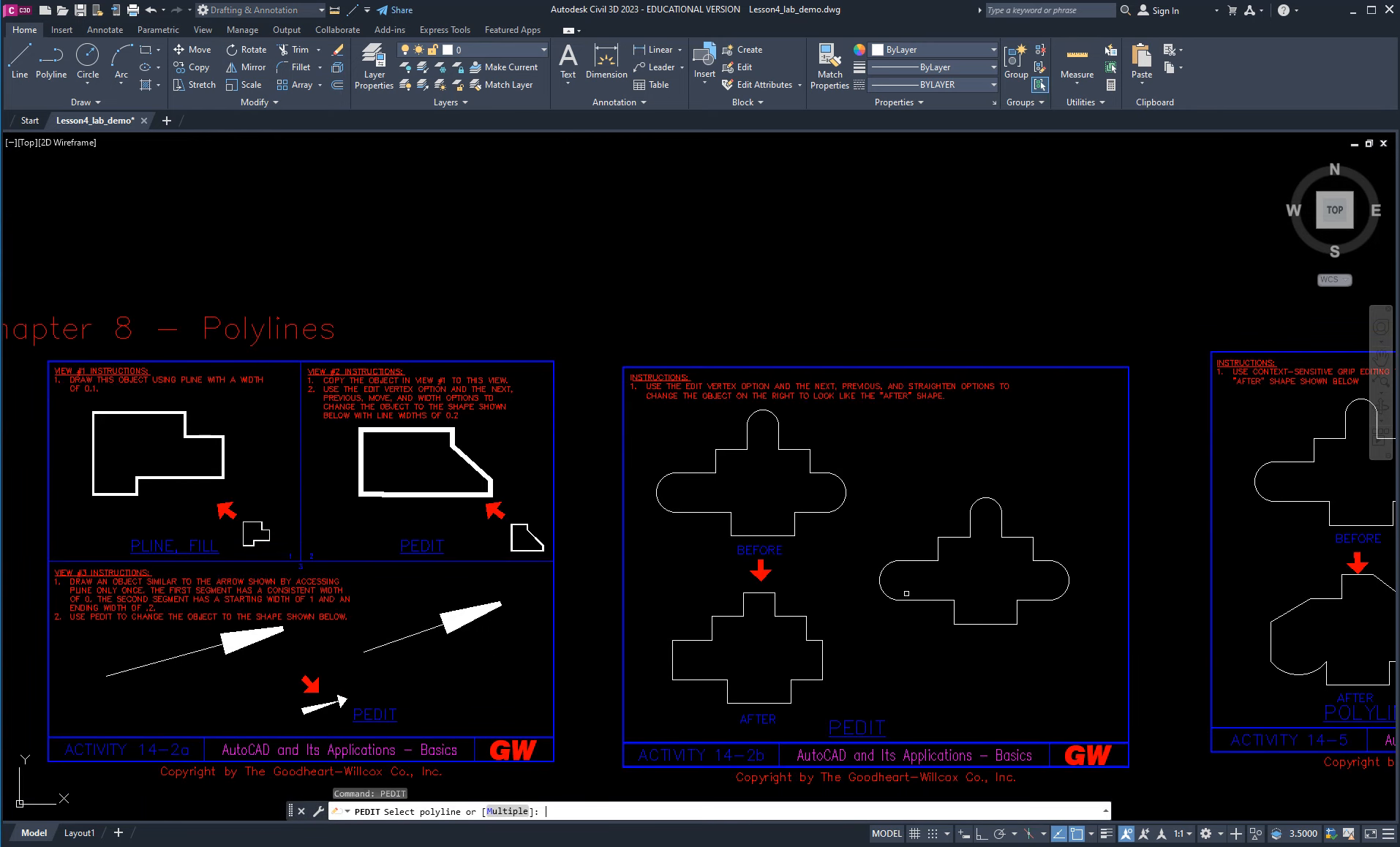
scroll(906, 593, up, 2)
click(906, 598)
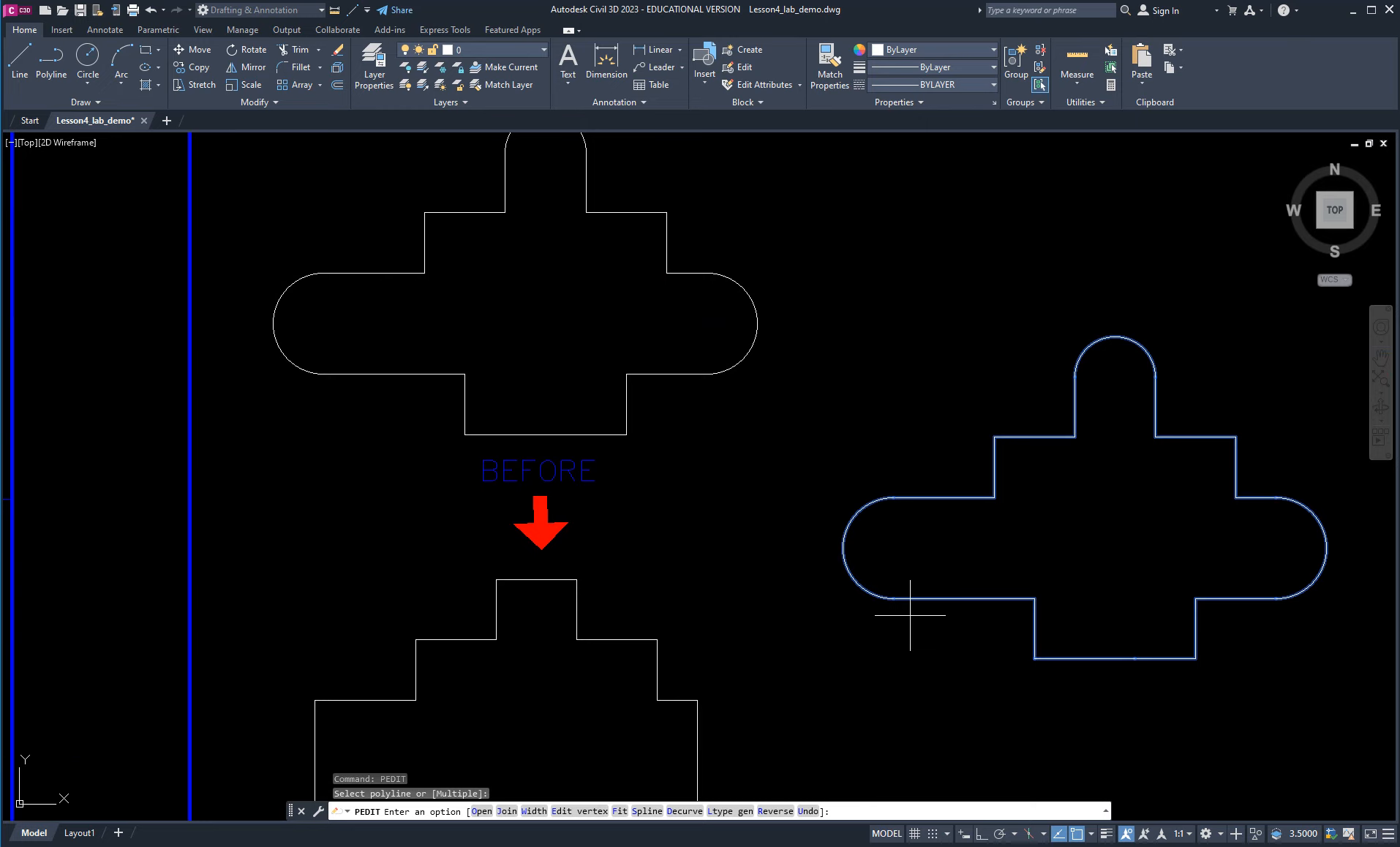
text(e)
key(Return)
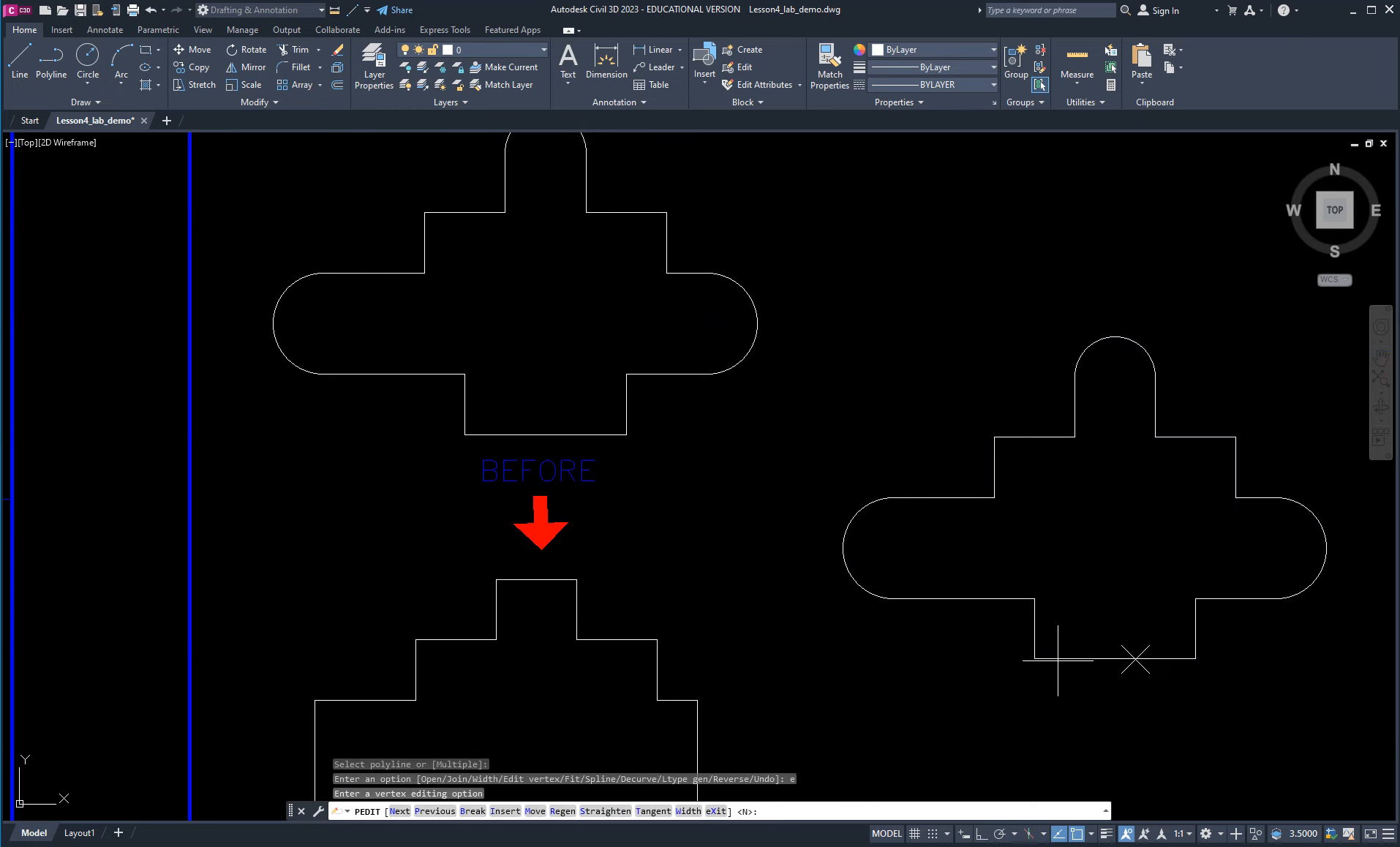
text(n)
key(Return)
text(n)
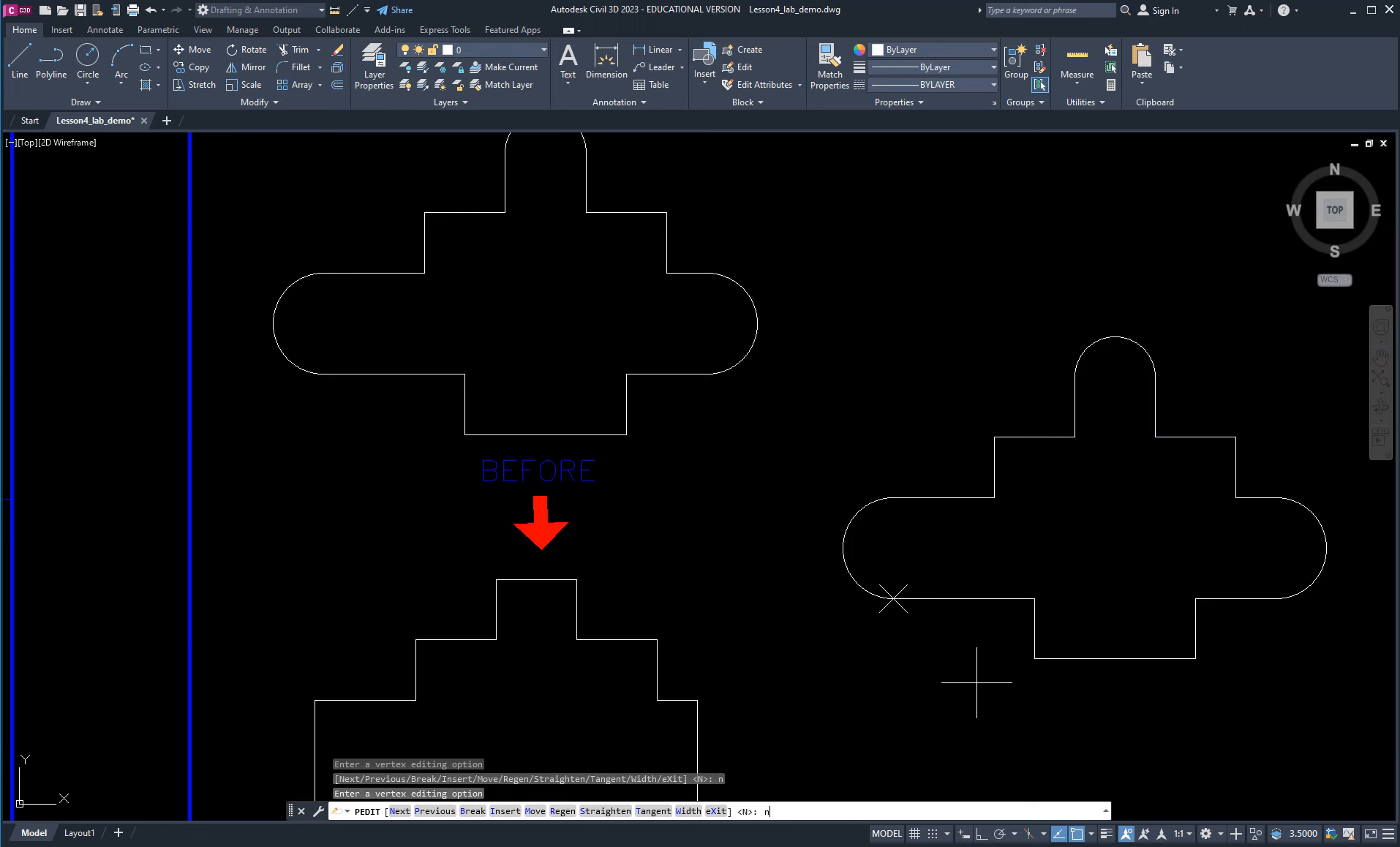
key(Return)
text(s)
key(Return)
key(Return)
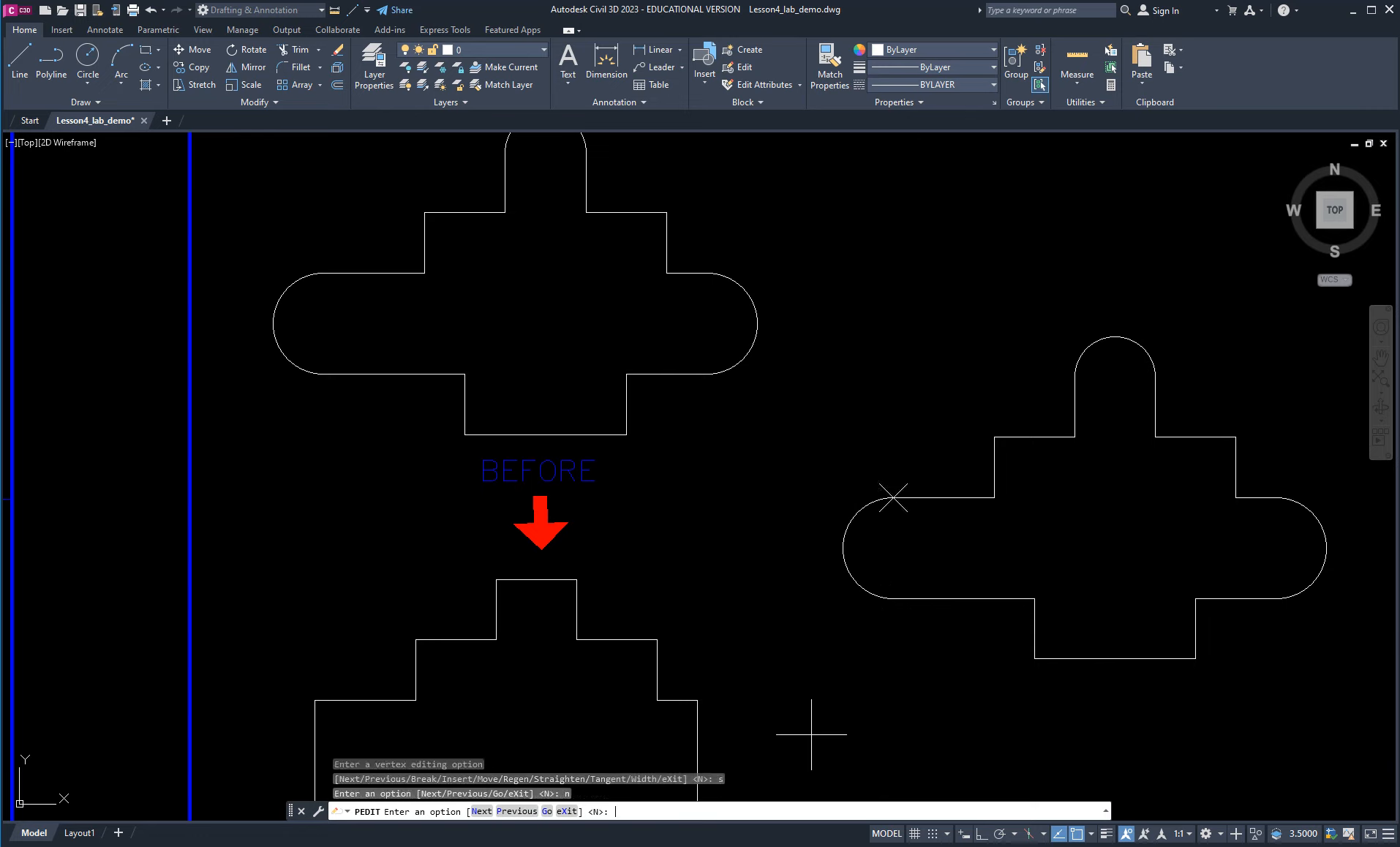
text(g)
key(Return)
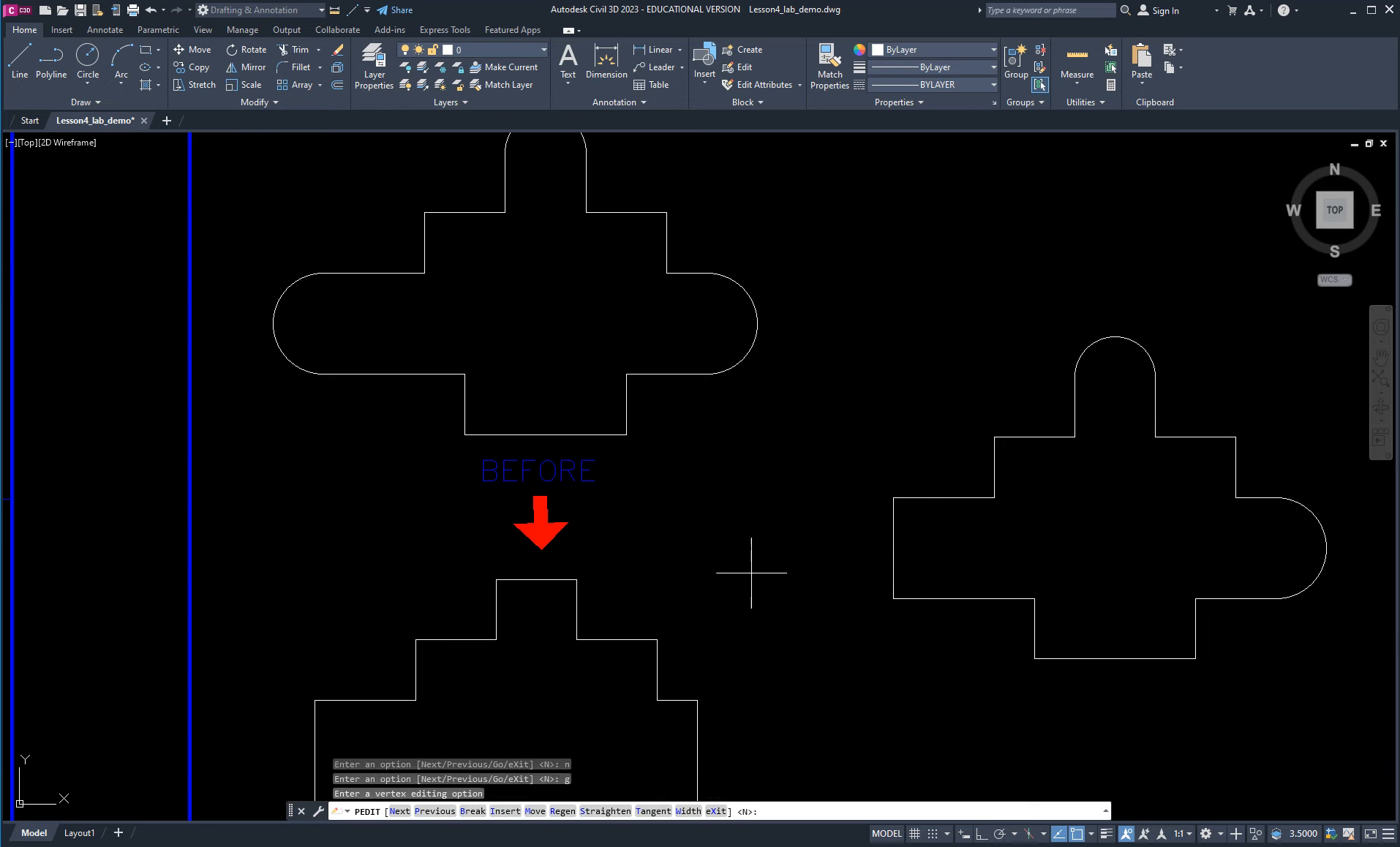
Leave the polyline edit and define a multiline text area inside the blue frame beside the first Chapter 18 – Text exercise.
scroll(768, 574, down, 4)
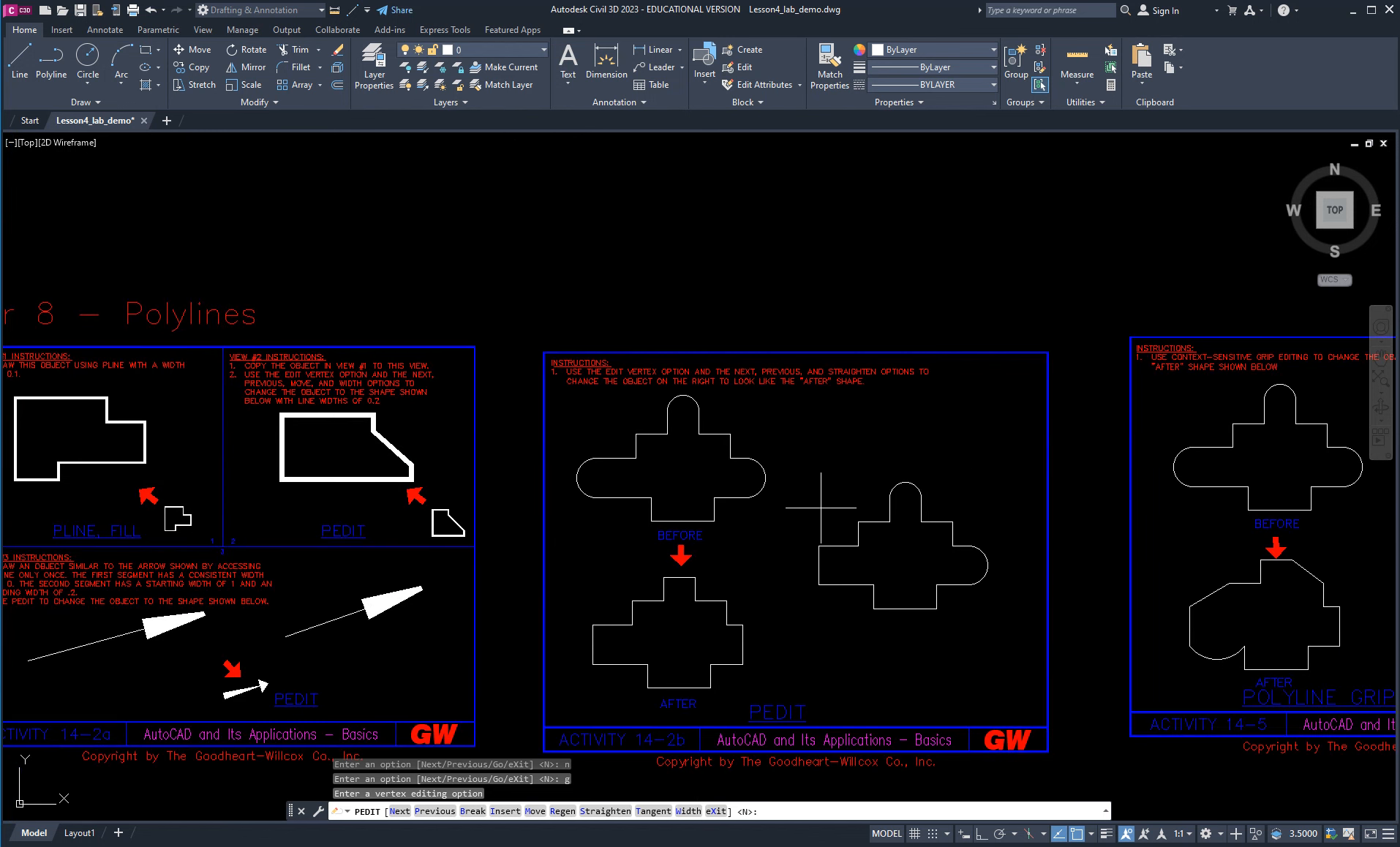
middle_drag(973, 635, 775, 601)
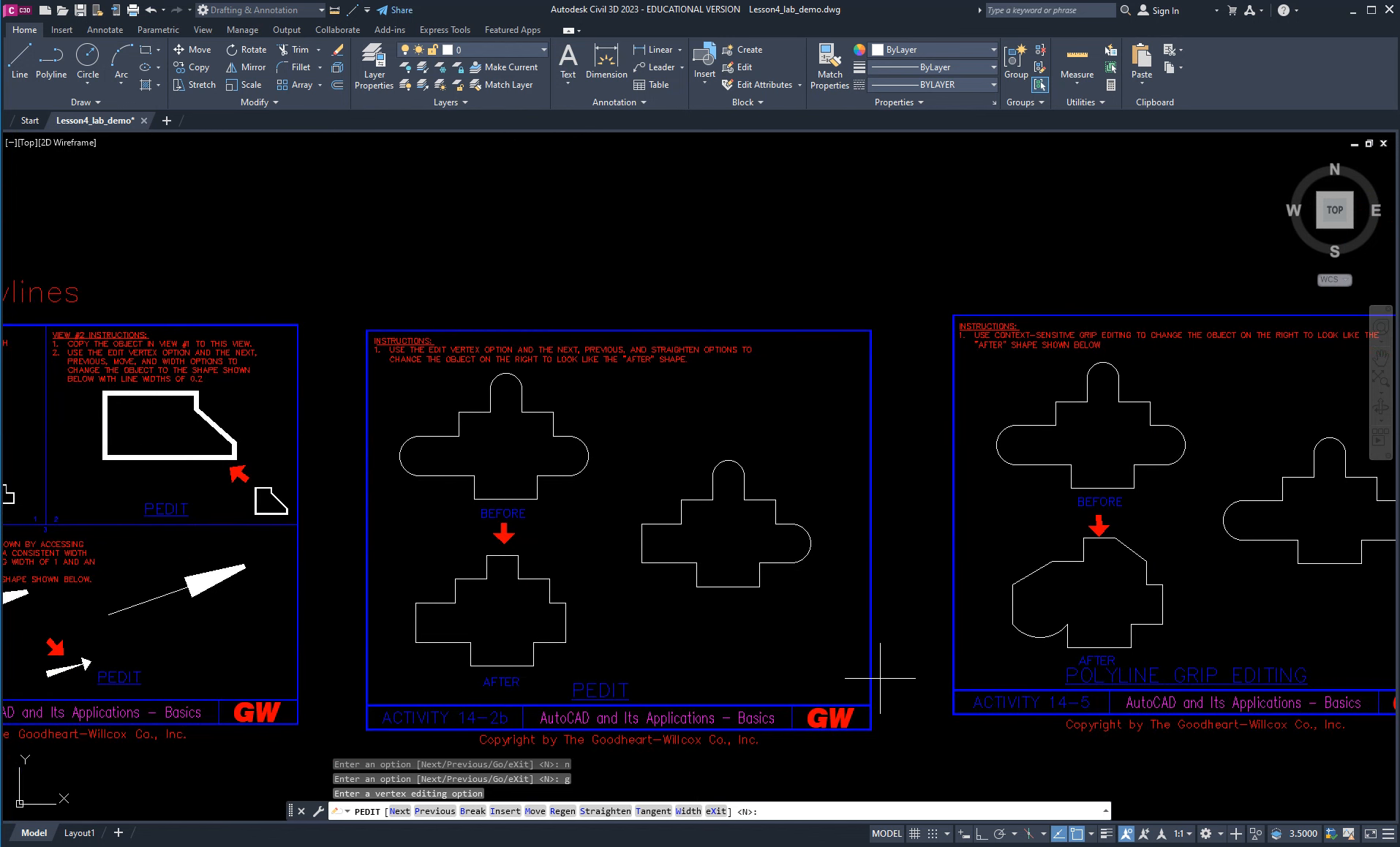
scroll(703, 537, down, 4)
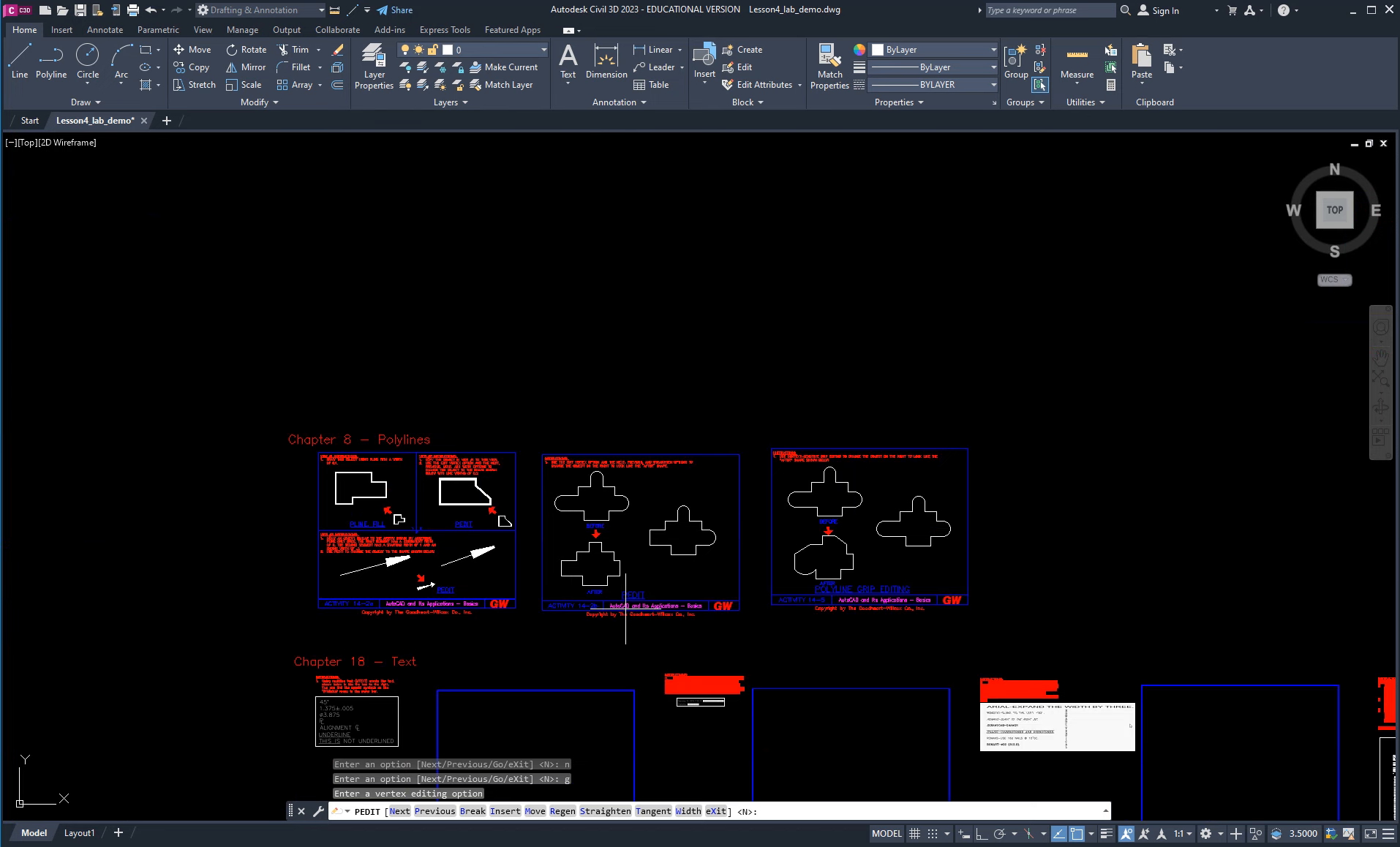
mouse_move(626, 607)
middle_down()
mouse_move(705, 535)
mouse_move(771, 510)
middle_up()
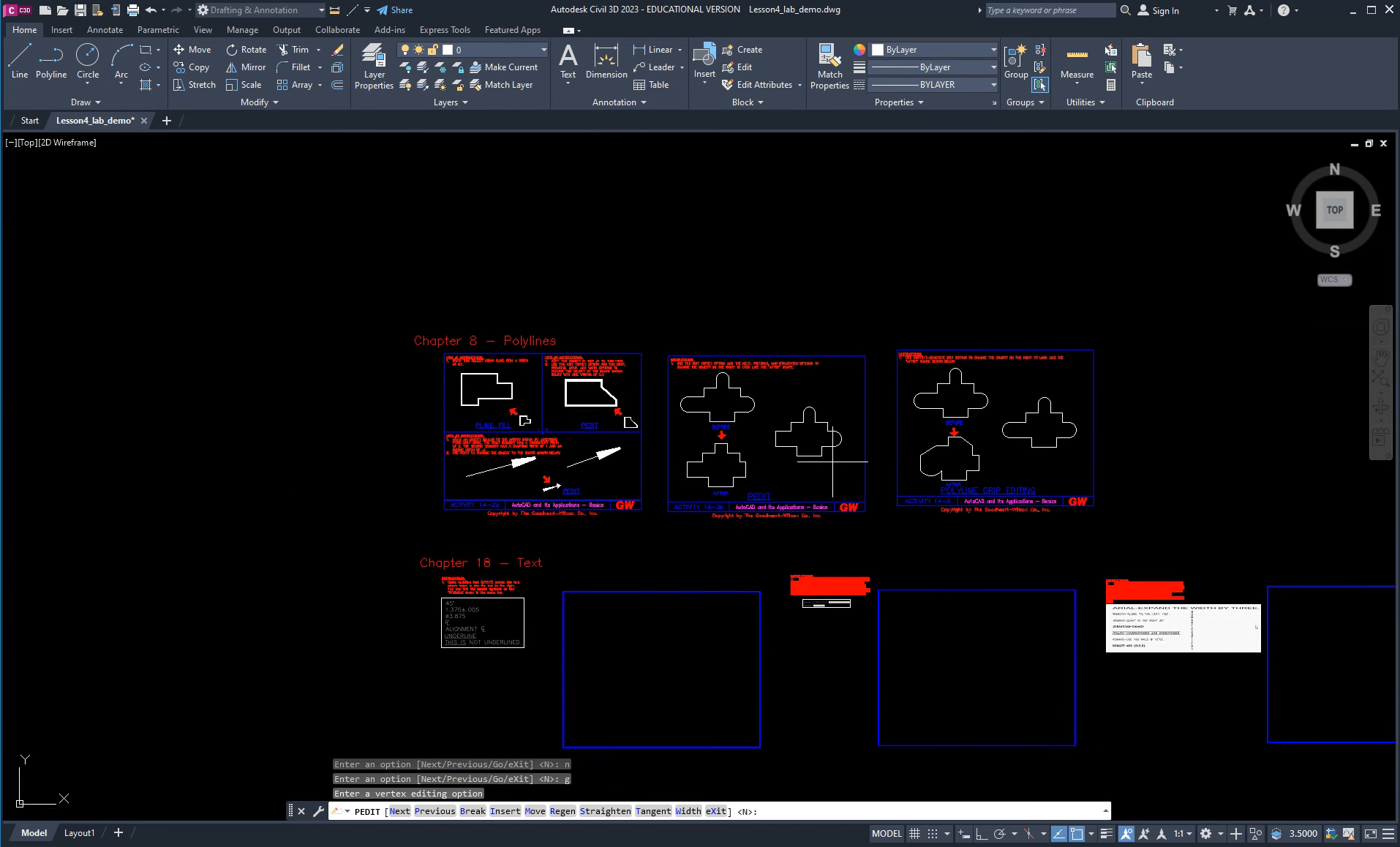
scroll(501, 594, up, 4)
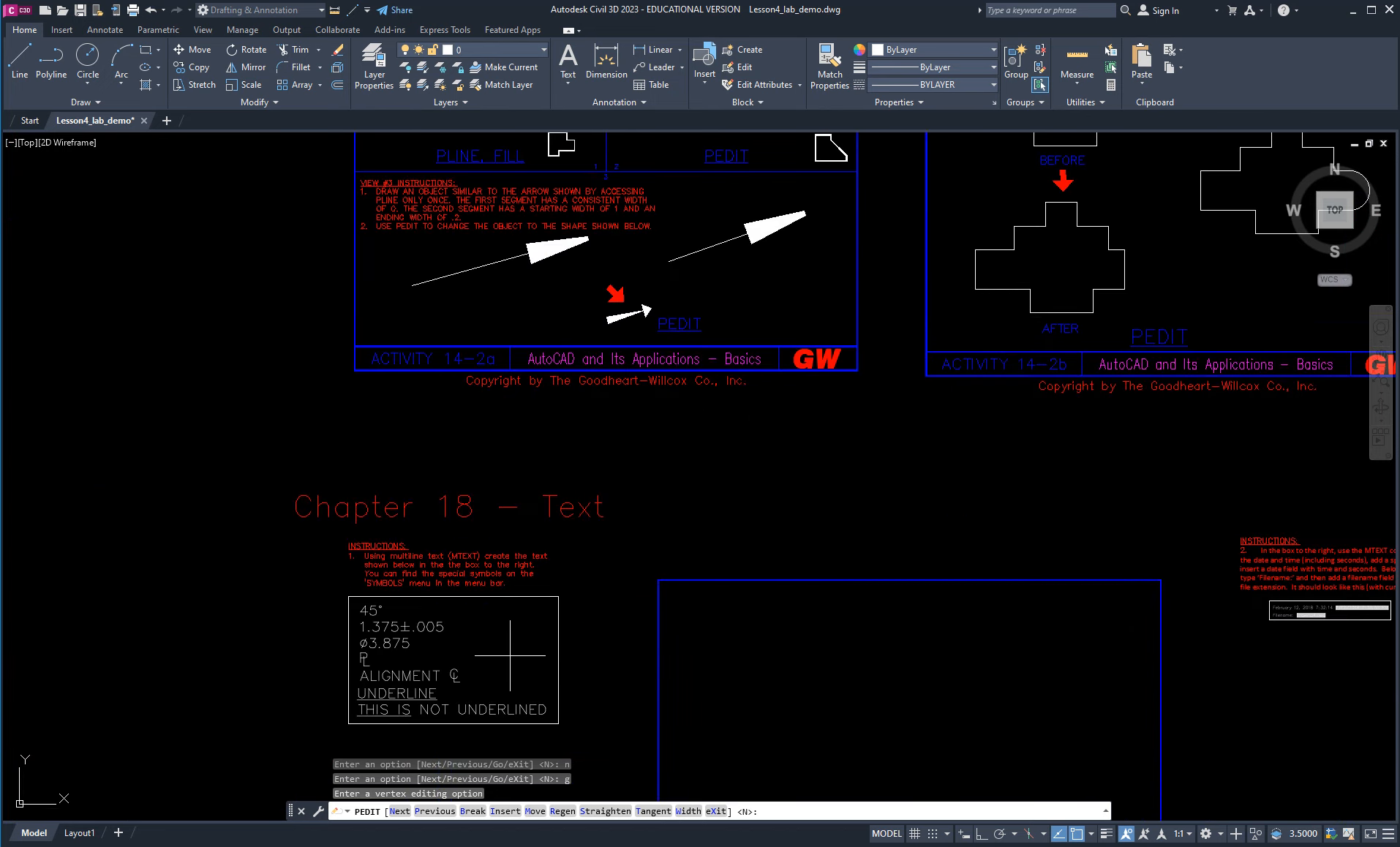
middle_drag(512, 651, 659, 564)
scroll(525, 672, up, 2)
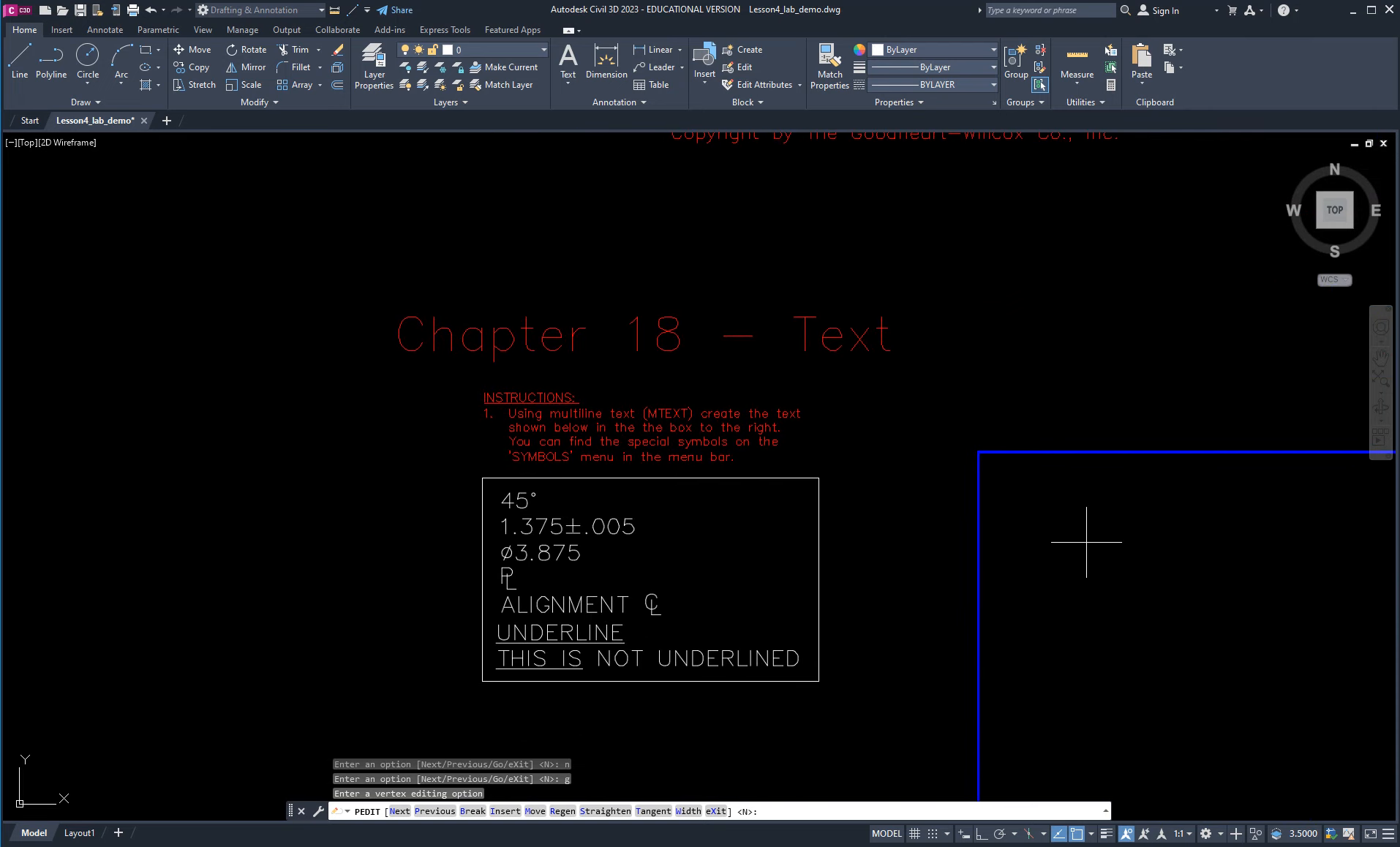
middle_drag(1090, 535, 895, 527)
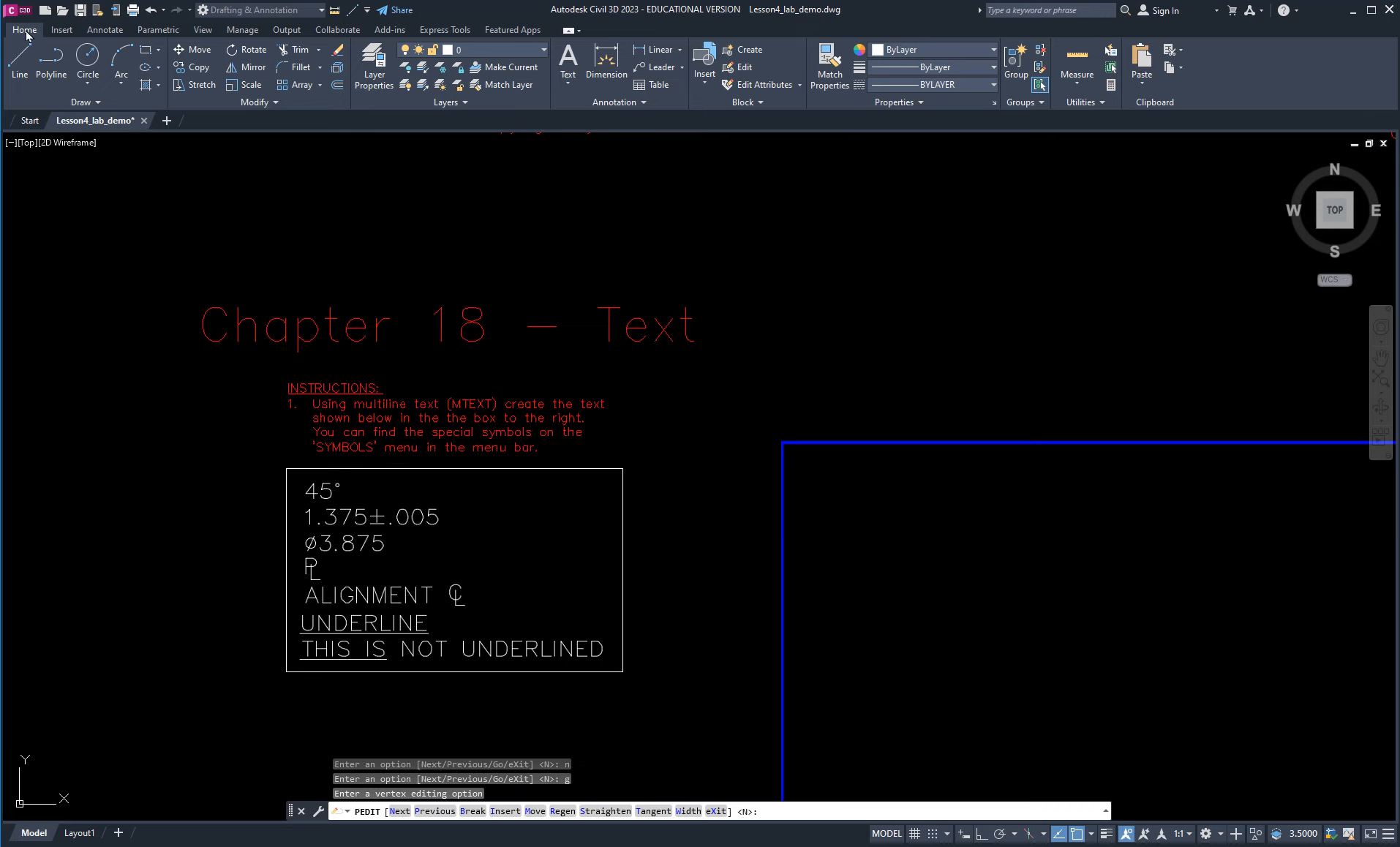
click(105, 31)
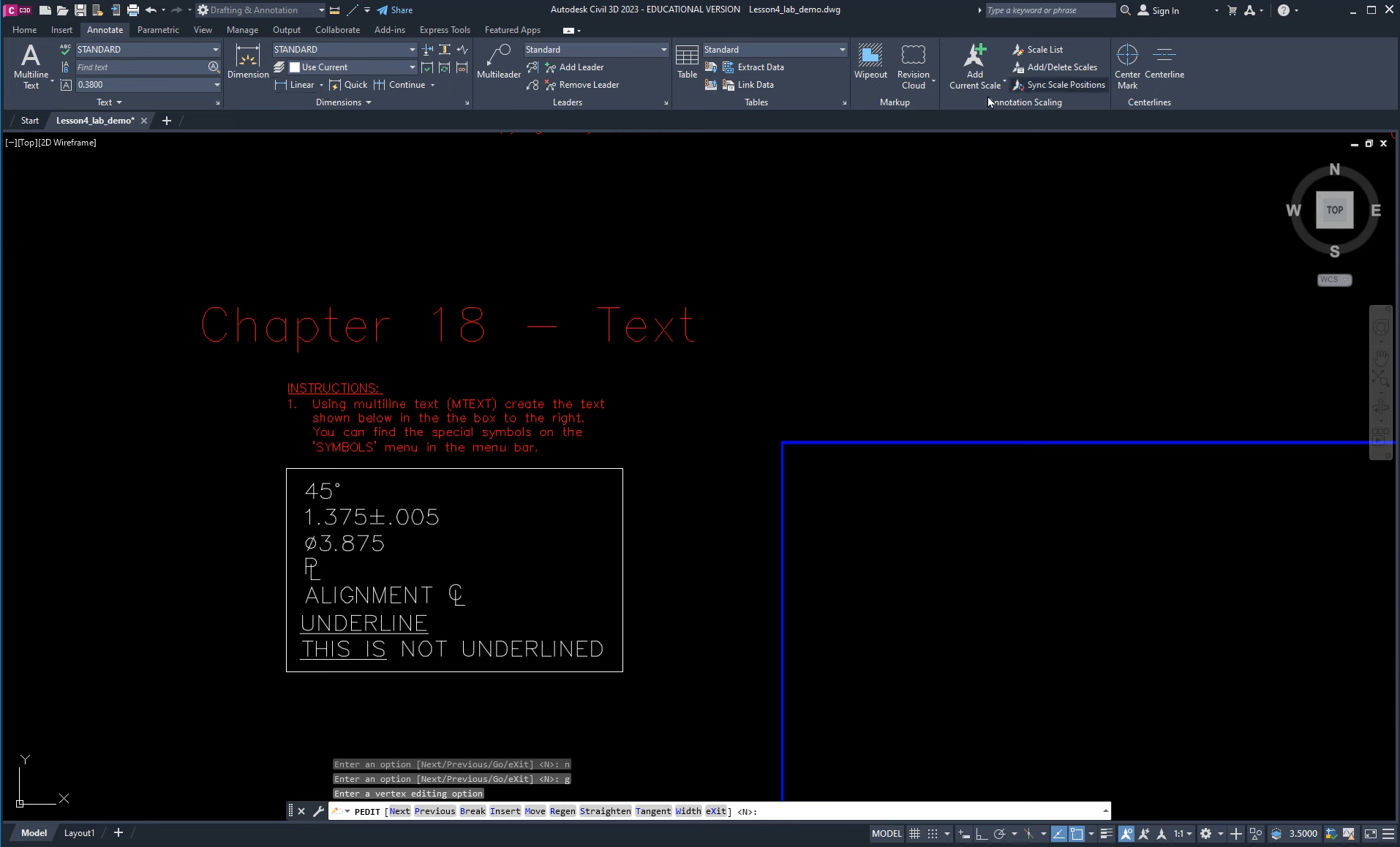
click(29, 60)
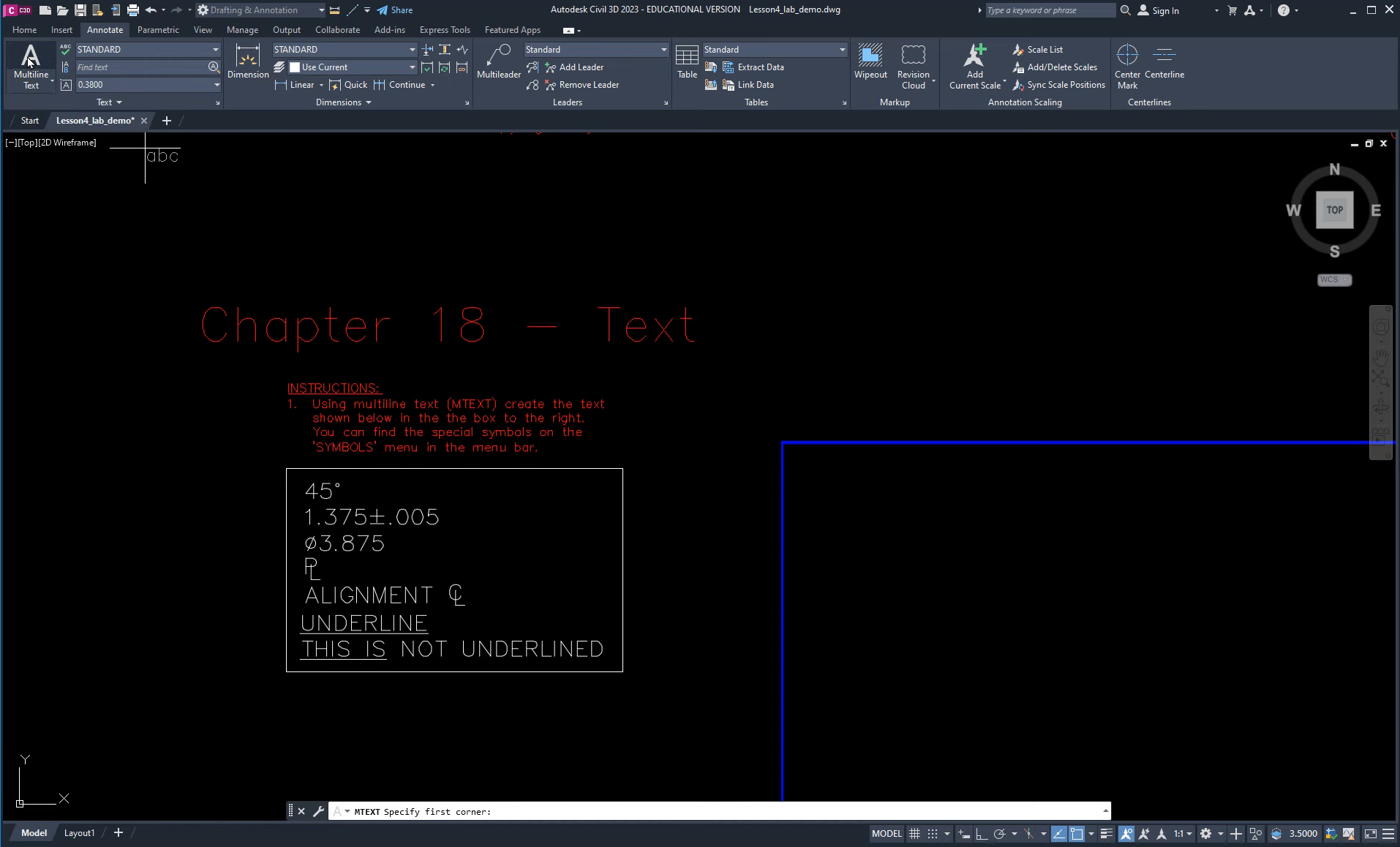
click(811, 469)
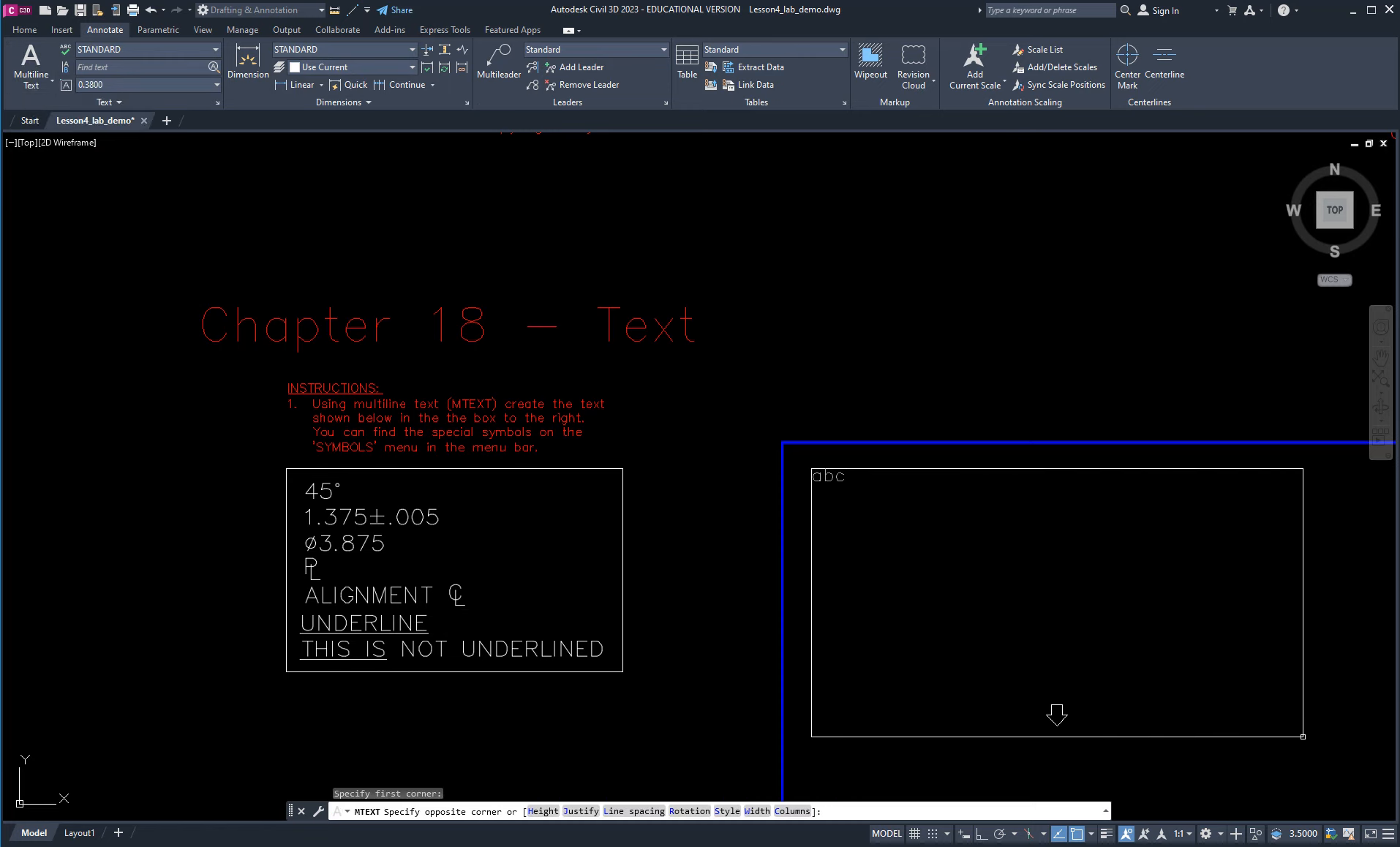
click(1302, 736)
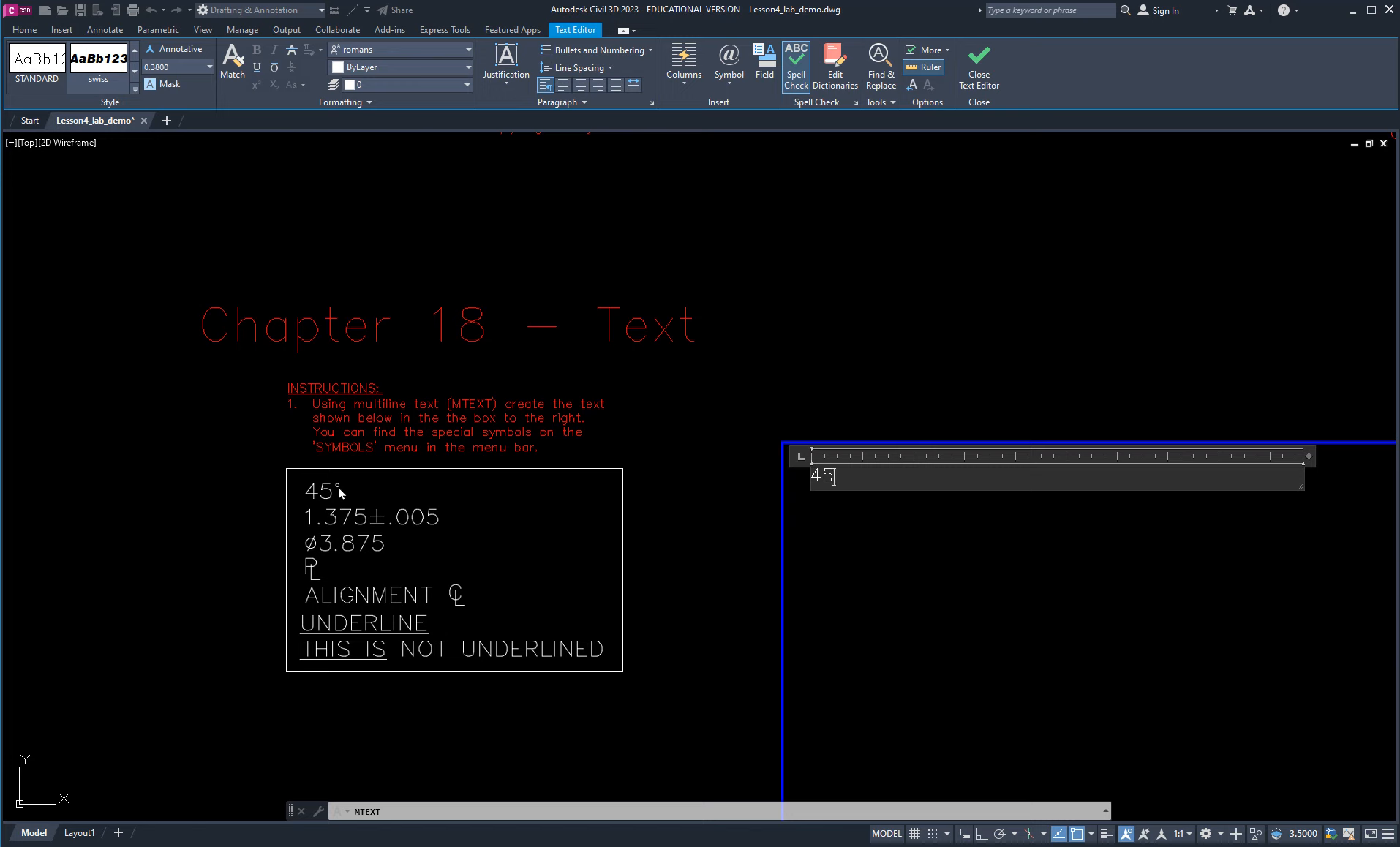
Add a degree symbol after 45, and enter 1.375 with a plus/minus symbol on the second line.
click(728, 82)
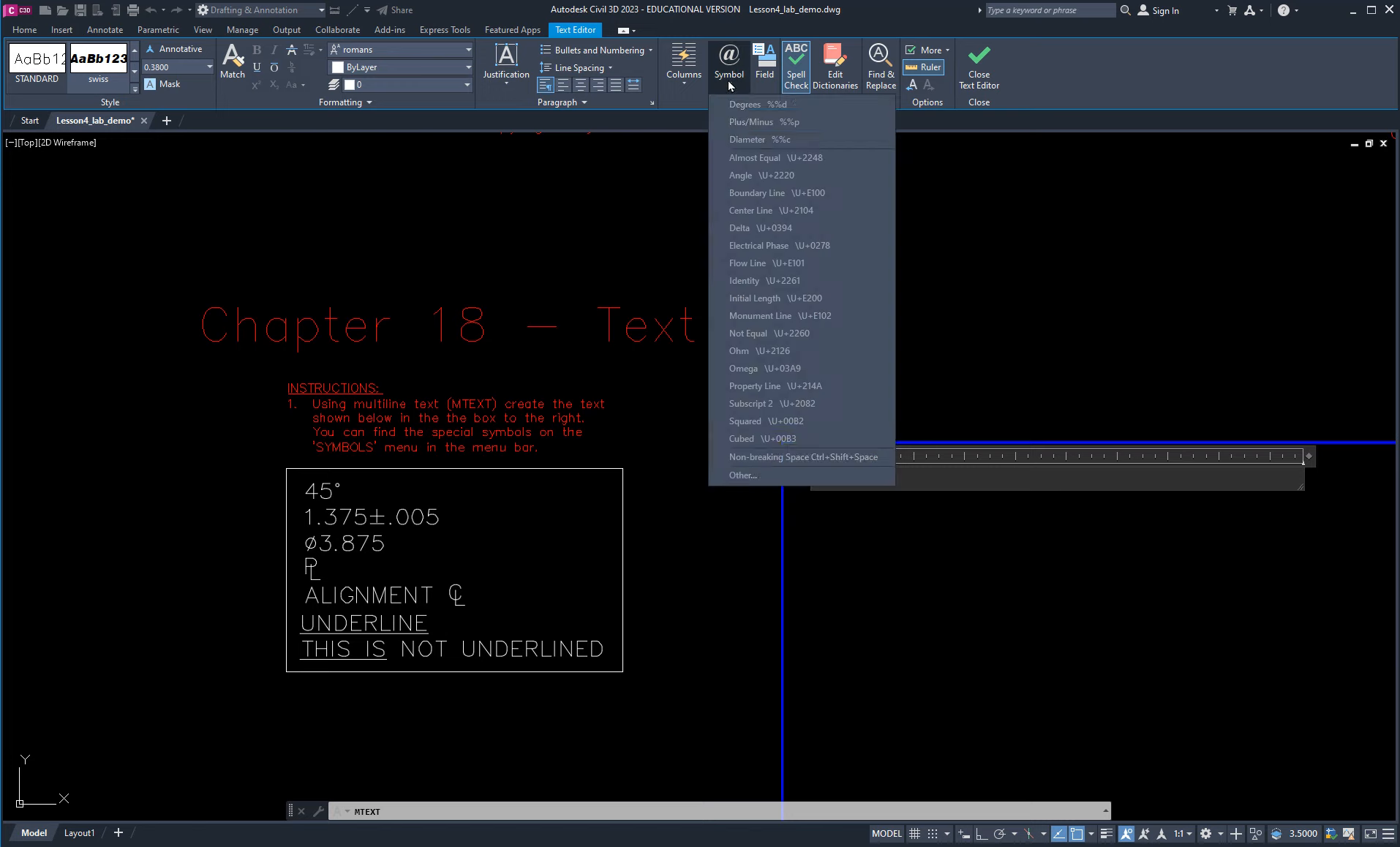
click(745, 104)
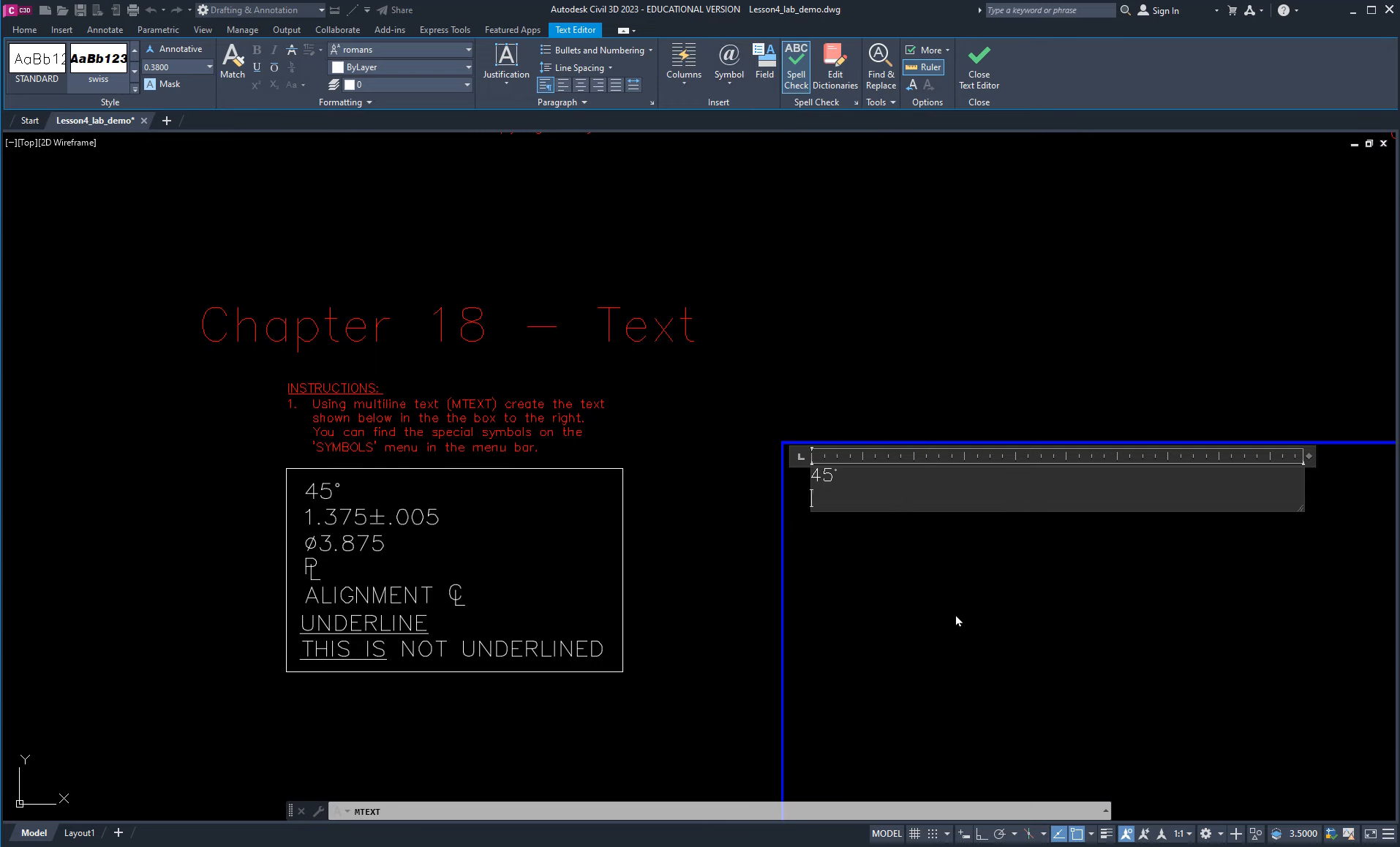
text(1.375)
click(729, 82)
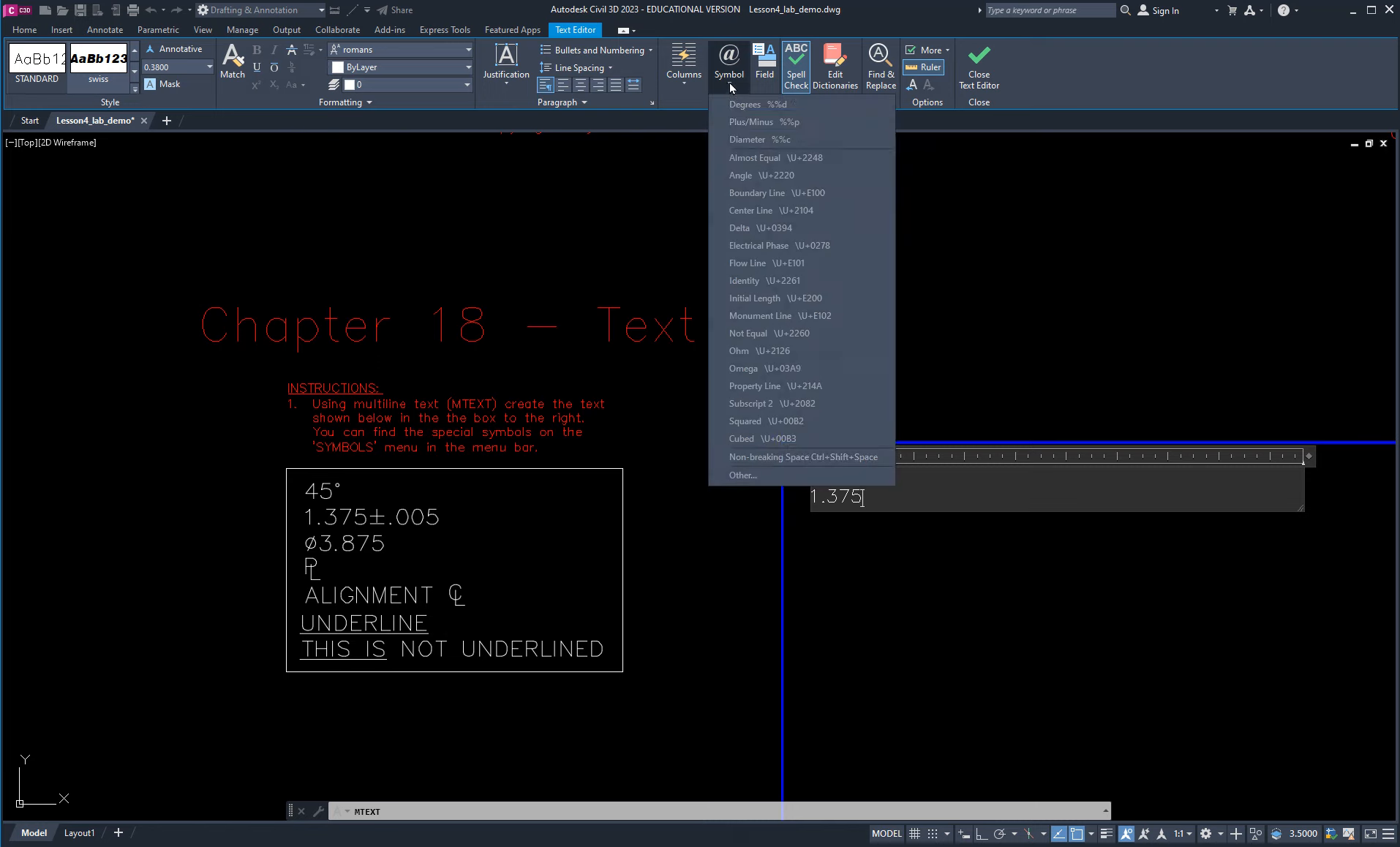
click(762, 126)
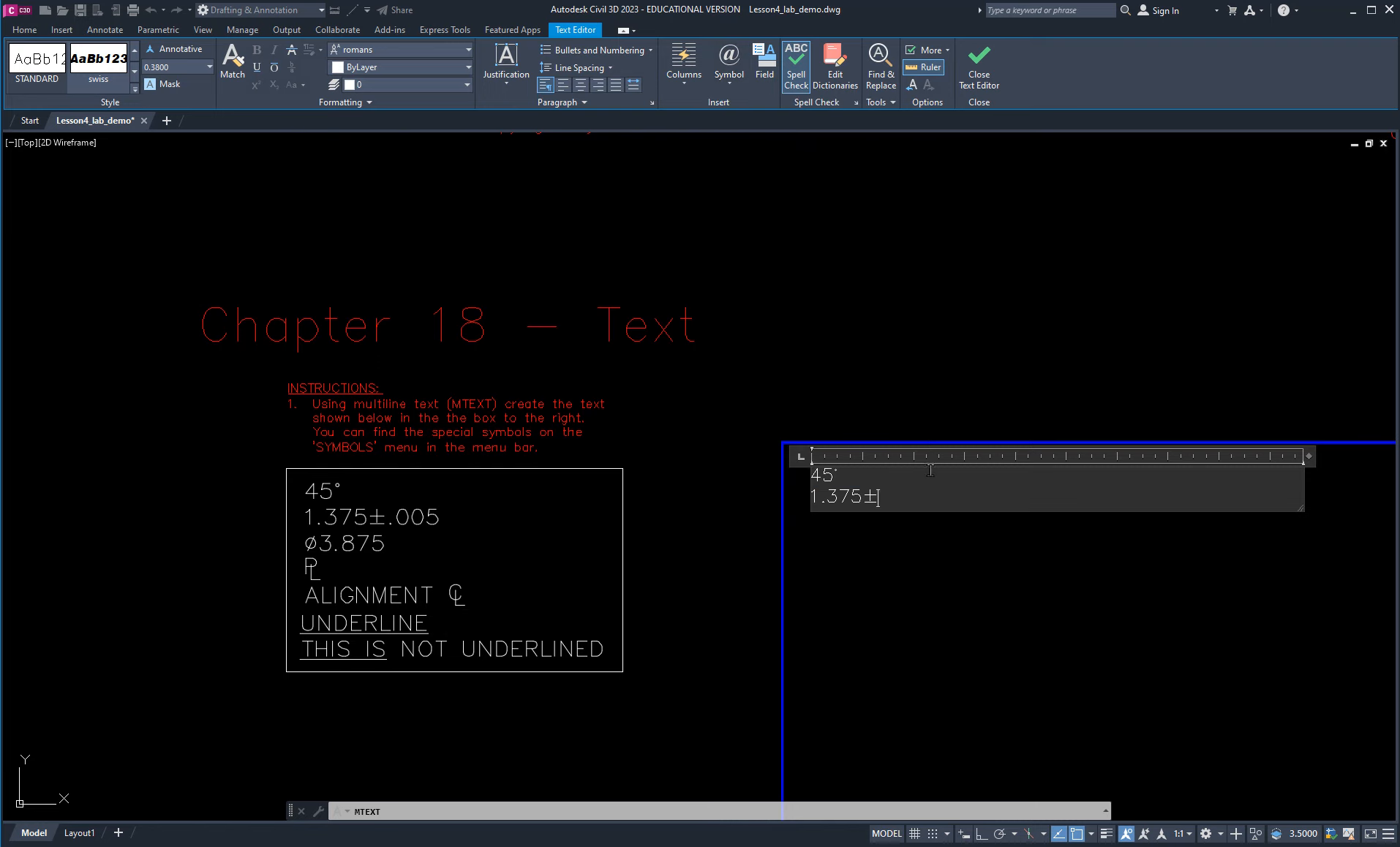
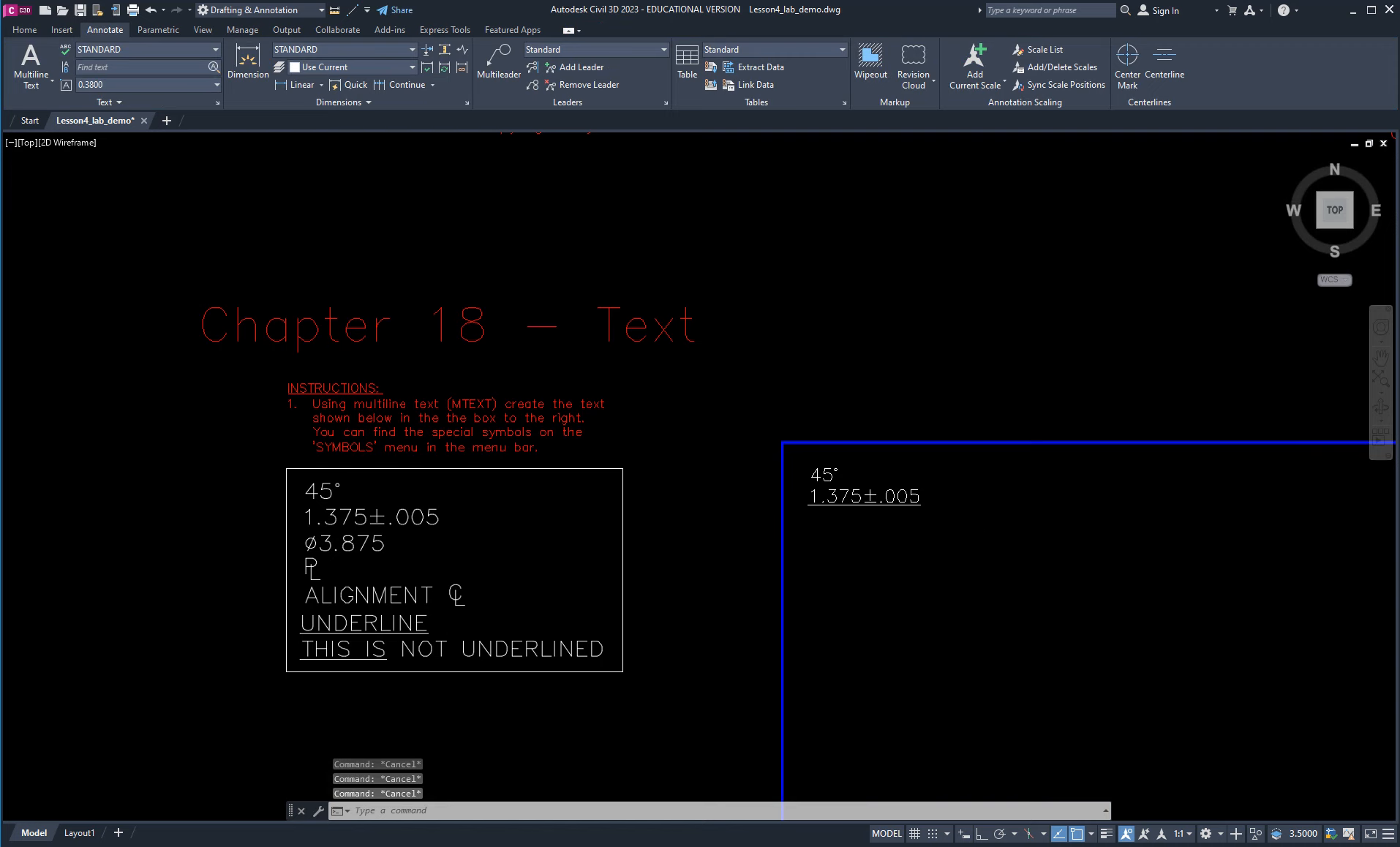
Define a multiline text area at the upper-left corner inside the blue frame beside instruction 2.
scroll(950, 530, down, 3)
middle_drag(1090, 512, 468, 487)
scroll(784, 406, up, 2)
mouse_move(917, 490)
middle_down()
mouse_move(877, 501)
mouse_move(607, 472)
middle_up()
scroll(592, 468, up, 2)
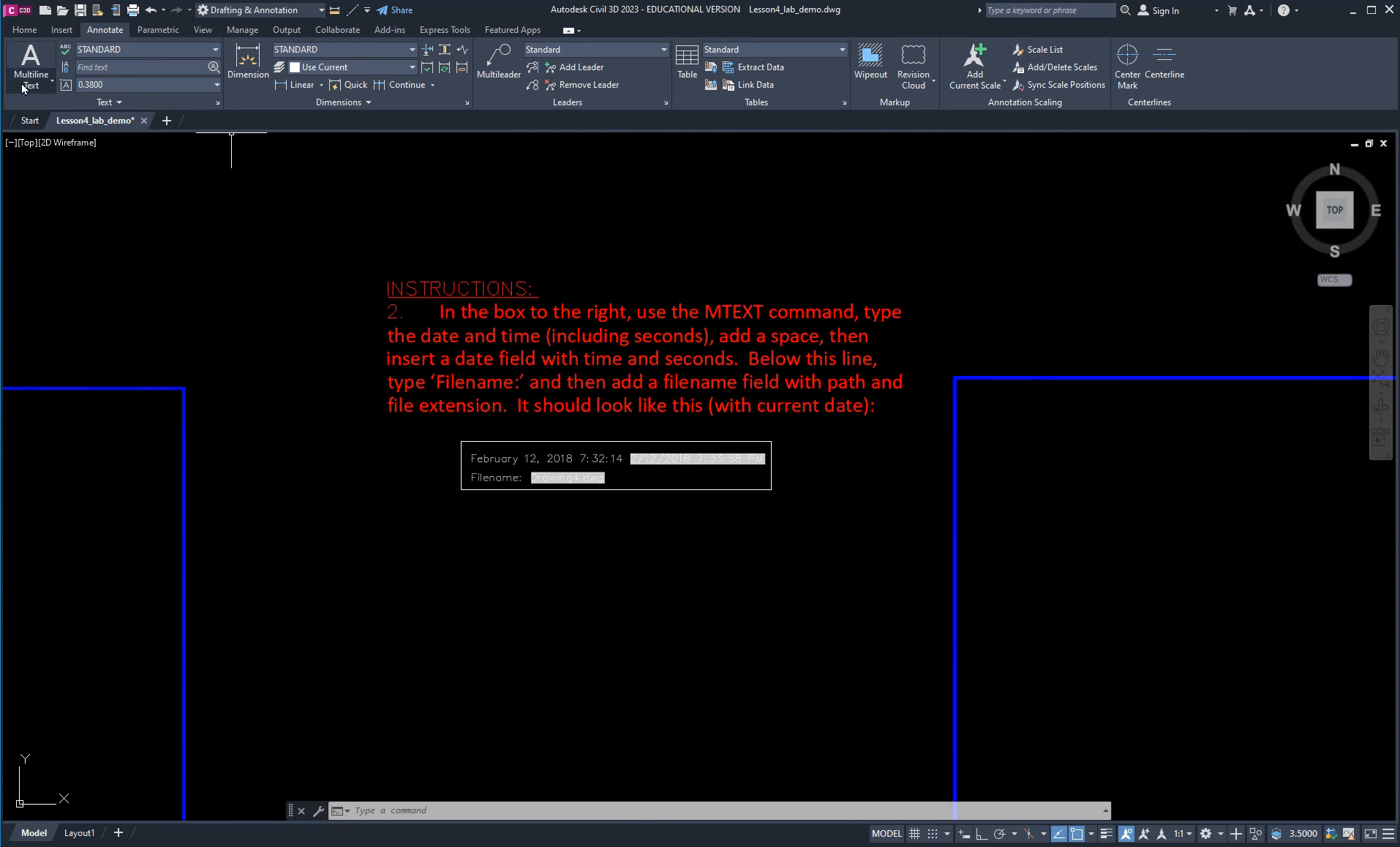
click(30, 62)
click(993, 400)
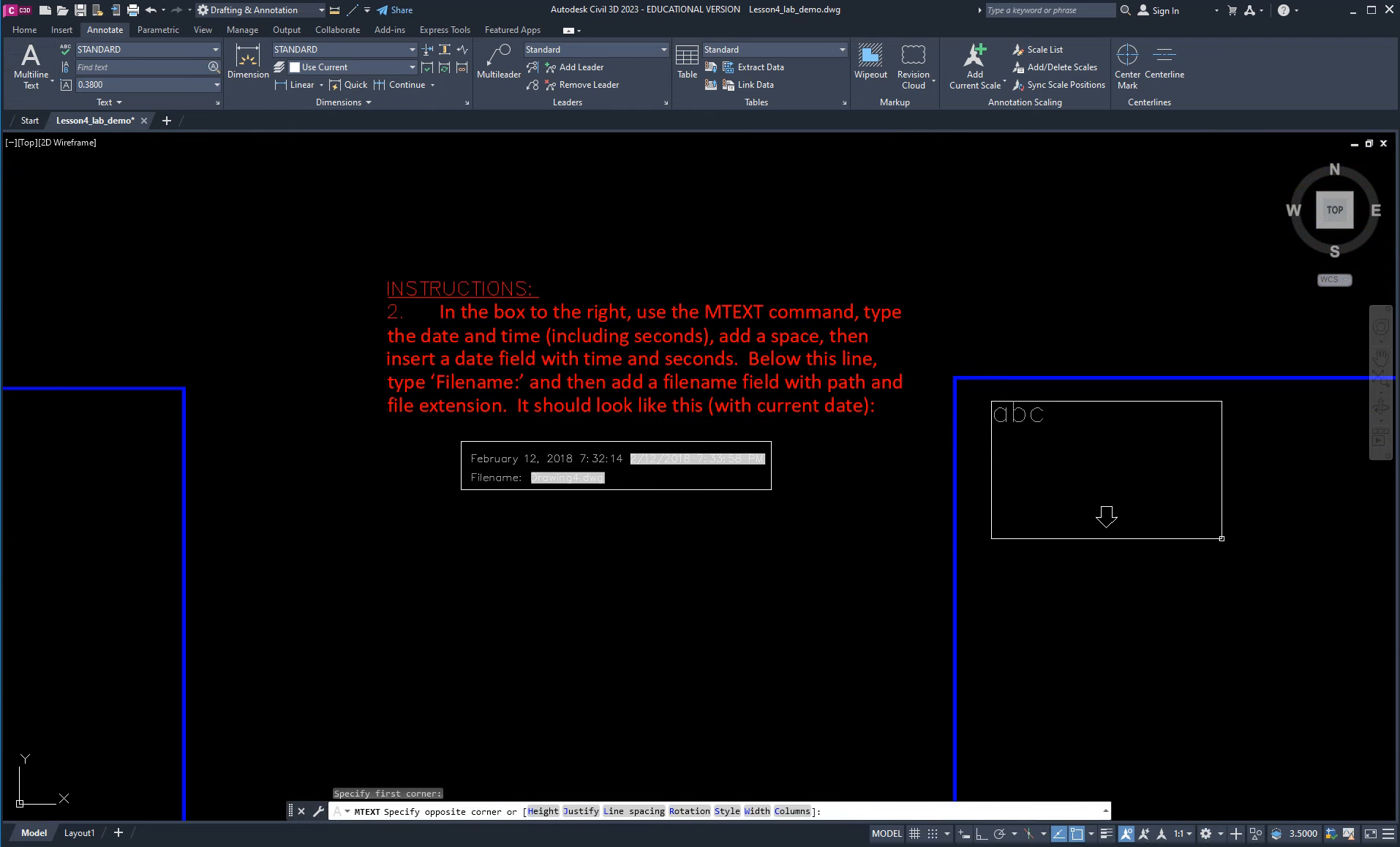
click(1237, 550)
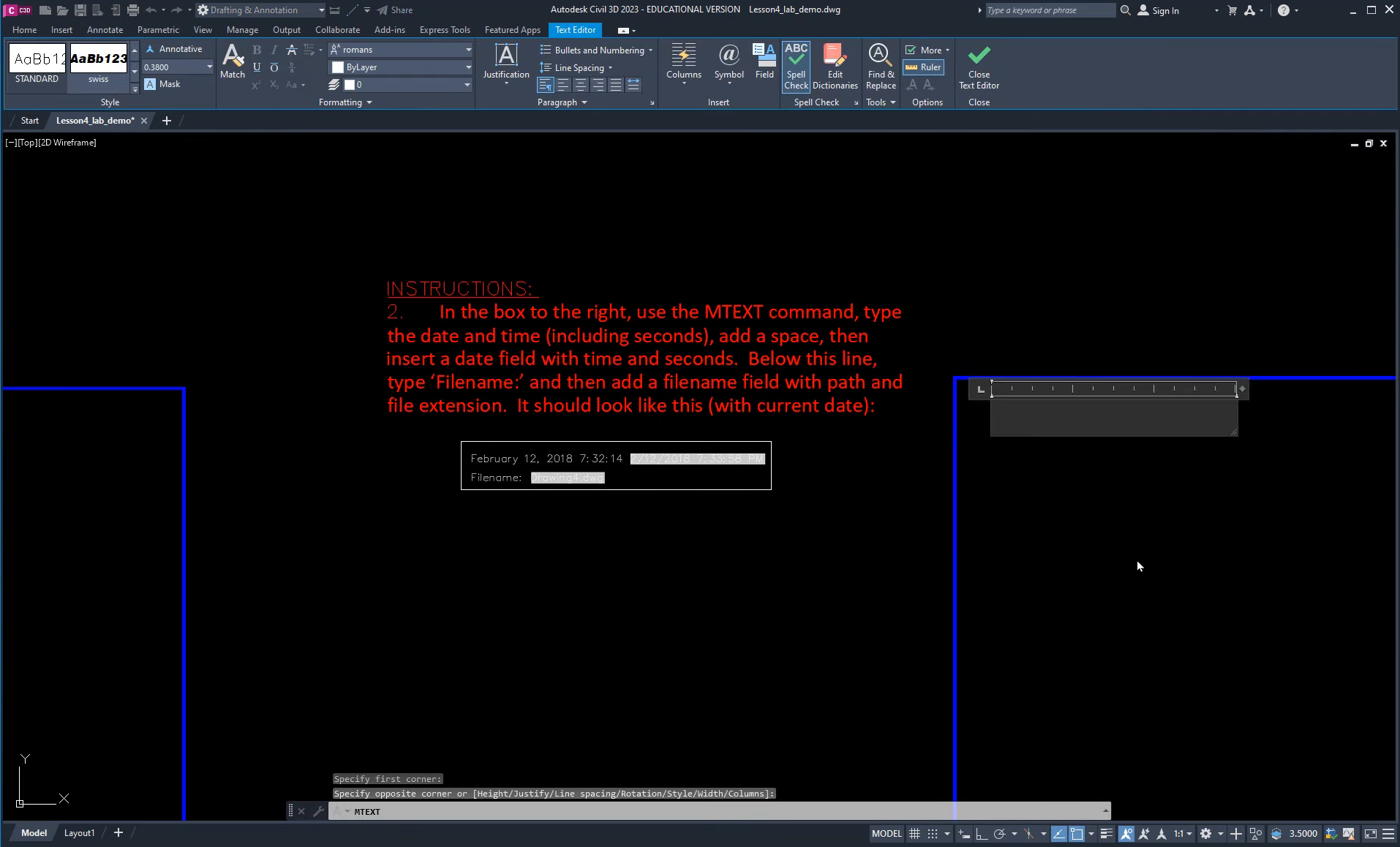
Enter "February 5, 2023" in the multiline text and finish editing.
text(Ma)
key(BackSpace)
key(BackSpace)
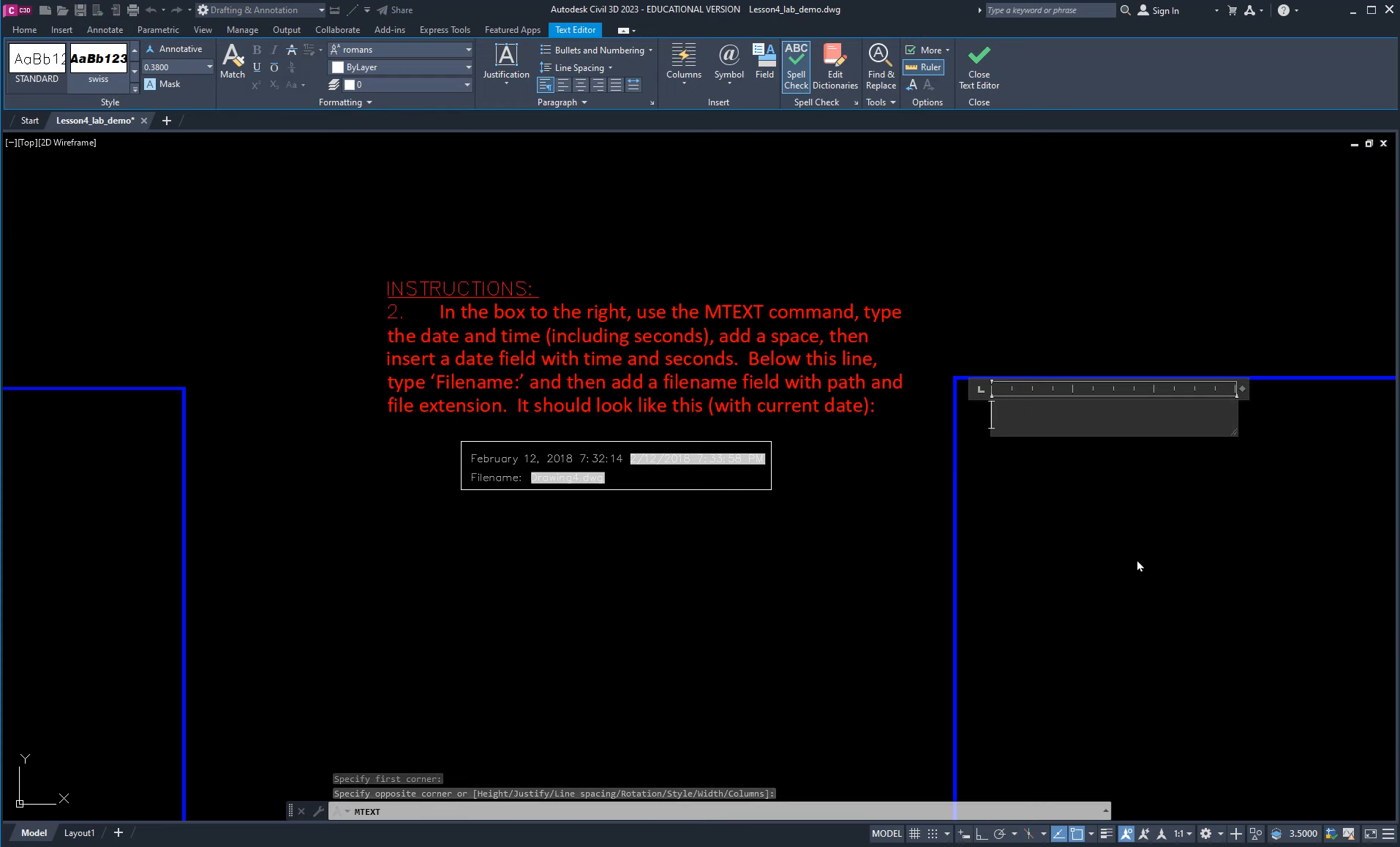
text(February)
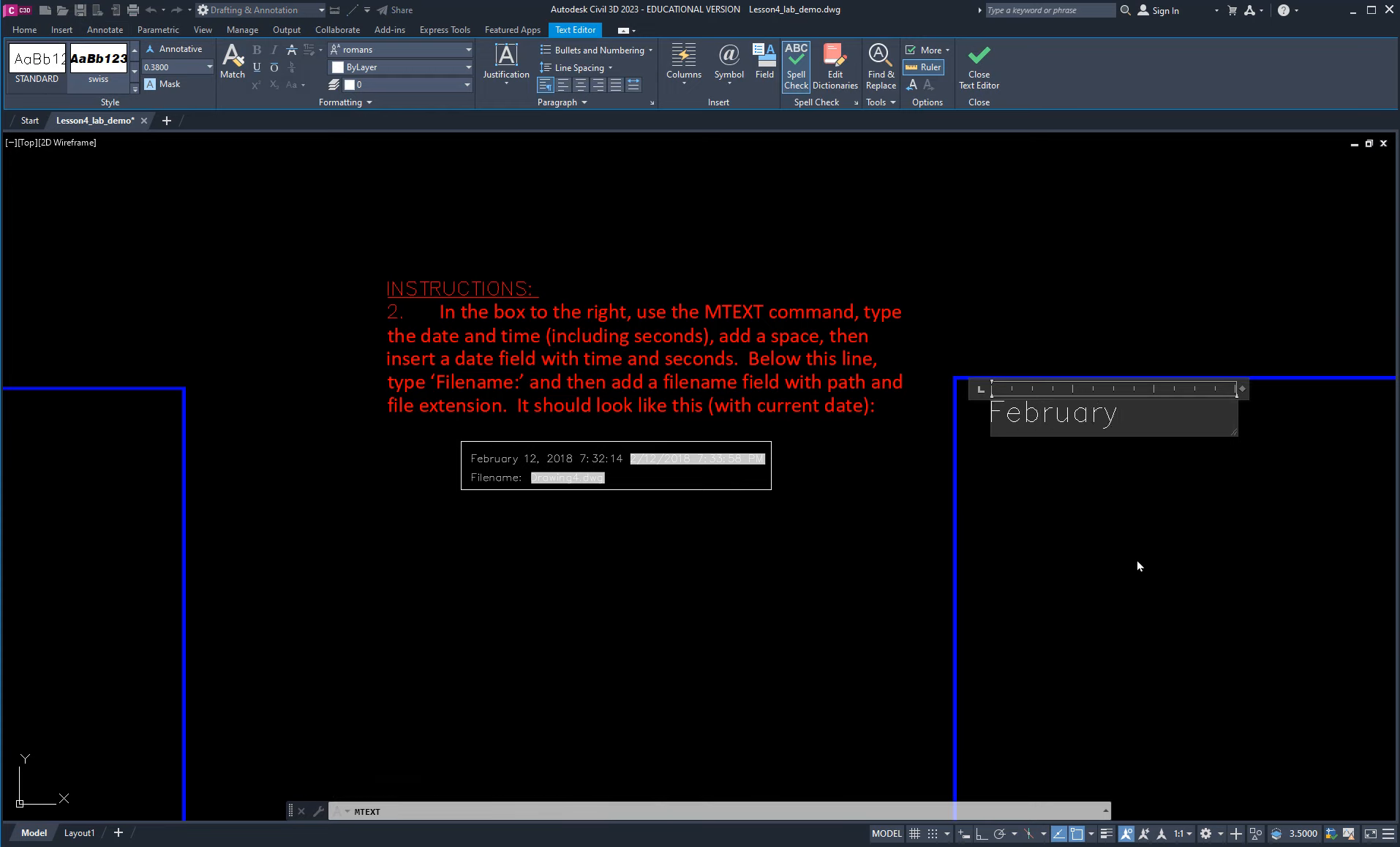
text( 5, 2023)
click(1263, 521)
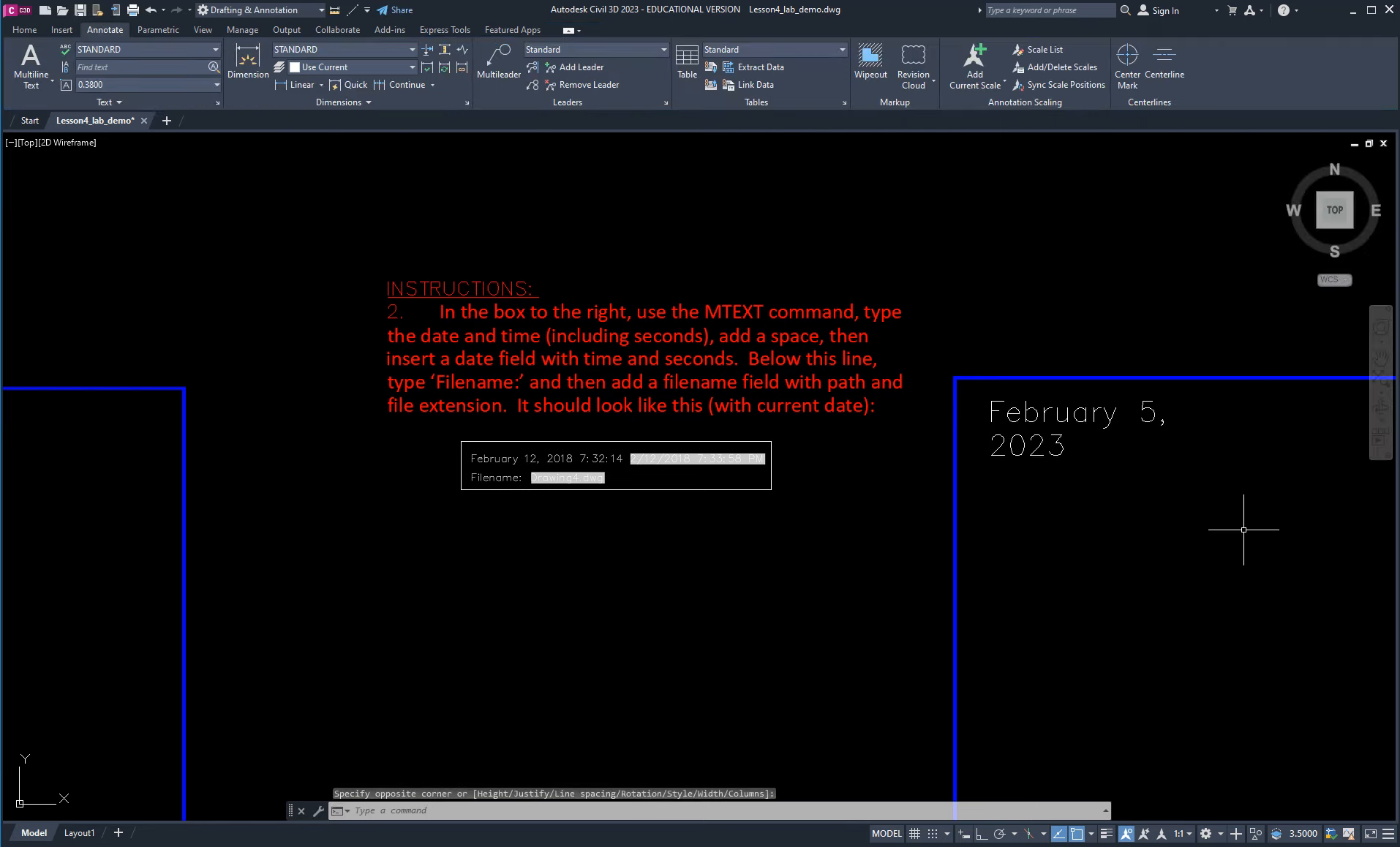
Widen the date text's boundary so the date fits on one line, and deselect it.
scroll(1214, 534, down, 4)
middle_drag(1186, 537, 920, 554)
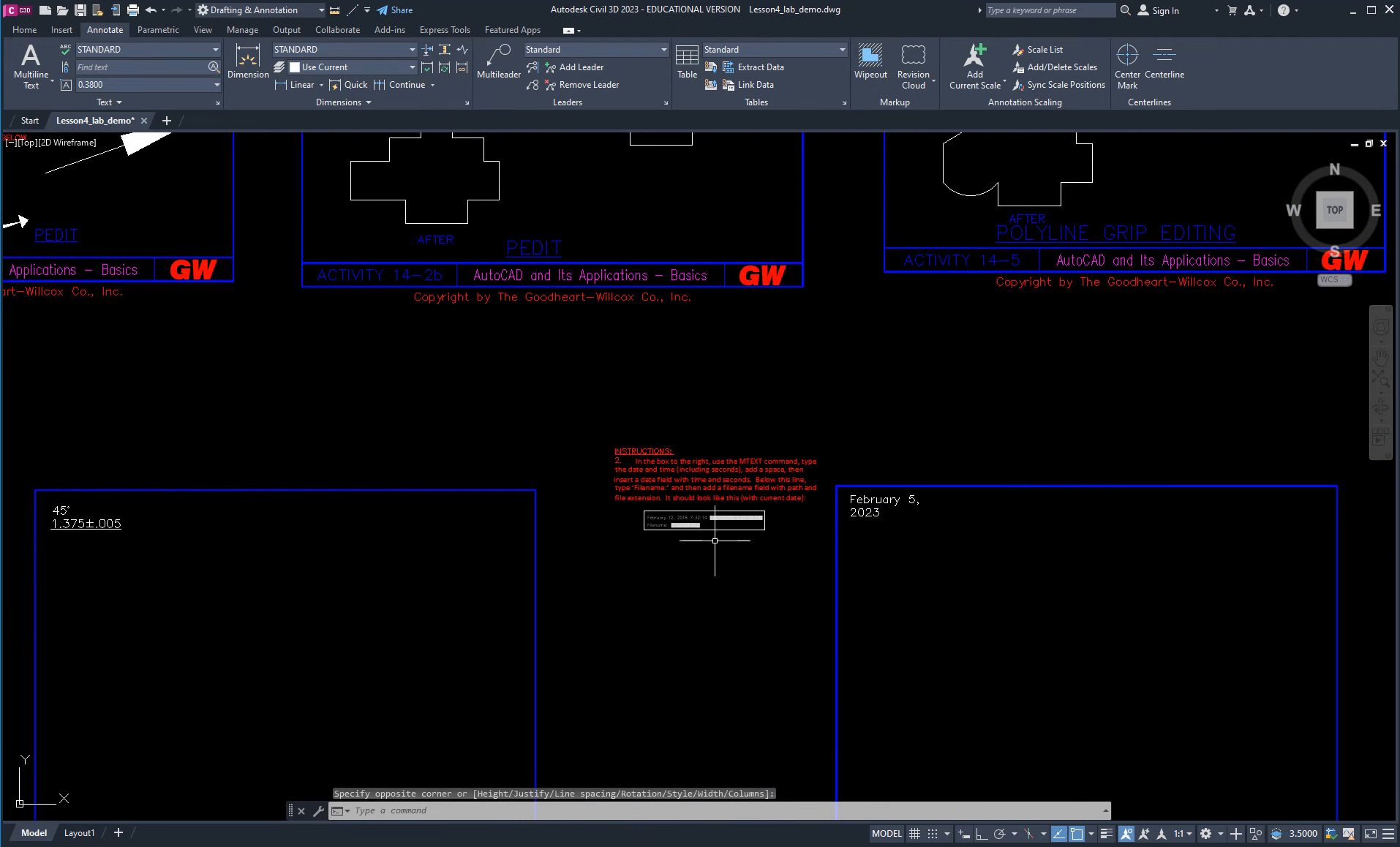
scroll(889, 512, up, 4)
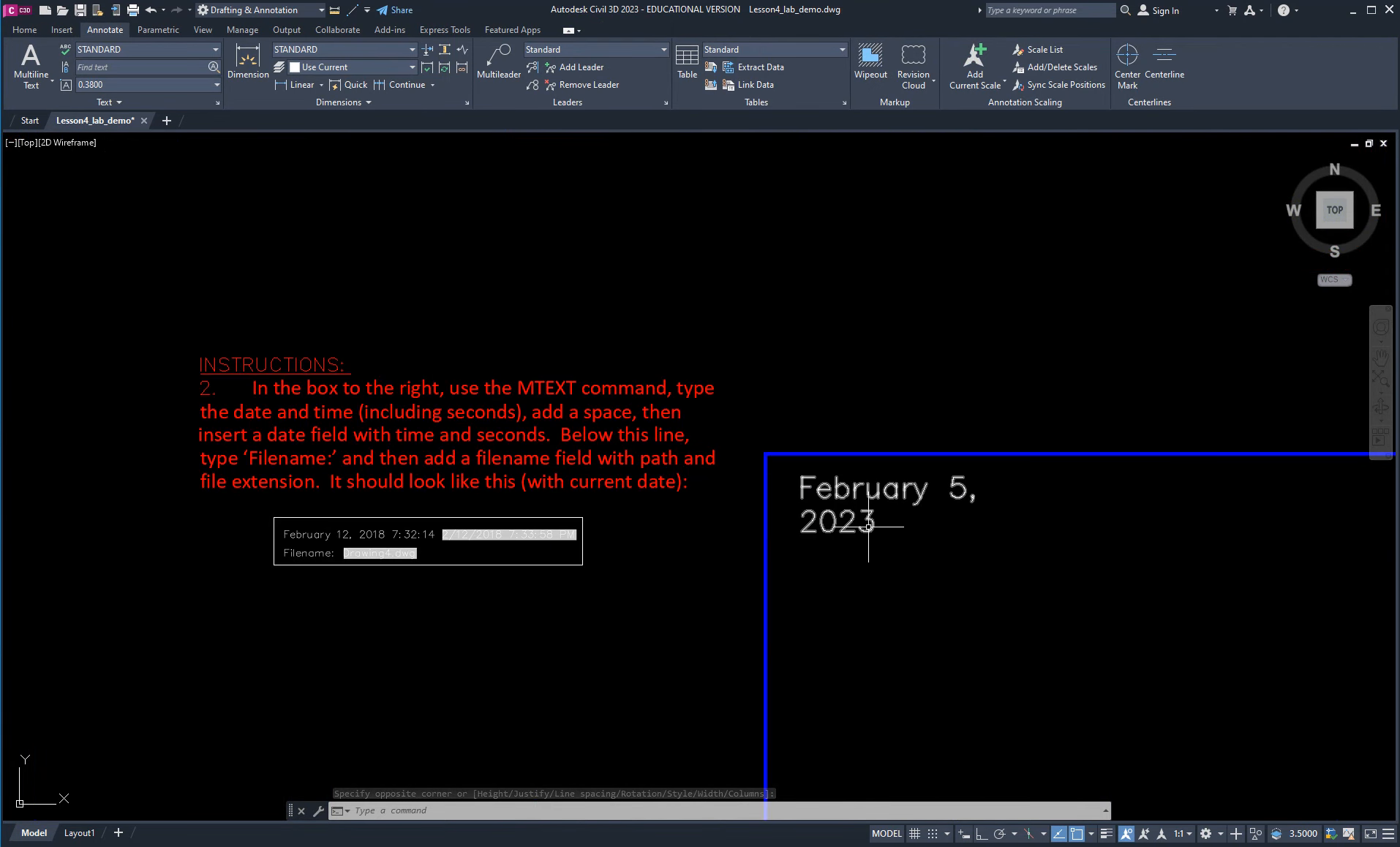
click(845, 520)
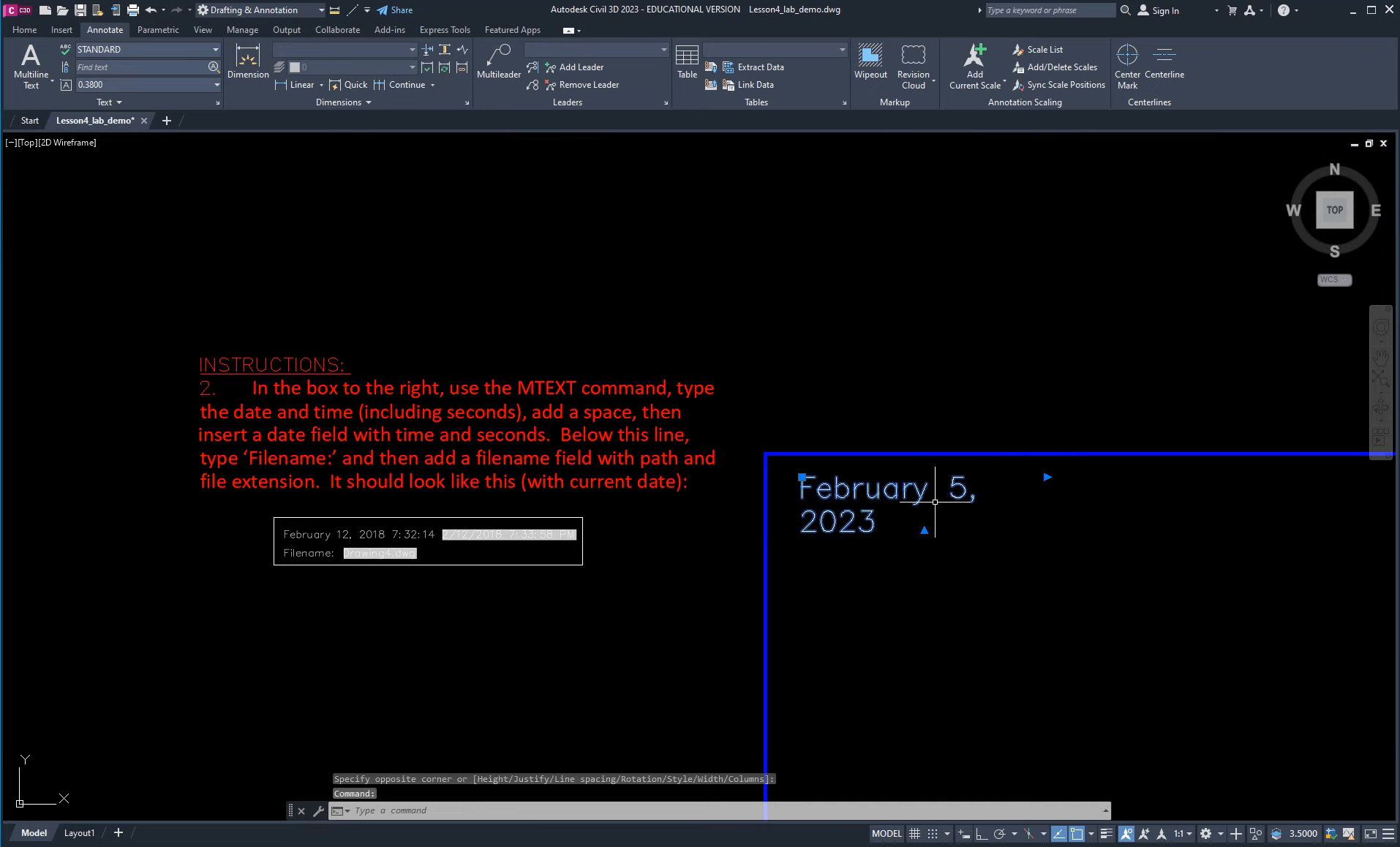
click(1046, 477)
click(1360, 477)
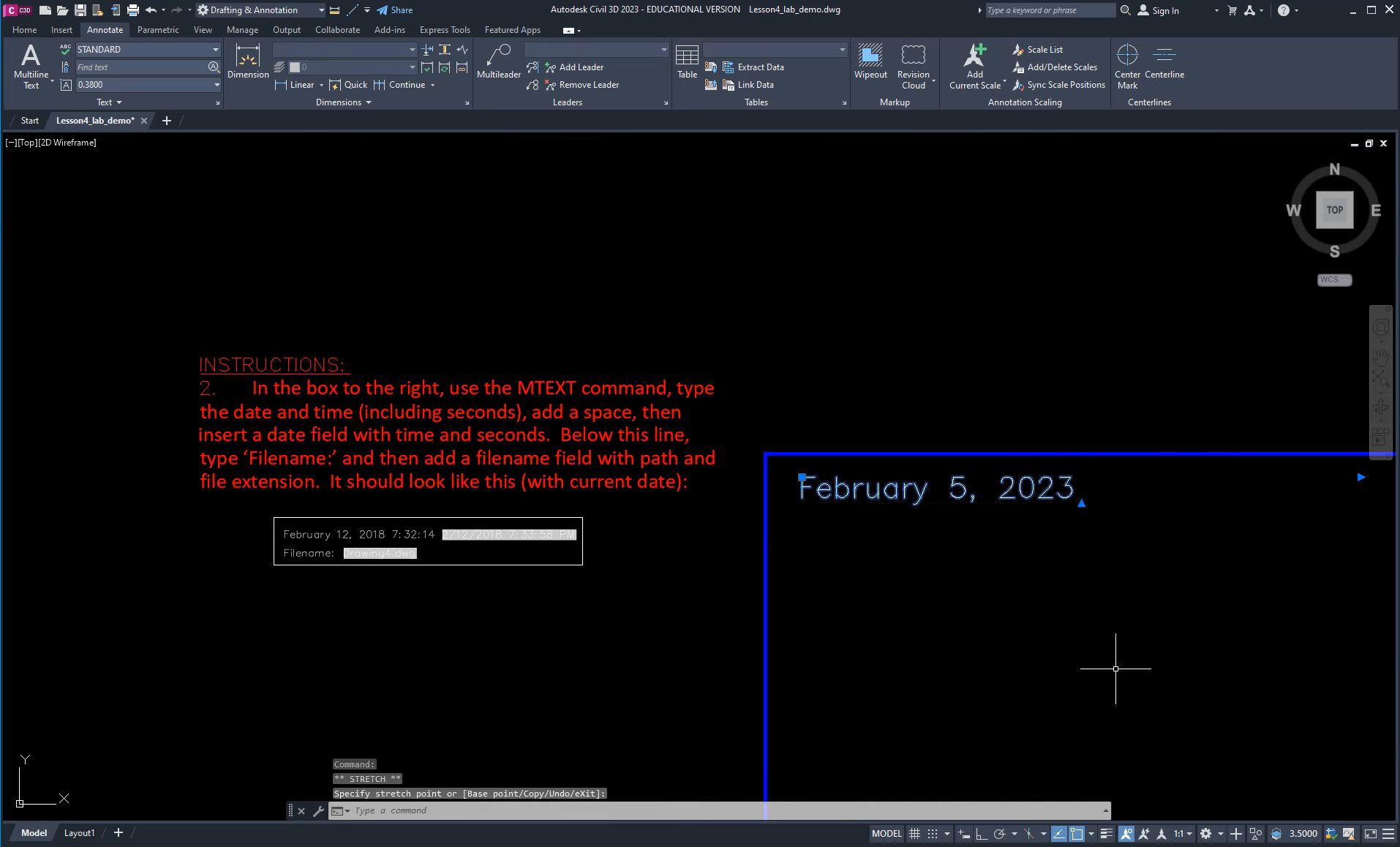
click(1082, 629)
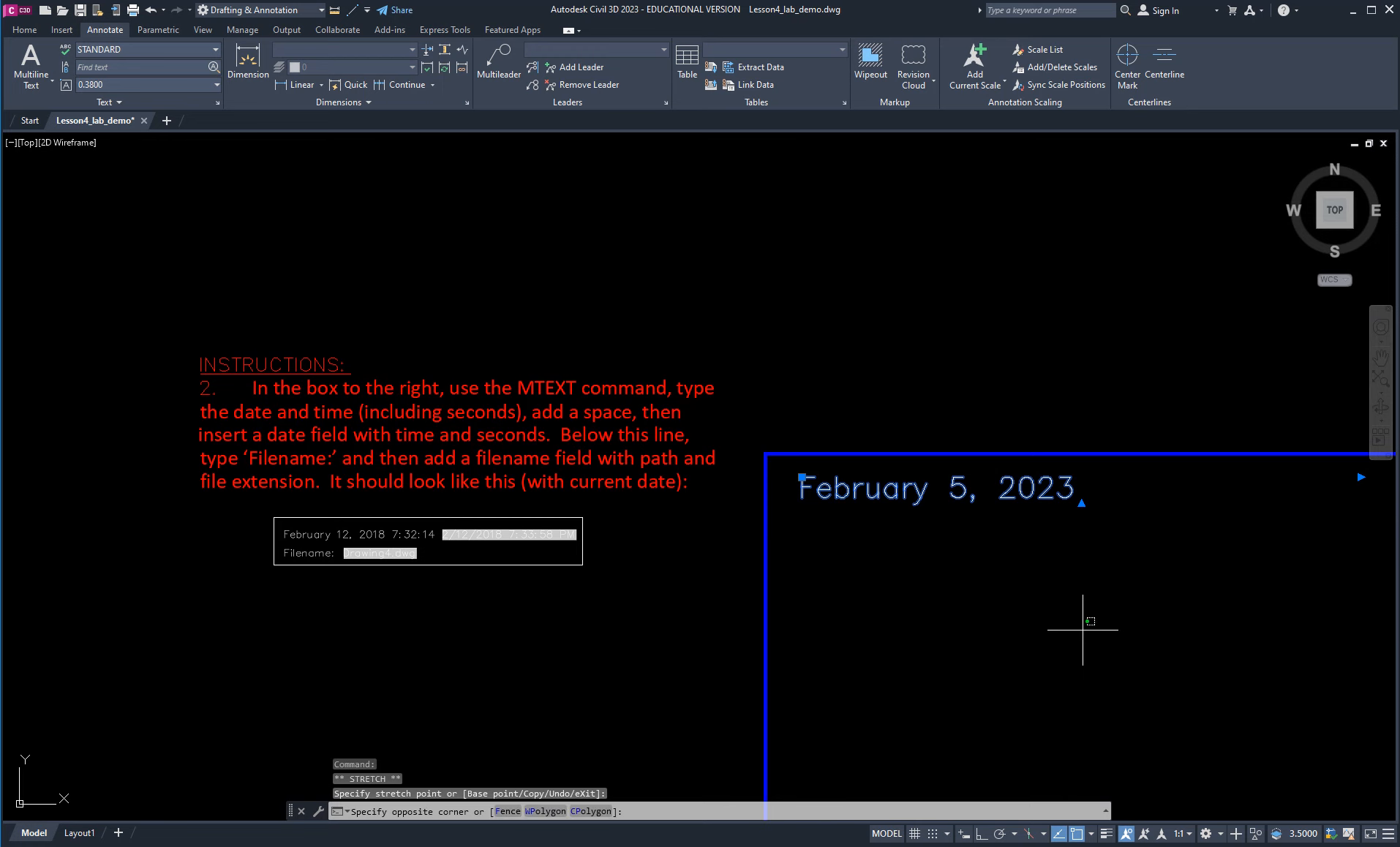
key(Escape)
key(Escape)
Narrow the date text's boundary so the date wraps after "February".
scroll(1061, 644, down, 3)
middle_drag(1025, 665, 761, 558)
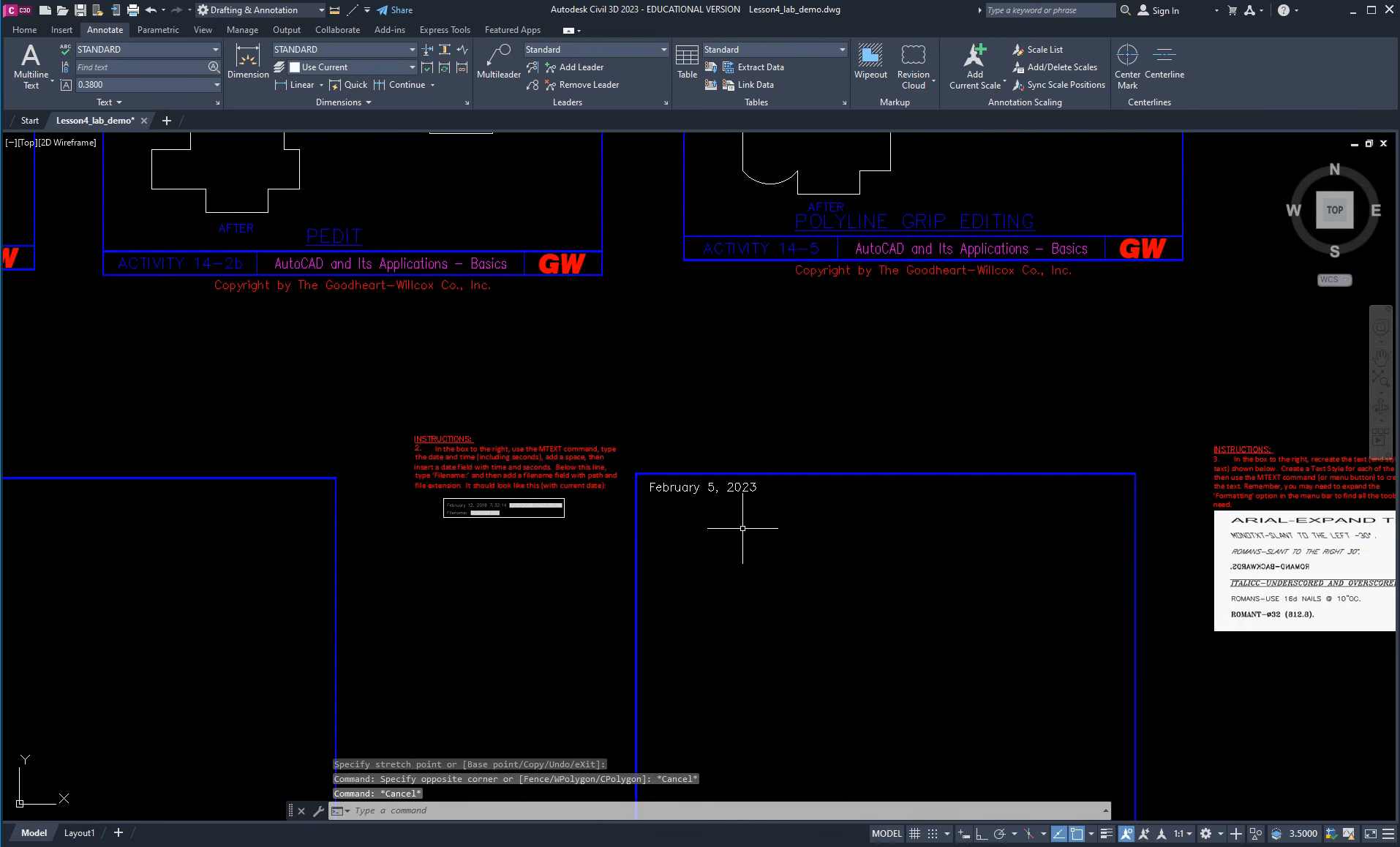
click(670, 492)
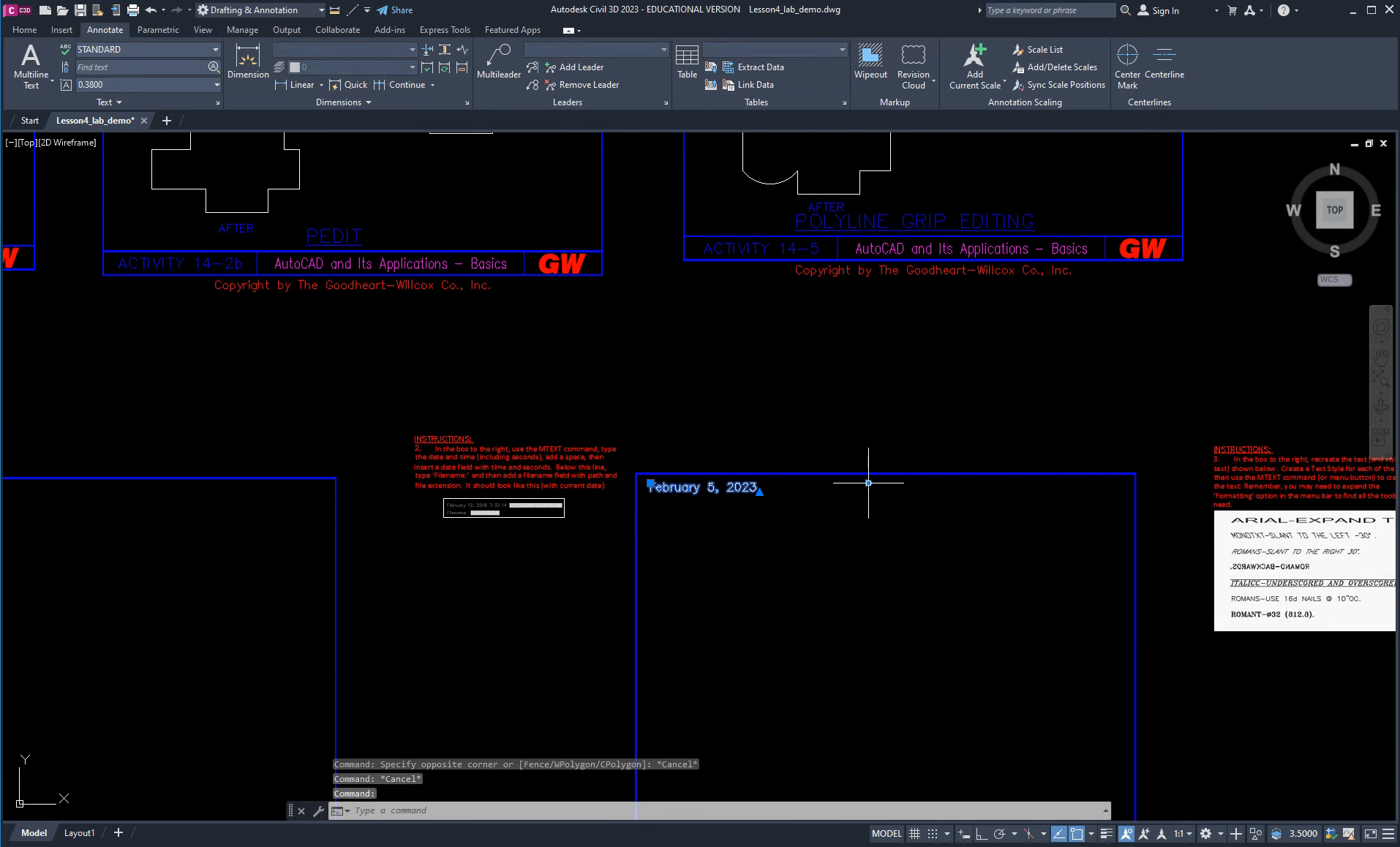
click(760, 491)
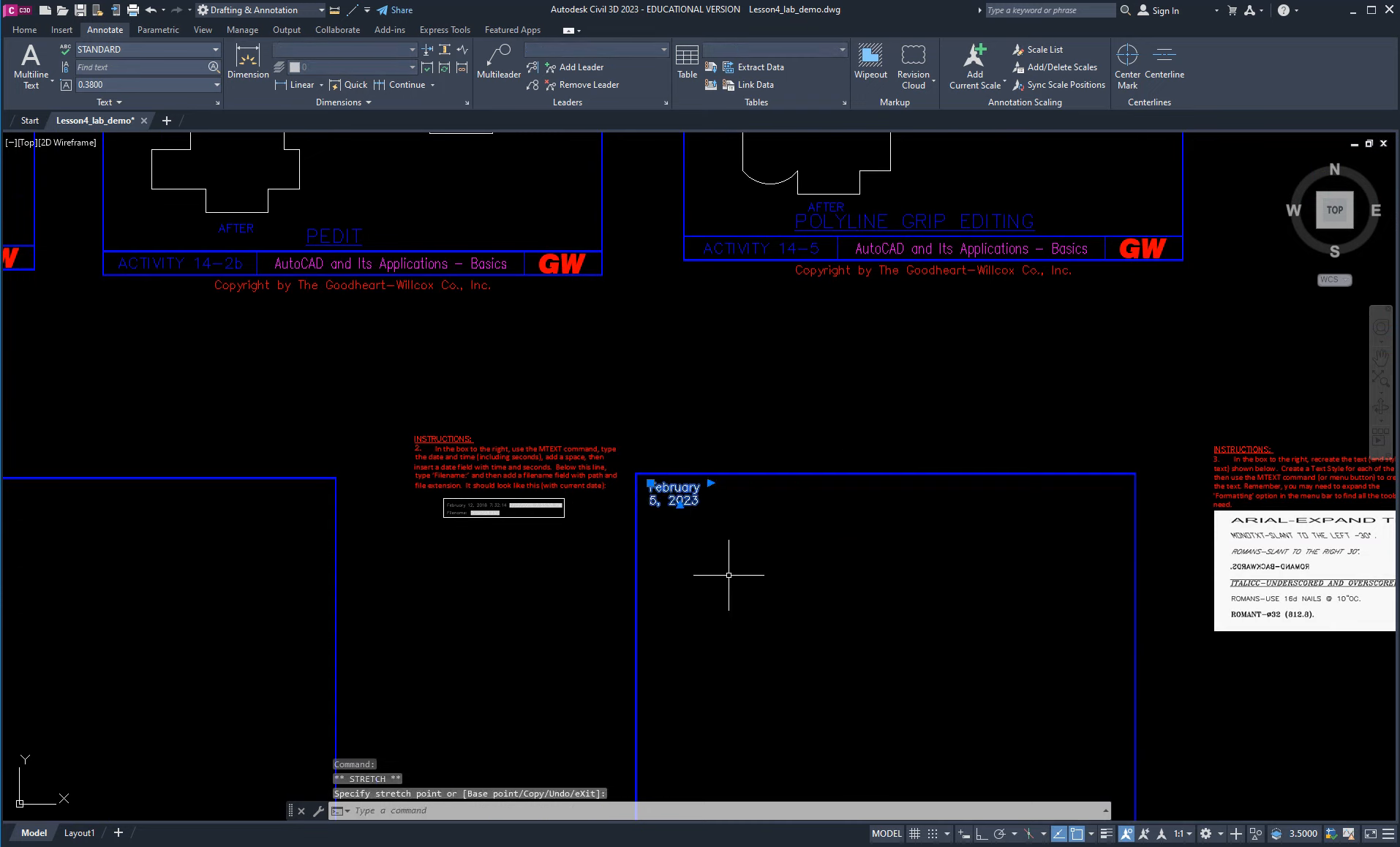
Stretch the date text's boundary to about two-thirds of the blue frame's width, and deselect the text.
click(711, 483)
click(973, 491)
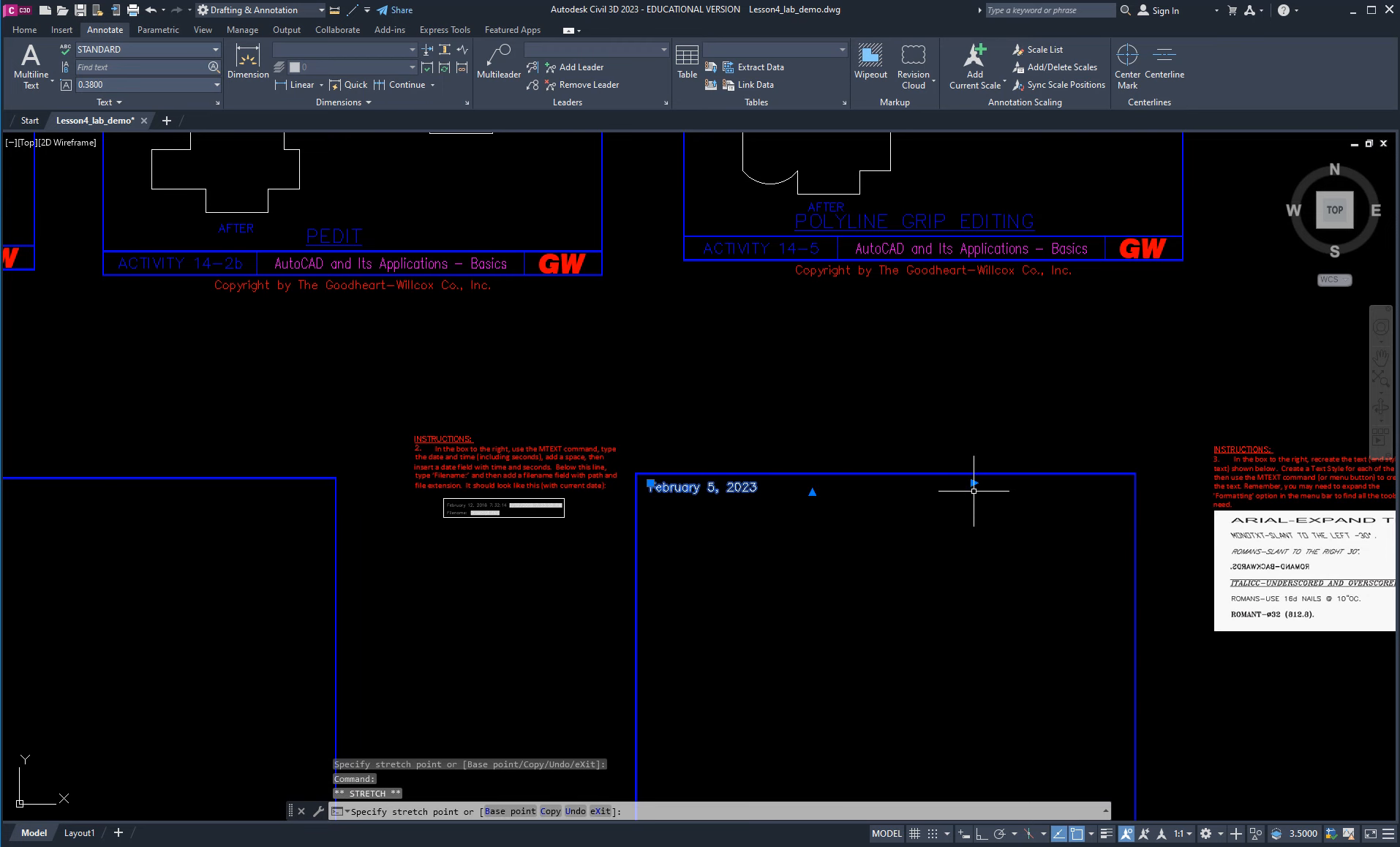
click(974, 491)
scroll(768, 510, up, 5)
scroll(688, 559, down, 3)
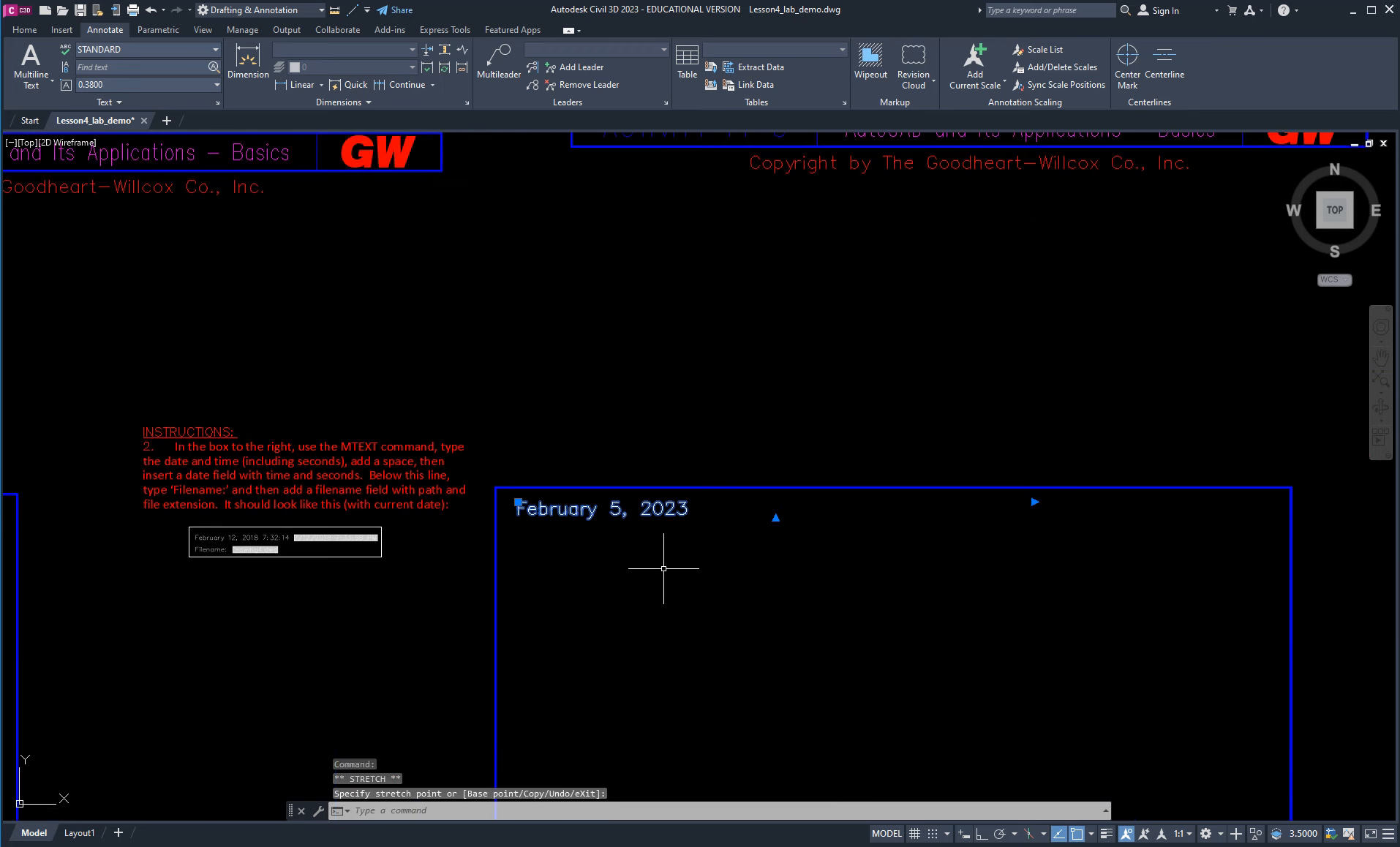
middle_drag(635, 584, 741, 591)
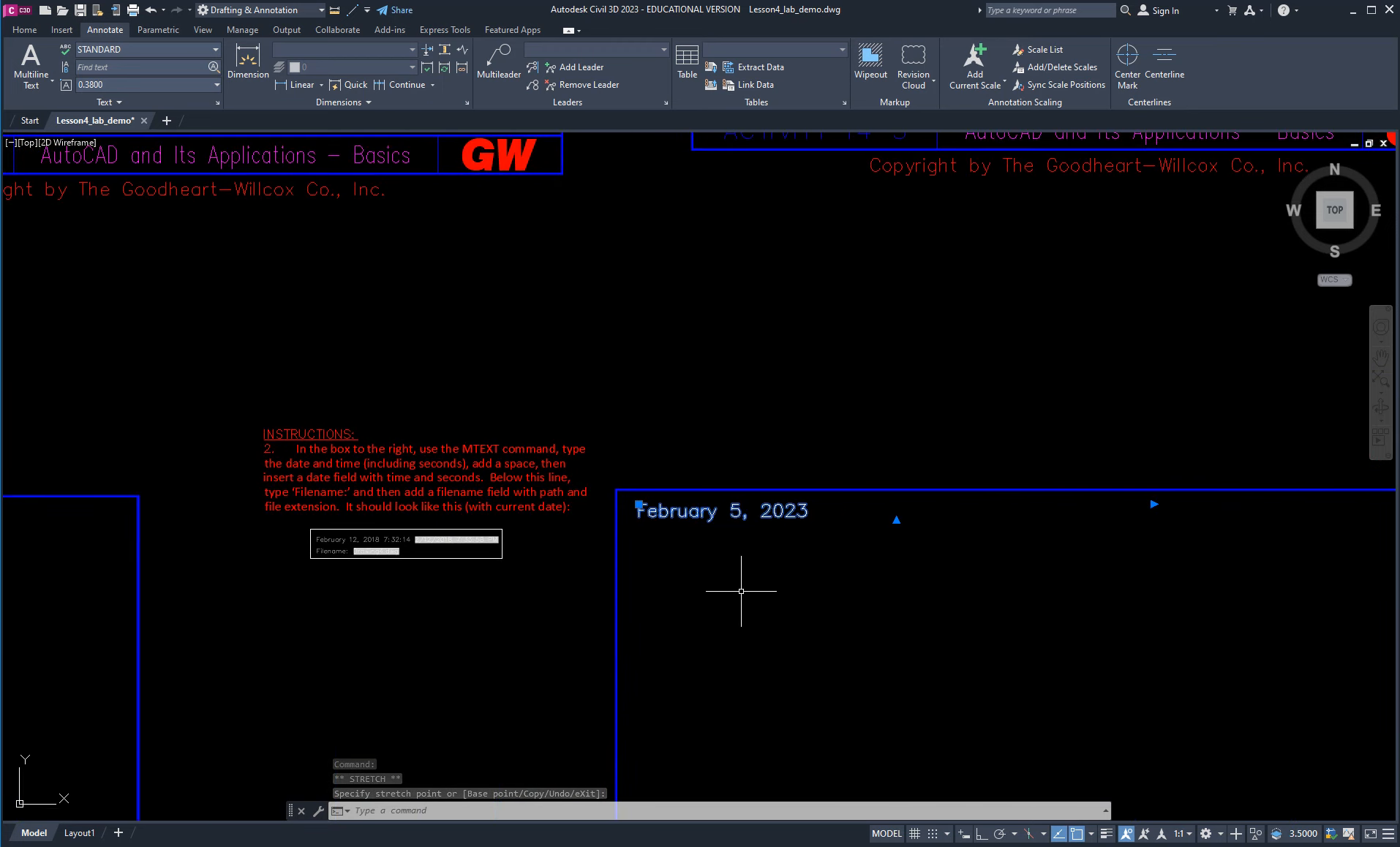
key(Escape)
key(Escape)
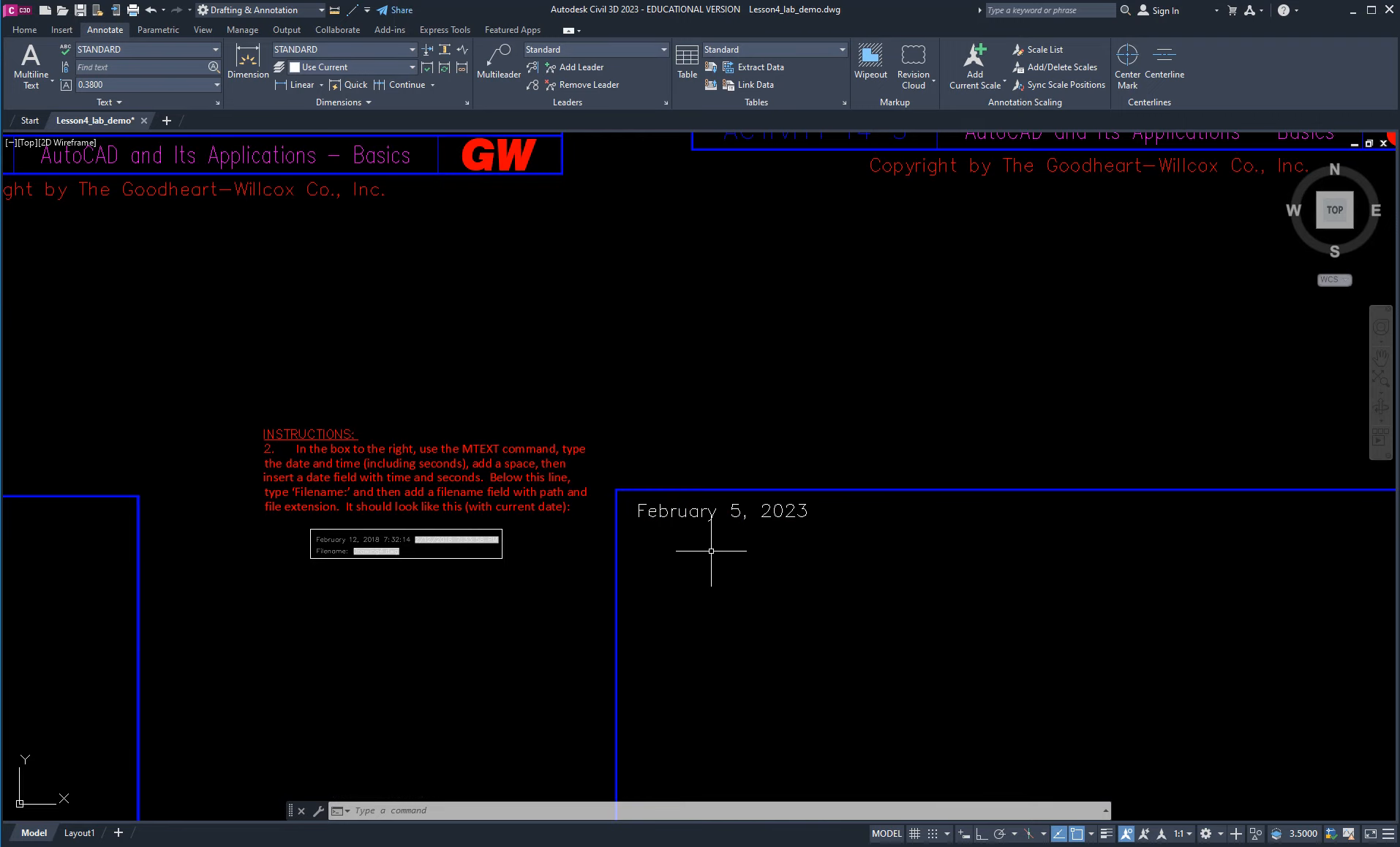
Reopen the date text for editing, place the cursor one space after 2023, and open the Field dialog.
scroll(384, 548, up, 8)
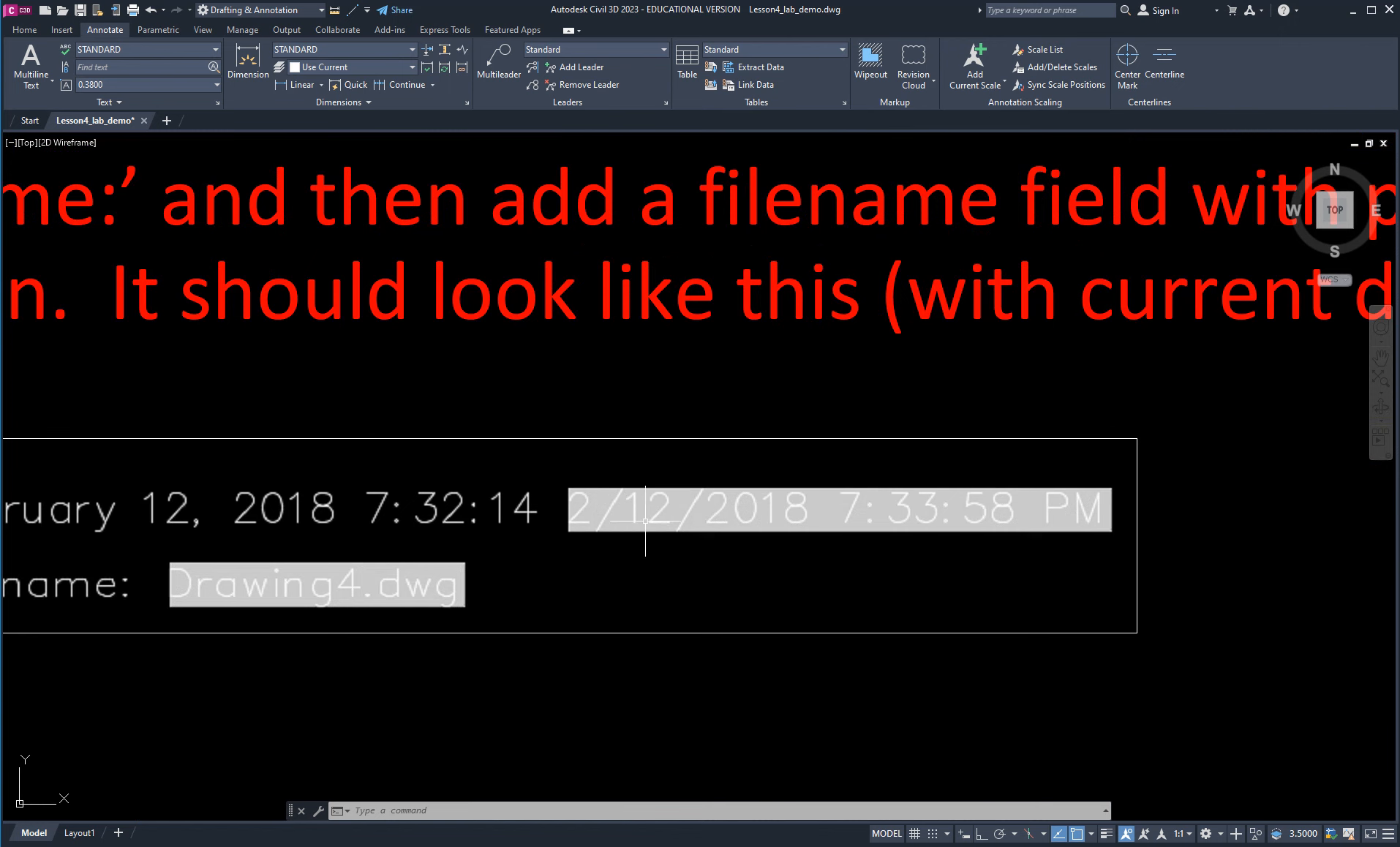
scroll(648, 530, down, 5)
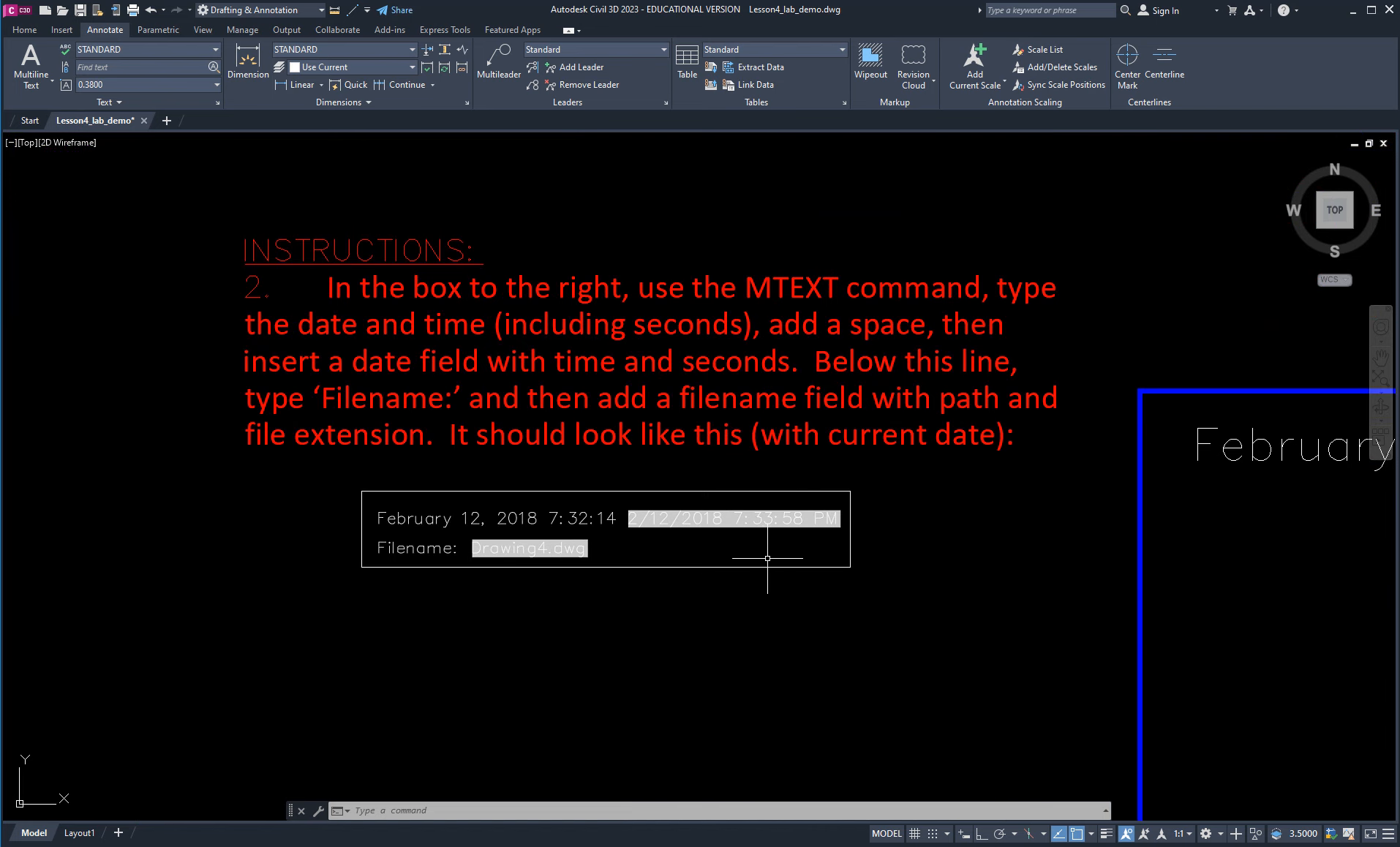
scroll(763, 561, down, 1)
middle_drag(1157, 555, 890, 566)
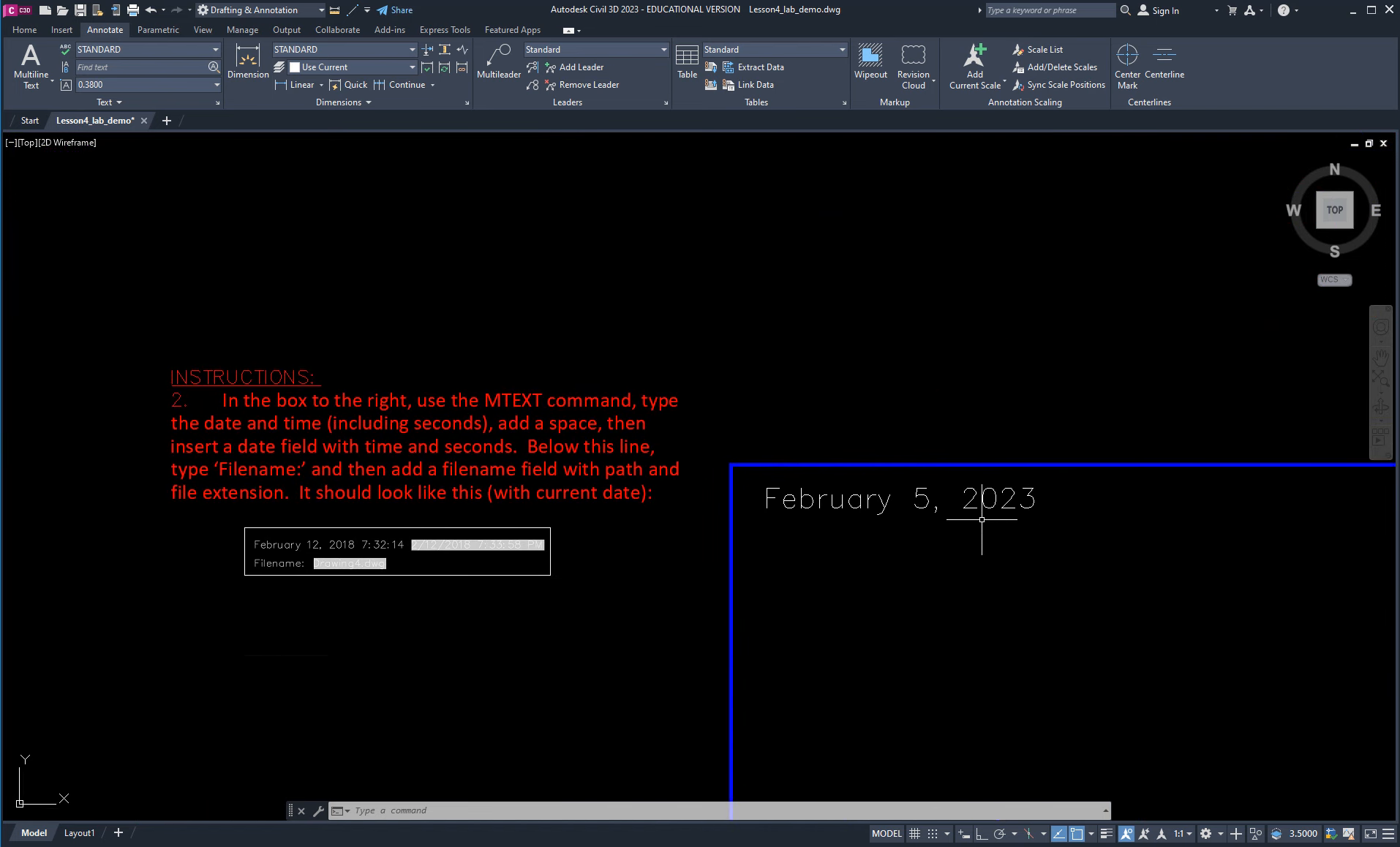
click(977, 501)
click(969, 503)
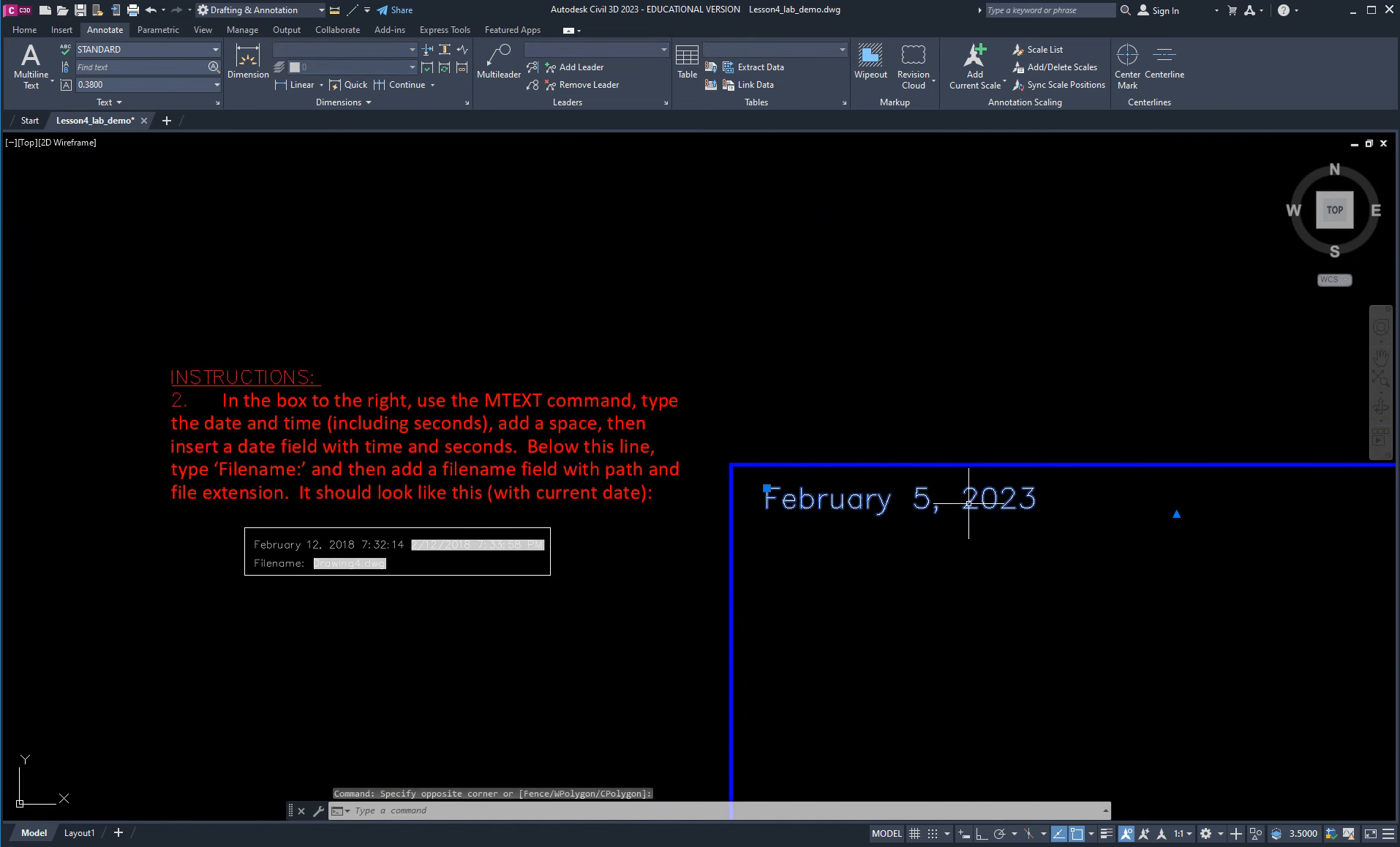
double_click(969, 503)
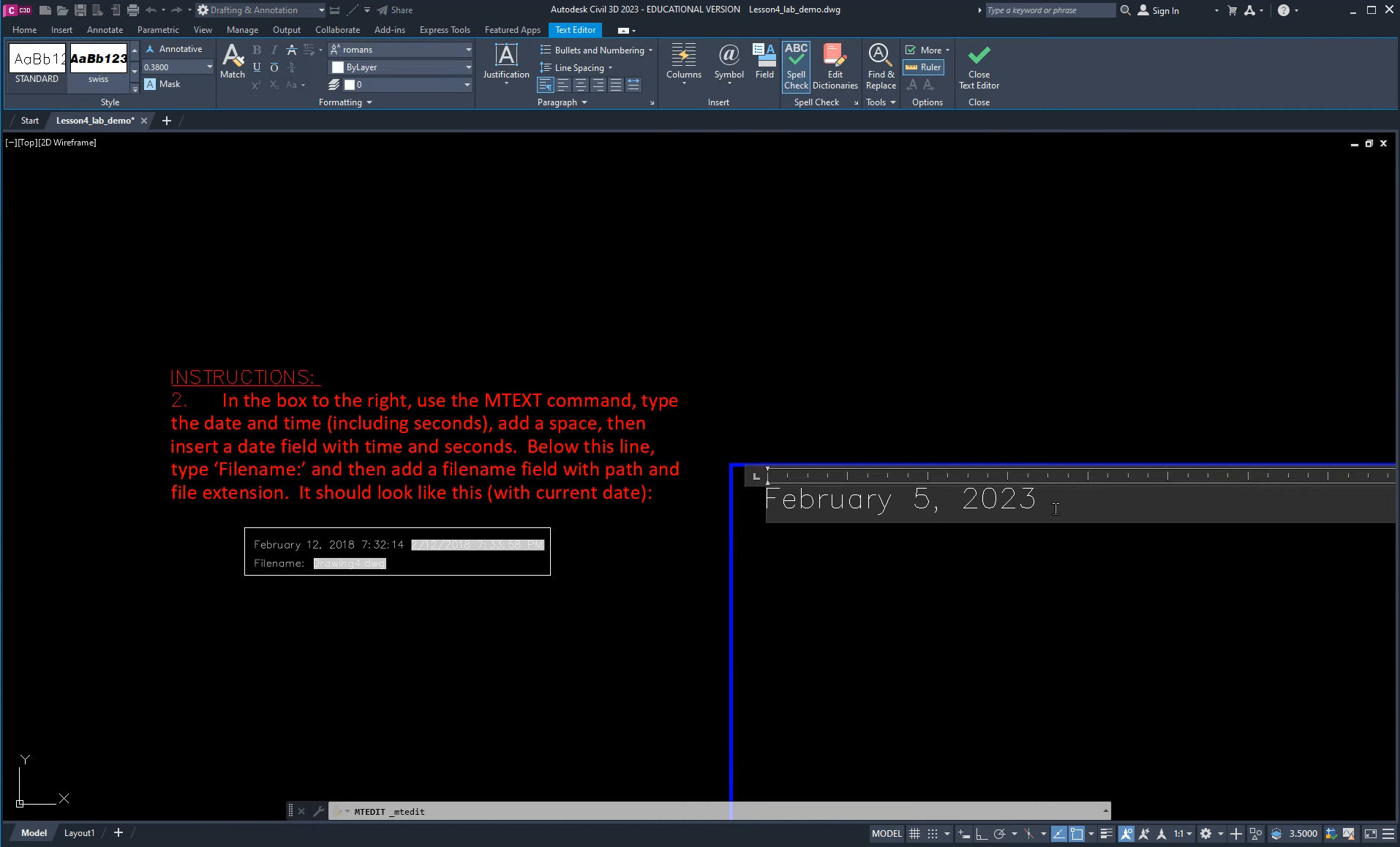
click(1055, 509)
click(766, 70)
Insert a Date field from the Date & Time category after the typed date, using the M/d/yyyy h:mm:ss tt format.
drag(675, 247, 605, 178)
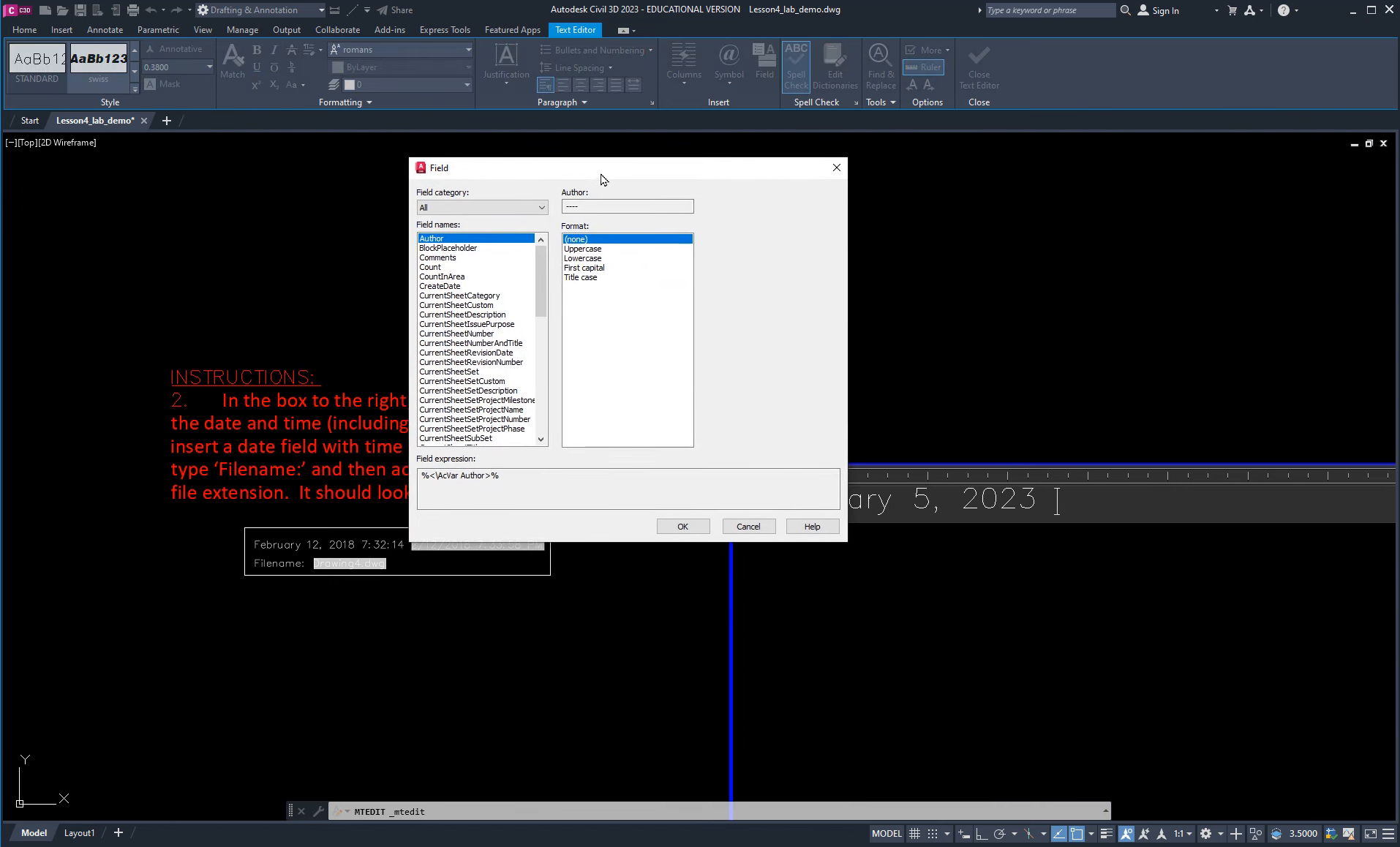
click(545, 211)
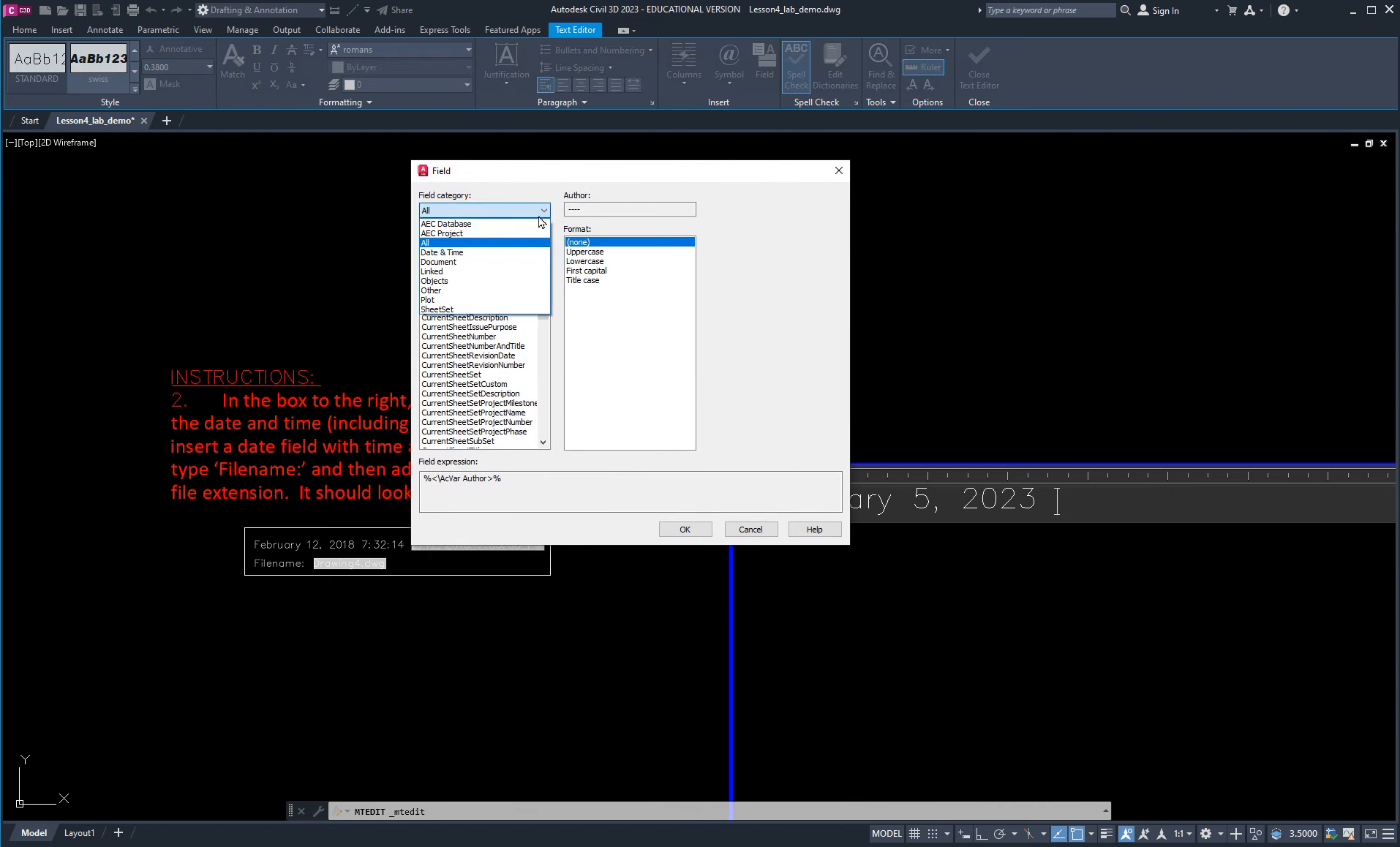
click(472, 262)
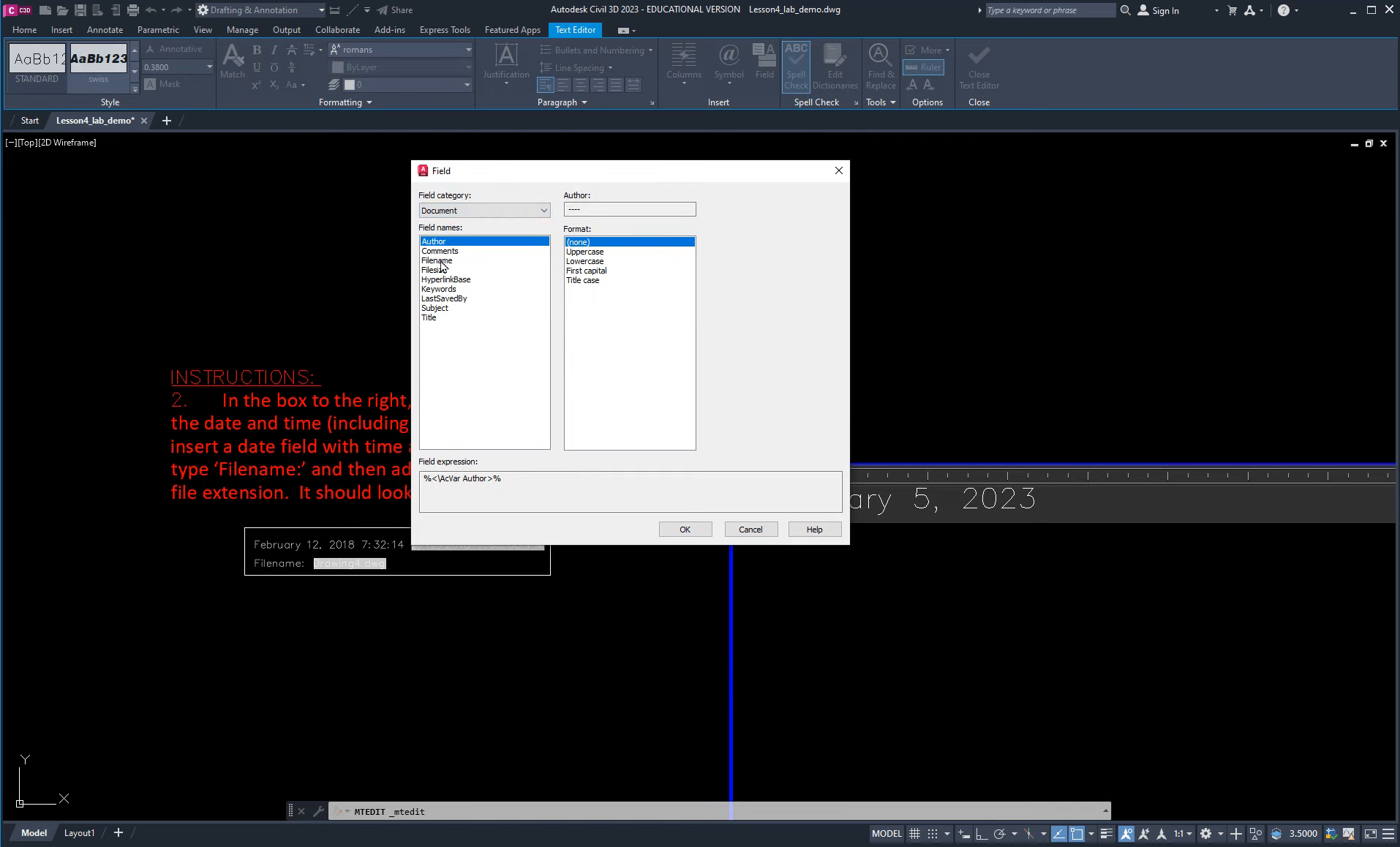
click(533, 209)
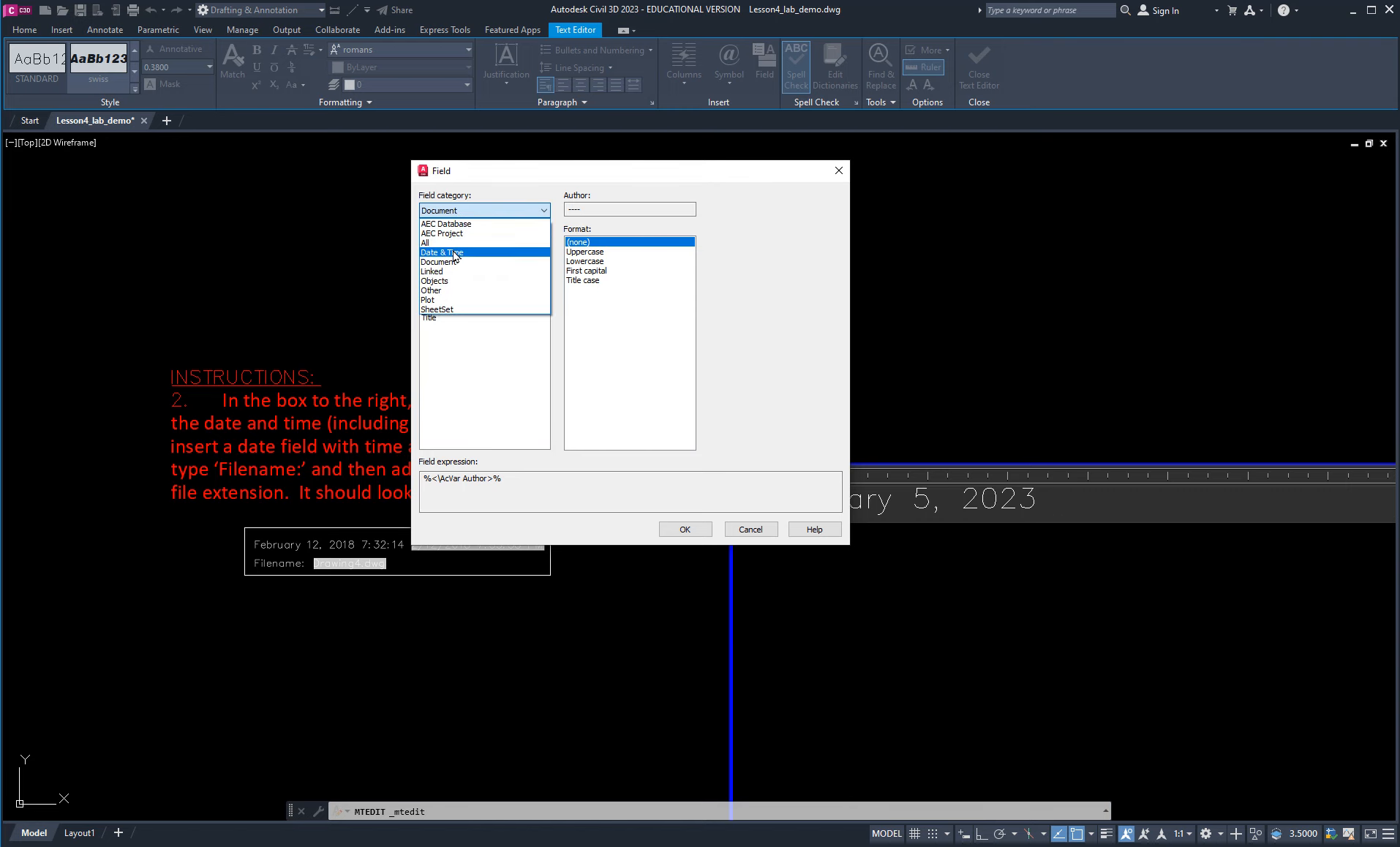
click(454, 253)
drag(565, 180, 505, 199)
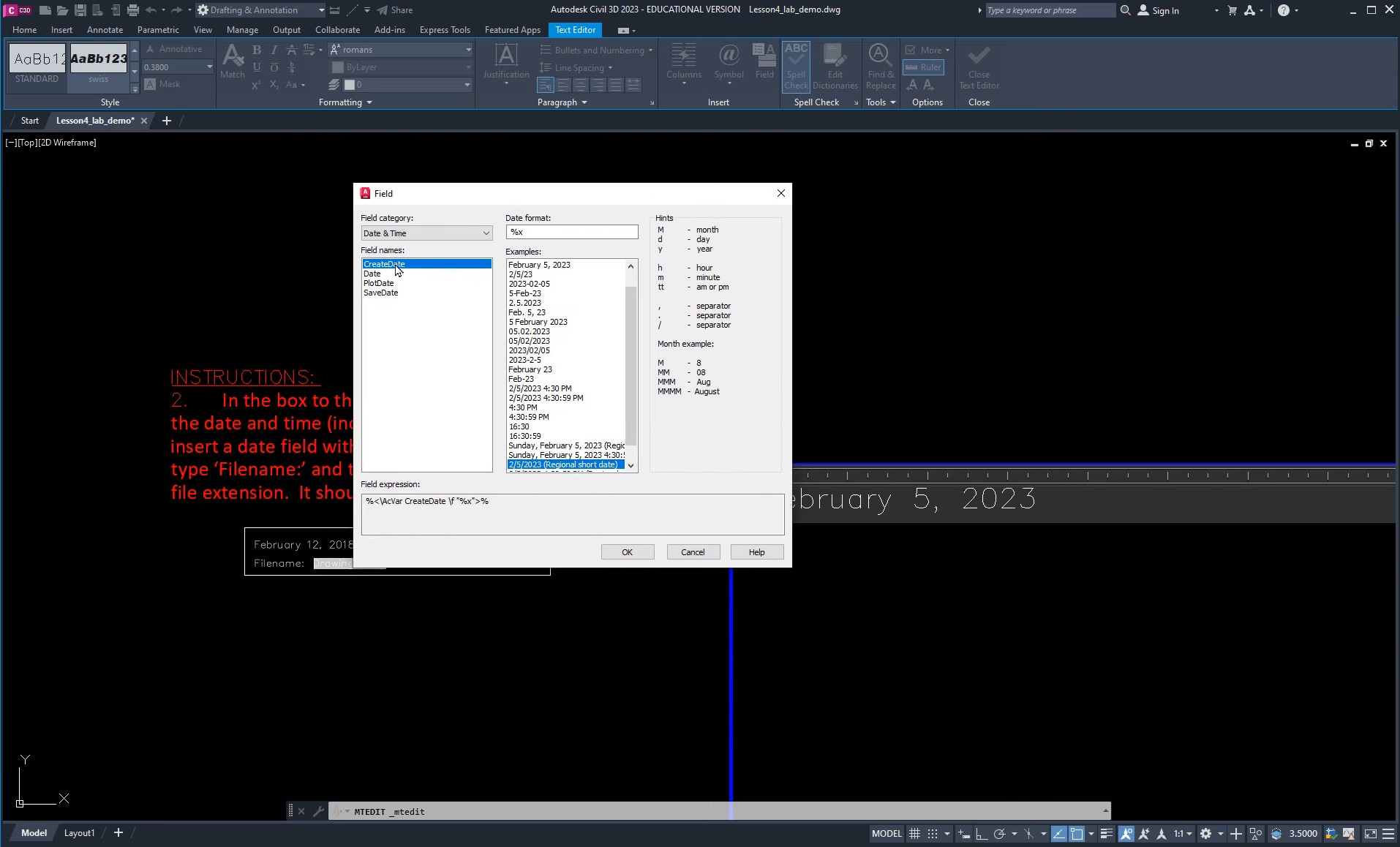
click(371, 274)
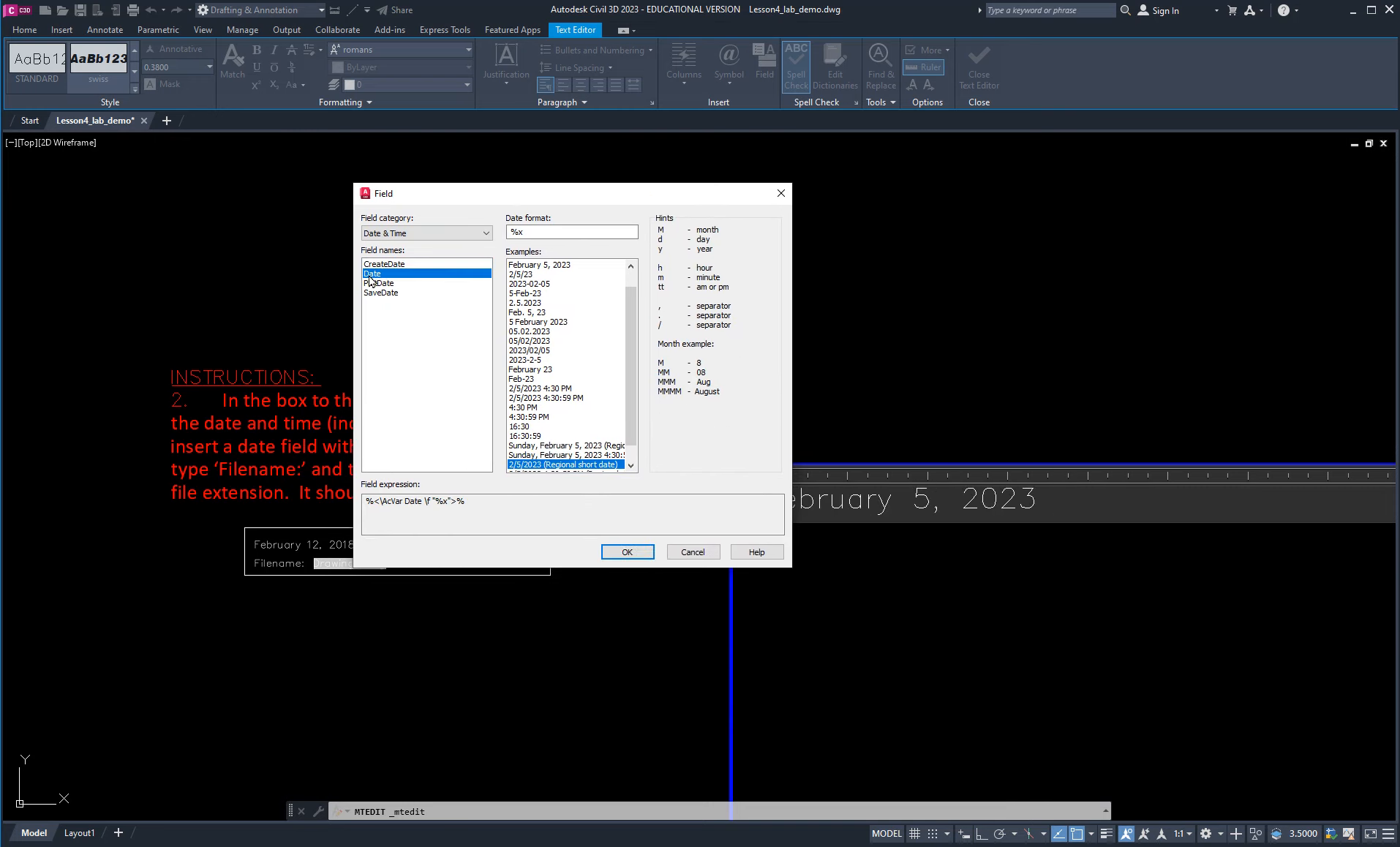
drag(576, 199, 541, 169)
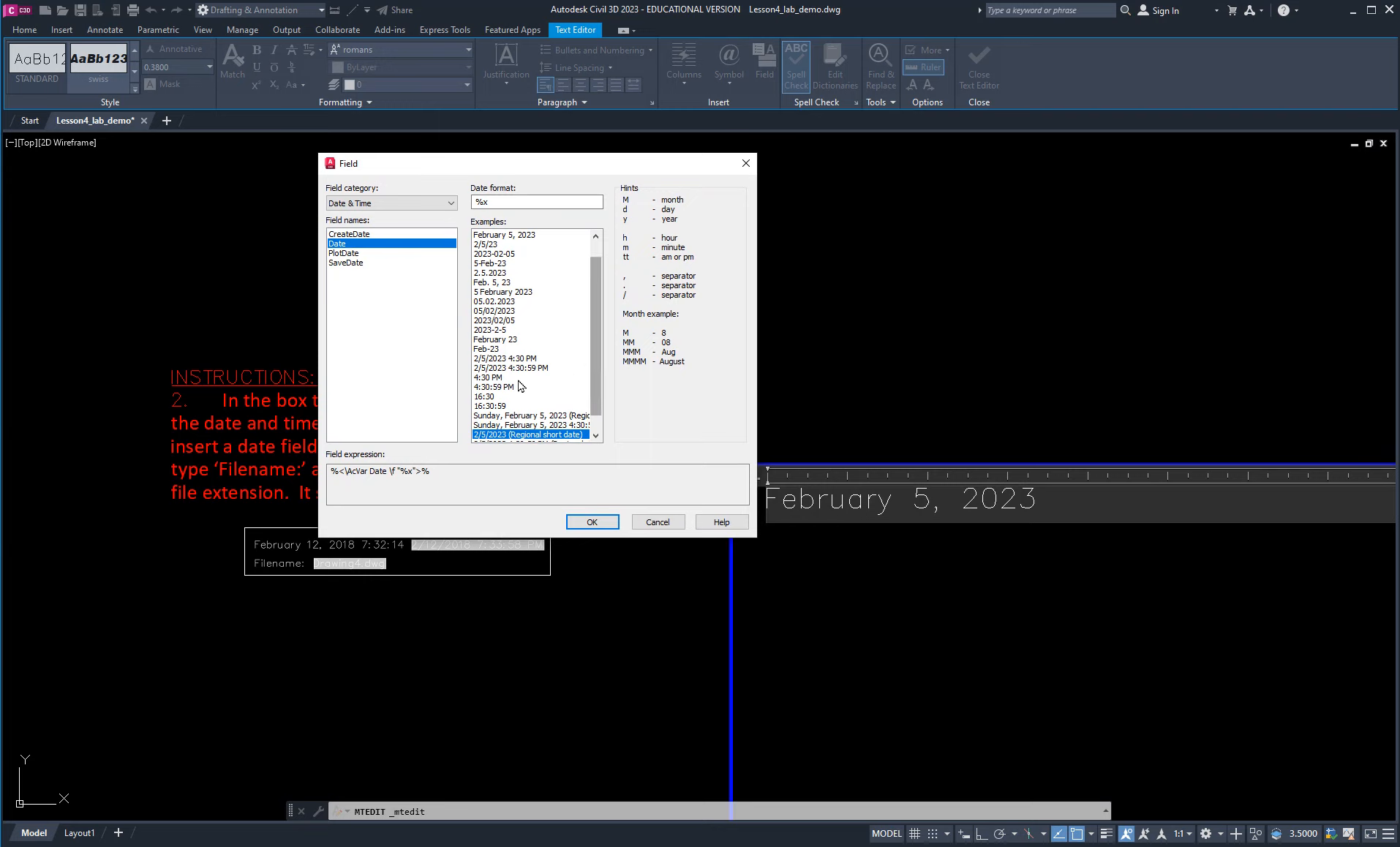
click(495, 368)
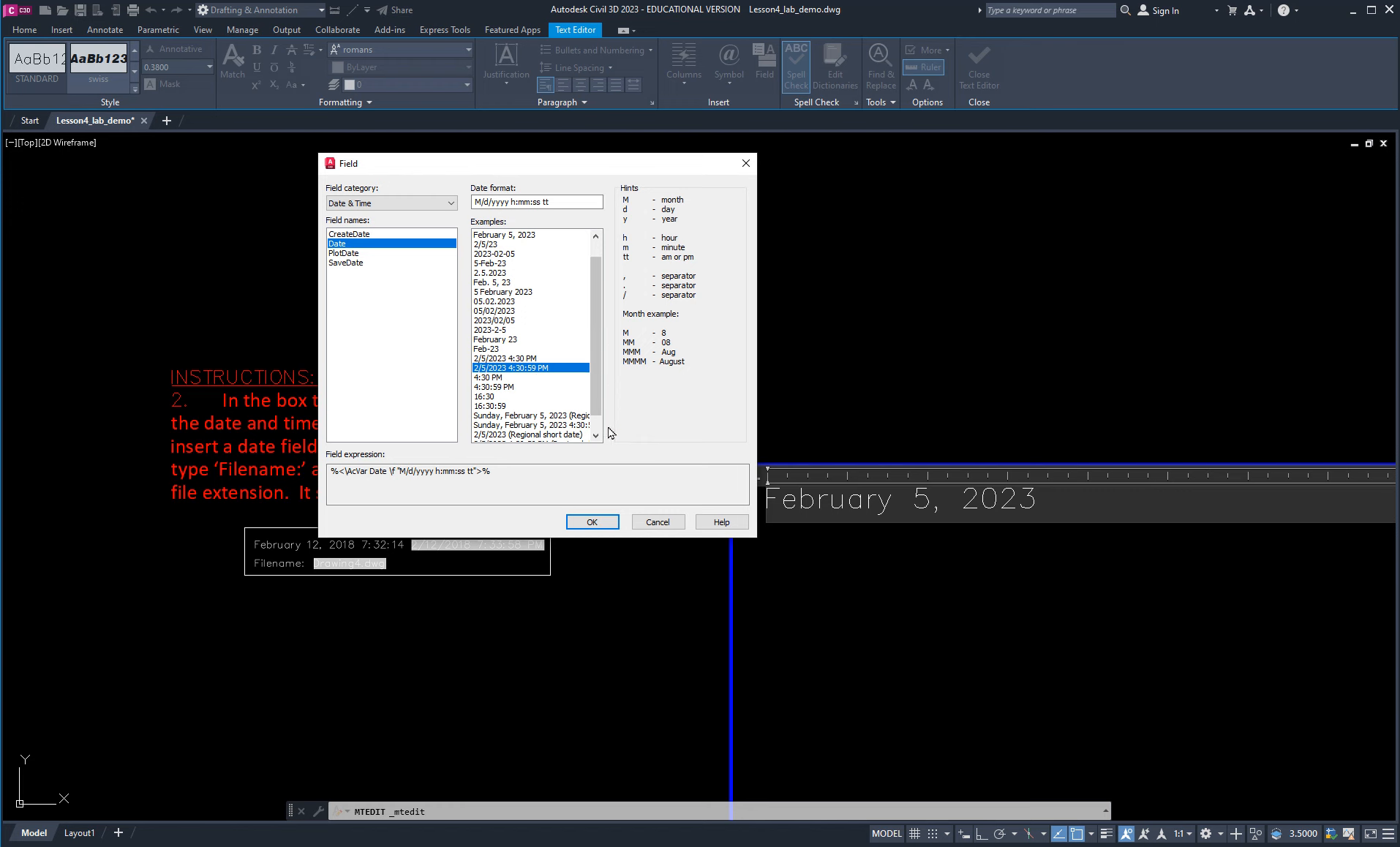
click(590, 521)
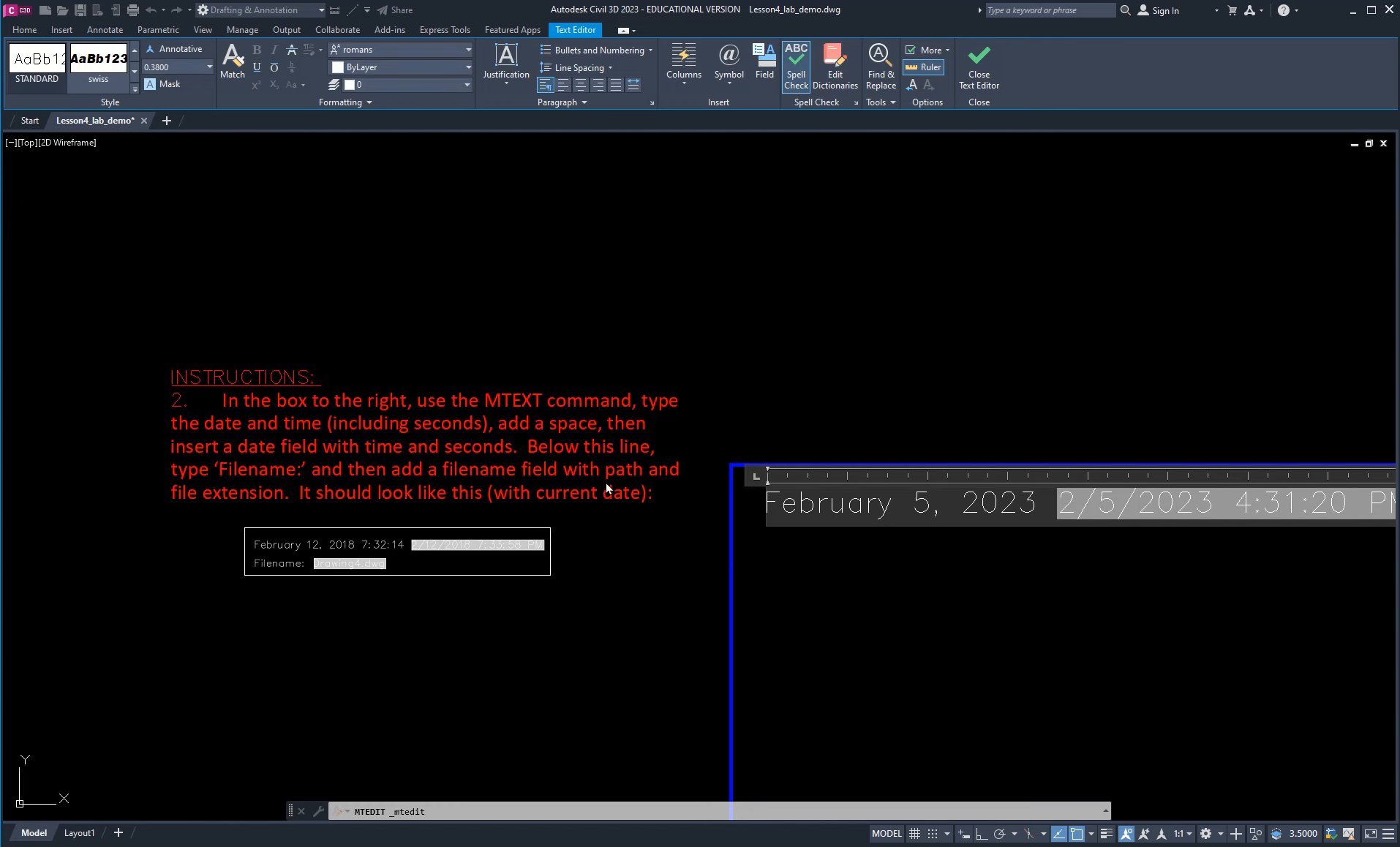
Add a Filename field with path and file extension on a new line below the date, and finish editing the text.
scroll(1192, 597, down, 3)
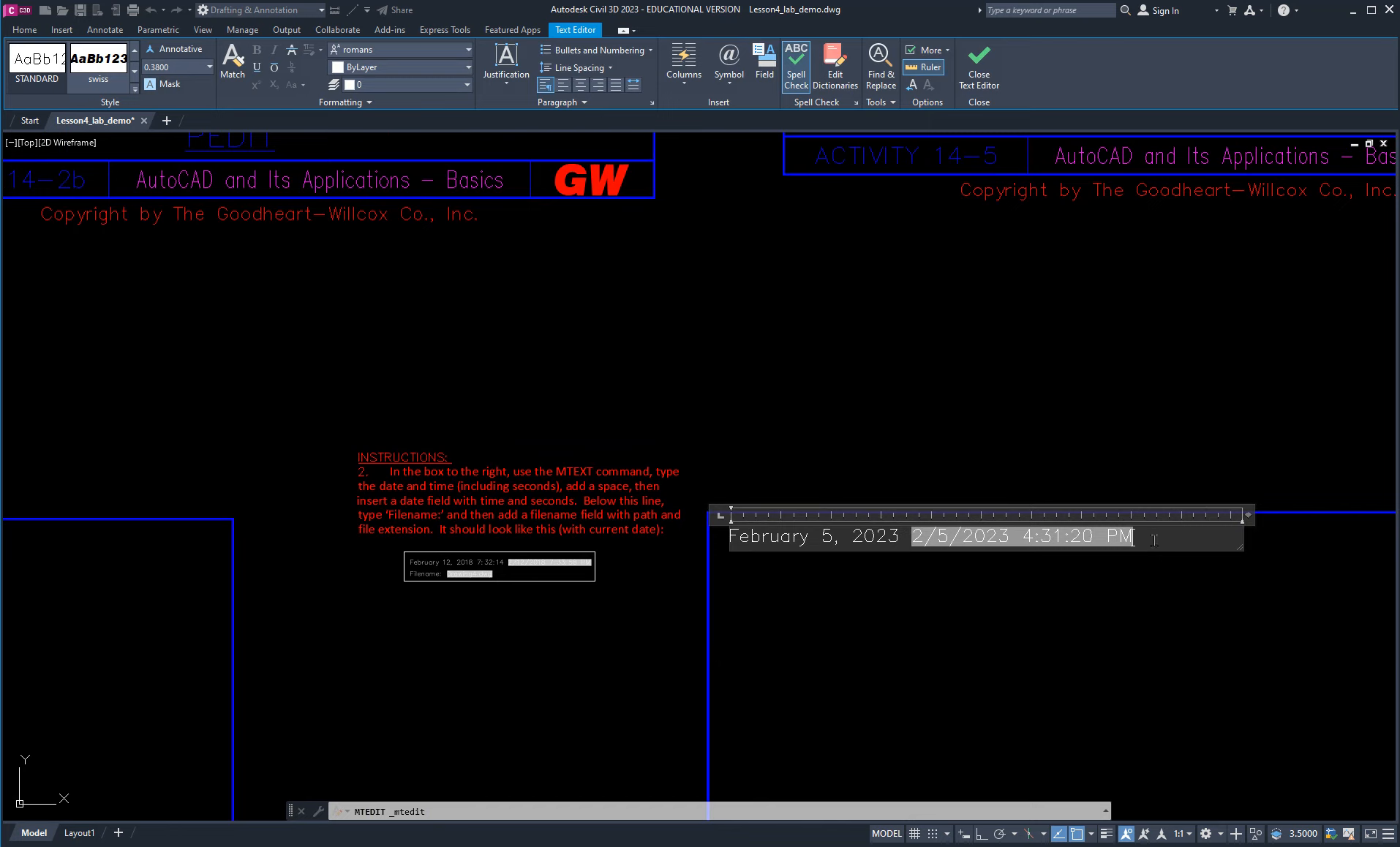
key(Return)
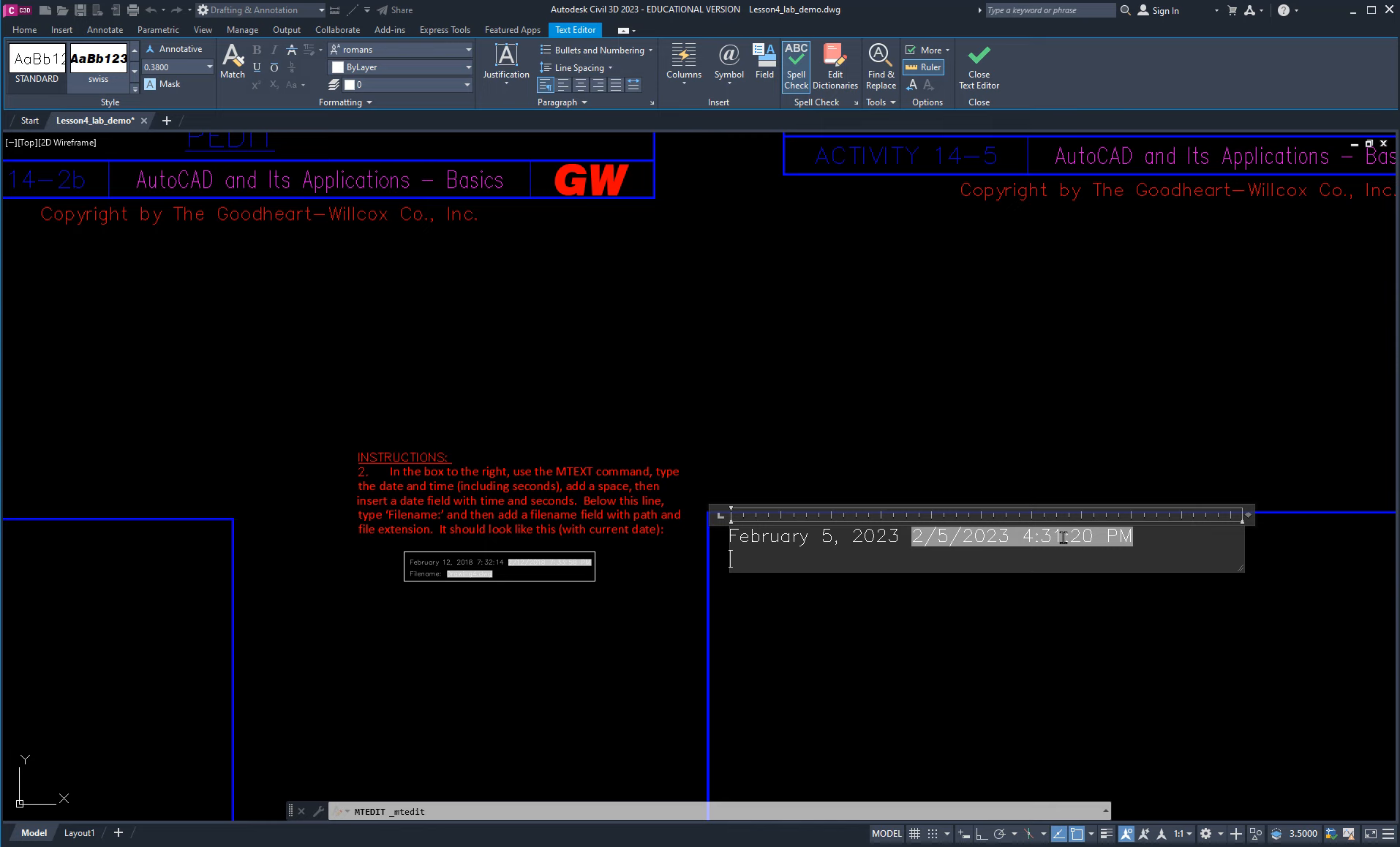
click(764, 76)
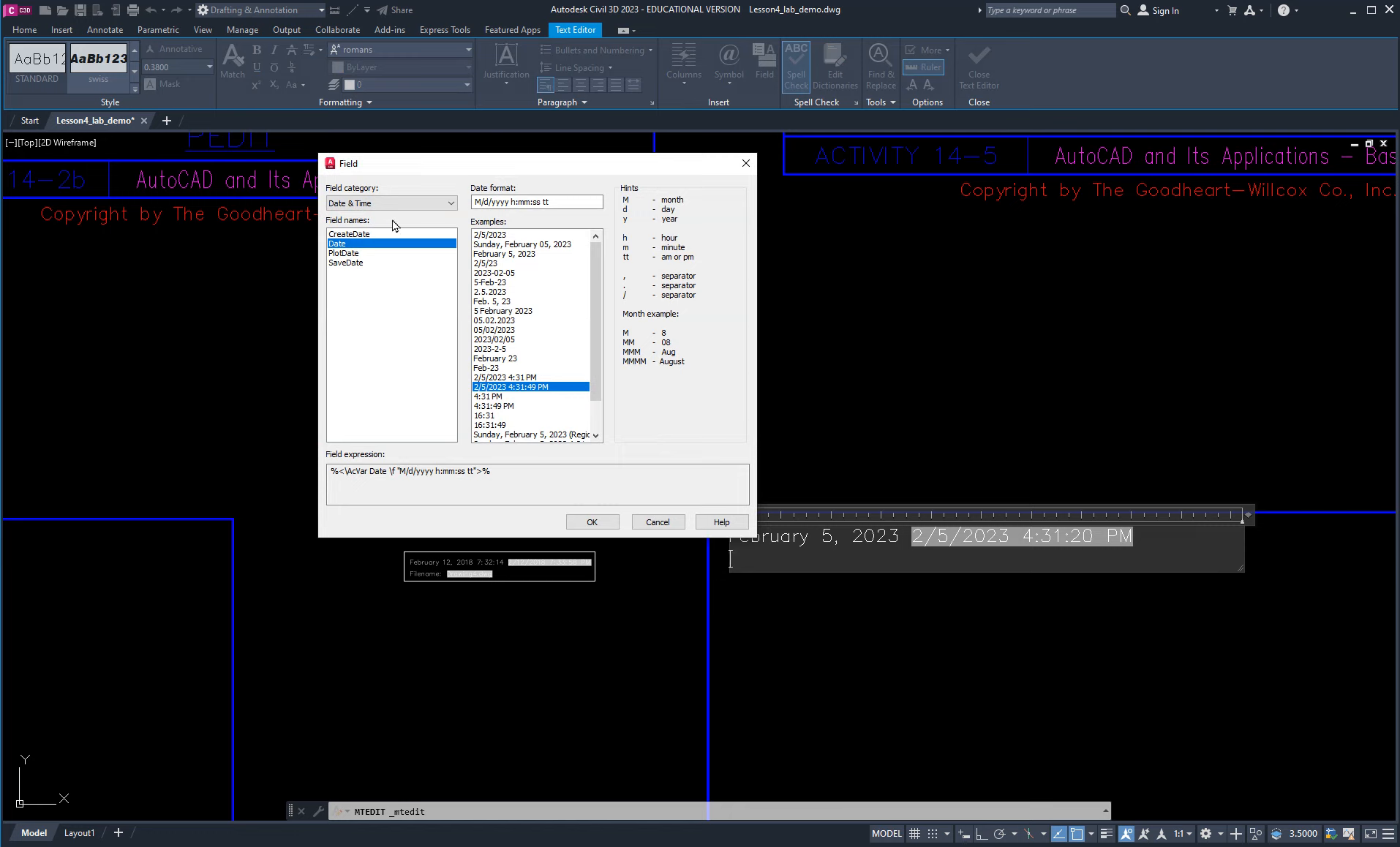
click(437, 202)
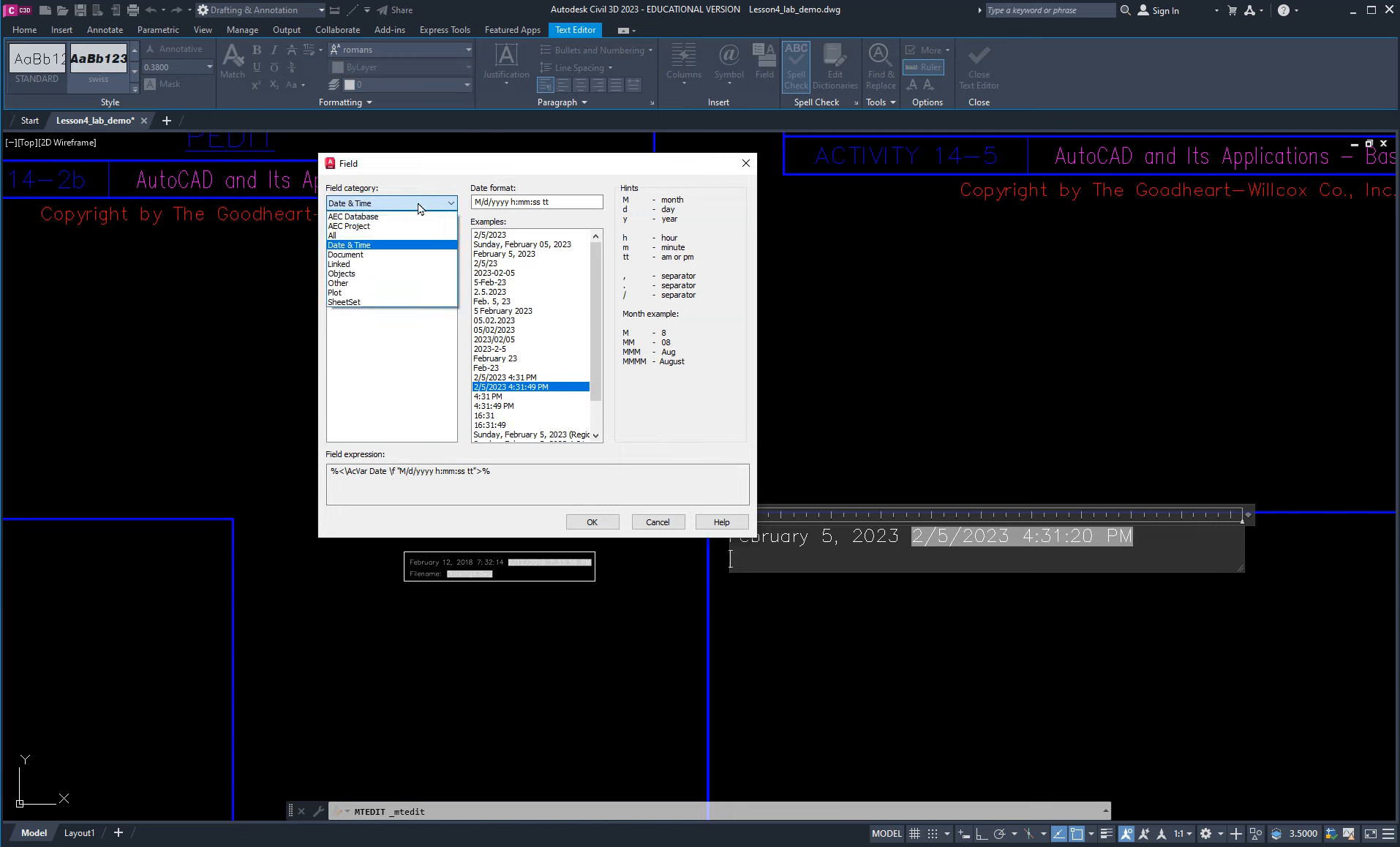
click(373, 254)
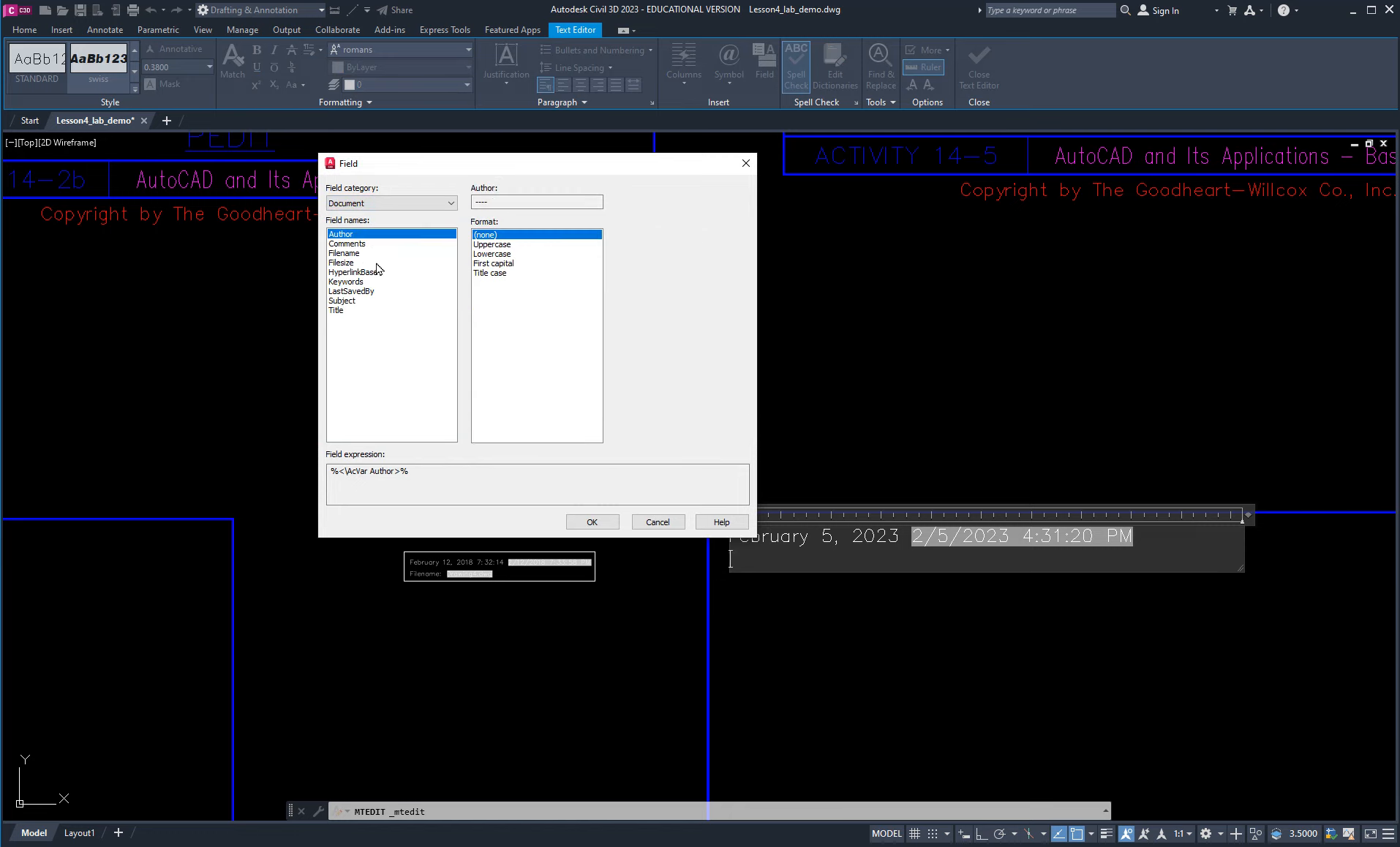
click(358, 254)
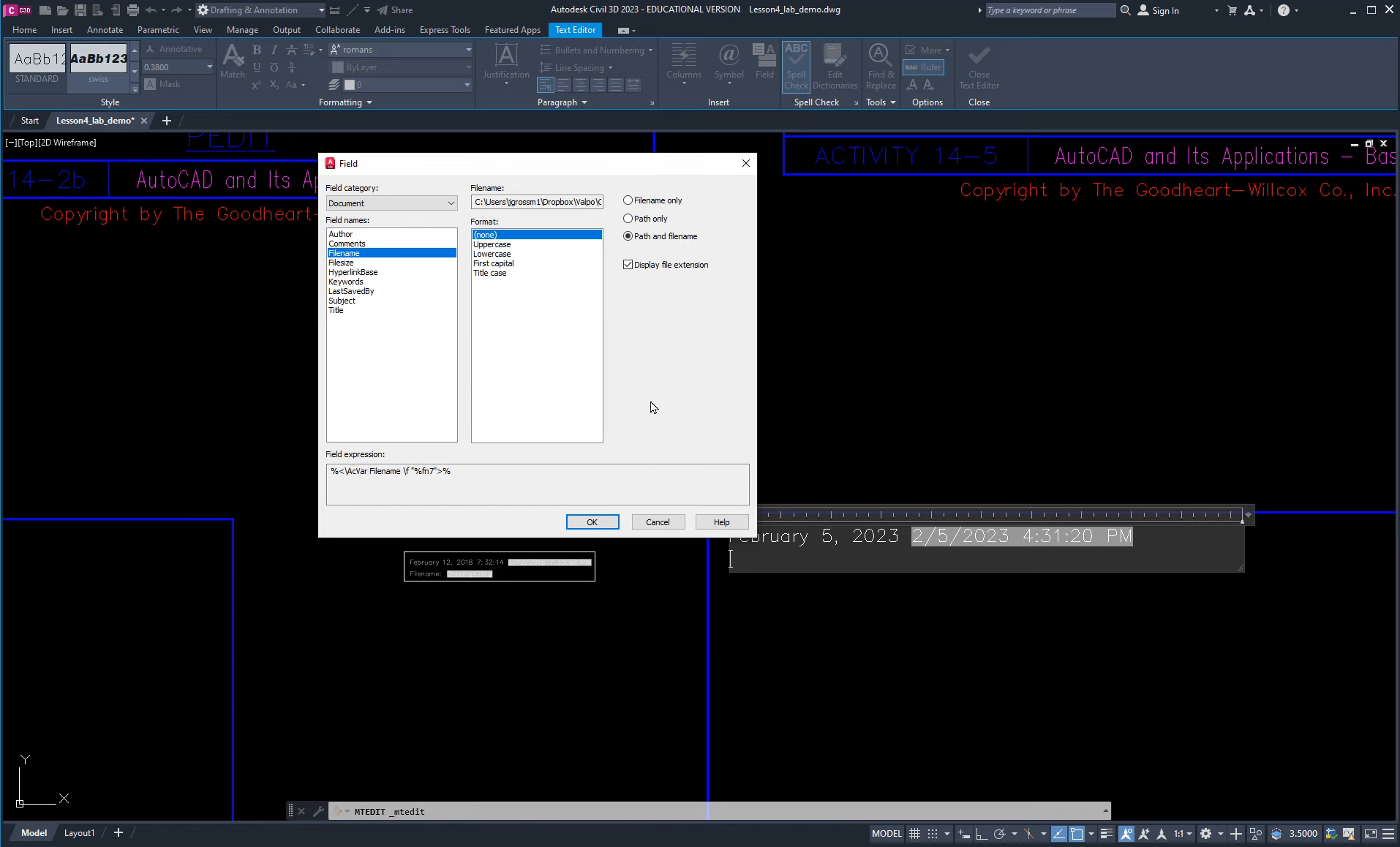
click(592, 522)
click(976, 740)
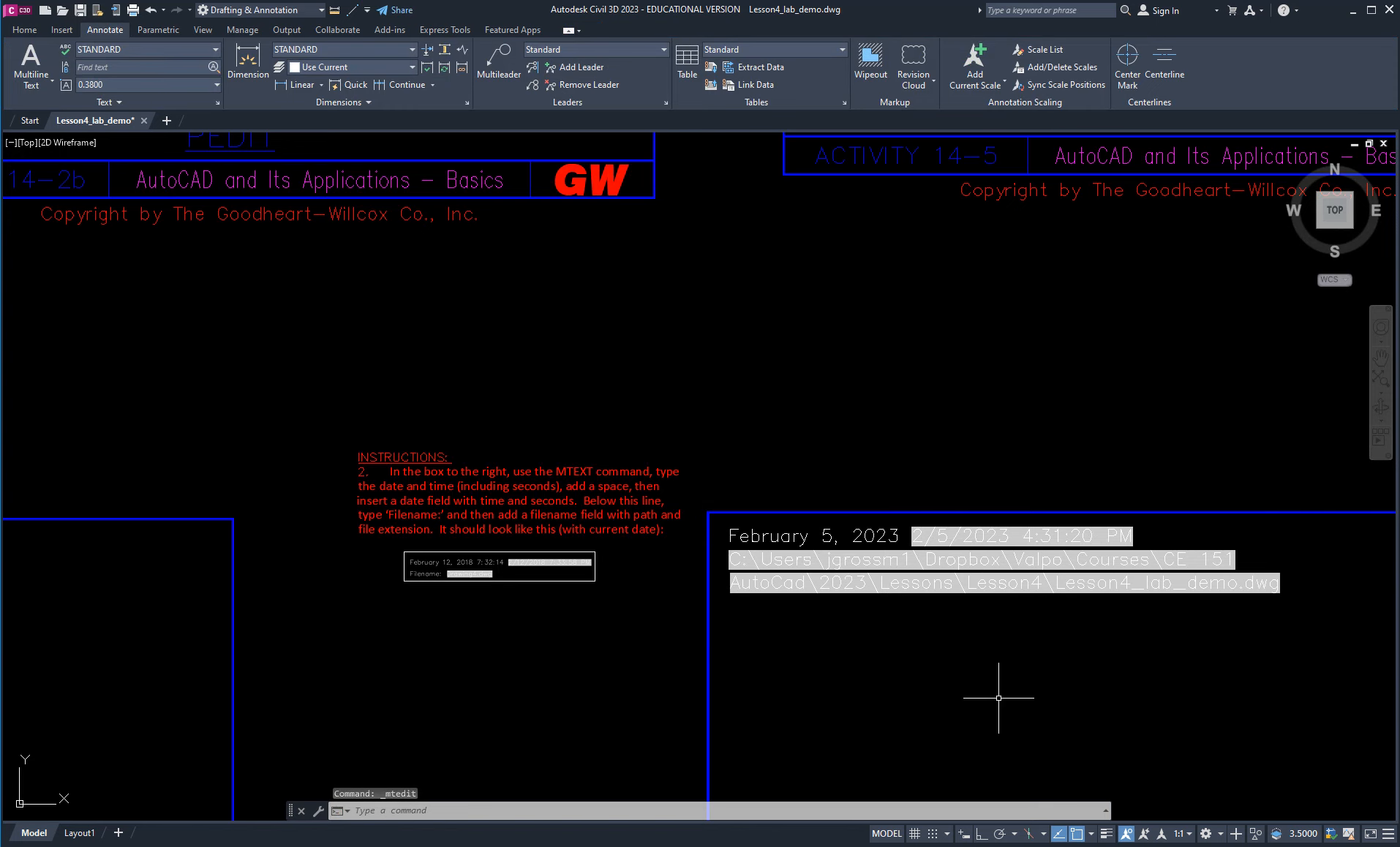
Compare the field text with the exercise 2 sample, and examine the exercise 3 instructions and its sample text styles.
scroll(460, 585, up, 5)
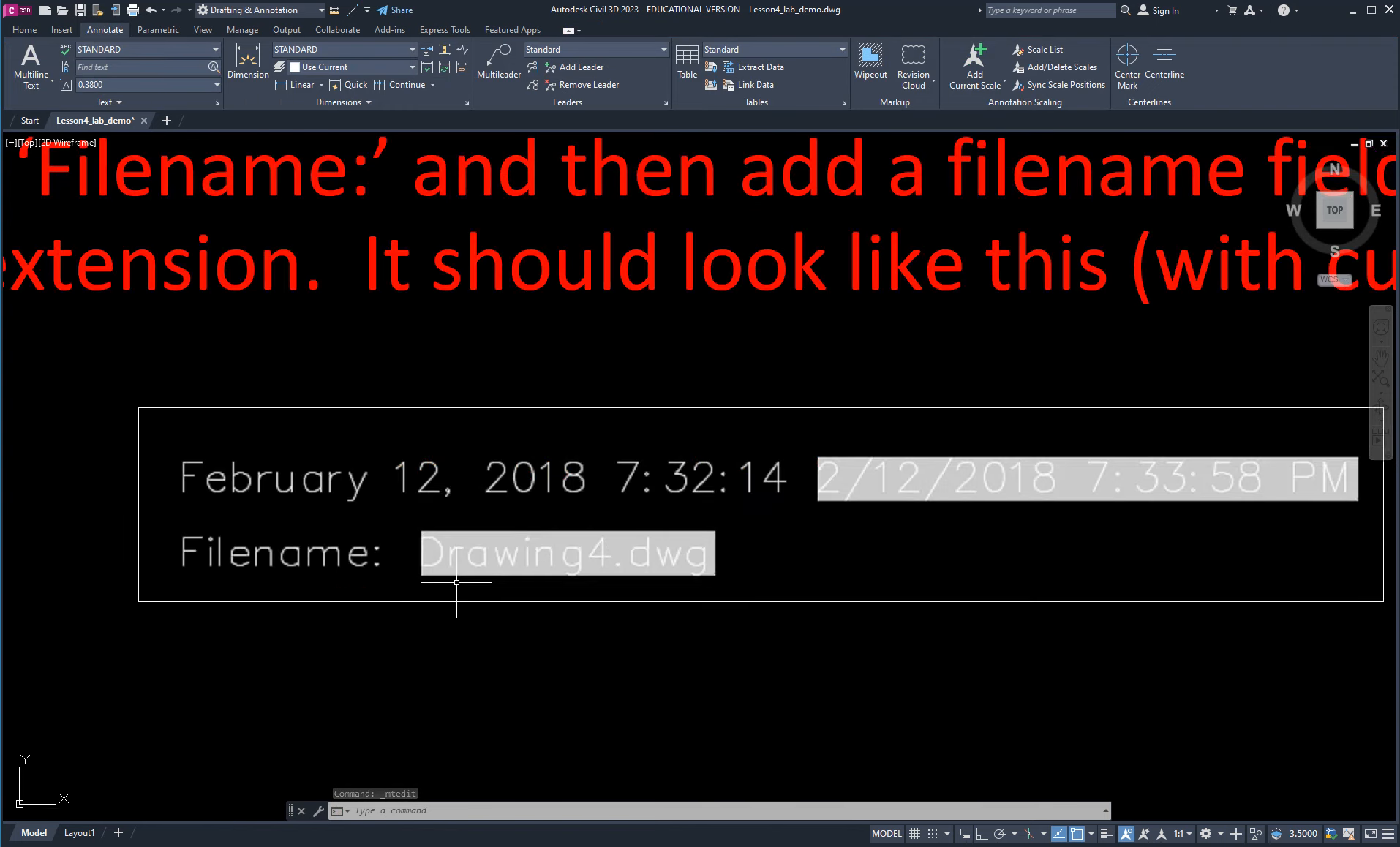
scroll(643, 561, down, 8)
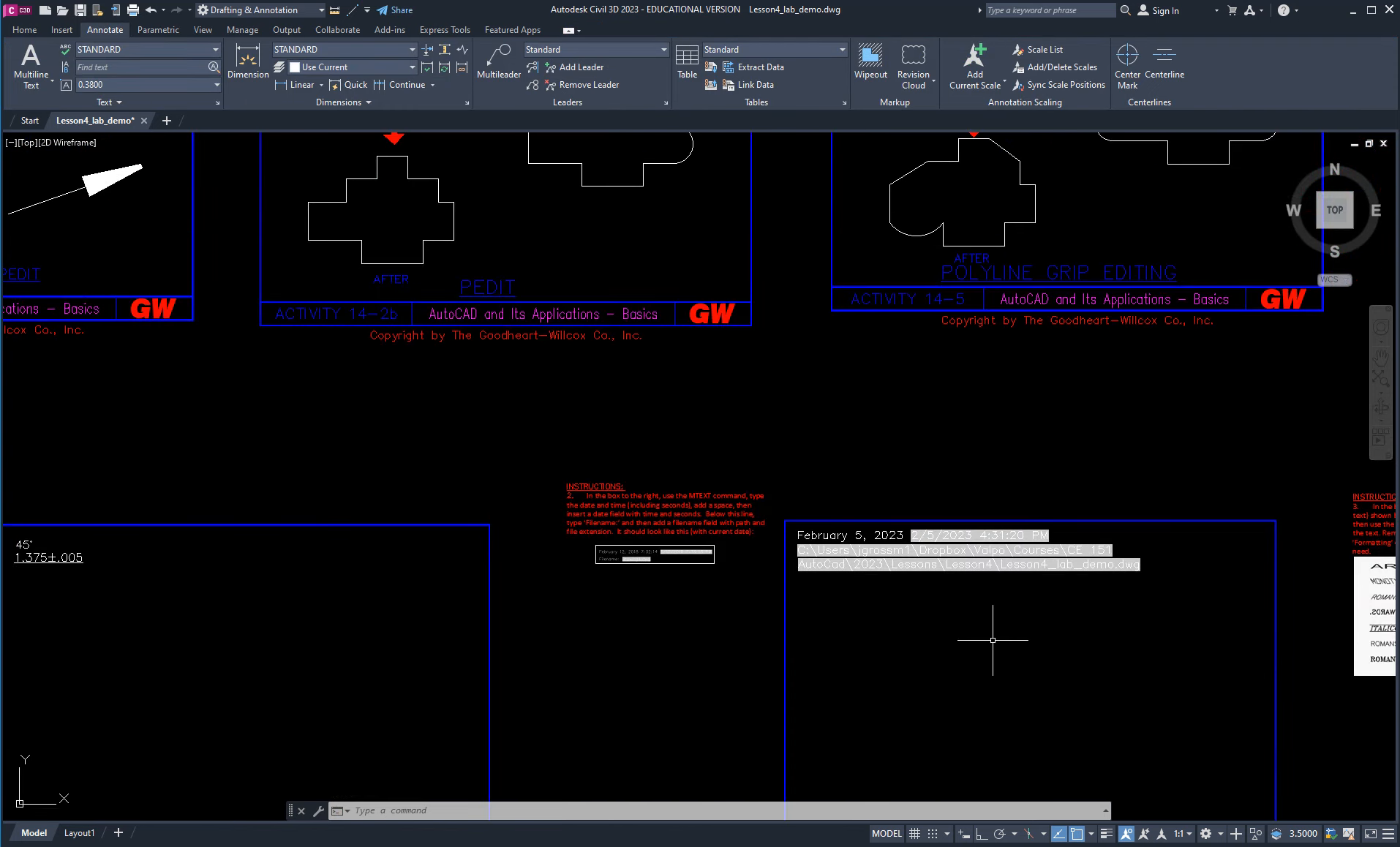
scroll(999, 575, up, 4)
scroll(1000, 578, down, 4)
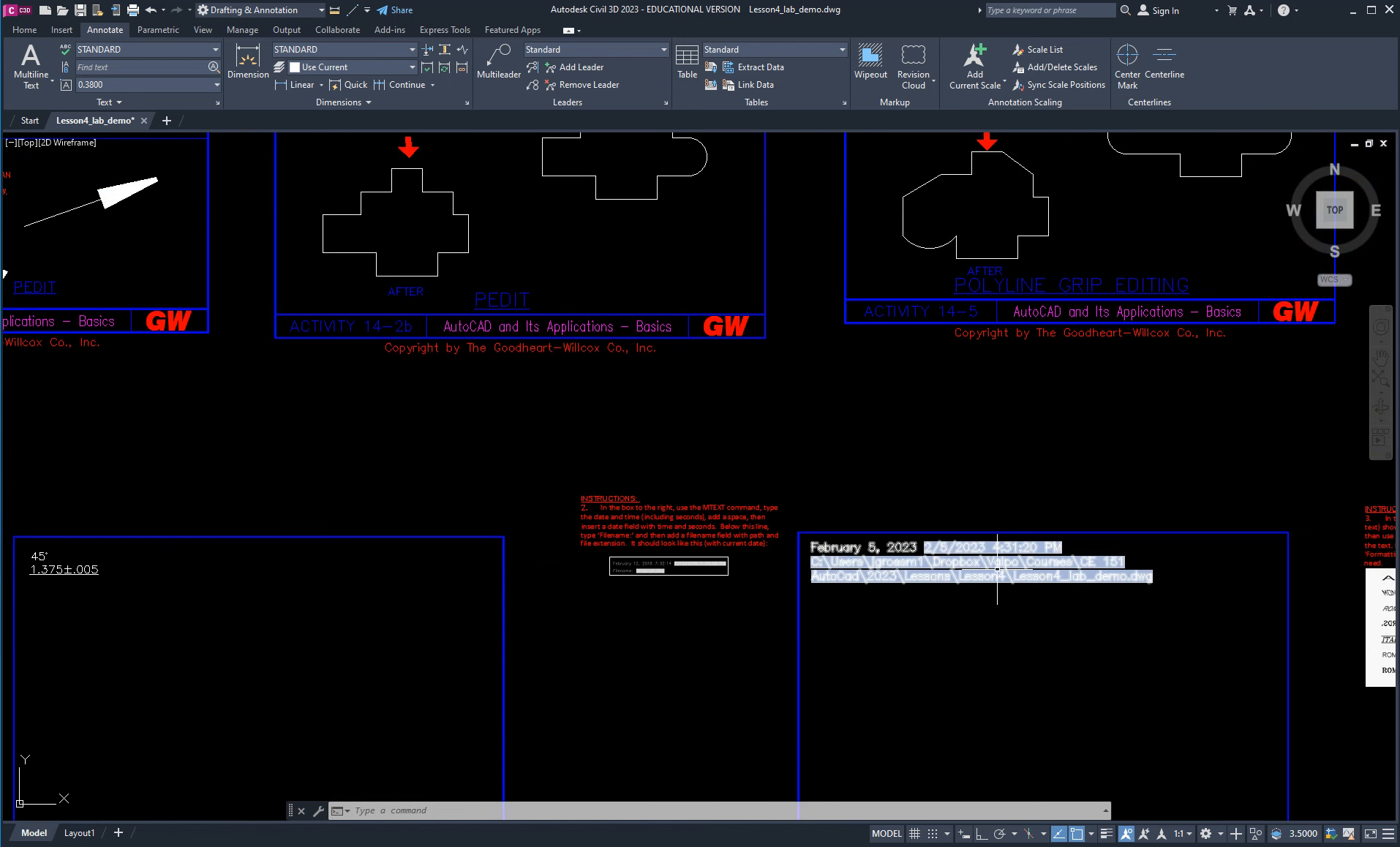
middle_drag(1171, 665, 705, 667)
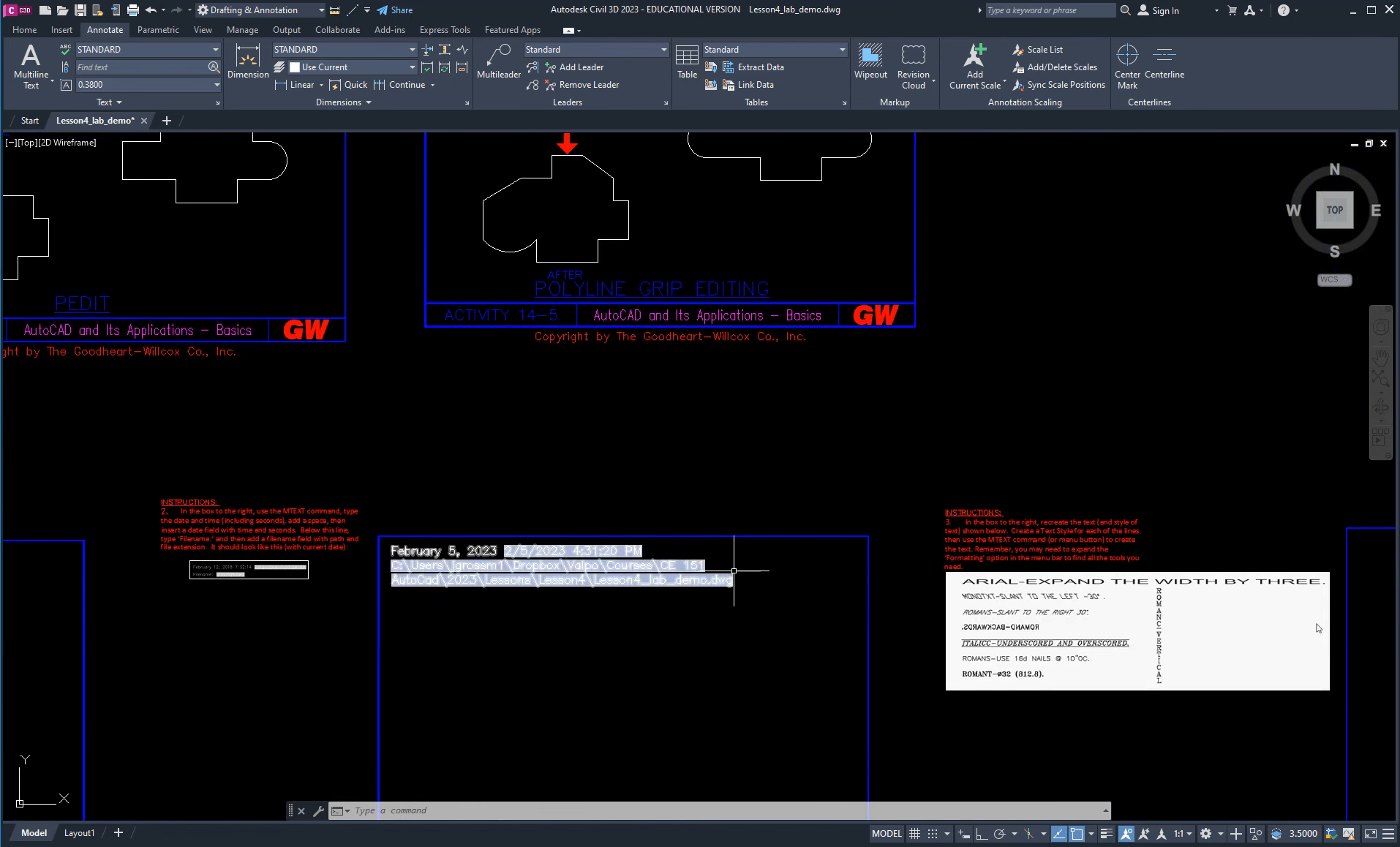
middle_drag(826, 645, 403, 579)
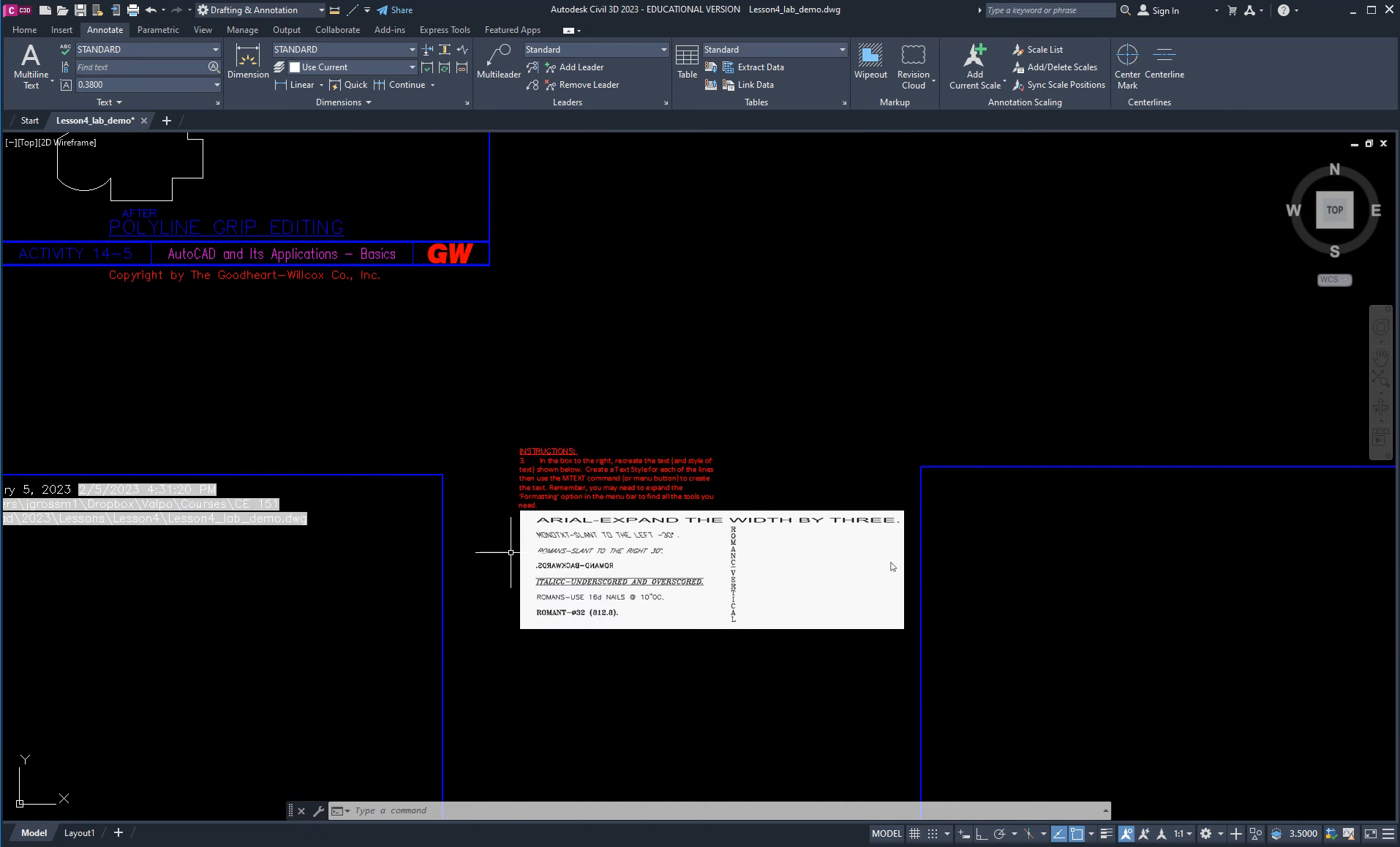
scroll(625, 554, up, 4)
scroll(776, 601, down, 3)
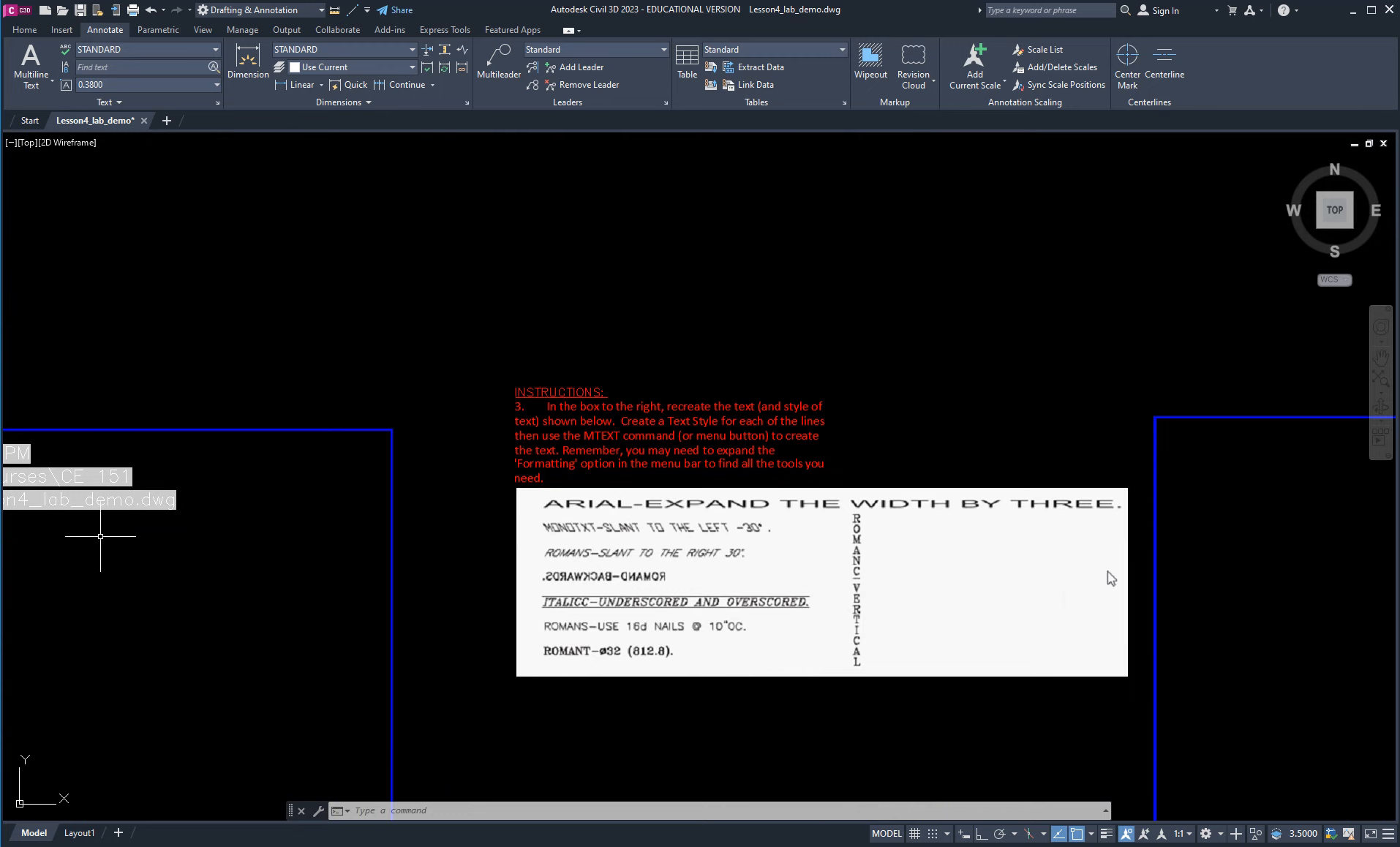
middle_drag(182, 532, 497, 561)
middle_drag(147, 594, 369, 609)
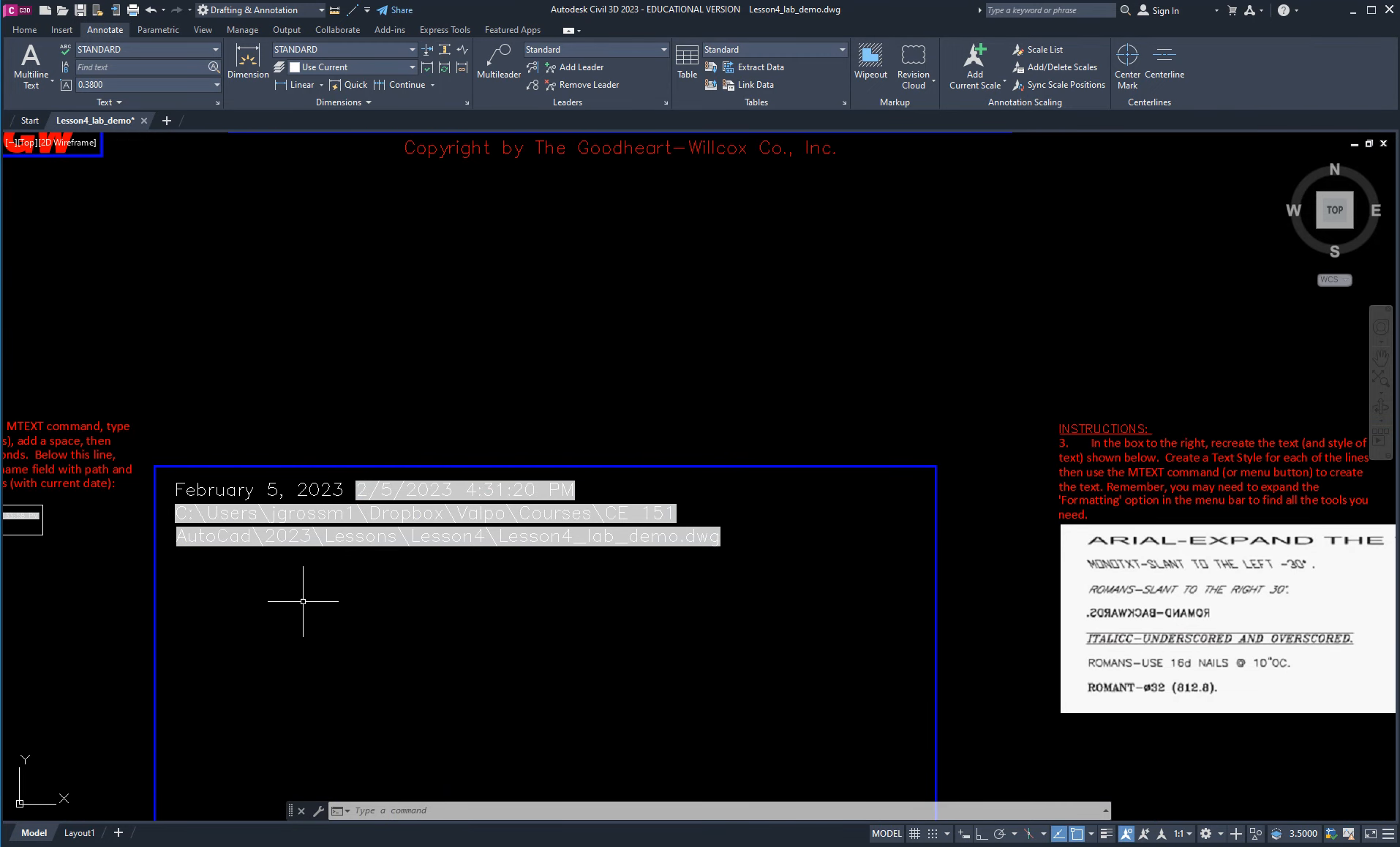
mouse_move(753, 598)
middle_down()
mouse_move(693, 612)
mouse_move(433, 568)
middle_up()
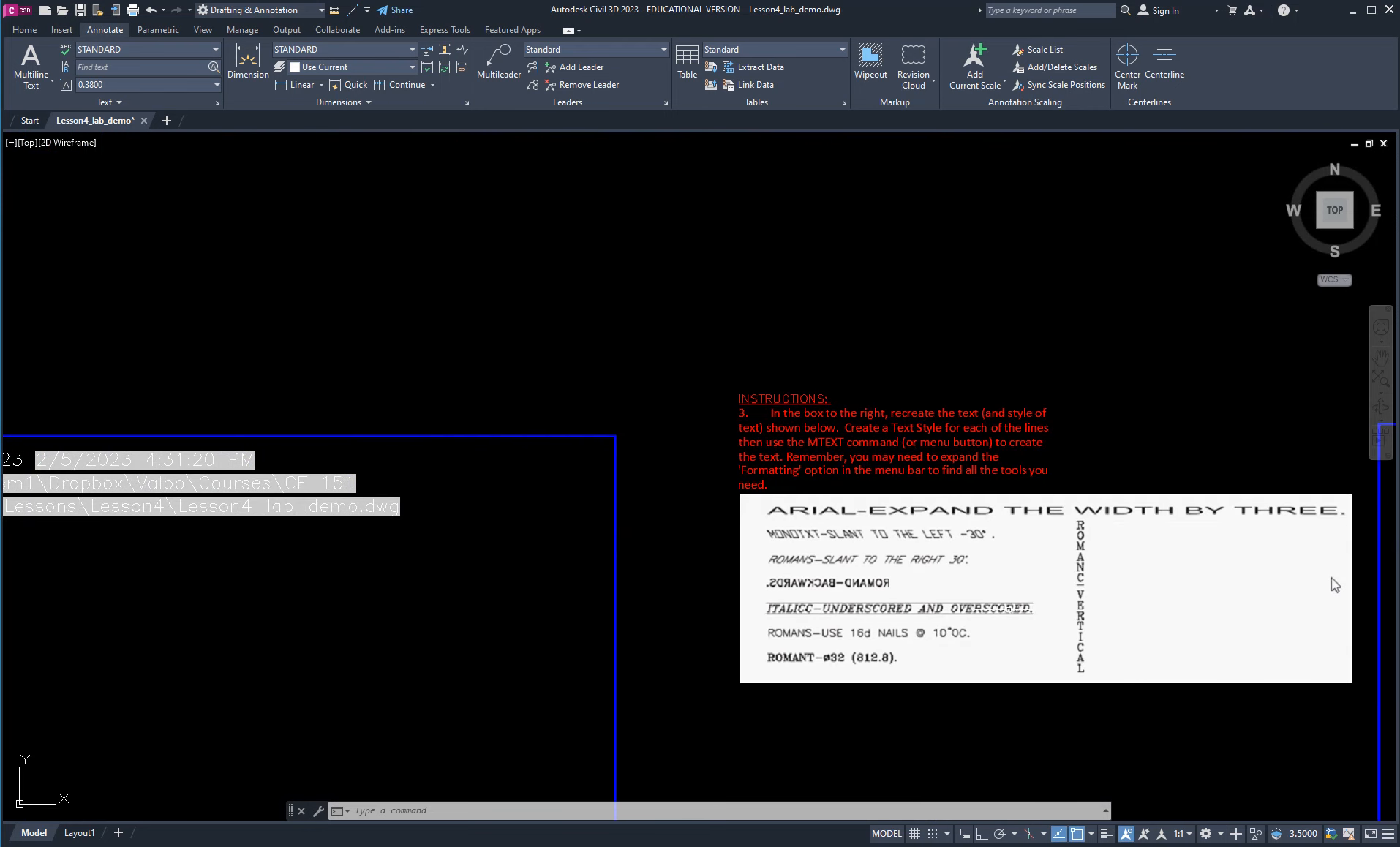
middle_drag(1332, 578, 988, 585)
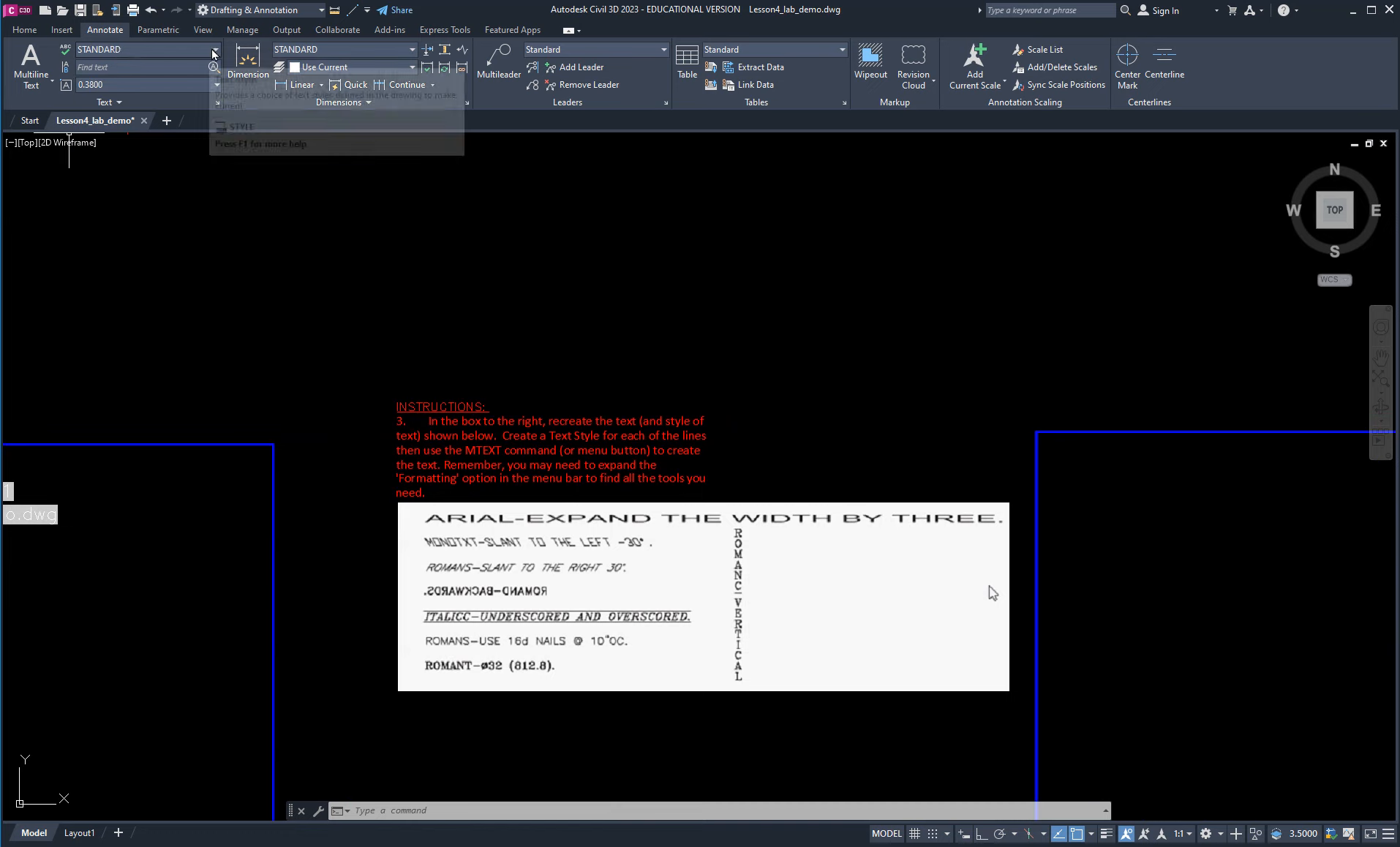
Create a new text style named Arial in the Text Style dialog.
click(125, 51)
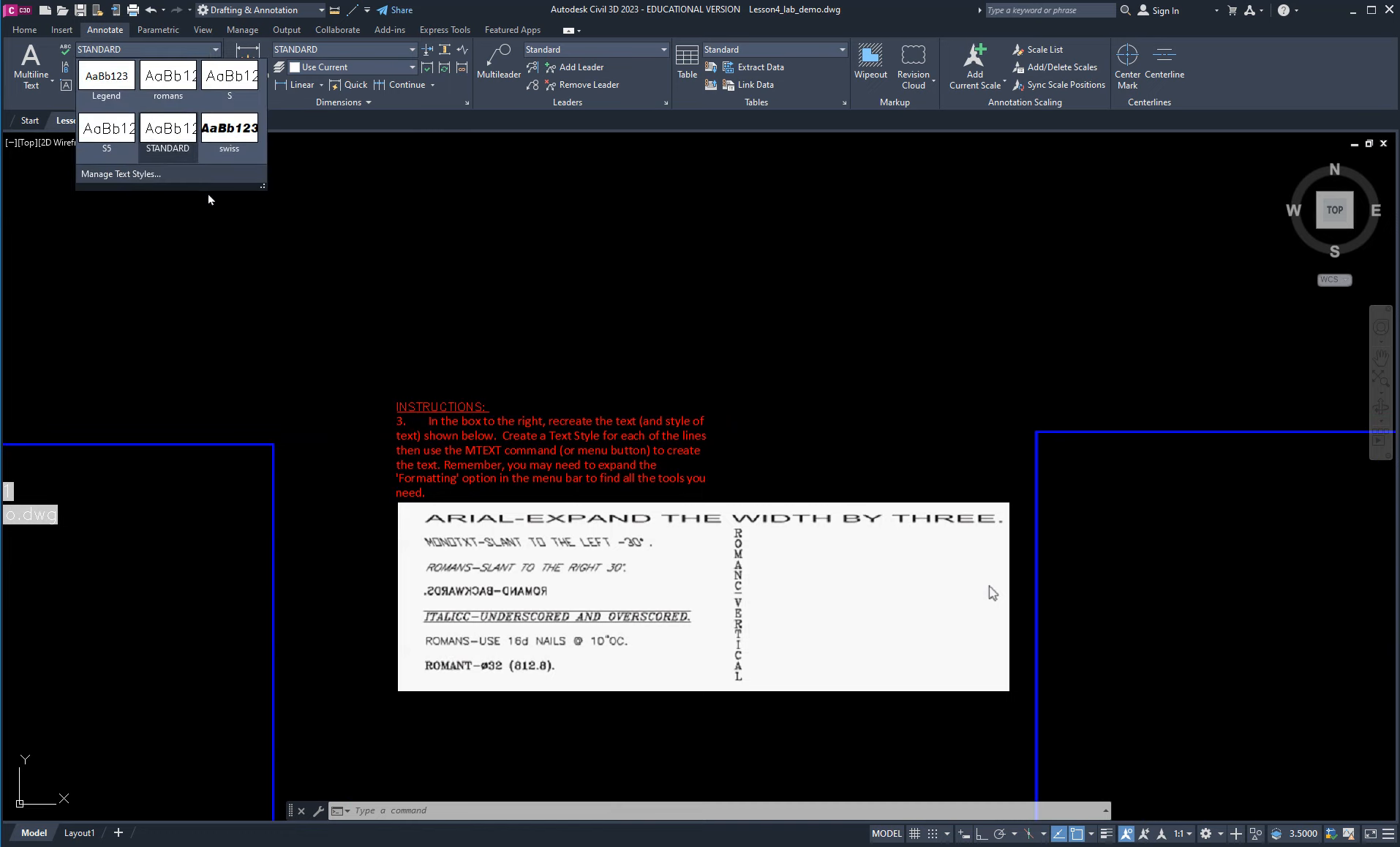
click(120, 174)
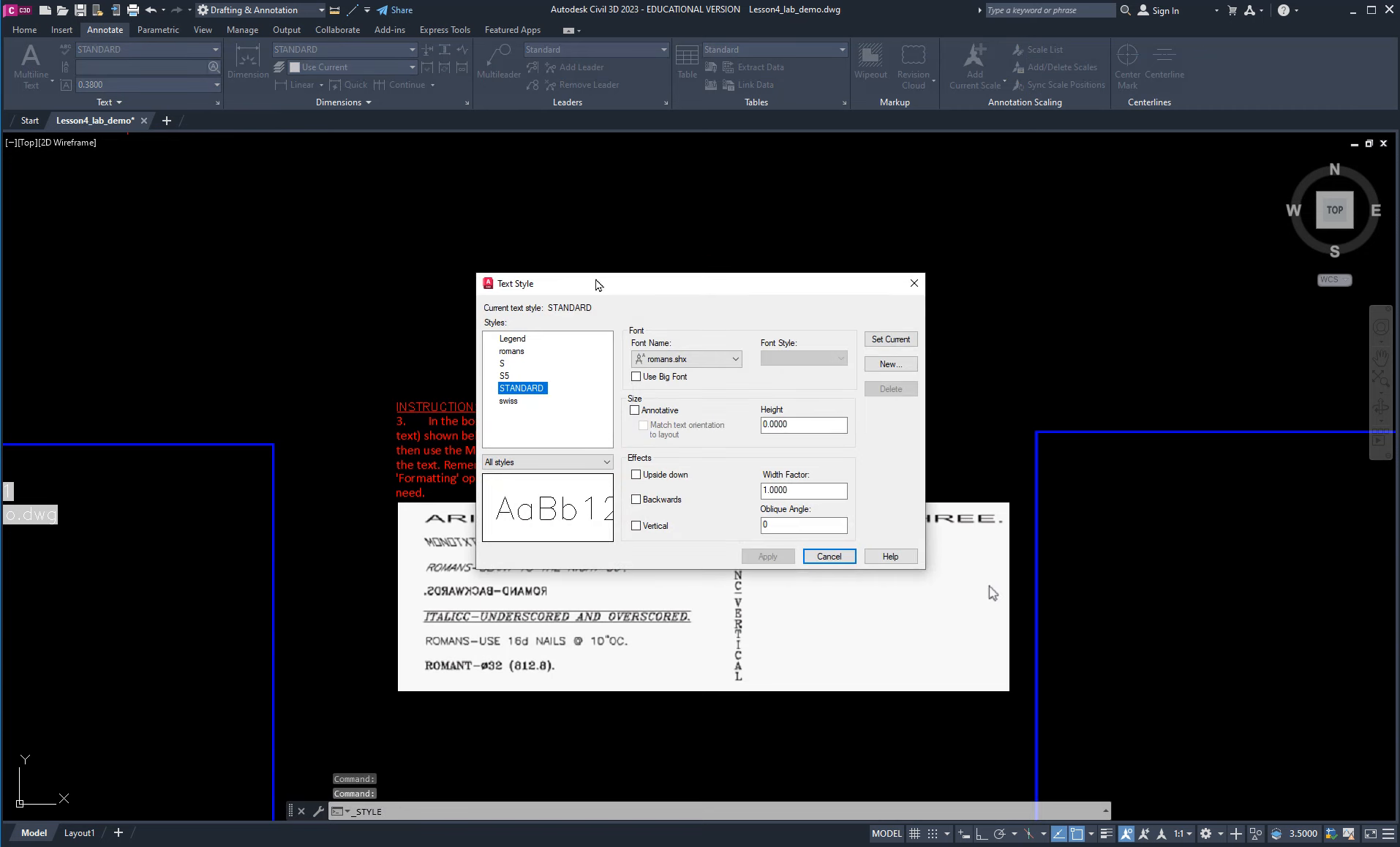
drag(596, 284, 566, 190)
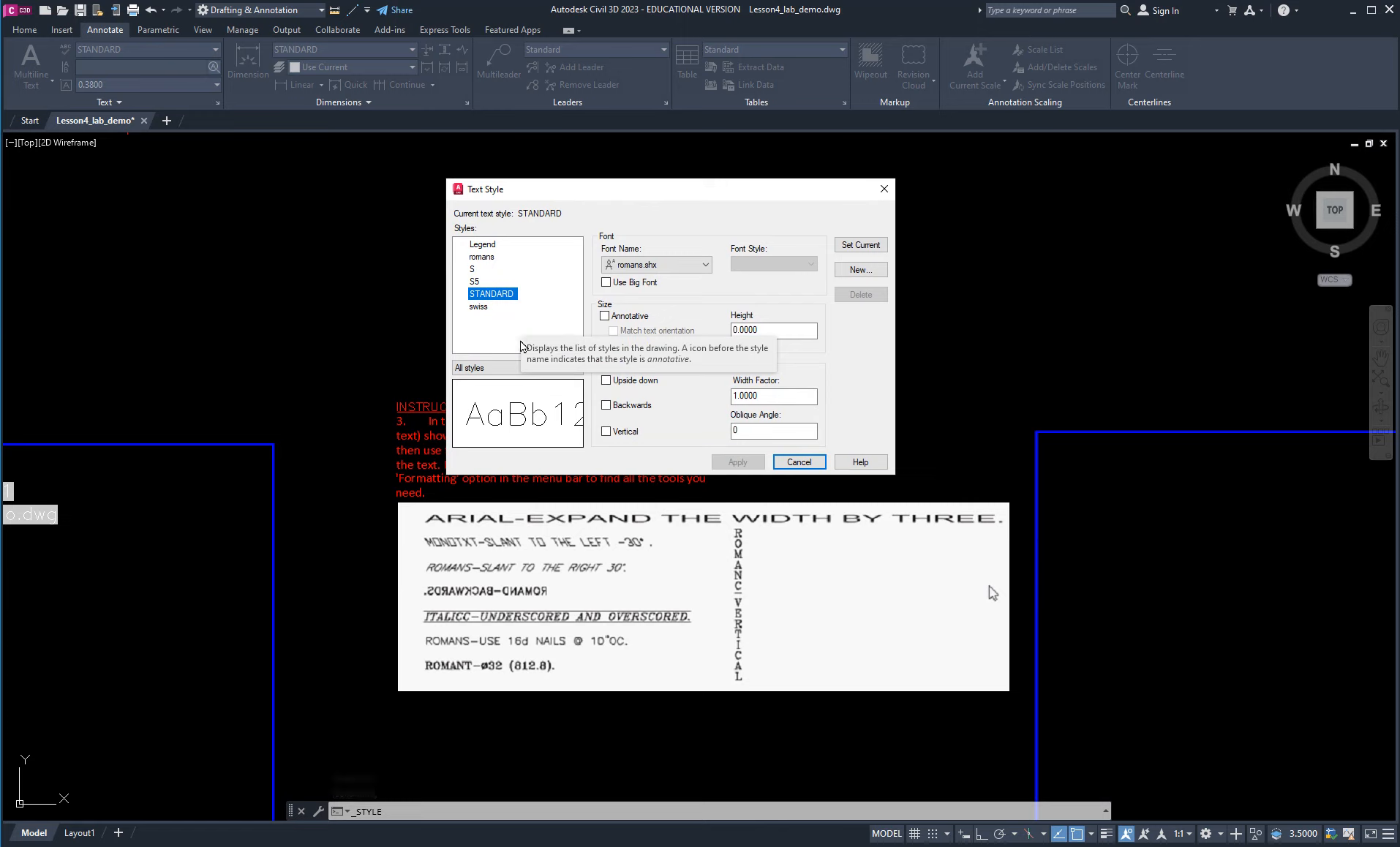
click(861, 270)
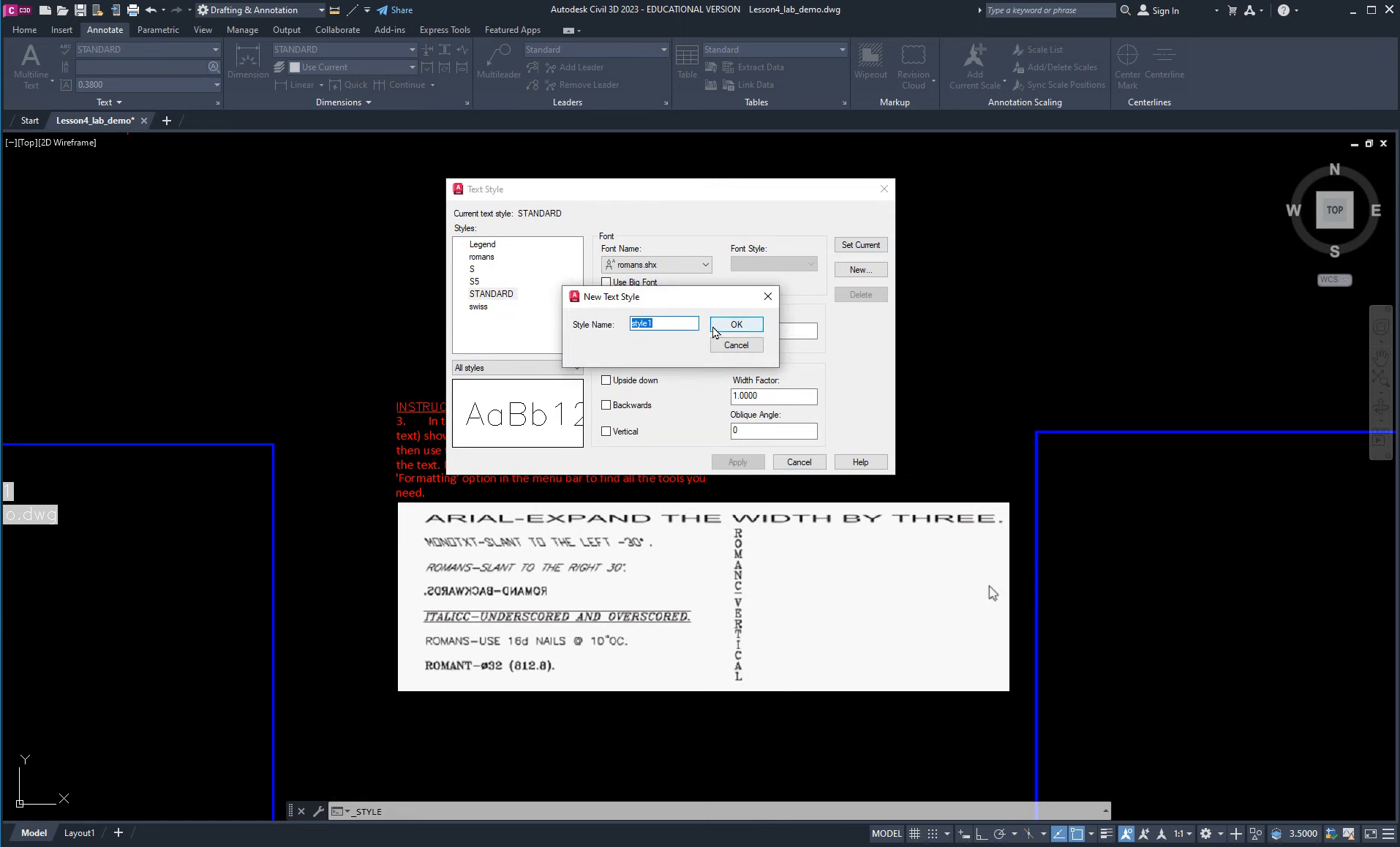
text(Arial)
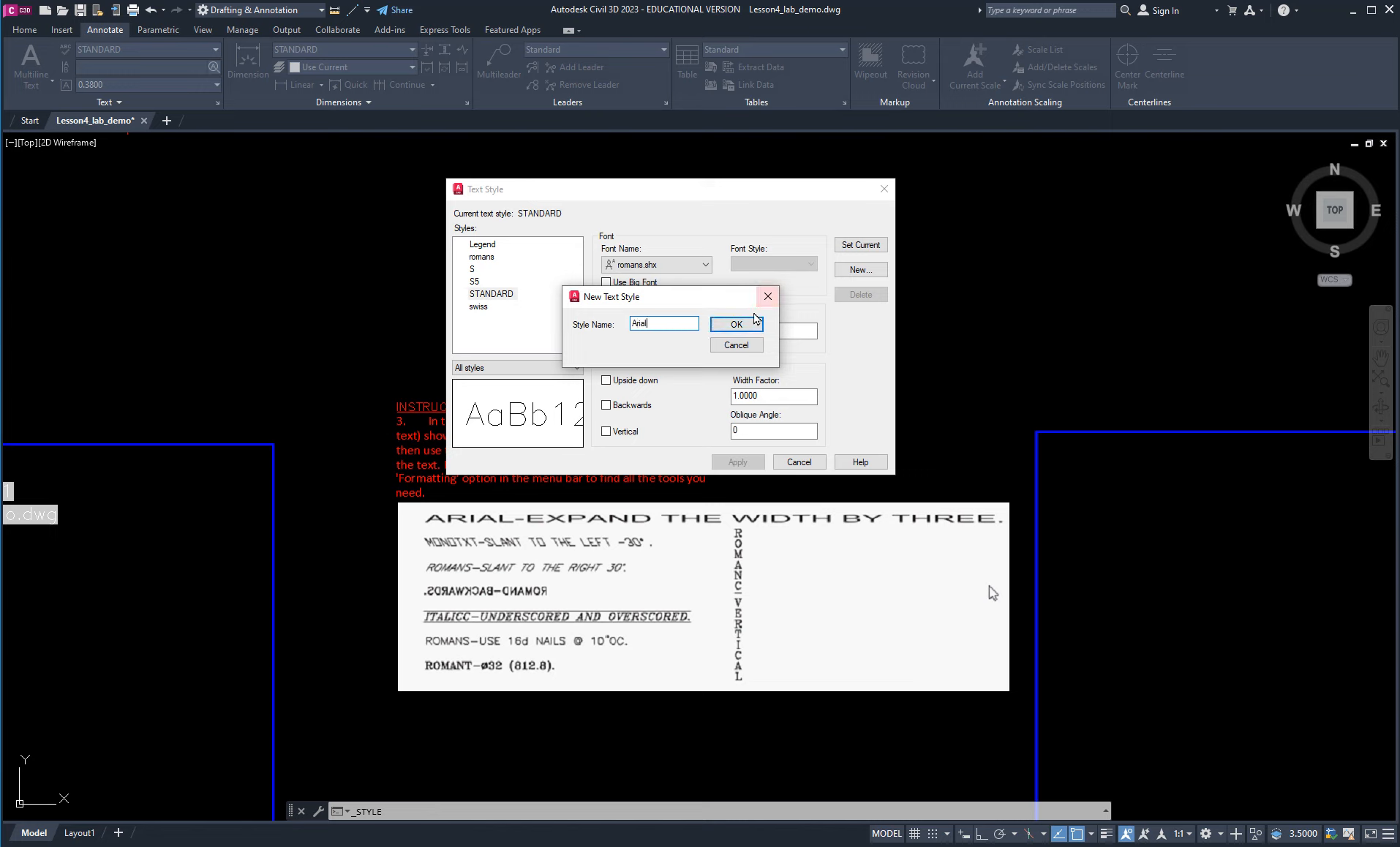
click(737, 325)
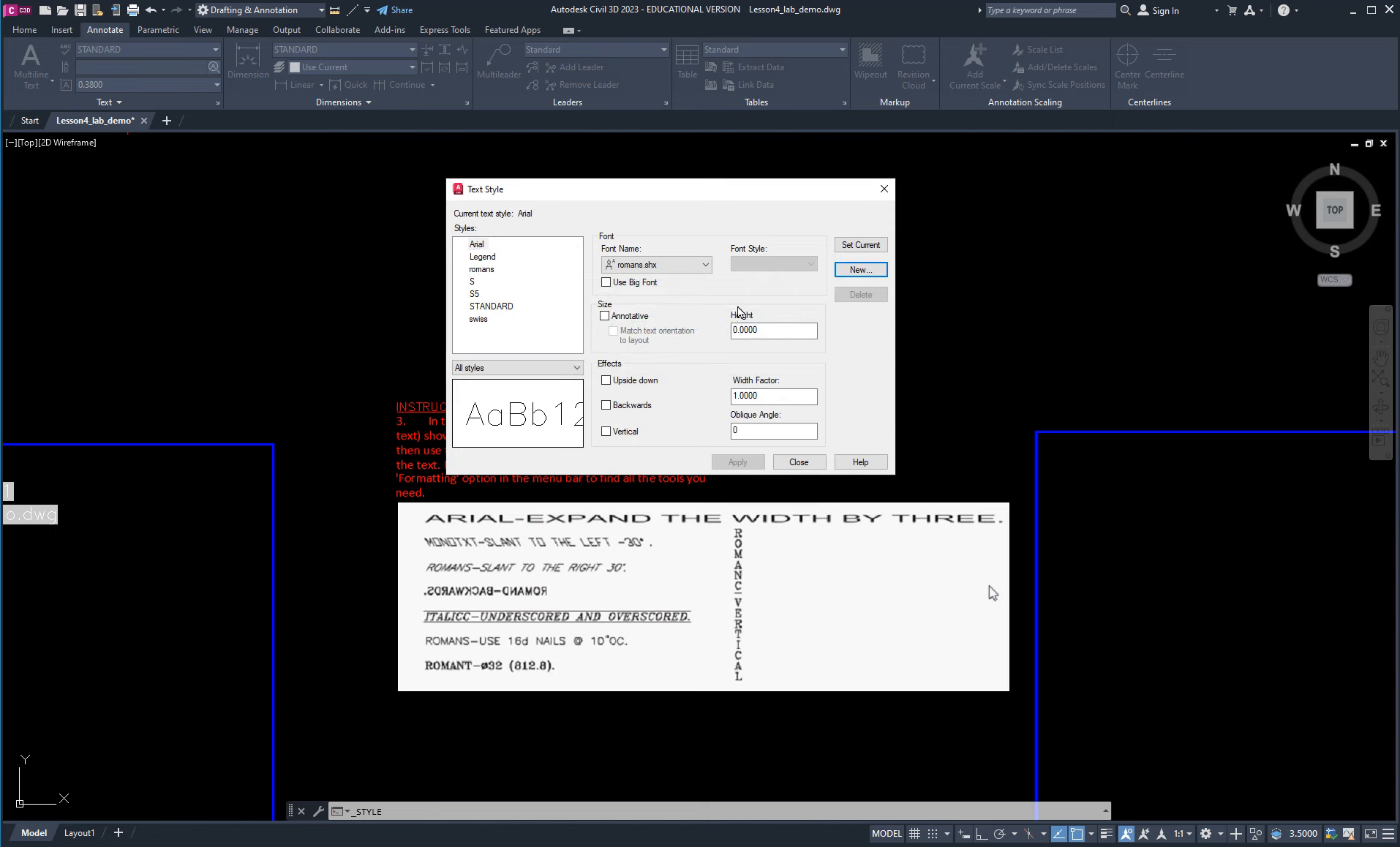
Set the font of the Arial text style to Arial.
click(691, 268)
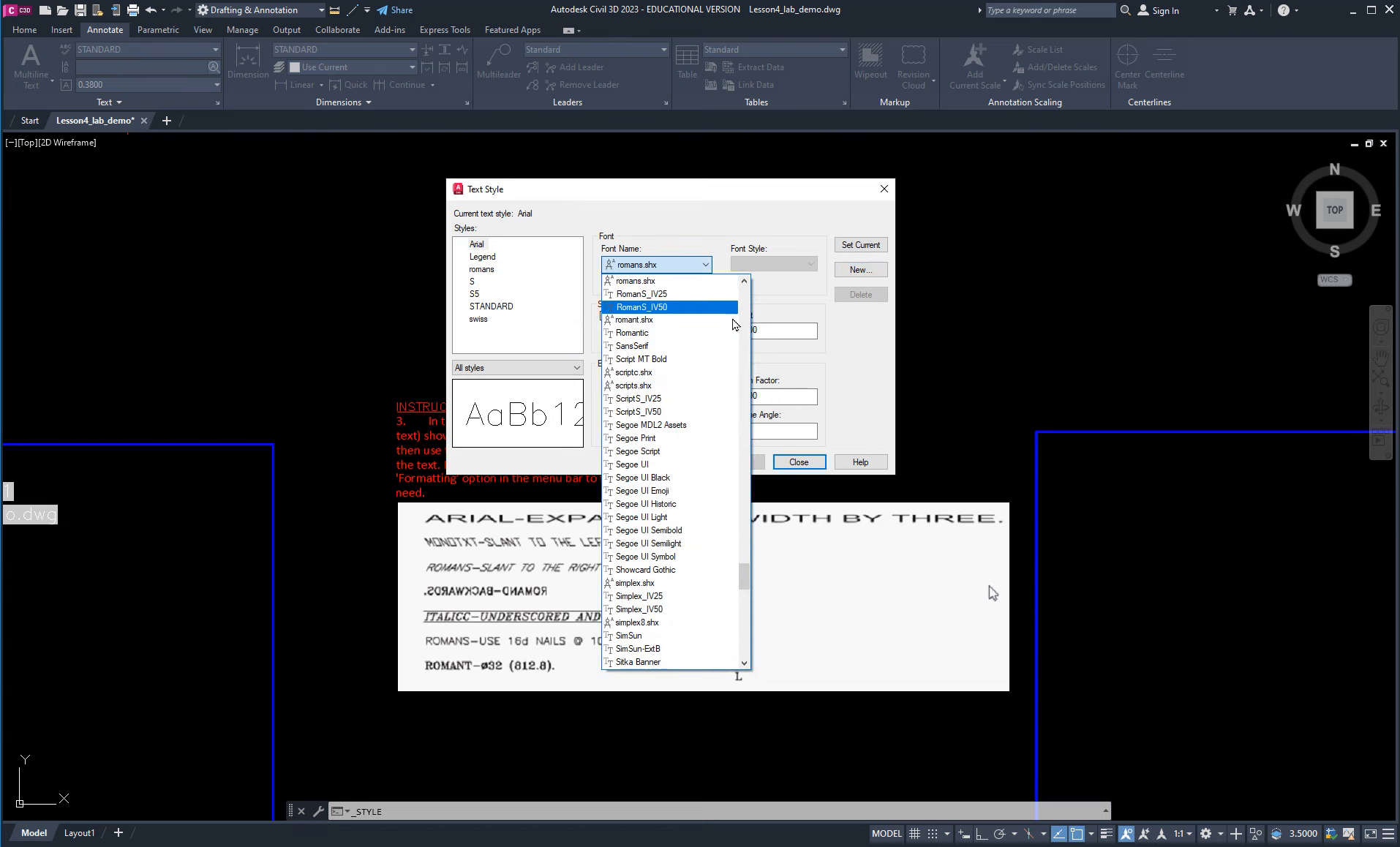
drag(744, 581, 748, 322)
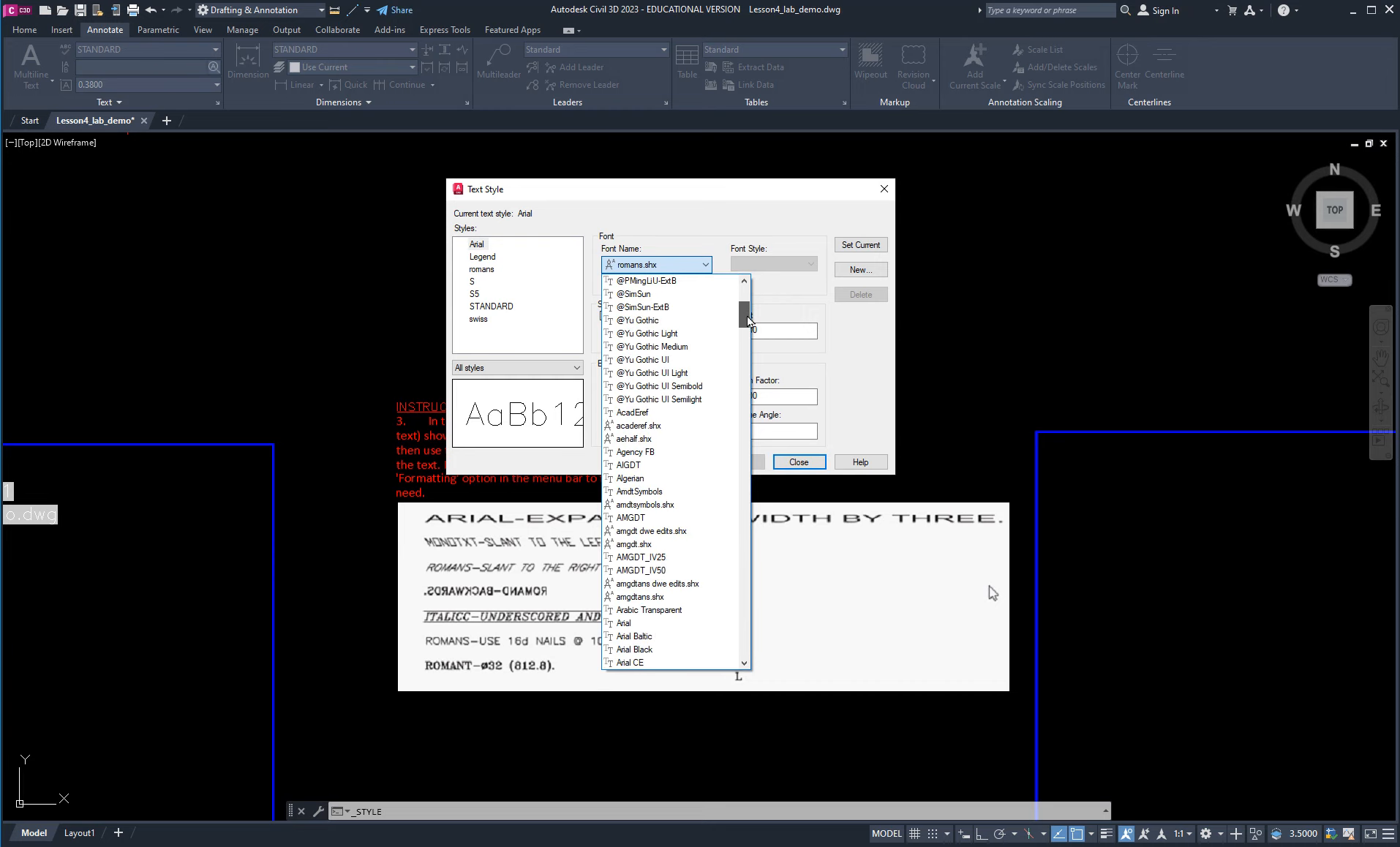
drag(746, 316, 747, 324)
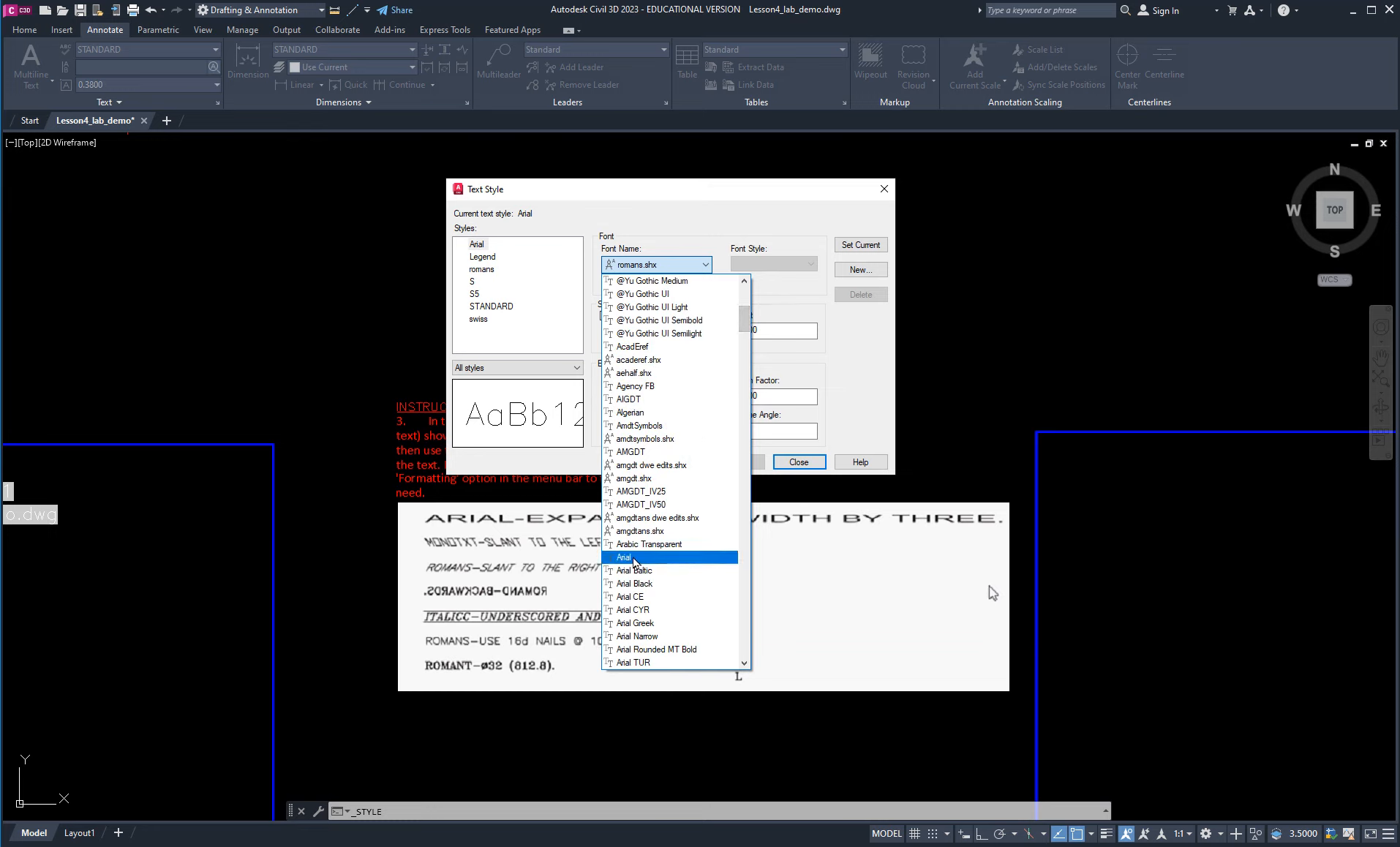
click(635, 557)
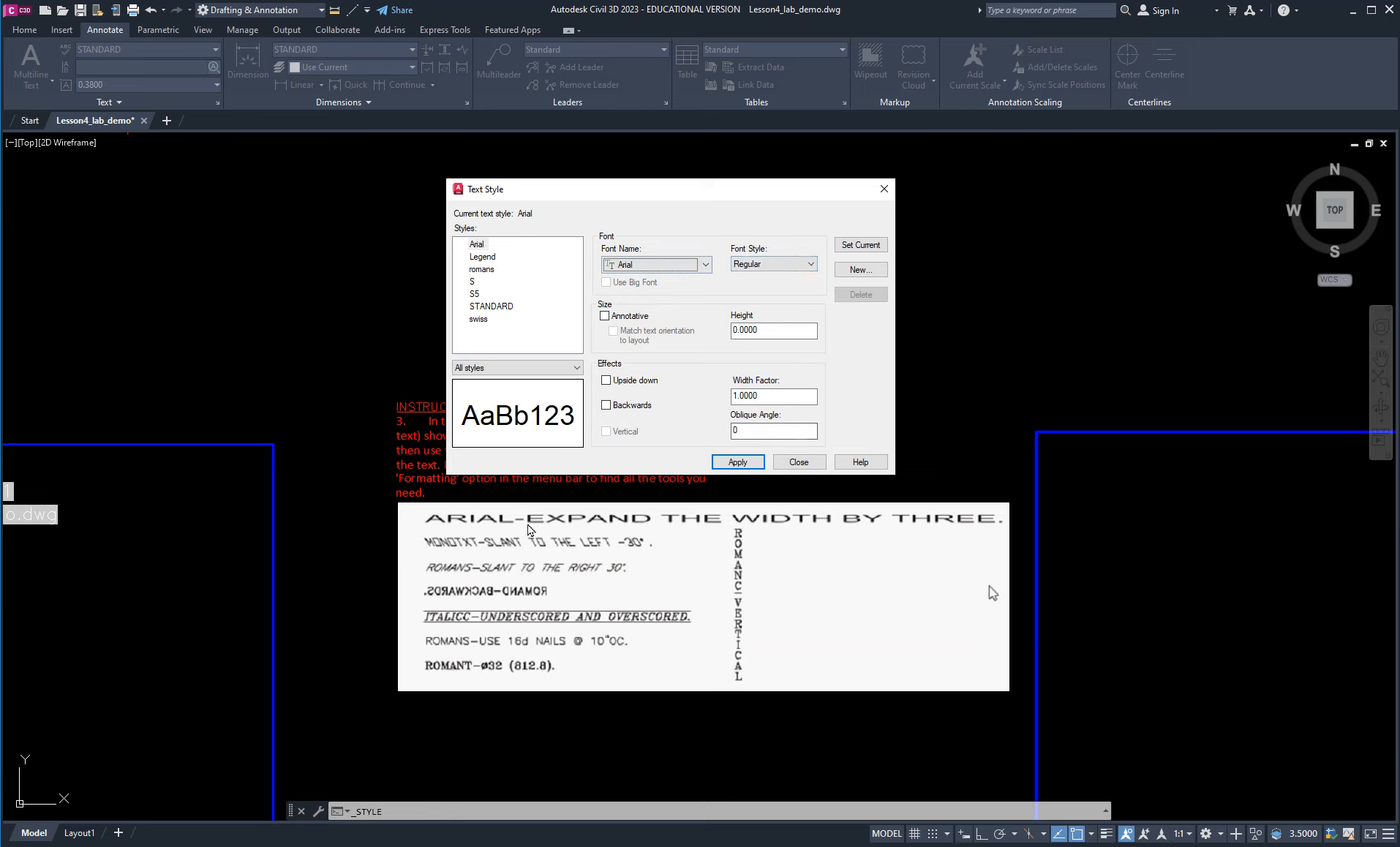
Set the Arial text style's width factor to 3 and its text height to 0.35.
double_click(776, 395)
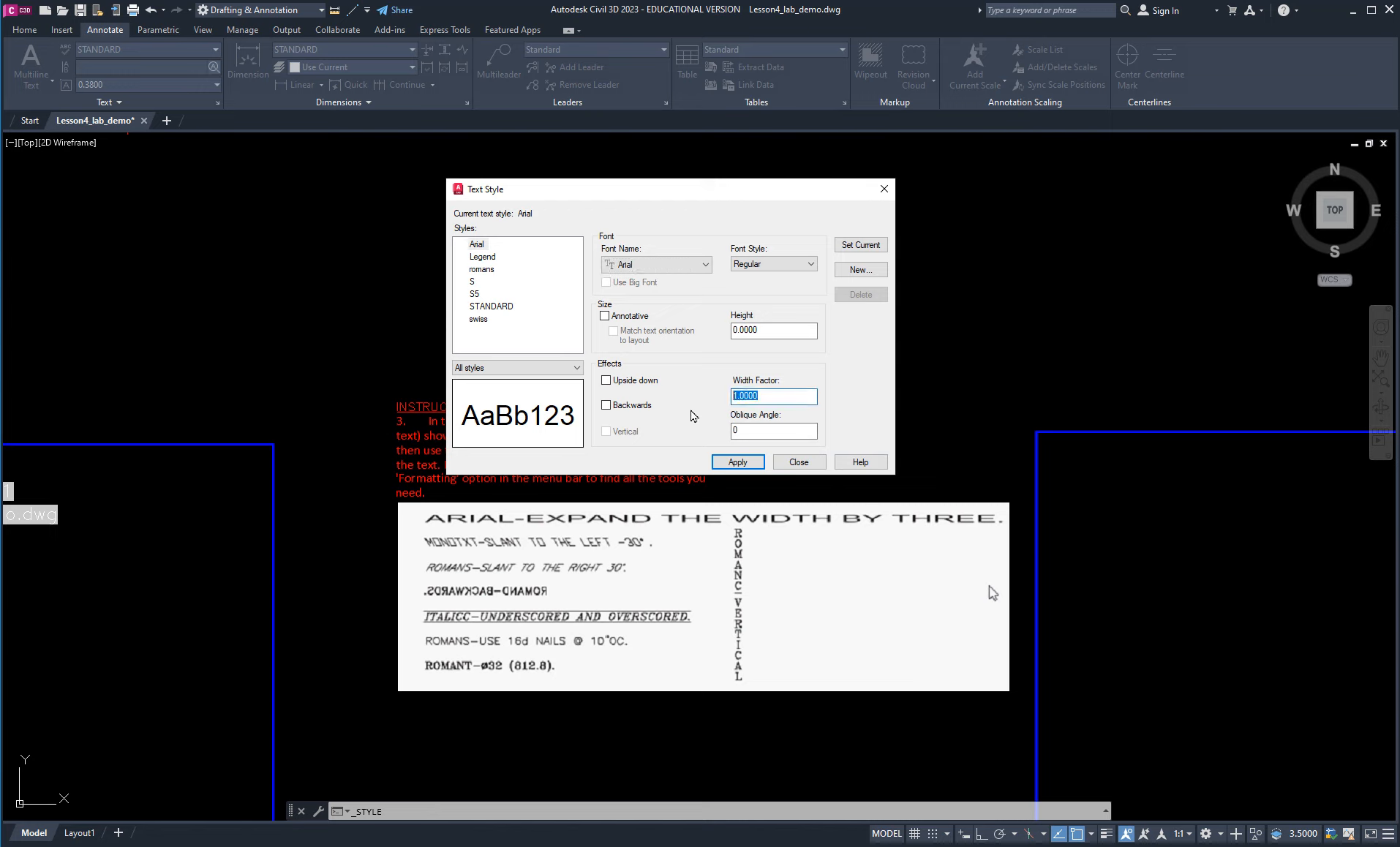
text(3)
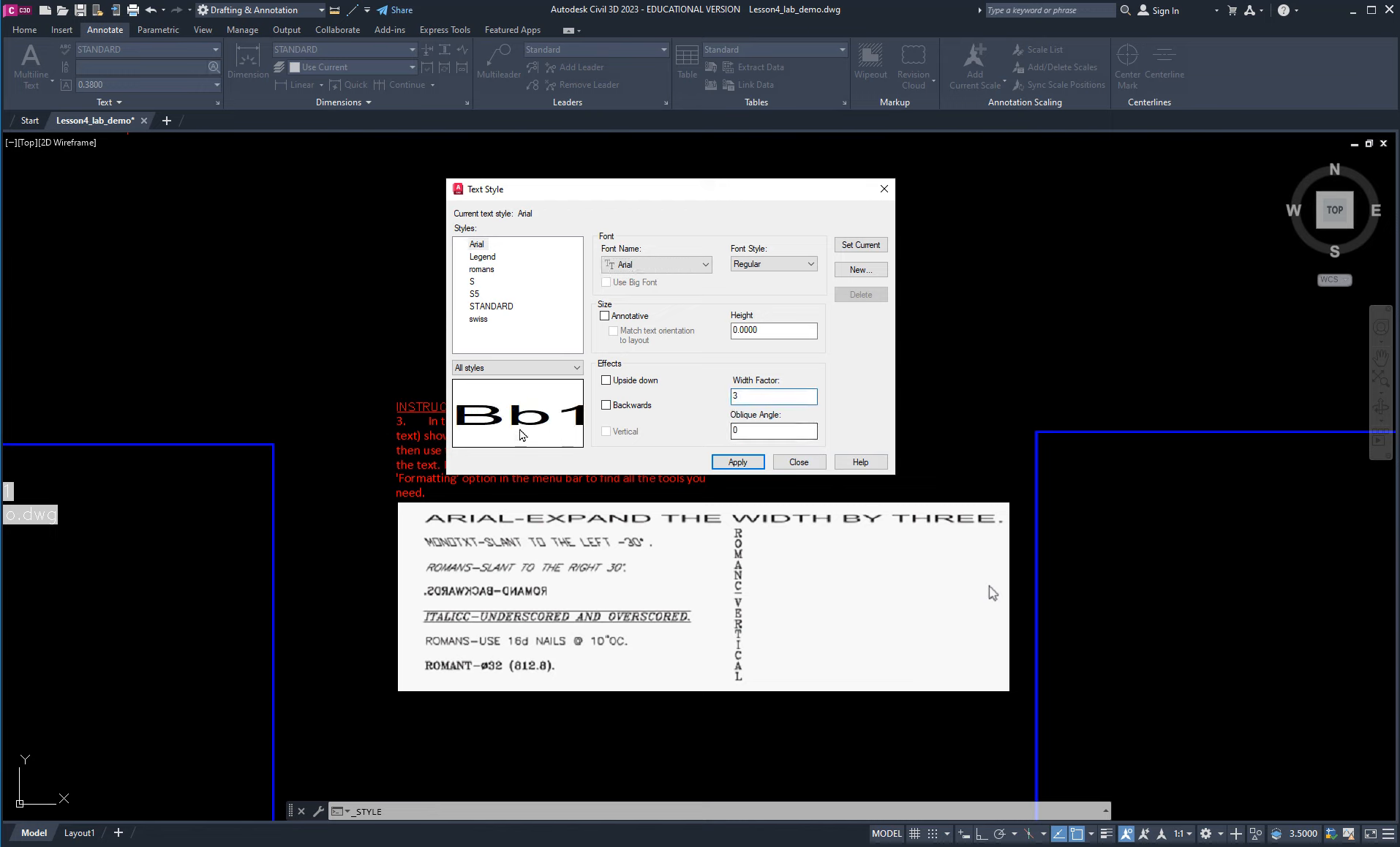
click(774, 431)
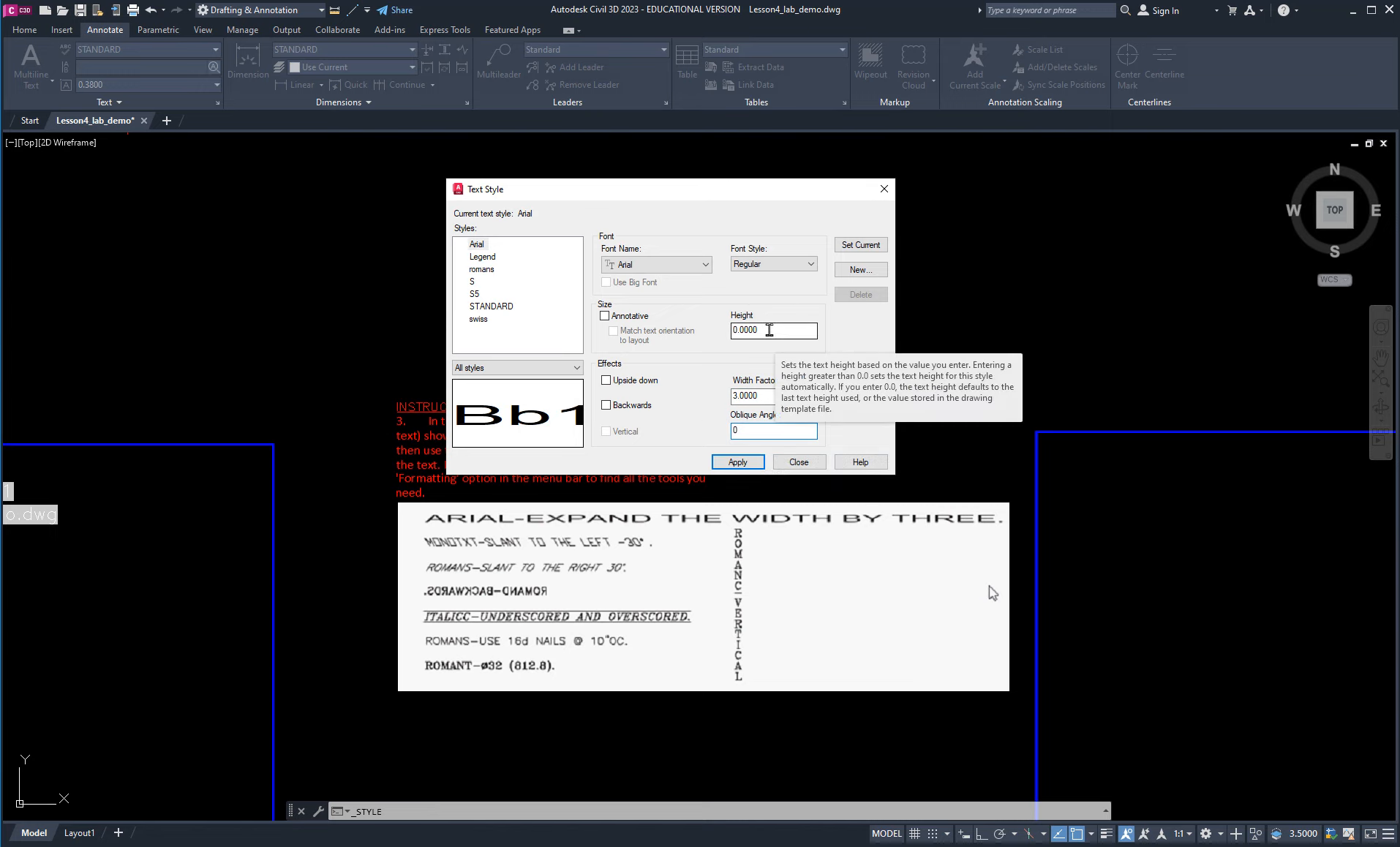
click(778, 331)
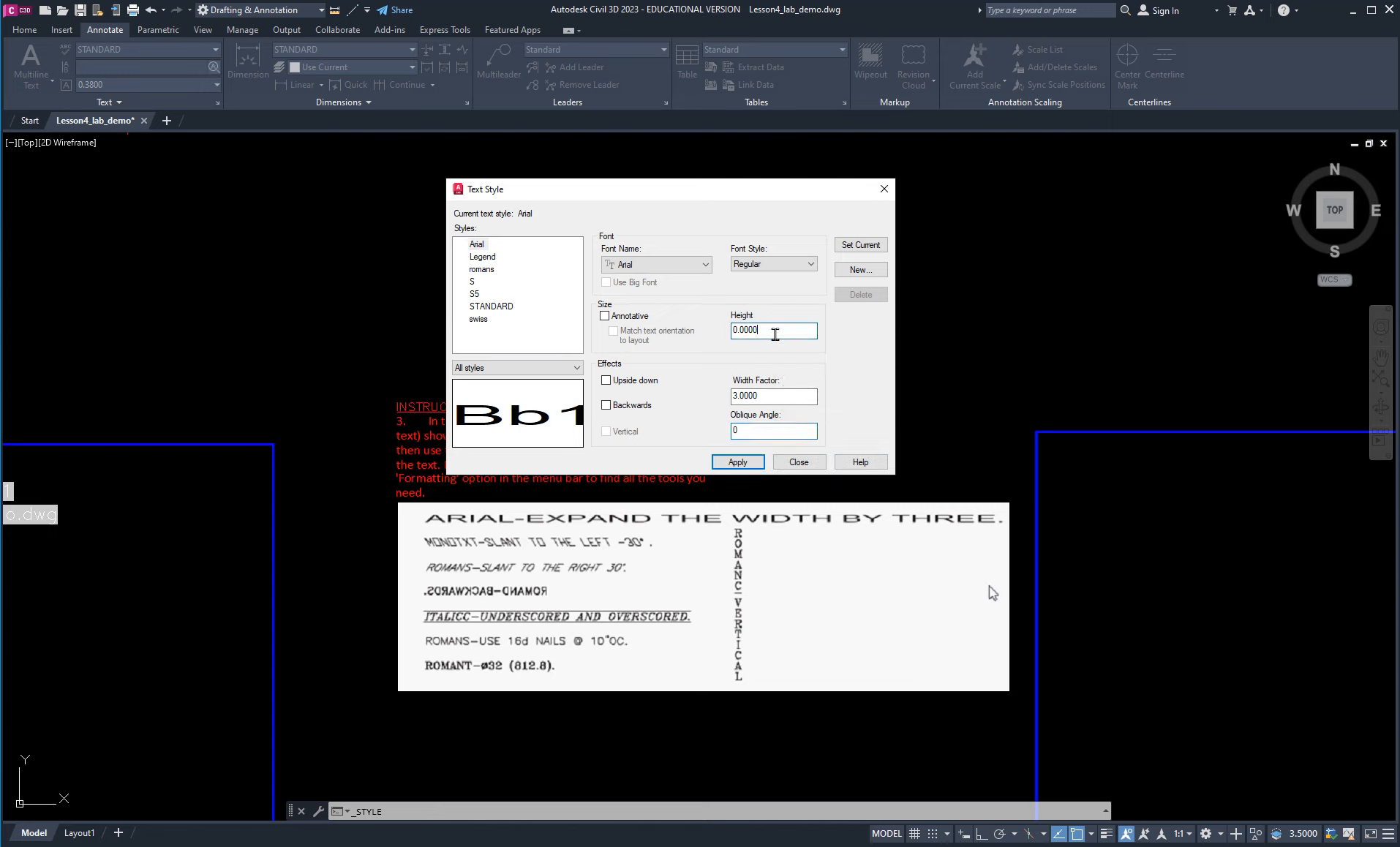
drag(778, 333, 695, 336)
text(.35)
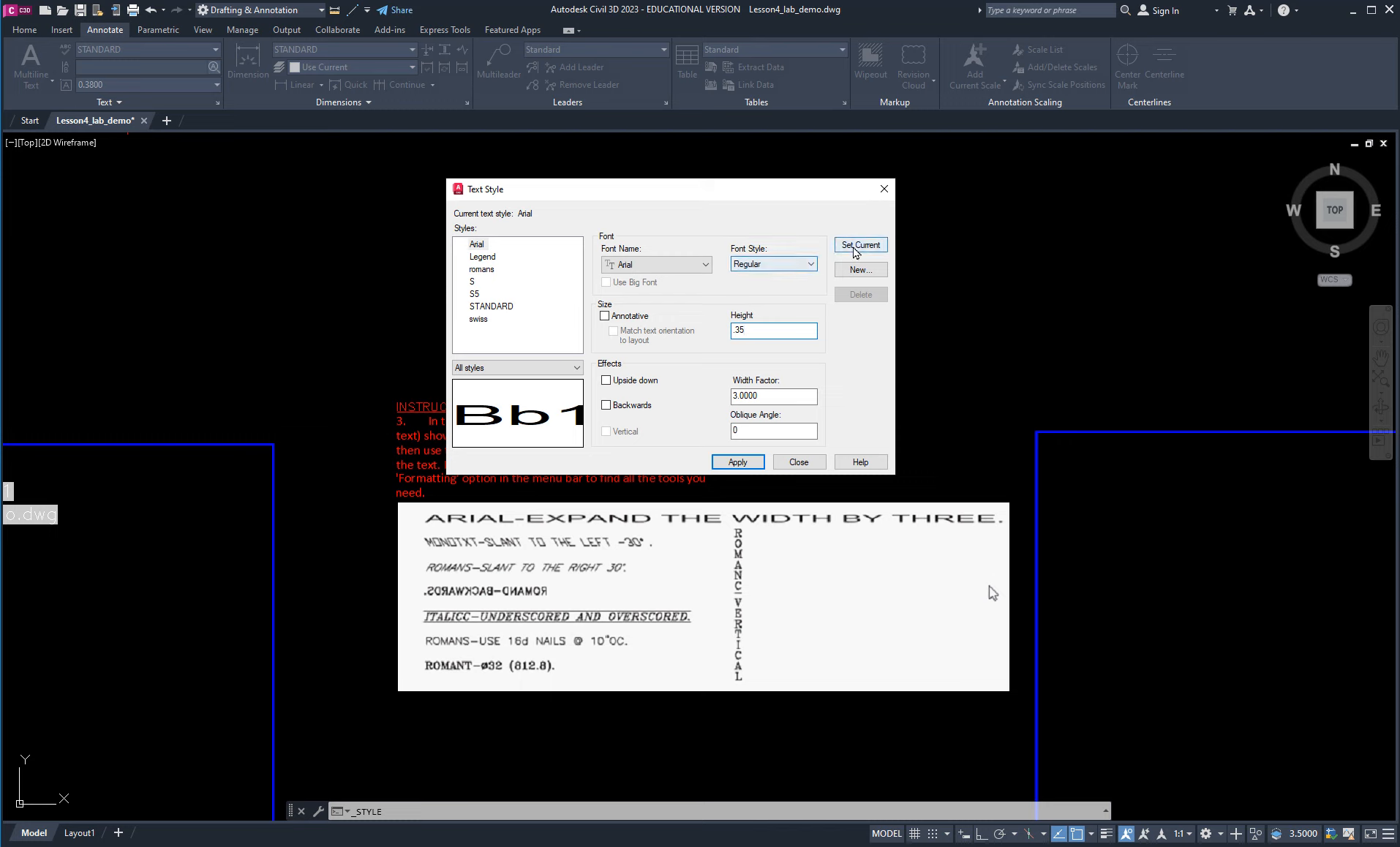
Save the changes to the Arial text style and make it the current text style.
click(856, 248)
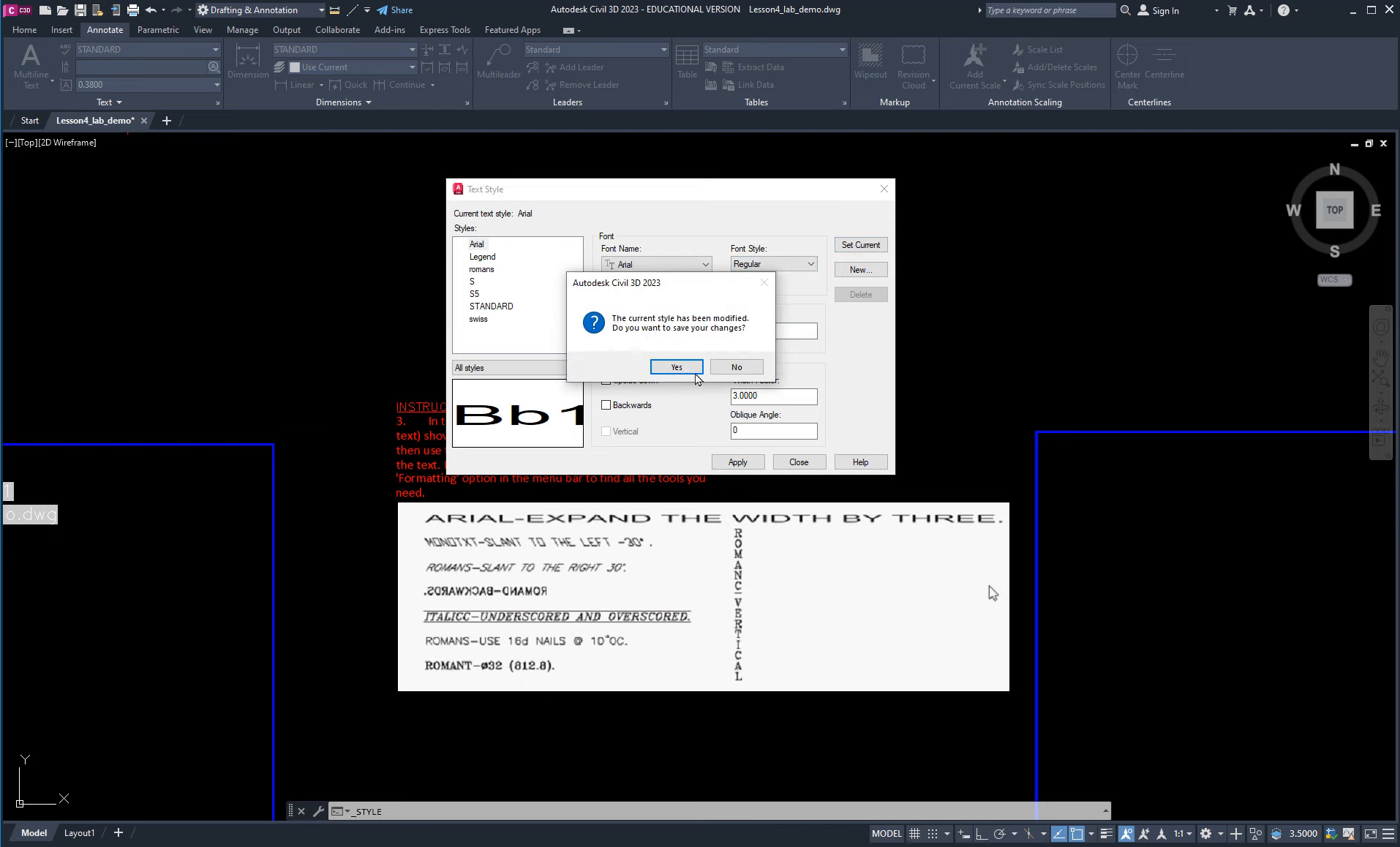
click(679, 368)
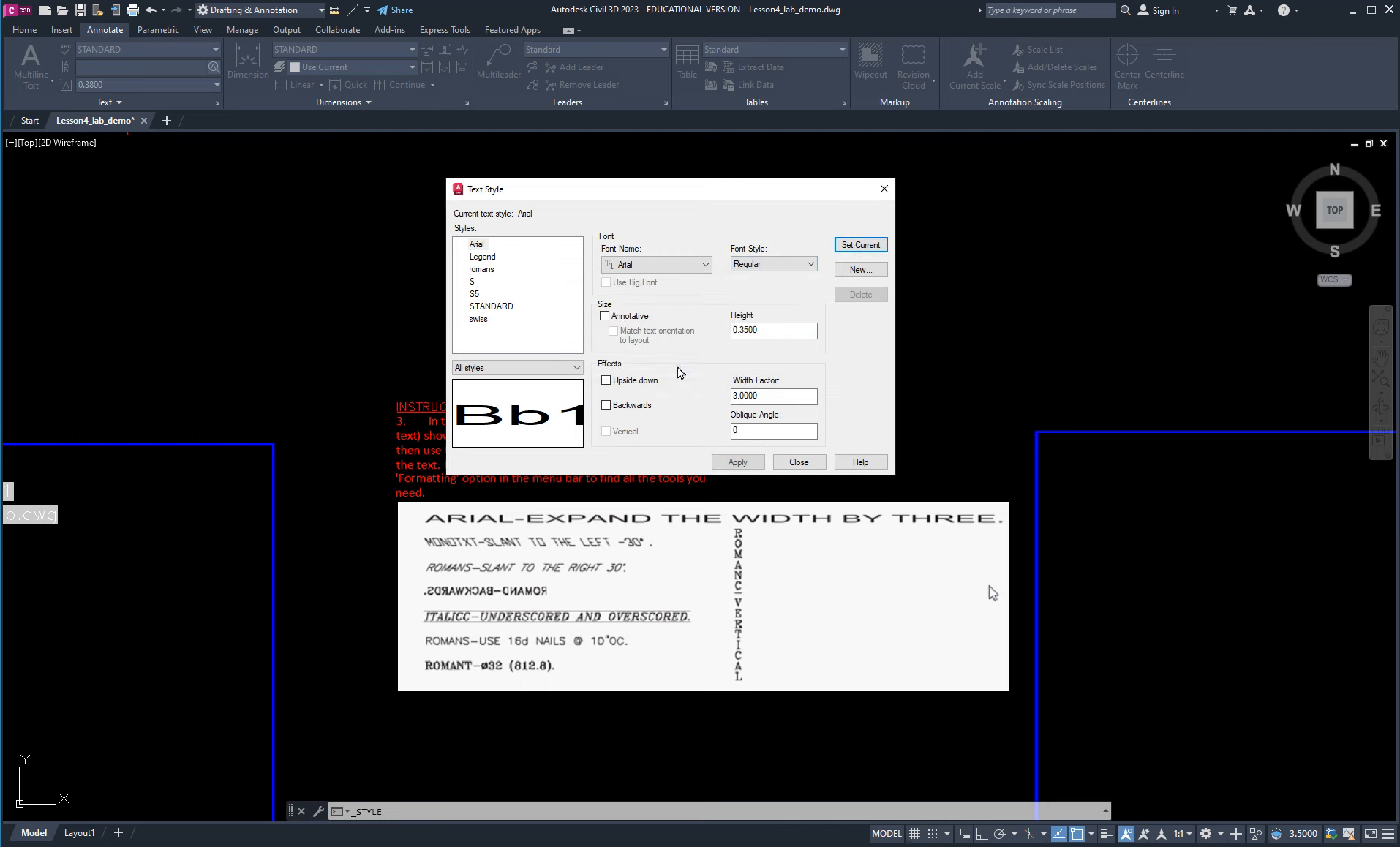
click(476, 244)
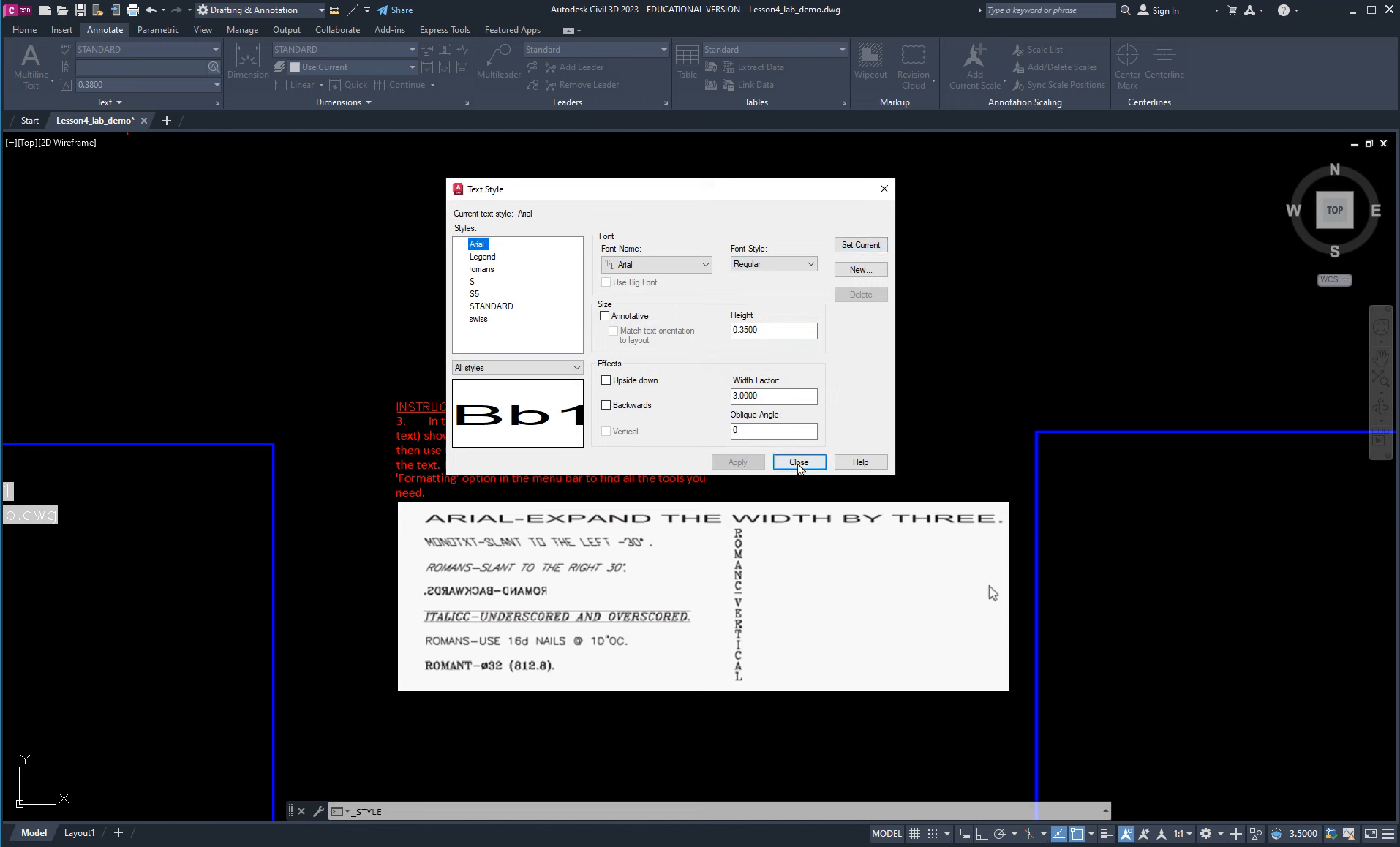
click(800, 463)
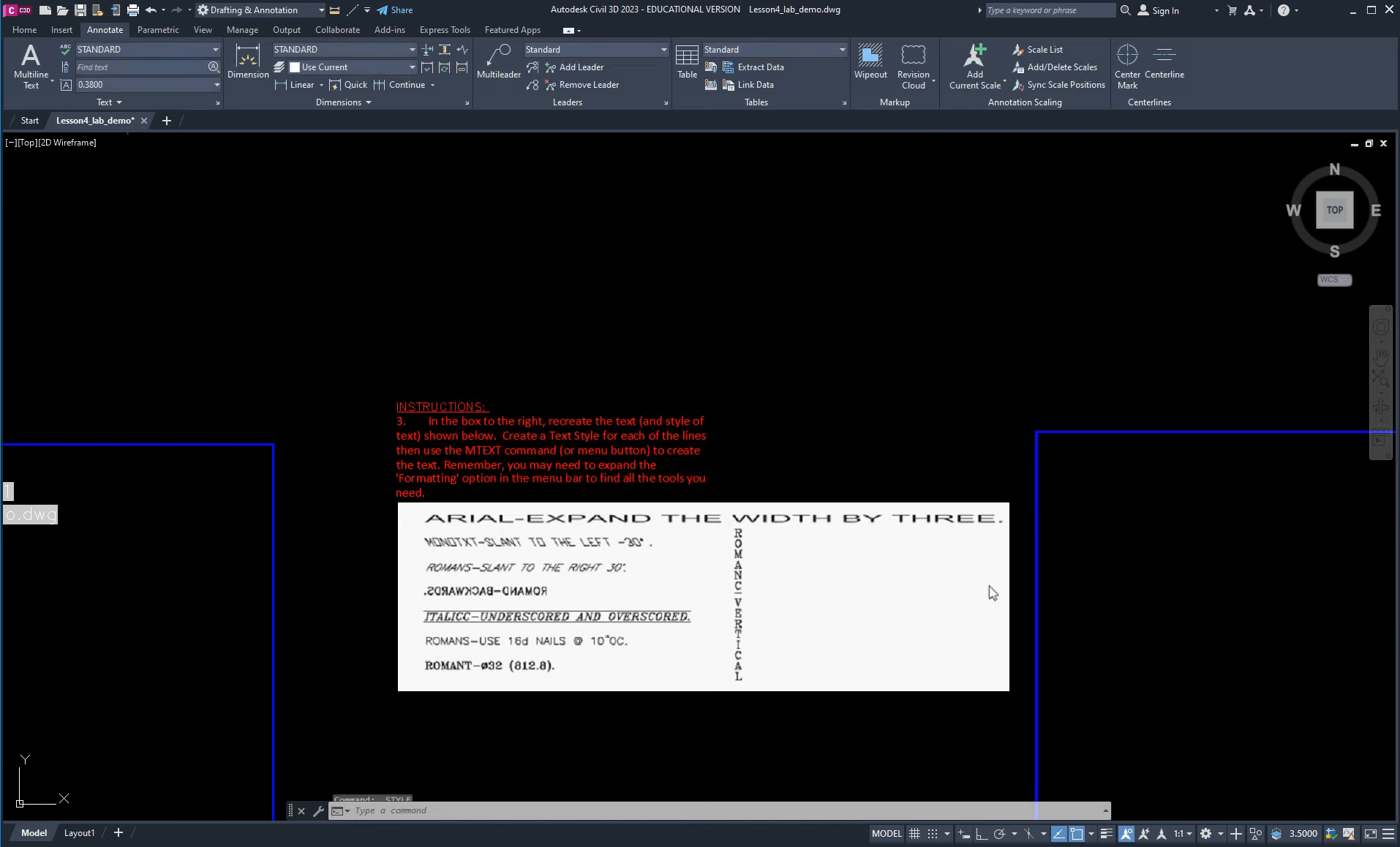
click(118, 51)
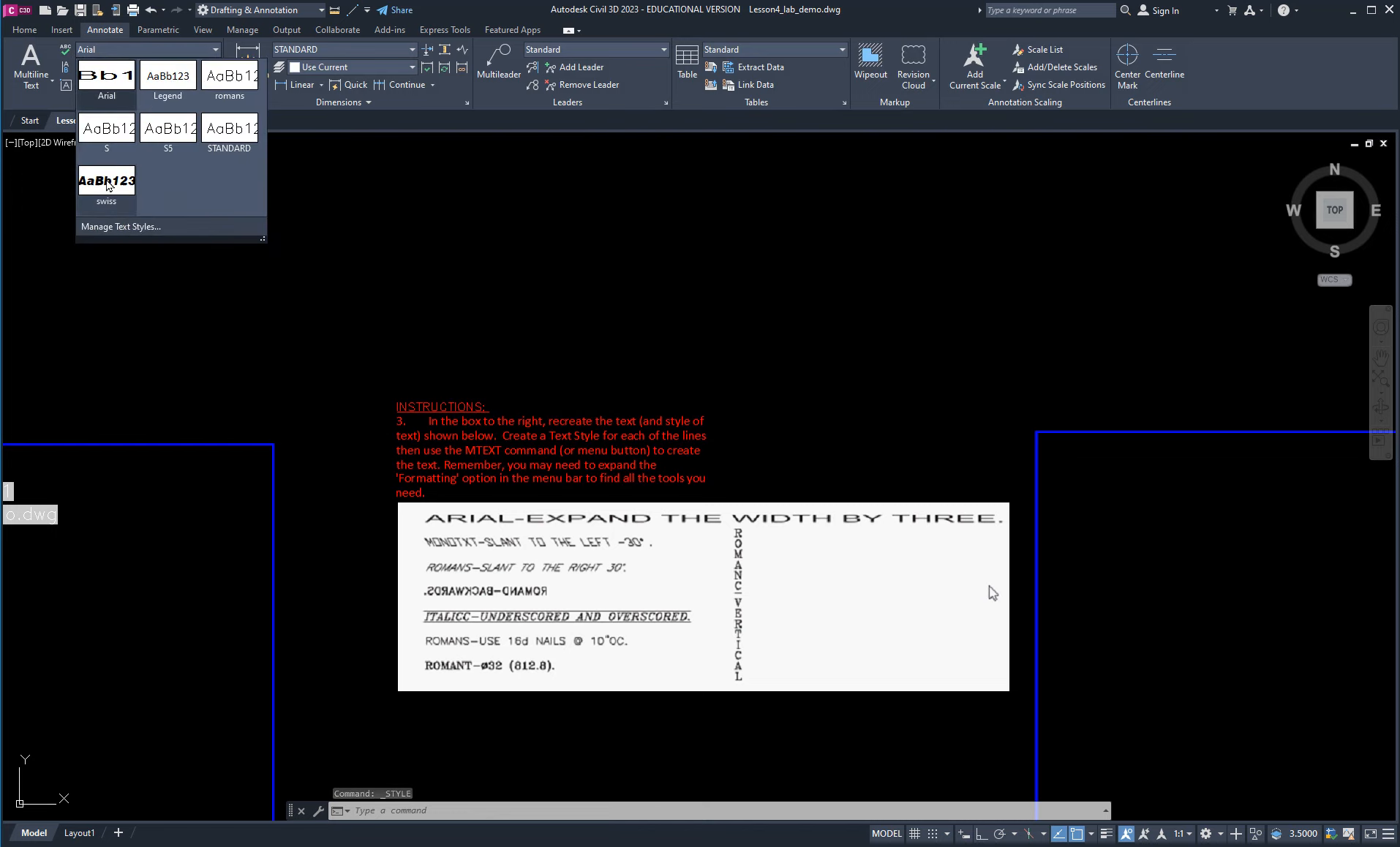
click(107, 82)
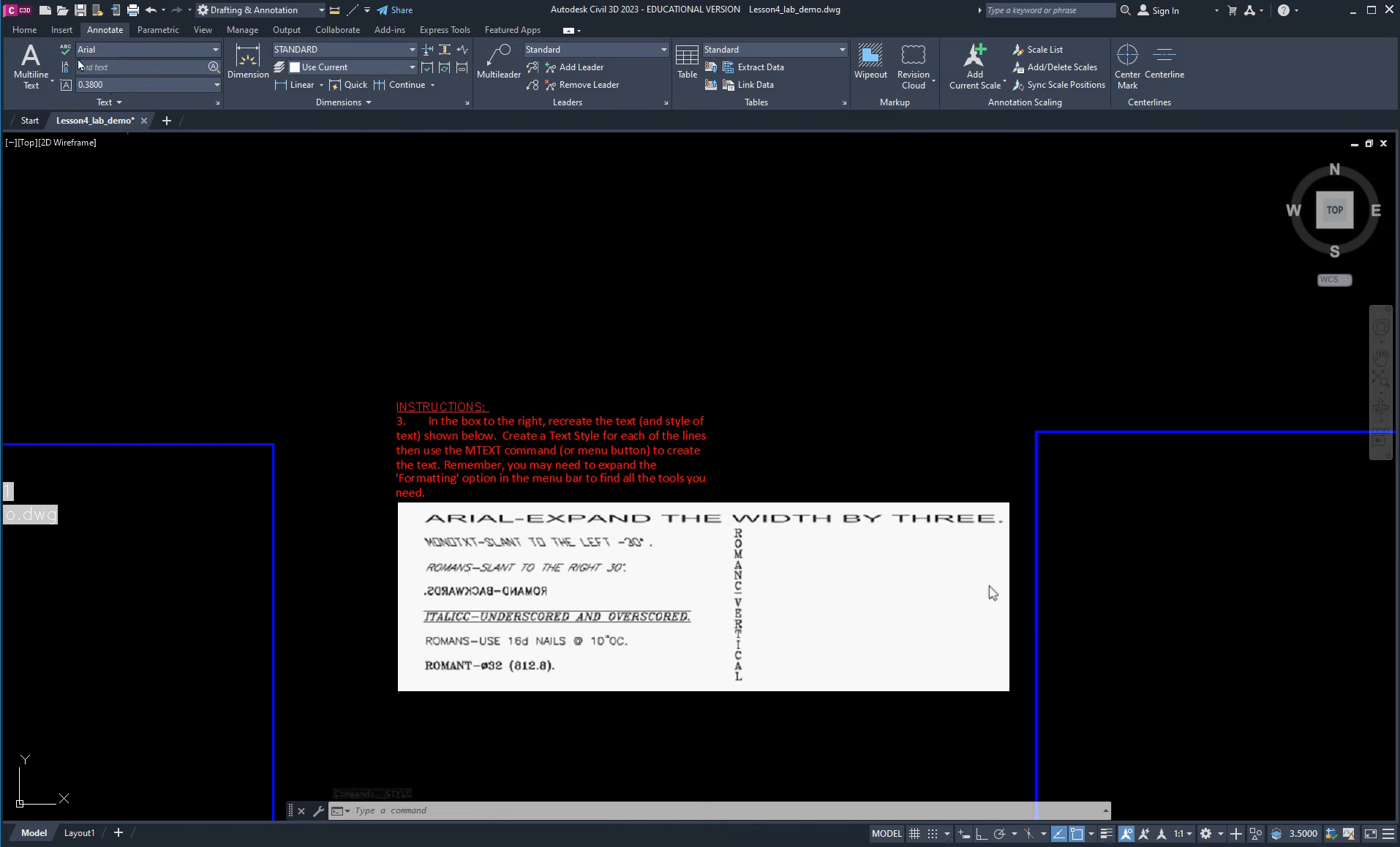
Create multiline text reading "ARIAL-EXPAND WIDTH BY THREE" in the upper-left corner of the empty exercise 3 box.
click(29, 65)
click(1068, 466)
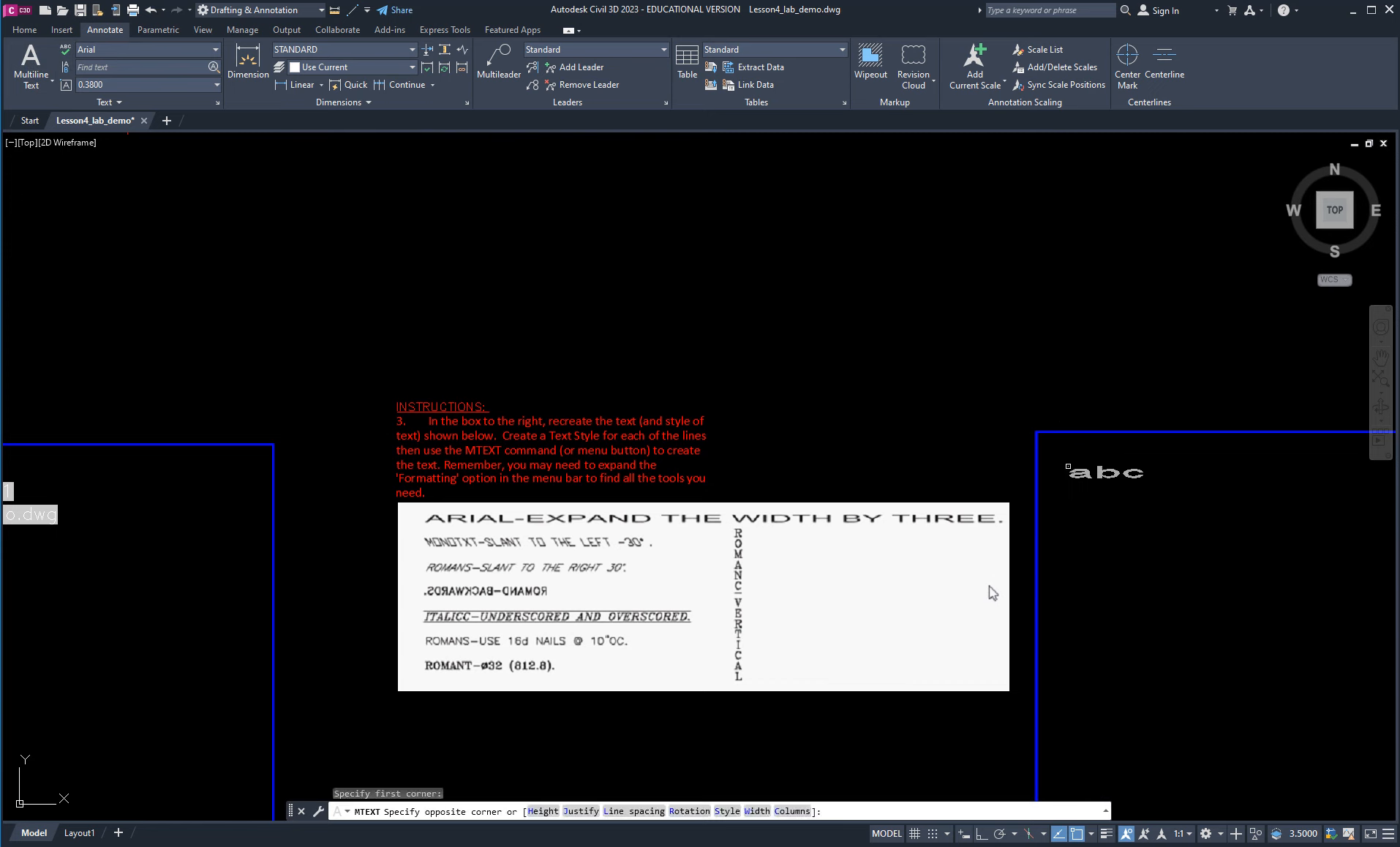
click(1377, 528)
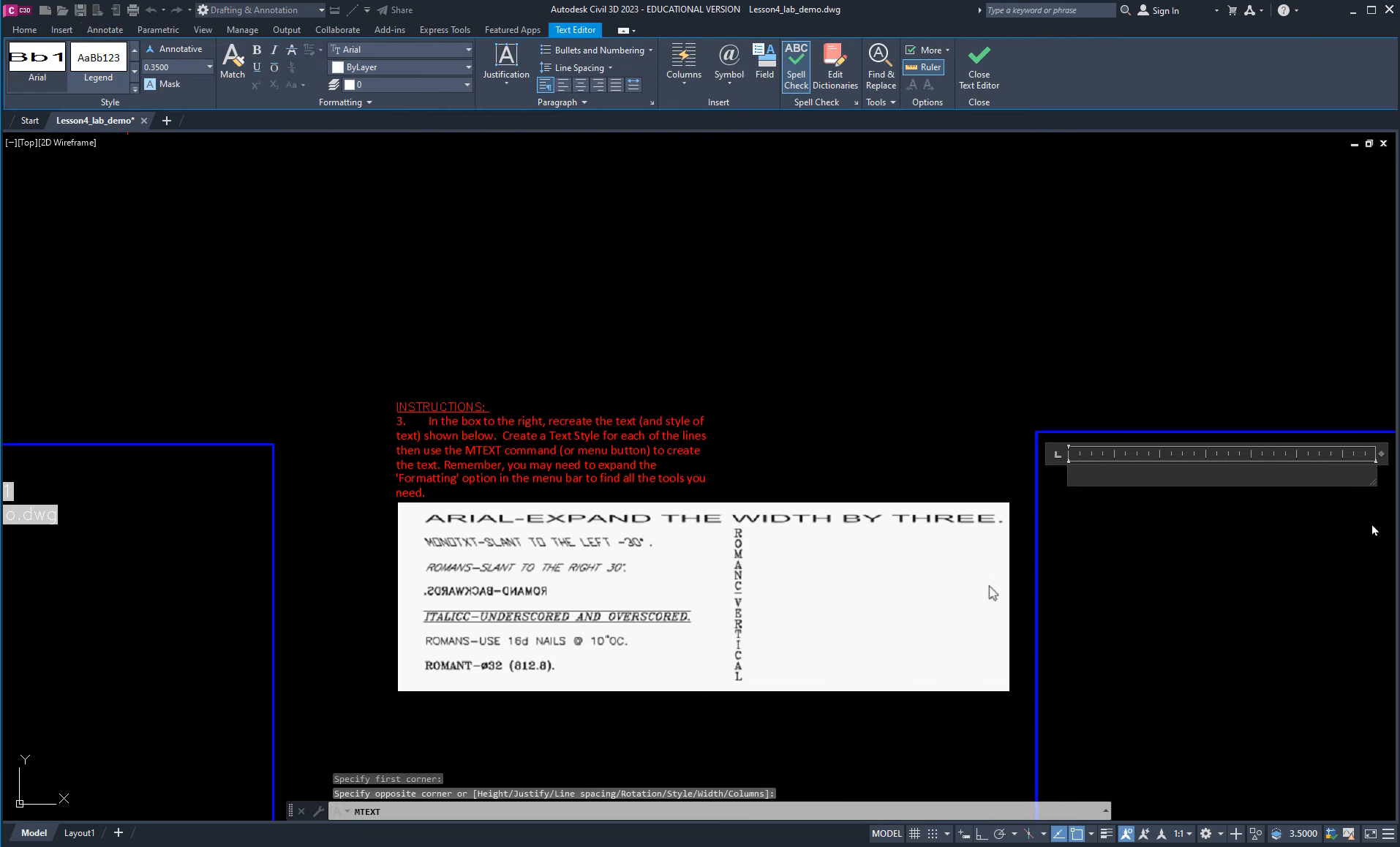
text(ARIAL)
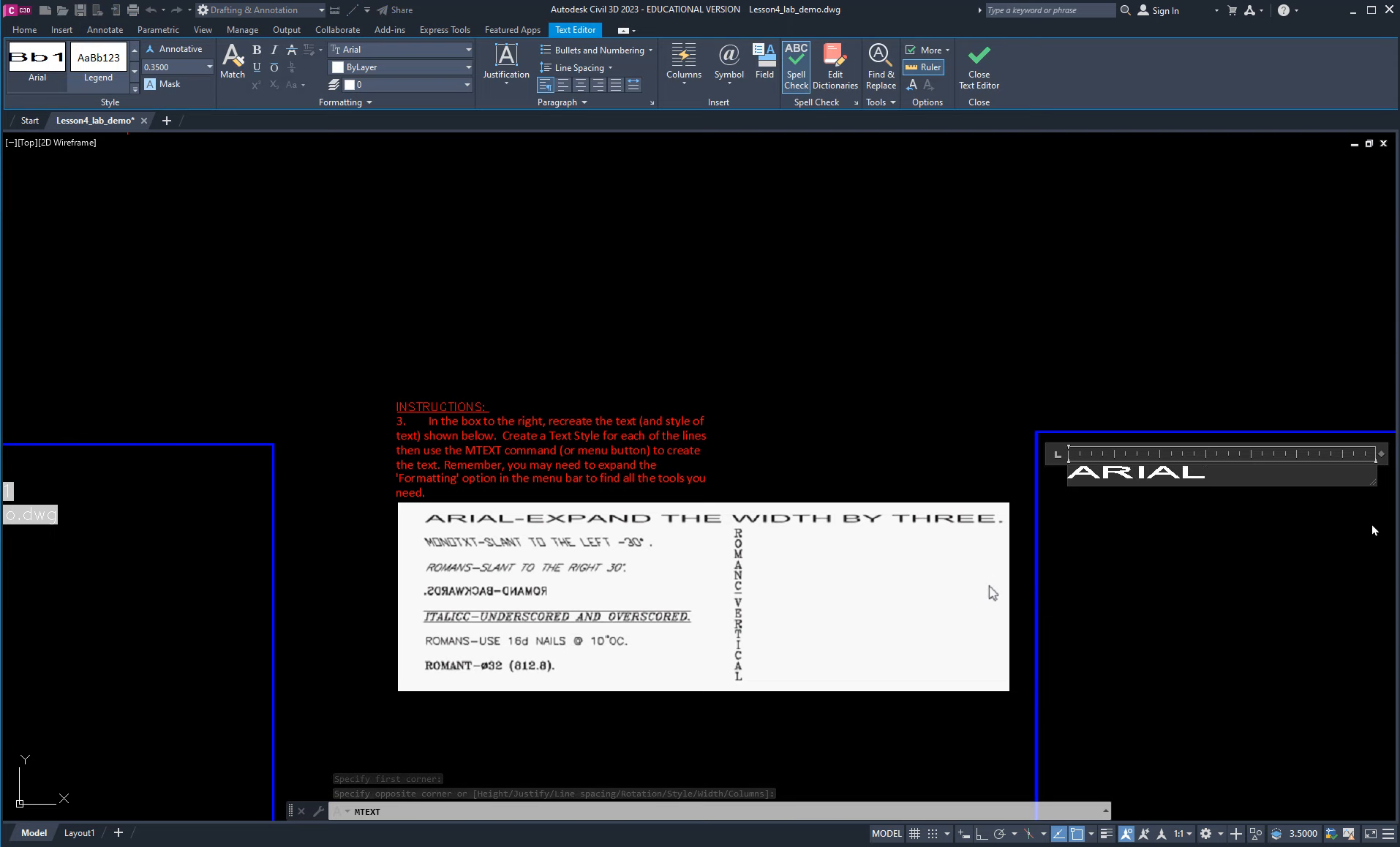
text(-EXPAMD)
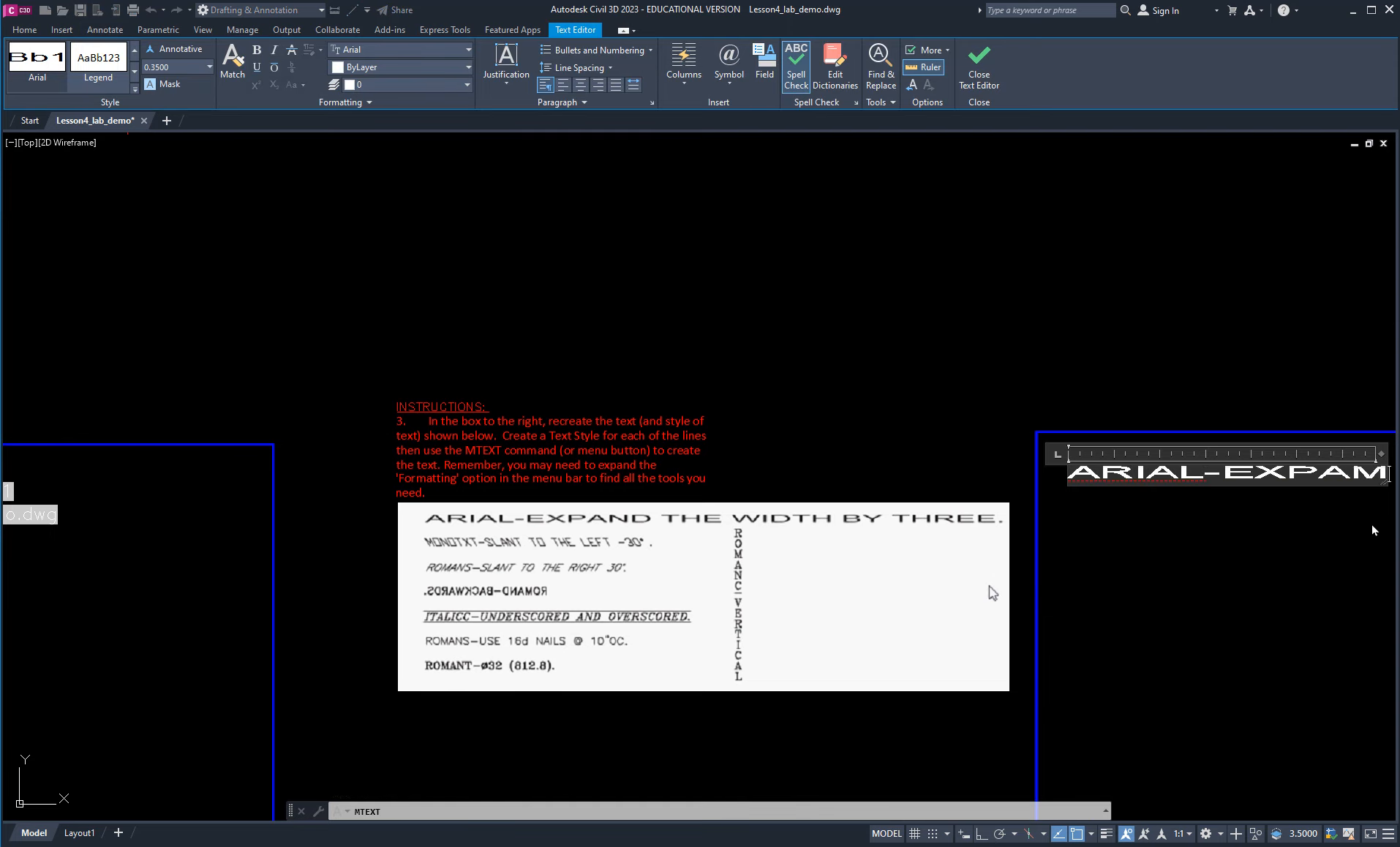
key(BackSpace)
key(BackSpace)
text(ND)
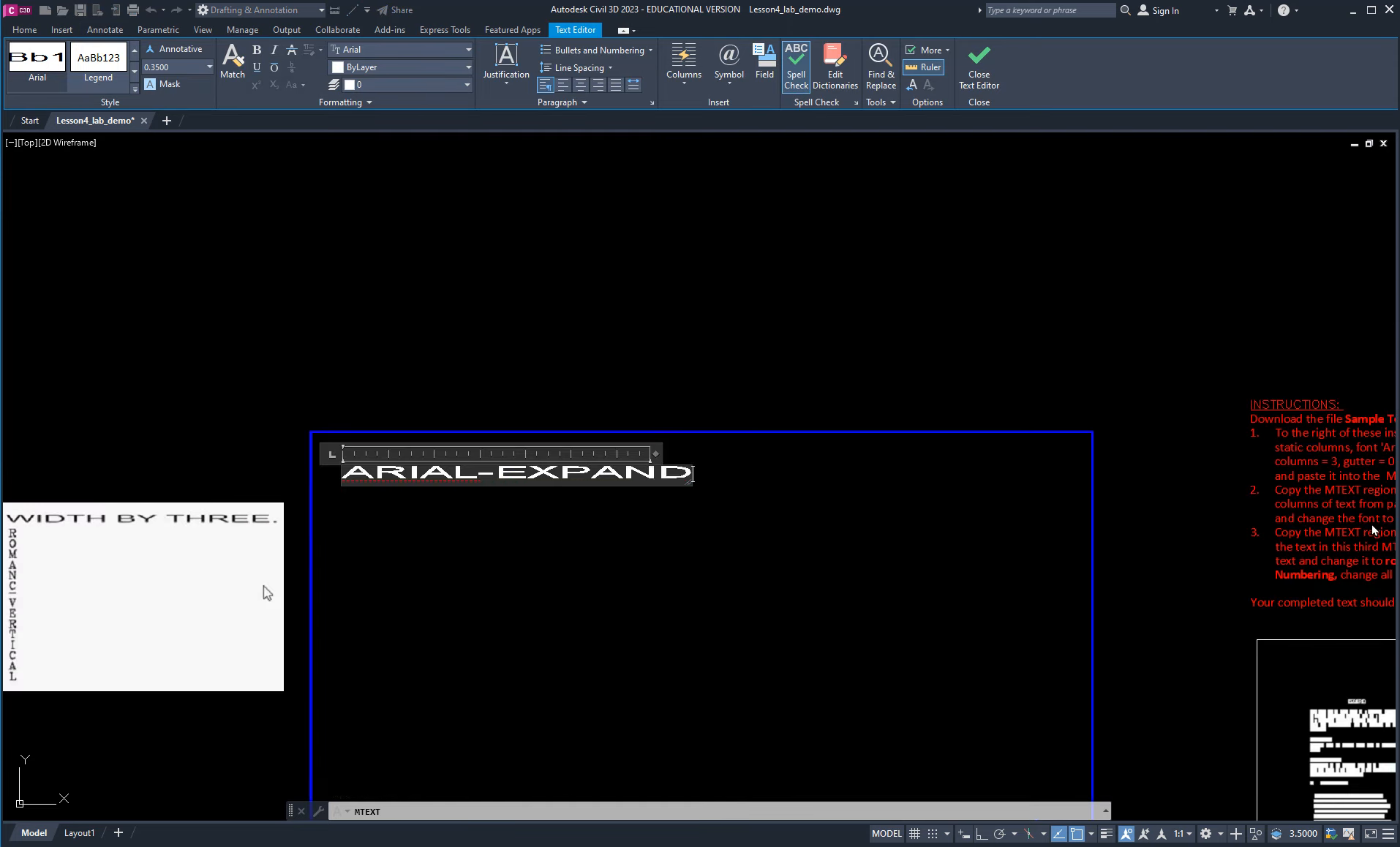
key(Return)
text(W)
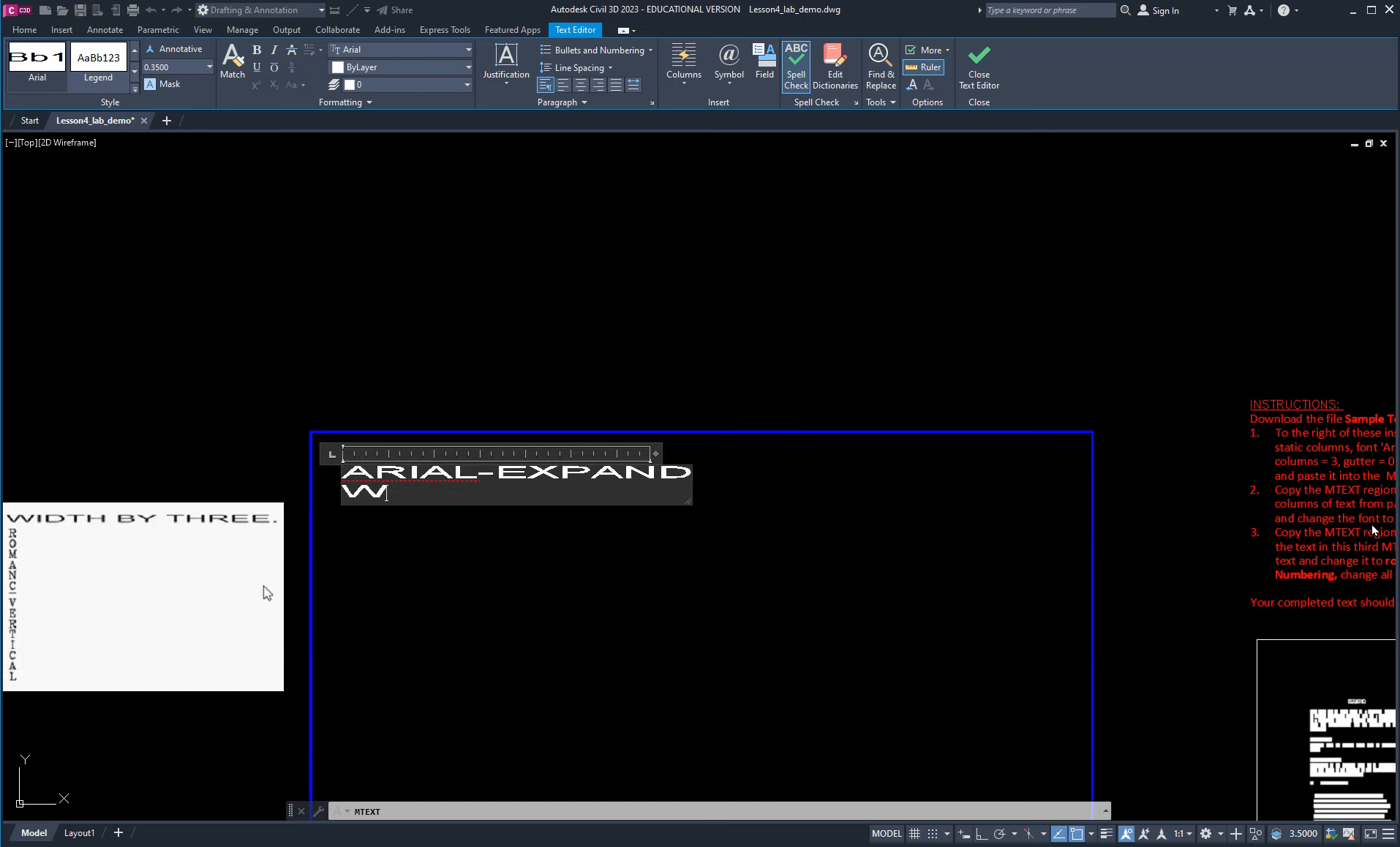
text(IDTH BY THREE)
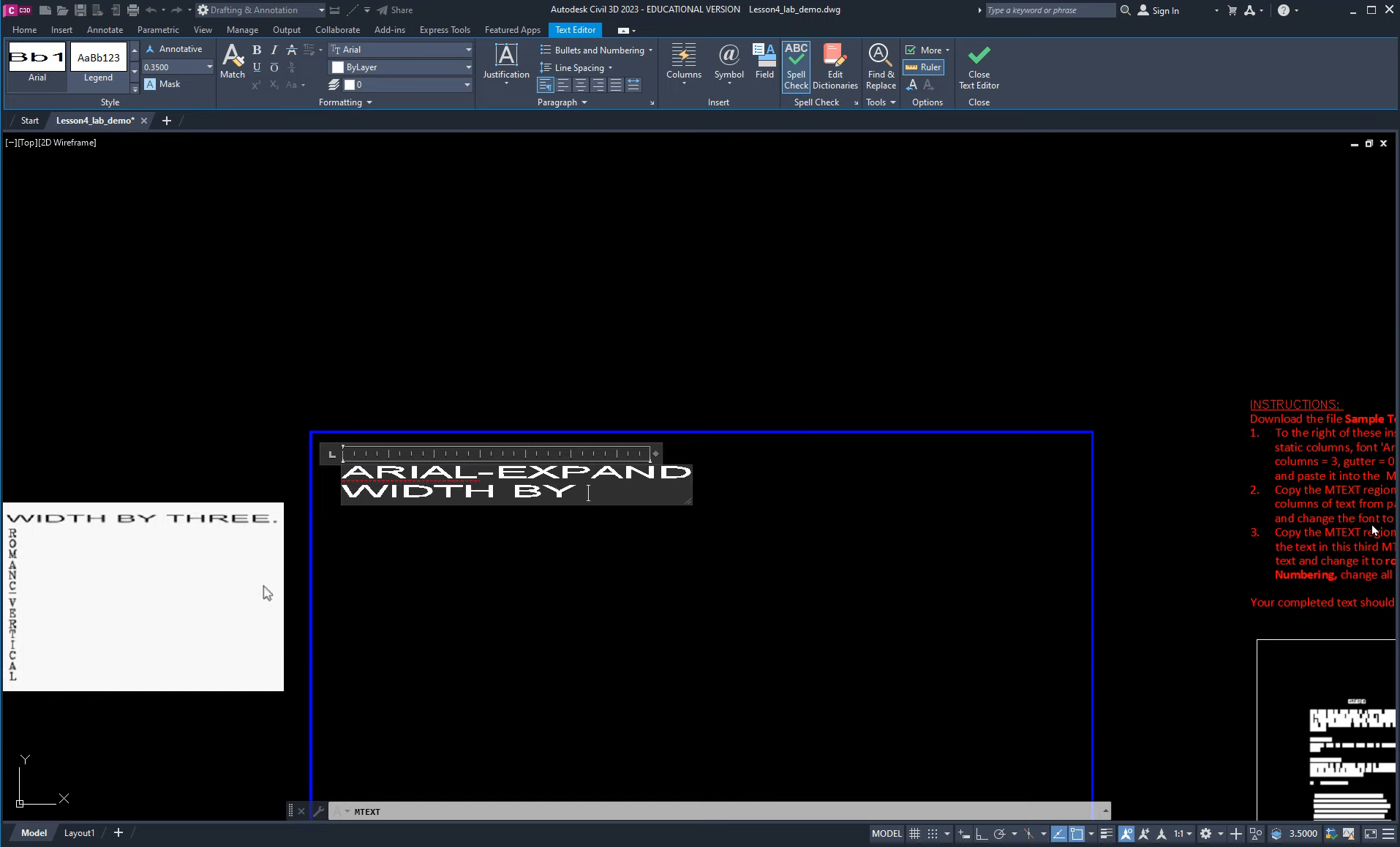
click(856, 618)
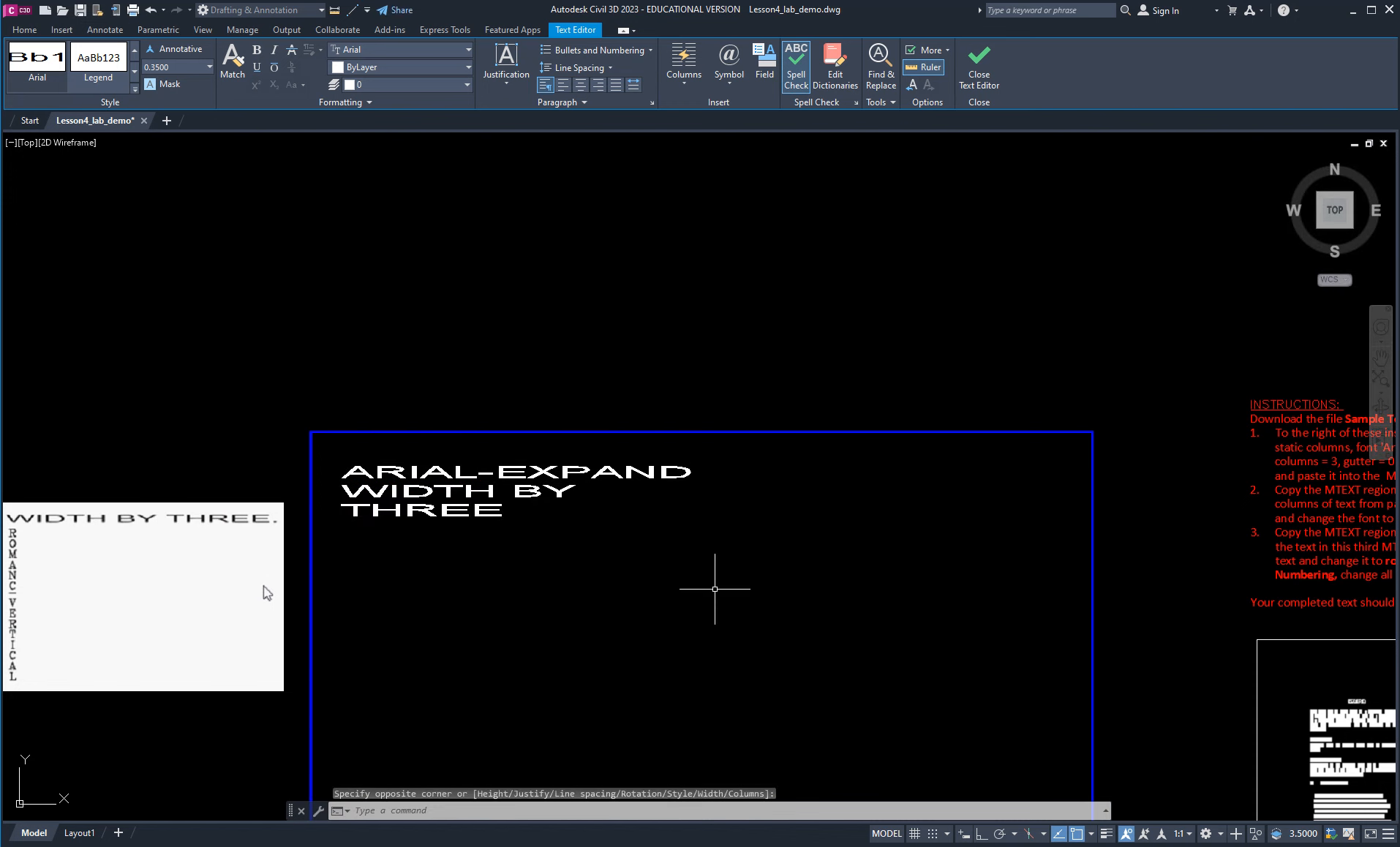
Widen the frame of the new multiline text until all its words fit on one line.
click(554, 512)
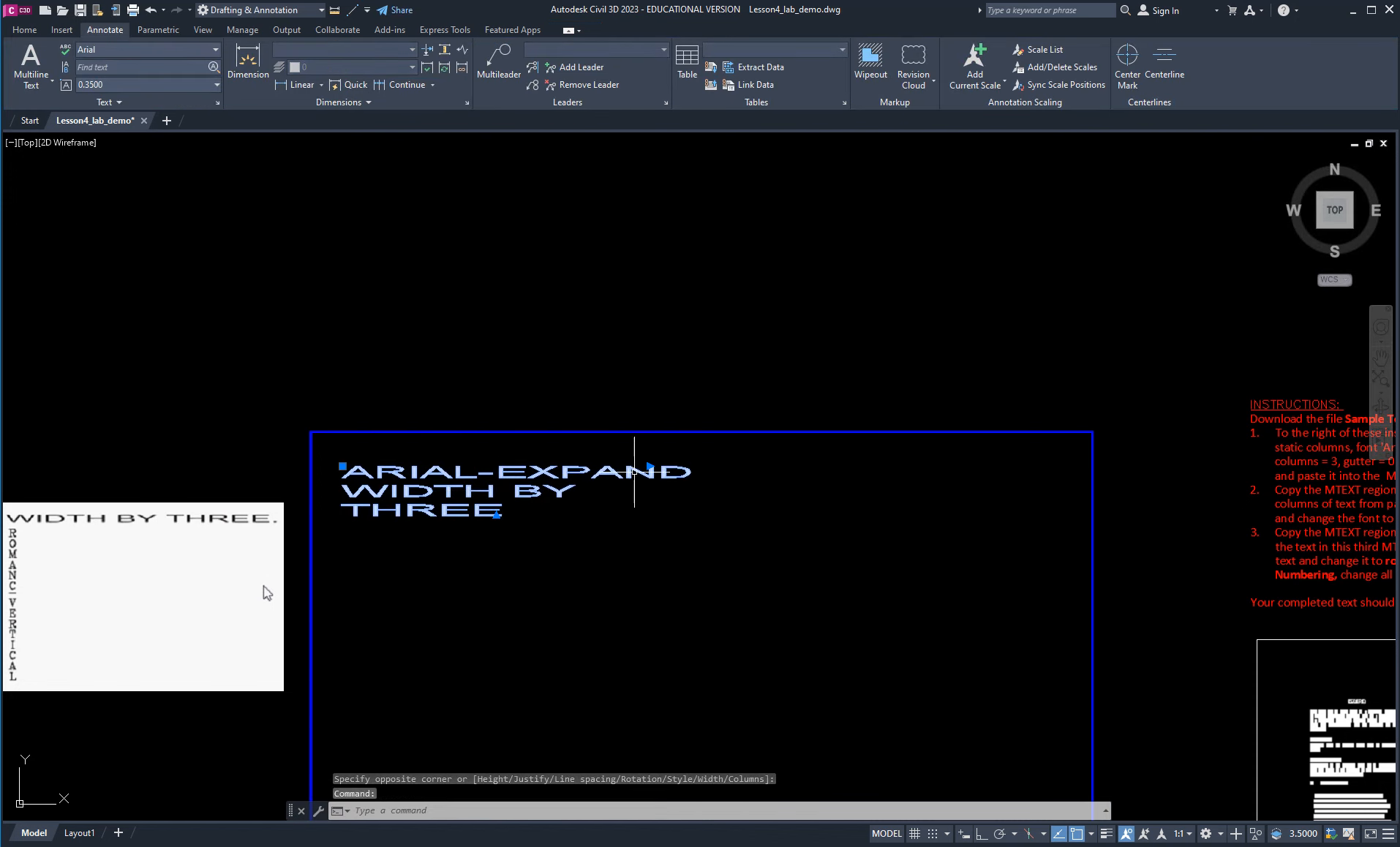
click(650, 466)
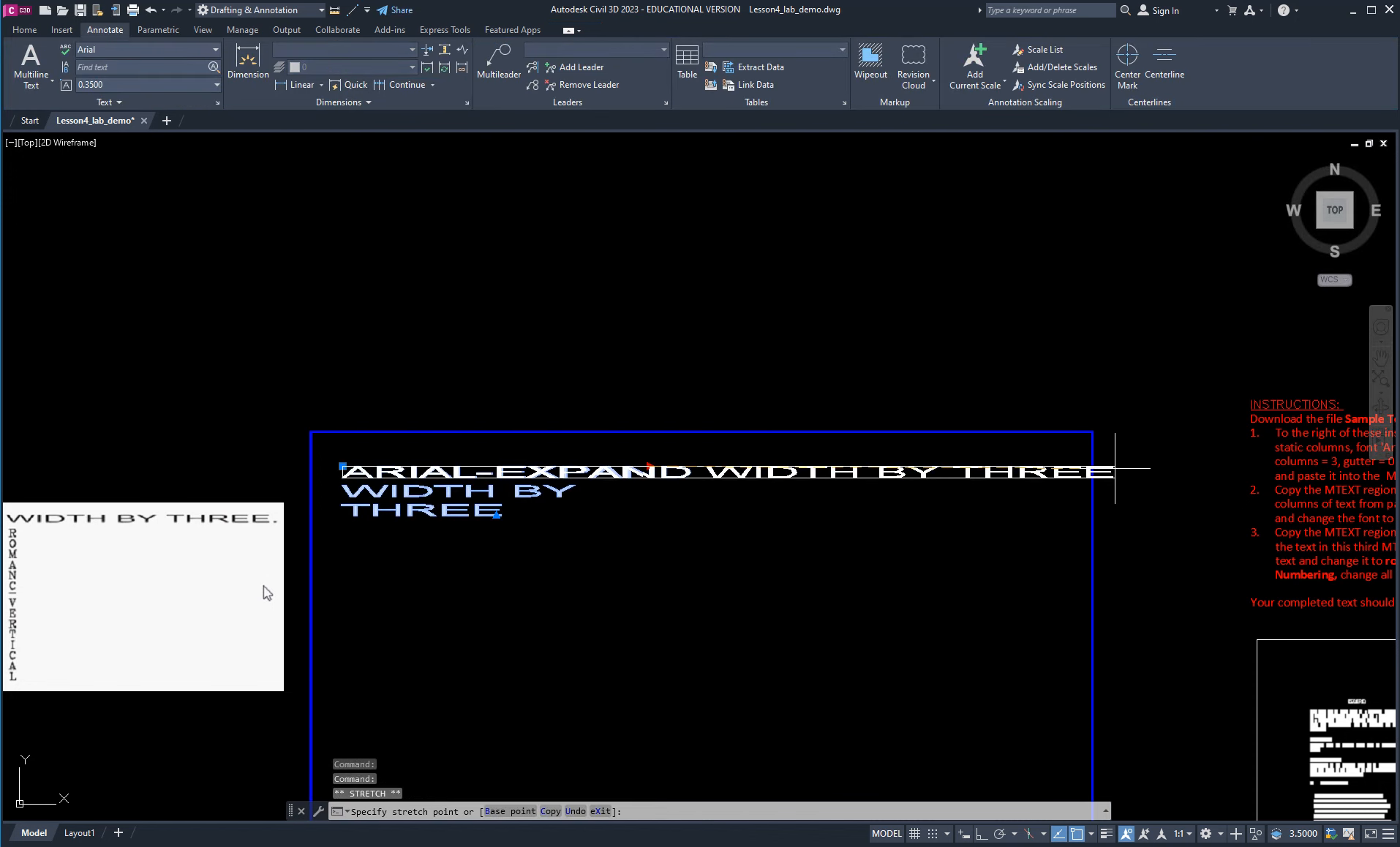
click(1115, 469)
click(916, 591)
key(Escape)
key(Escape)
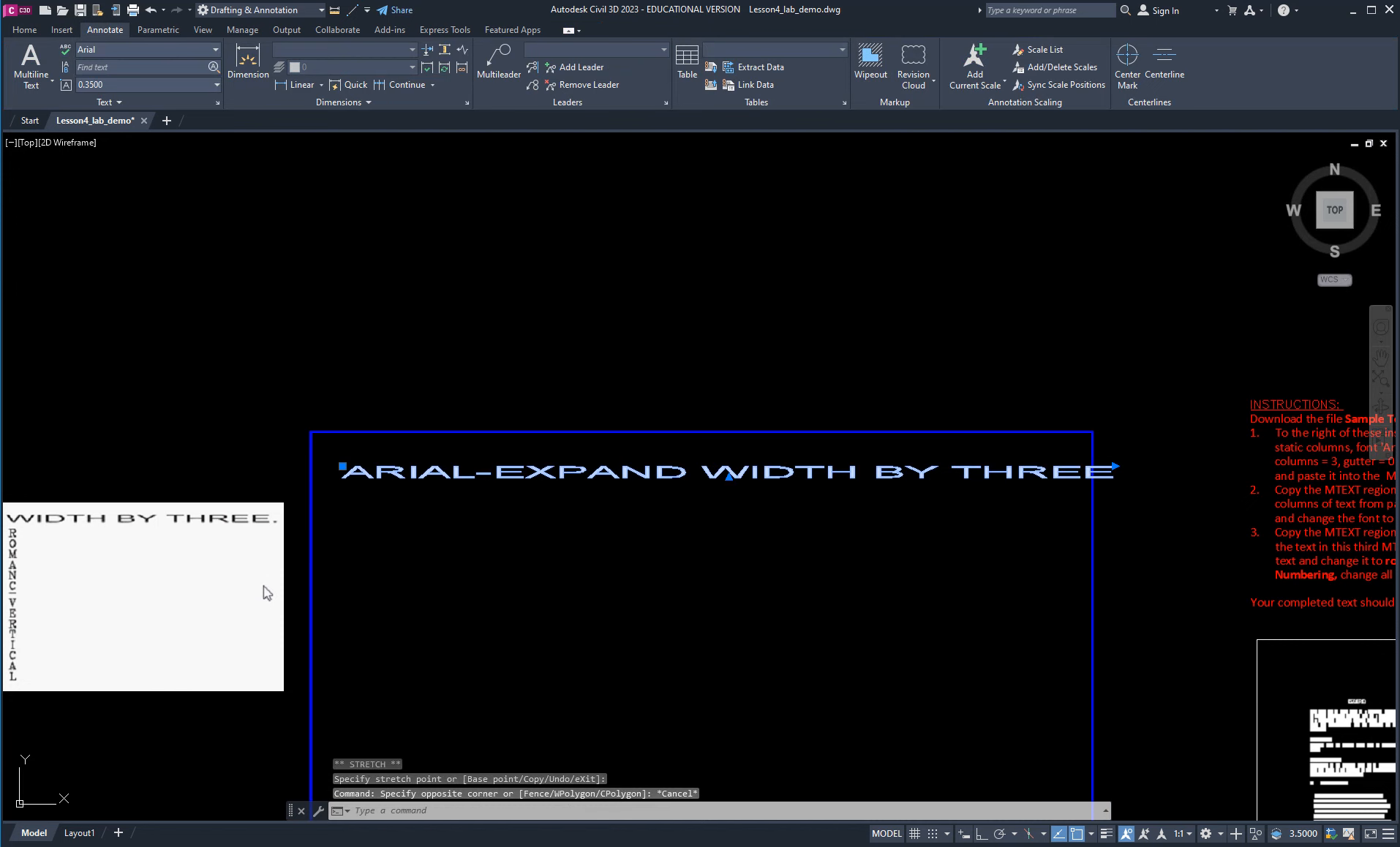
Edit the multiline text and set the height of the words "ARIAL-EXPAND" to 0.3.
scroll(787, 556, down, 2)
middle_drag(680, 593, 901, 510)
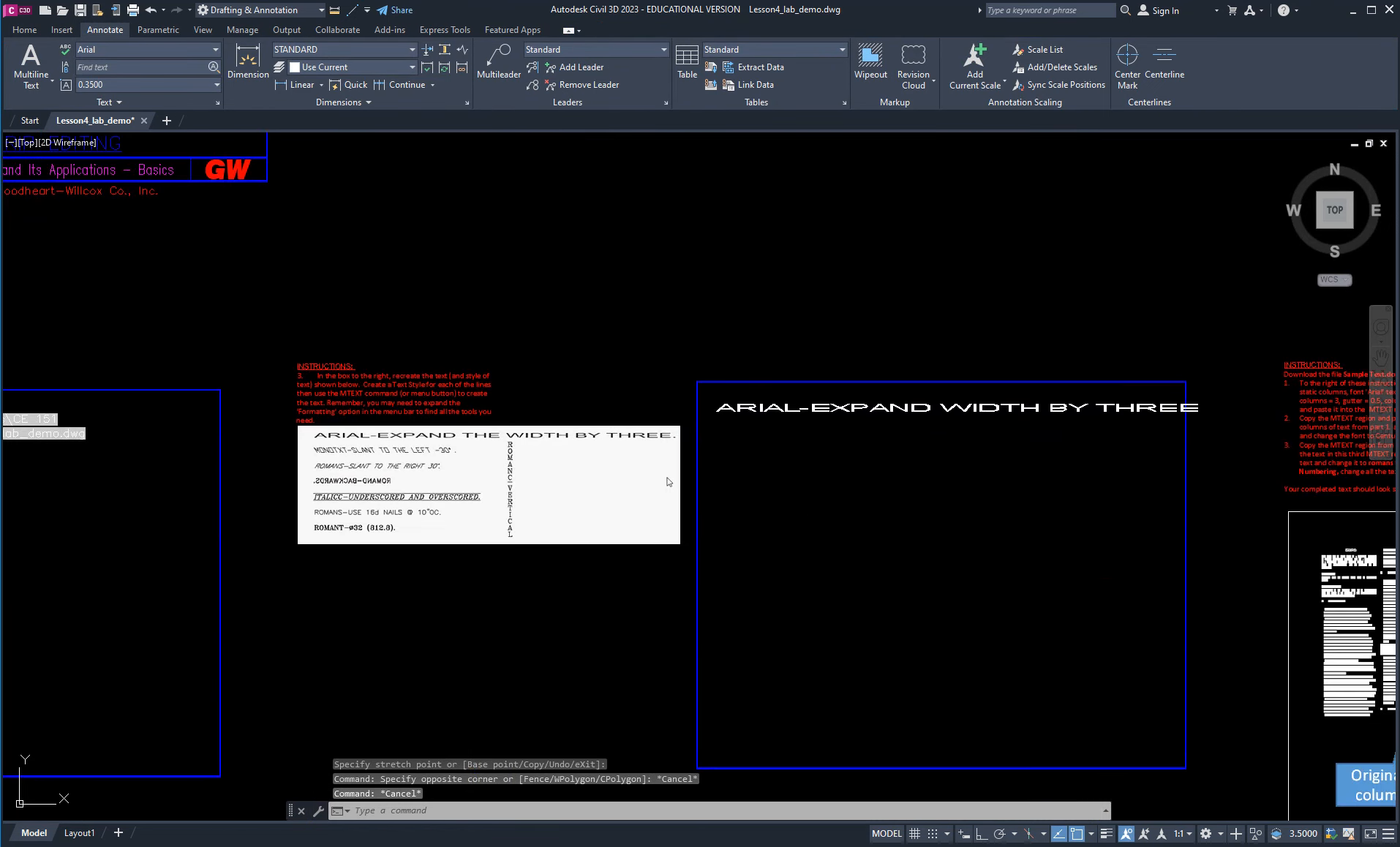
scroll(471, 421, up, 2)
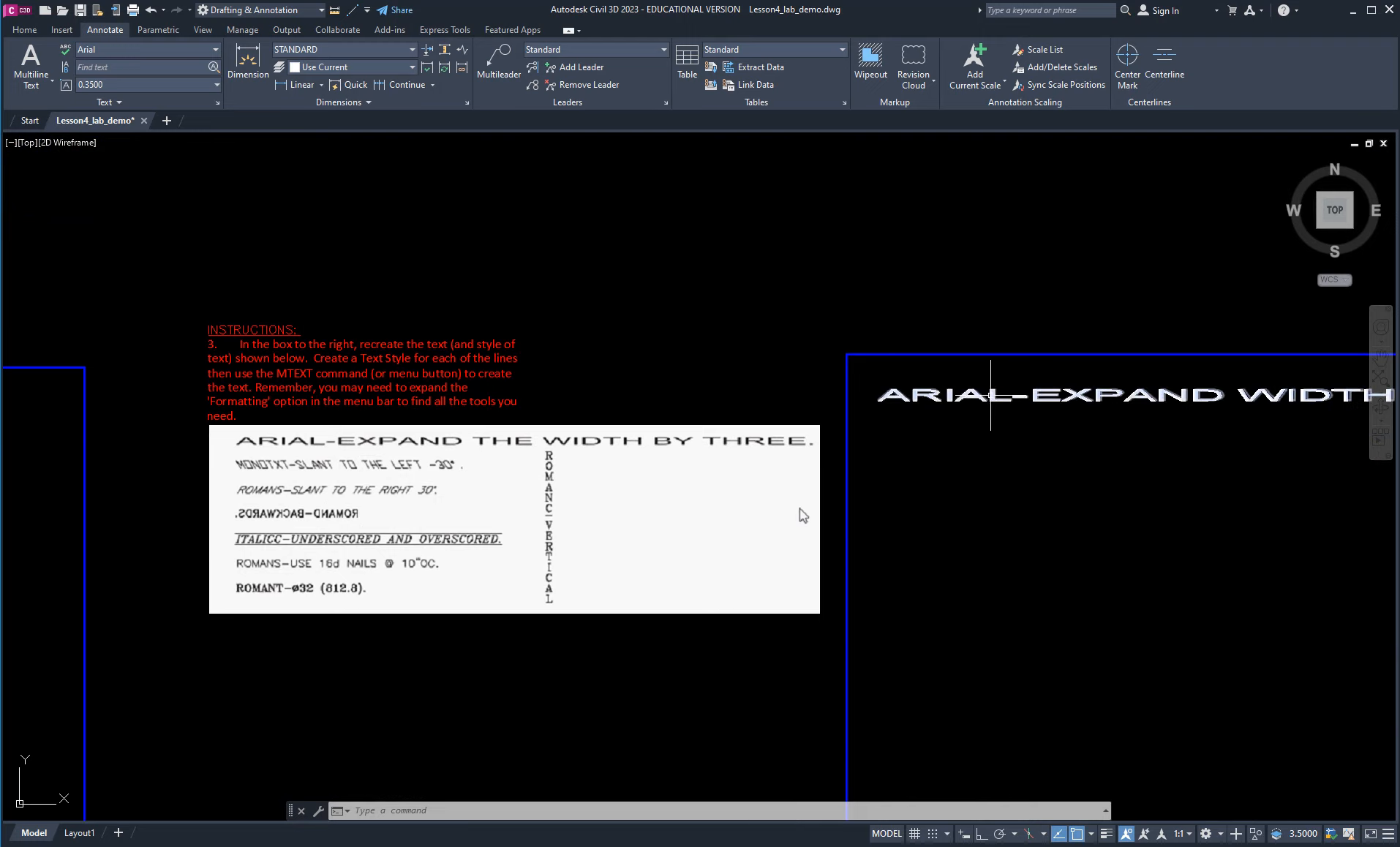
click(981, 394)
key(Escape)
key(Escape)
key(Escape)
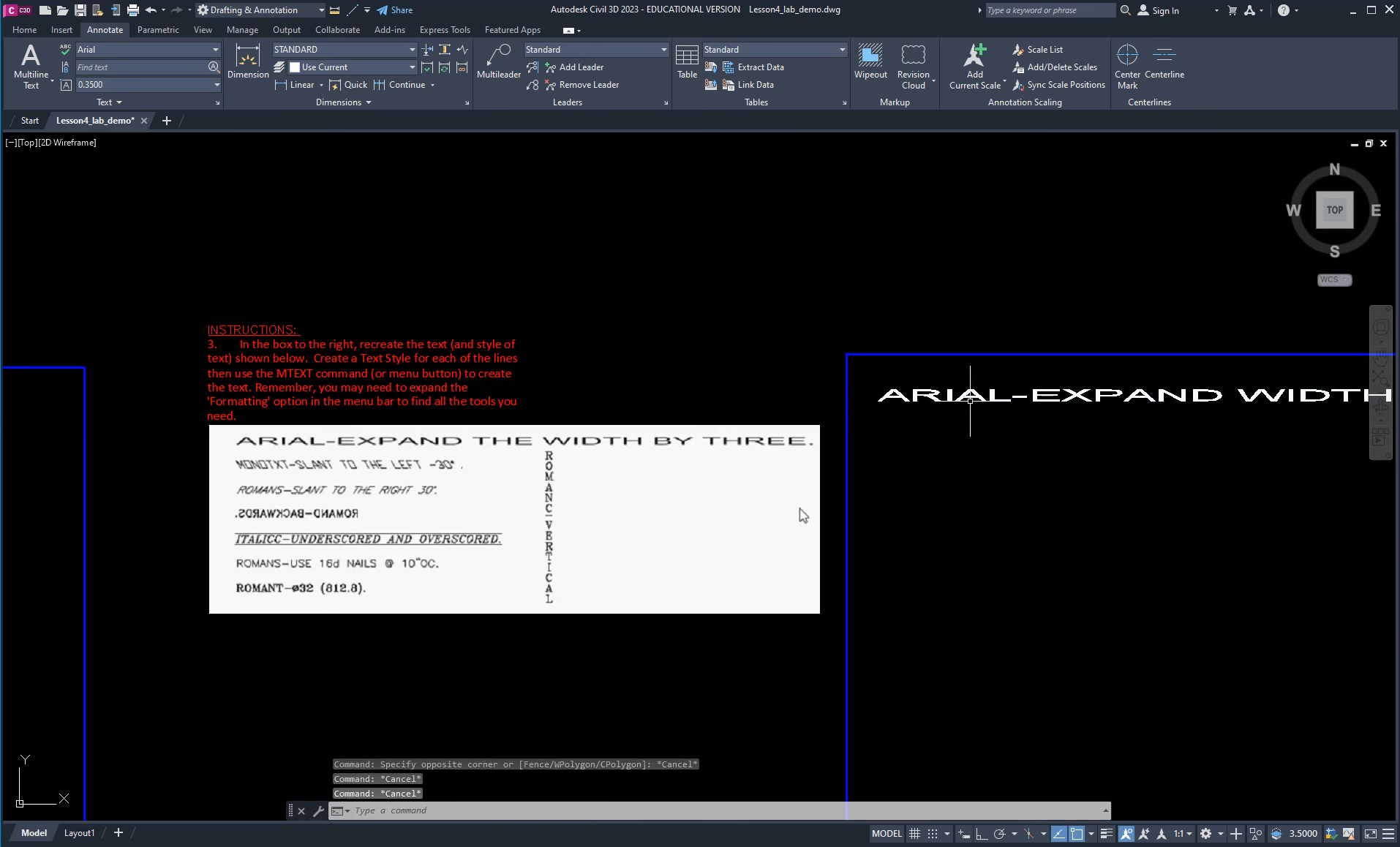
click(971, 395)
double_click(971, 396)
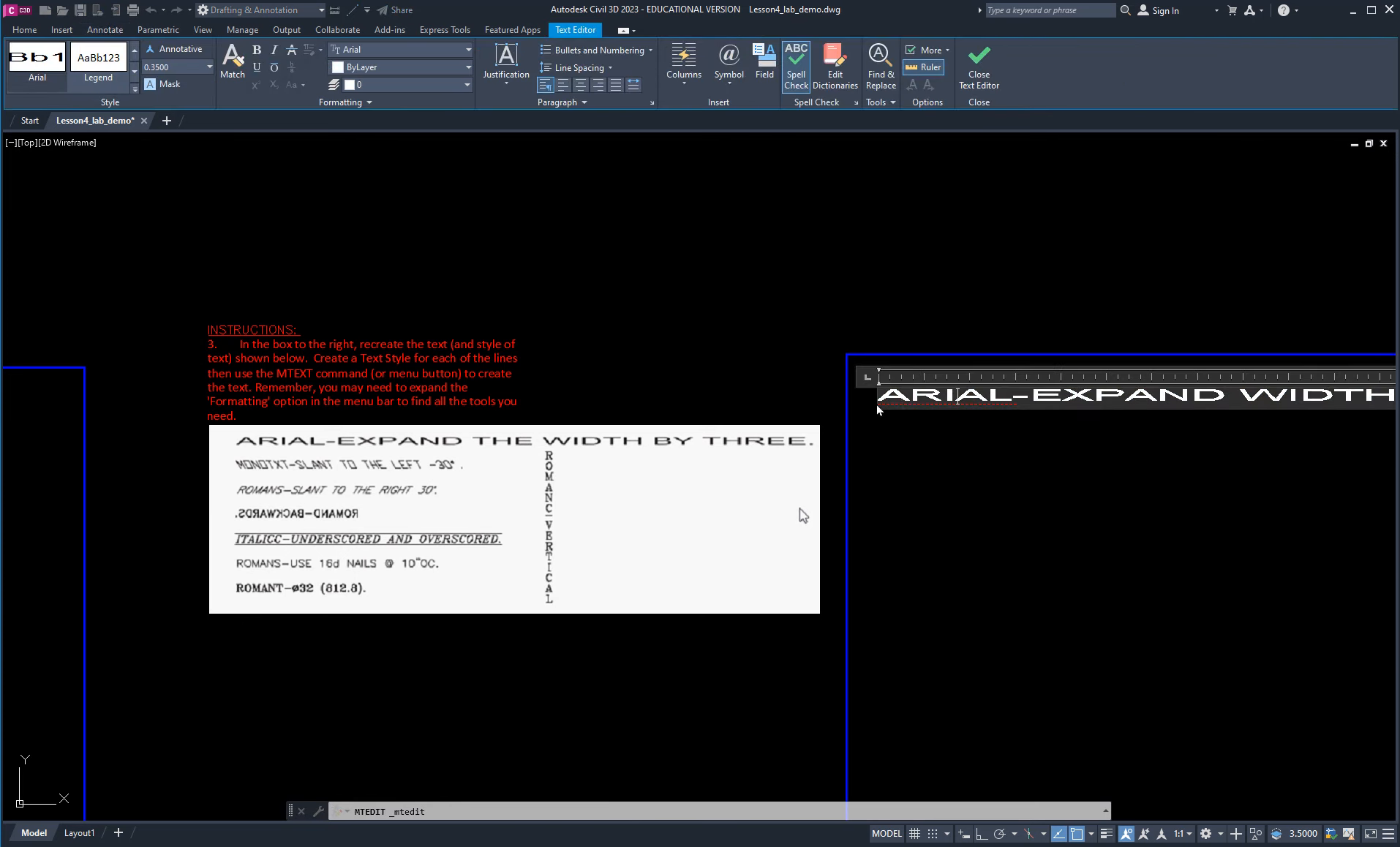
drag(878, 399, 1218, 393)
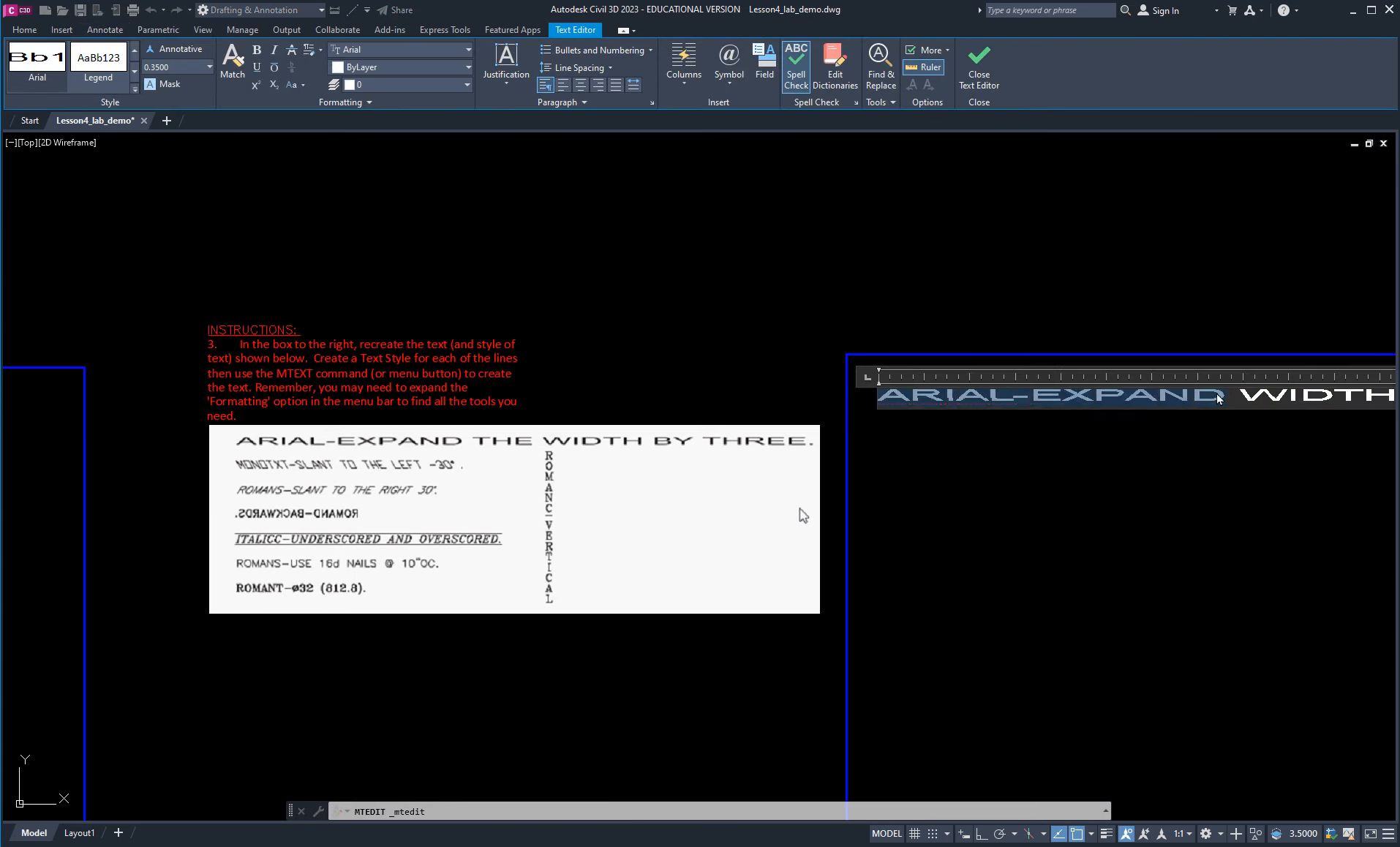
click(183, 64)
text(.3)
key(Return)
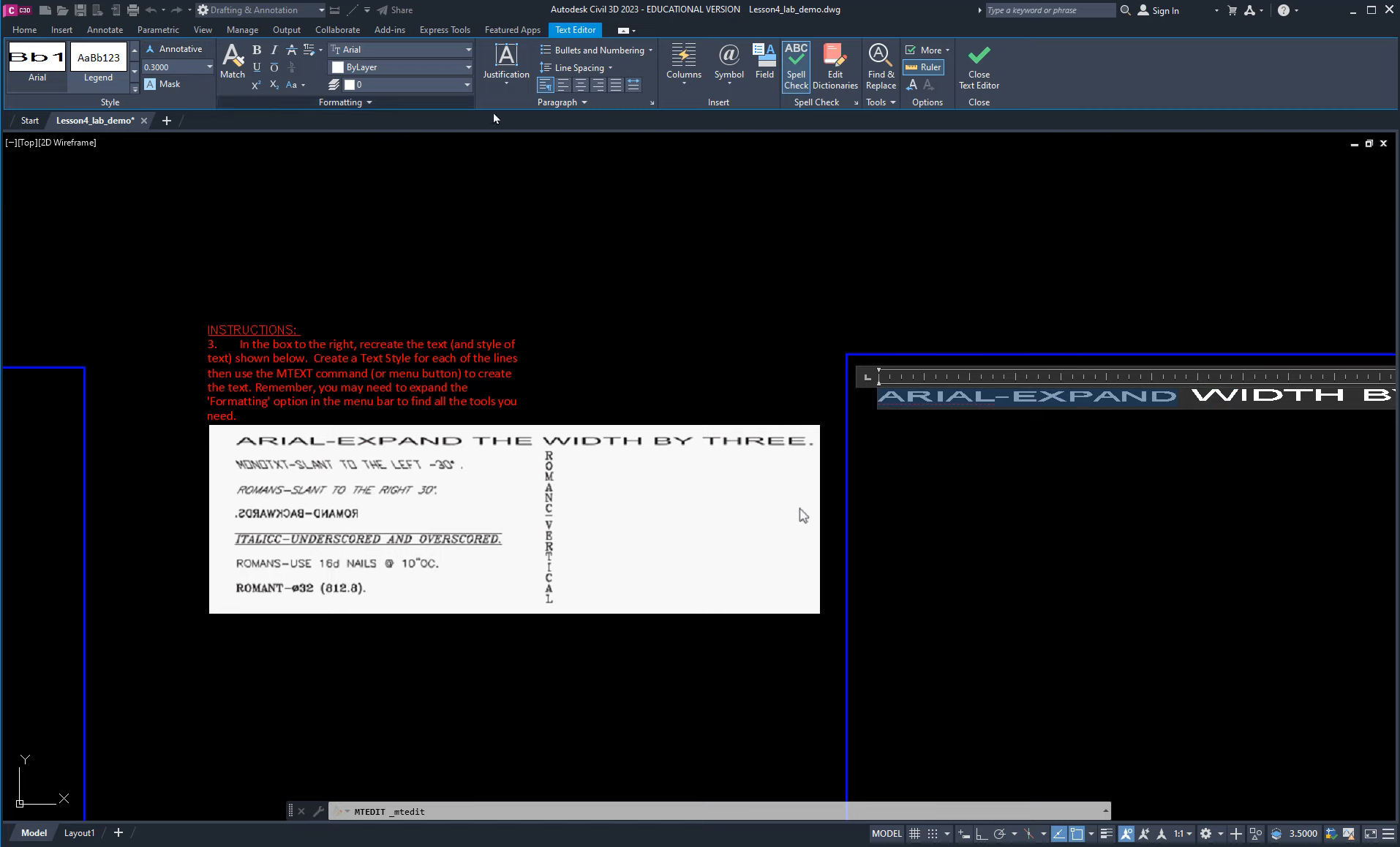
Format the selected "ARIAL-EXPAND" characters with width factor 1, tracking 2 and oblique angle -30.
click(366, 103)
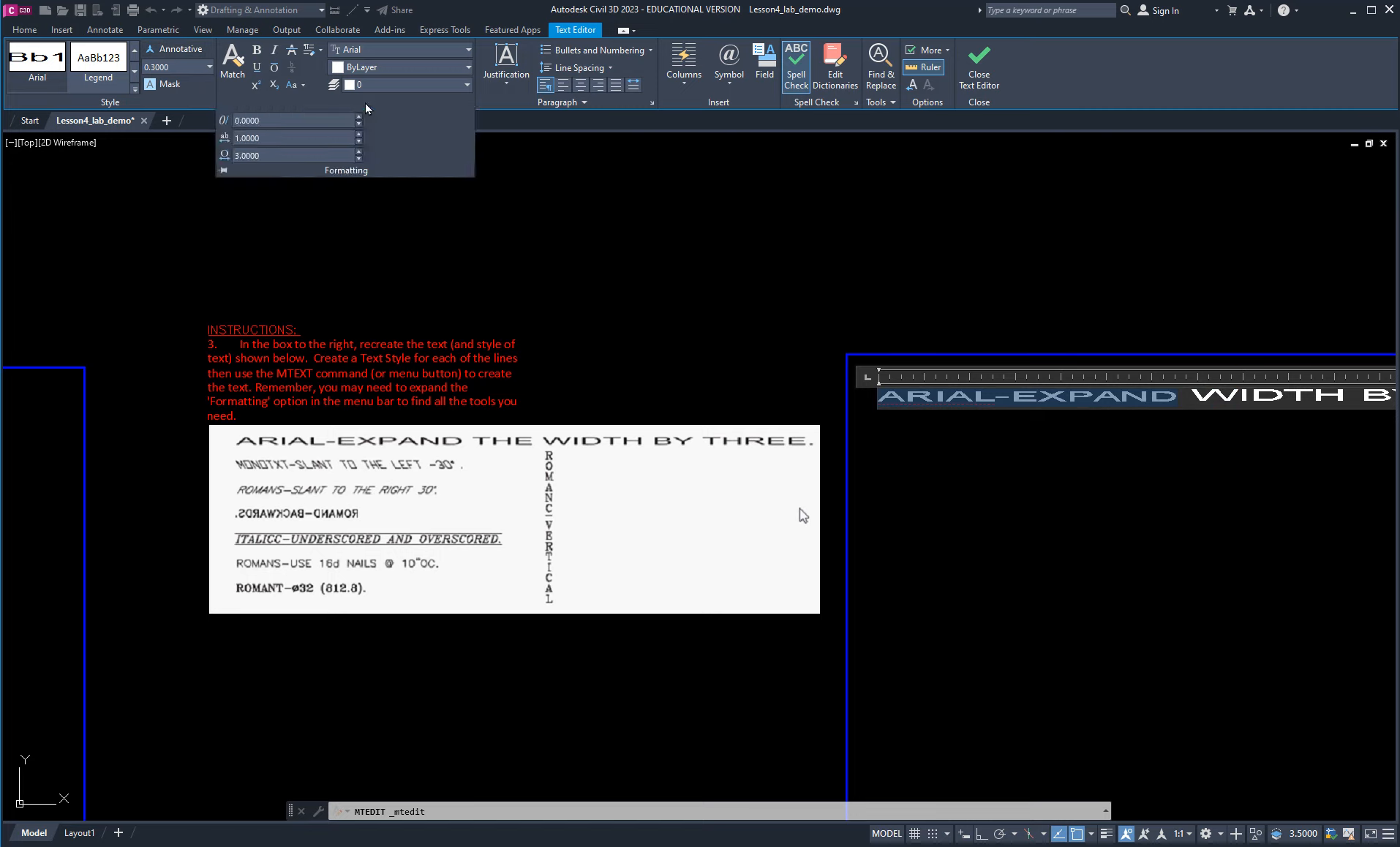
click(270, 156)
text(1)
key(Return)
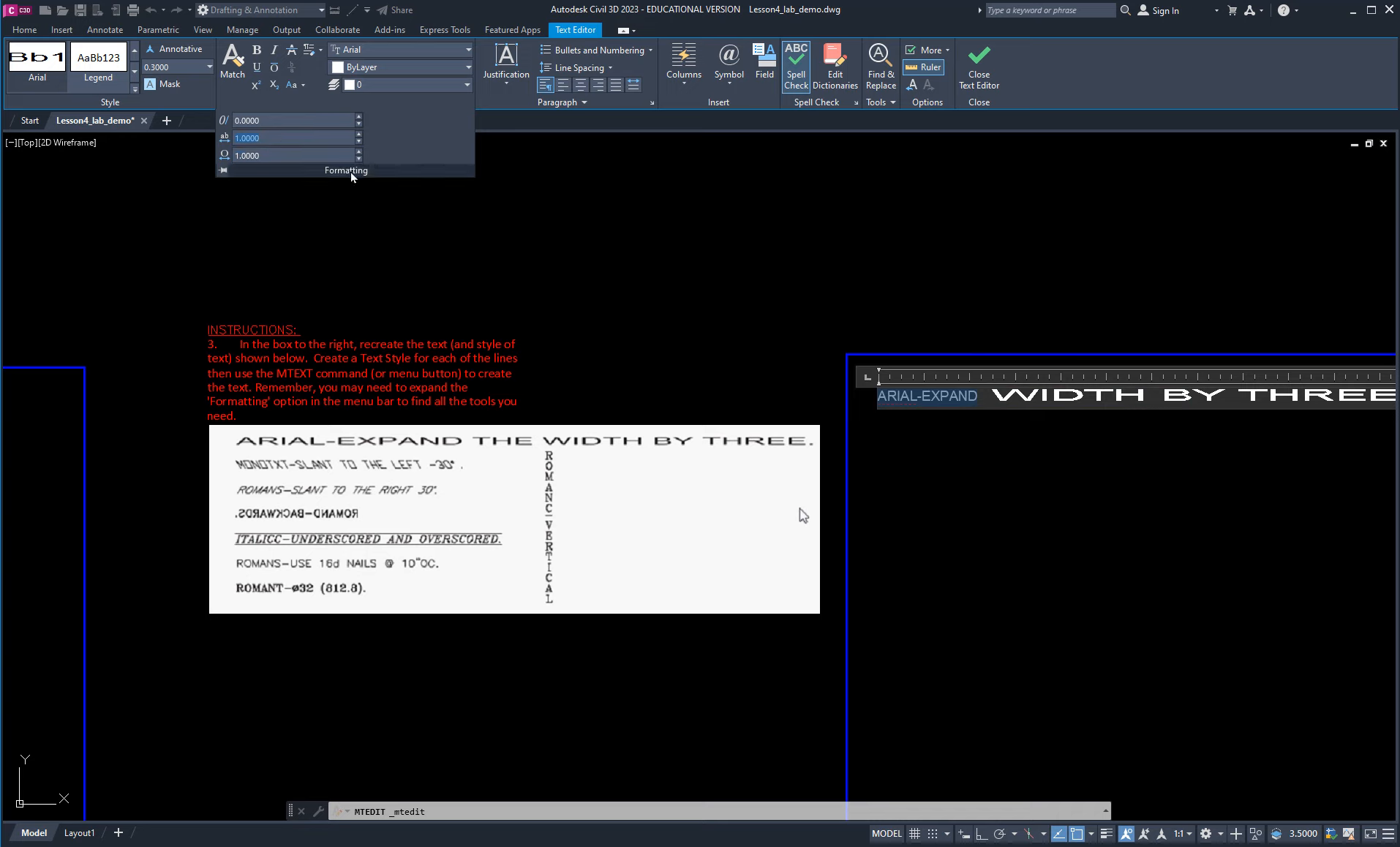
text(2)
key(Return)
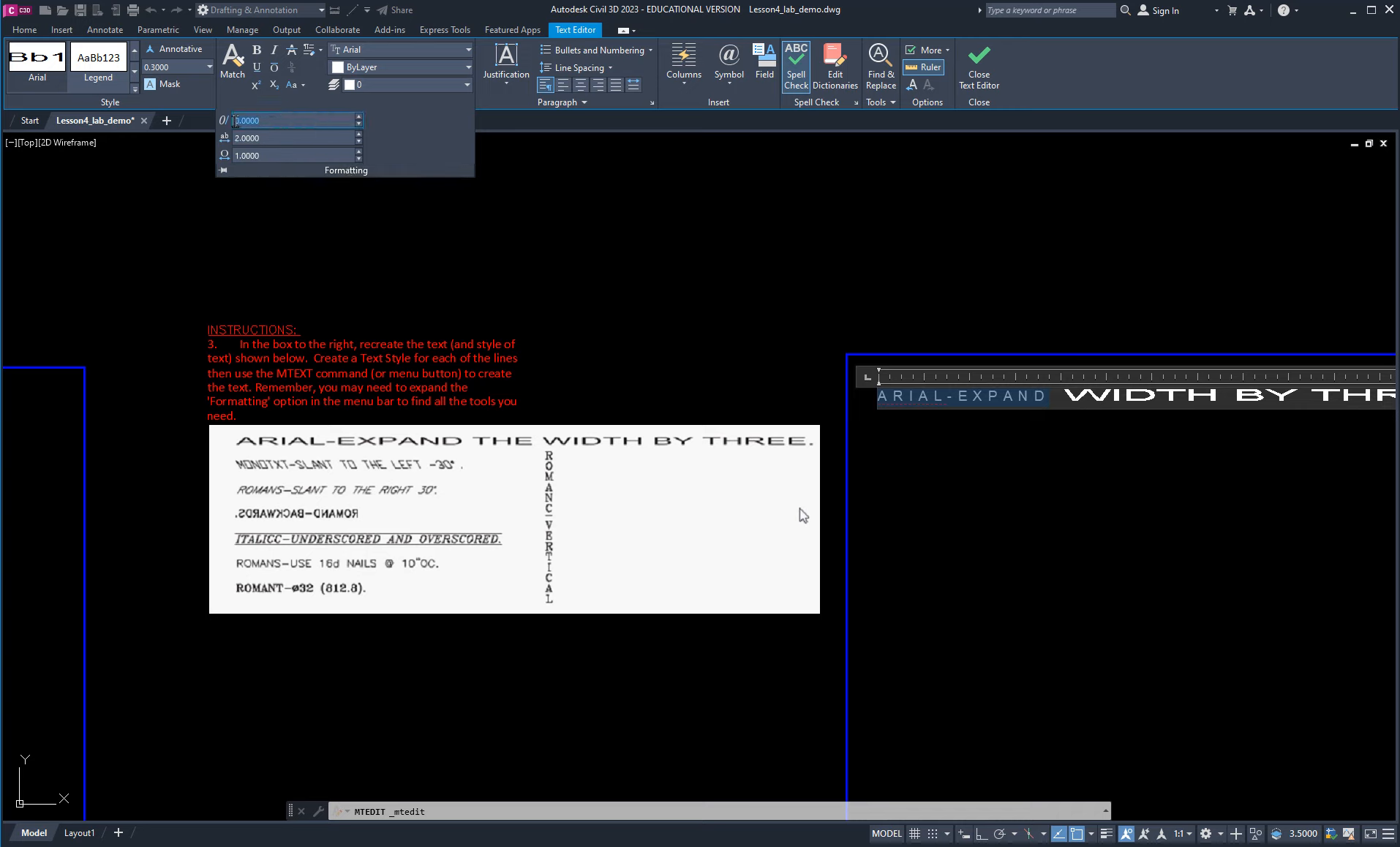
text(30)
key(Return)
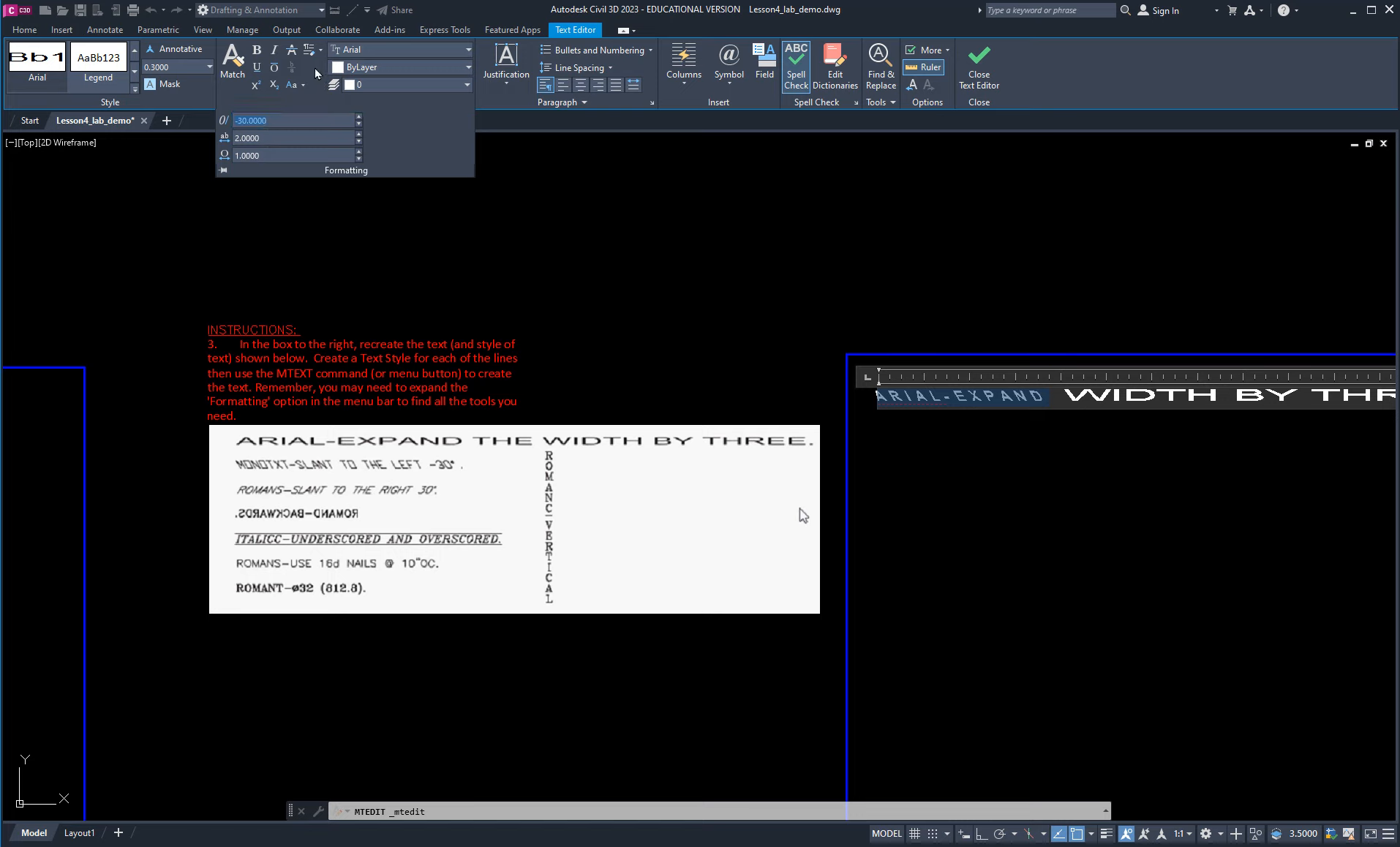
Finish editing the multiline text and save its formatting changes.
click(262, 134)
click(271, 139)
click(270, 121)
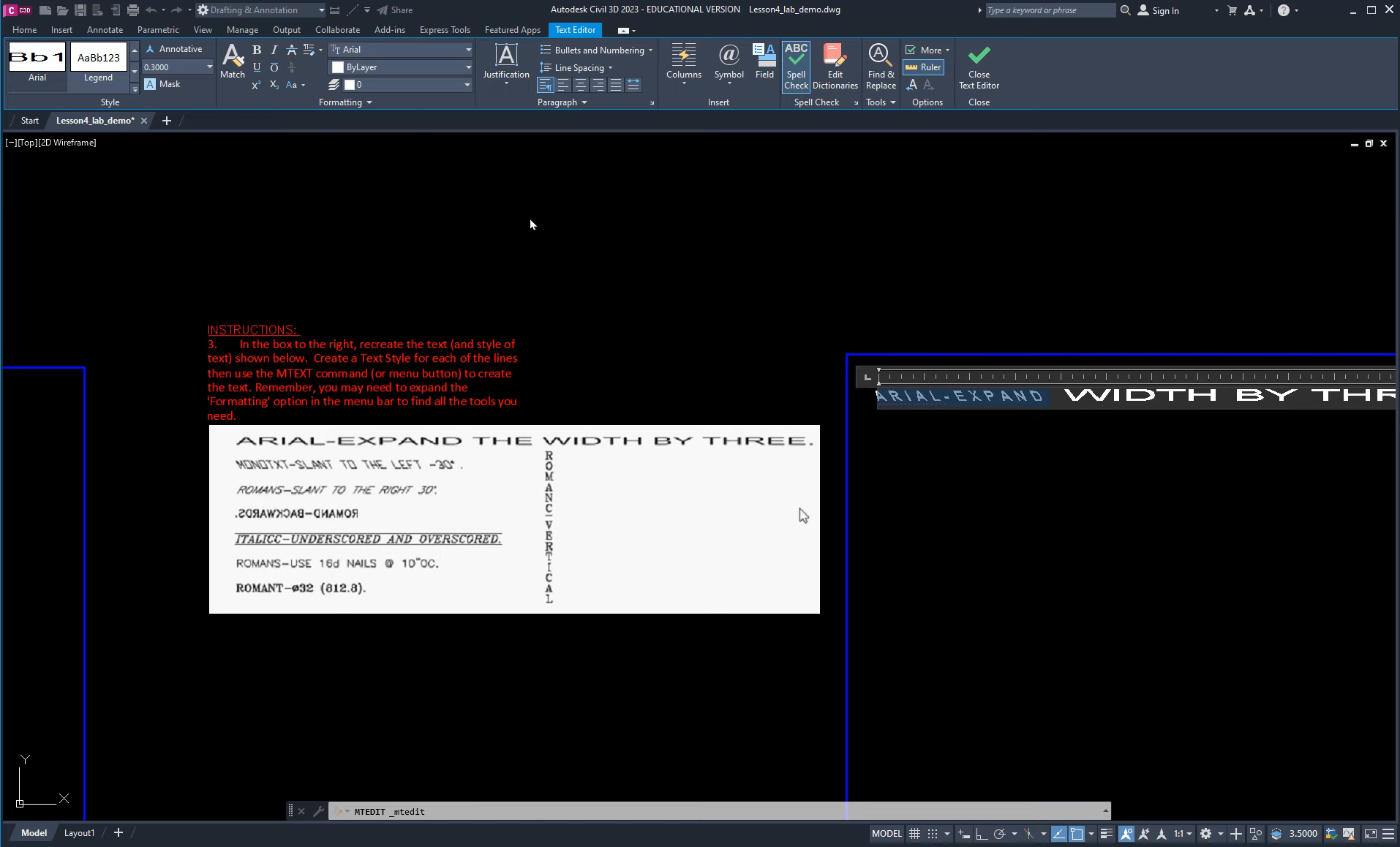
key(Escape)
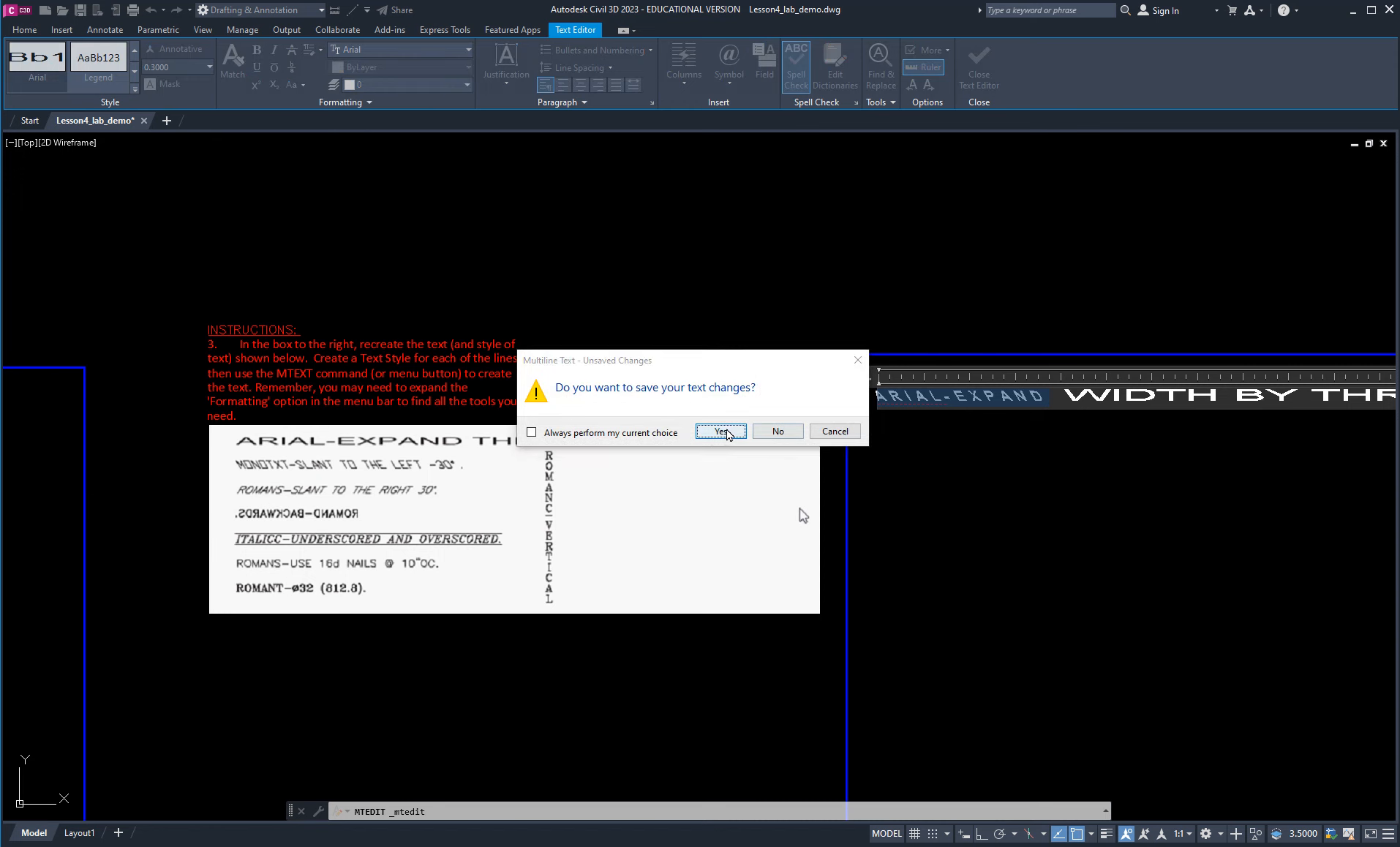
click(724, 431)
scroll(1097, 535, down, 4)
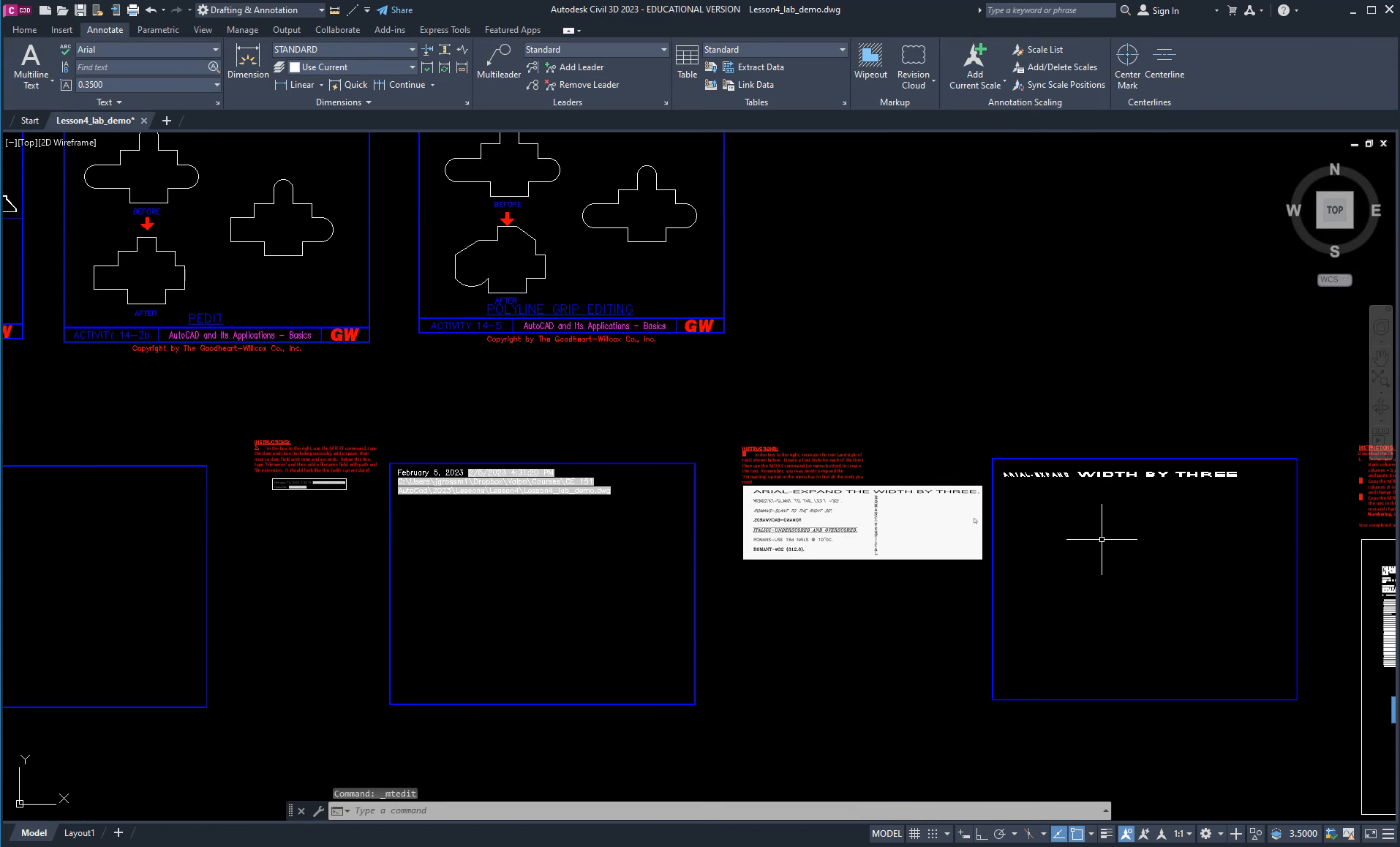
Create a multiline text reading "MONOTXT" below the ARIAL-EXPAND line inside the exercise 3 box.
scroll(1014, 491, up, 2)
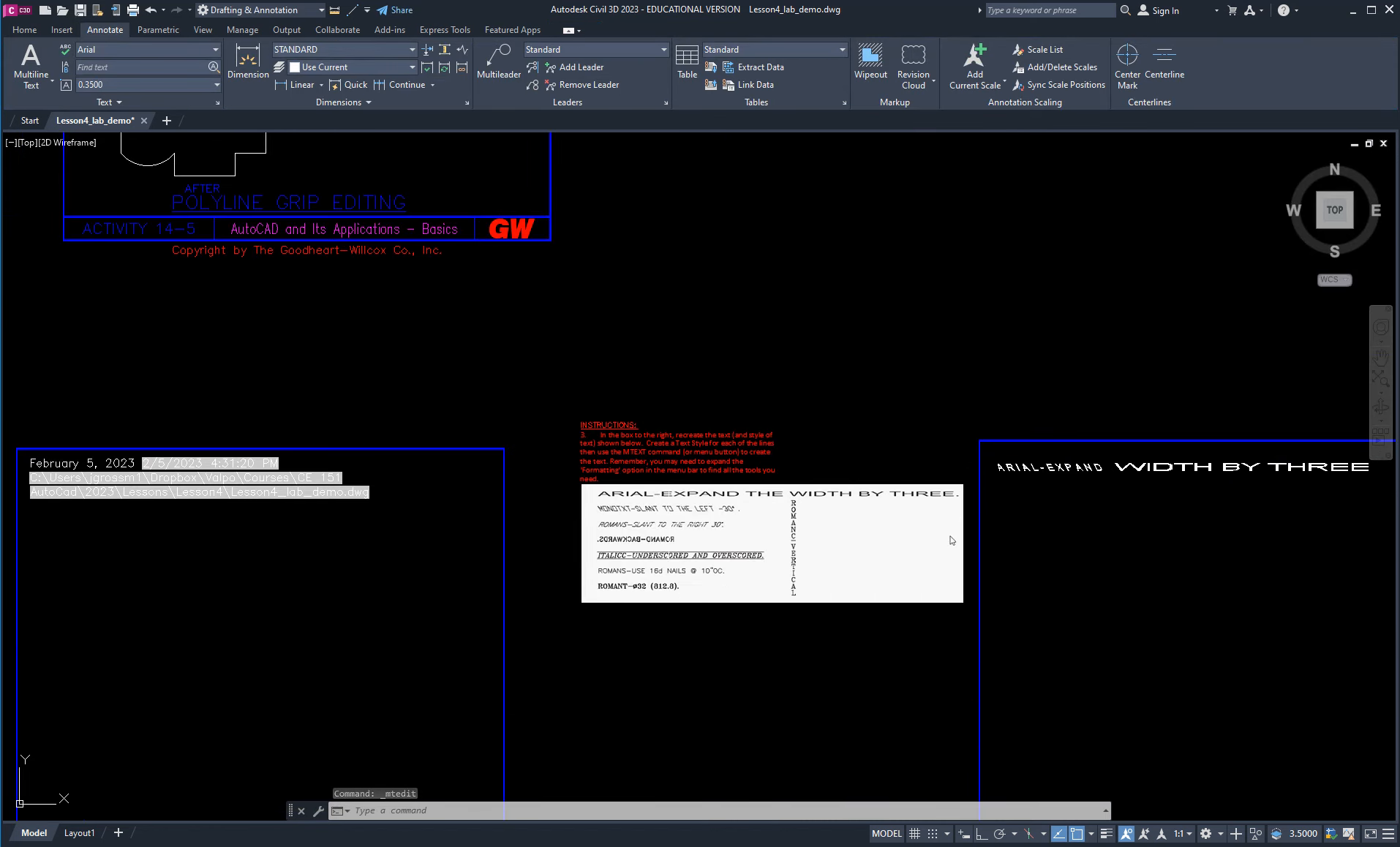
scroll(951, 540, up, 2)
middle_drag(1119, 550, 971, 514)
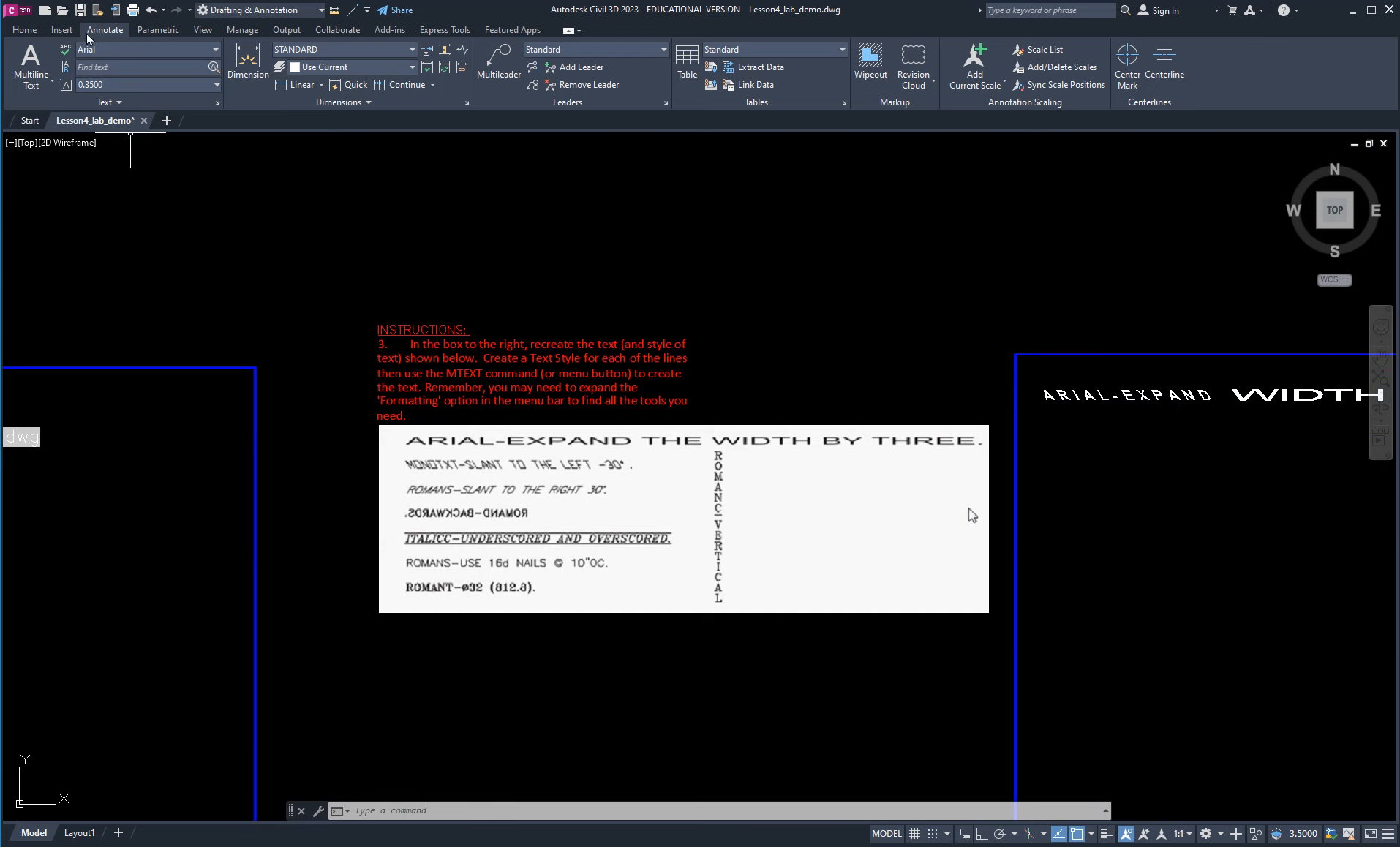
click(31, 64)
click(1047, 443)
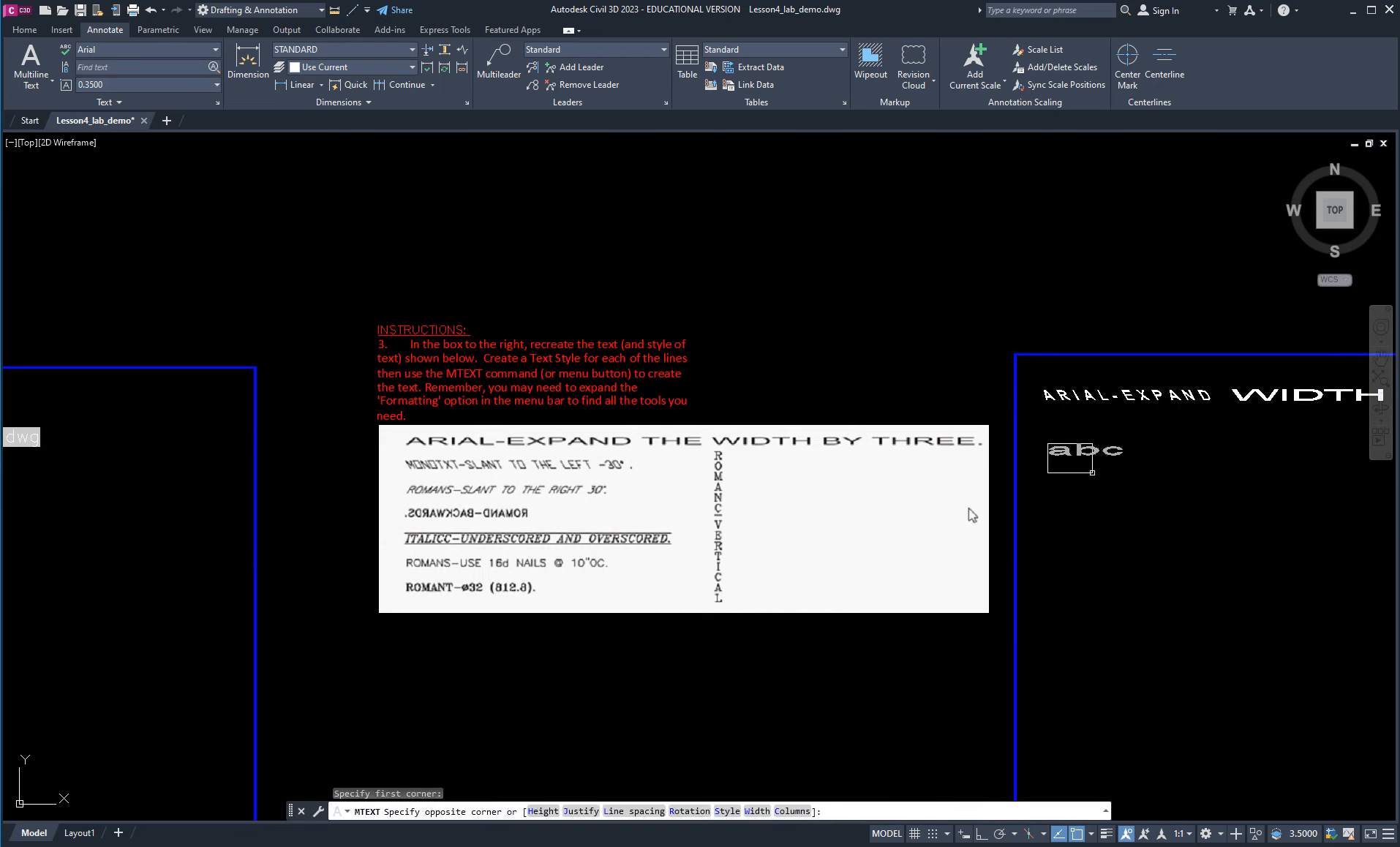
click(1309, 542)
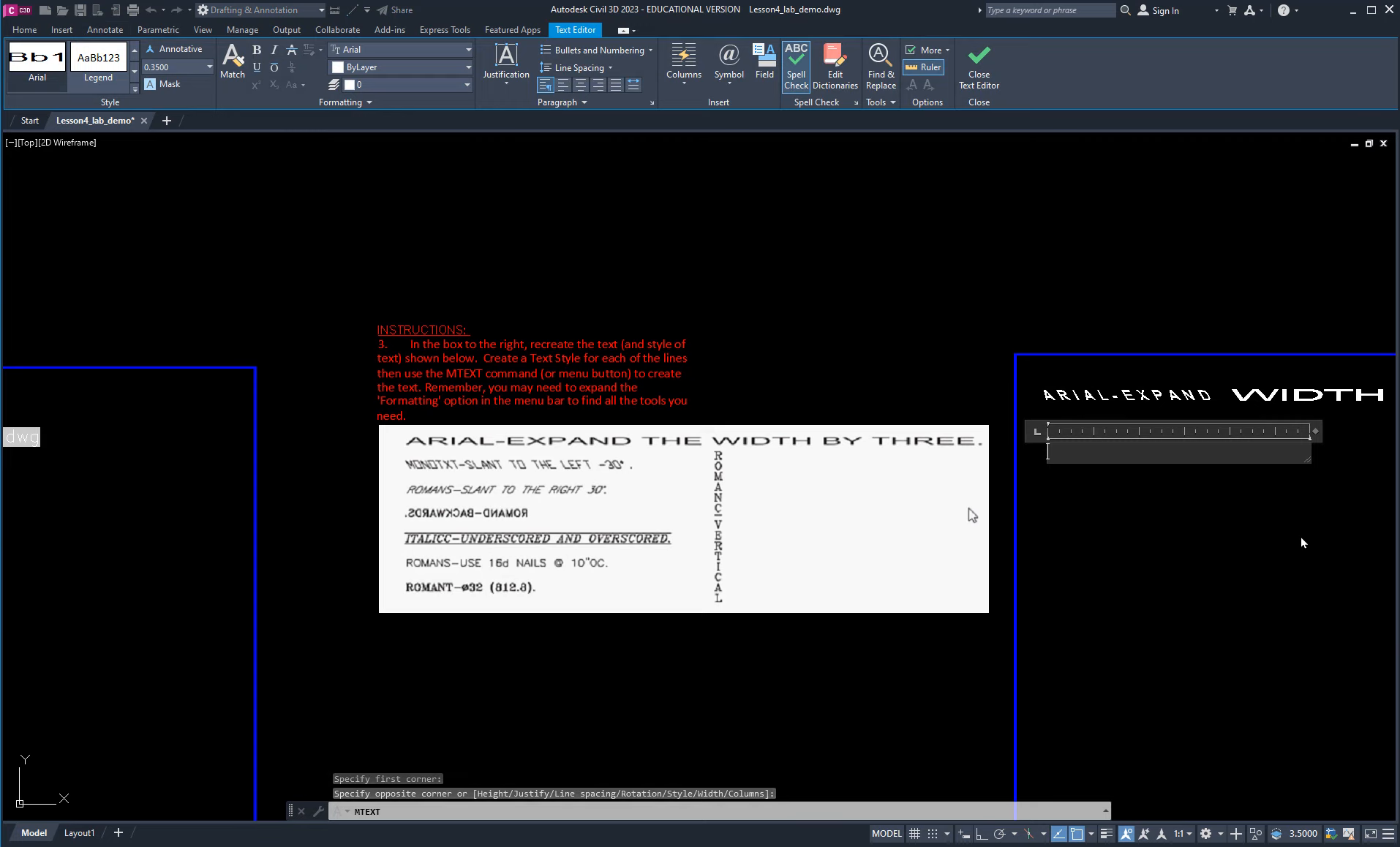
text(MONOTE)
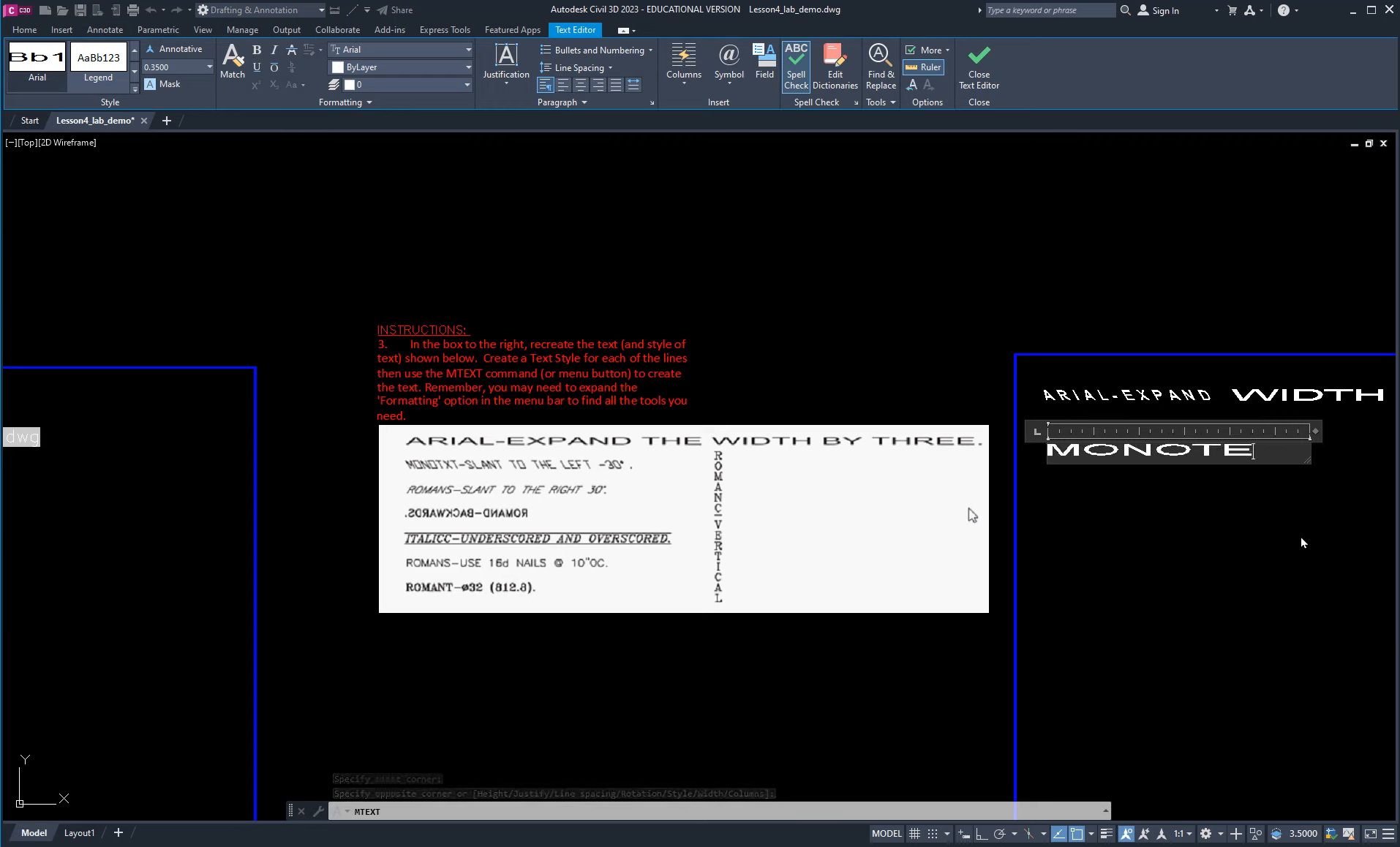
key(BackSpace)
text(XR)
key(BackSpace)
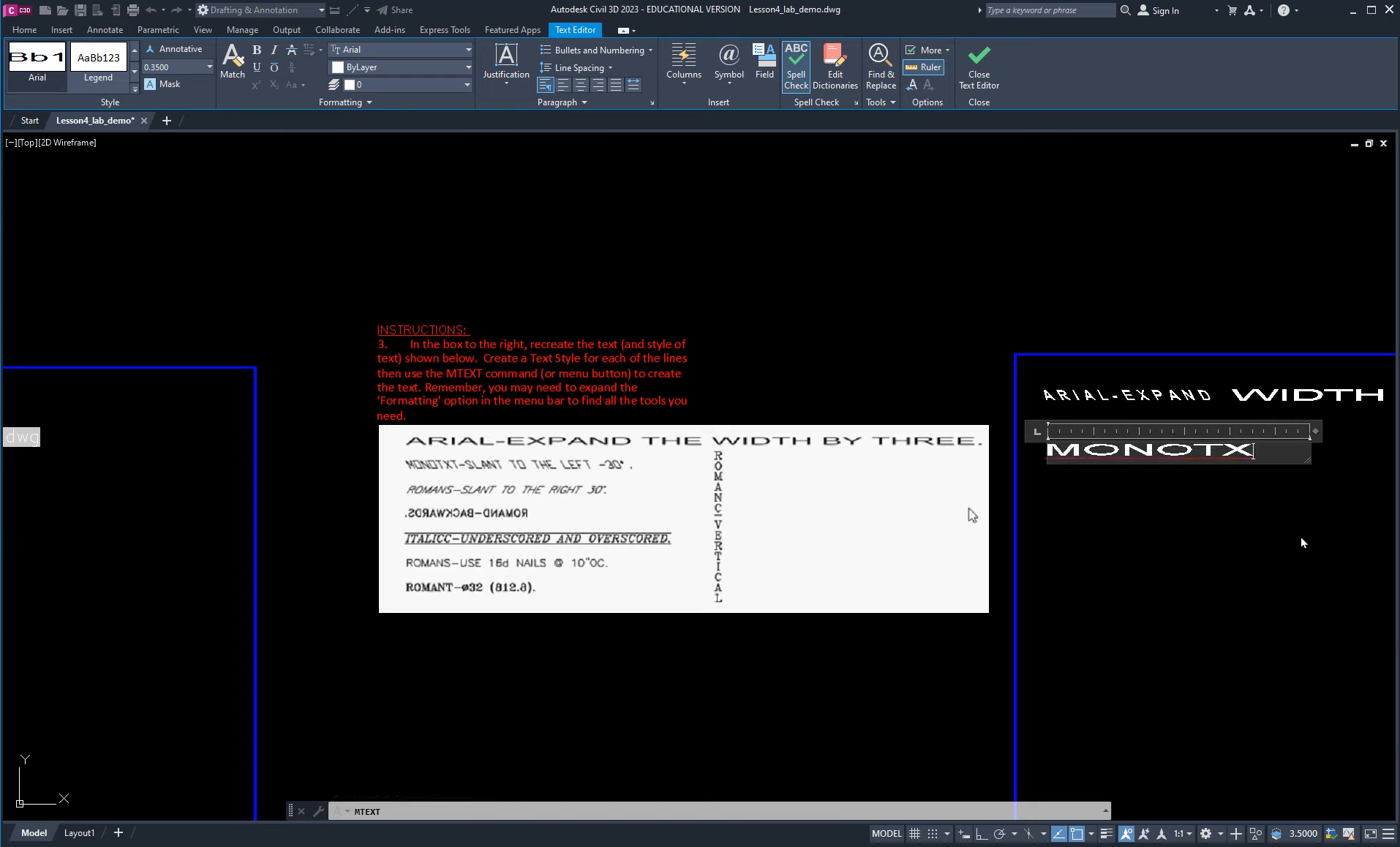
text(T)
click(1300, 536)
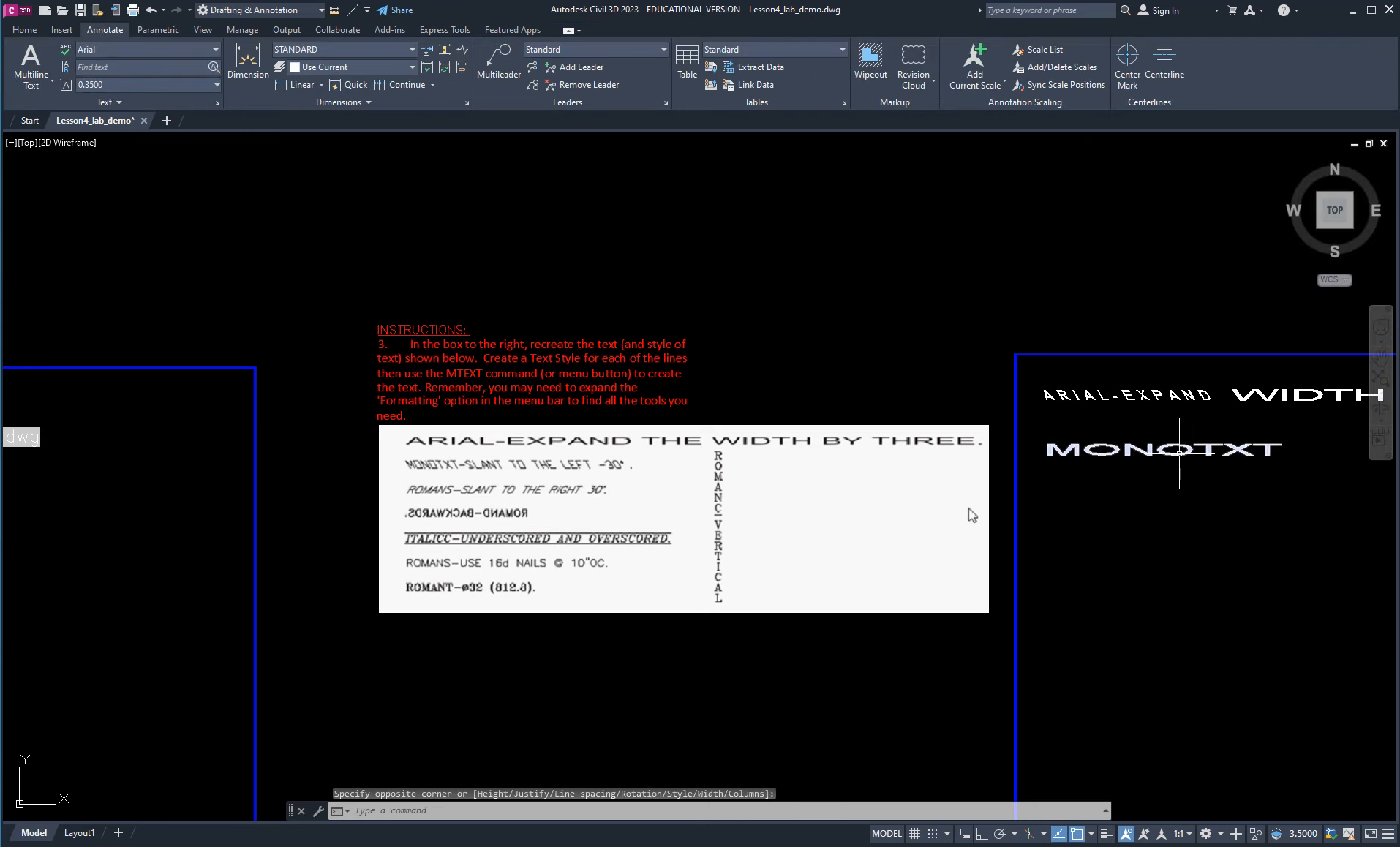
Change the font of all the characters in the "MONOTXT" multiline text to monotxt.
double_click(1177, 449)
drag(1286, 447, 1046, 466)
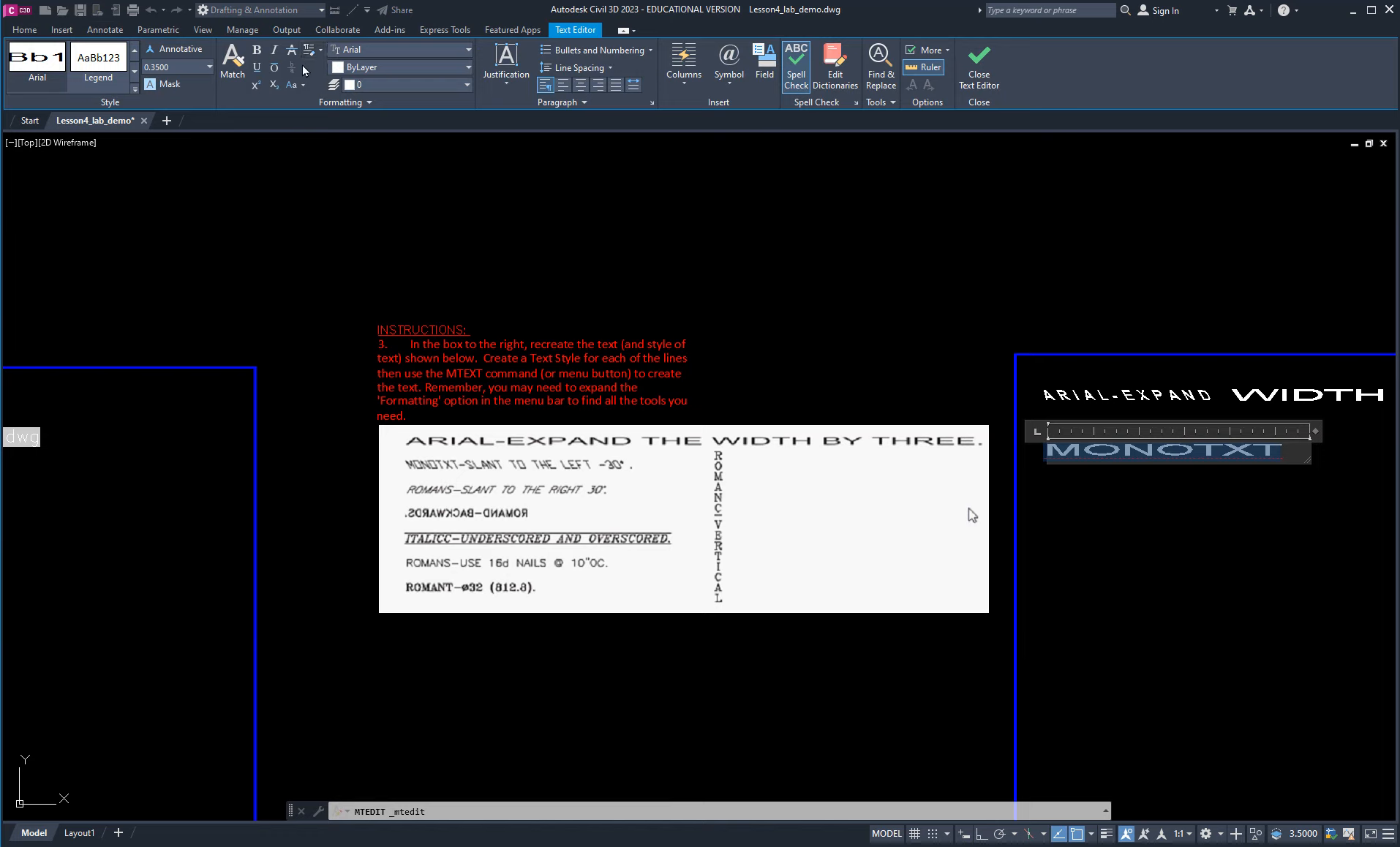
click(382, 48)
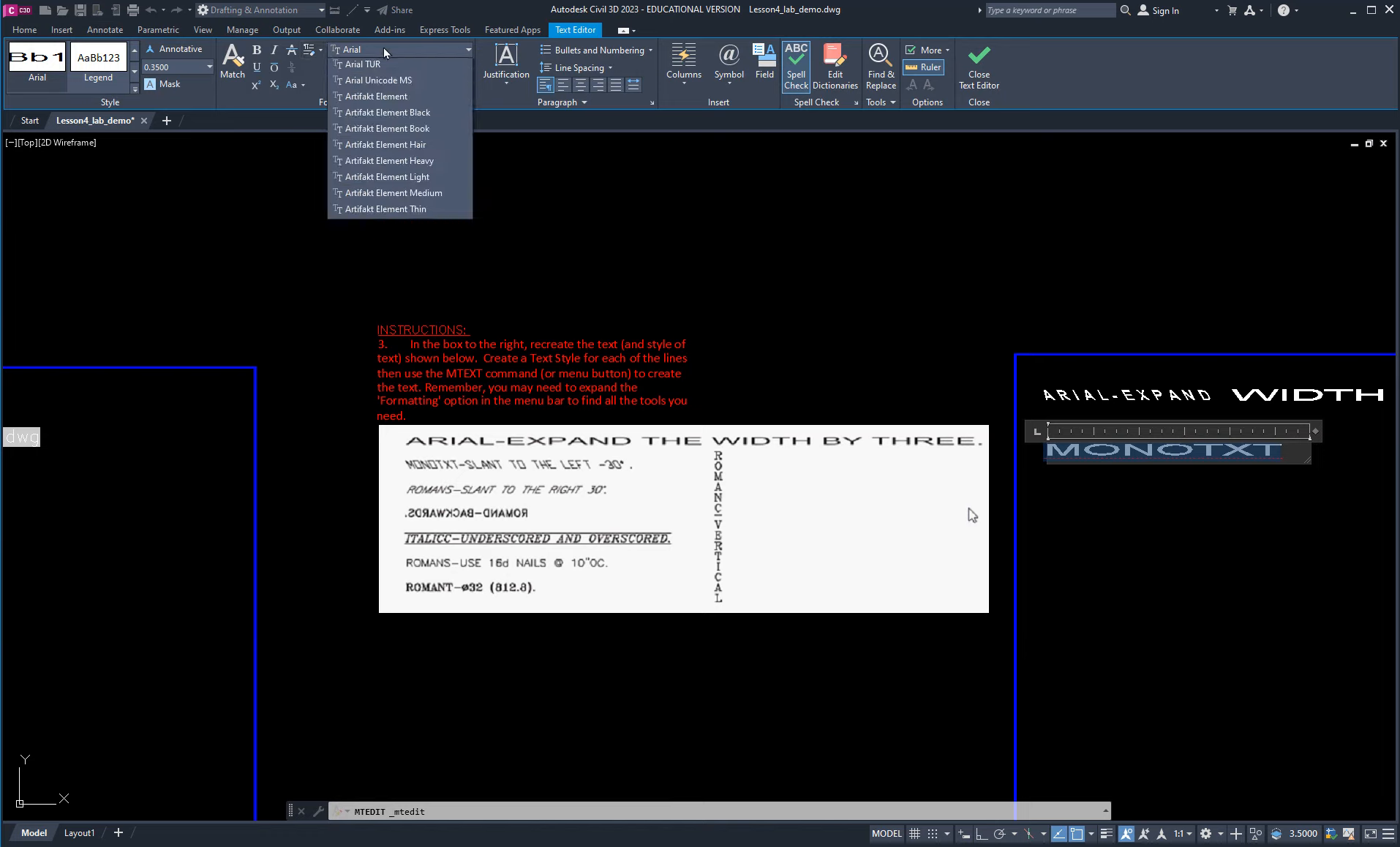
drag(467, 93, 467, 250)
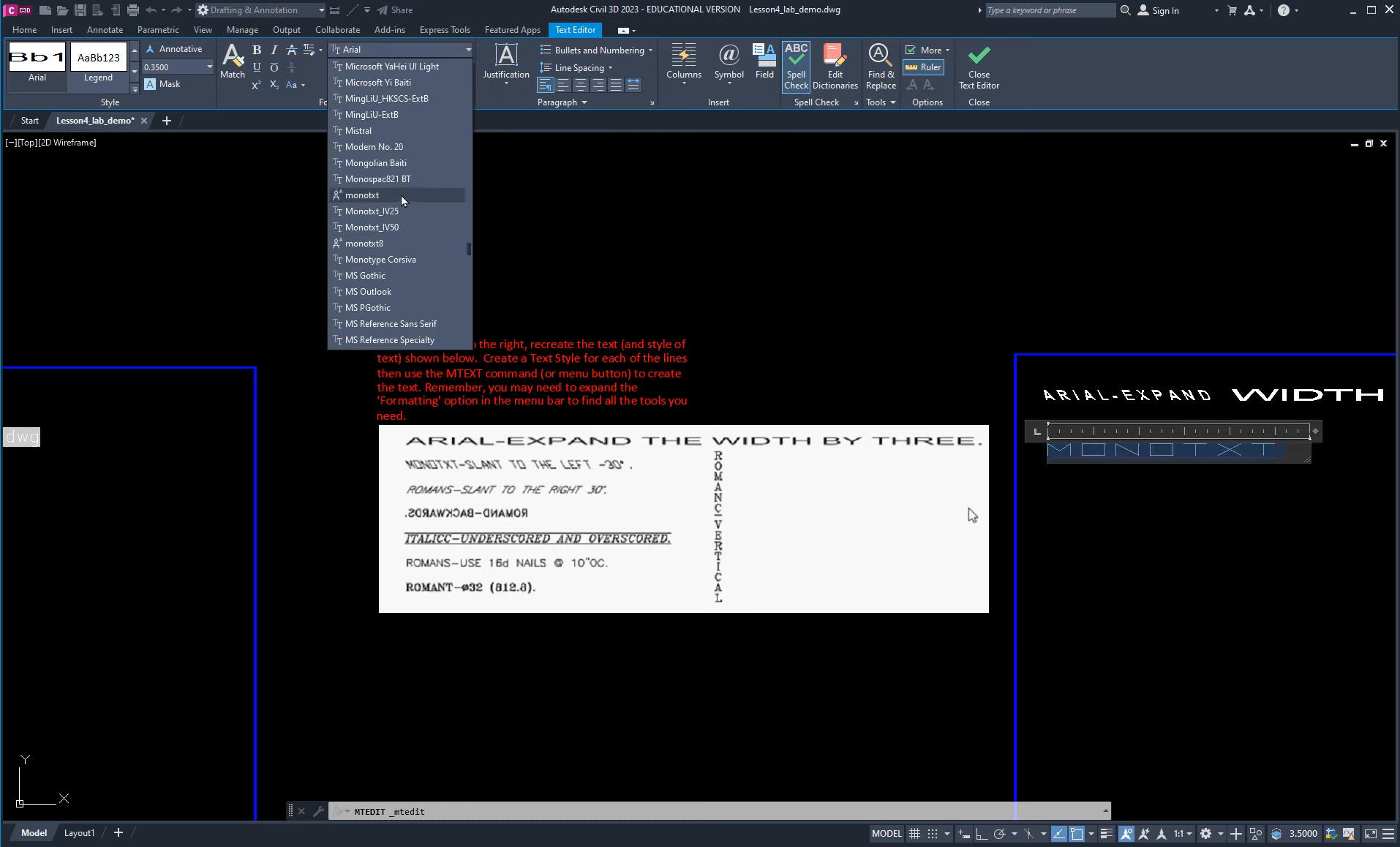
click(364, 195)
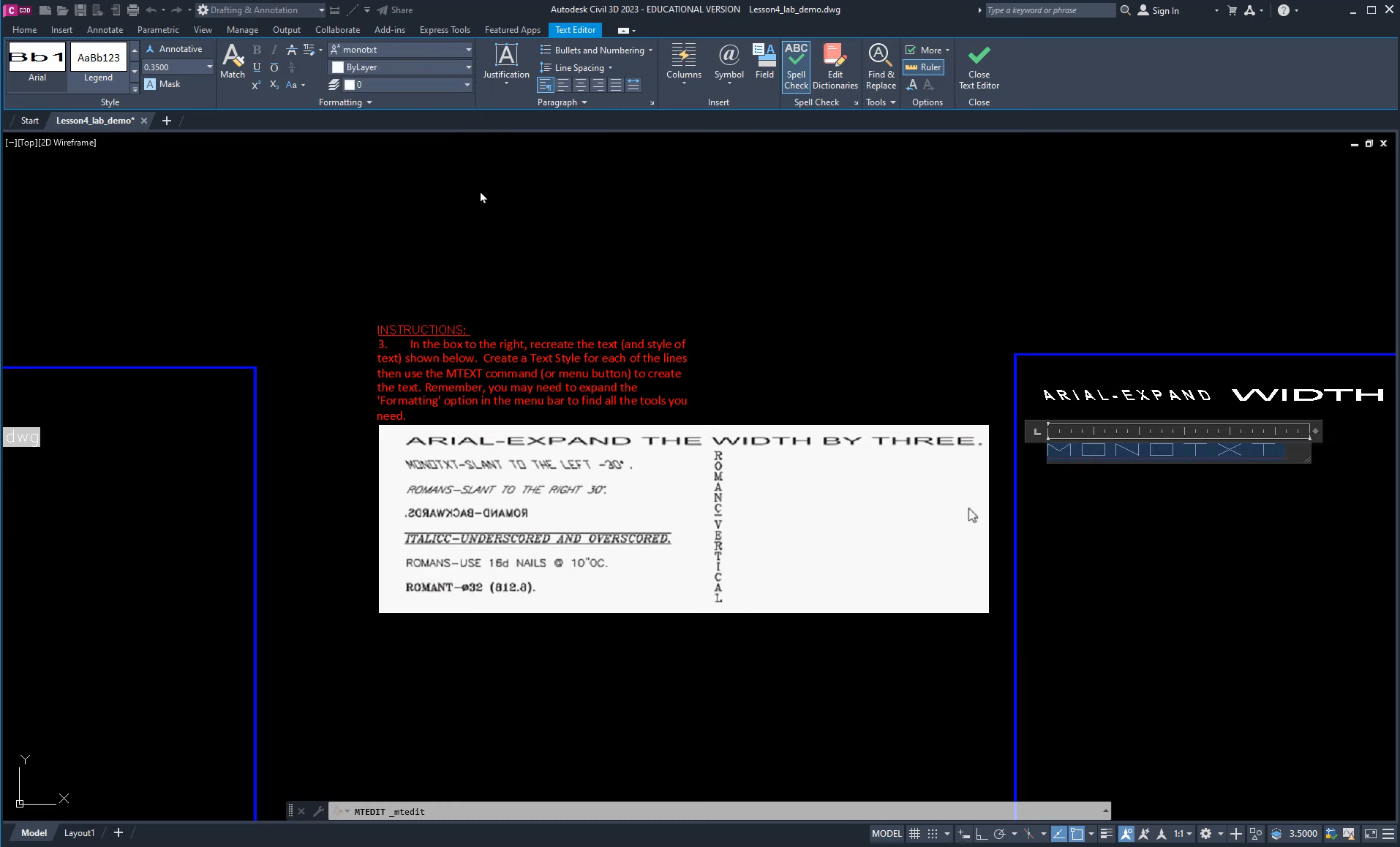
click(1126, 526)
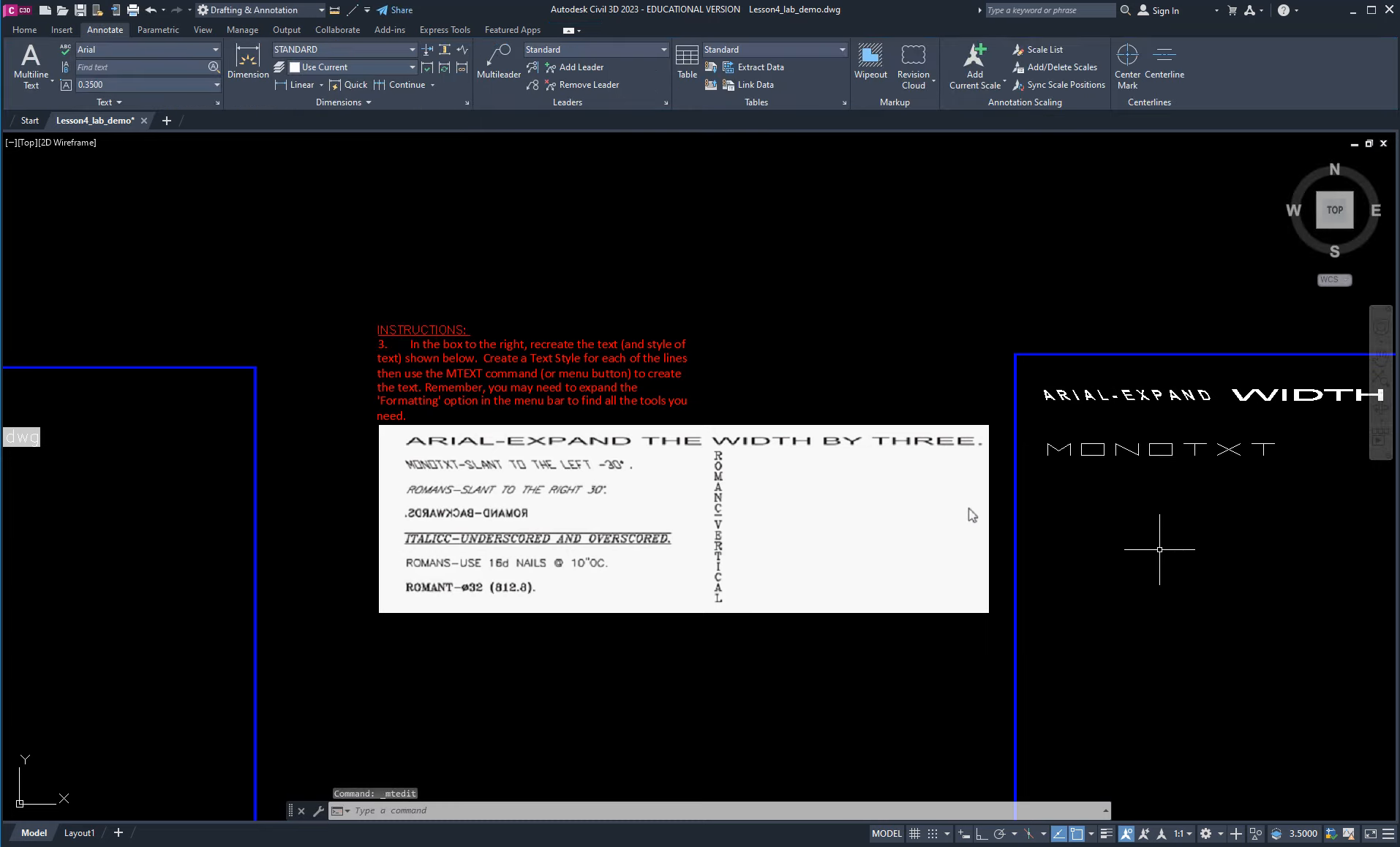
scroll(1141, 541, down, 4)
scroll(1031, 525, up, 2)
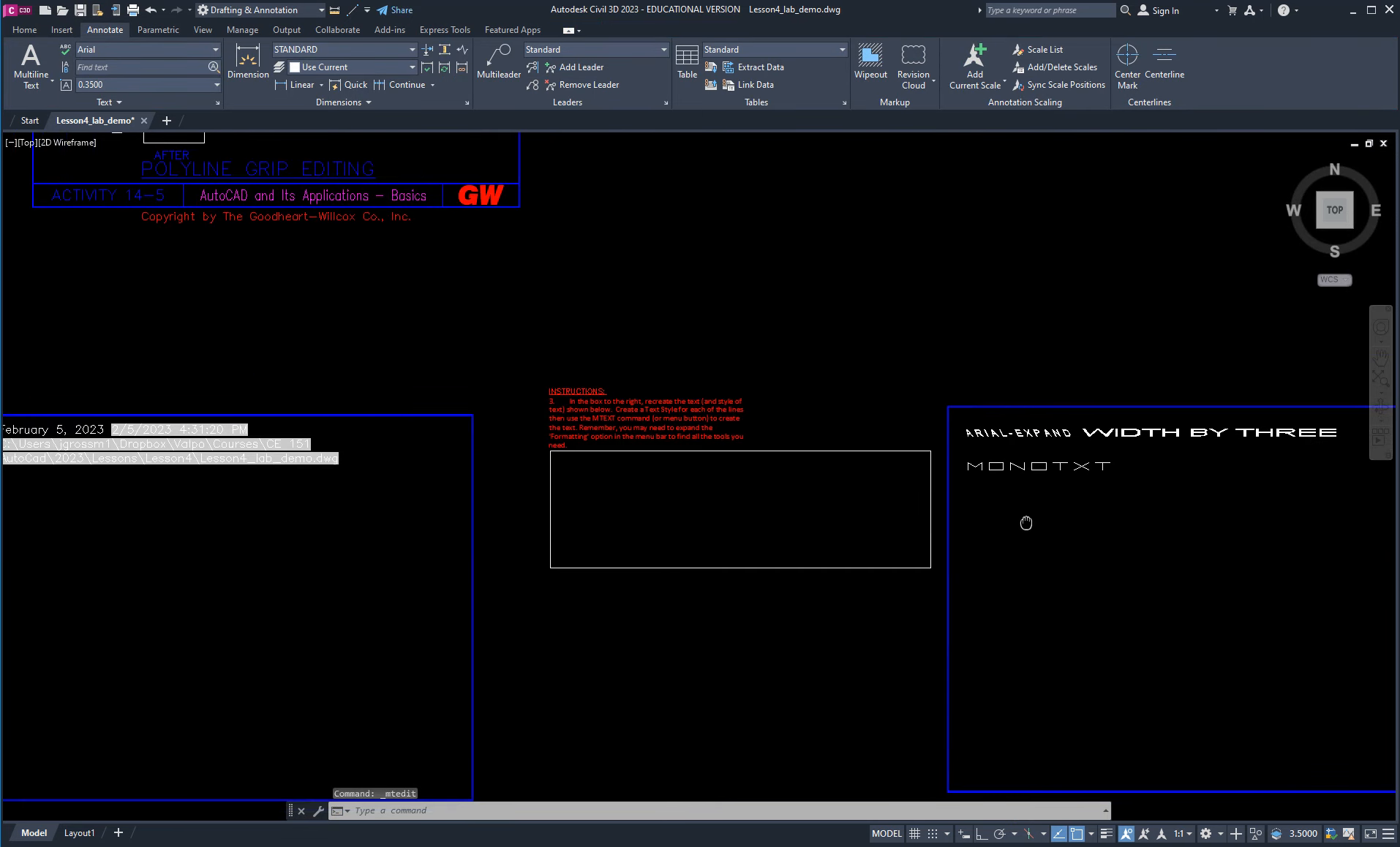
click(1004, 466)
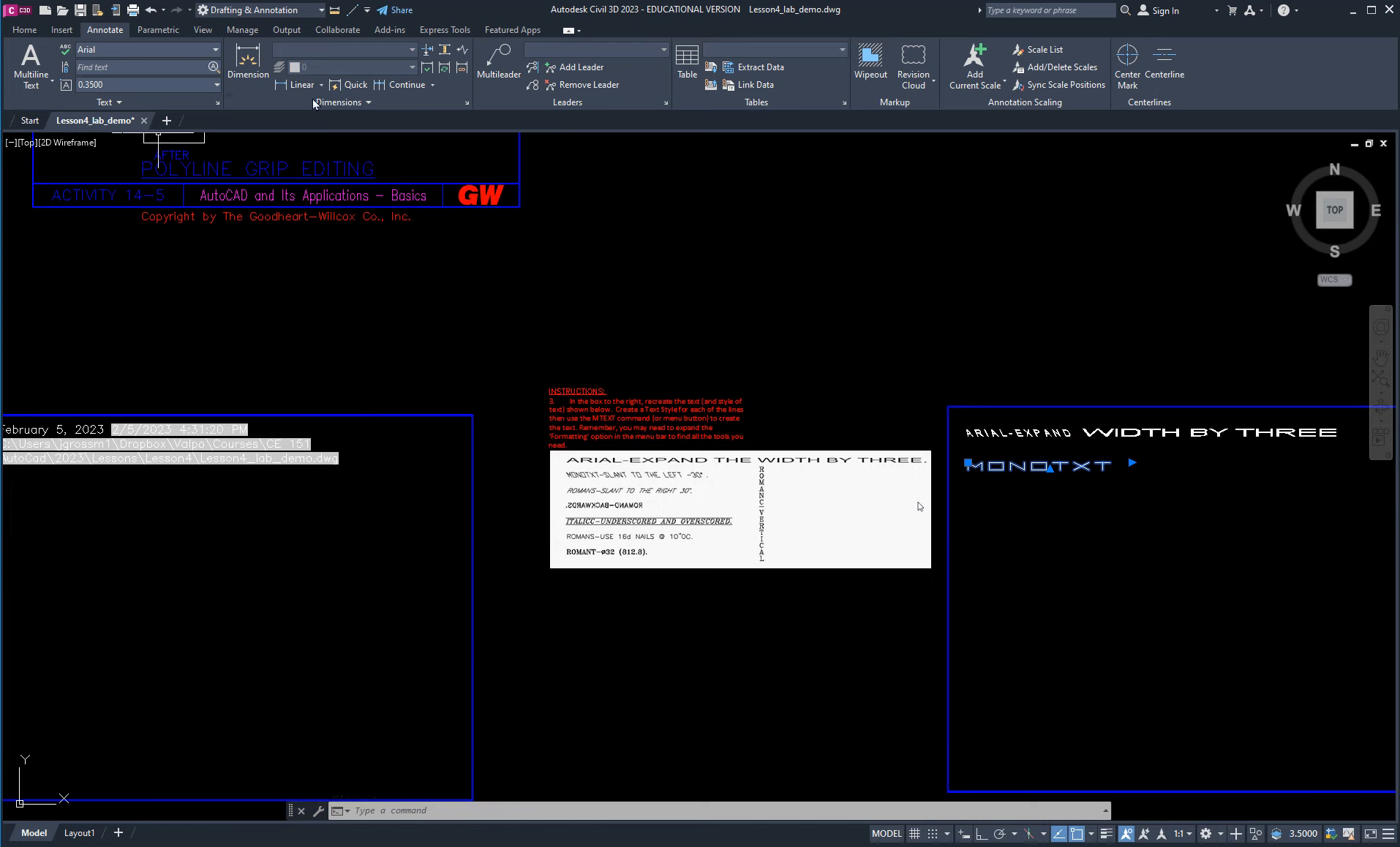
click(113, 103)
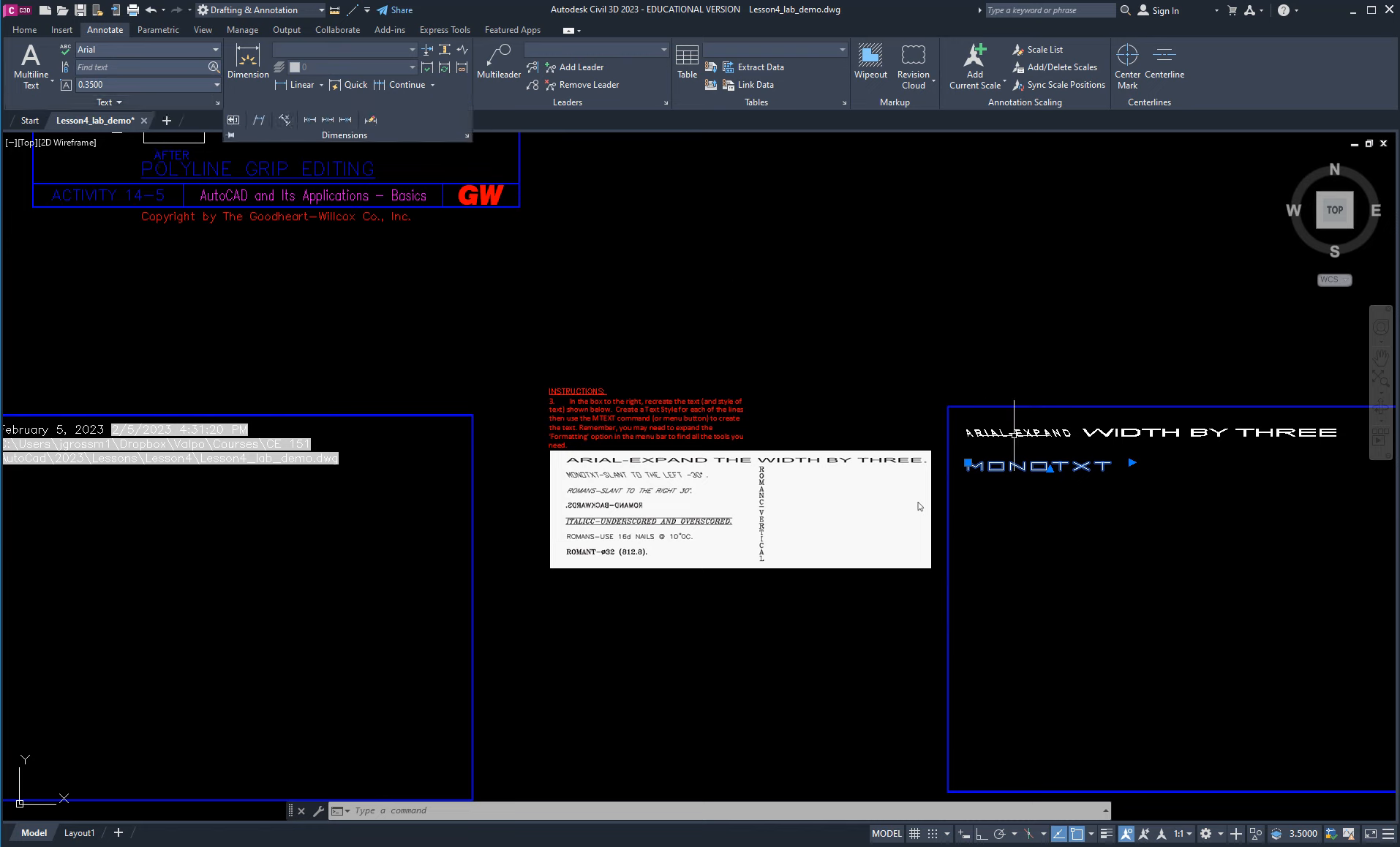
key(Escape)
key(Escape)
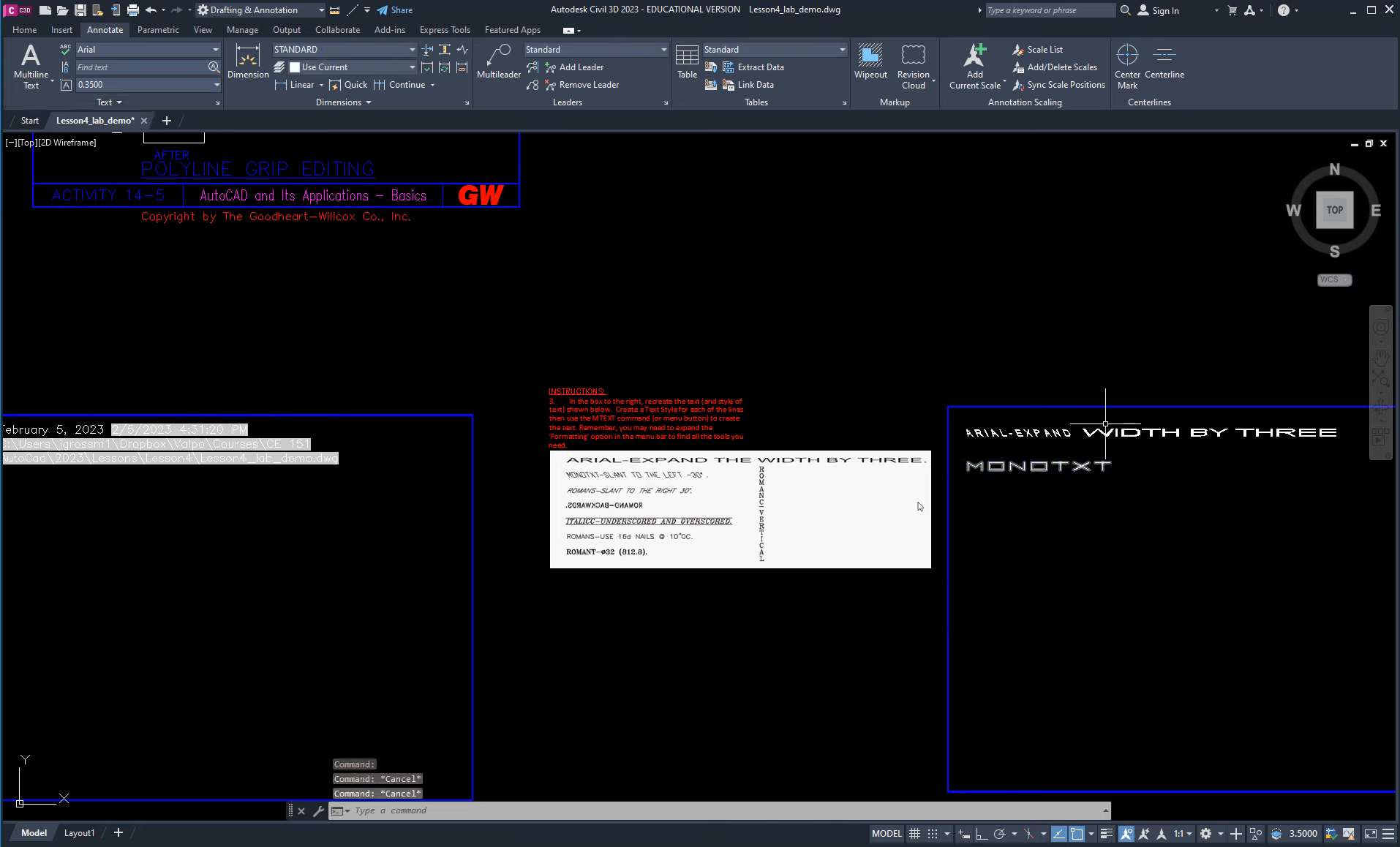
scroll(600, 512, up, 4)
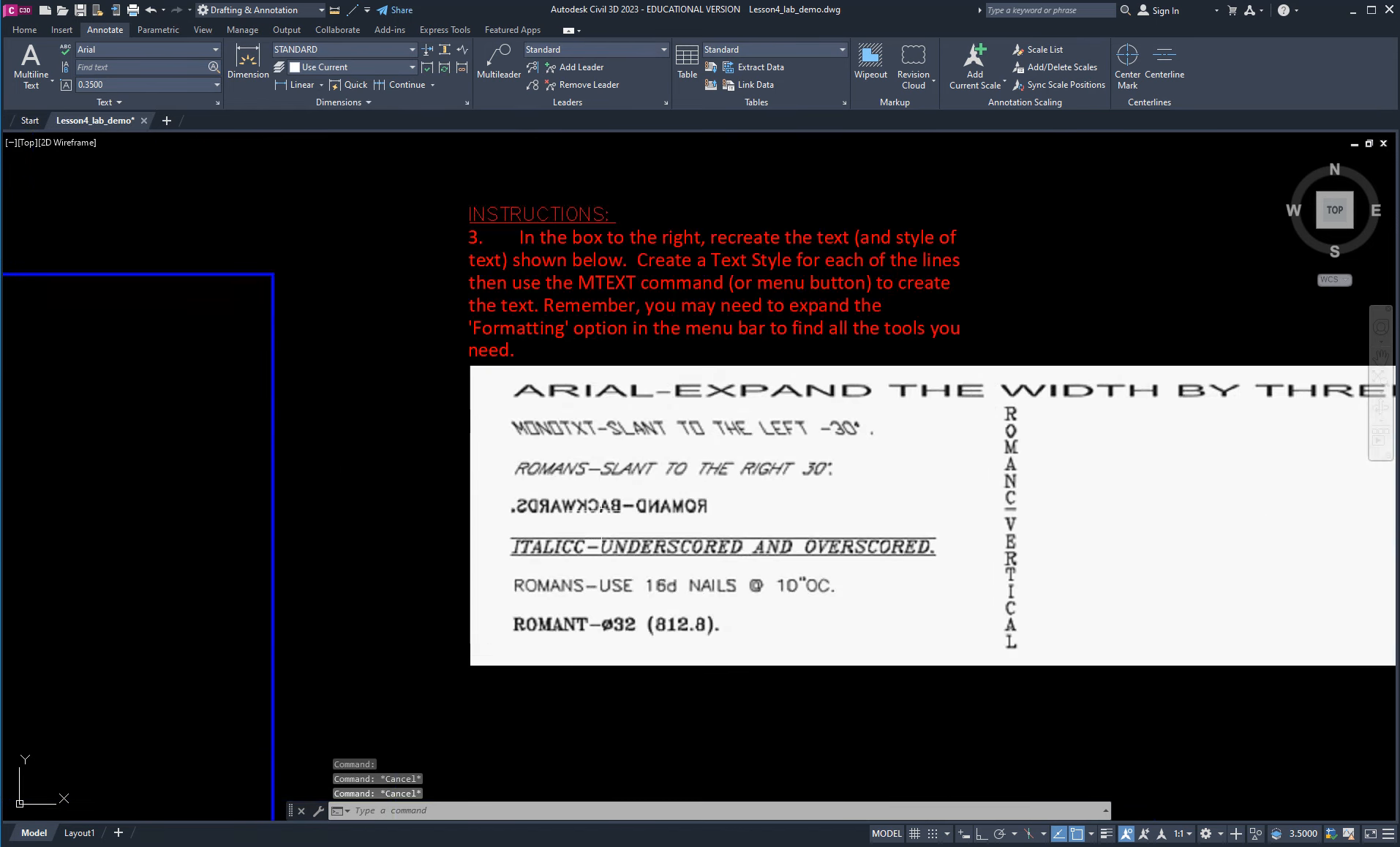
scroll(750, 517, down, 2)
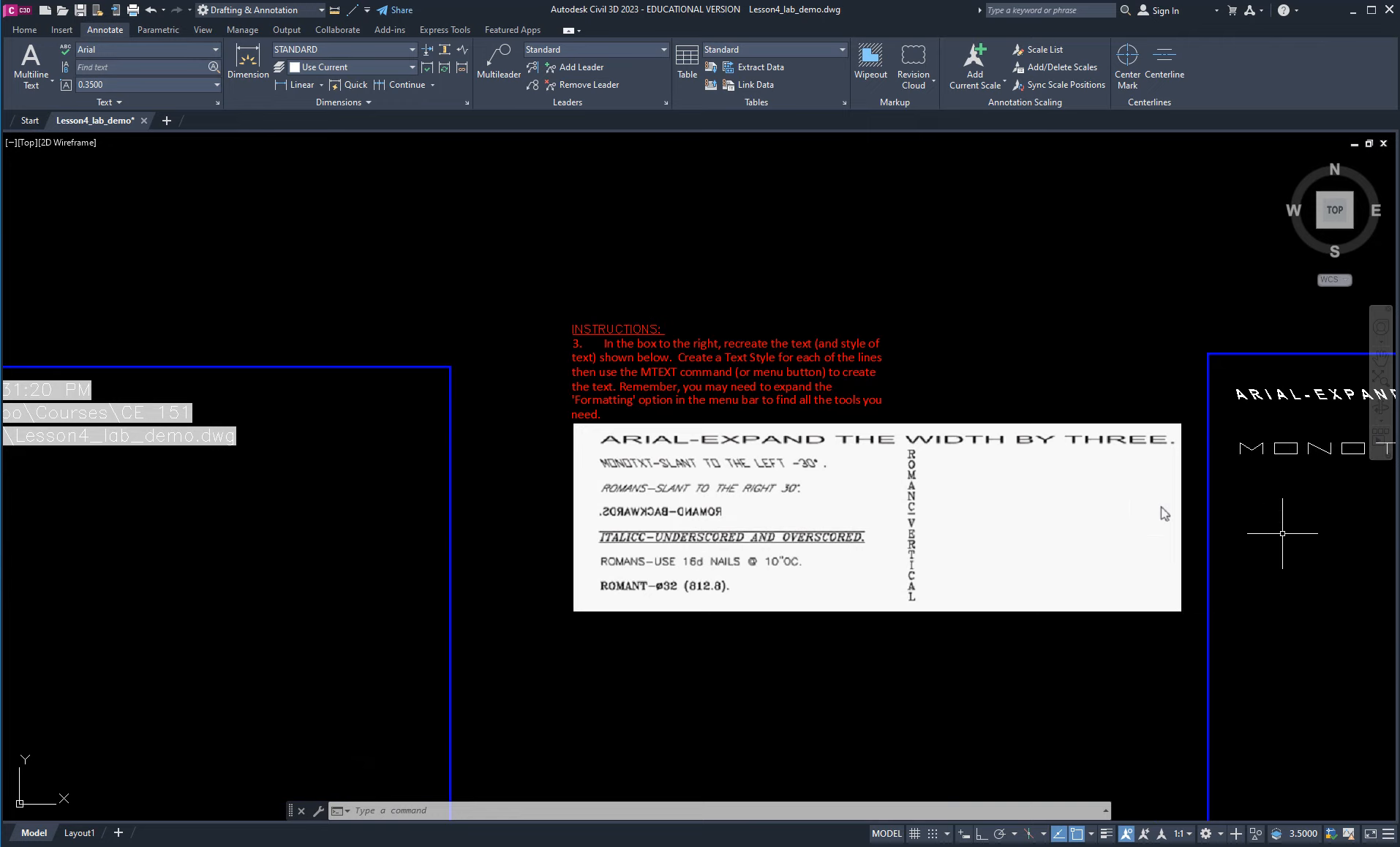
key(Escape)
key(Escape)
key(Escape)
scroll(1317, 542, down, 2)
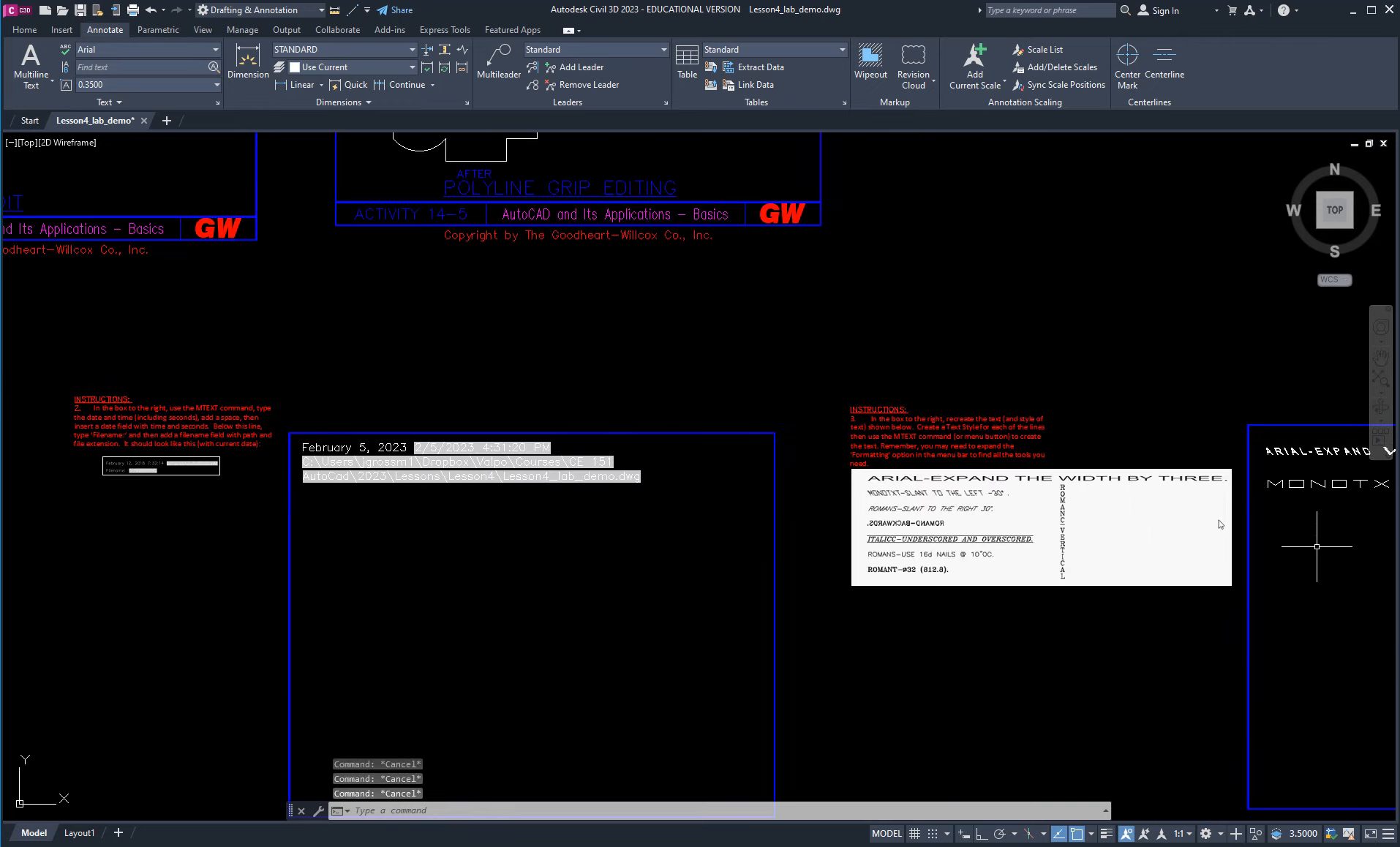
Edit the "MONOTXT" multiline text, select all its characters and open the additional character formatting settings.
middle_drag(1317, 542, 995, 510)
click(992, 509)
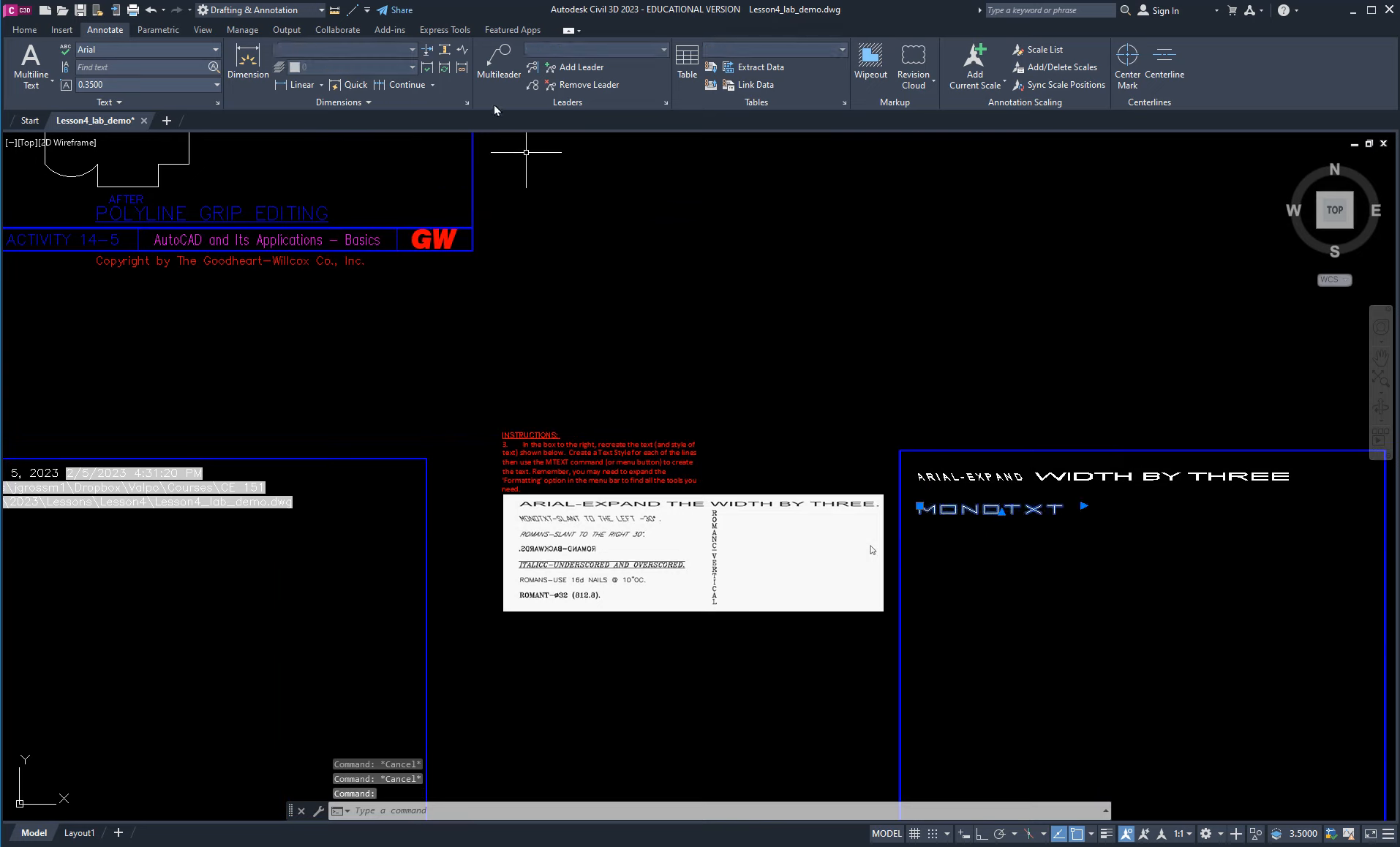
click(1021, 496)
double_click(1013, 507)
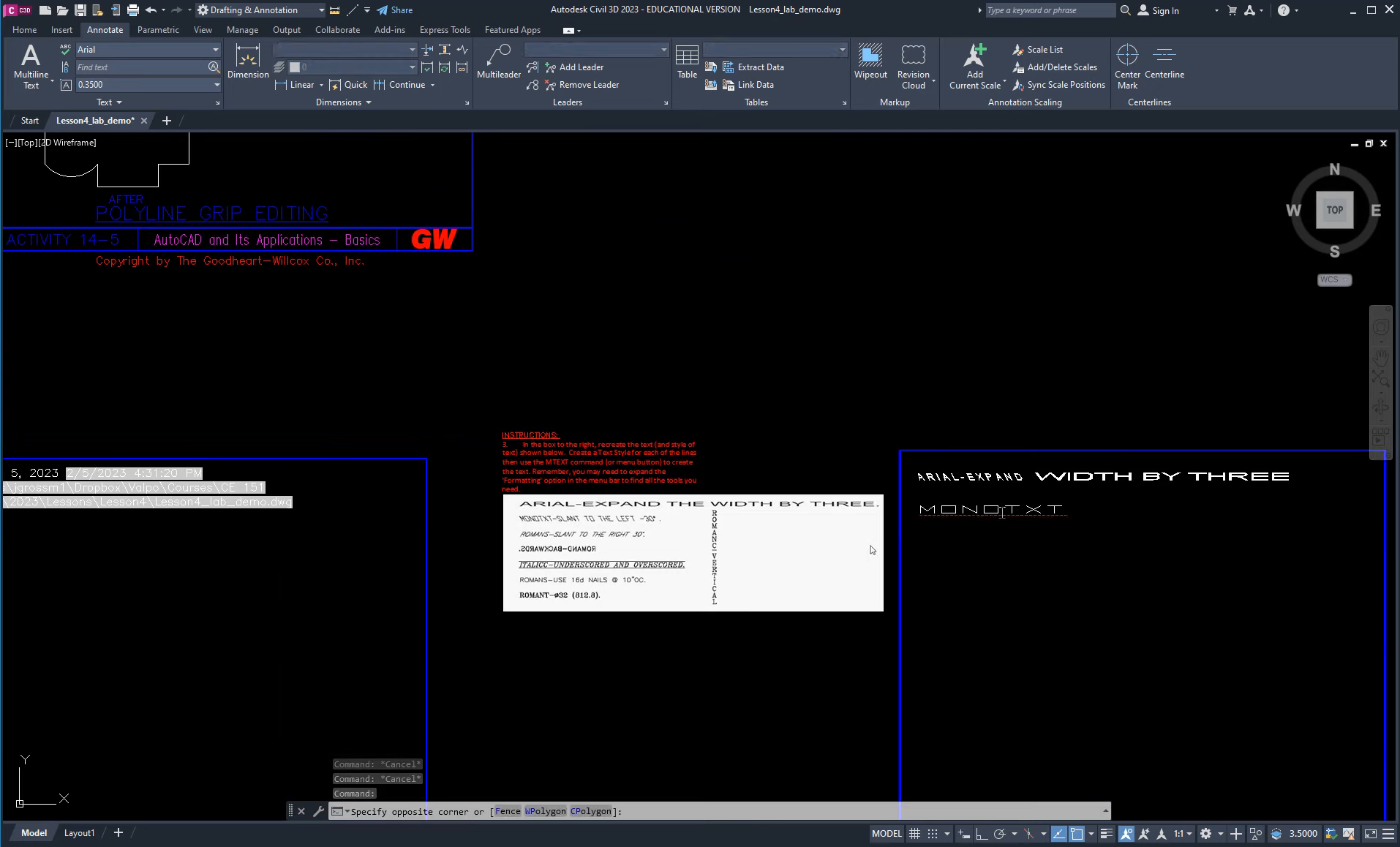
drag(1064, 508, 905, 509)
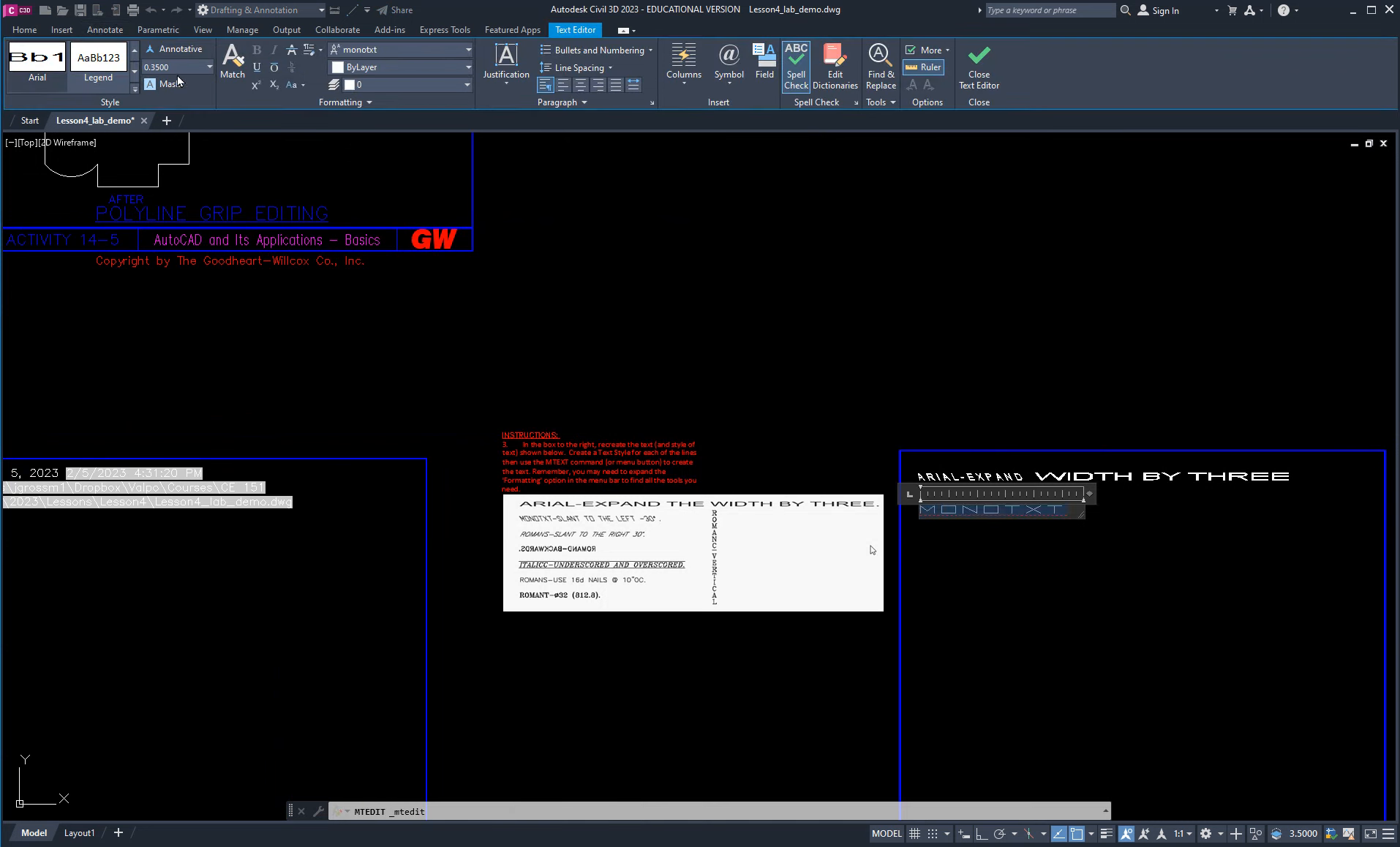
click(358, 102)
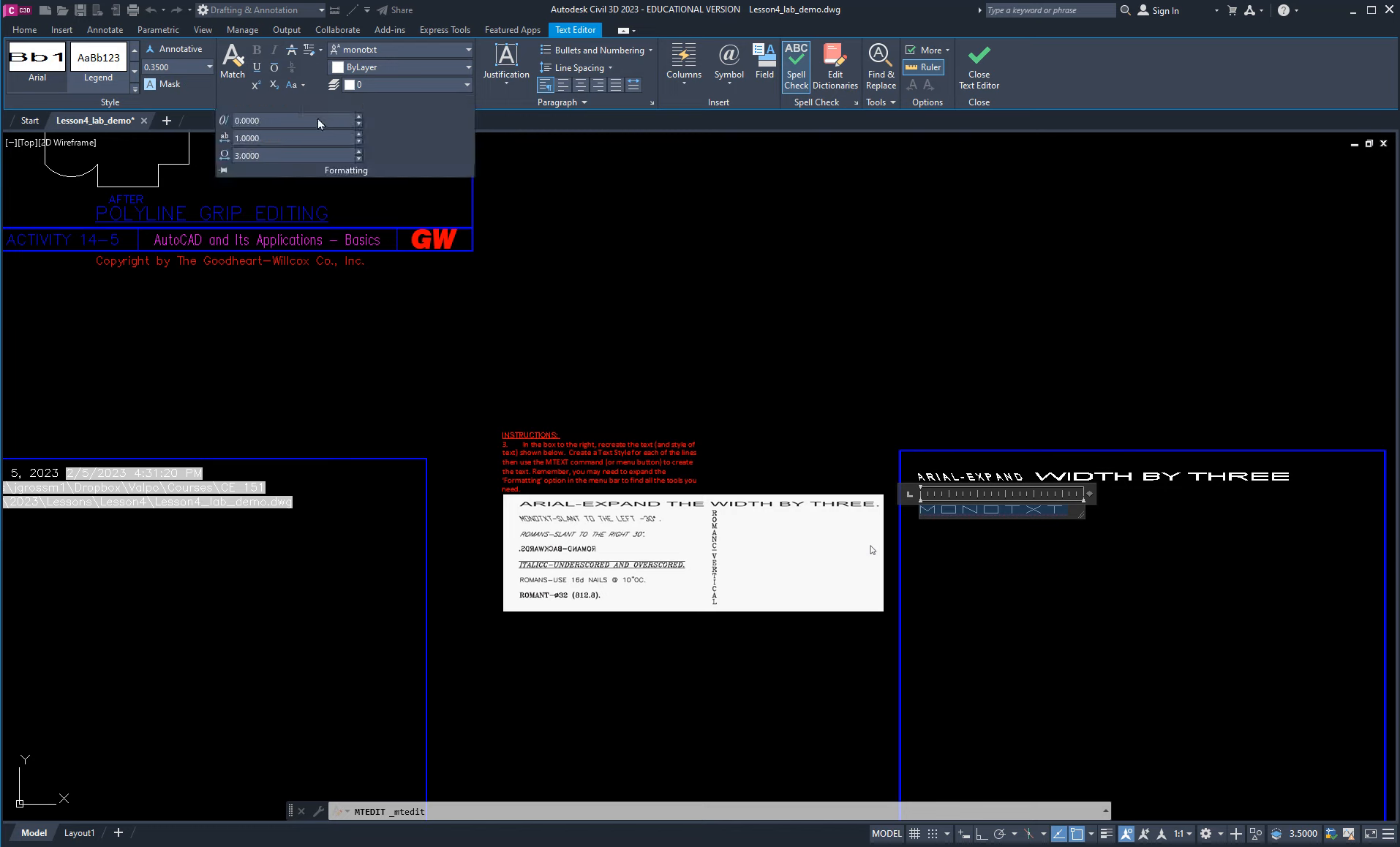
Set the character tracking of the MONOTXT text to 4 and finish editing it.
double_click(284, 155)
key(Return)
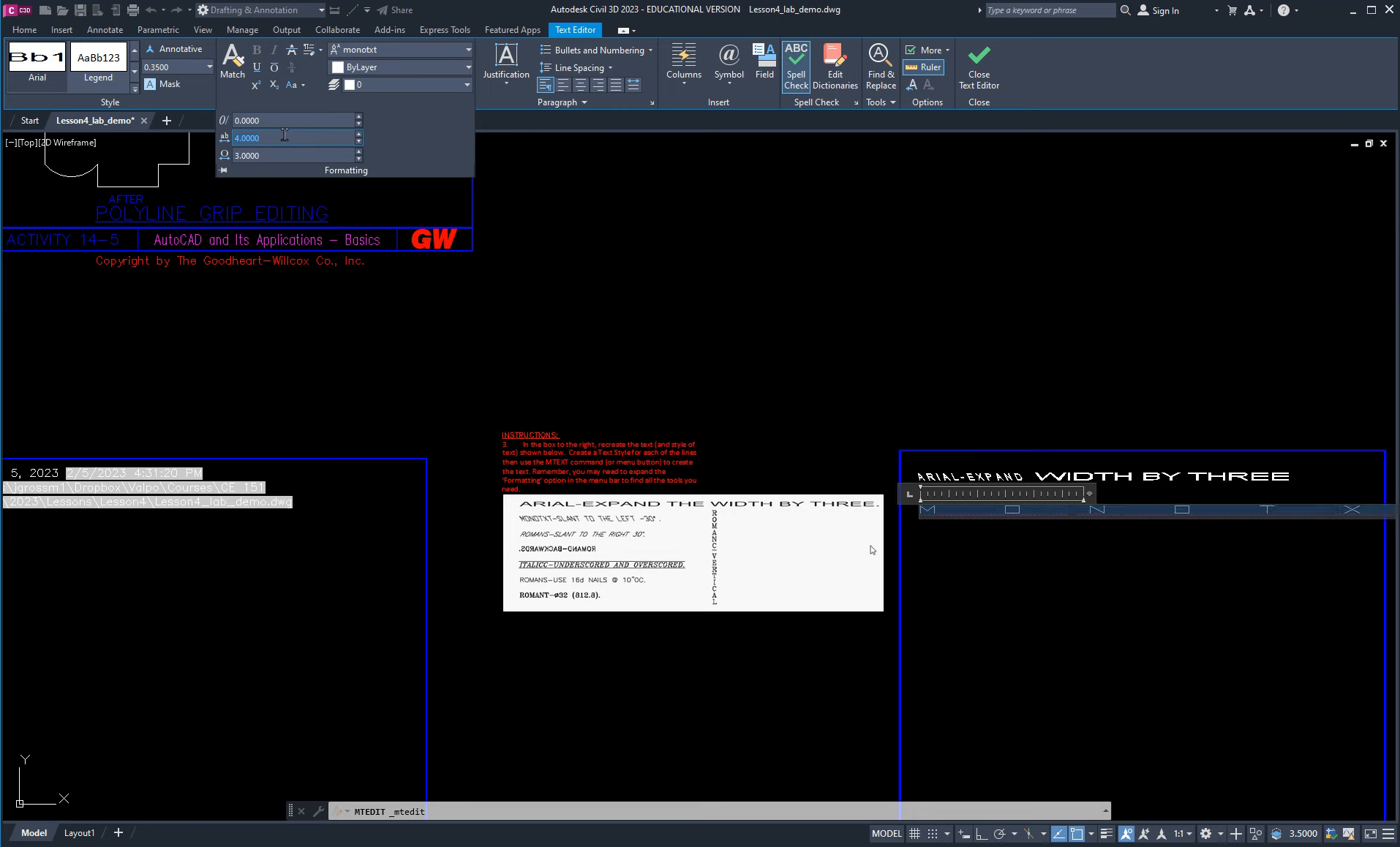
click(938, 371)
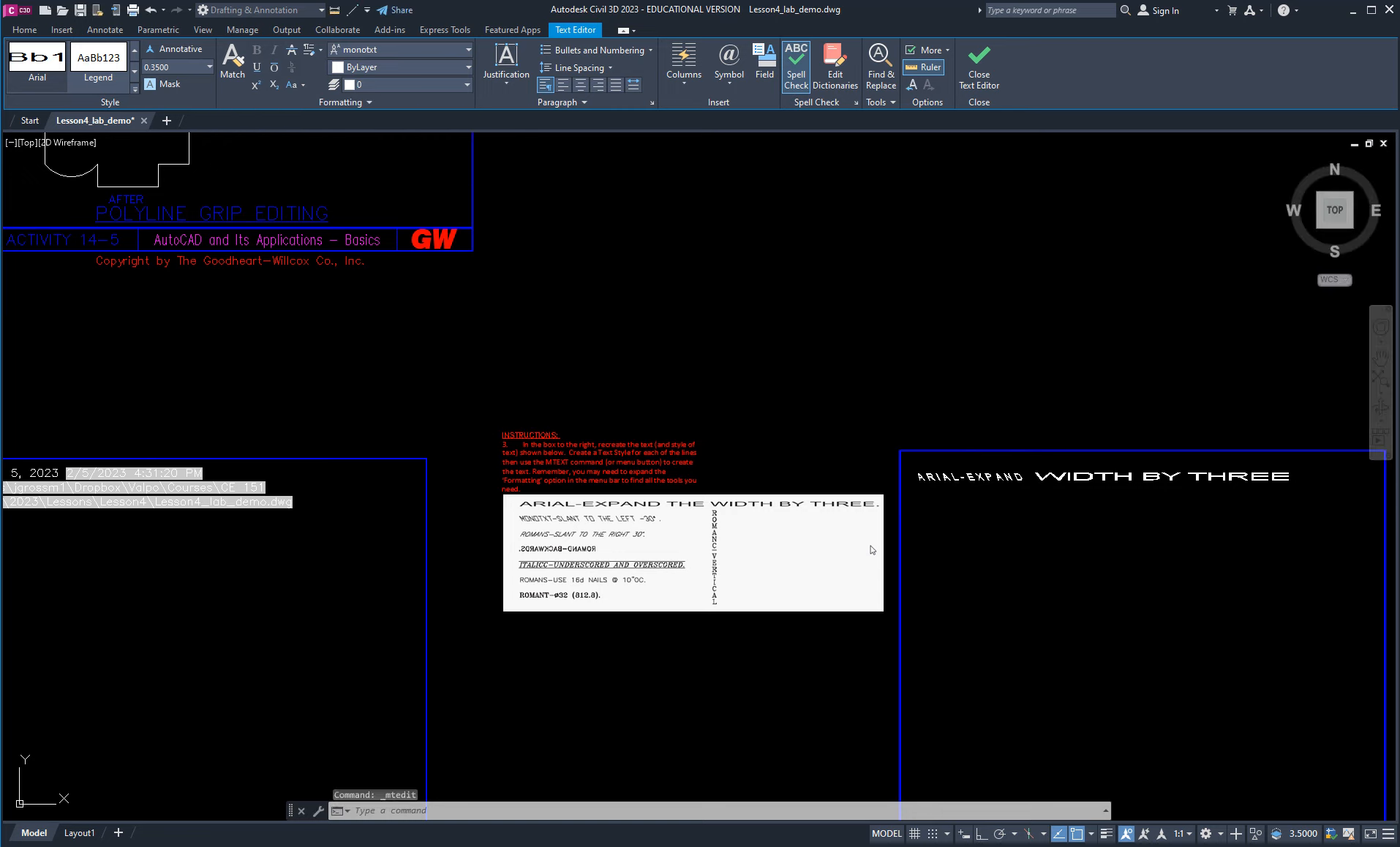
Reopen the MONOTXT text, select its characters and check the available fonts and text styles without changing them.
click(1007, 507)
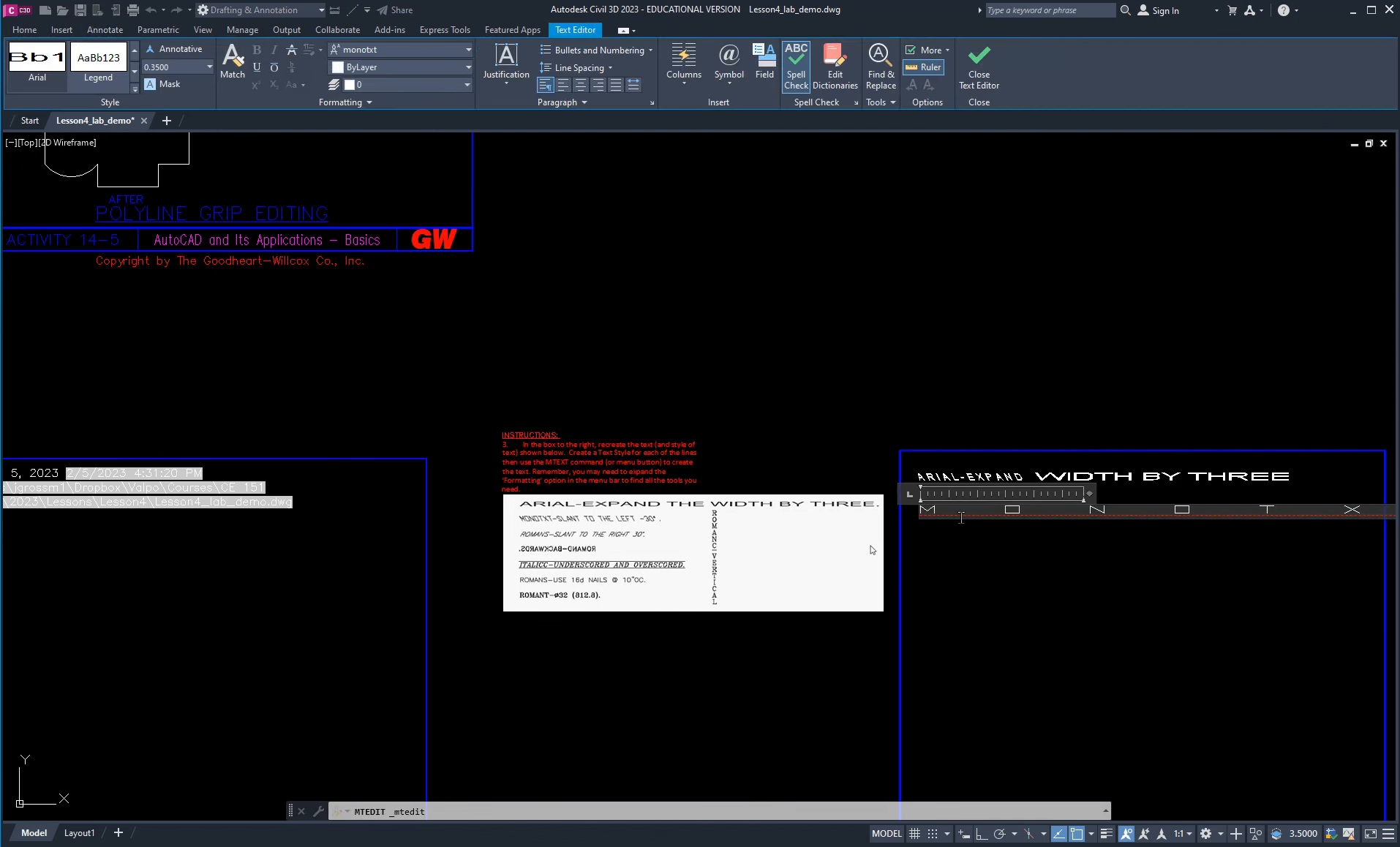
drag(1153, 512, 1398, 511)
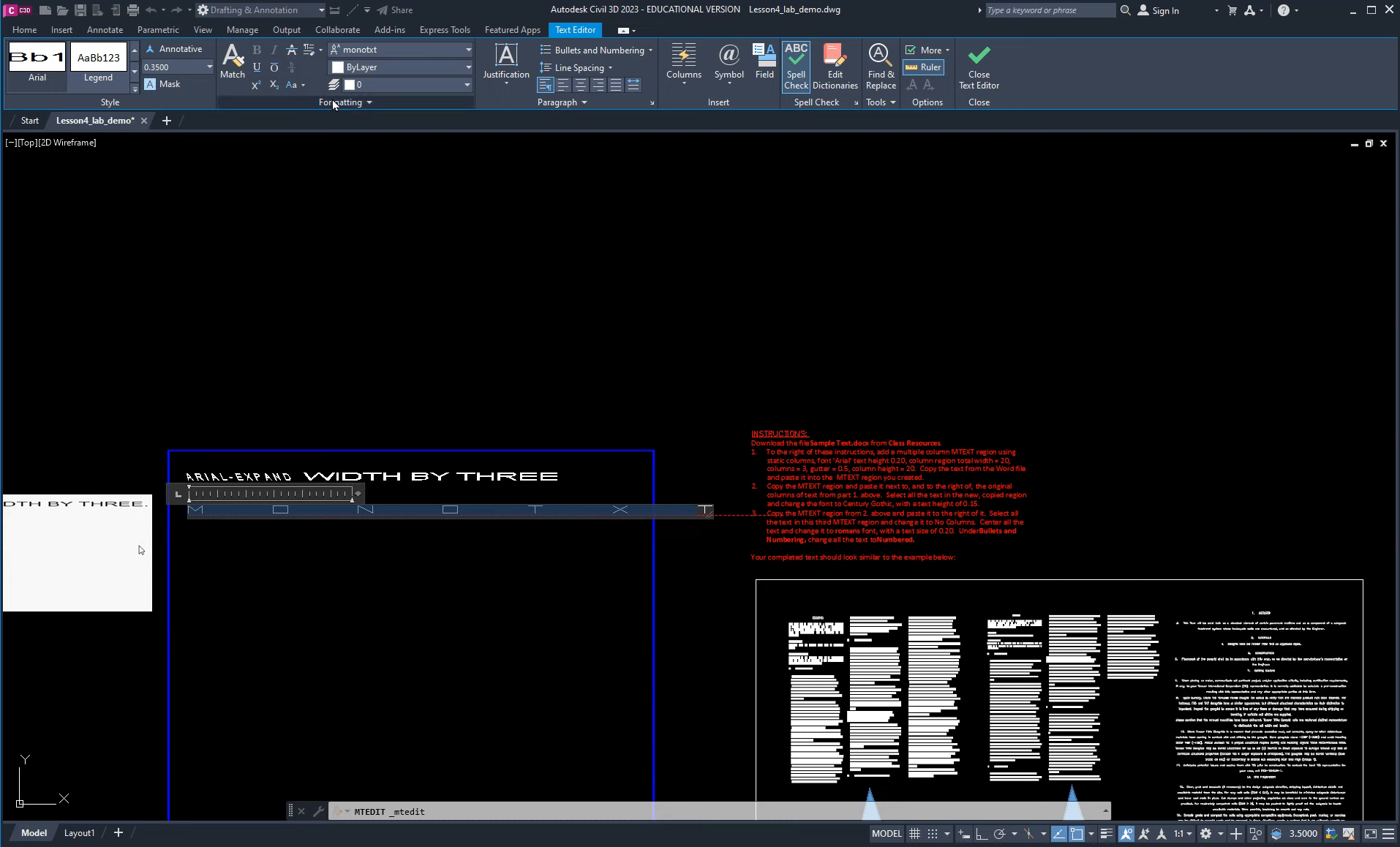
click(425, 51)
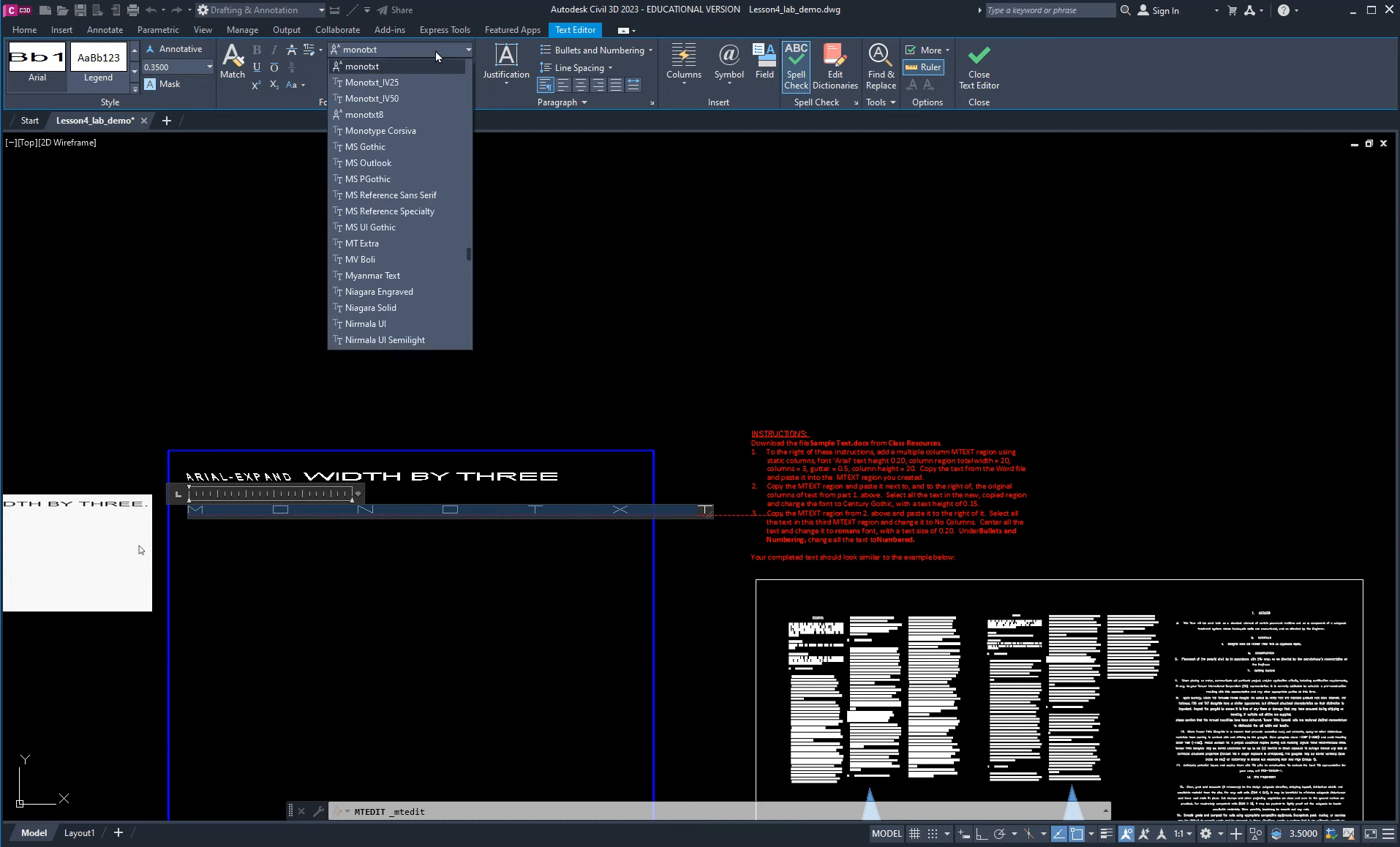
click(470, 51)
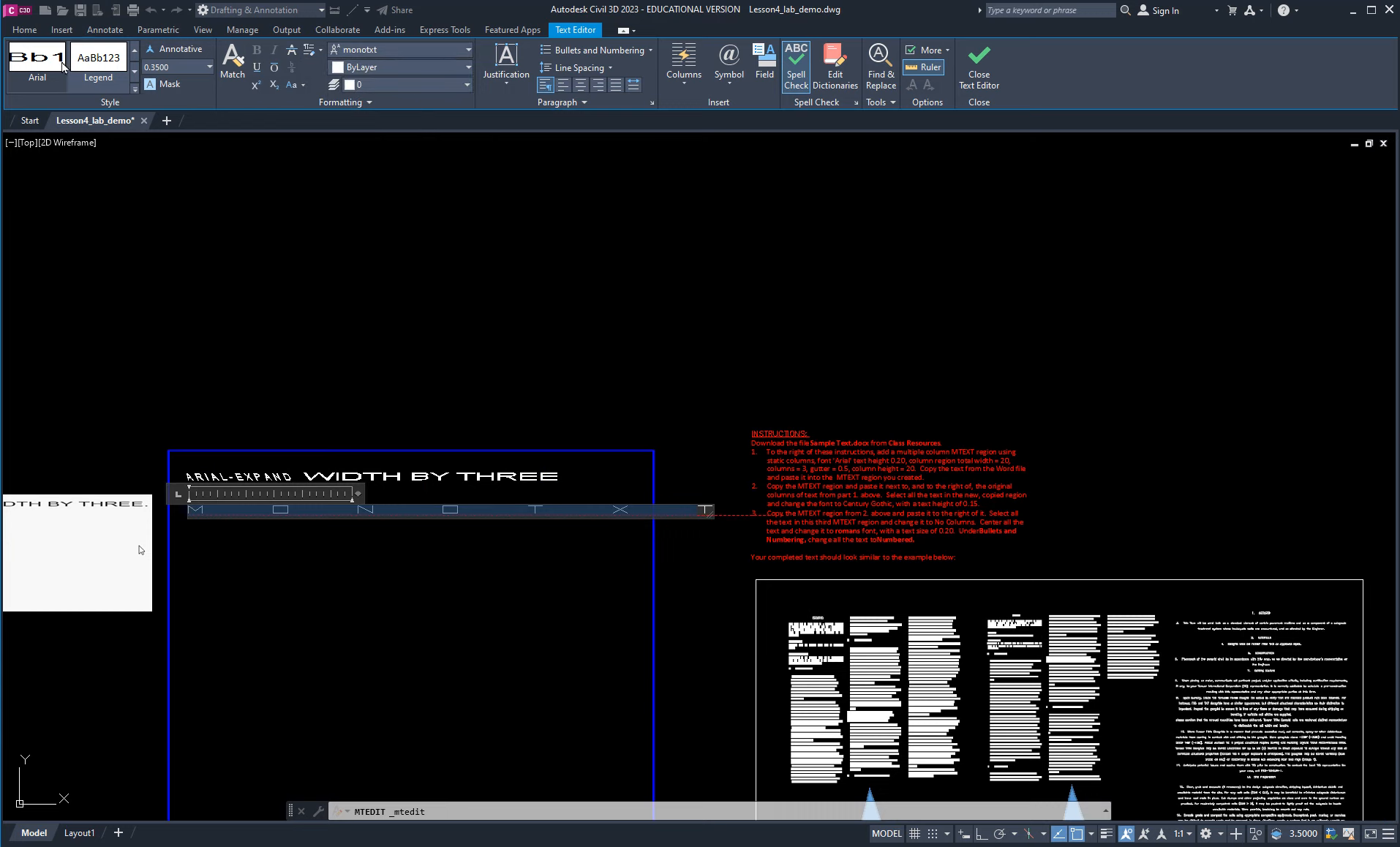
click(135, 87)
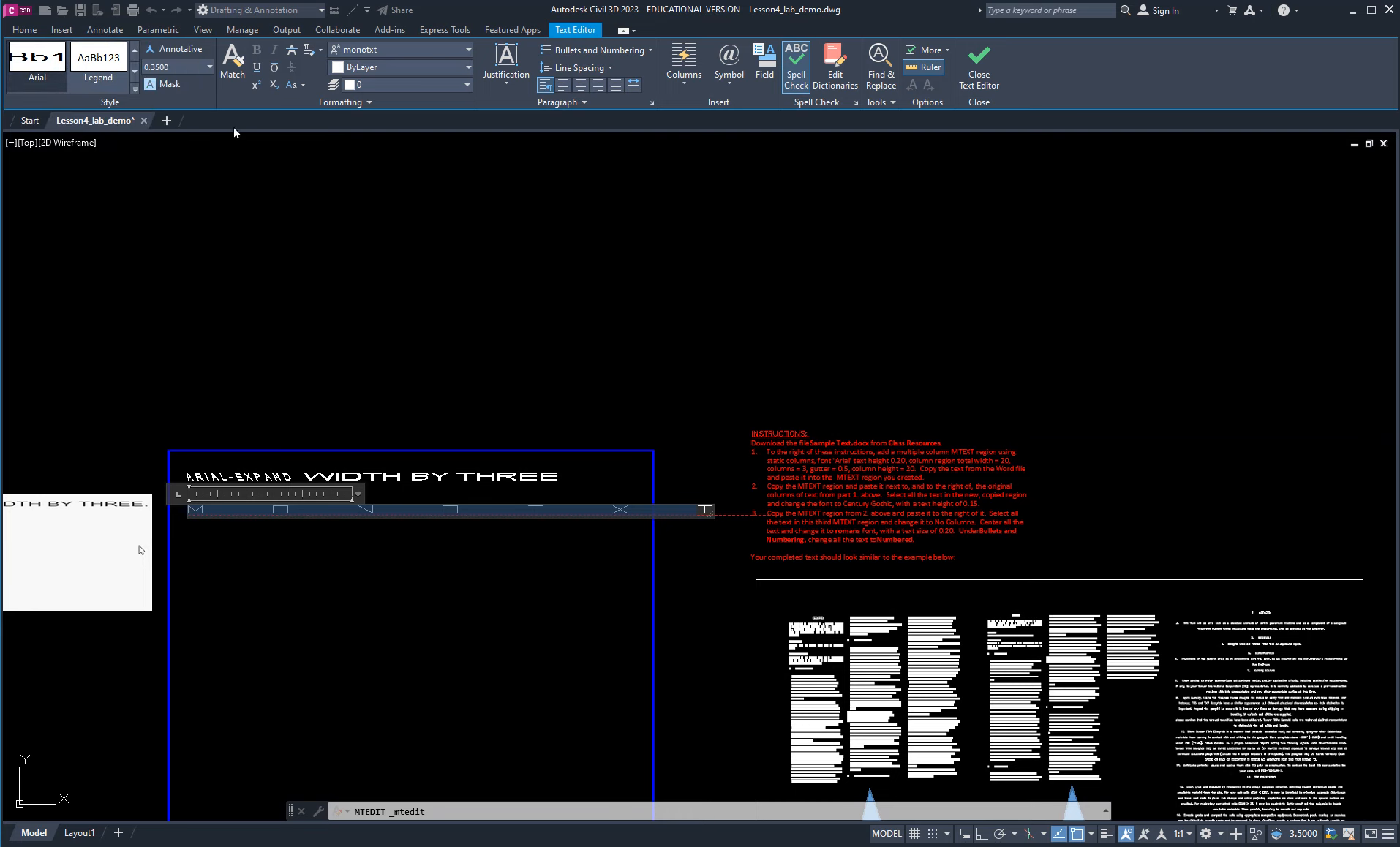
click(245, 246)
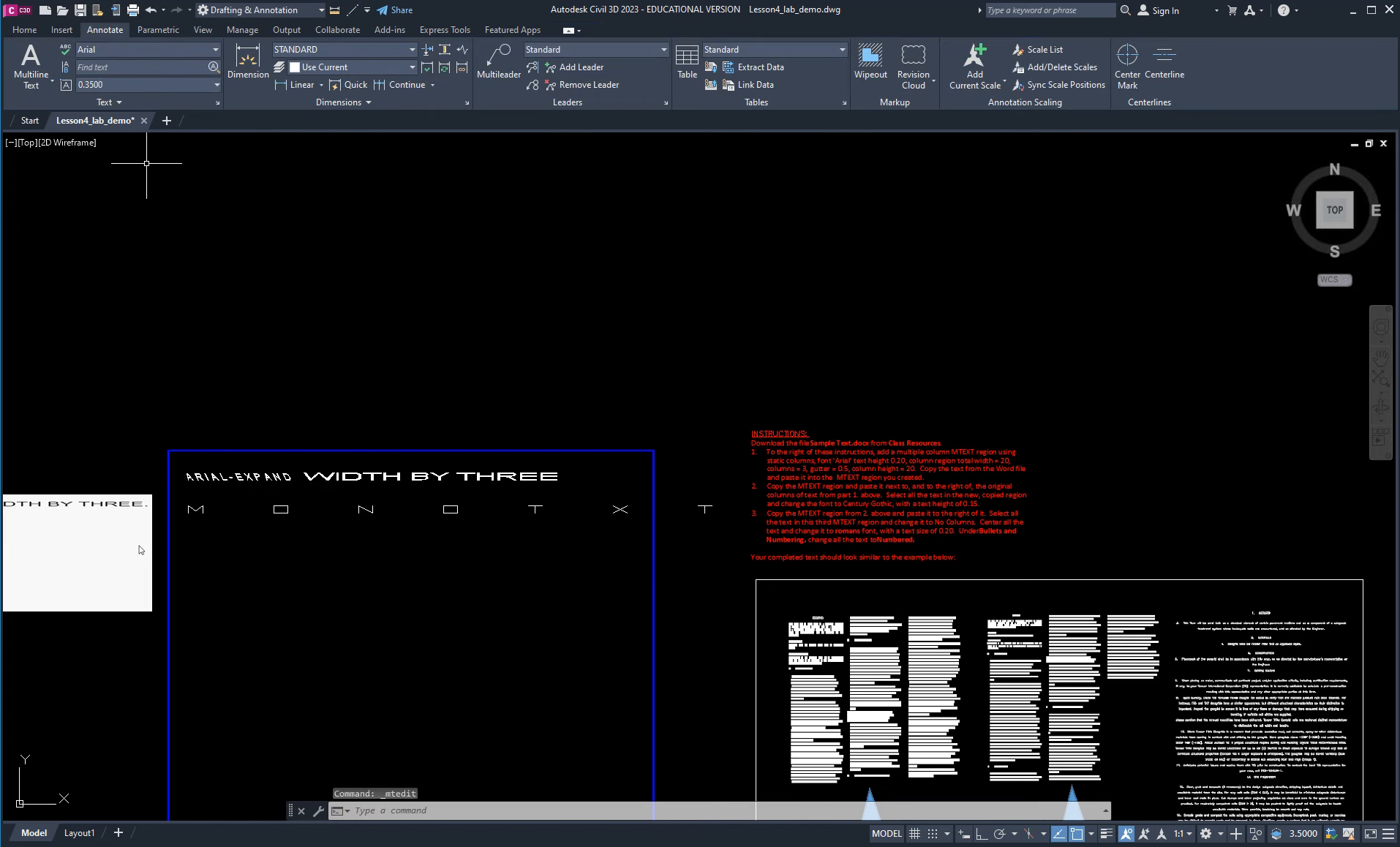
Review the font, size and effect settings of the Arial, Legend, romans, S and swiss styles in the Text Style manager.
click(215, 49)
click(132, 228)
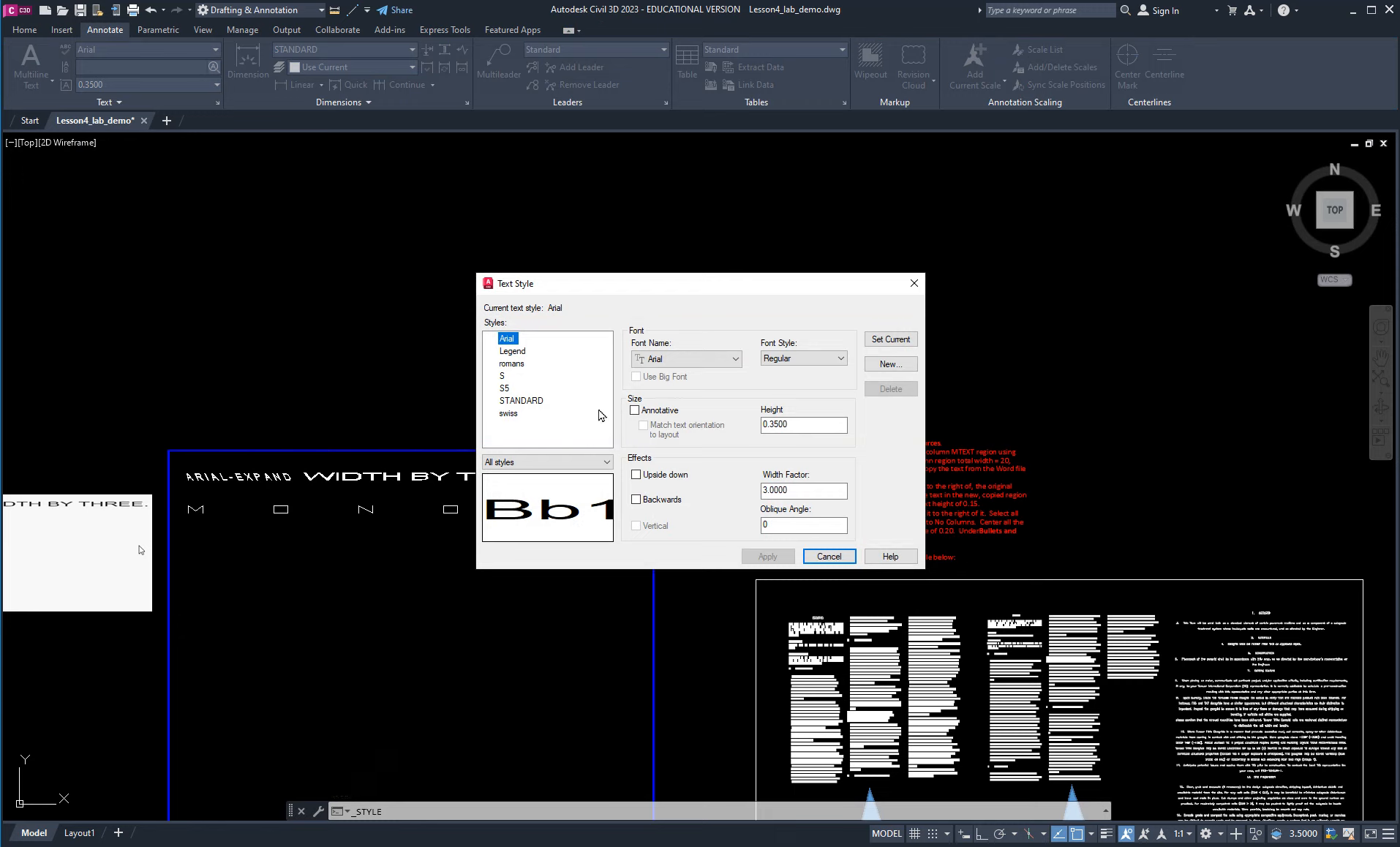
click(503, 364)
click(505, 375)
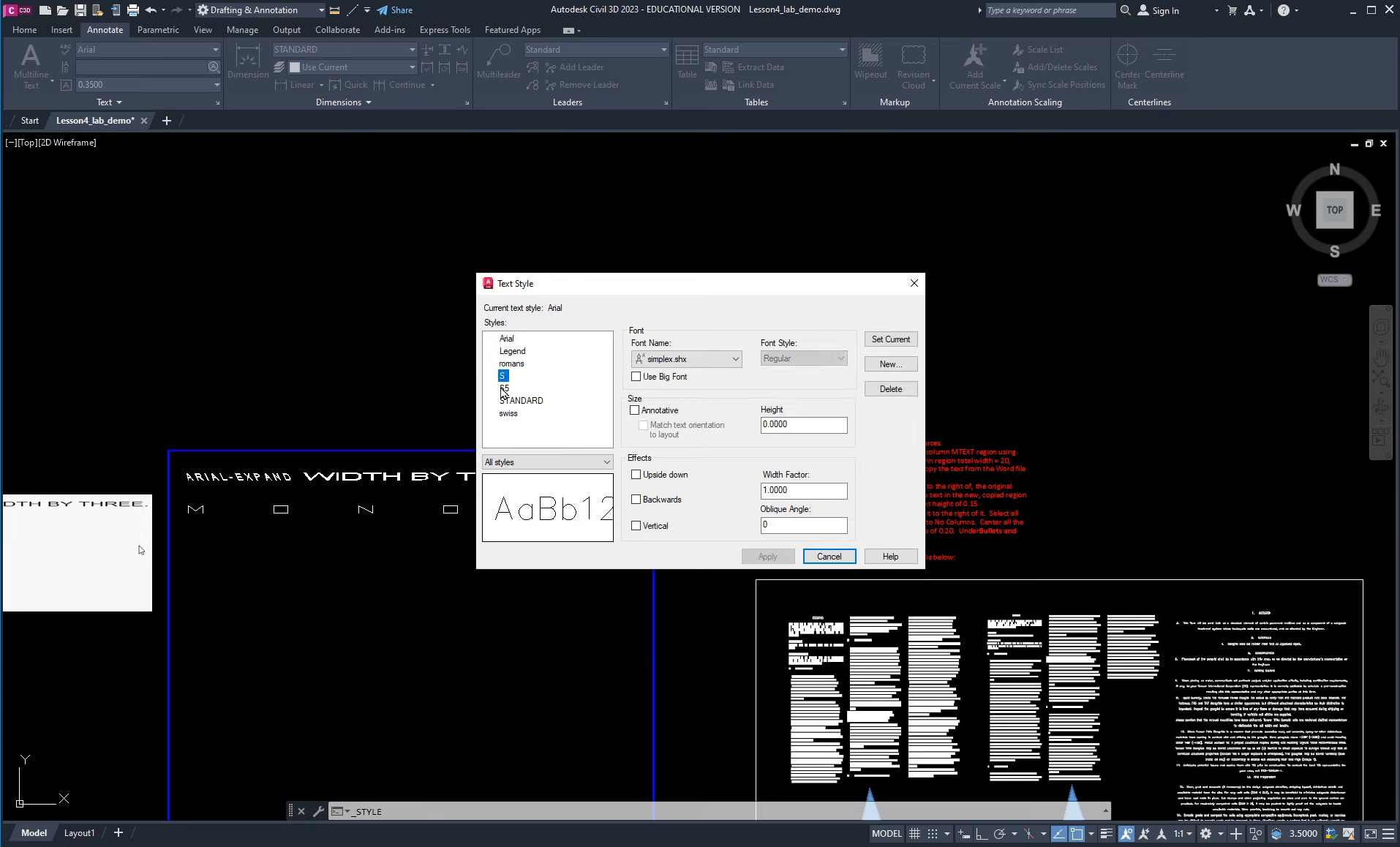
click(512, 364)
click(506, 339)
click(512, 353)
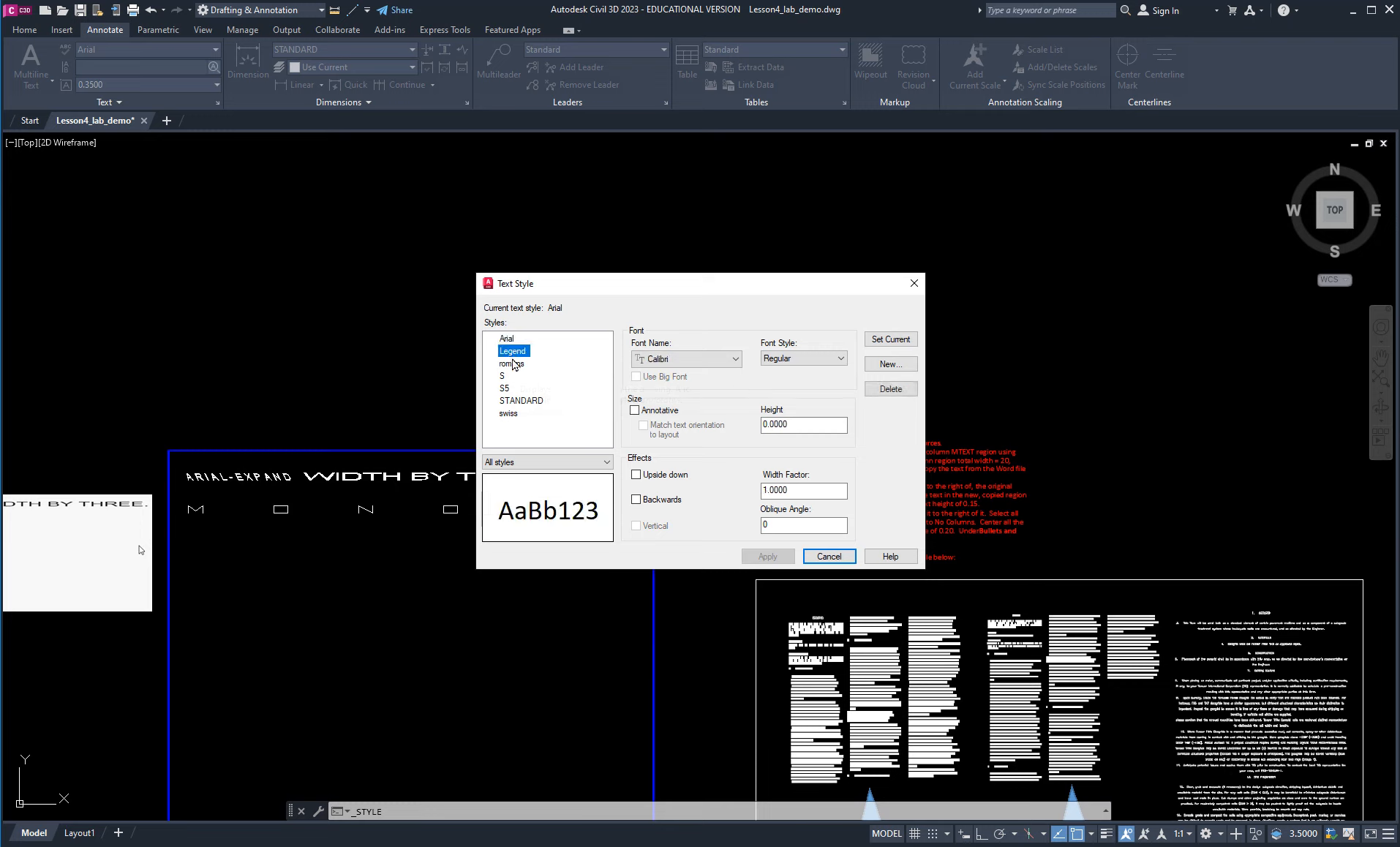
click(509, 414)
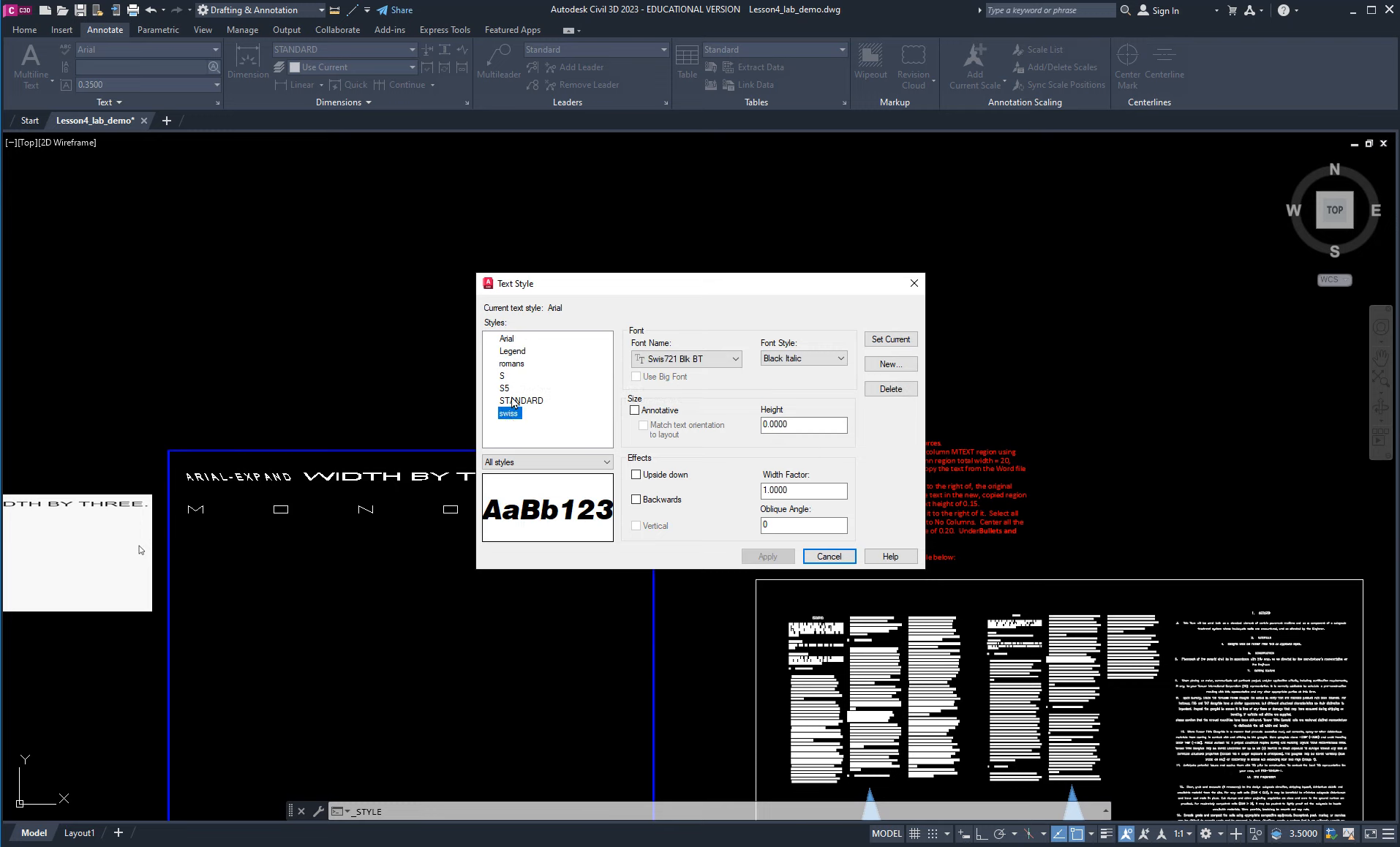
Apply the Vertical effect to the STANDARD text style and inspect the date and file path text in the drawing.
click(514, 402)
click(651, 526)
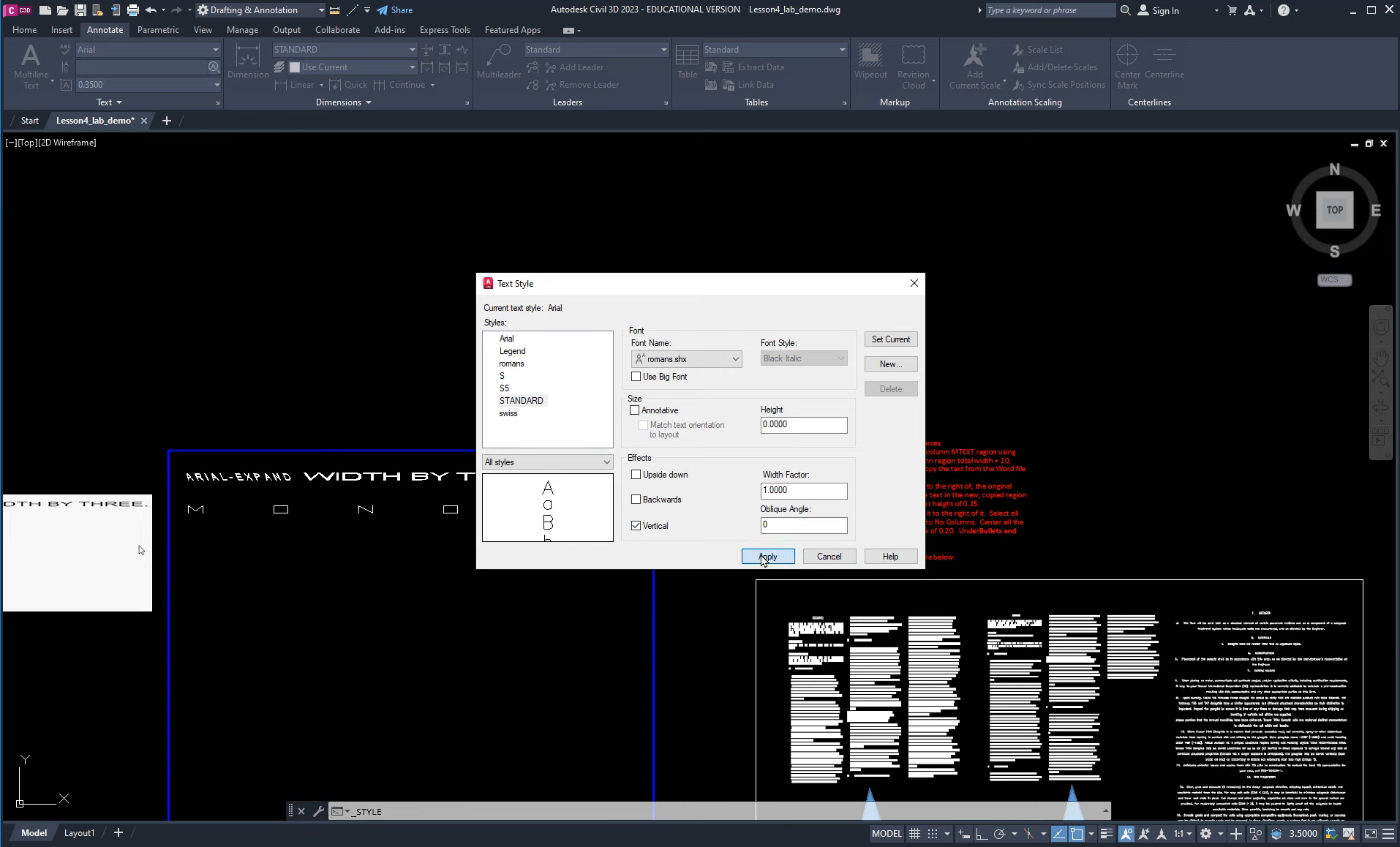
click(763, 560)
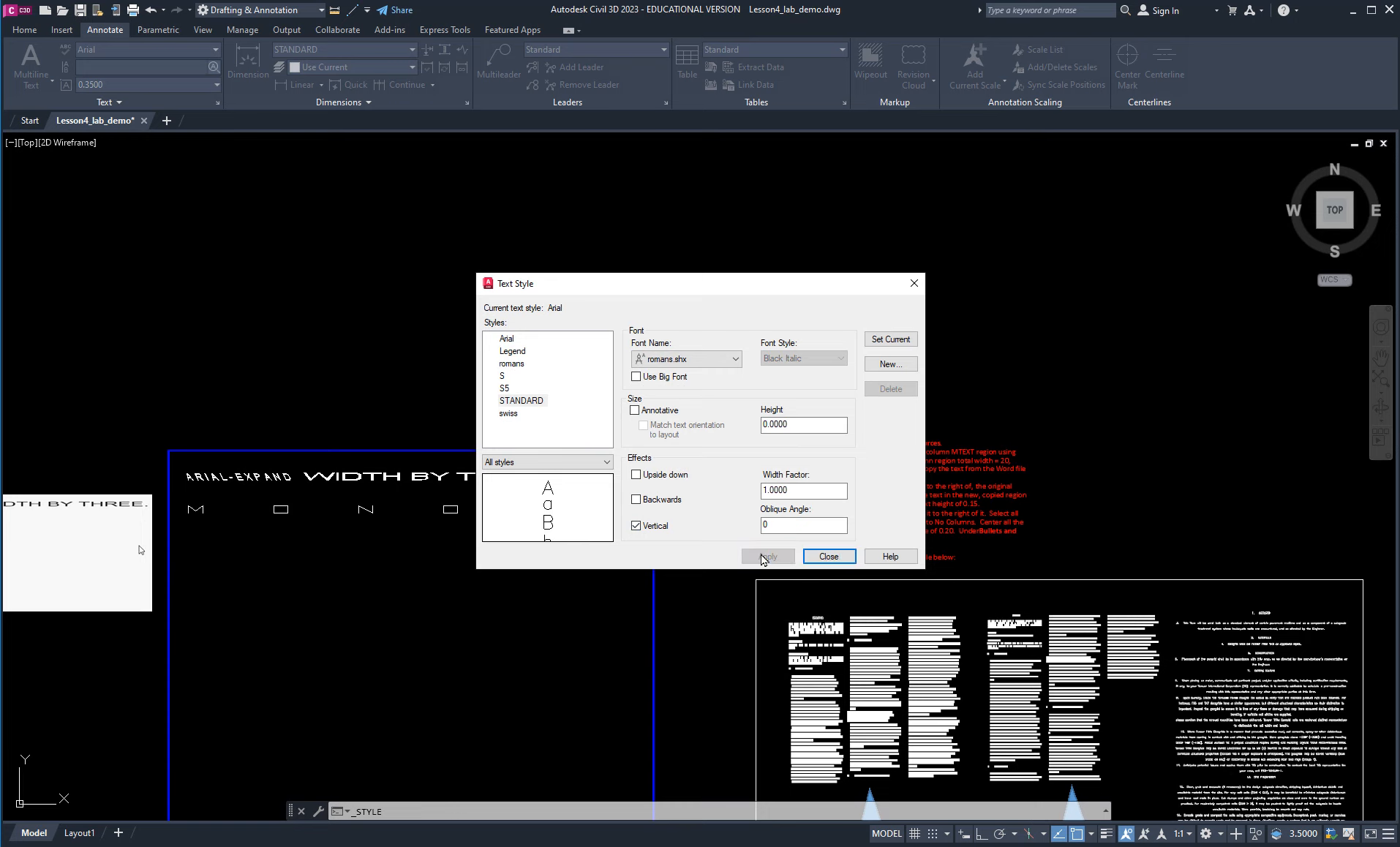
click(819, 556)
scroll(373, 556, down, 5)
scroll(373, 556, down, 2)
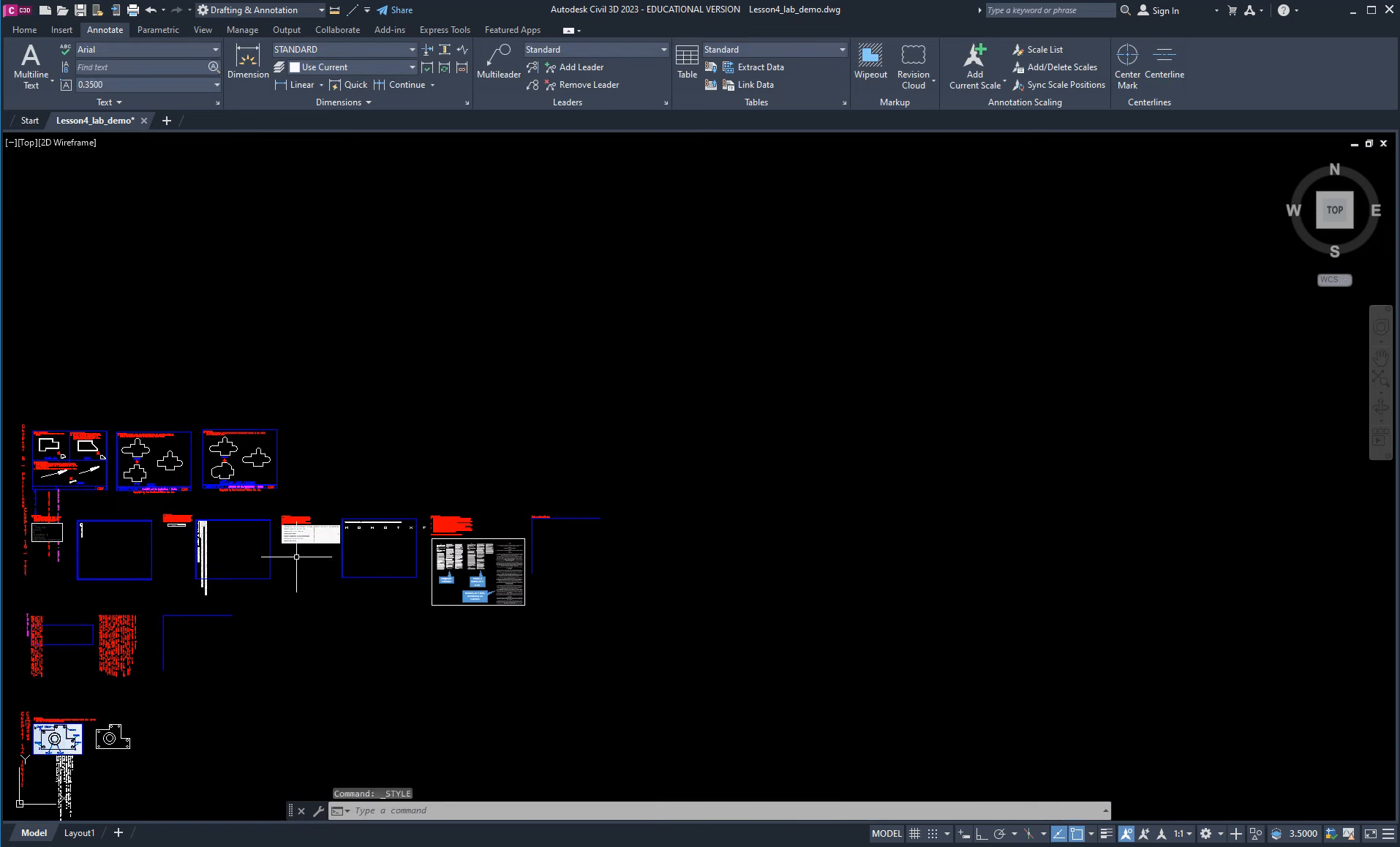
middle_drag(275, 556, 578, 556)
scroll(578, 556, up, 5)
scroll(487, 542, up, 4)
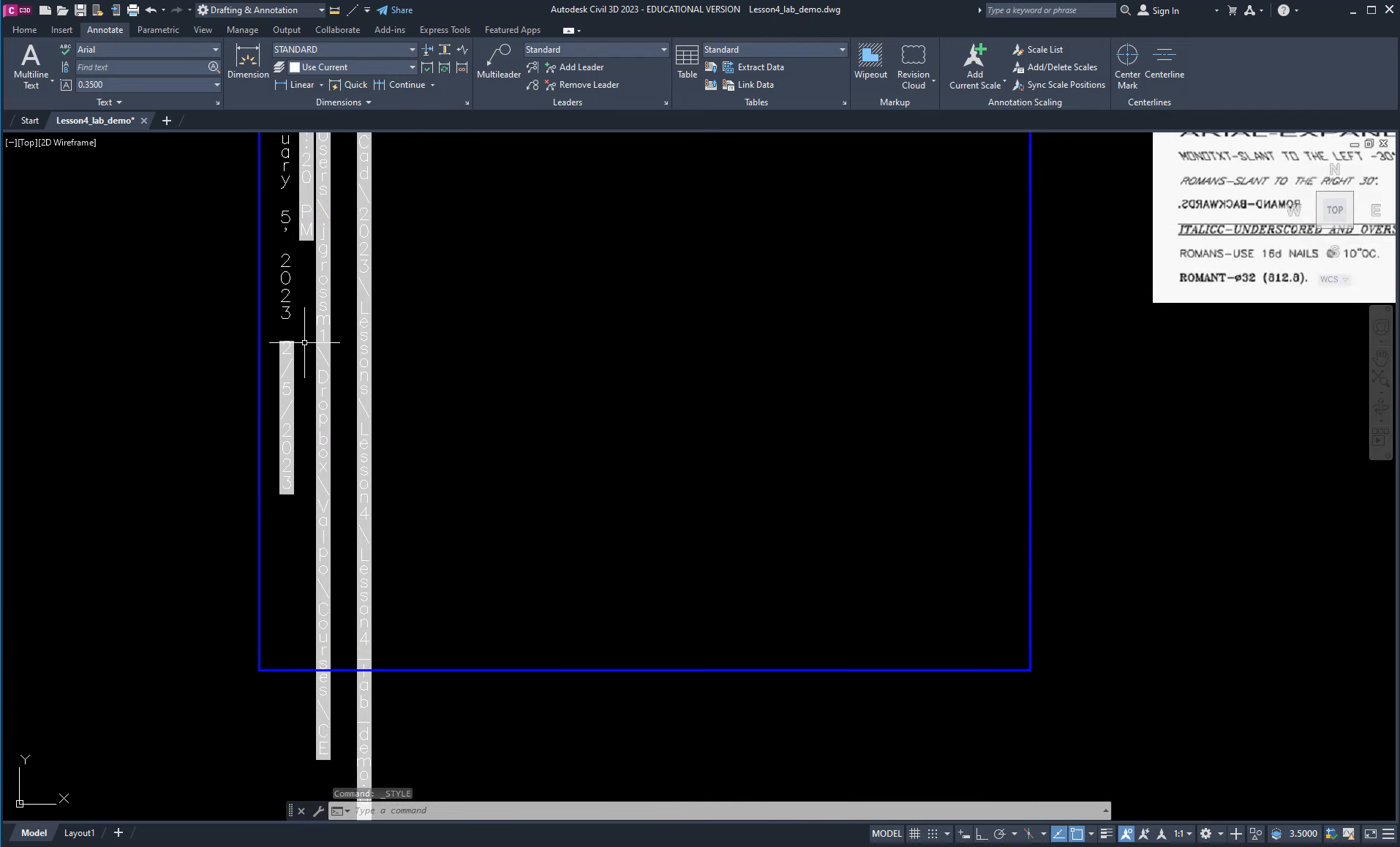
scroll(507, 492, down, 4)
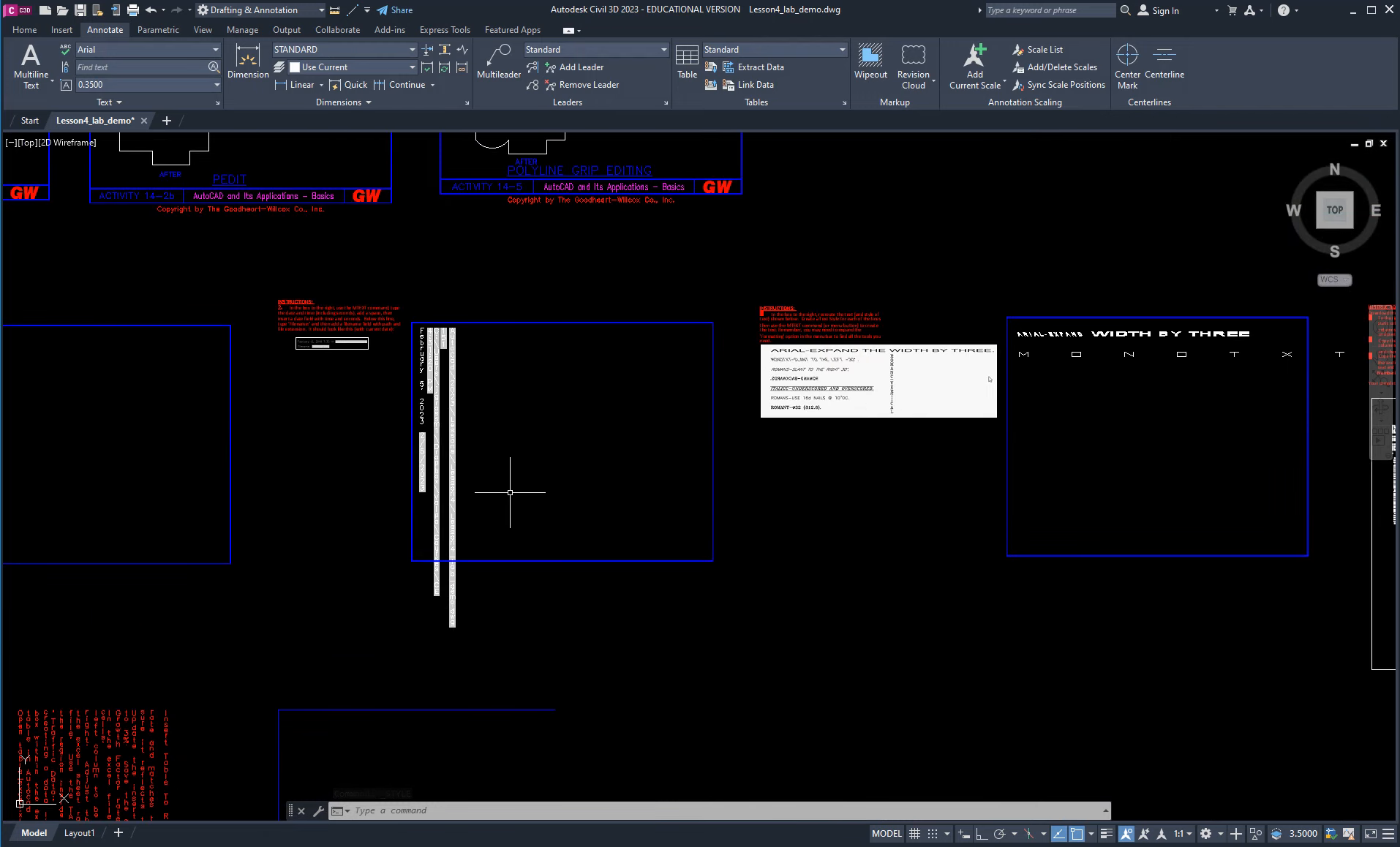
Undo the Vertical effect change made to the STANDARD text style.
key(ctrl+z)
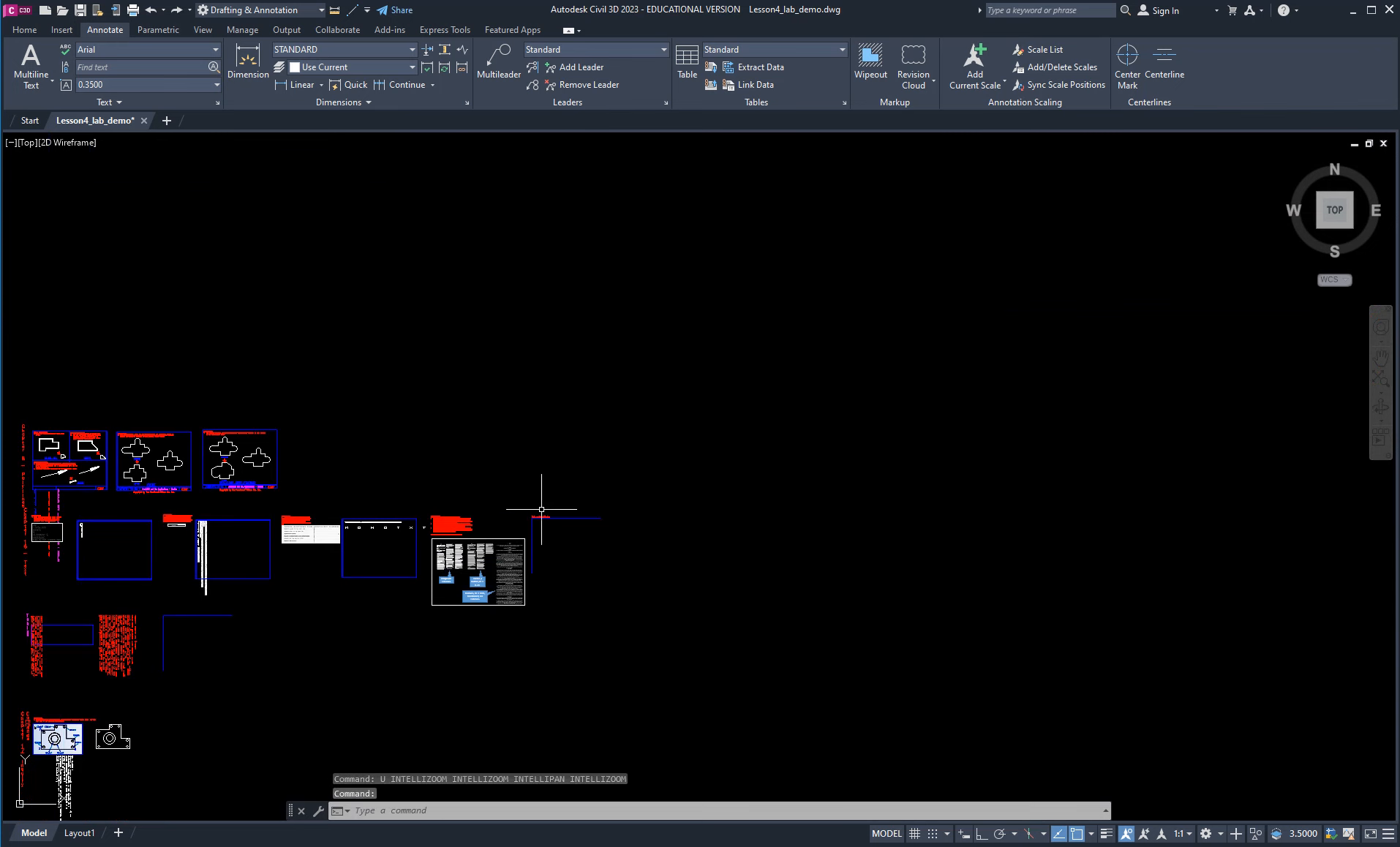
key(Return)
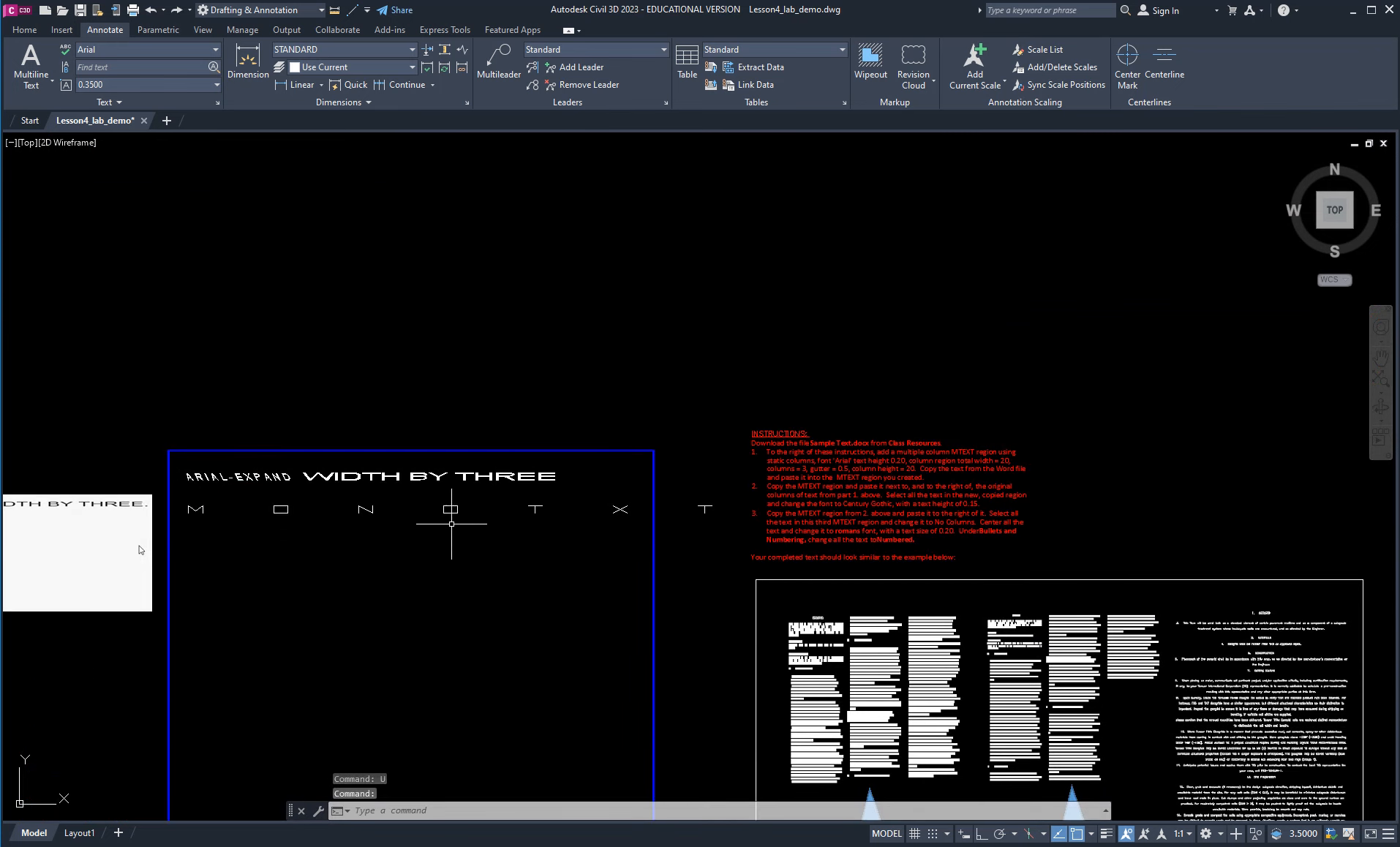
scroll(451, 523, down, 4)
key(ctrl+z)
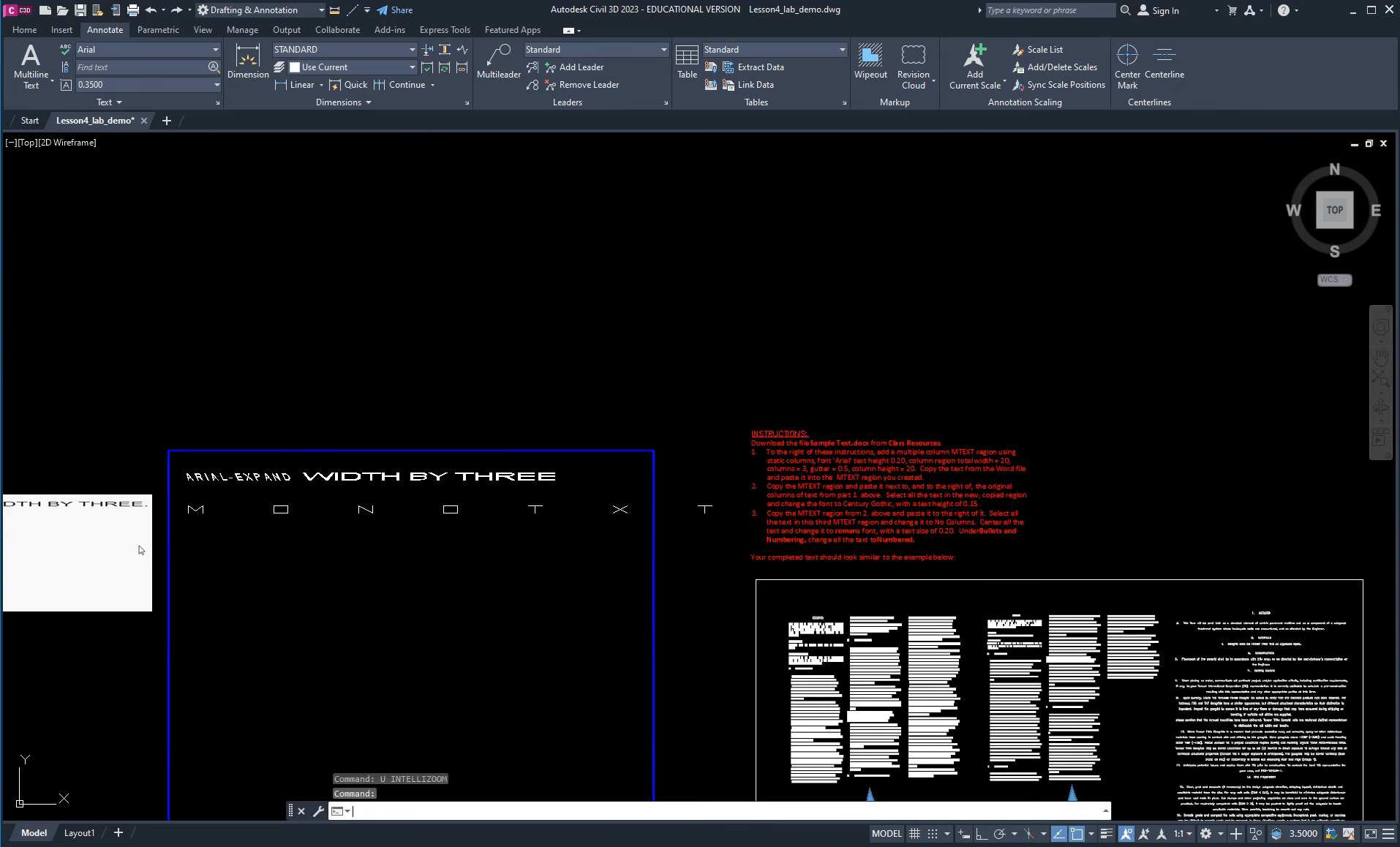
key(ctrl+z)
text(u)
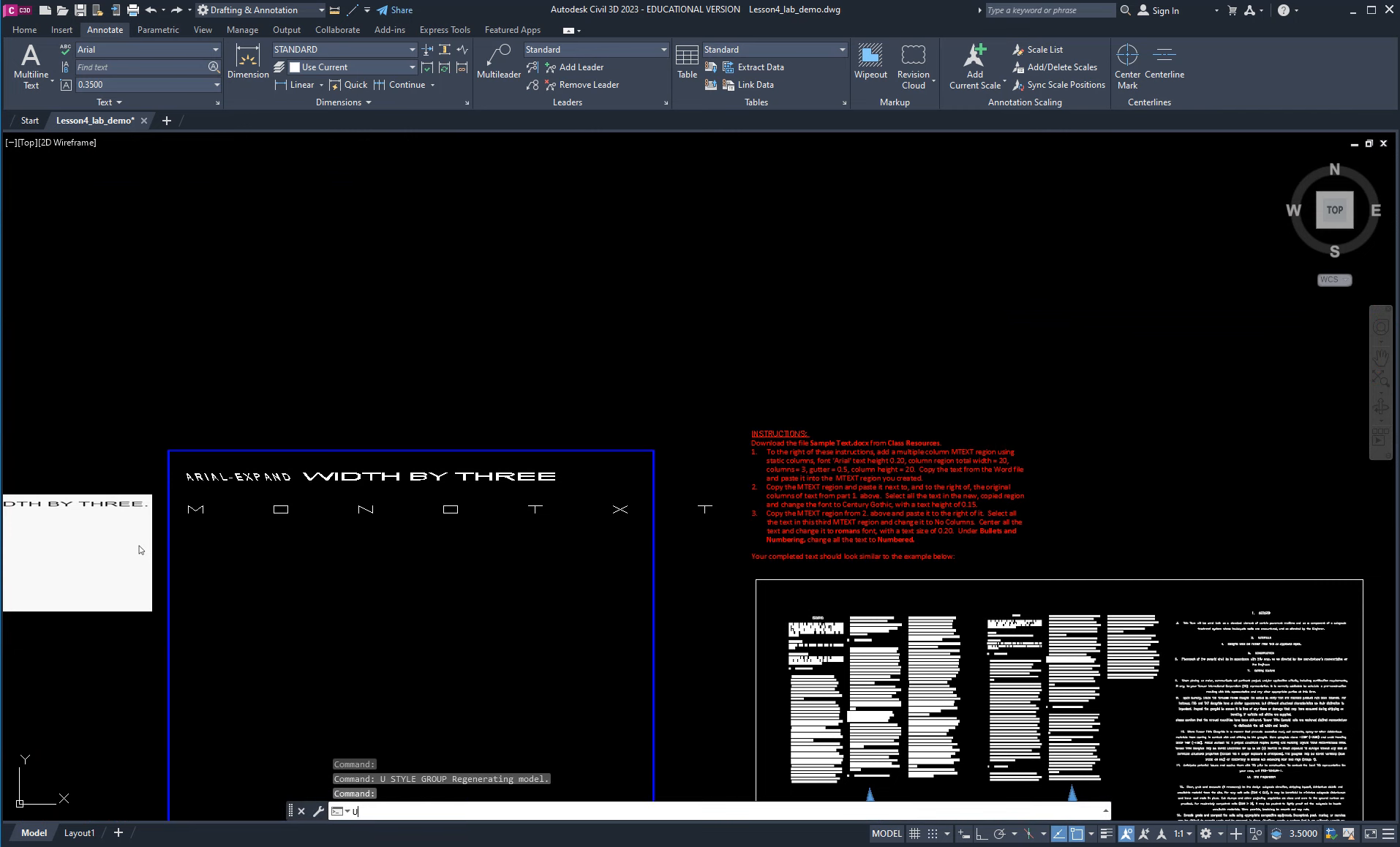
key(Return)
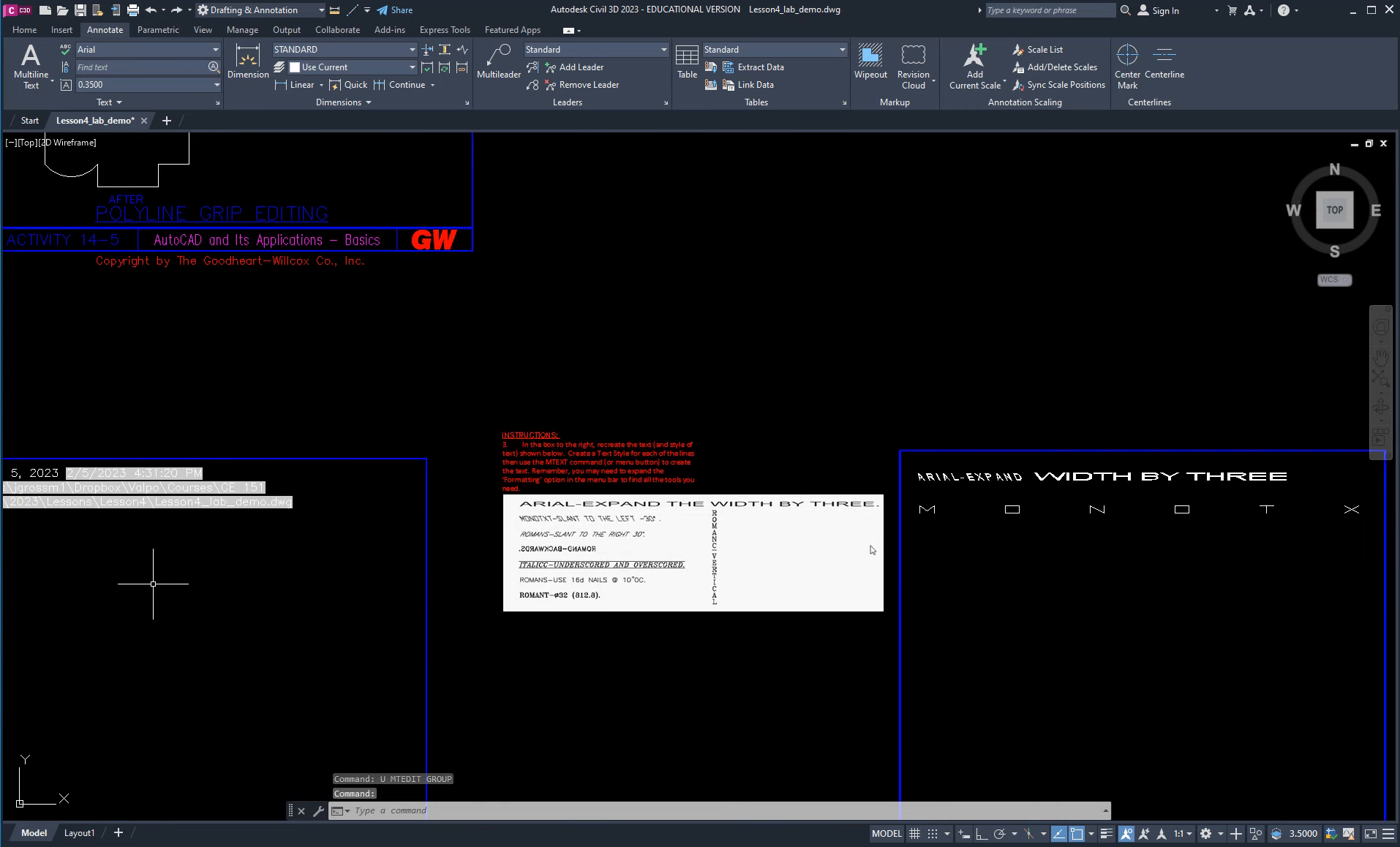
Examine the text exercises in the drawing, including the instructions and example for the three-column MTEXT exercise.
middle_drag(156, 578, 418, 545)
scroll(418, 546, down, 2)
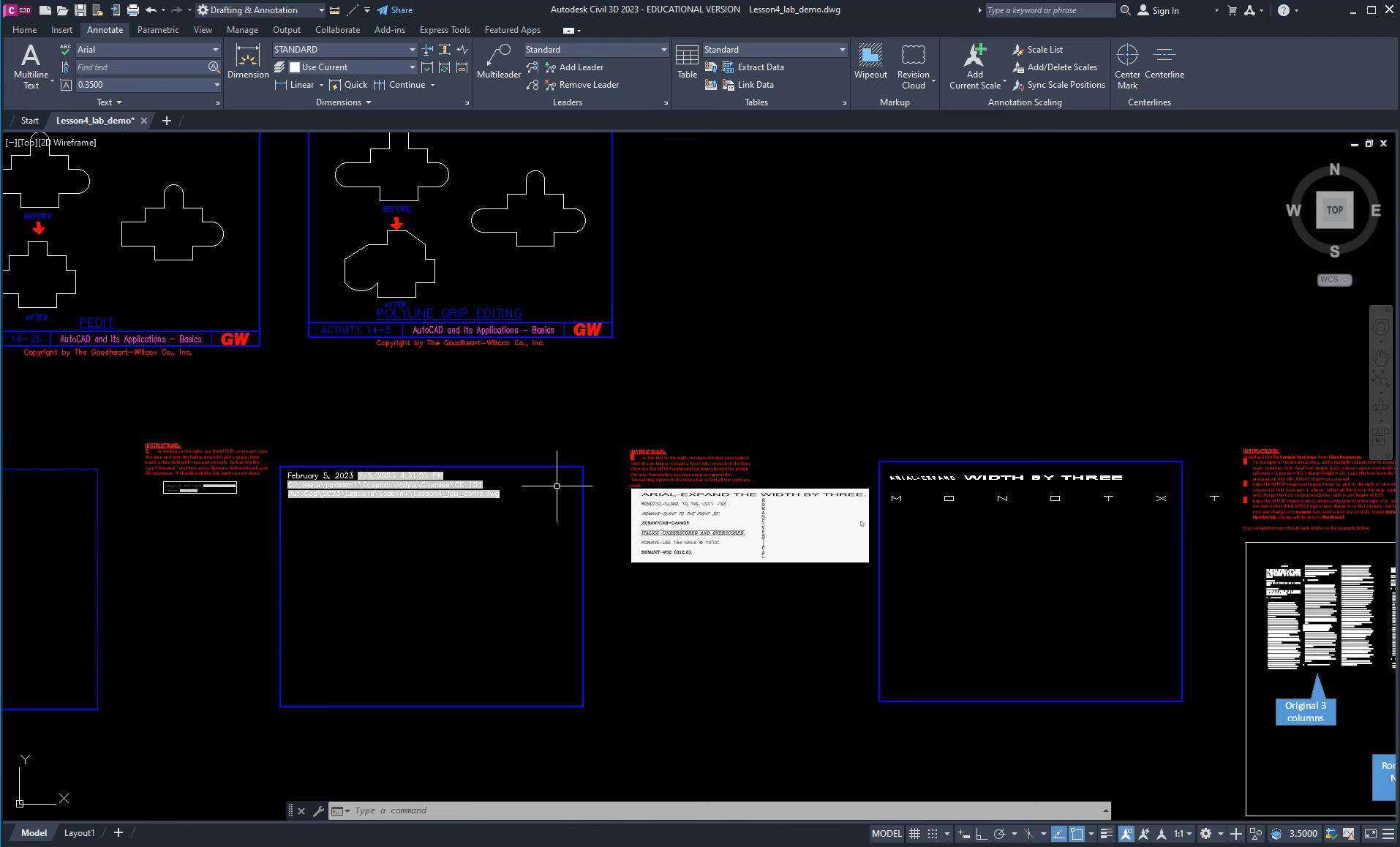
scroll(1033, 664, down, 2)
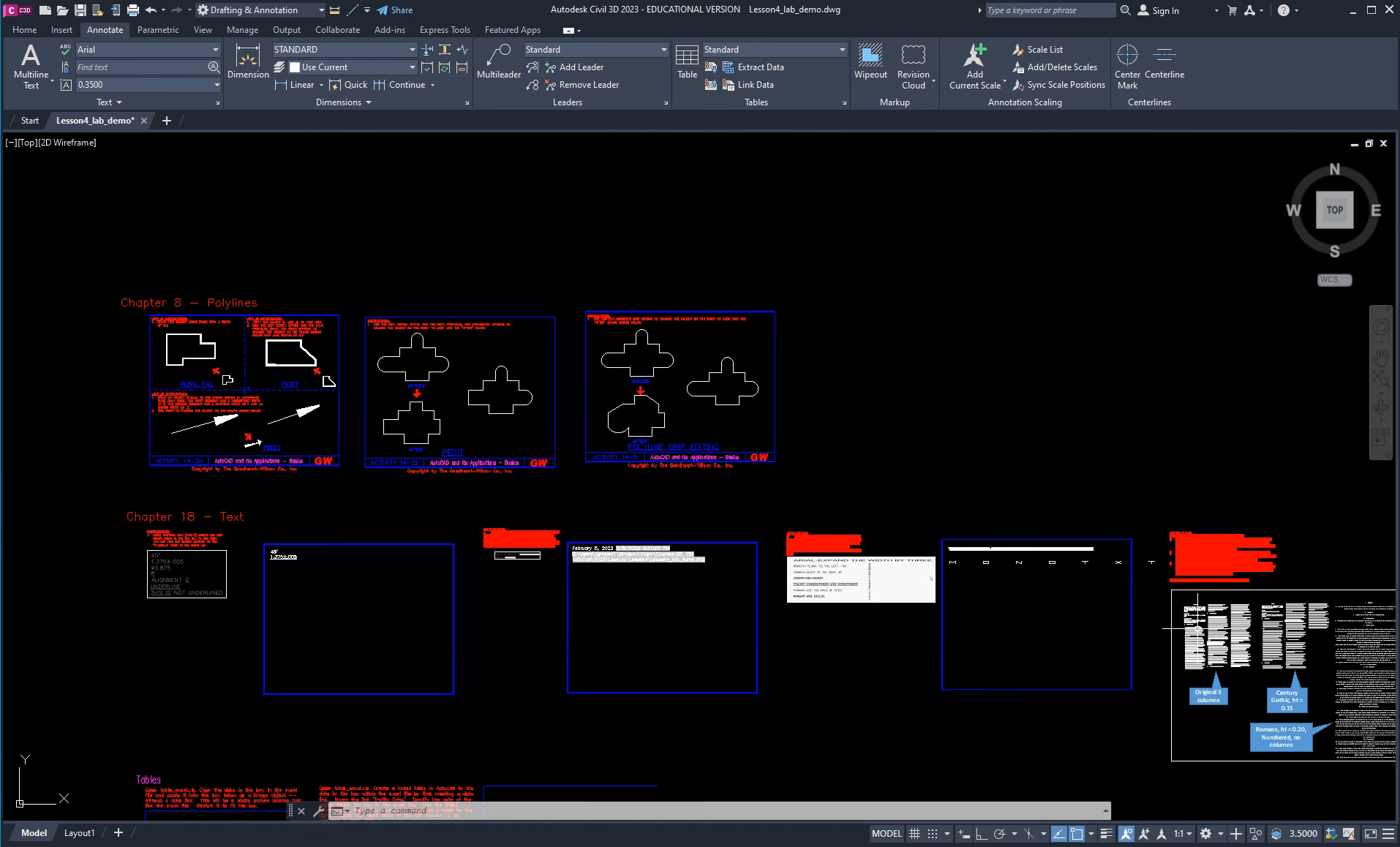
middle_drag(1077, 625, 791, 584)
scroll(690, 553, up, 4)
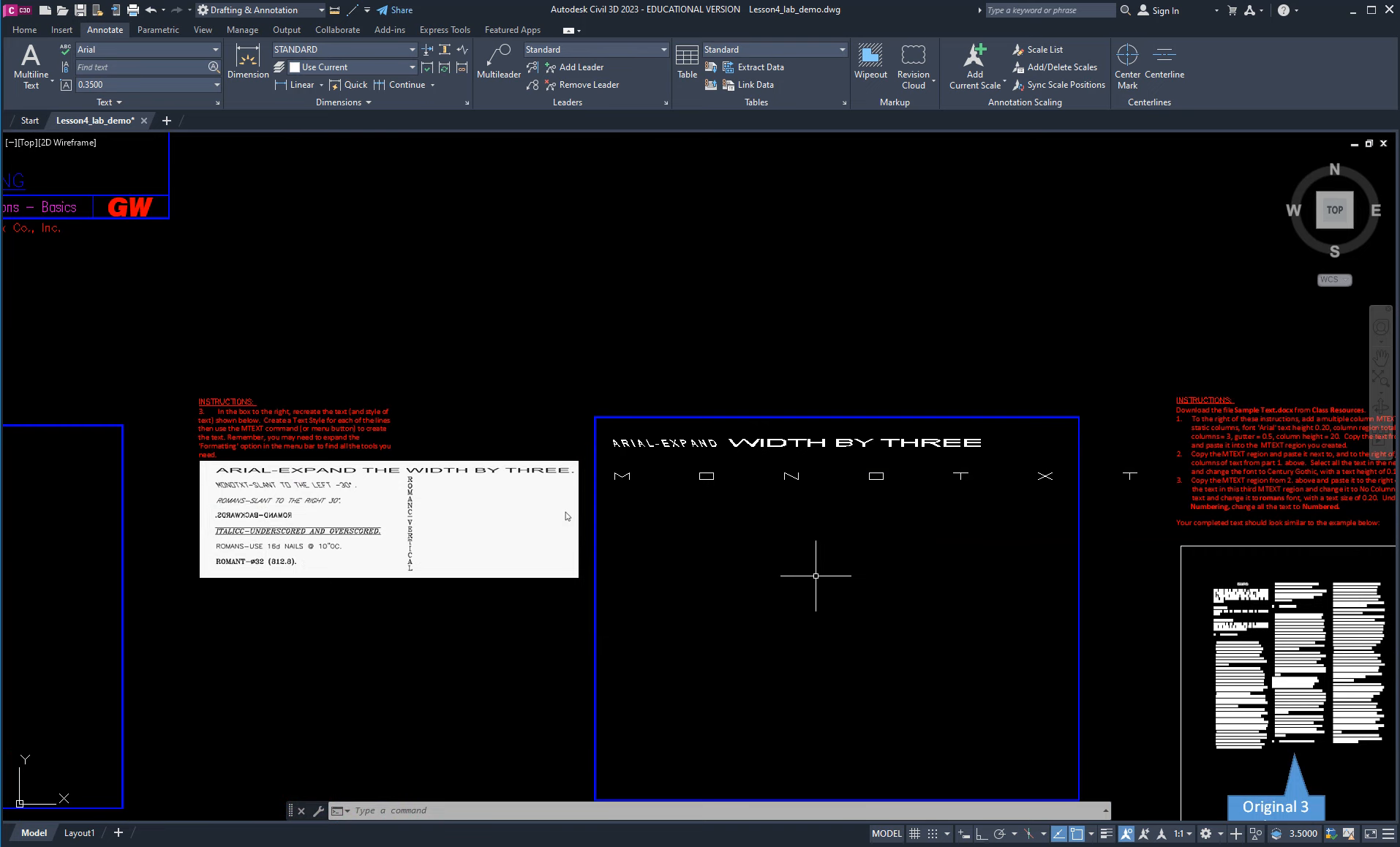
scroll(916, 648, down, 2)
middle_drag(1115, 624, 644, 555)
scroll(624, 547, up, 4)
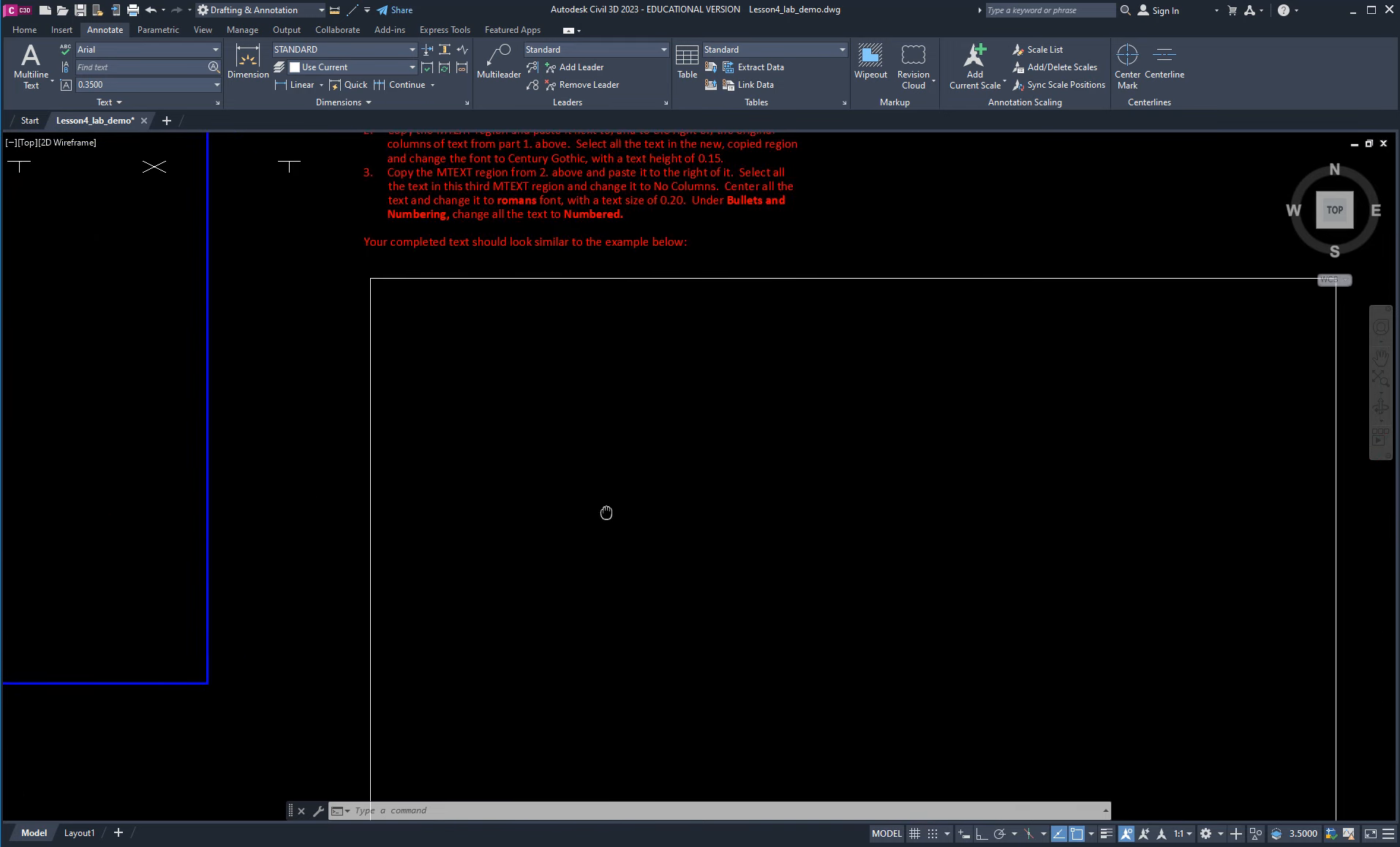
scroll(613, 528, down, 2)
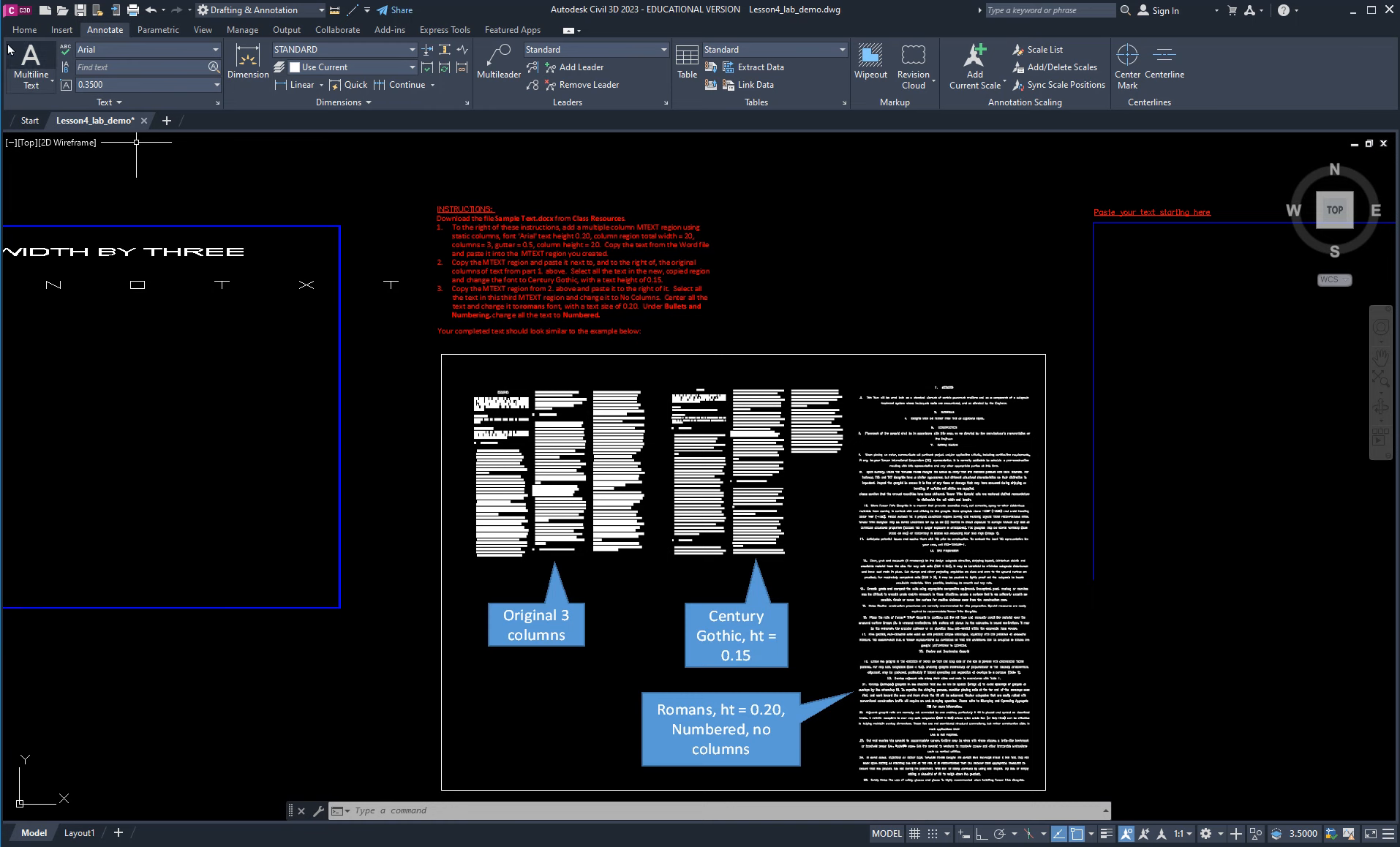
Create a wide multiline text region below the "Paste your text starting here" label, using the STANDARD text style.
click(30, 60)
middle_drag(1196, 359, 730, 408)
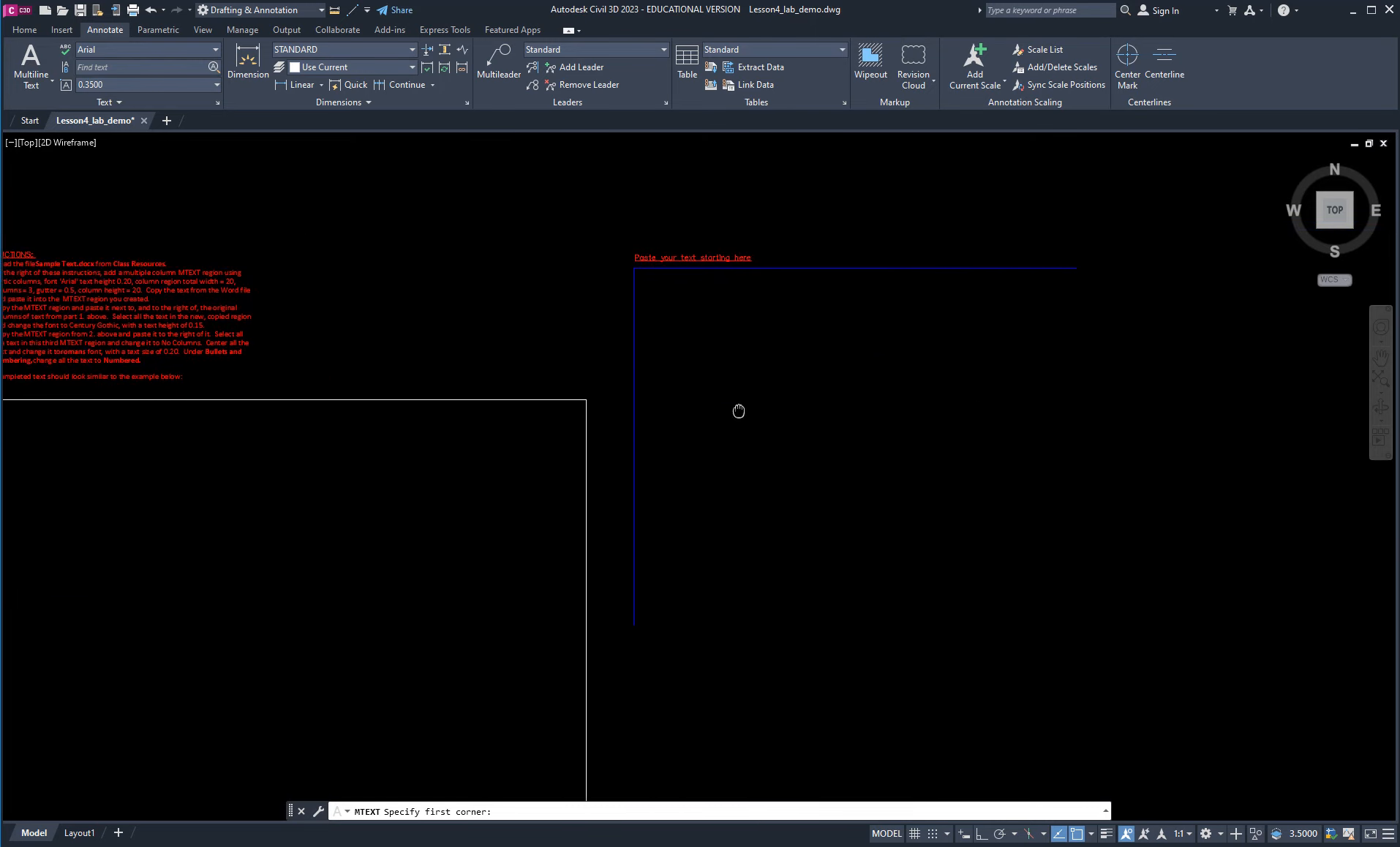
click(641, 289)
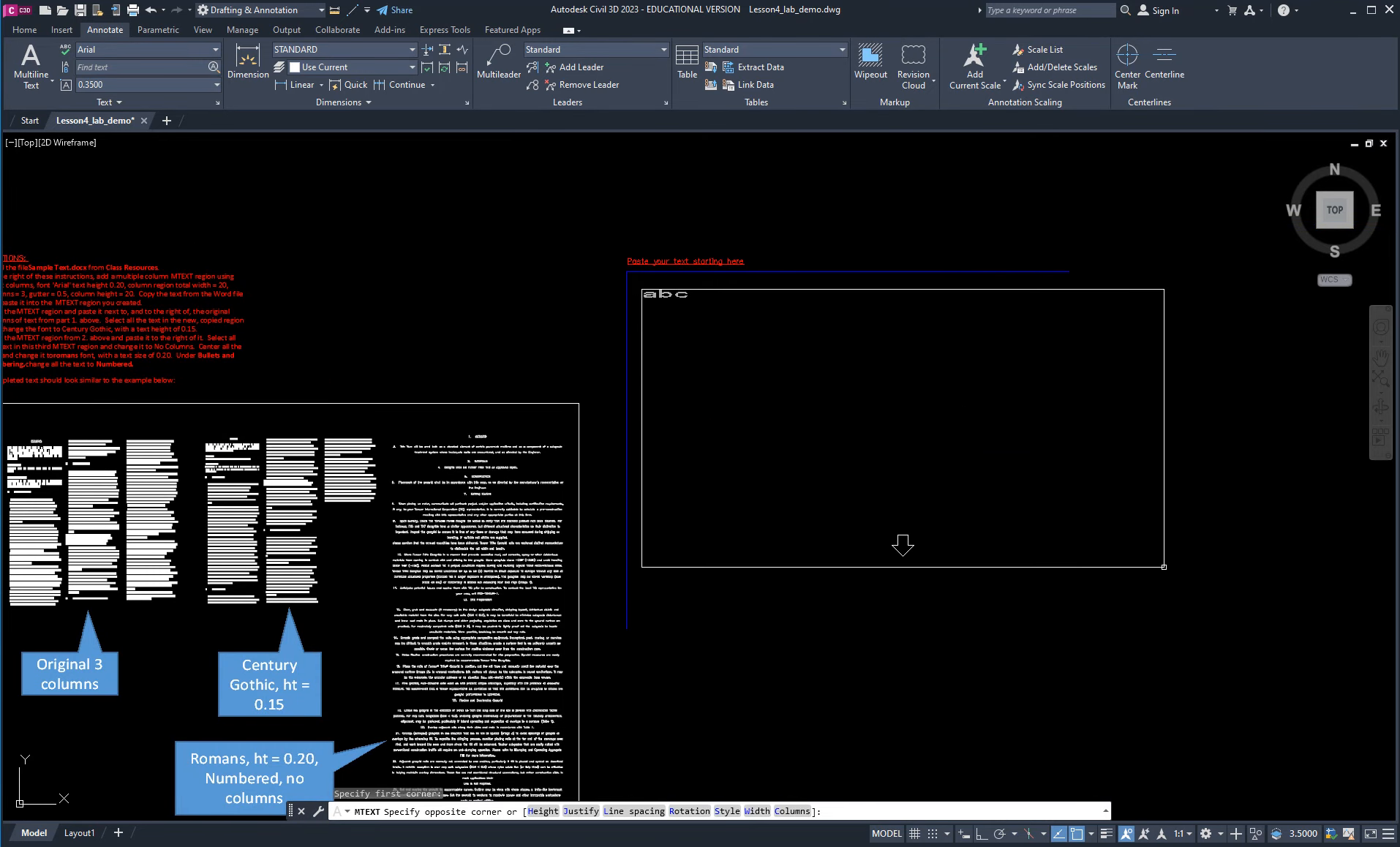
click(1167, 571)
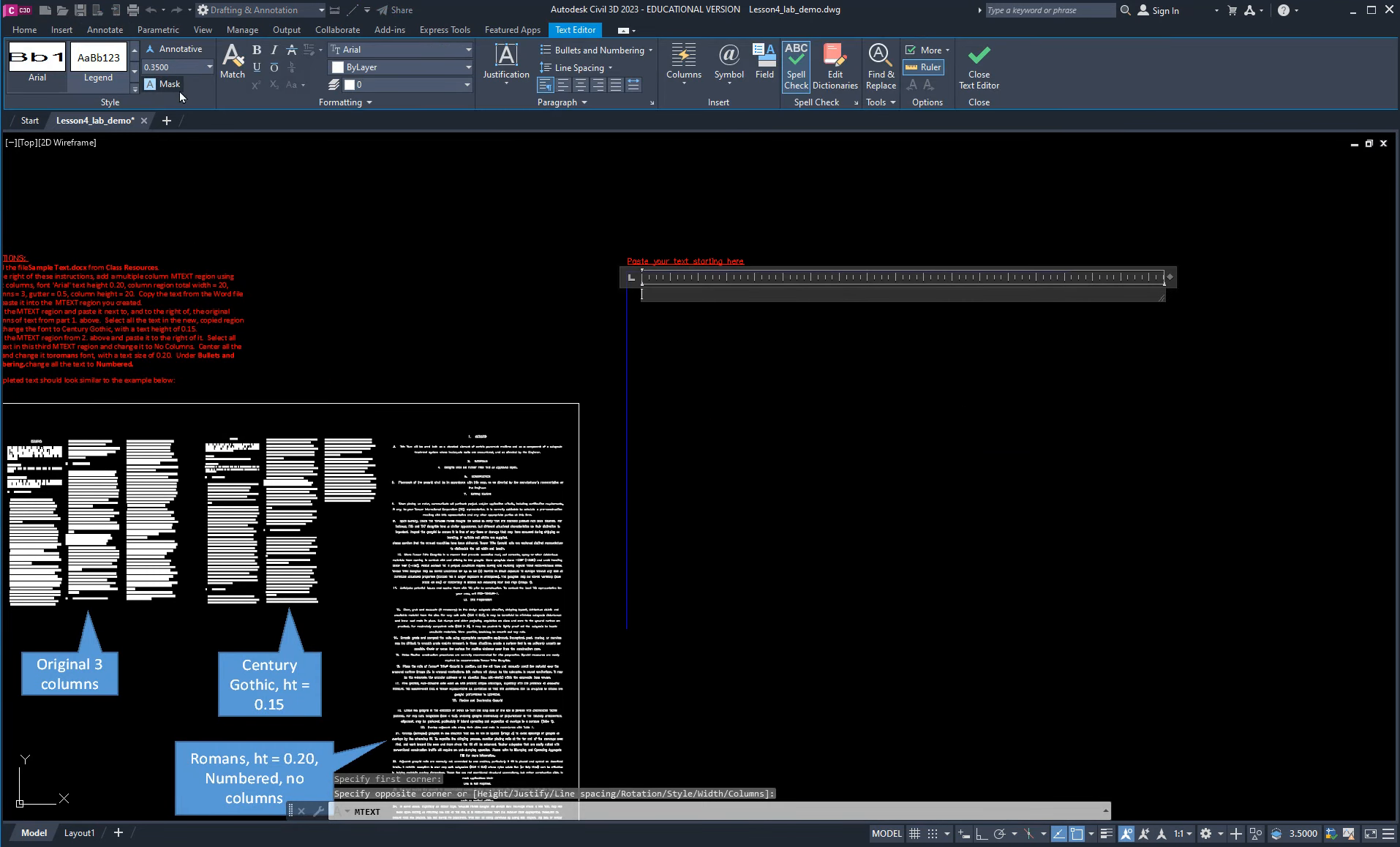
click(135, 88)
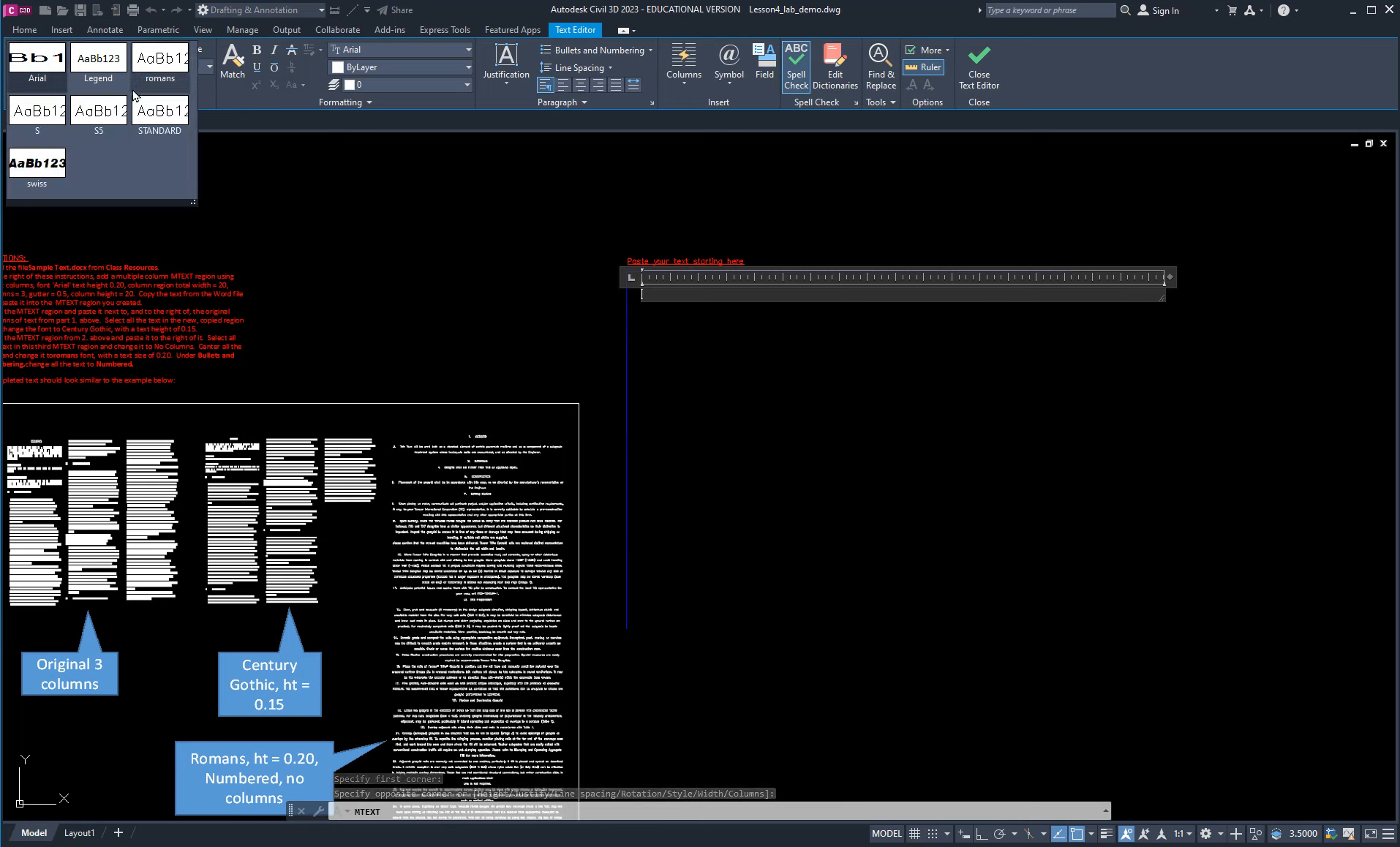
click(53, 162)
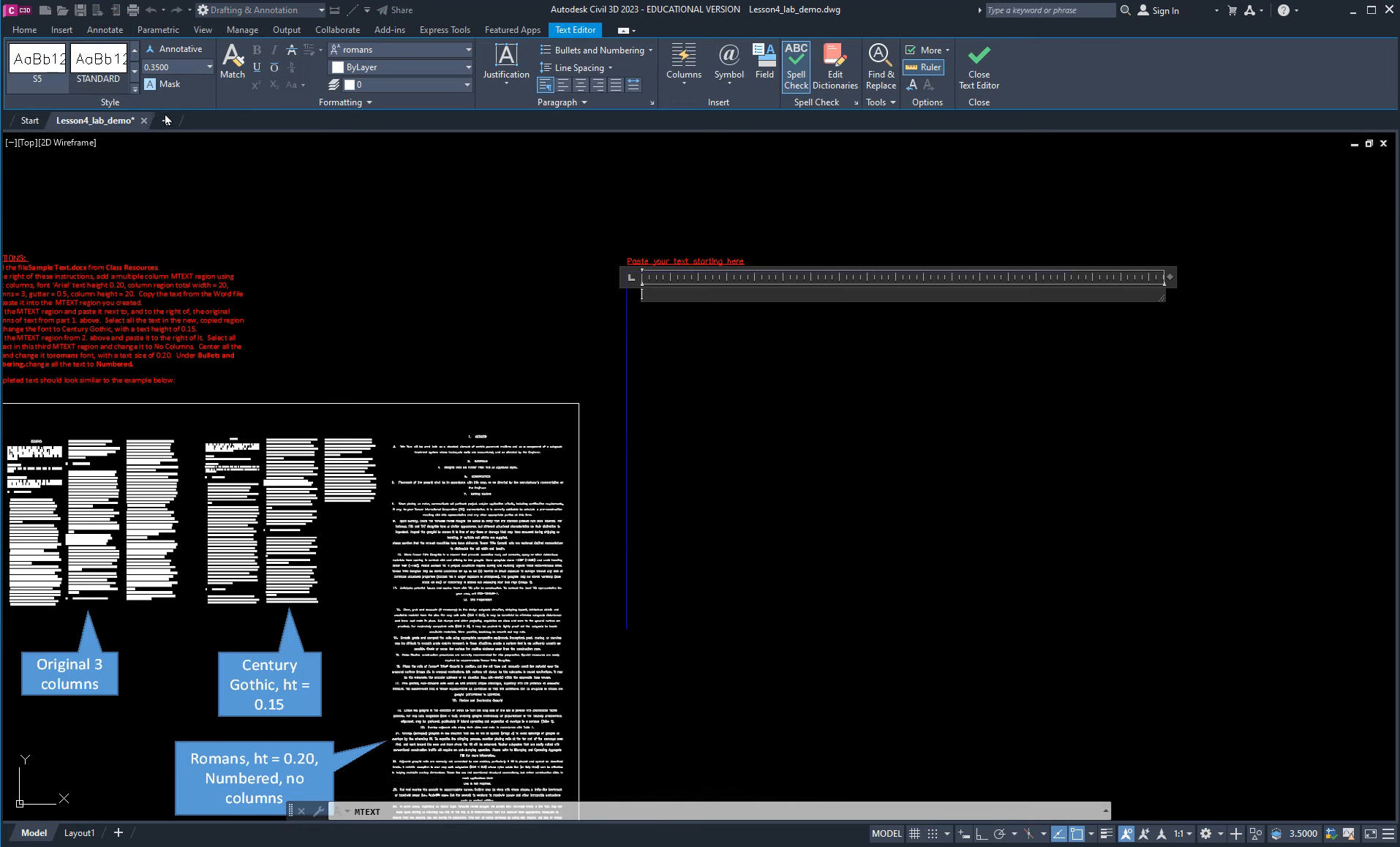
Divide the new multiline text region into three static columns.
click(685, 82)
mouse_move(713, 124)
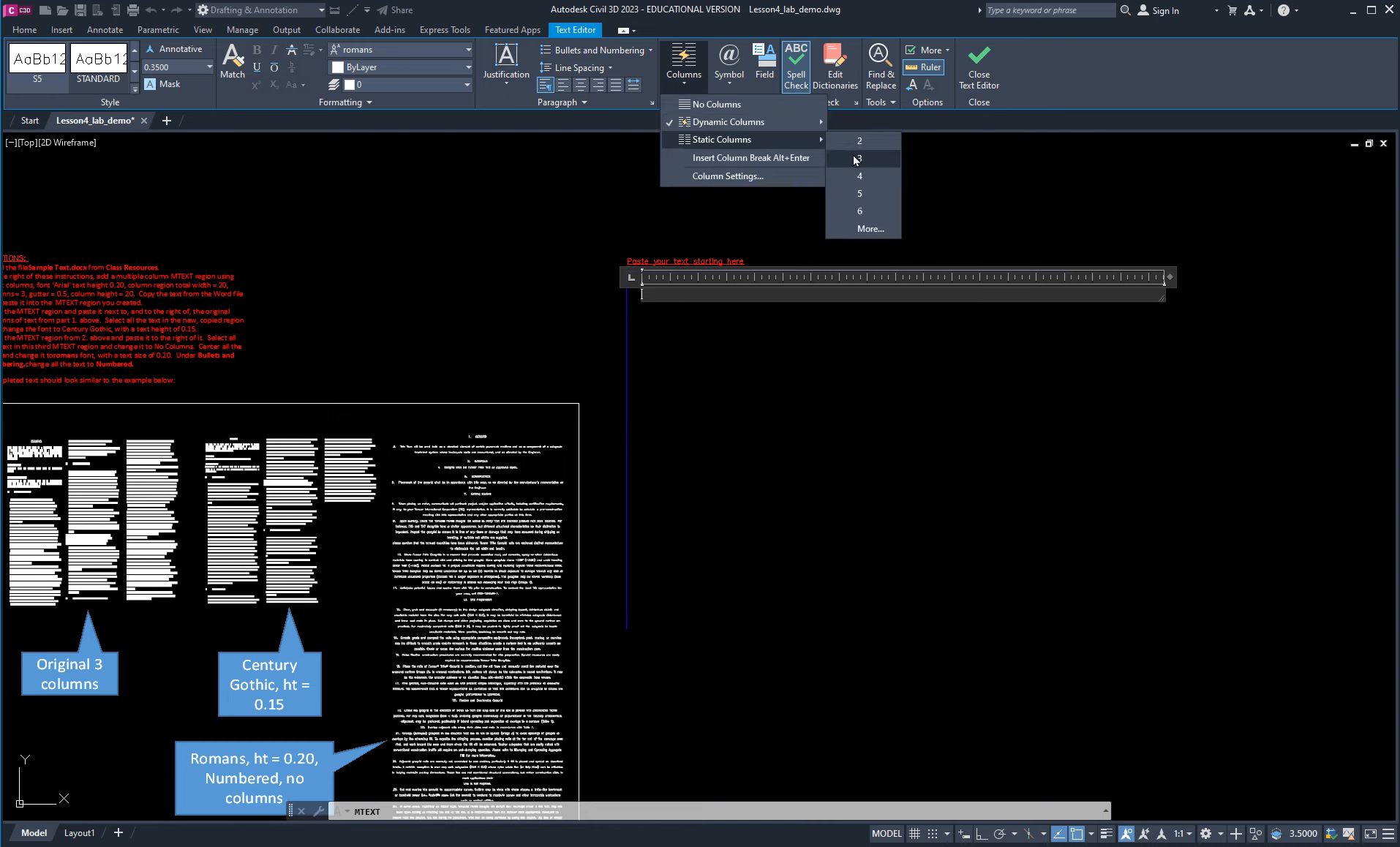
click(854, 157)
scroll(951, 366, down, 4)
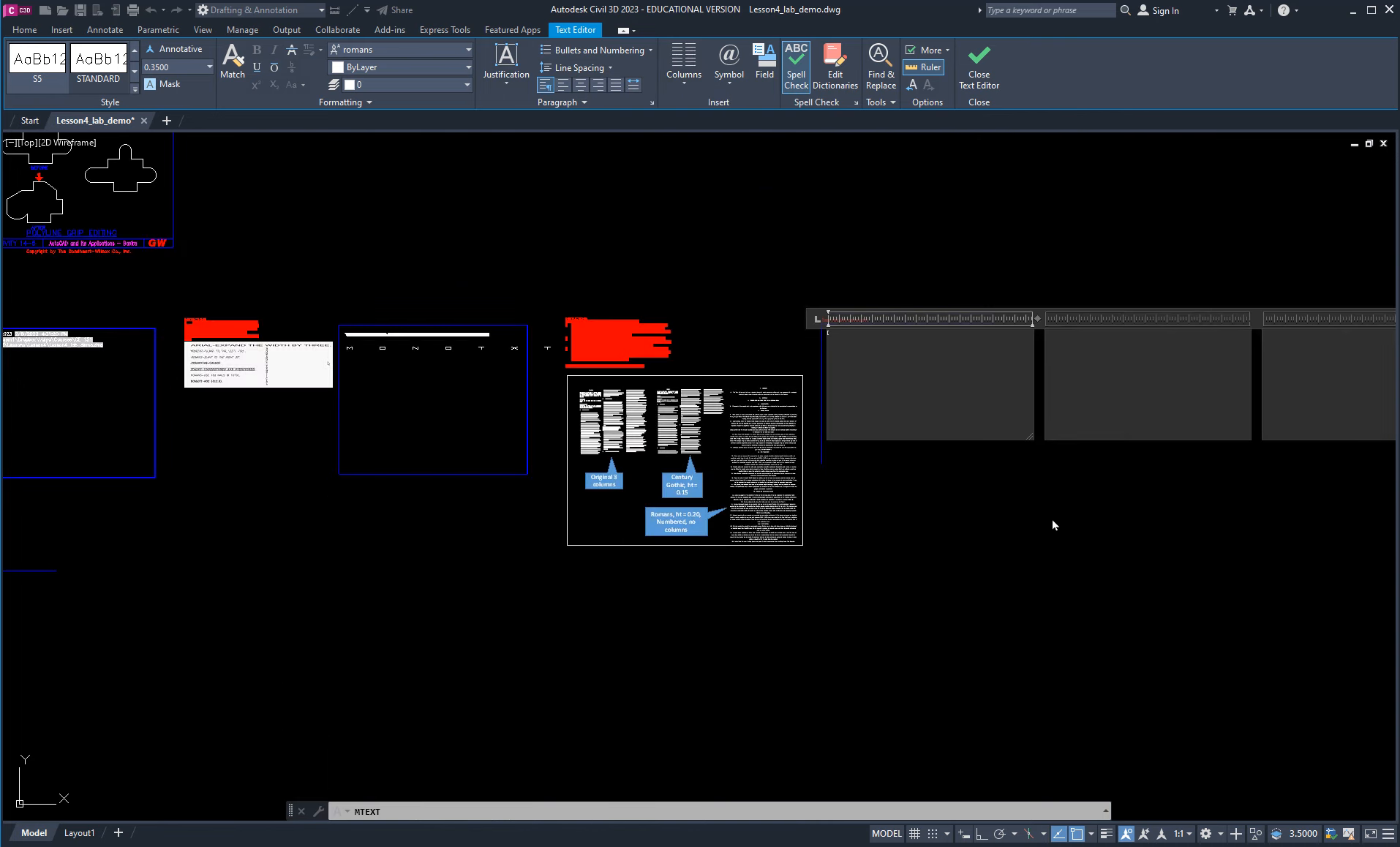
middle_drag(1051, 518, 777, 530)
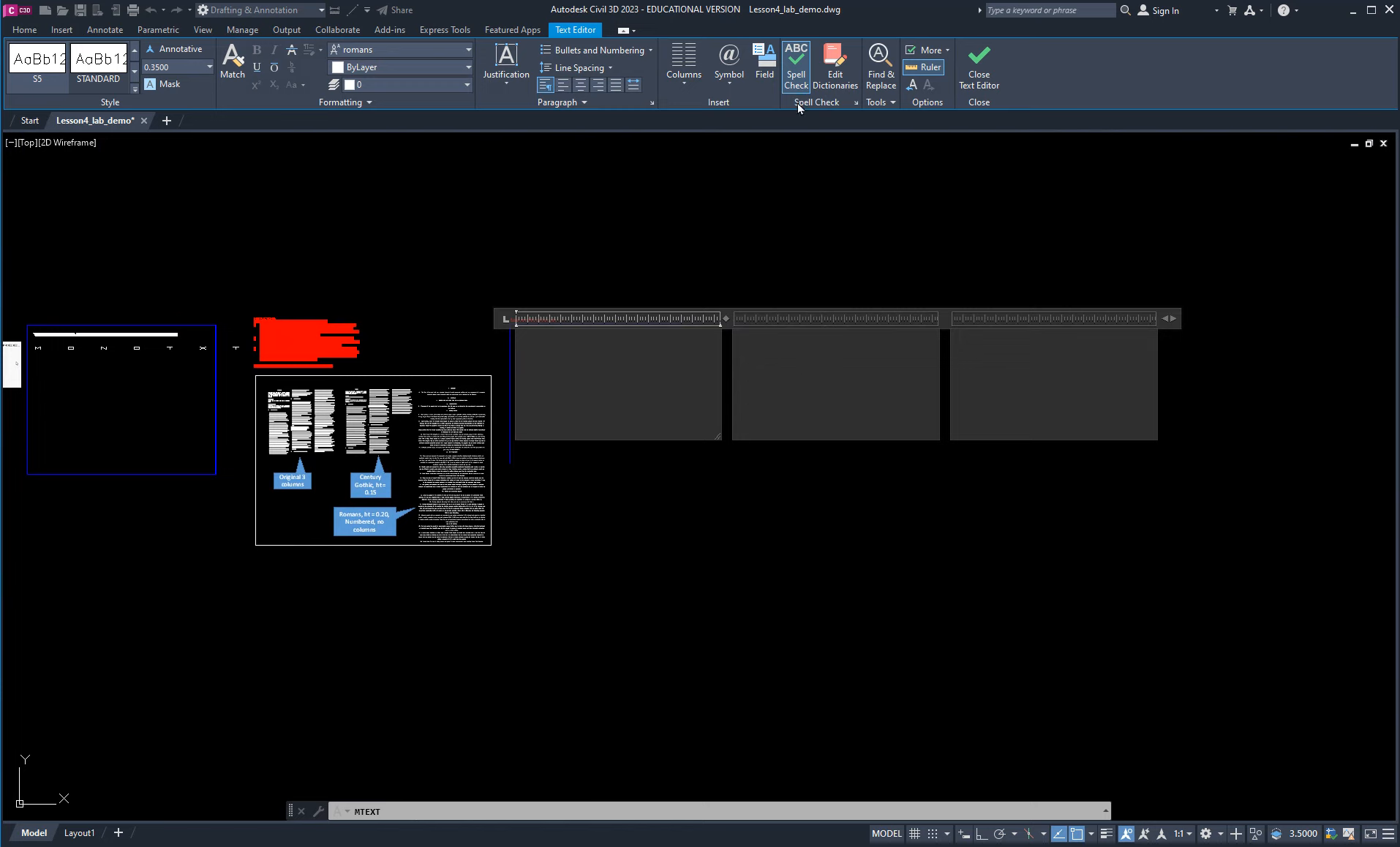
Set the static columns to a height of 20, a gutter of 0.5 and a total width of 20.
click(678, 82)
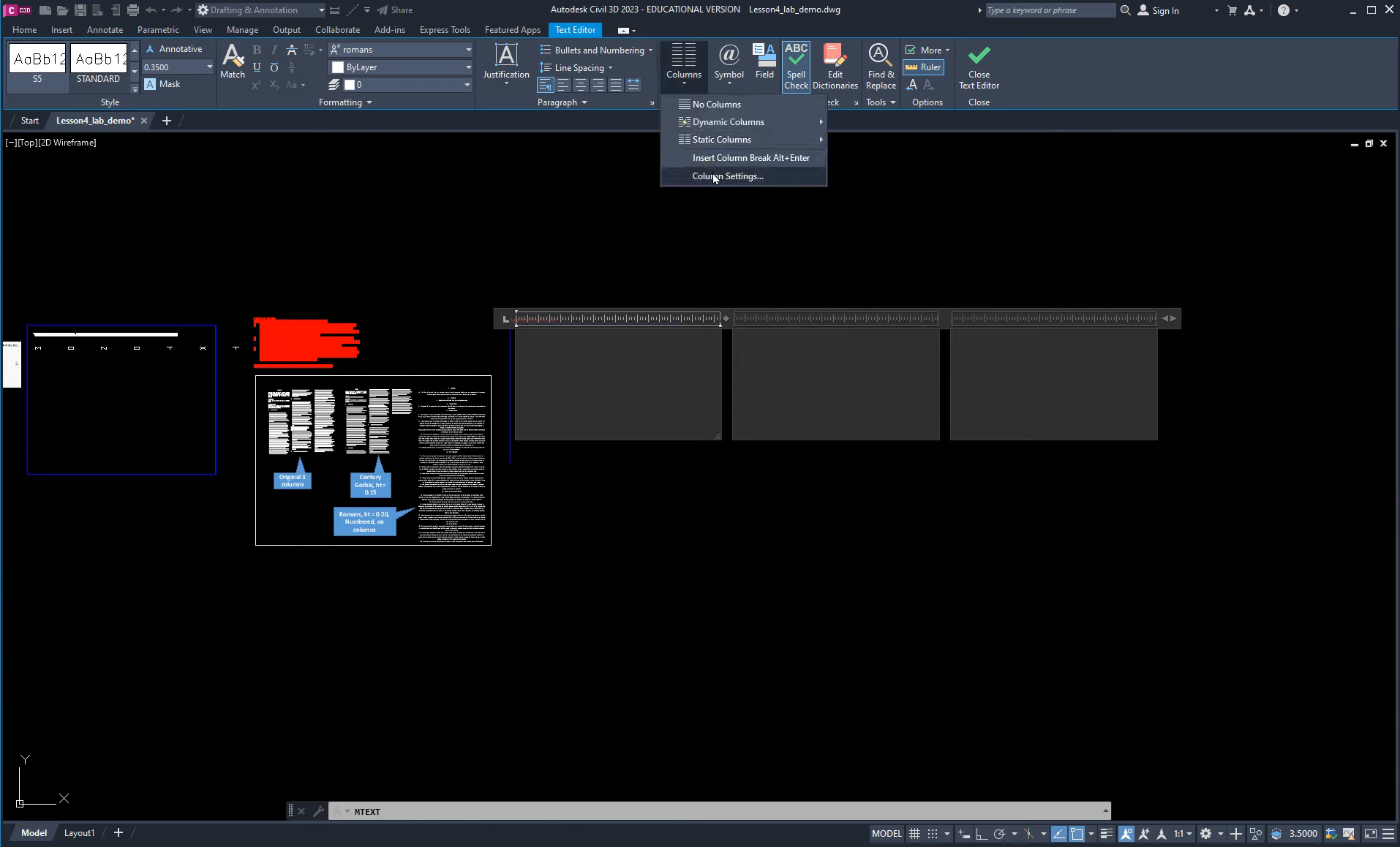
click(686, 83)
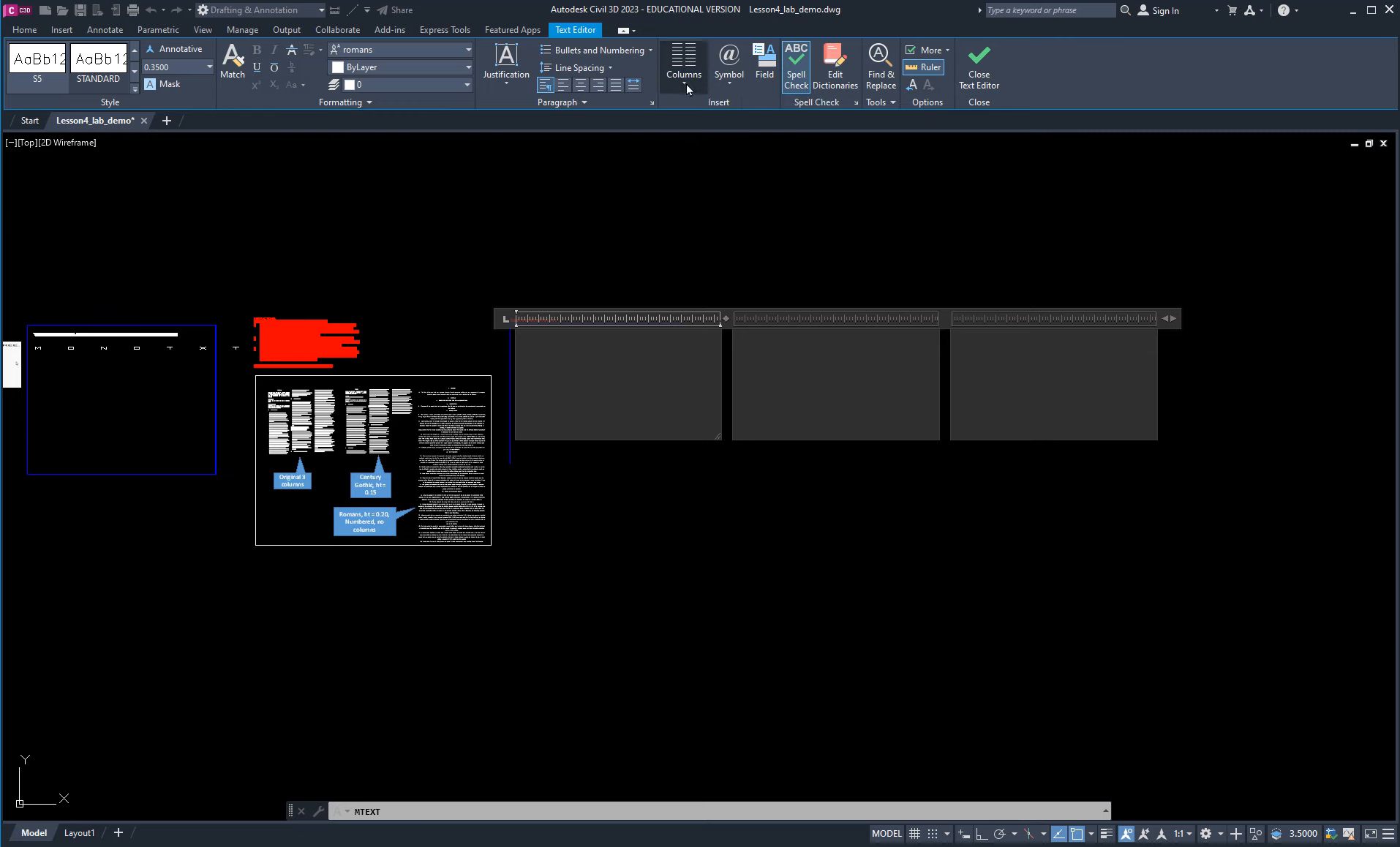
click(686, 84)
click(729, 177)
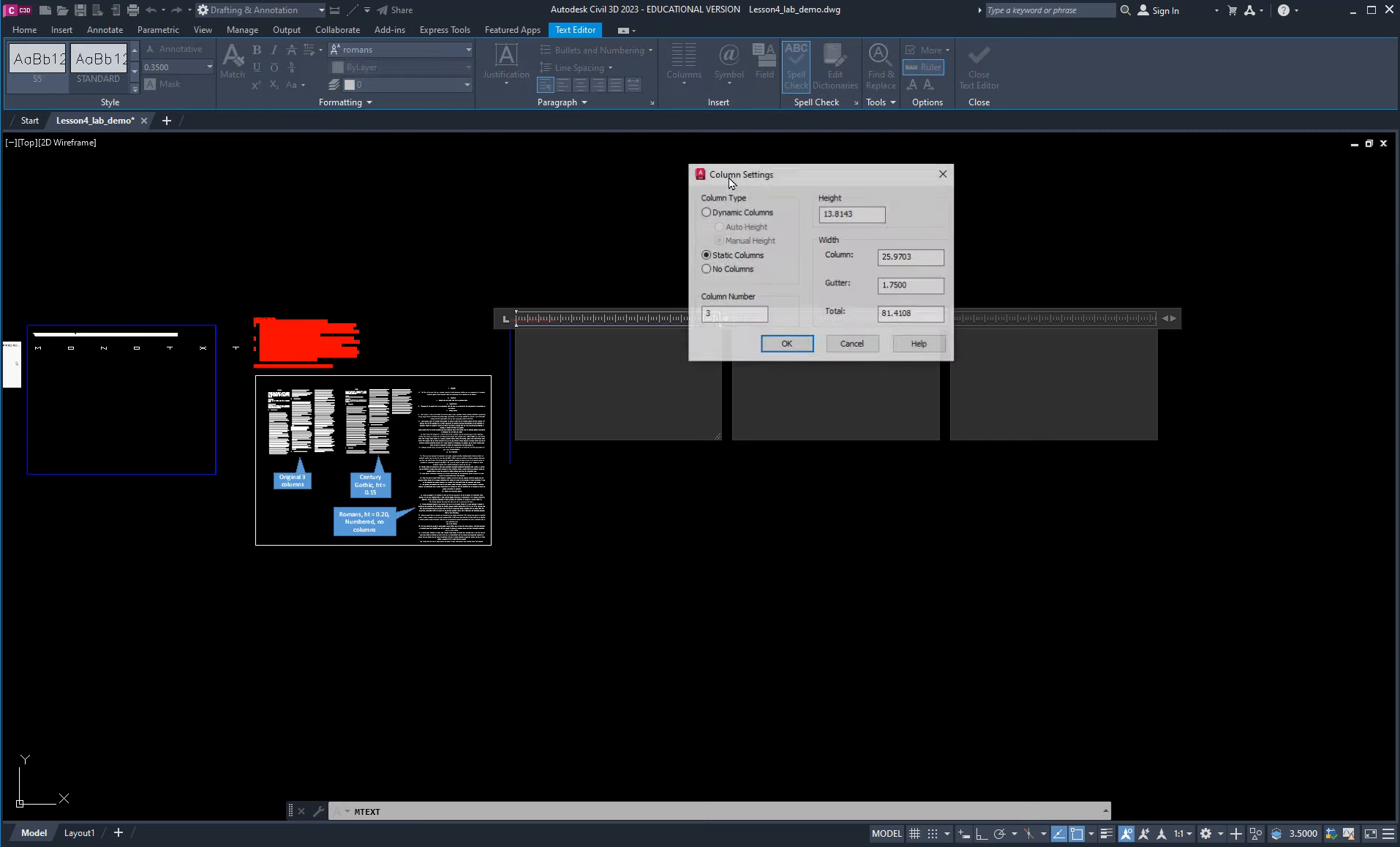
drag(878, 213, 804, 211)
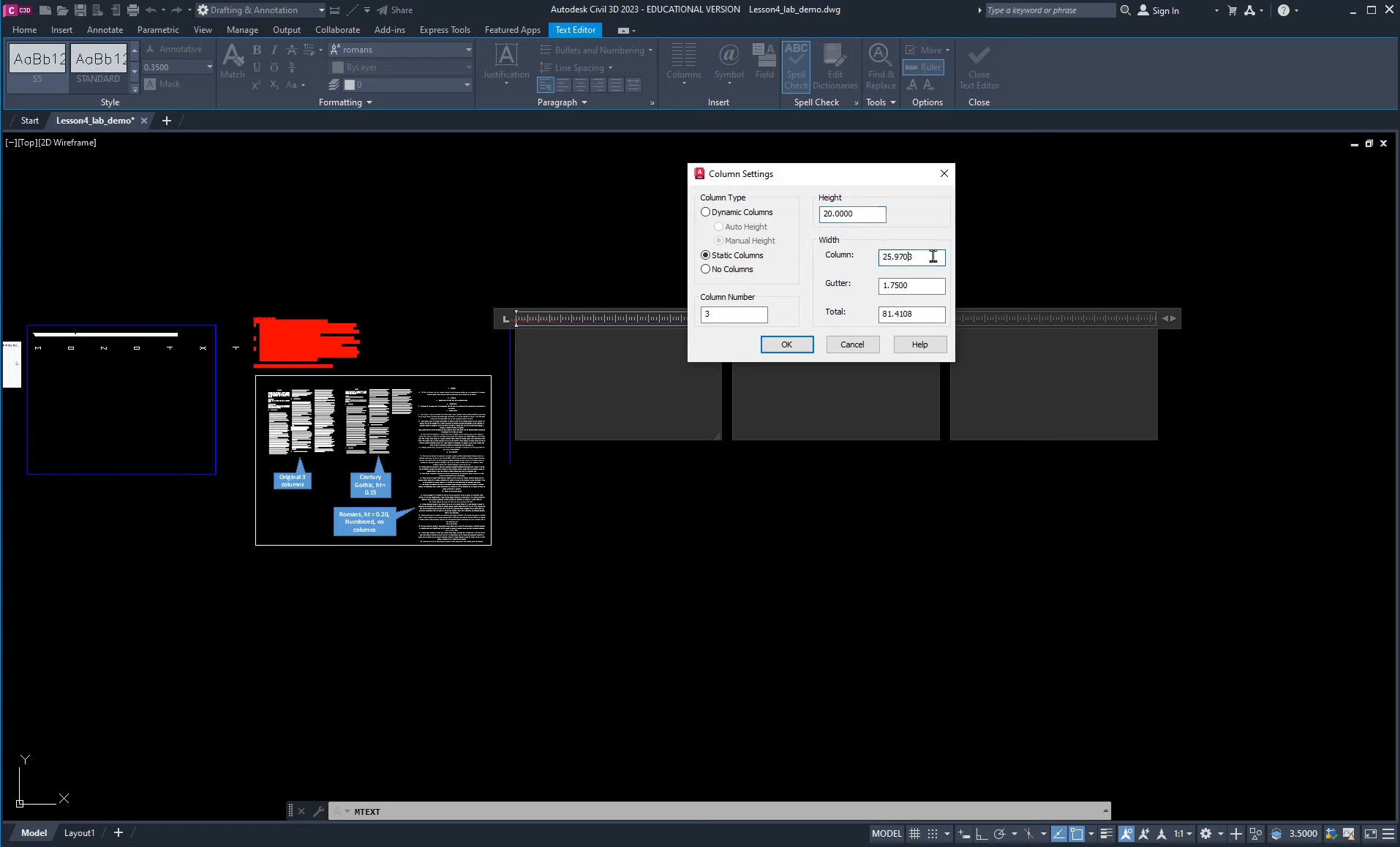
drag(913, 313, 869, 317)
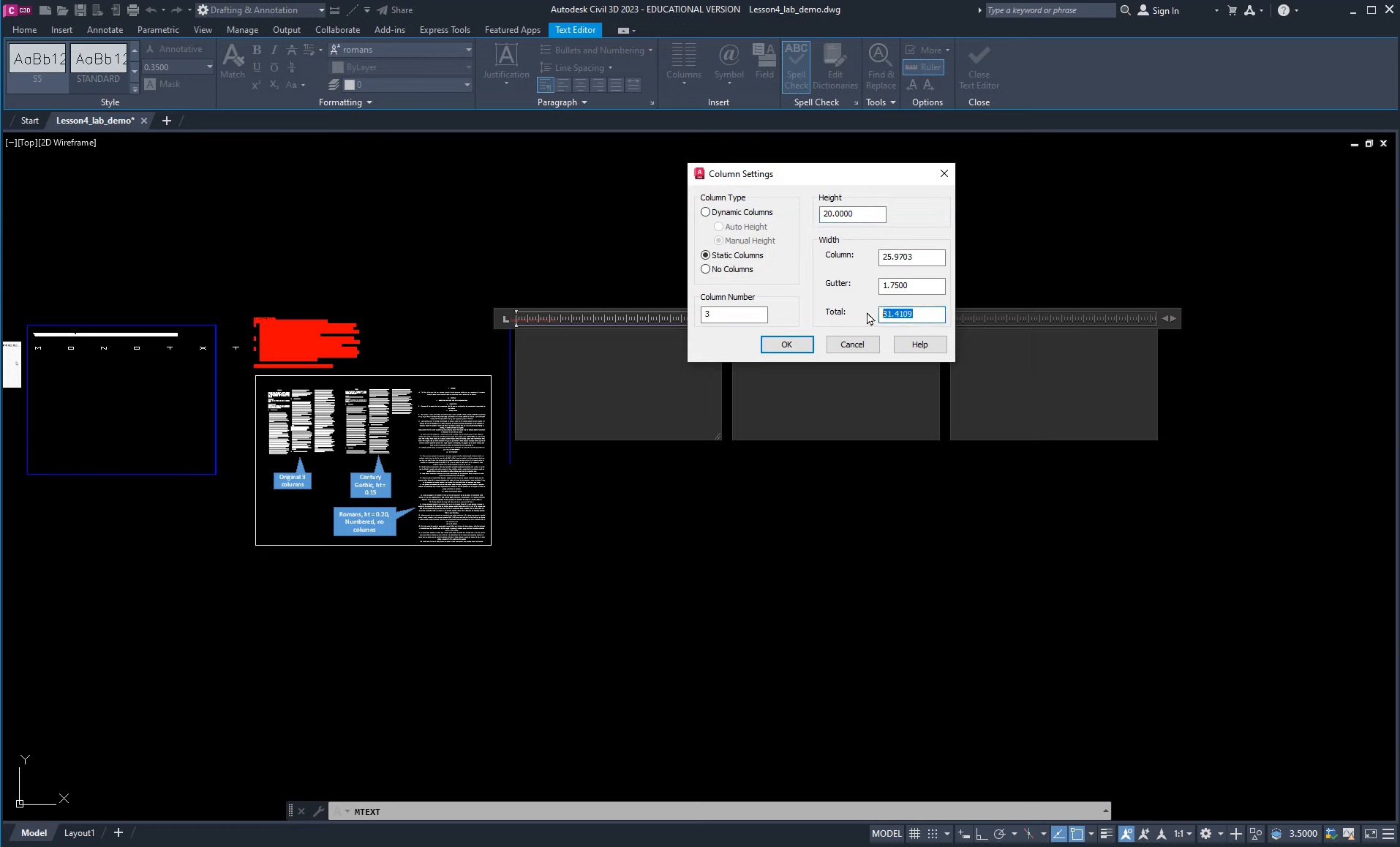
click(924, 286)
text(0.5)
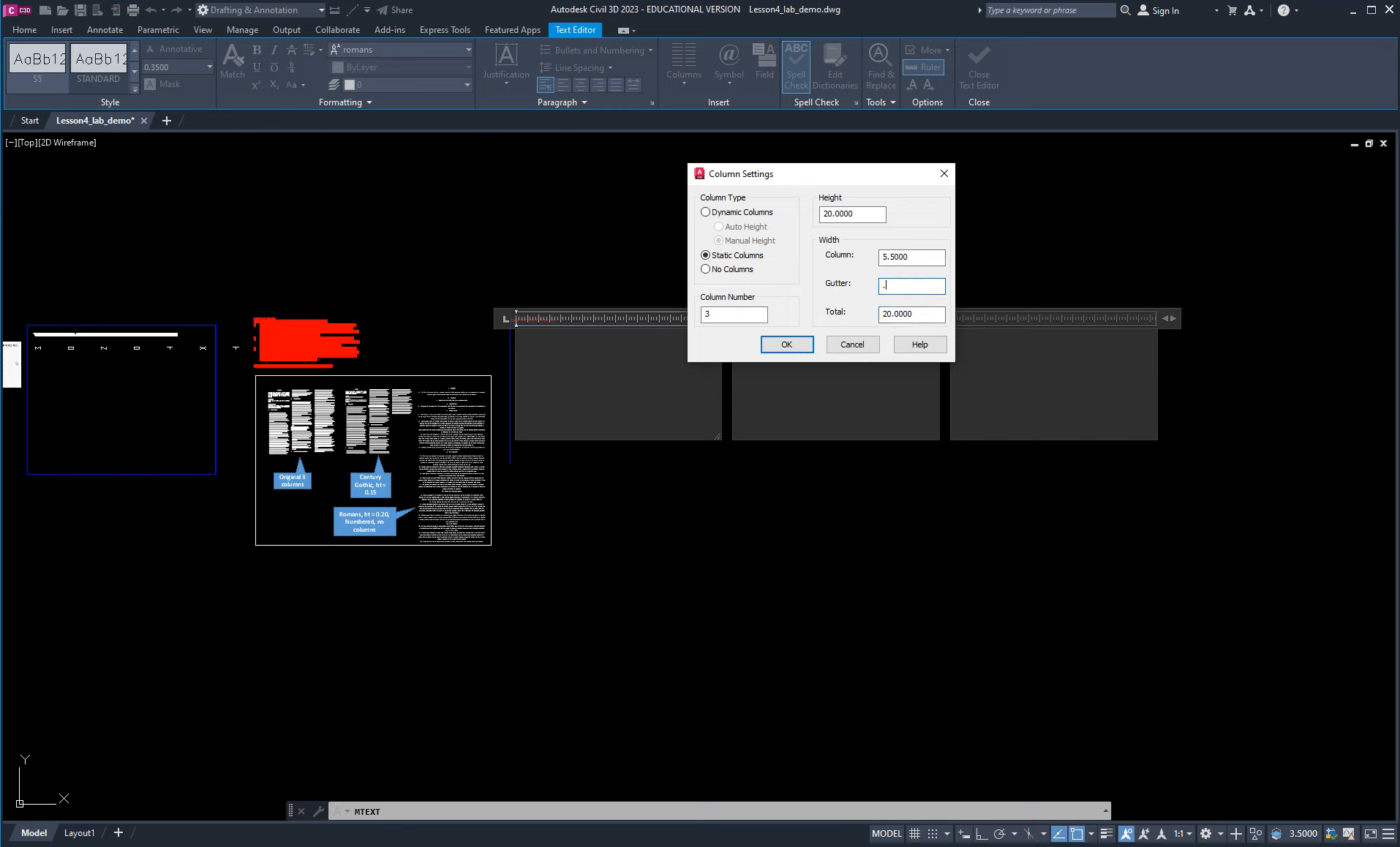
click(907, 257)
click(786, 344)
scroll(510, 416, up, 4)
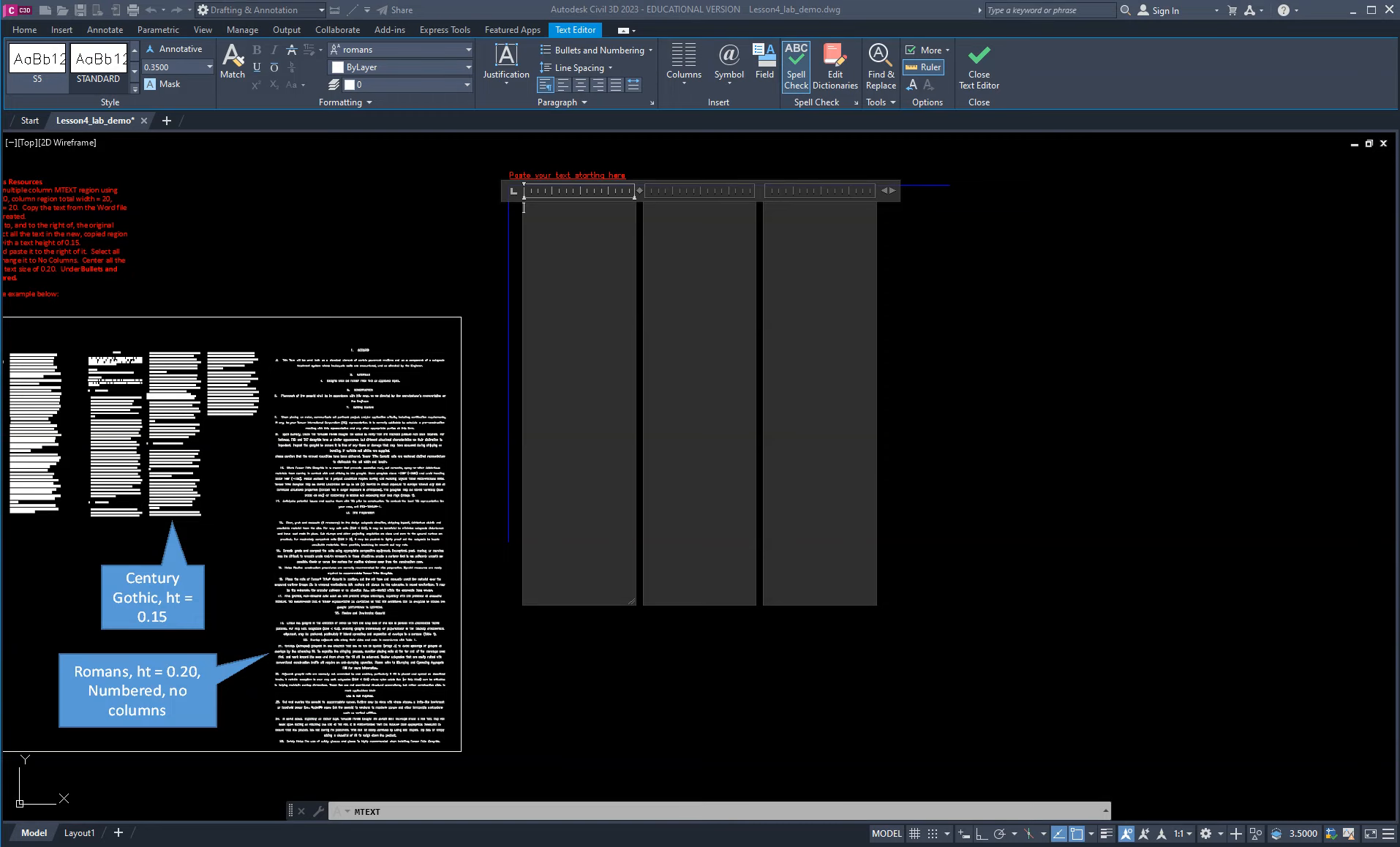
Copy the text from the GEOGRID heading to the end of Sample Text.docx in Word and paste it into the three-column MTEXT region in Civil 3D.
drag(1398, 150, 617, 156)
click(645, 354)
scroll(684, 432, up, 15)
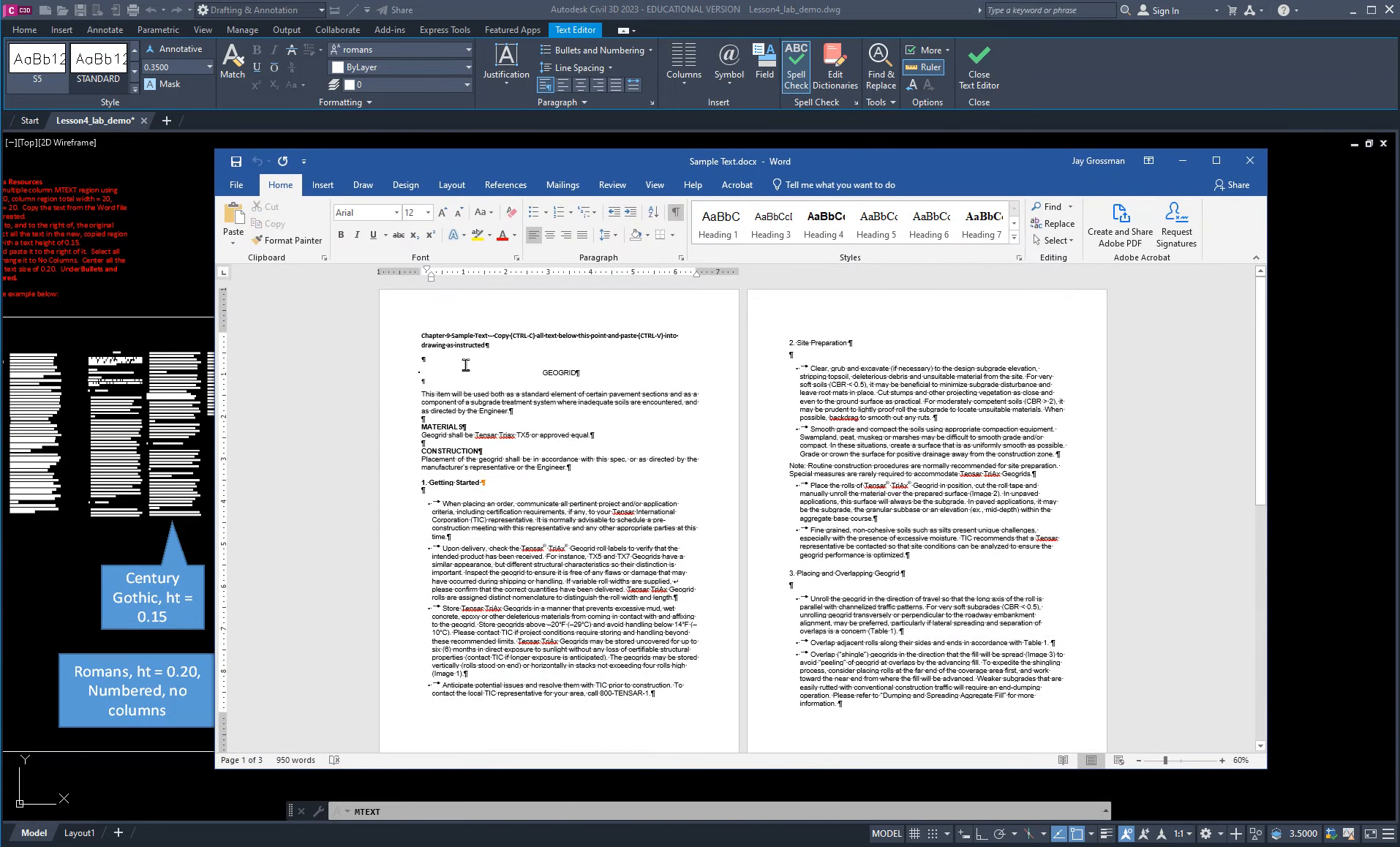
drag(448, 362, 813, 648)
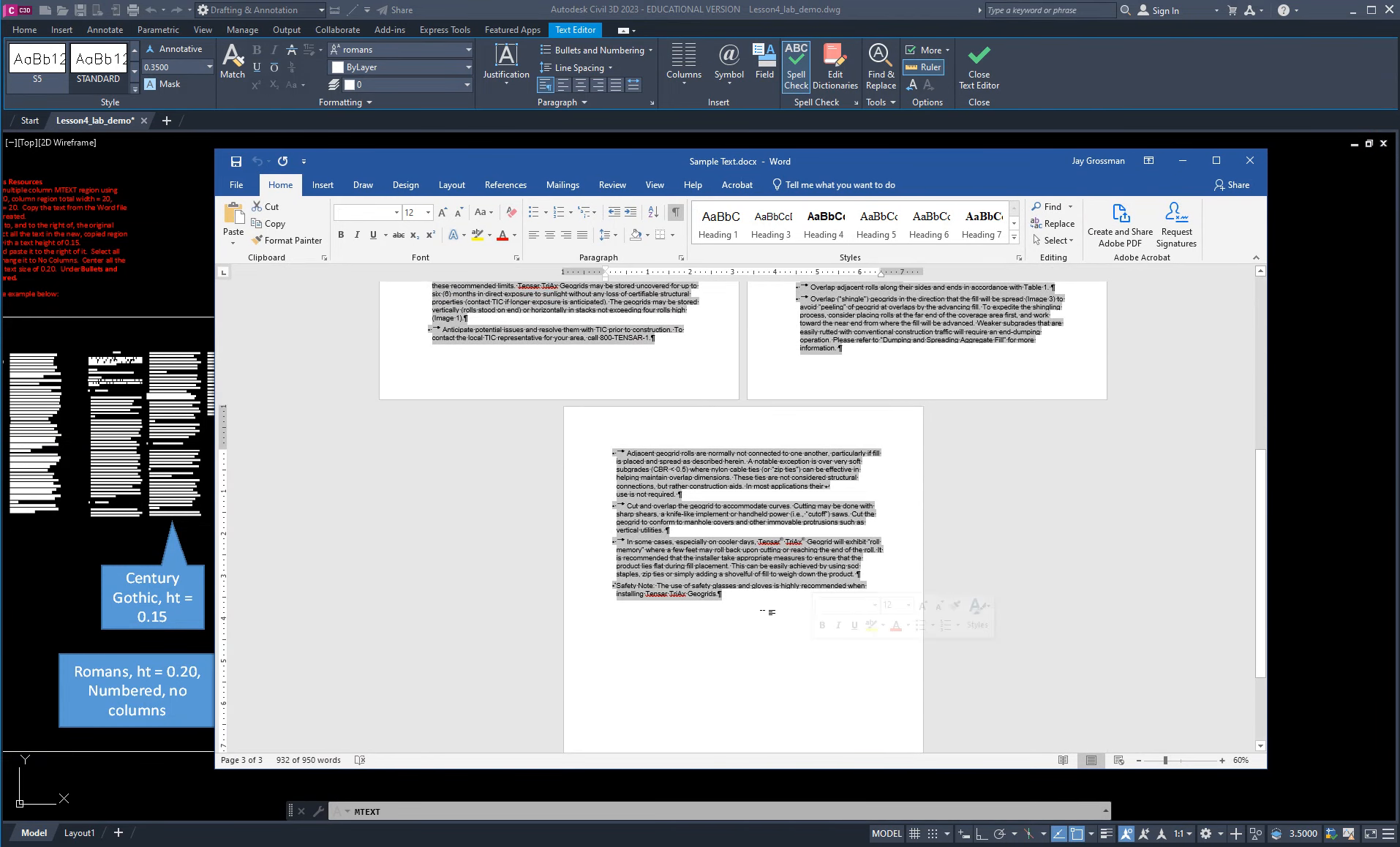
click(192, 170)
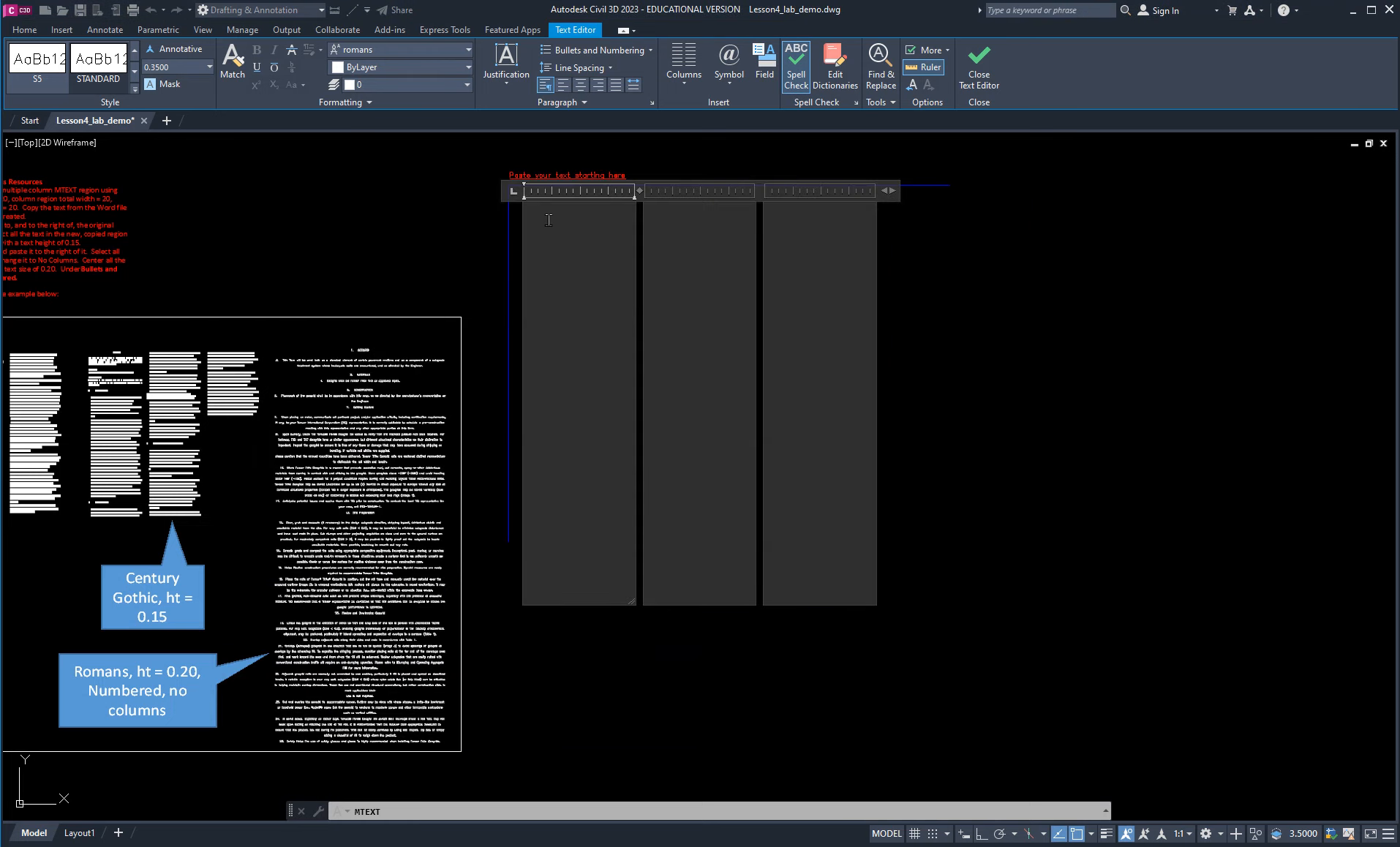
key(ctrl+v)
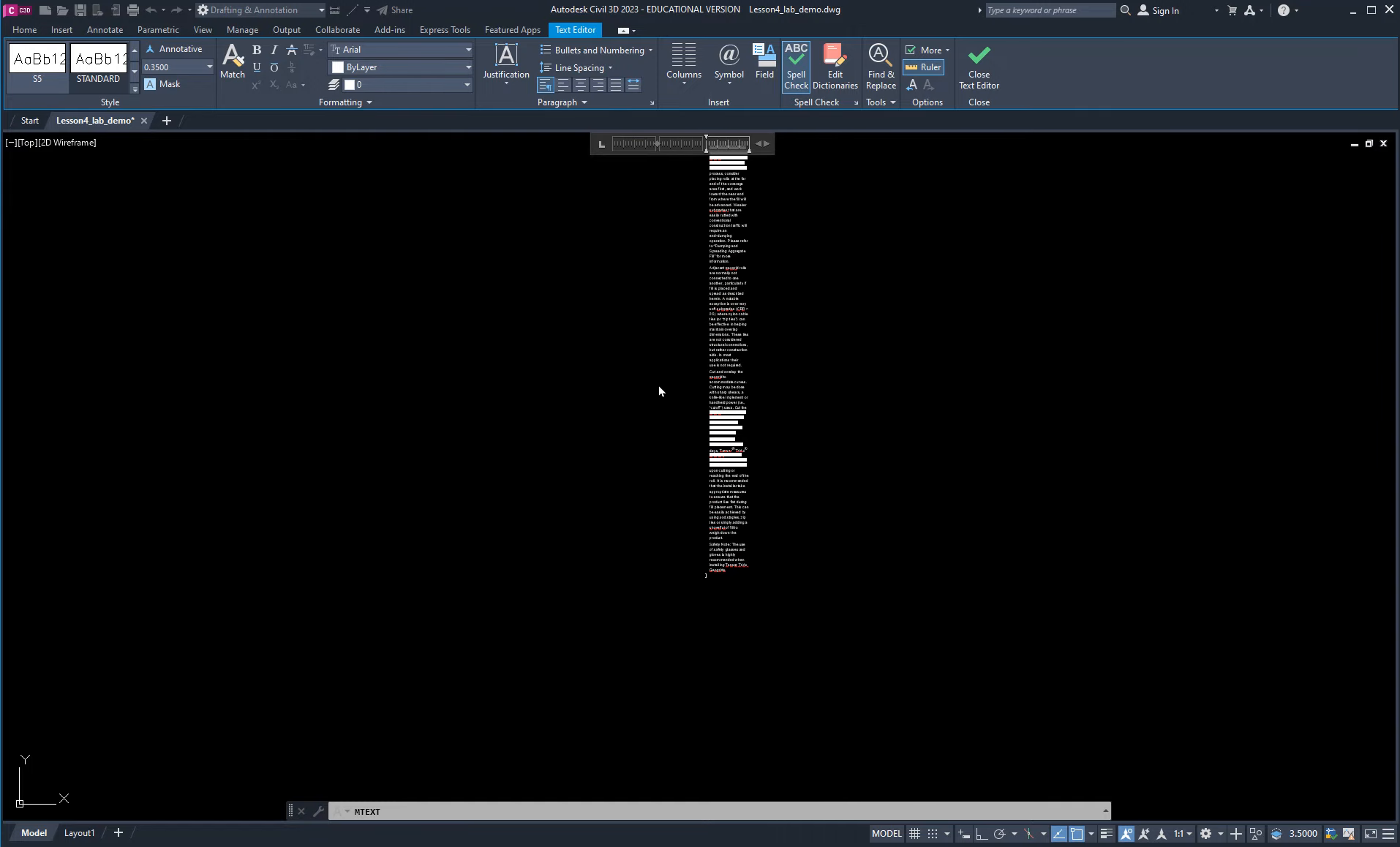
scroll(896, 337, down, 3)
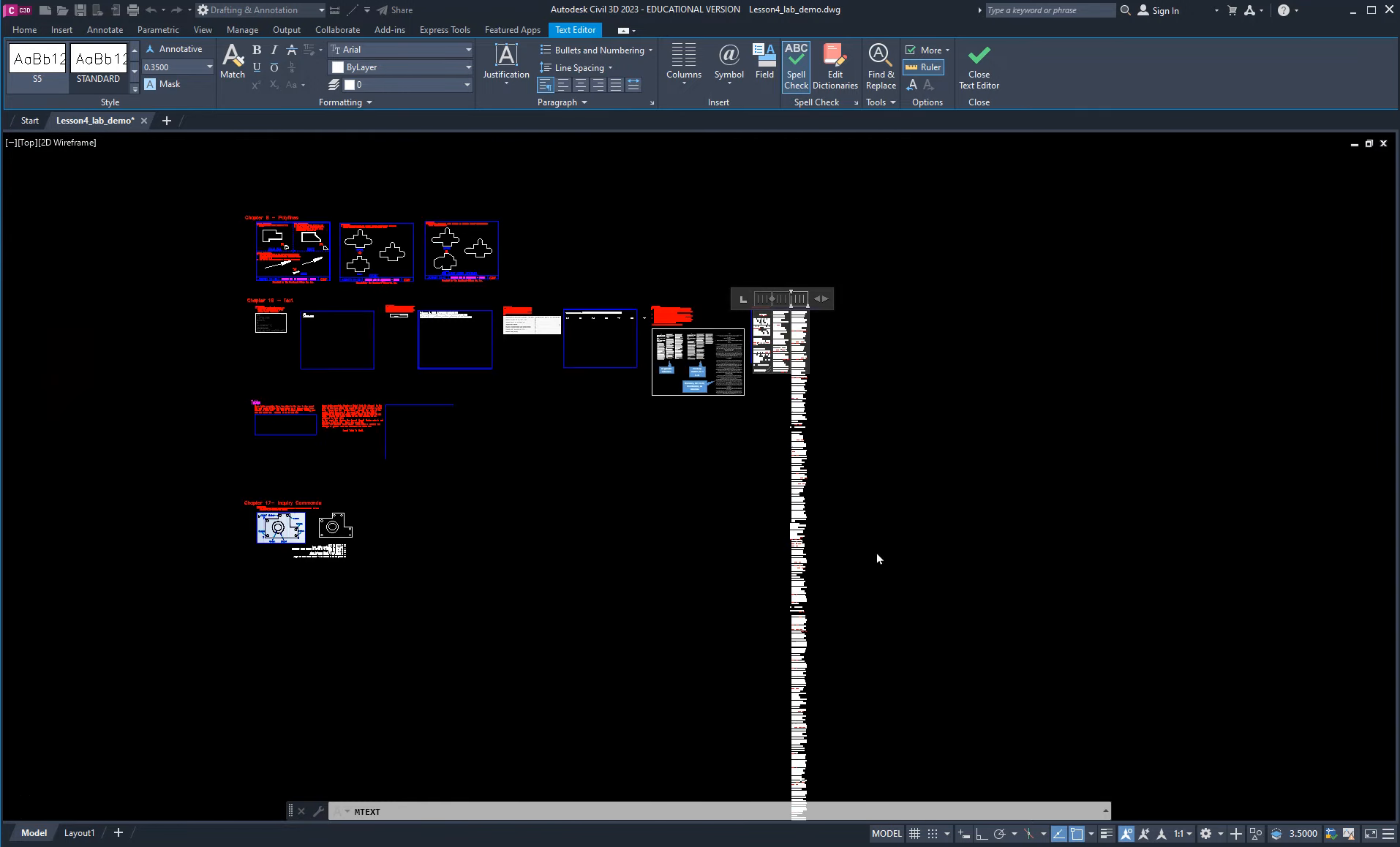
scroll(768, 331, up, 10)
scroll(862, 400, down, 2)
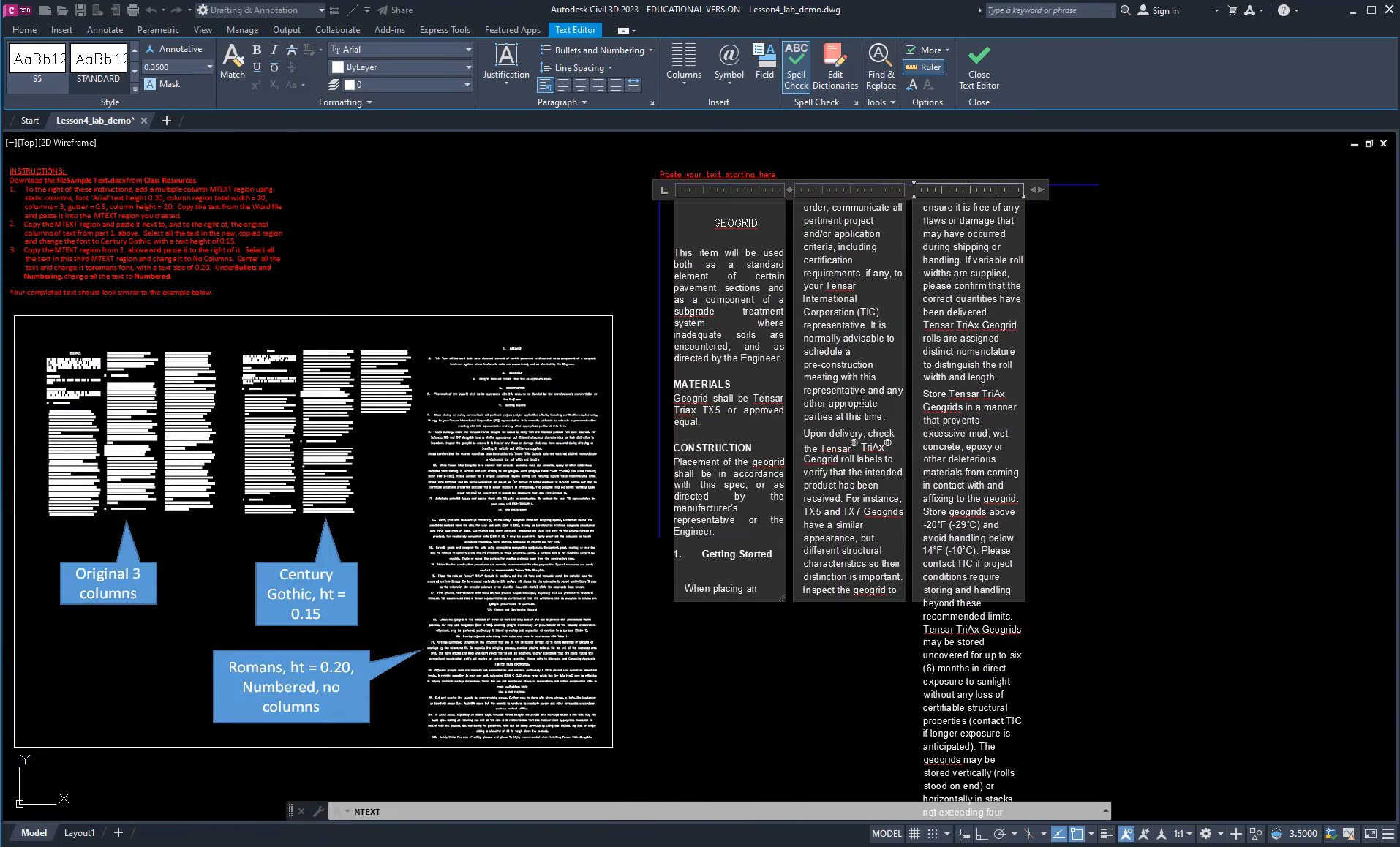
Check the exercise instructions and set all the pasted text in the column region to a height of 0.2.
middle_drag(451, 260, 794, 356)
scroll(418, 287, up, 5)
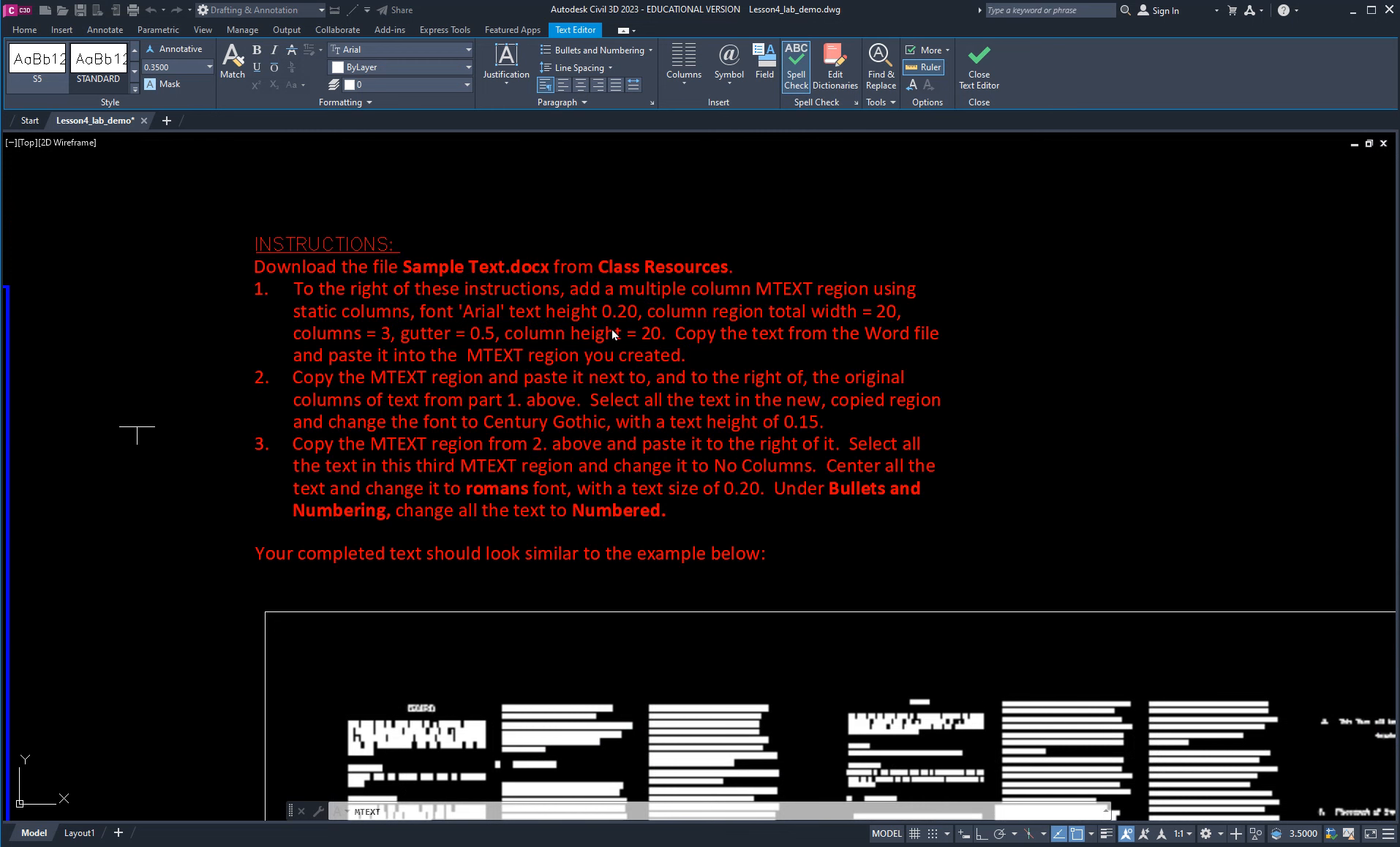
scroll(843, 388, down, 5)
mouse_move(1142, 422)
middle_down()
mouse_move(798, 429)
mouse_move(681, 347)
middle_up()
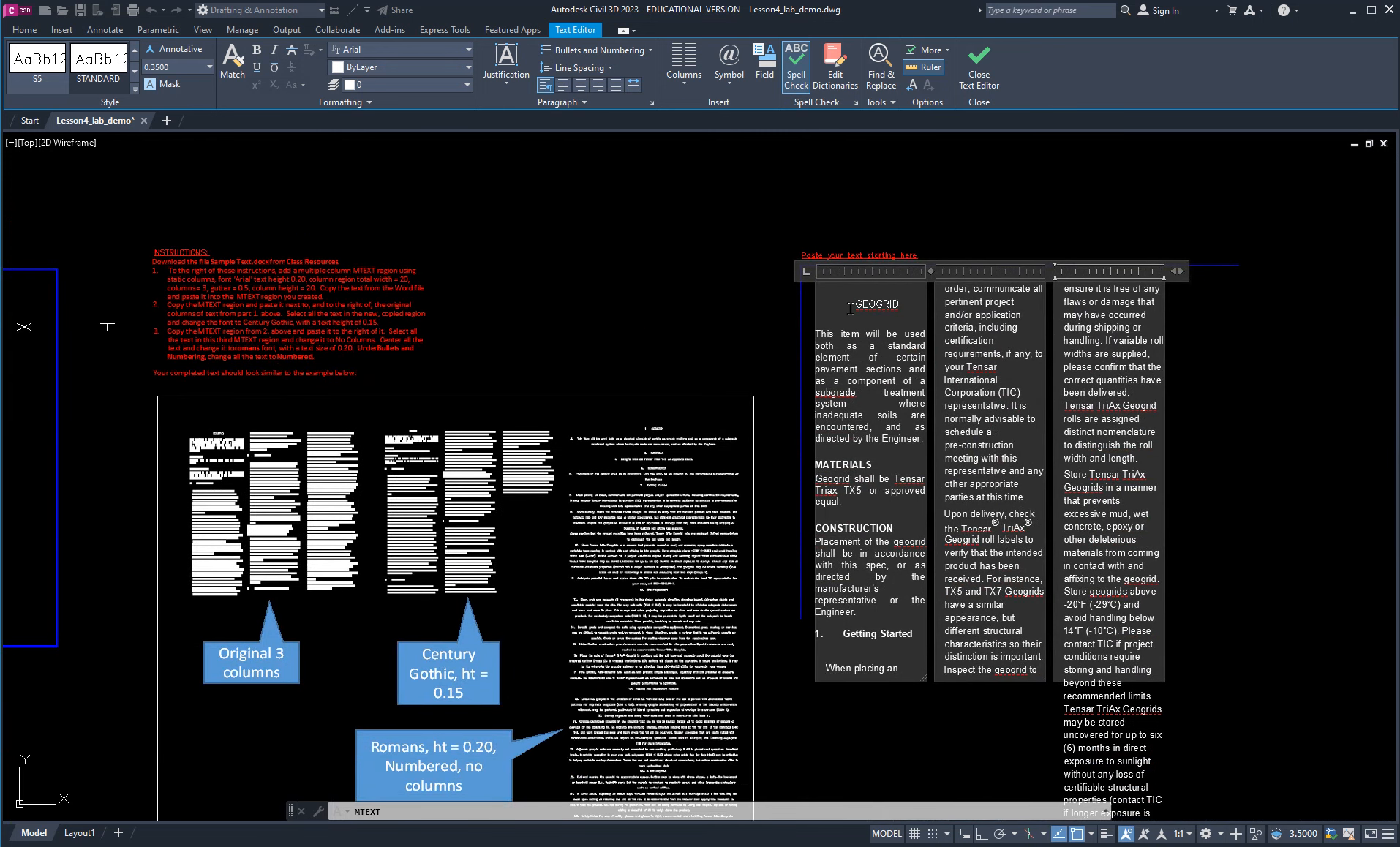
click(850, 308)
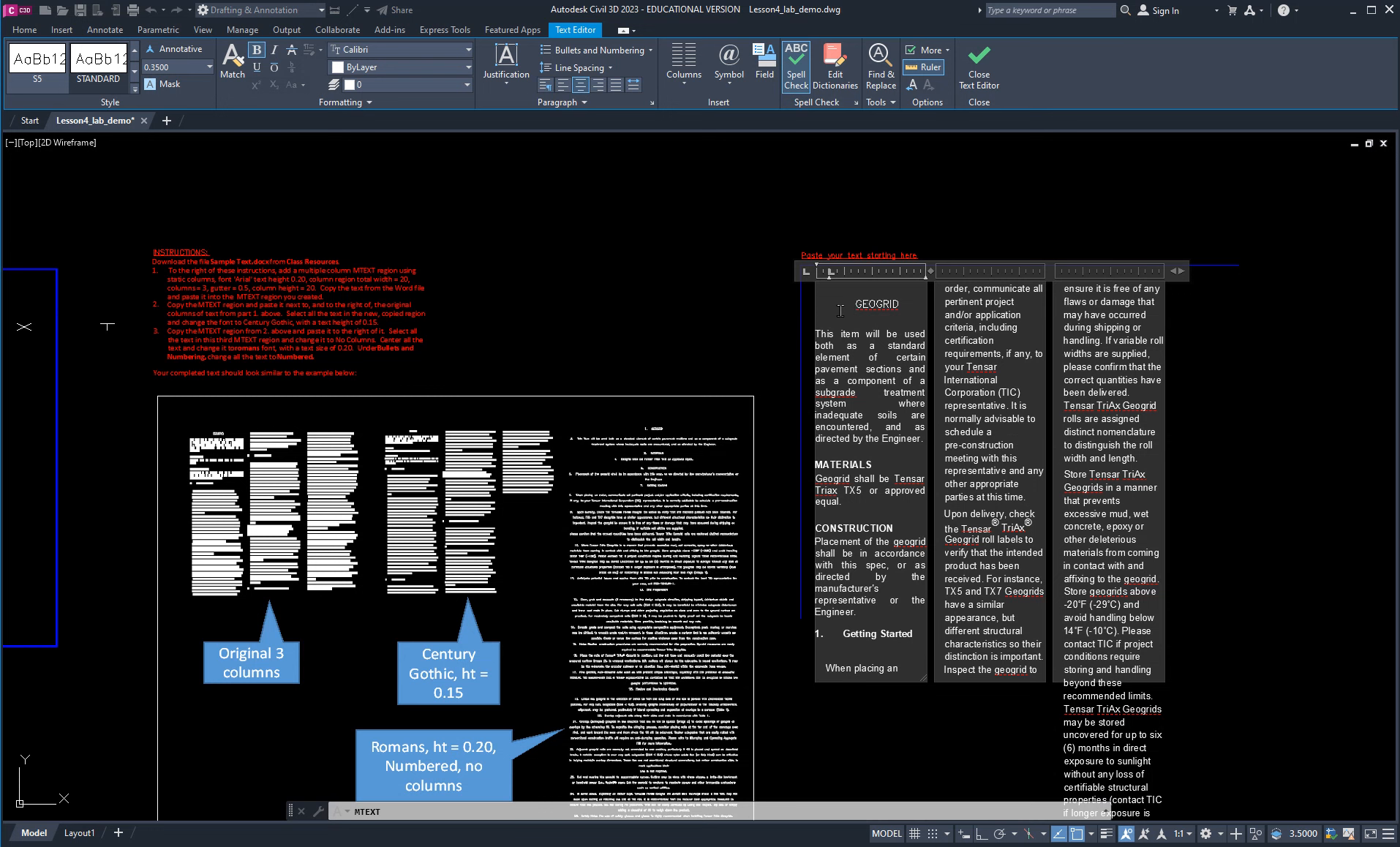
key(ctrl+a)
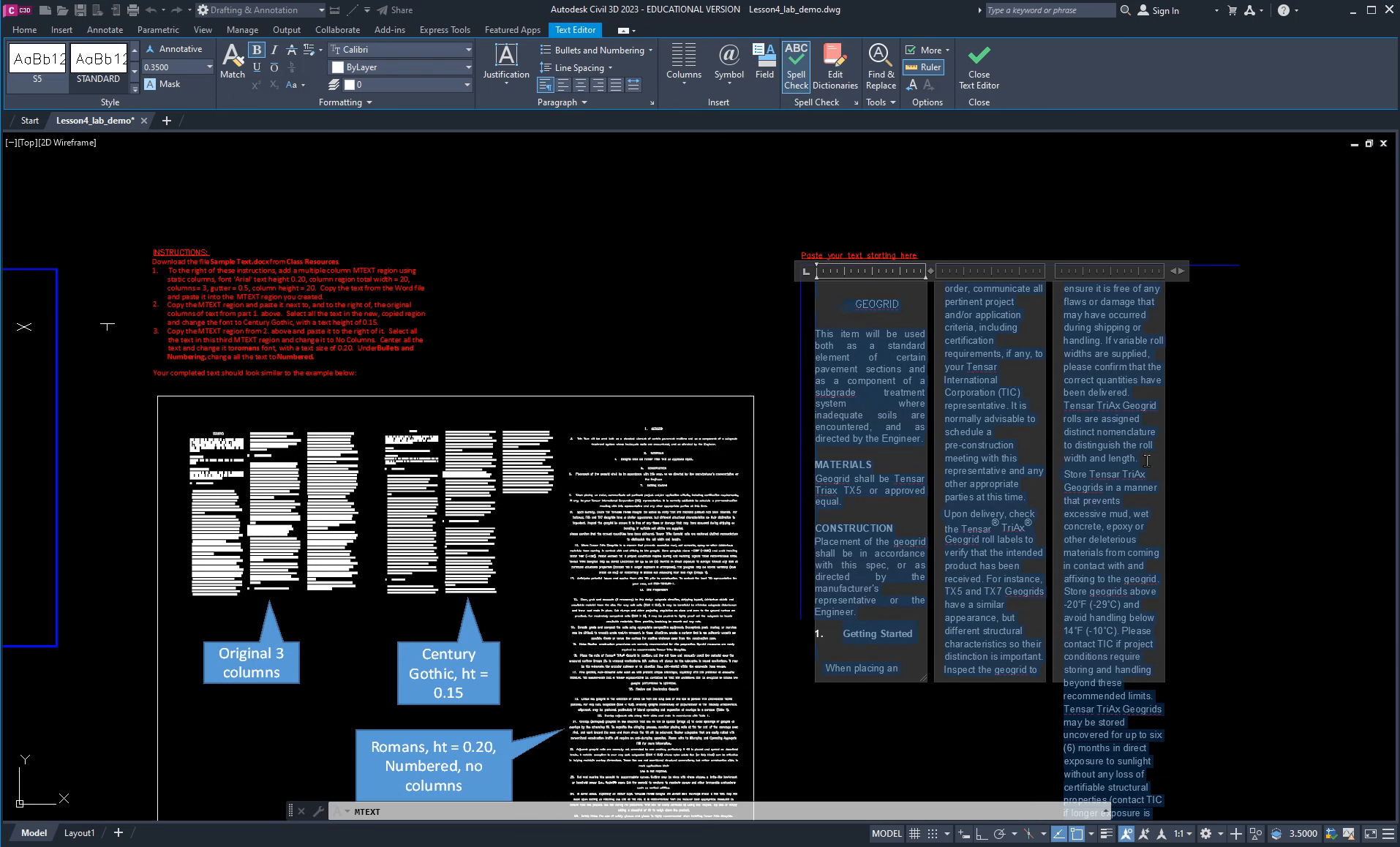
click(209, 66)
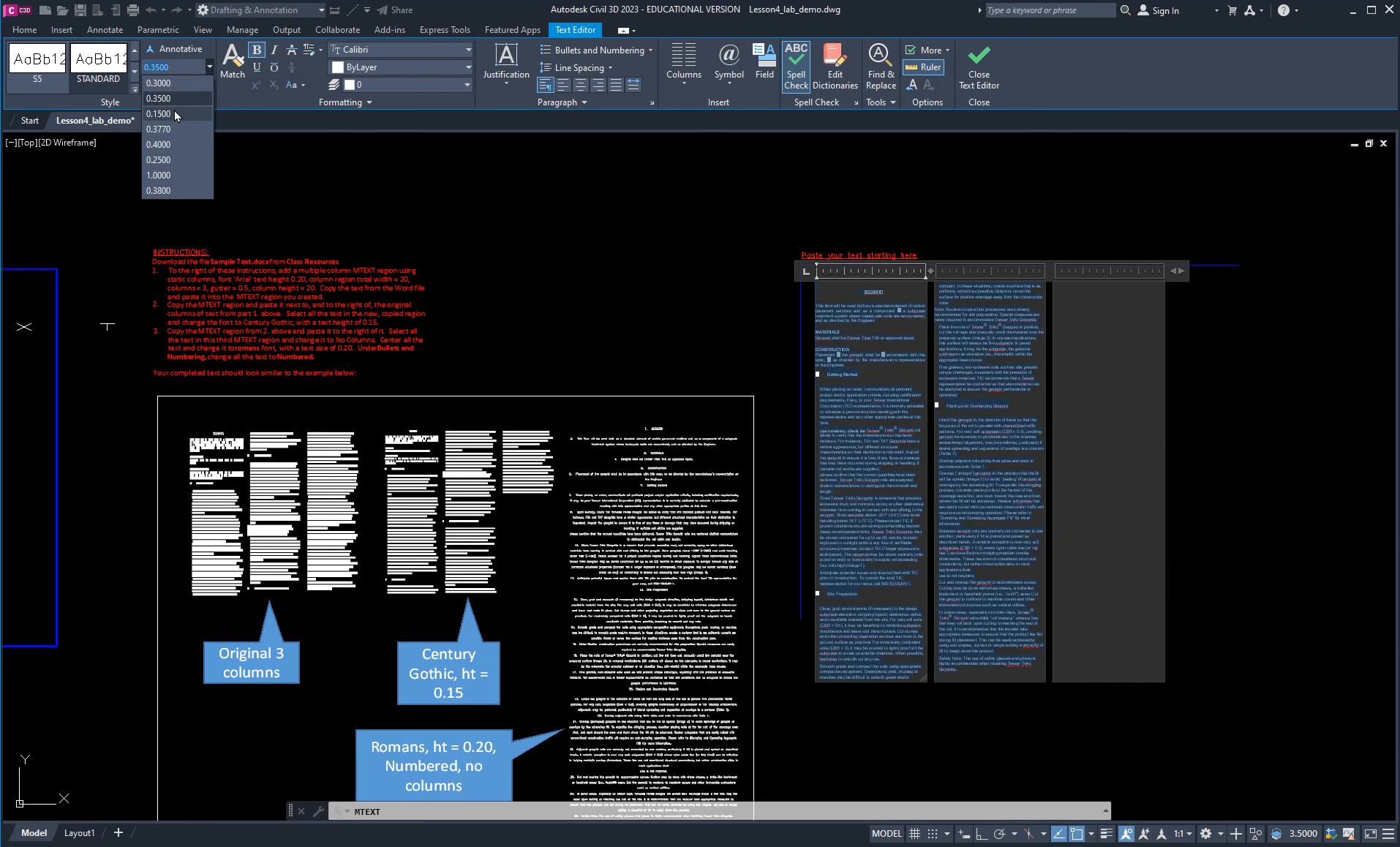
click(153, 65)
double_click(145, 67)
text(0.2)
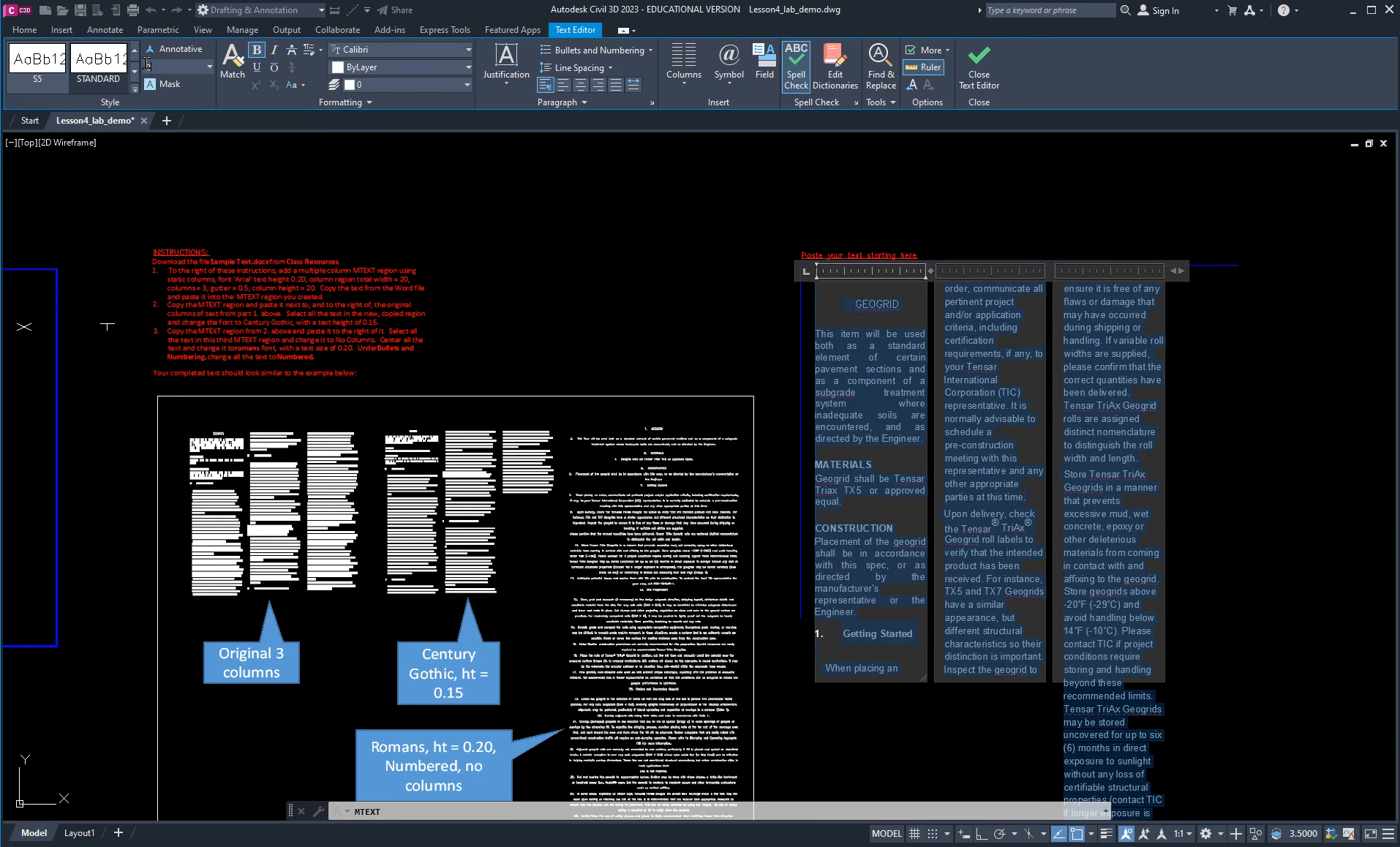
key(Return)
Change the font of all the text in the column region to Arial.
click(376, 51)
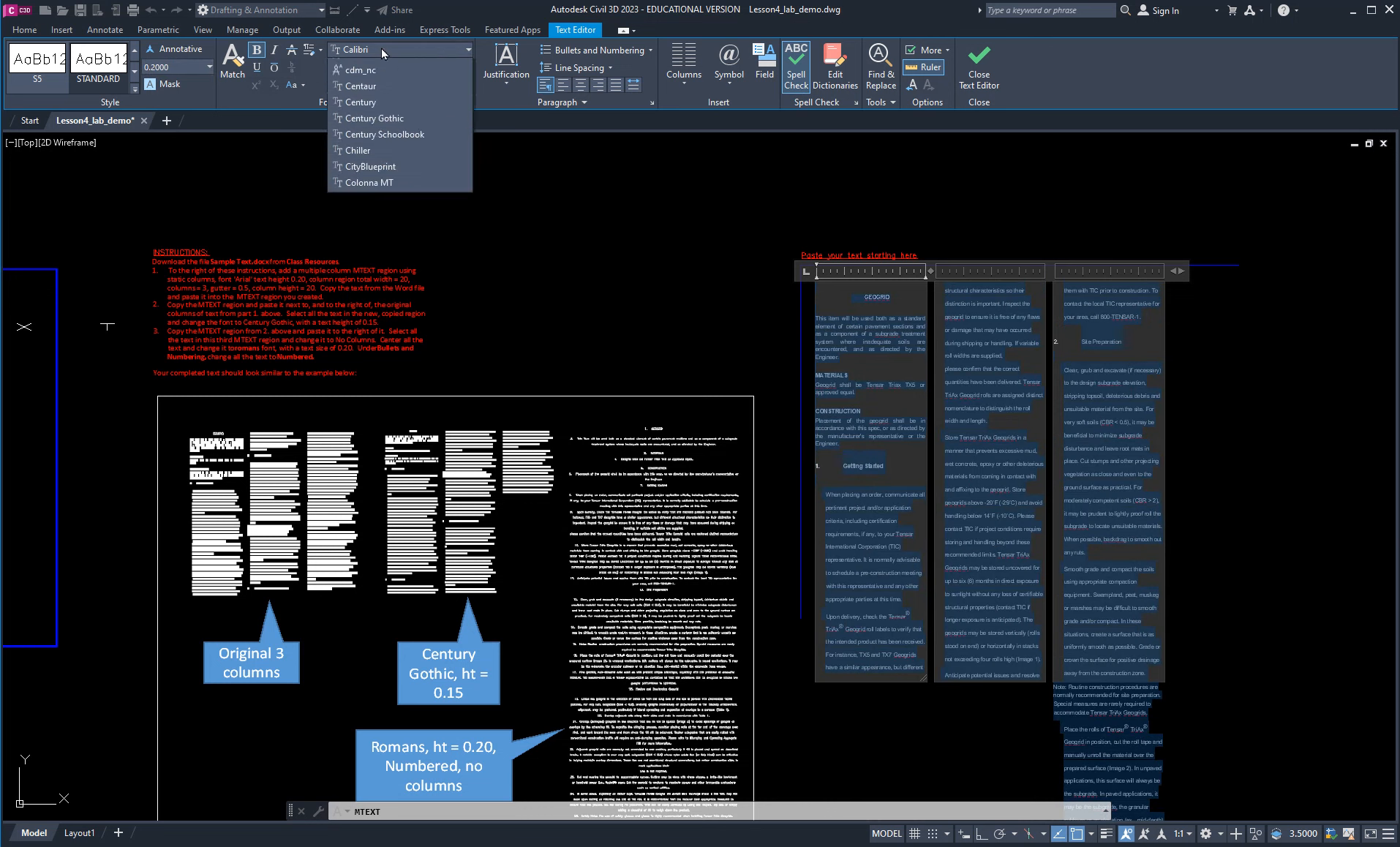
drag(467, 130, 465, 50)
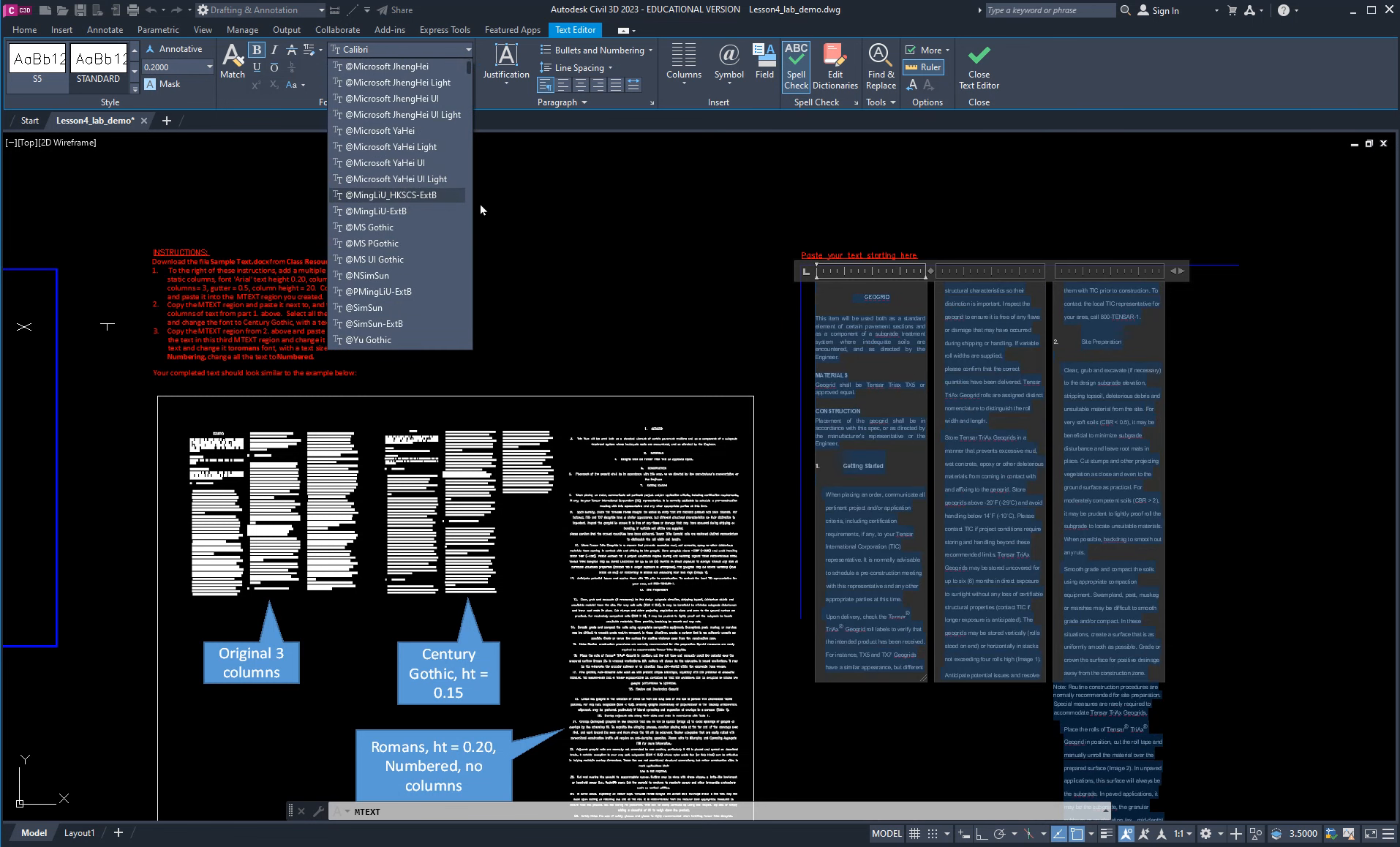
scroll(457, 209, down, 6)
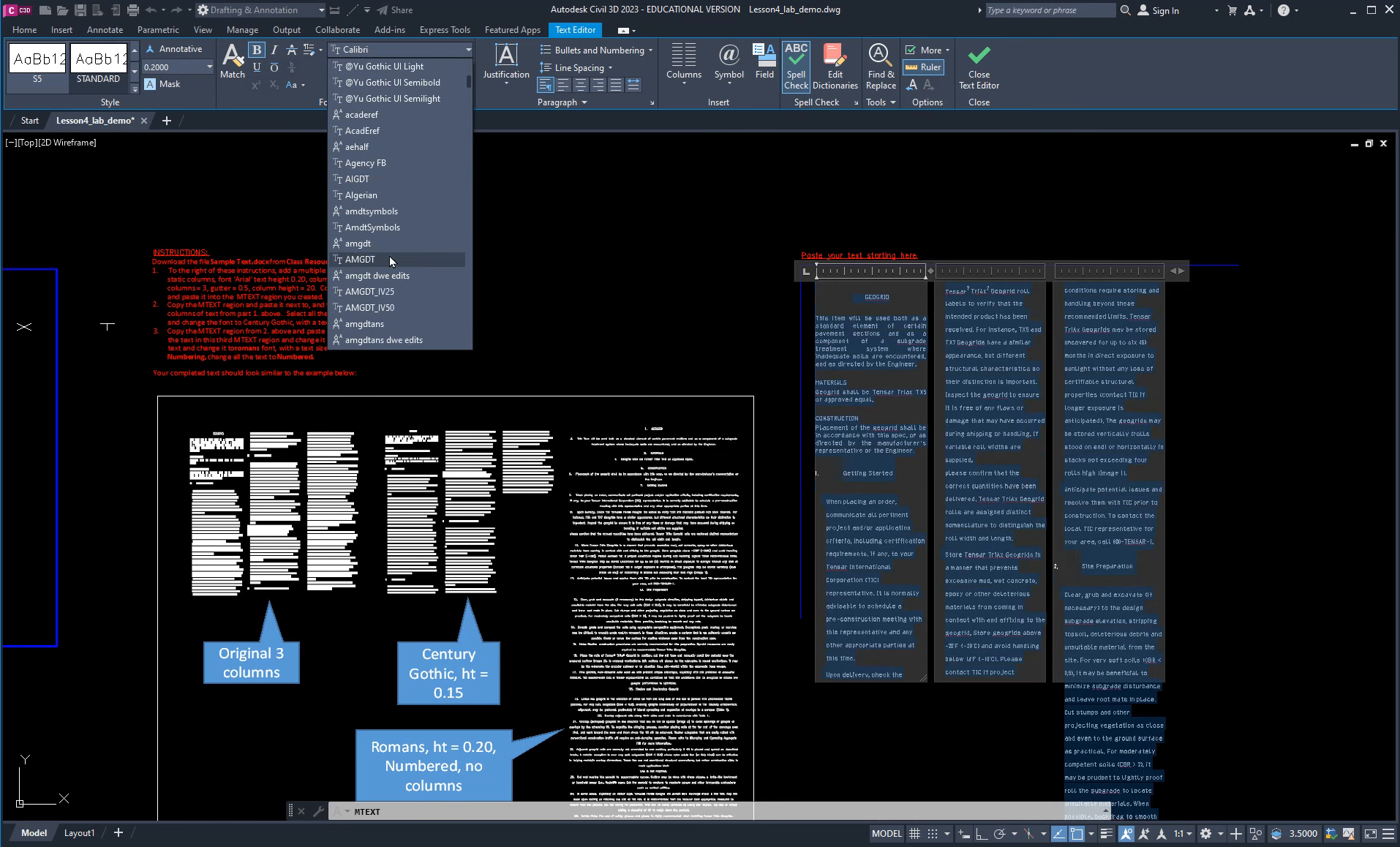
scroll(389, 253, down, 5)
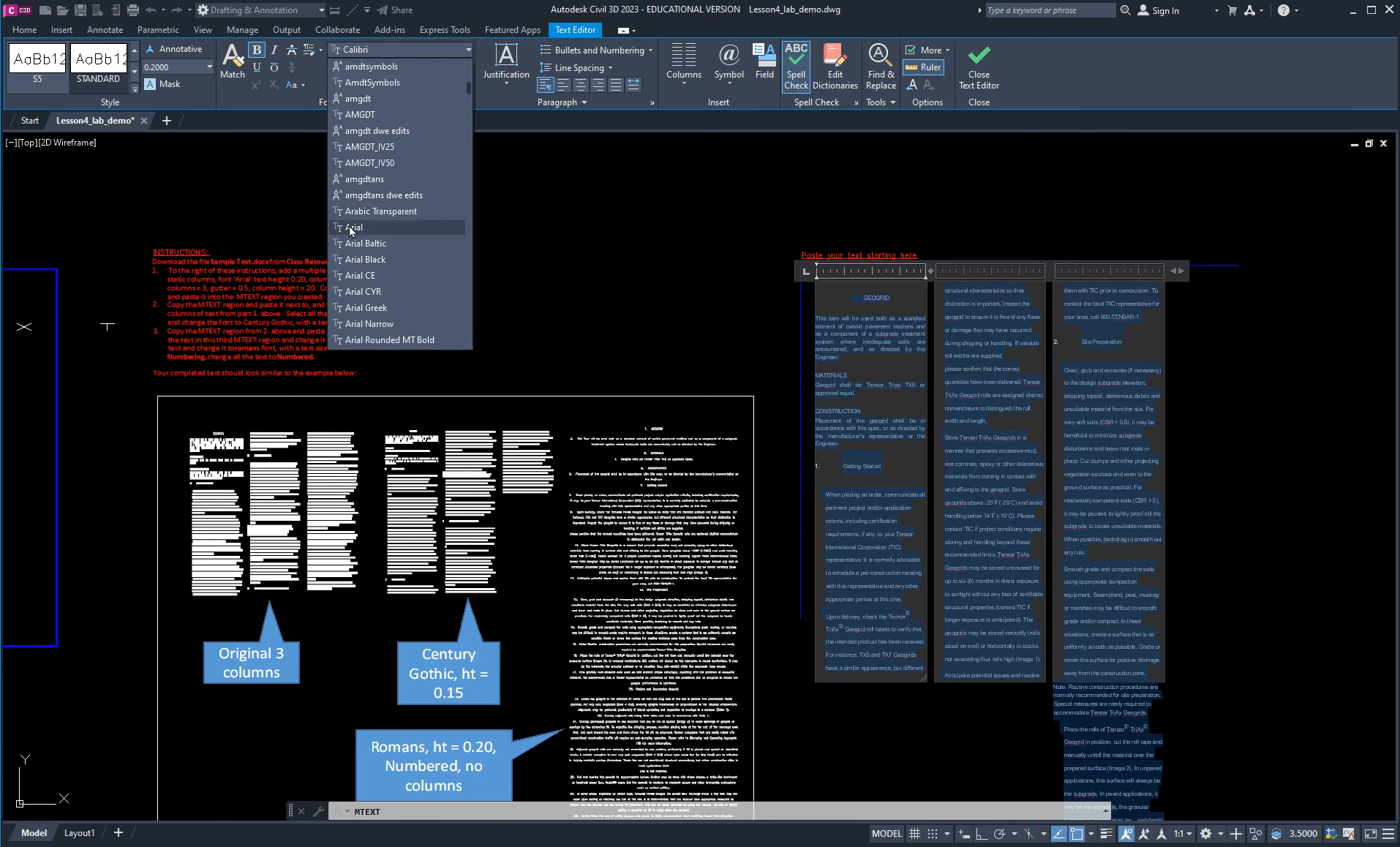
click(352, 228)
click(1055, 518)
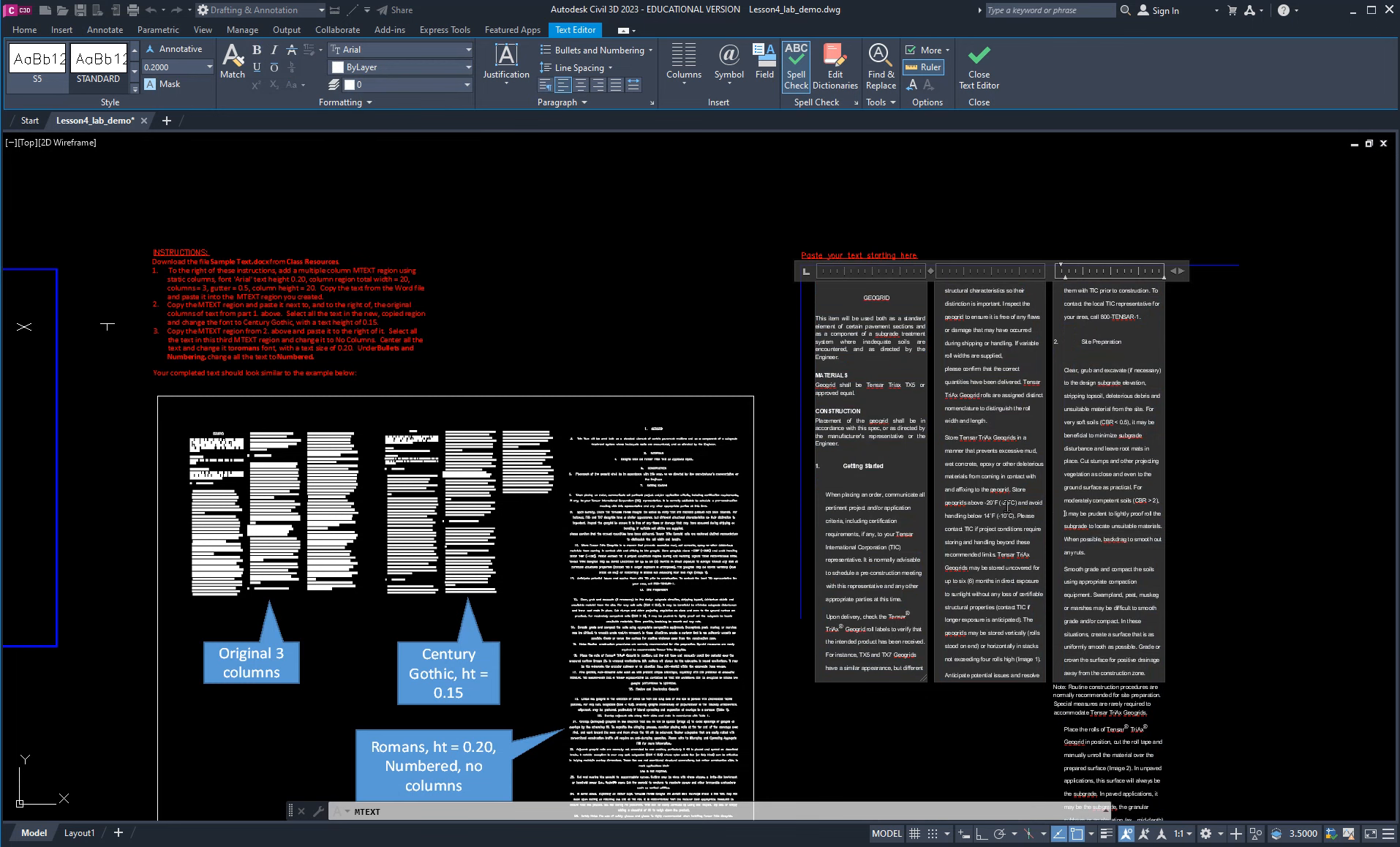
Set the line spacing of all the text in the column region to 1.0x and compare the columns with the example.
scroll(270, 269, up, 4)
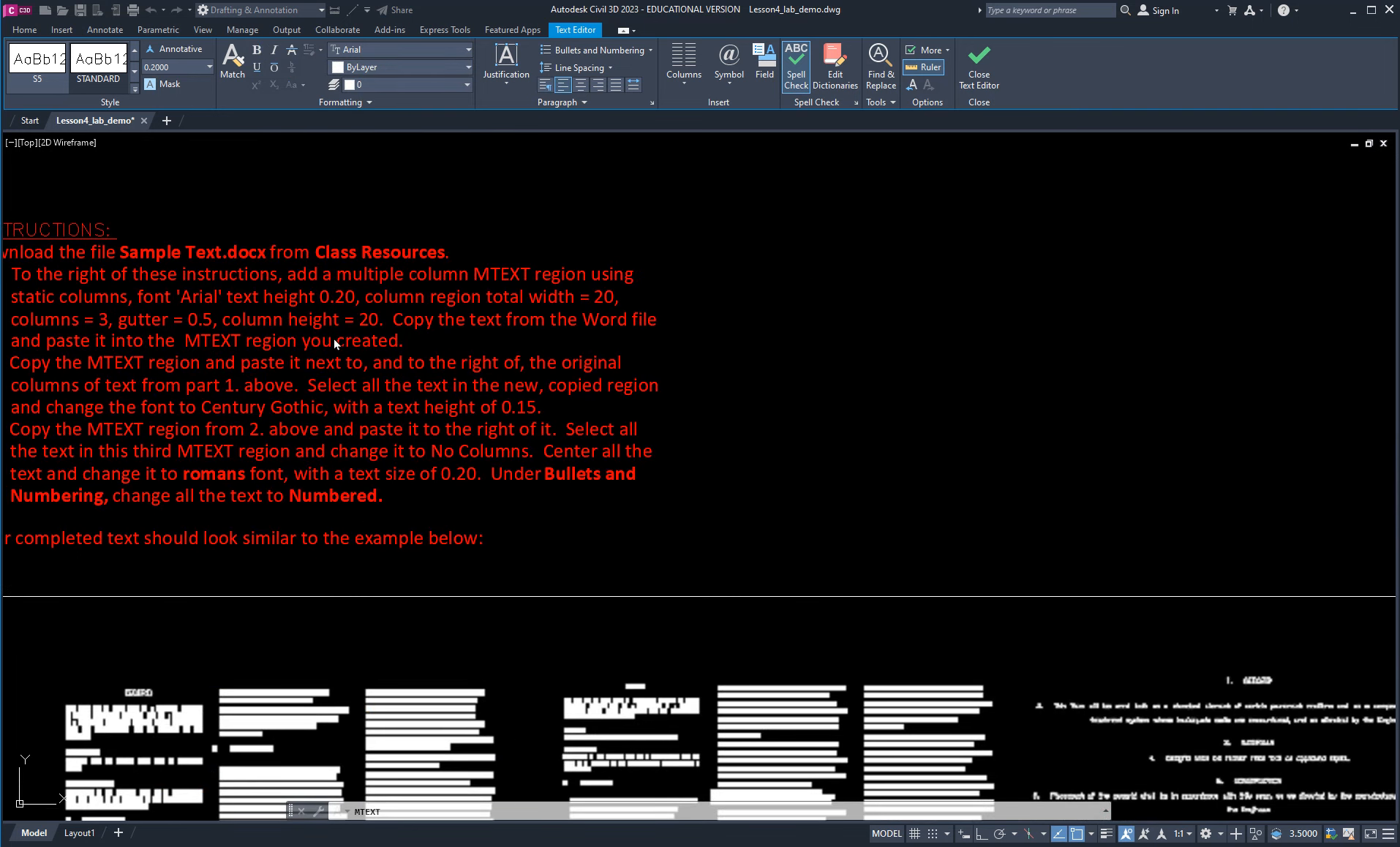
middle_drag(272, 358, 547, 410)
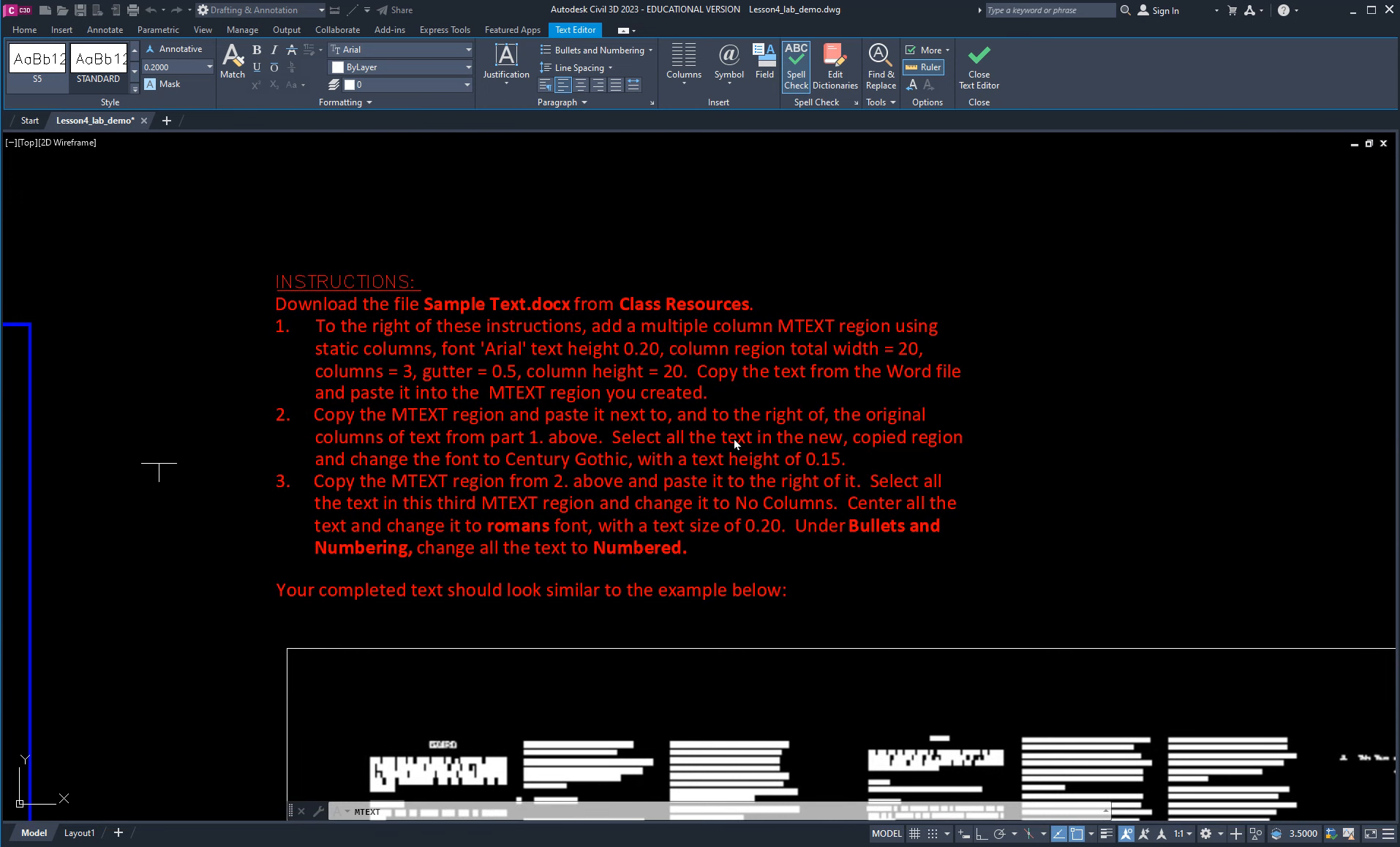
scroll(734, 442, down, 5)
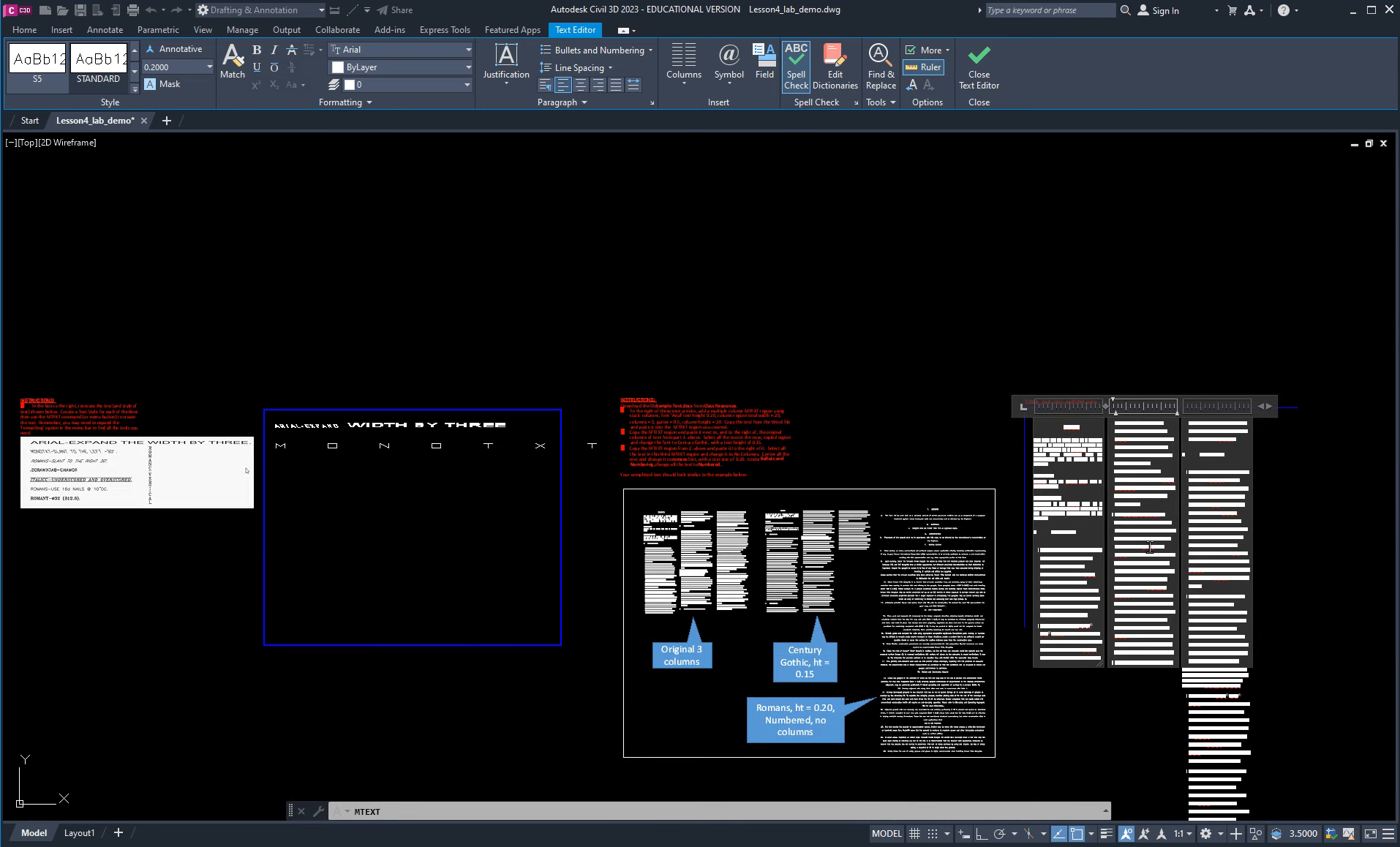
scroll(1138, 542, up, 4)
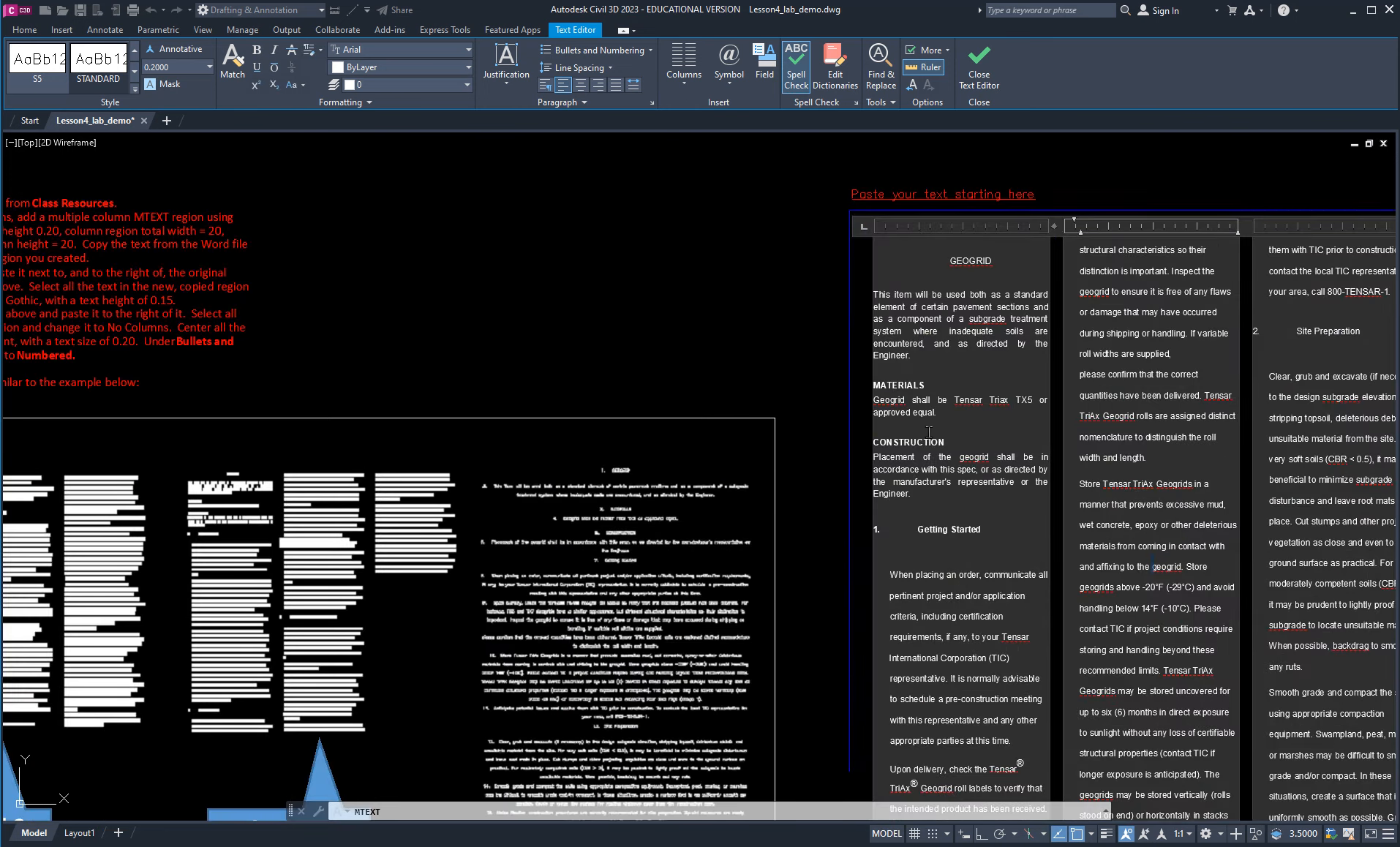
click(890, 264)
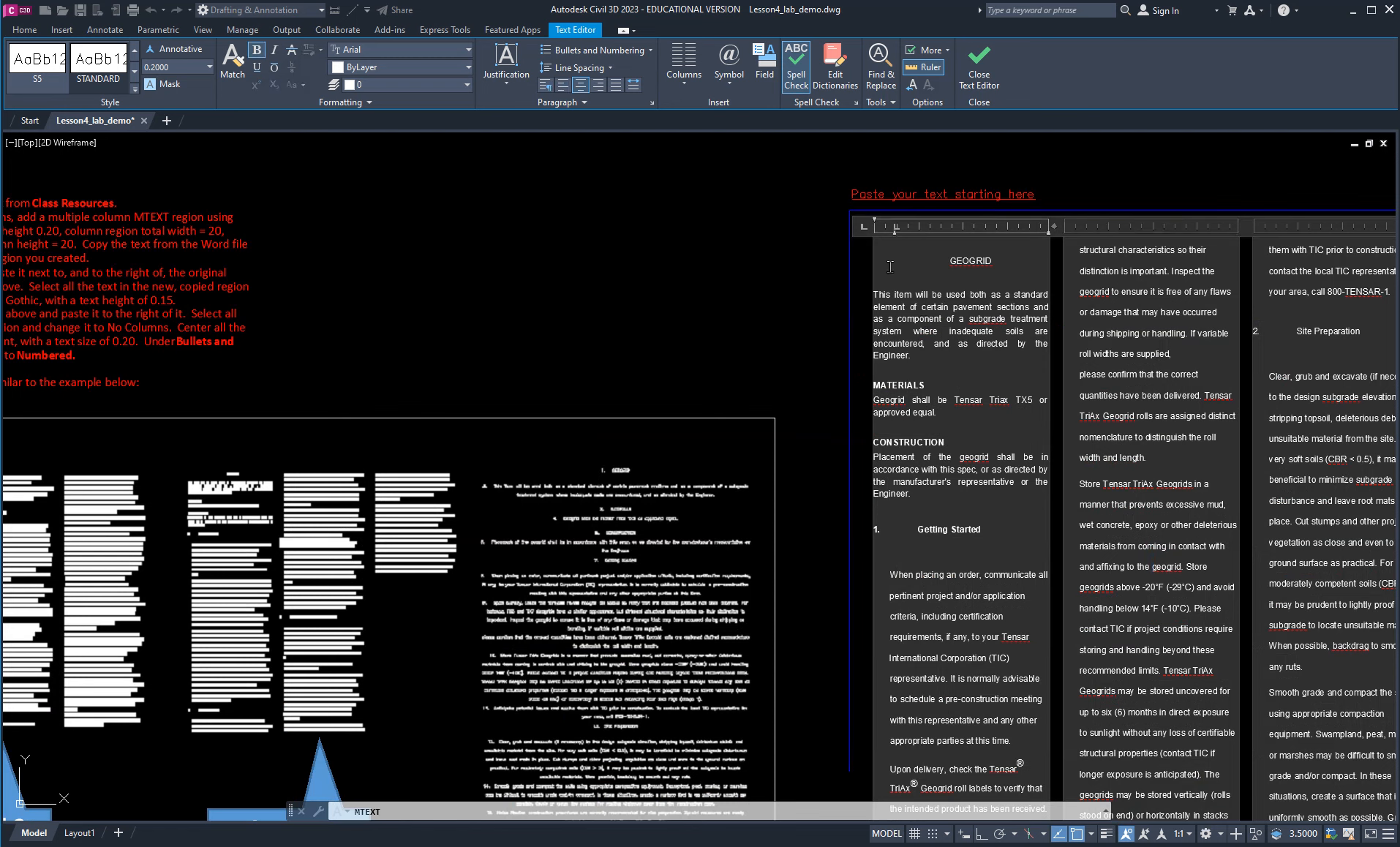
key(ctrl+a)
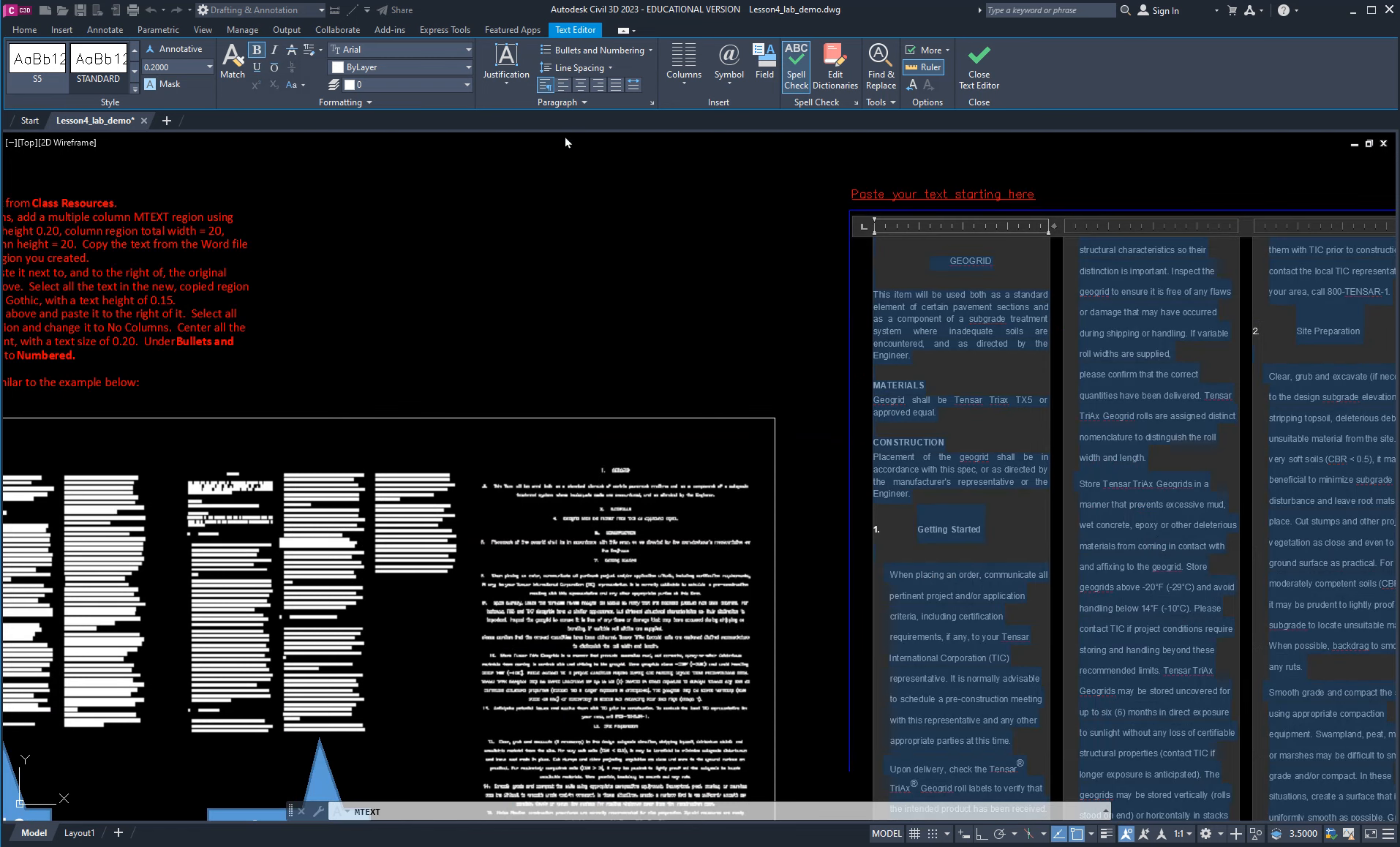
click(579, 102)
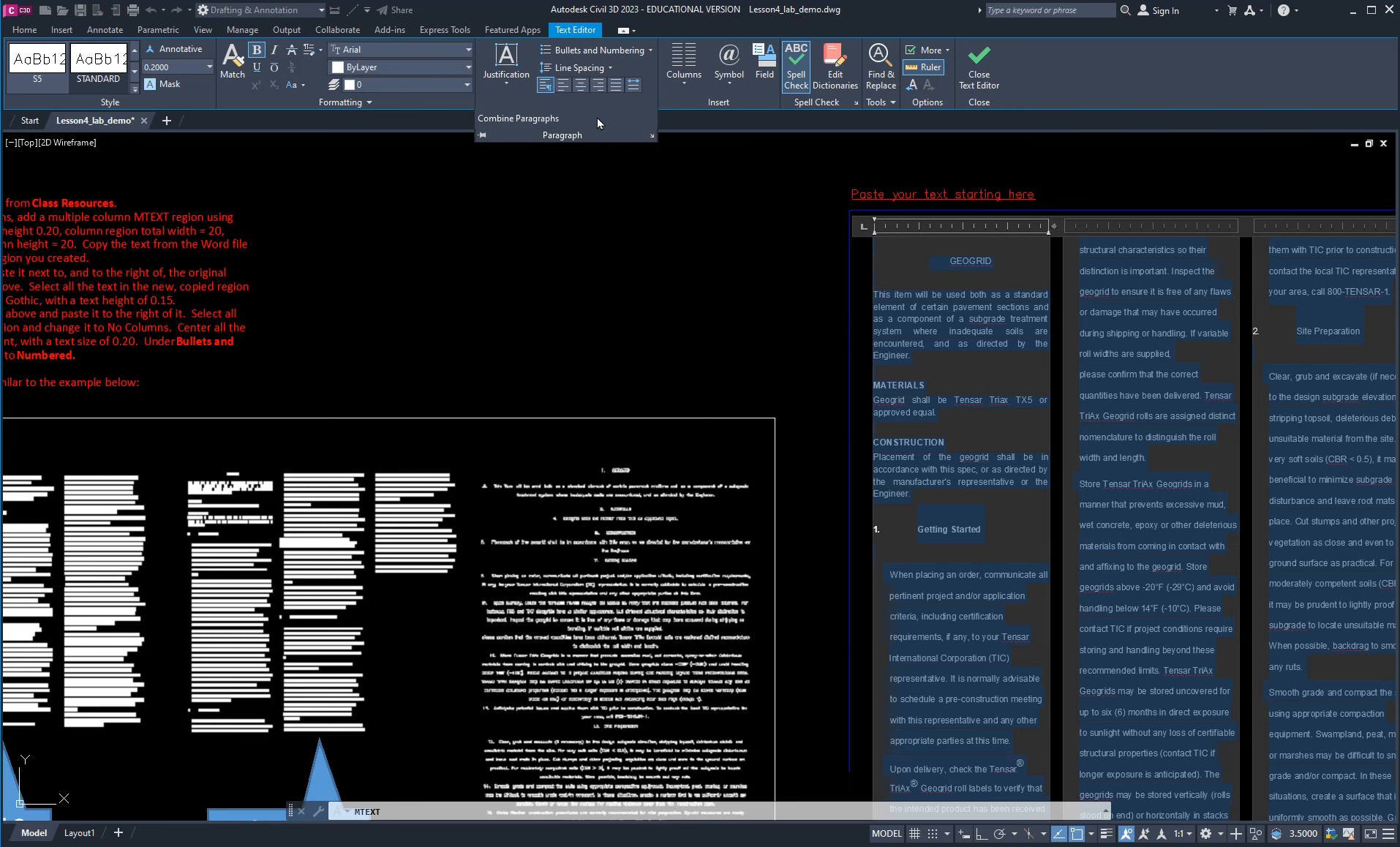
click(600, 68)
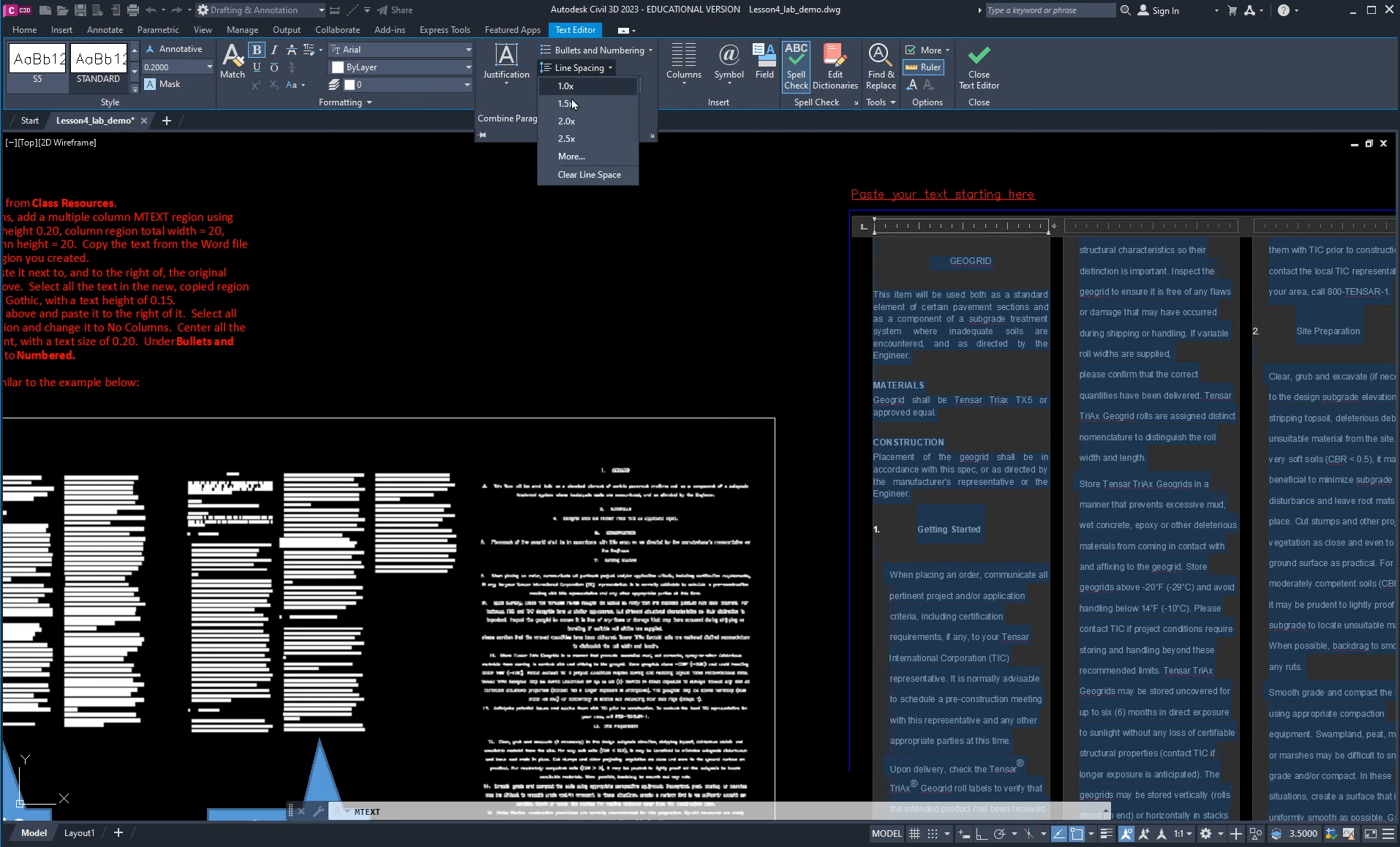
click(565, 100)
click(949, 364)
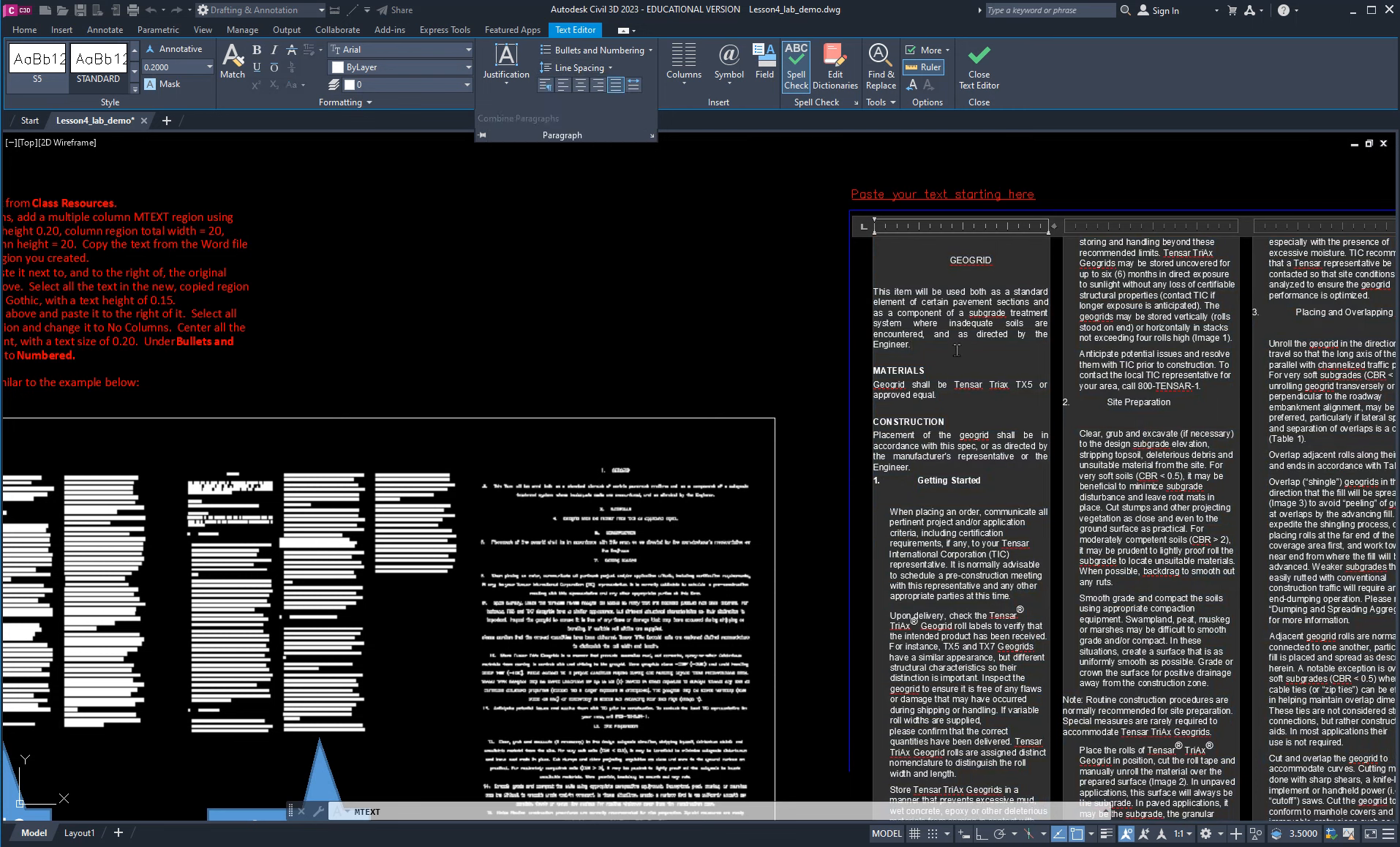
scroll(949, 365, down, 3)
scroll(999, 458, up, 2)
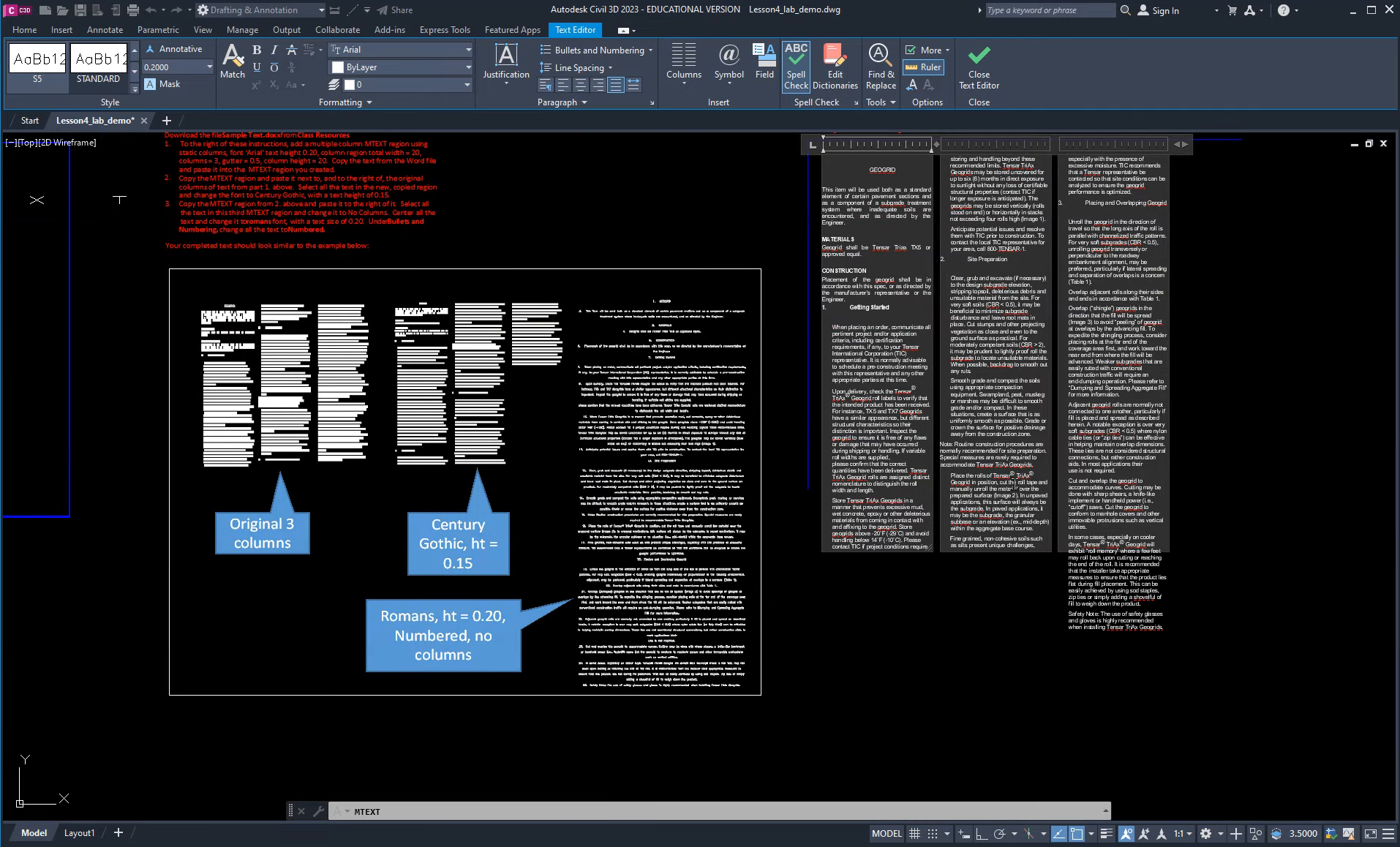
scroll(1087, 601, up, 3)
scroll(1024, 599, down, 3)
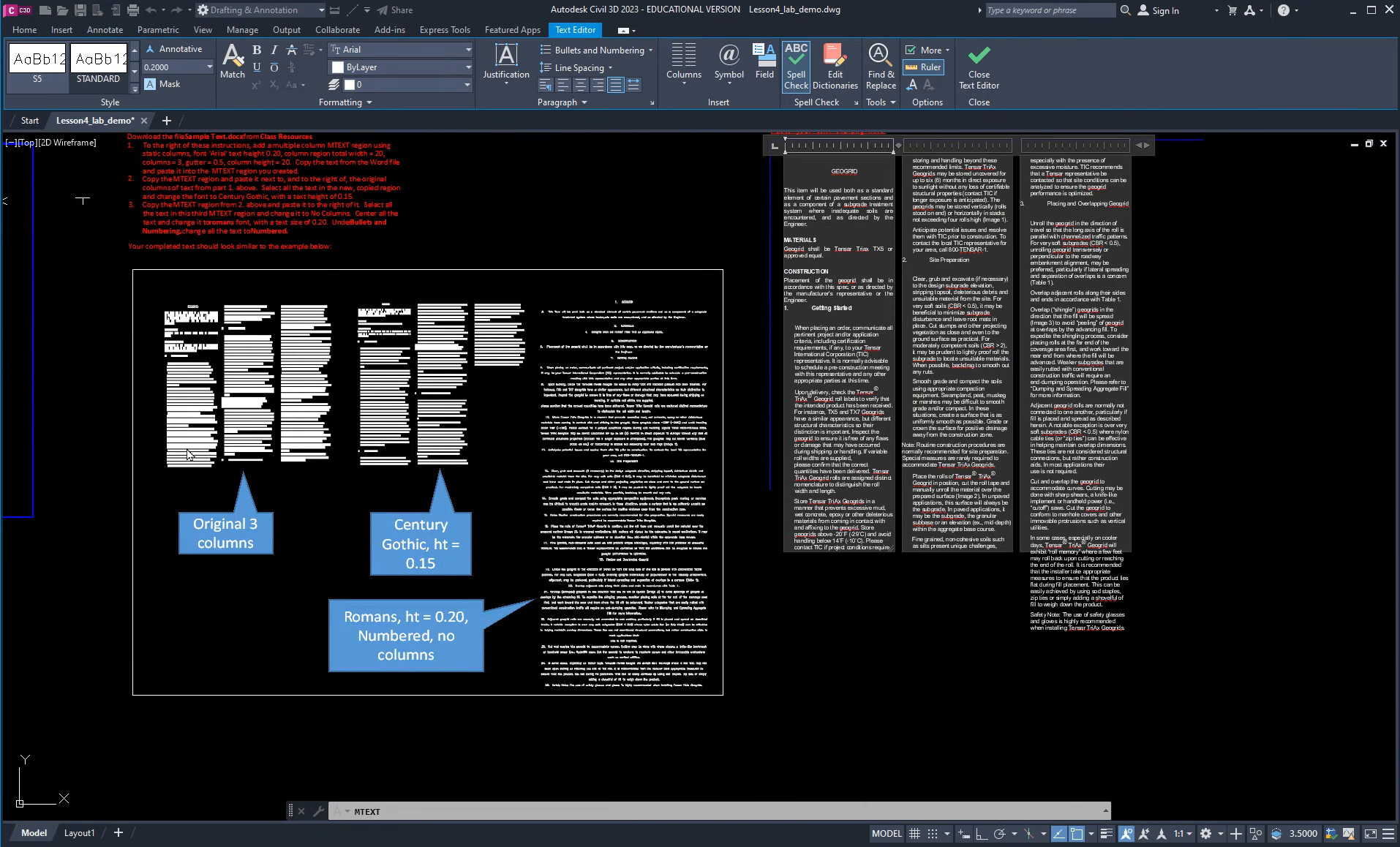
Finish editing the three-column MTEXT and compare its columns with the example drawing.
scroll(1010, 548, down, 4)
scroll(980, 555, up, 3)
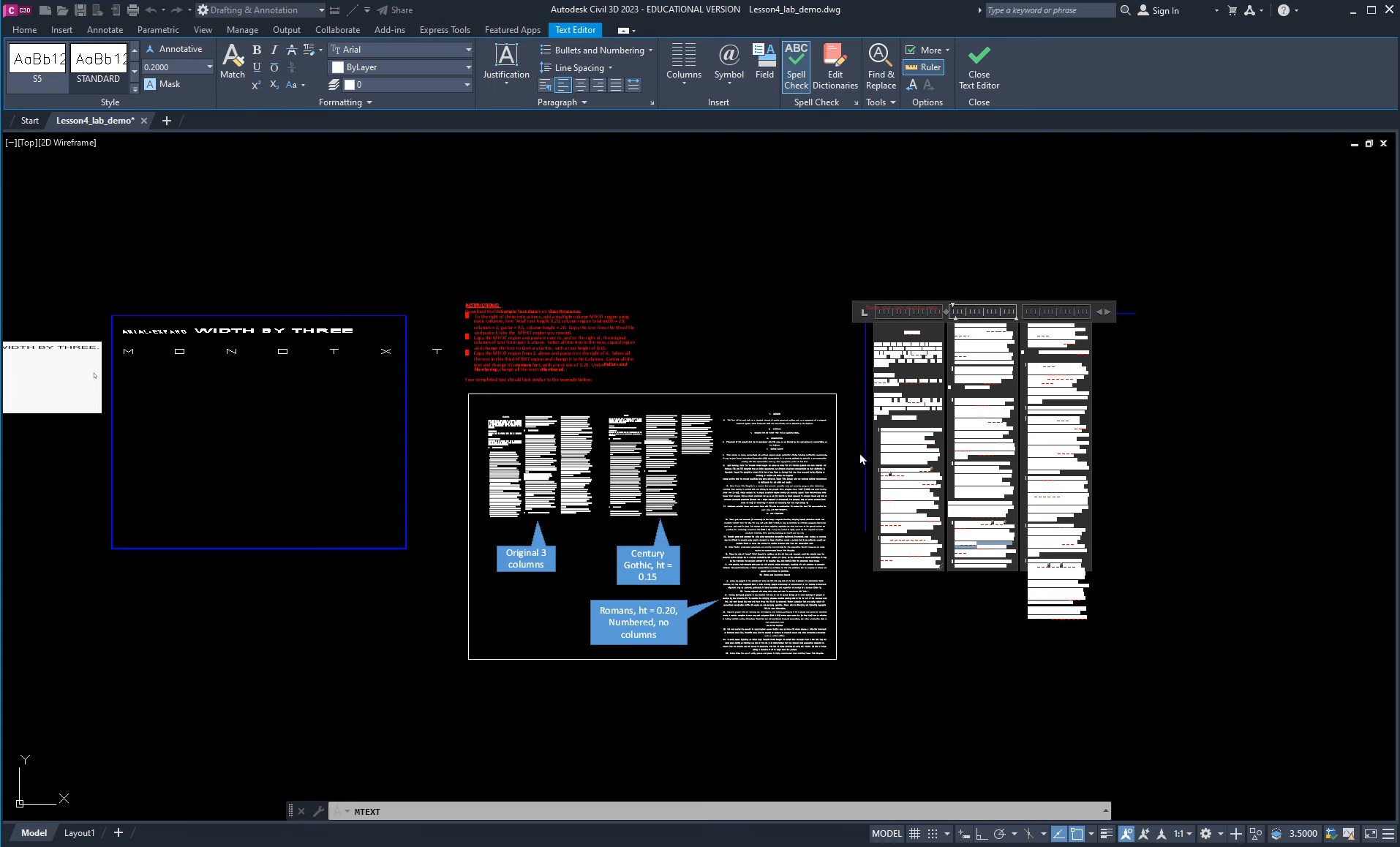
click(1105, 552)
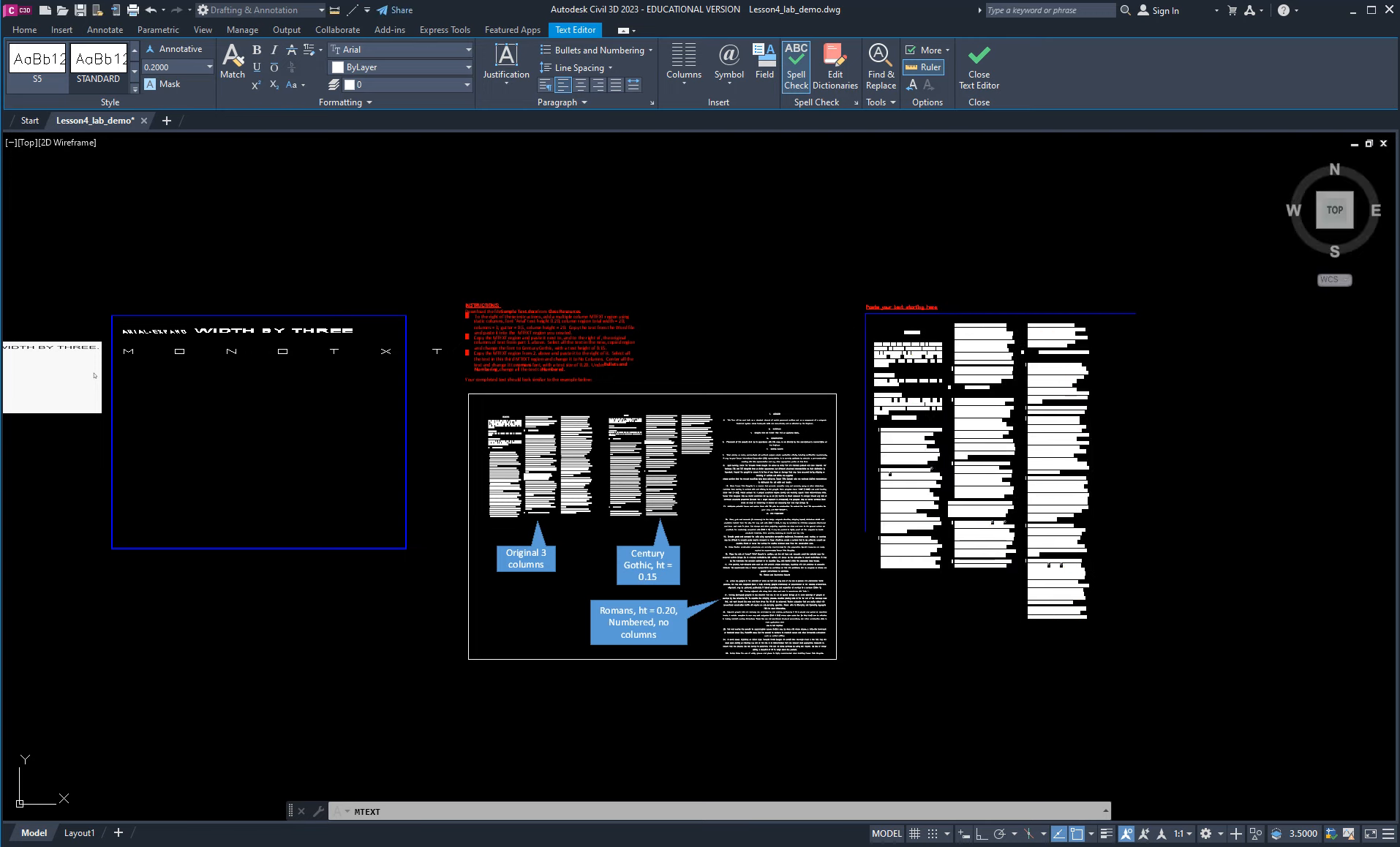
key(Escape)
scroll(998, 512, up, 2)
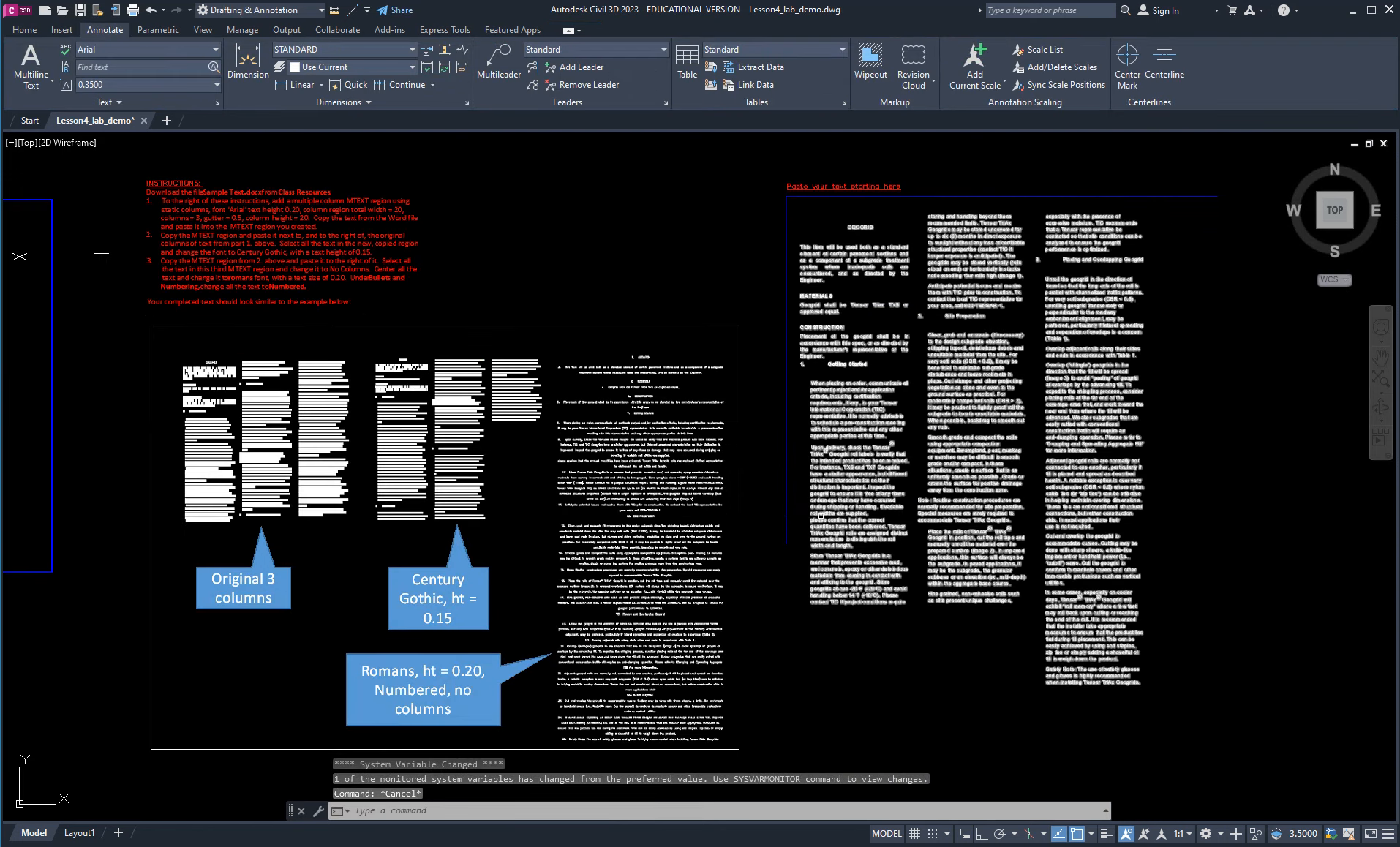
Locate the Tables exercise below the Chapter 18 text exercises and read its instructions.
scroll(1080, 493, down, 4)
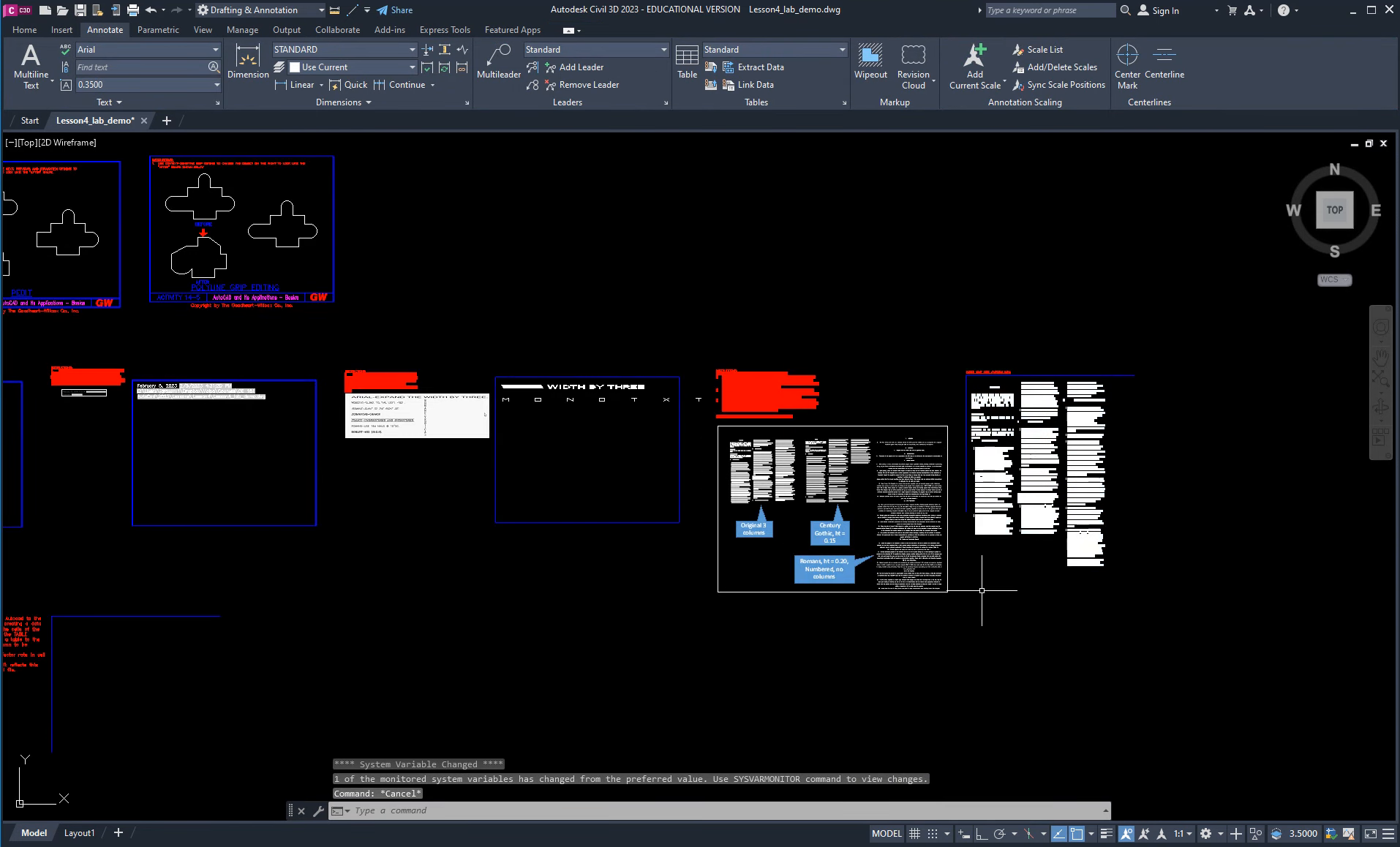
scroll(1004, 581, down, 2)
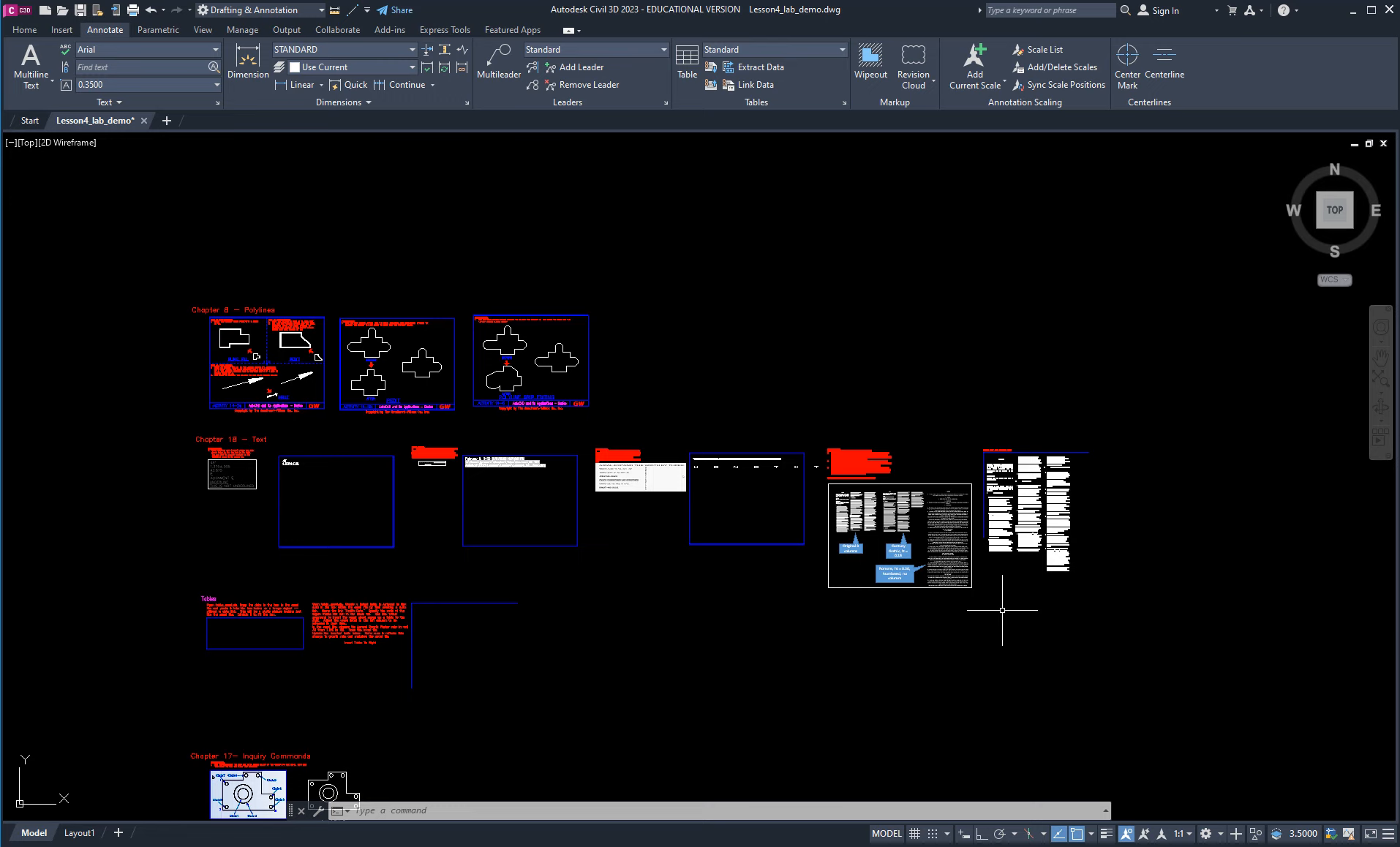
scroll(162, 650, up, 6)
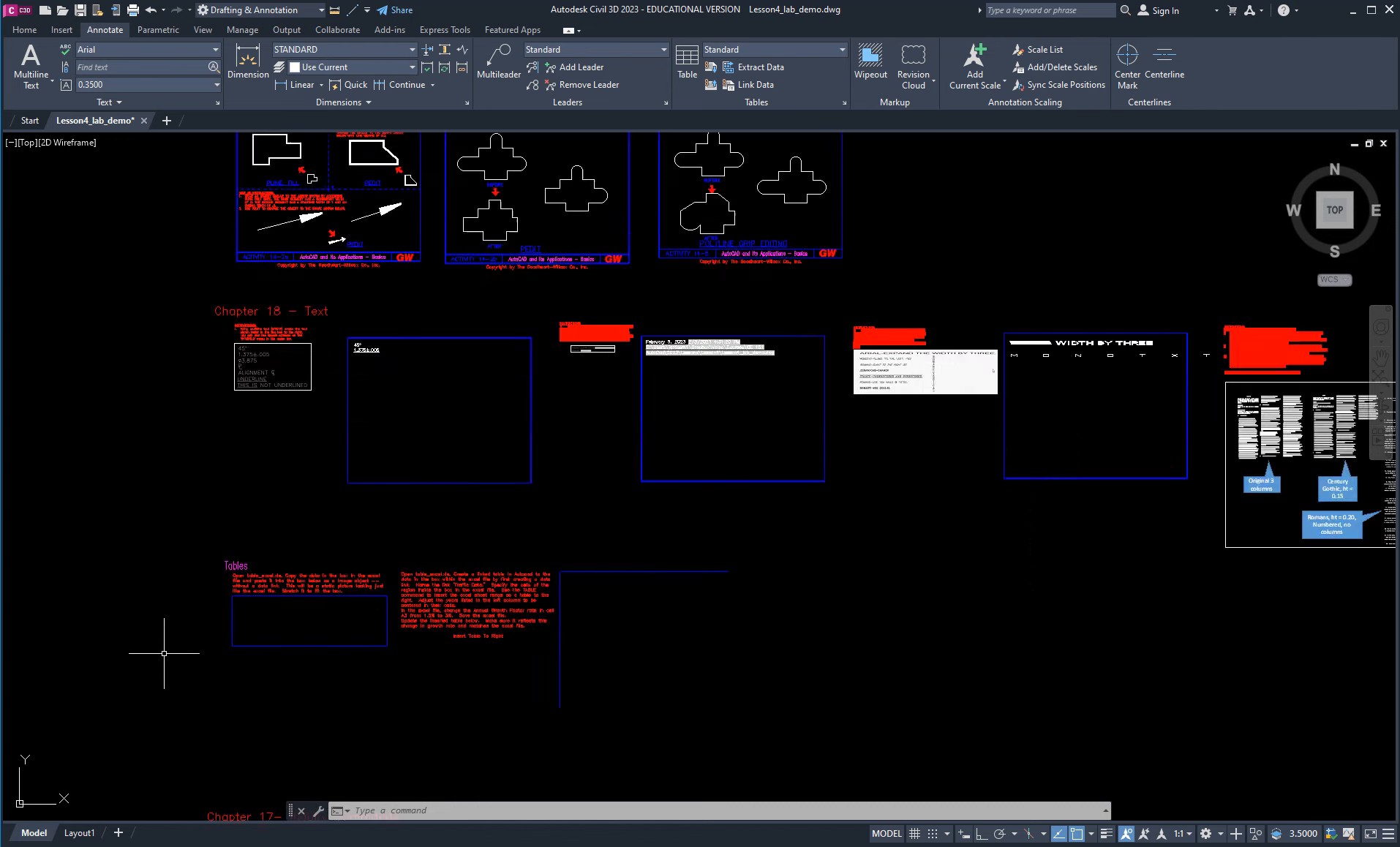
mouse_move(671, 641)
middle_down()
mouse_move(647, 578)
mouse_move(614, 565)
mouse_move(638, 574)
middle_up()
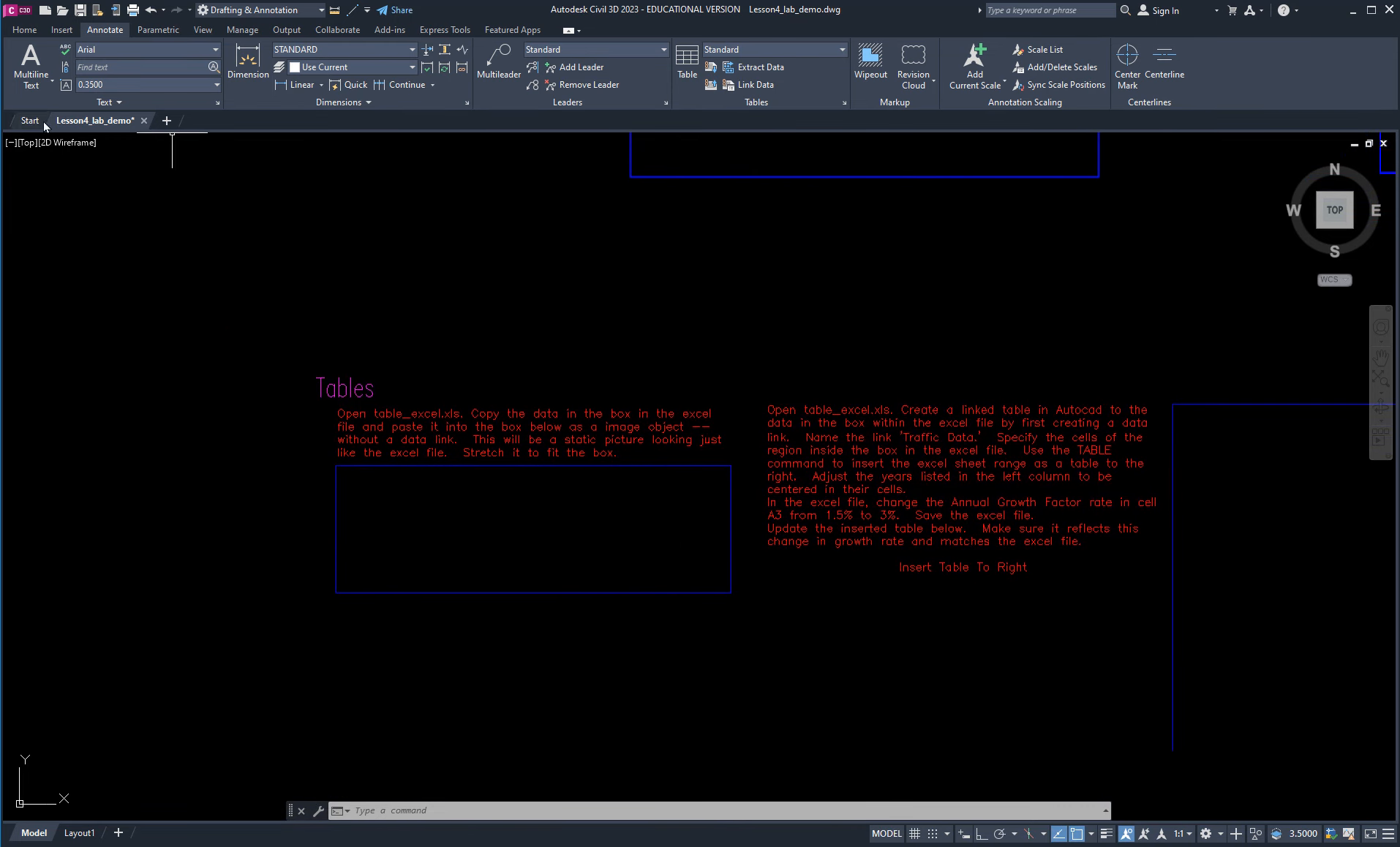
click(27, 30)
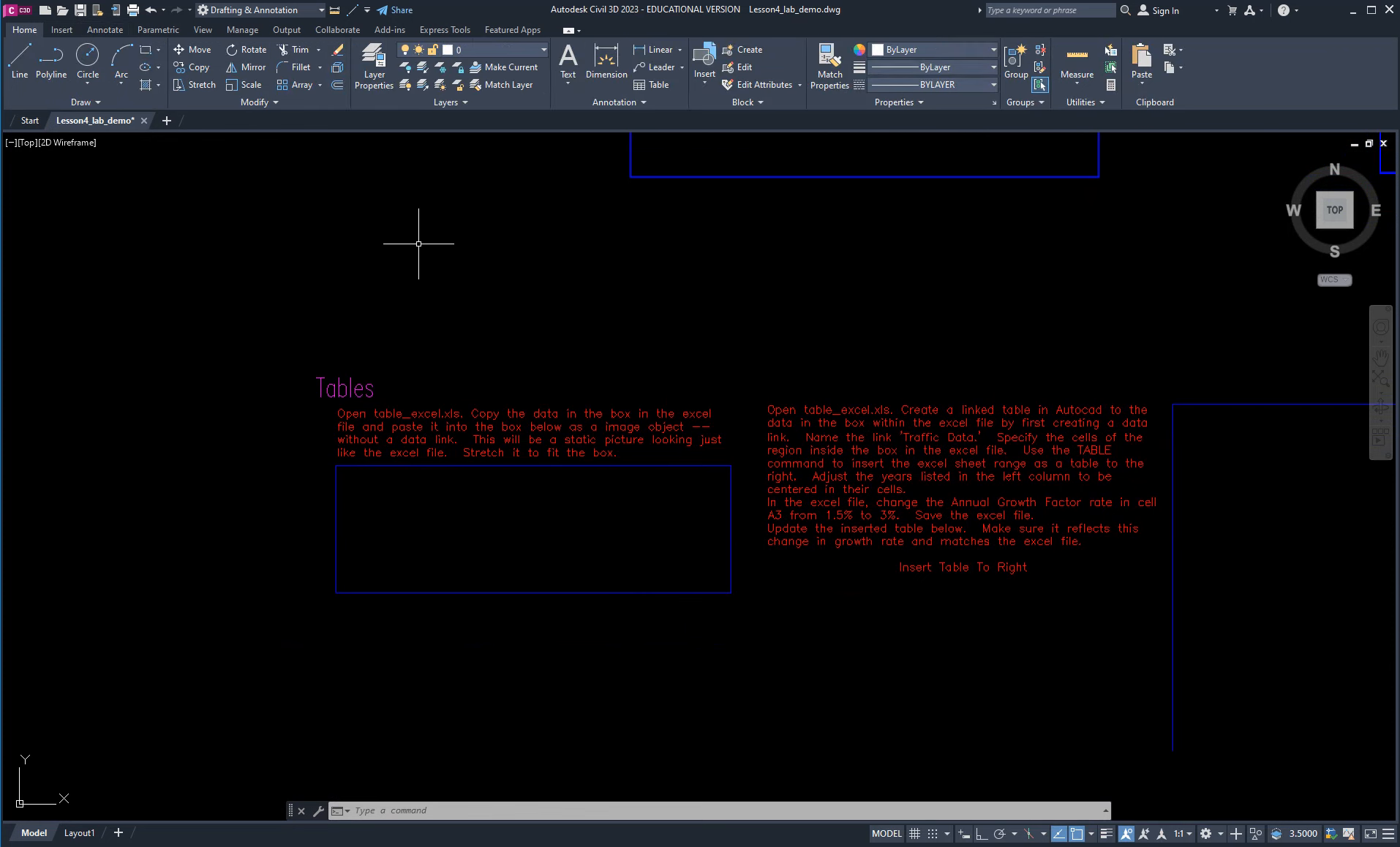
click(61, 30)
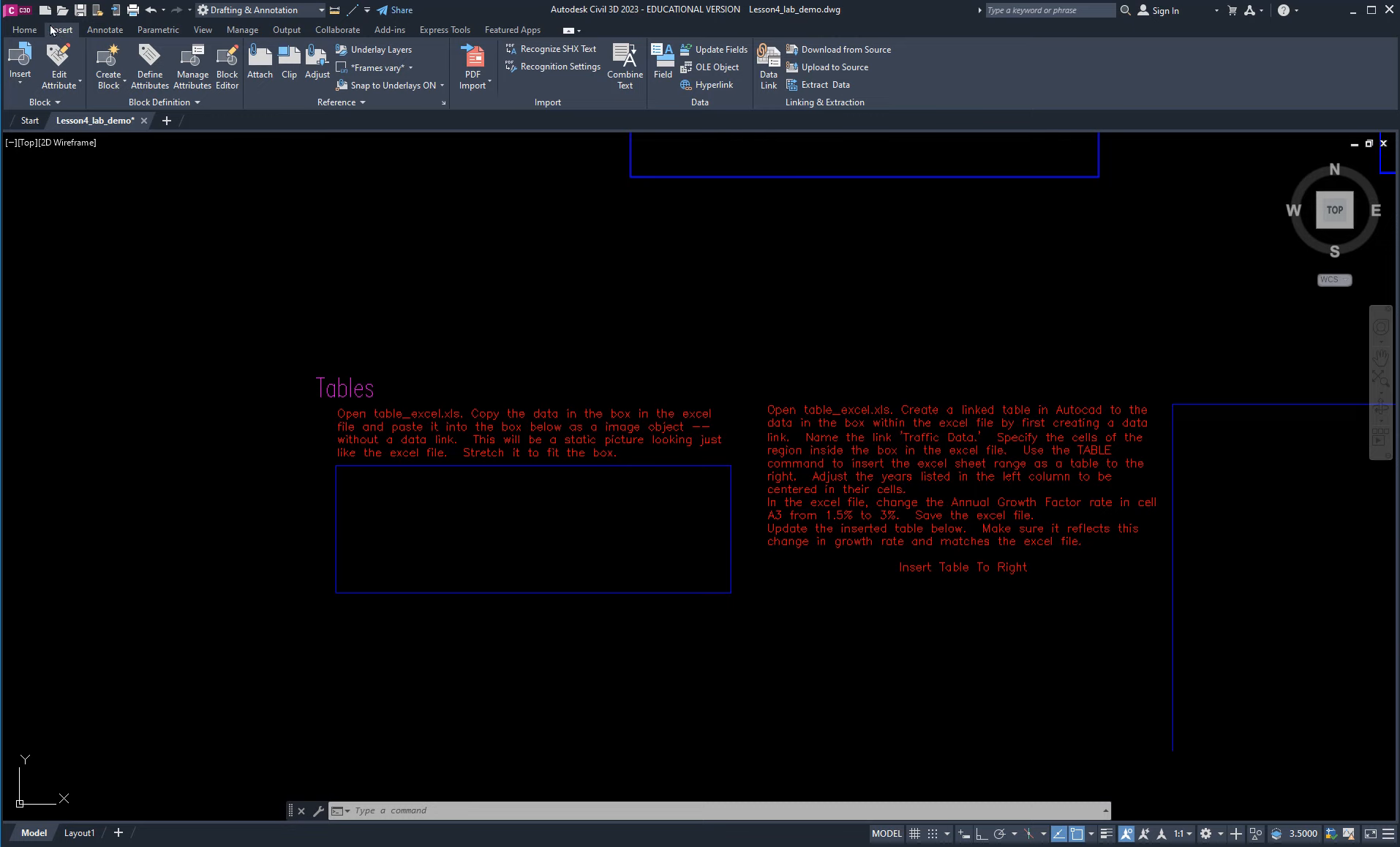
click(24, 30)
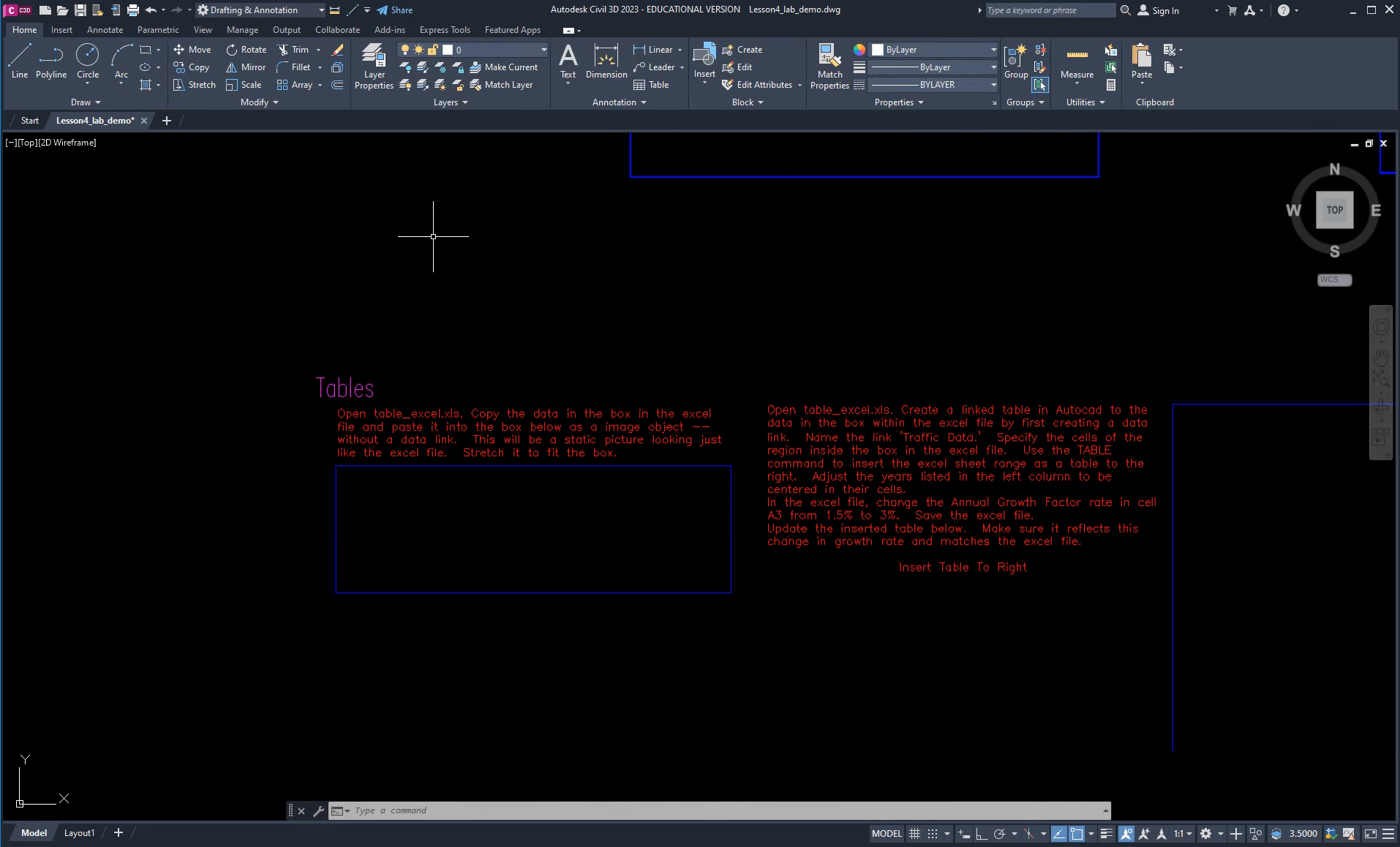
Switch to table_excel.xlsx in Excel, copy the boxed Traffic Data range C9:O21, and move the Excel window away from the drawing.
click(146, 846)
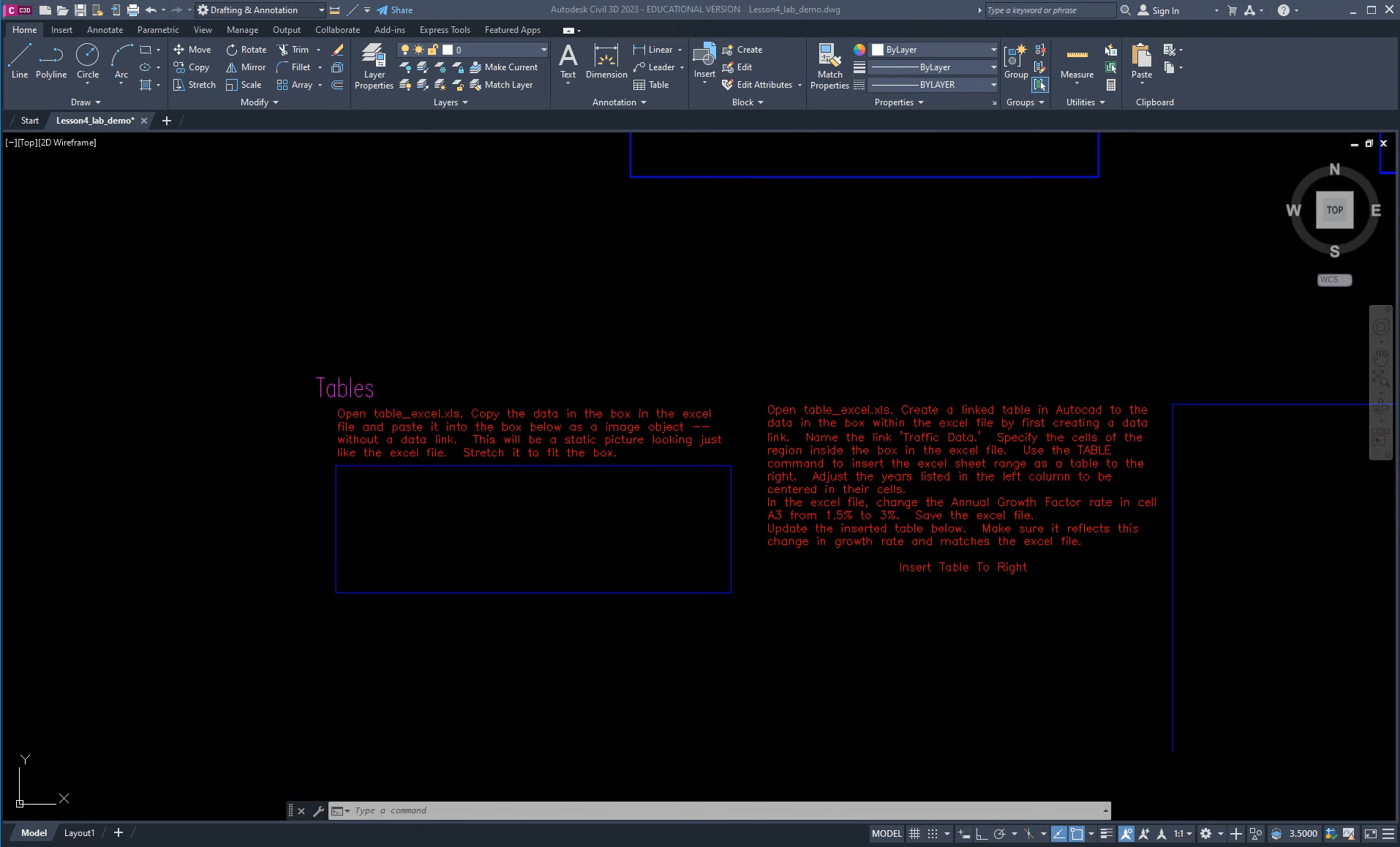
drag(1399, 152, 871, 144)
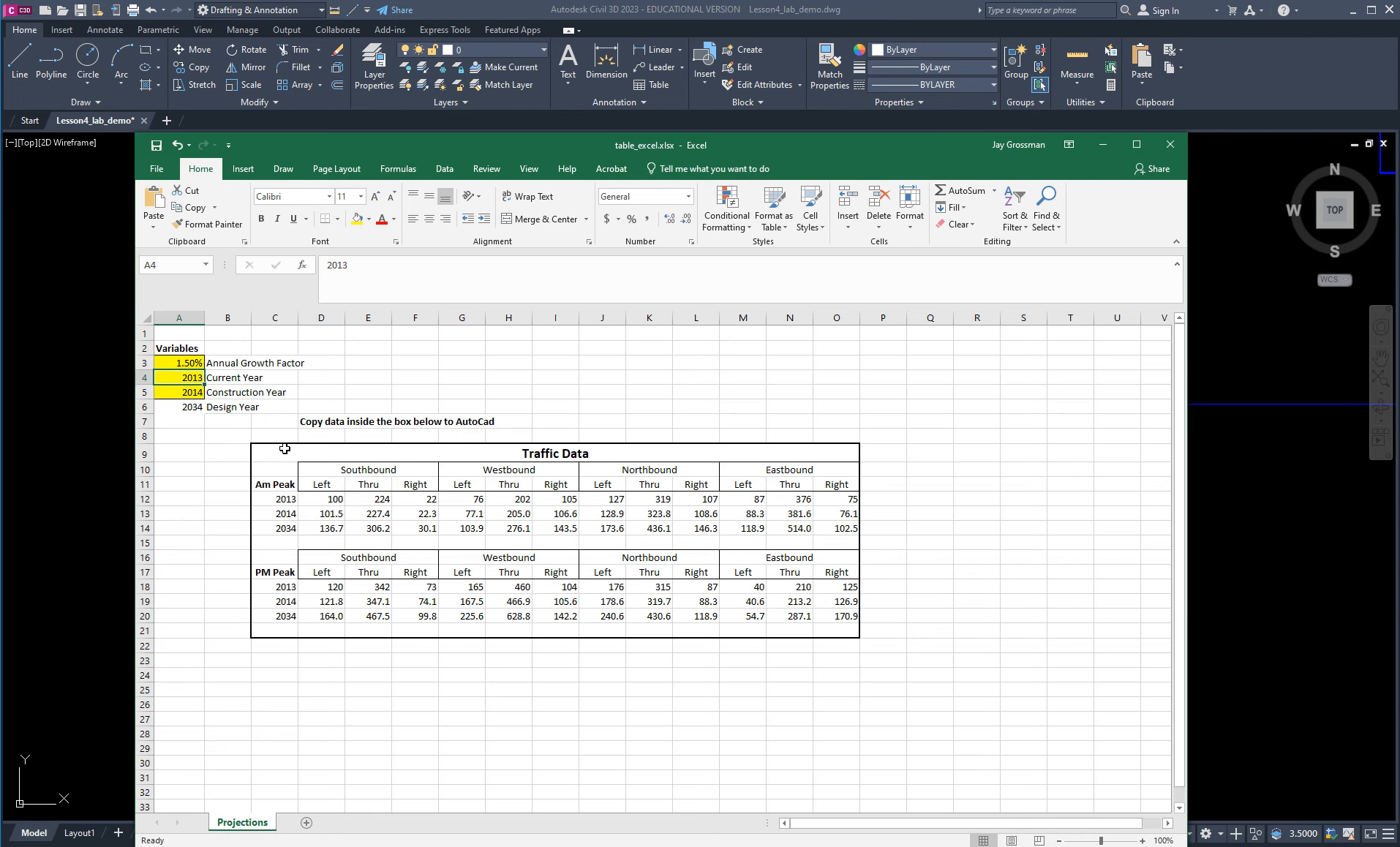
drag(264, 453, 713, 624)
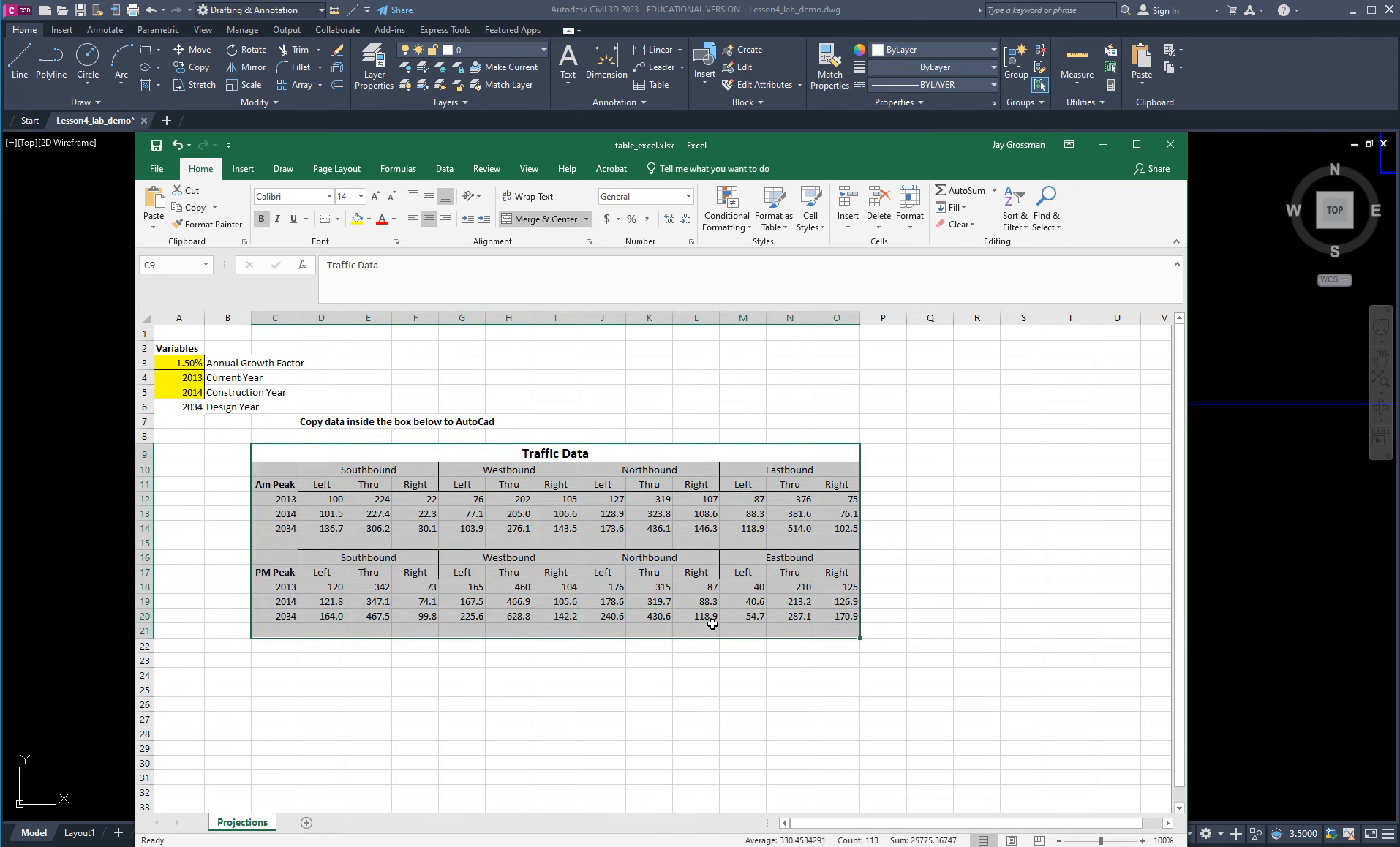
key(ctrl+c)
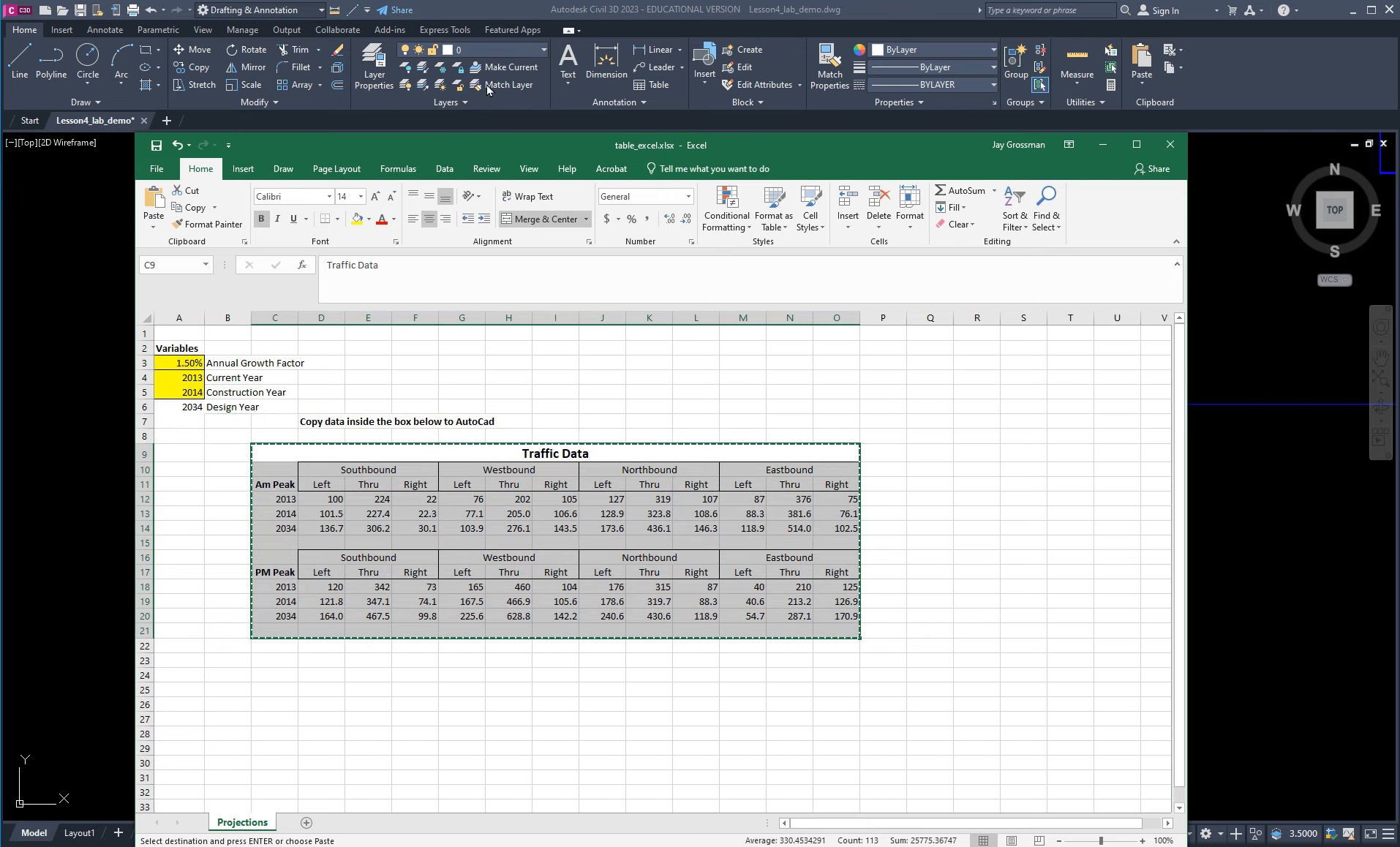
drag(417, 144, 1399, 144)
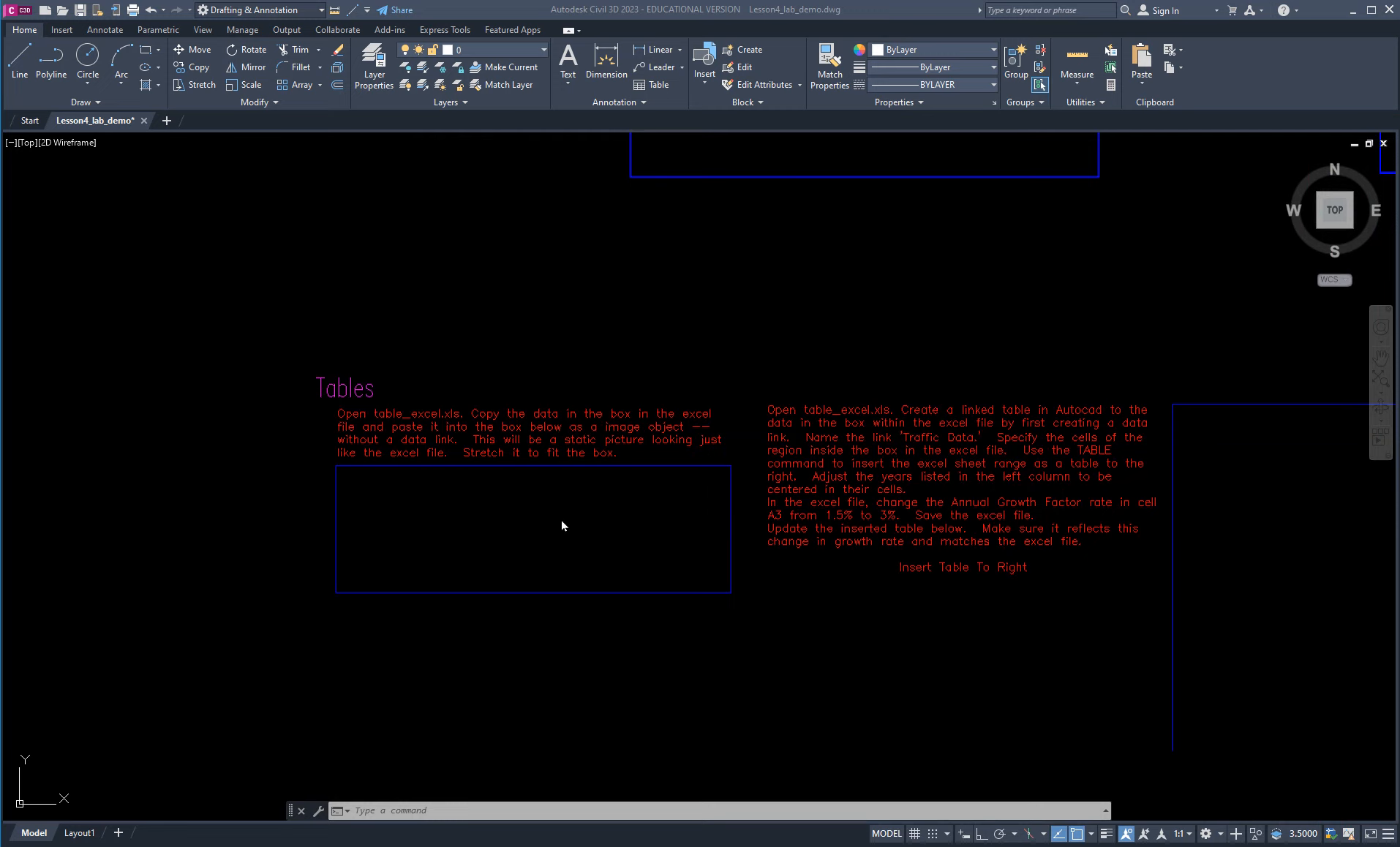
Paste the copied Excel data into Civil 3D as an image object at the lower-left corner of the first Tables box.
click(452, 351)
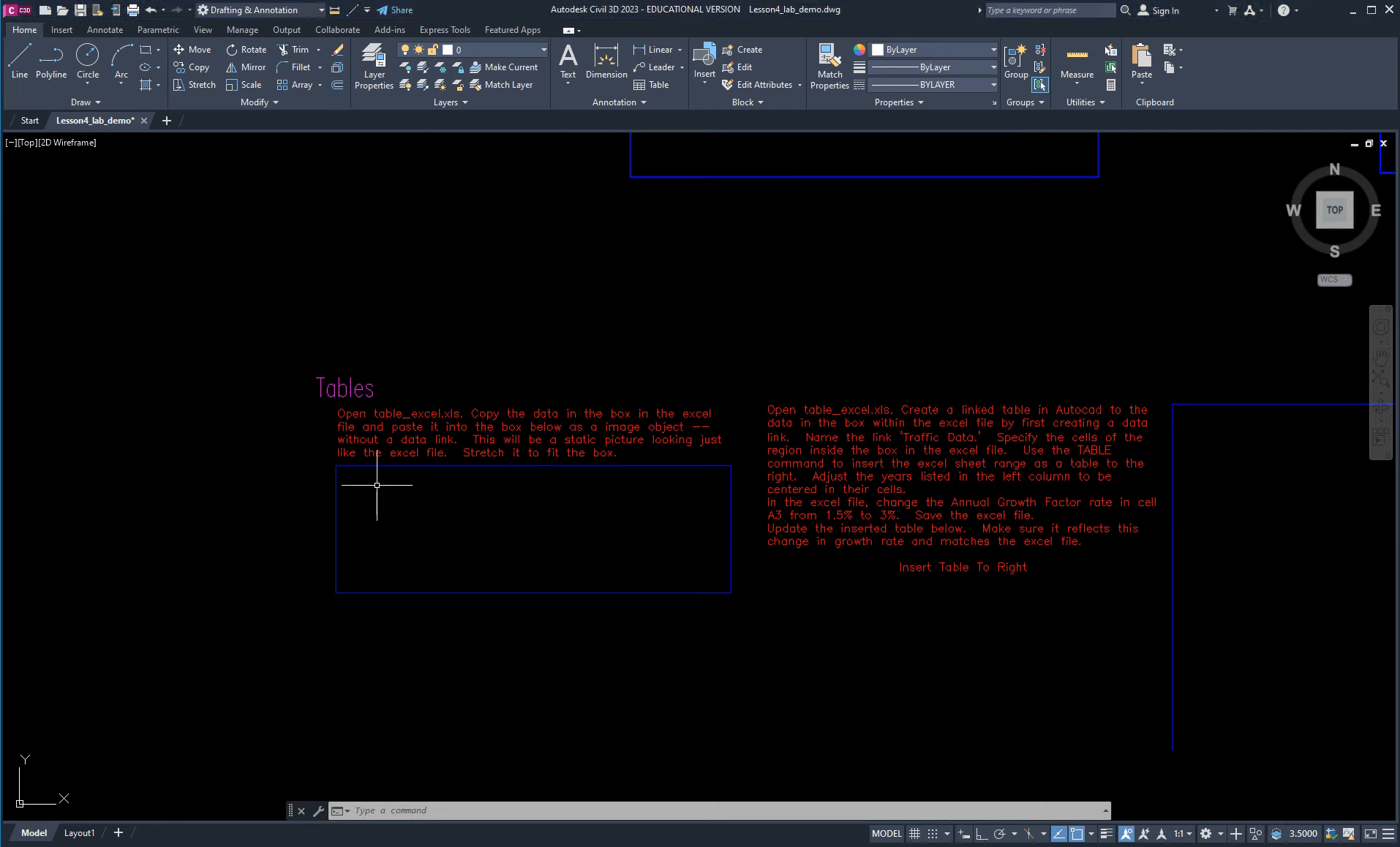
key(ctrl+v)
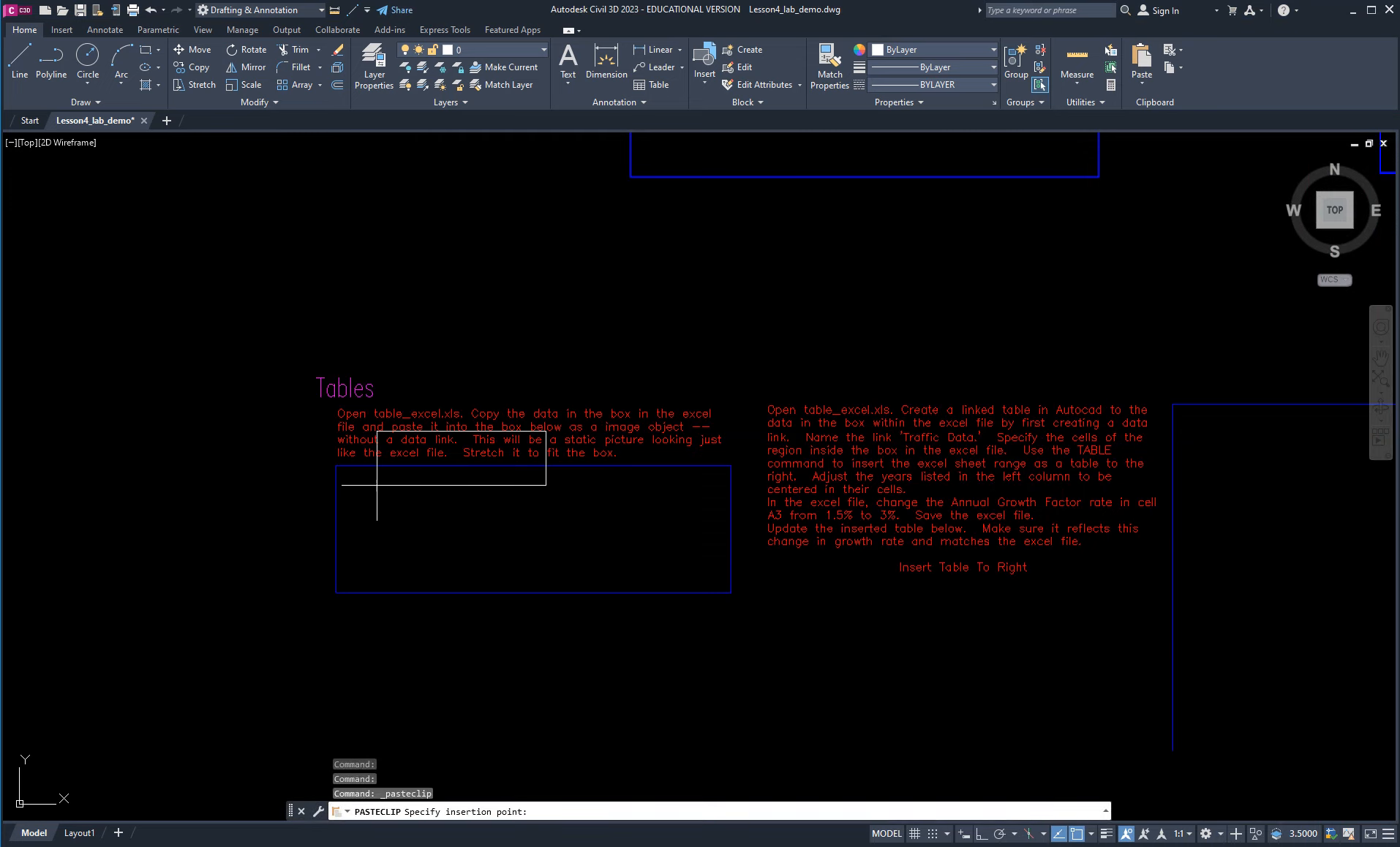
click(336, 592)
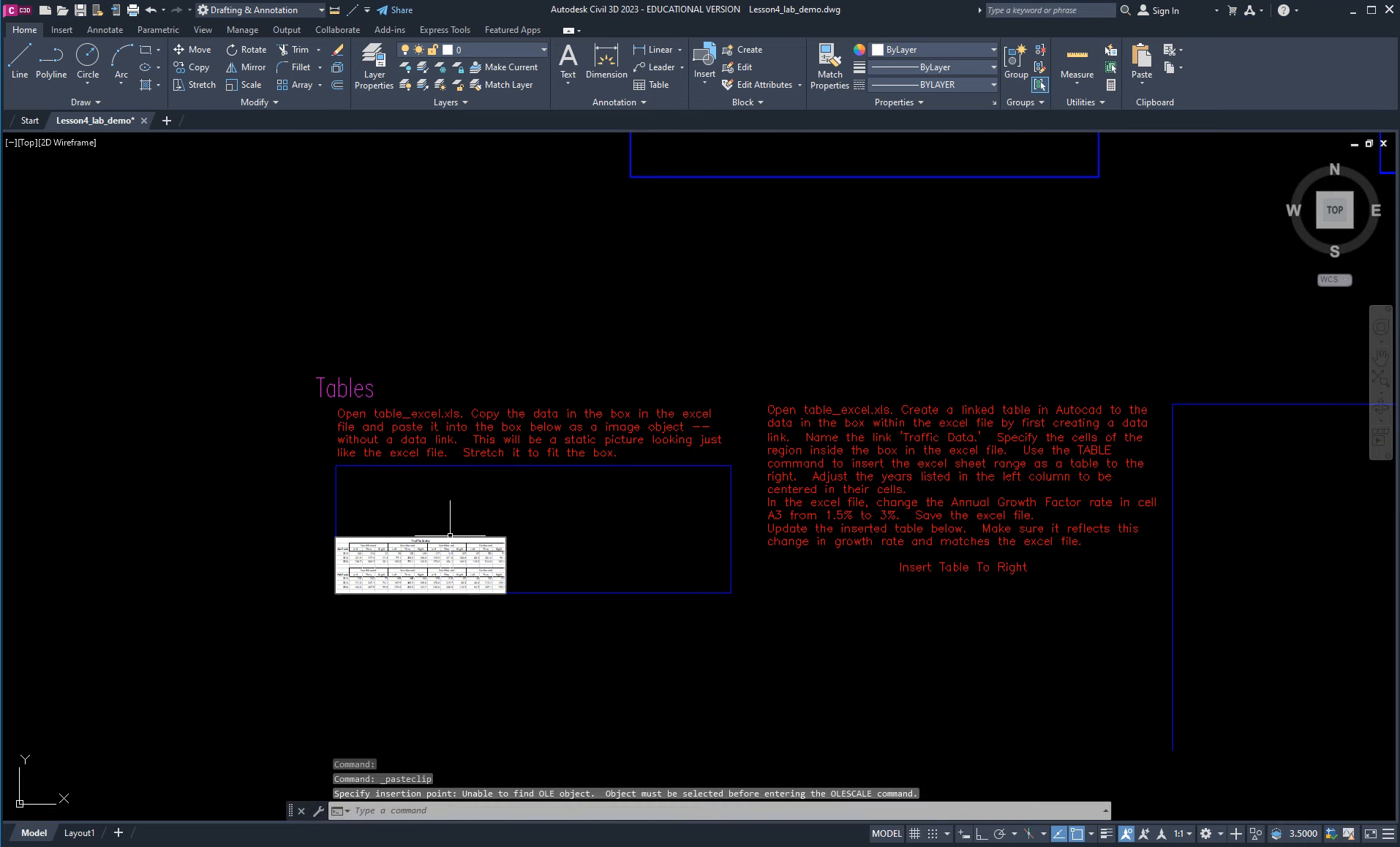
scroll(398, 545, up, 2)
scroll(384, 555, up, 5)
scroll(384, 555, down, 2)
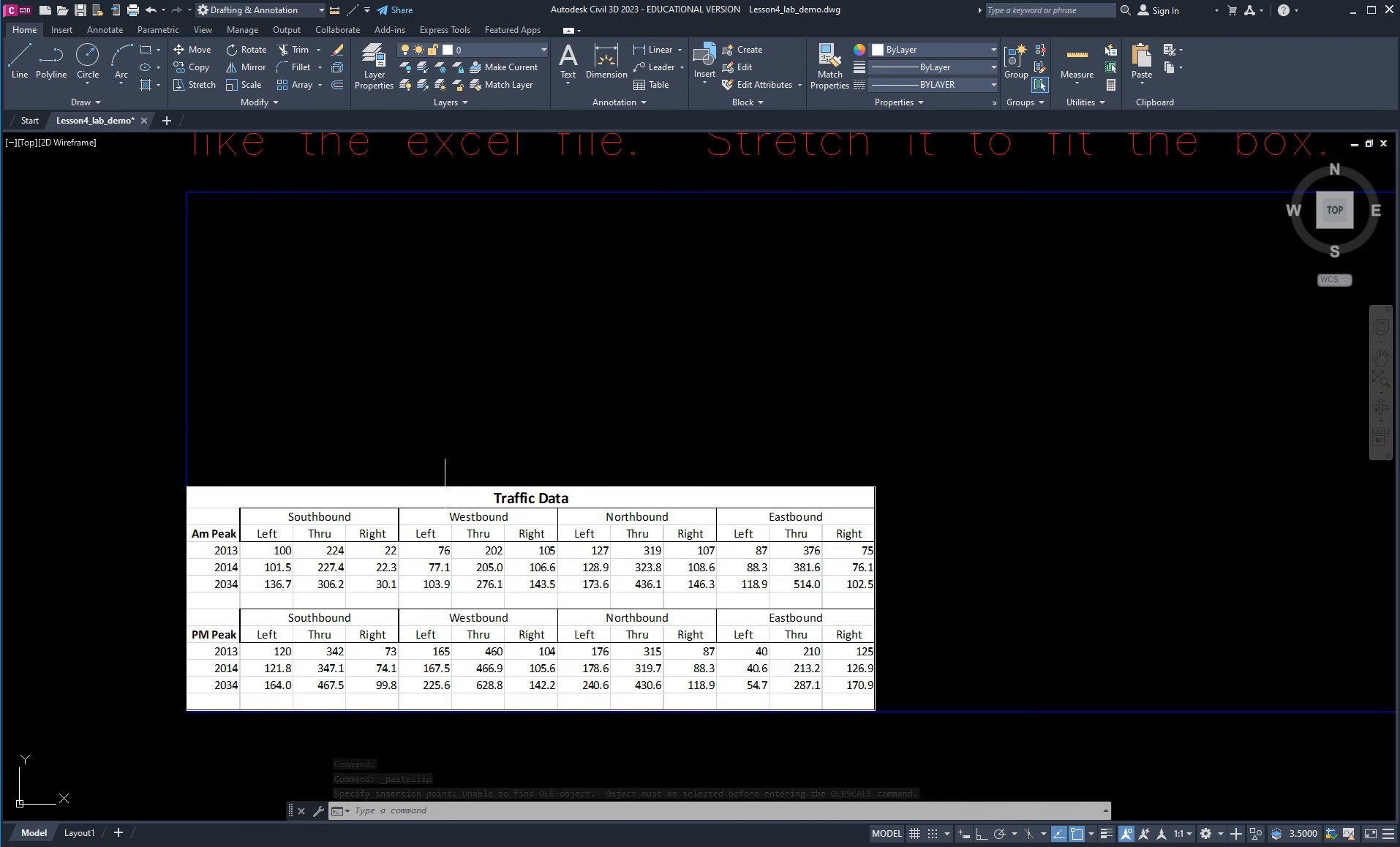
Stretch the pasted Traffic Data object from its upper-right corner to the box's upper-right corner so that it fills the box.
key(Escape)
key(Escape)
click(450, 487)
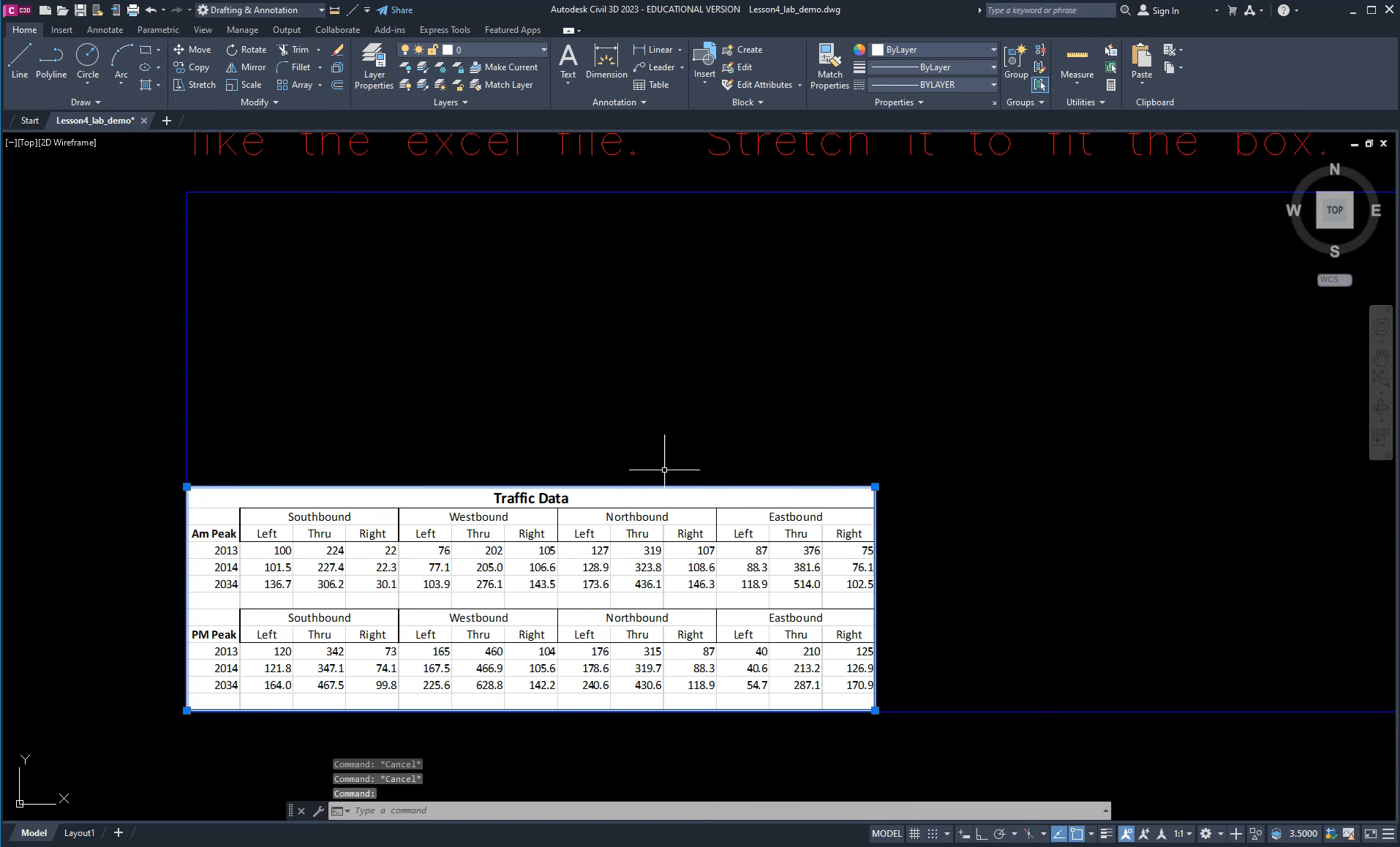
click(875, 487)
scroll(1123, 393, down, 4)
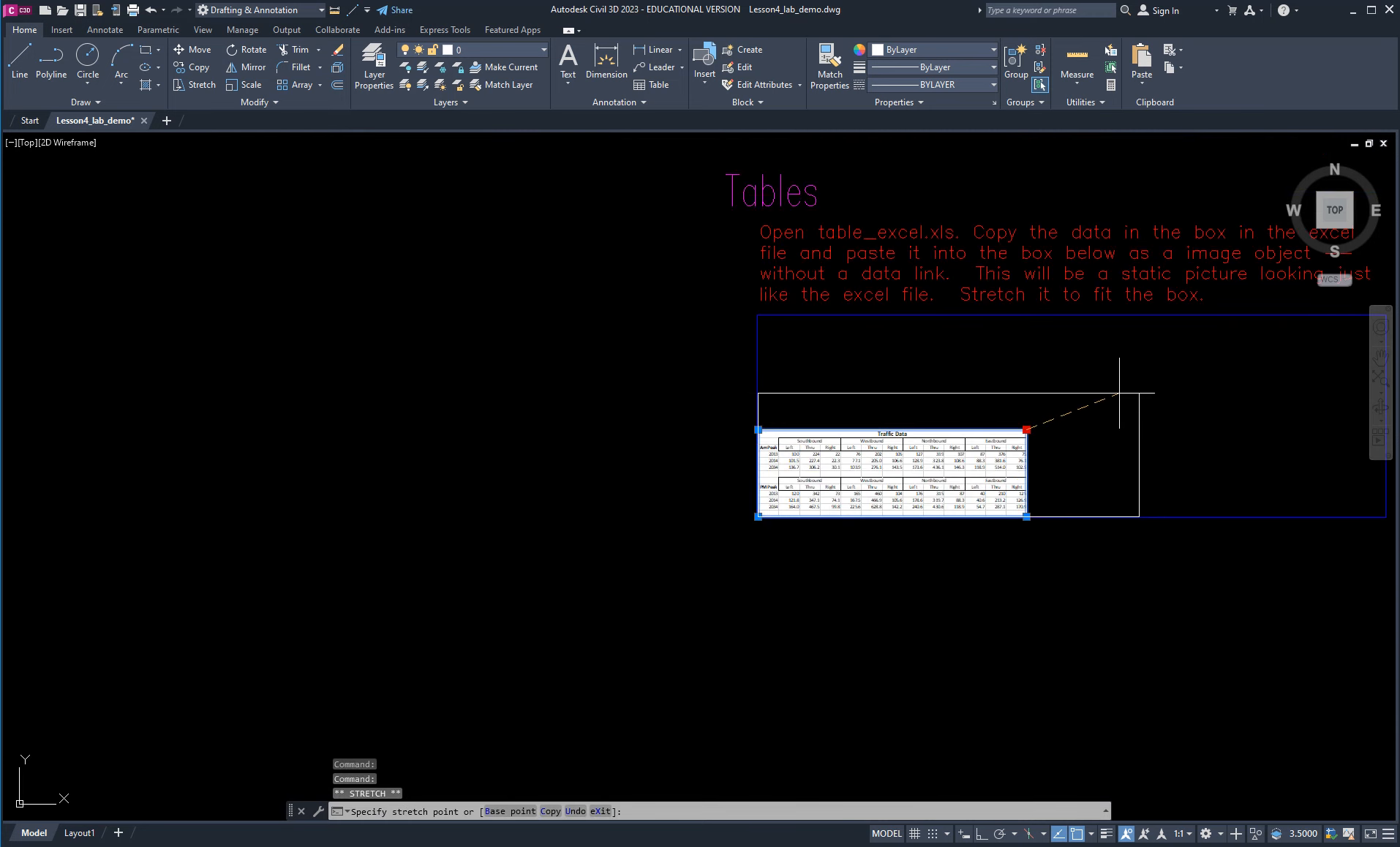
middle_drag(1256, 382, 806, 465)
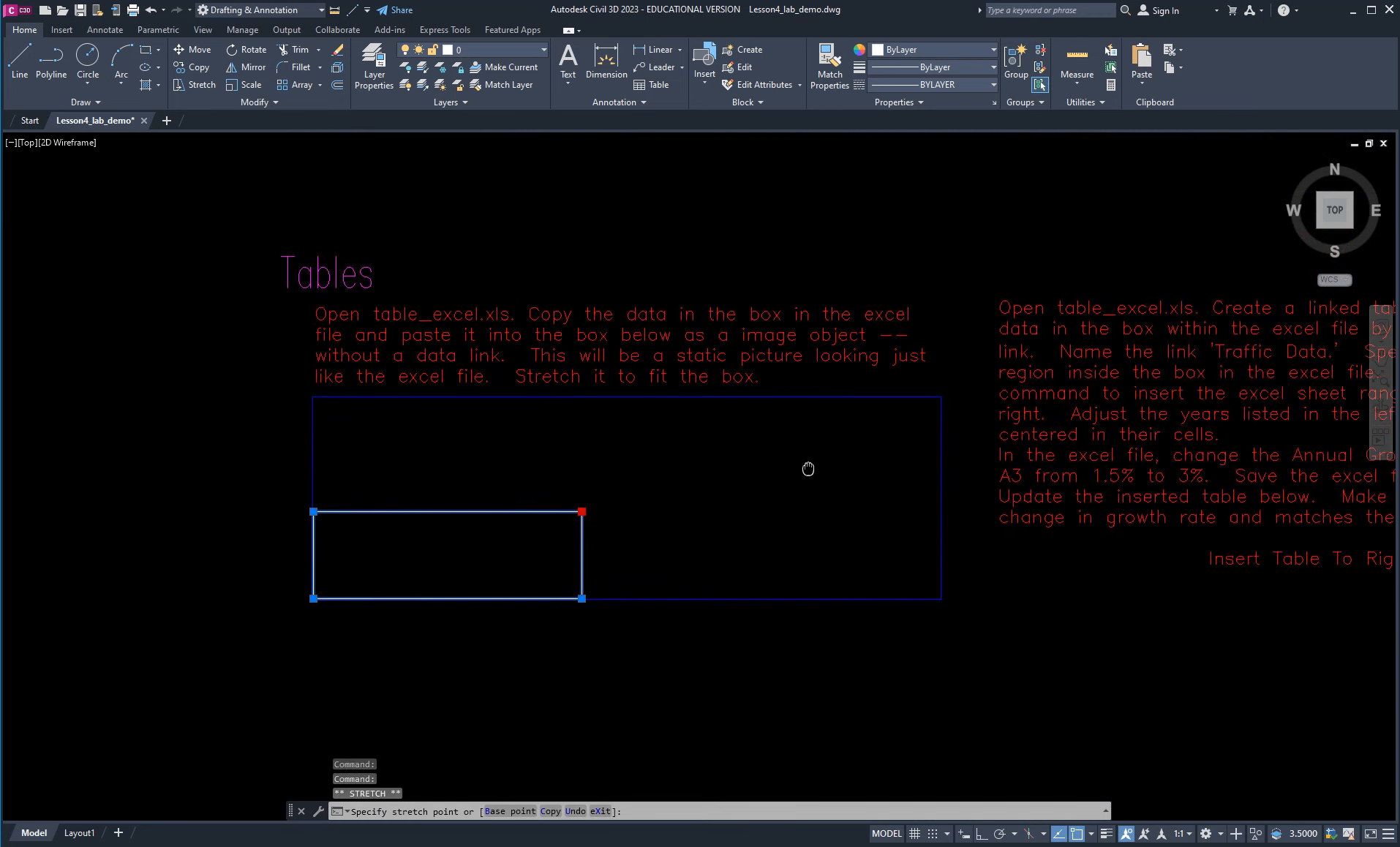
click(940, 397)
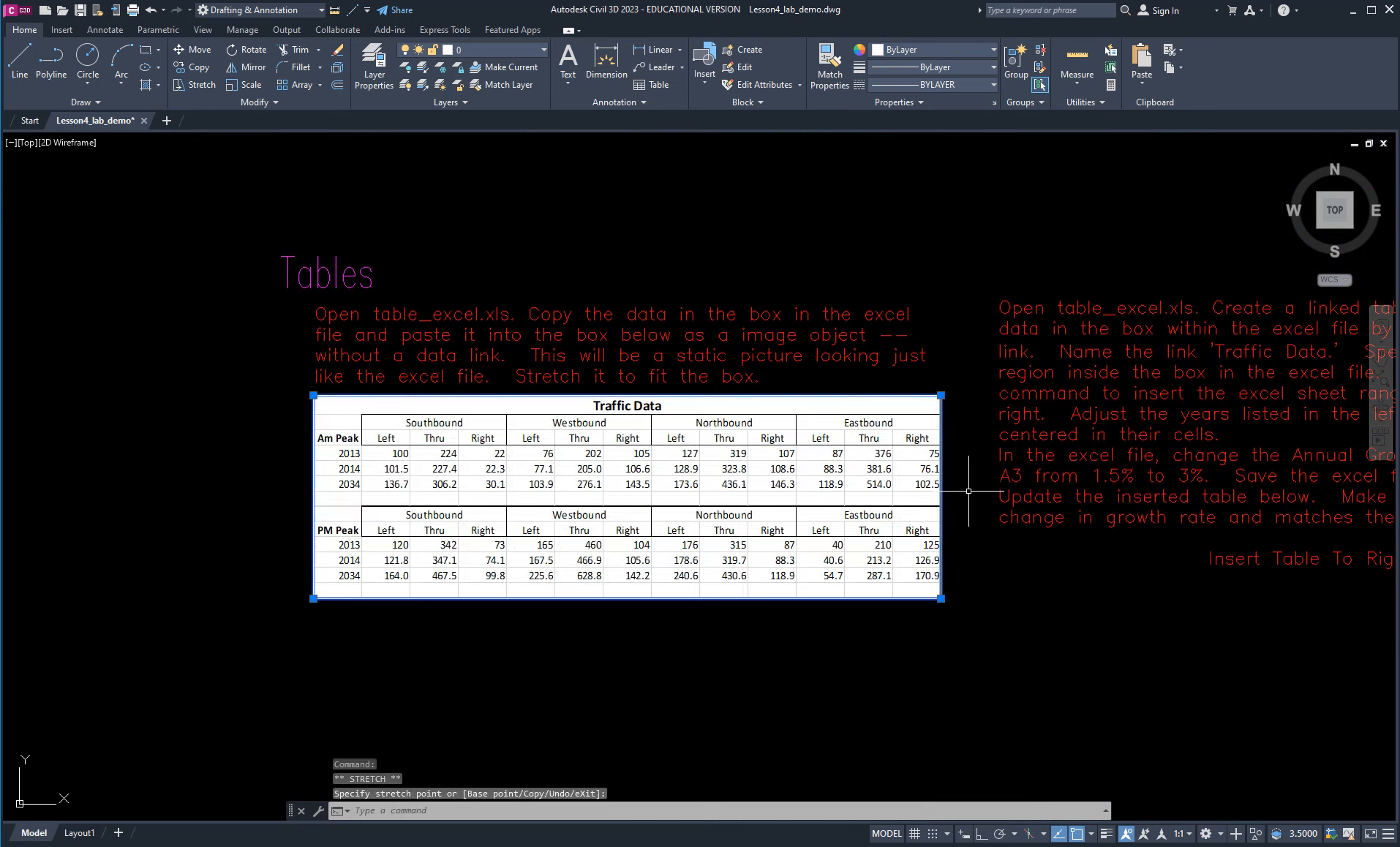
key(Escape)
key(Escape)
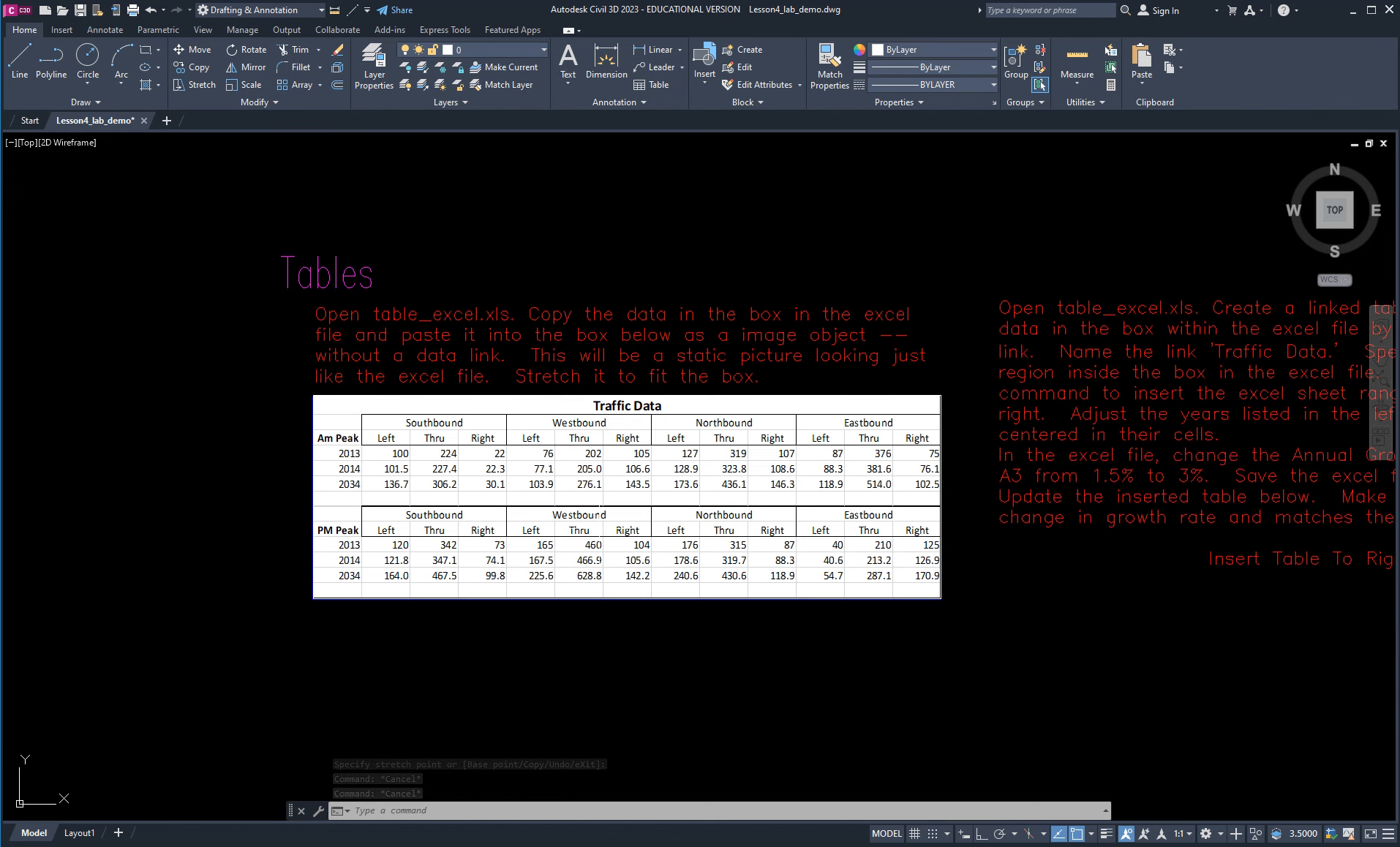
scroll(627, 532, down, 2)
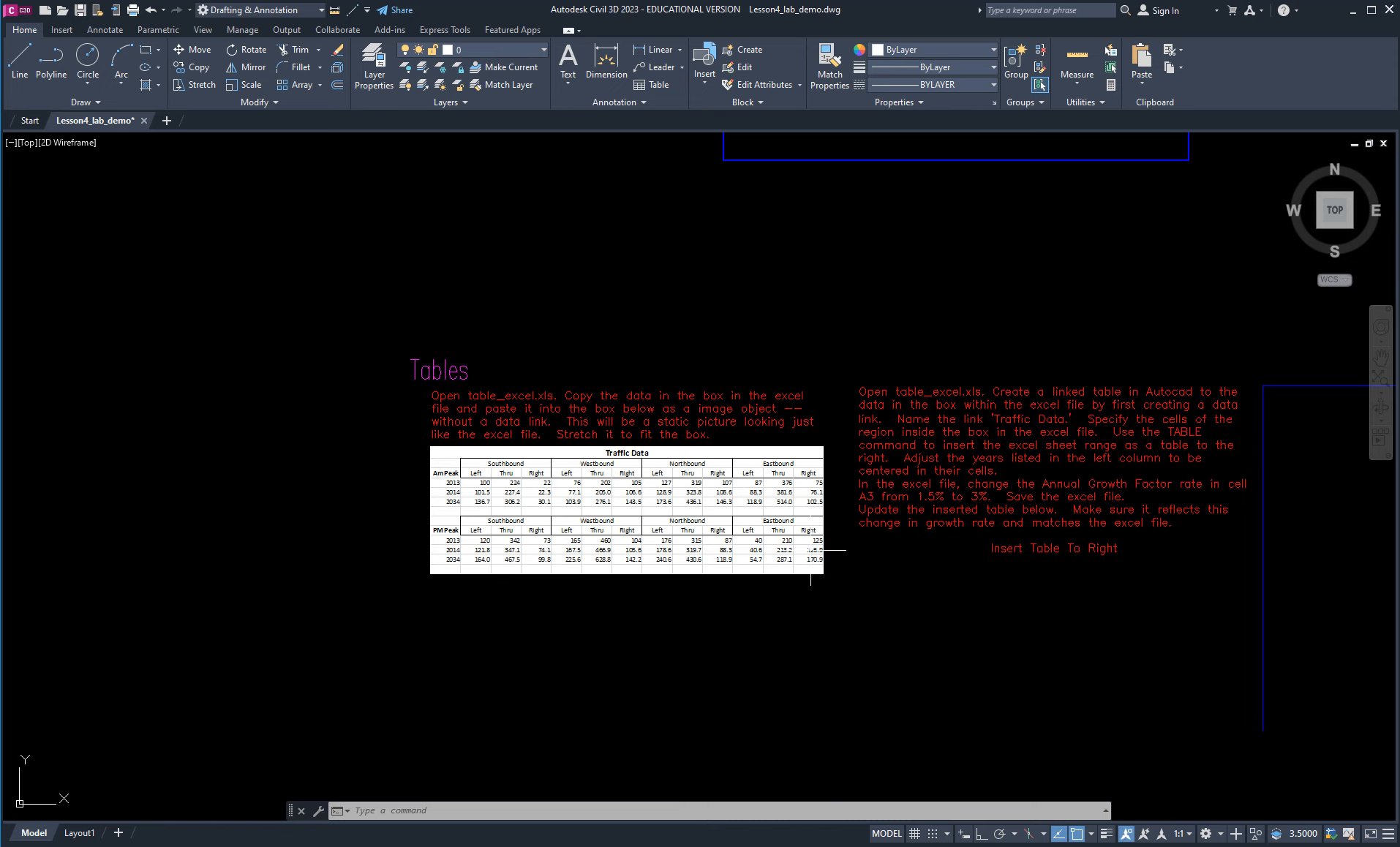
middle_drag(953, 641, 683, 640)
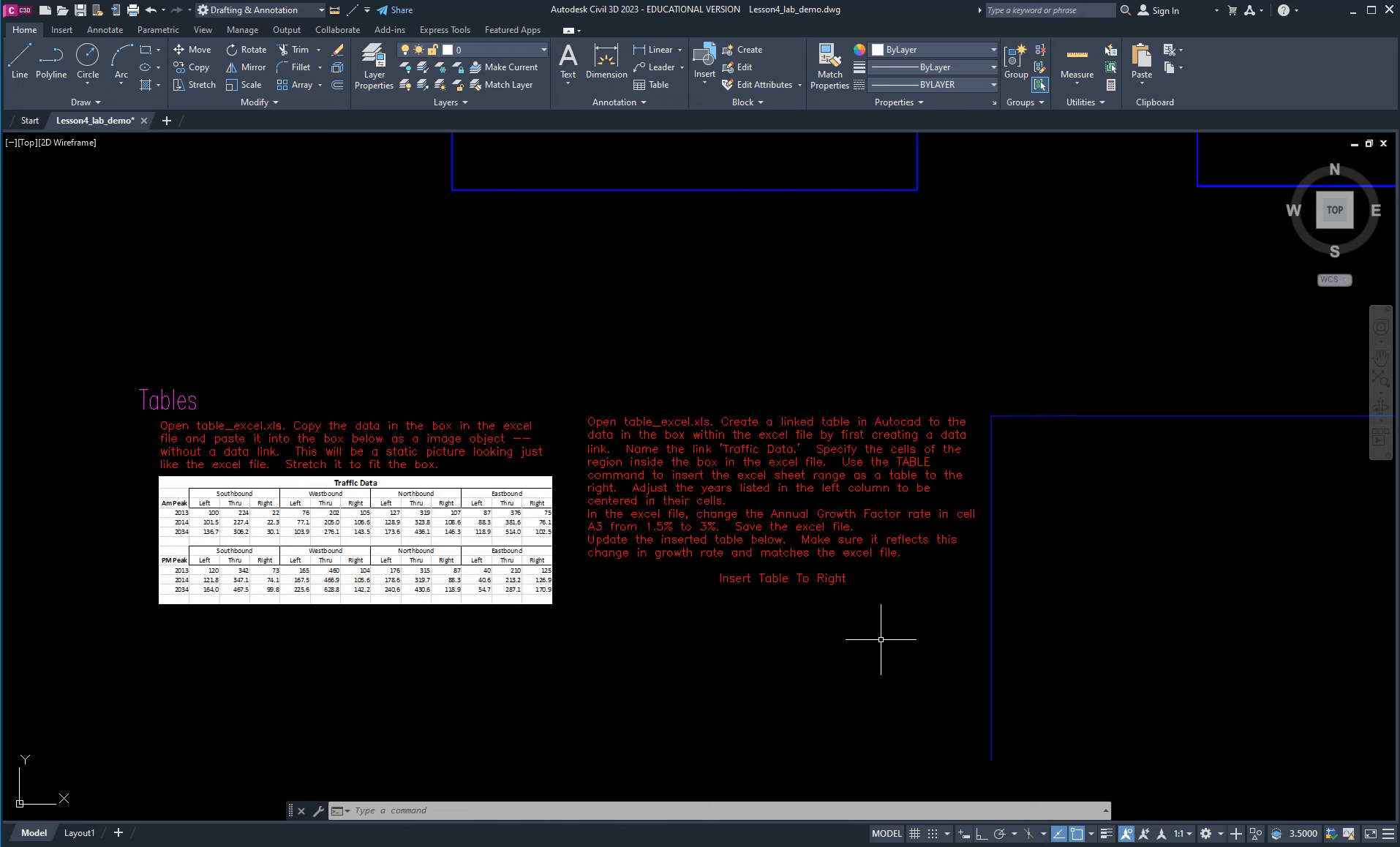
mouse_move(880, 639)
middle_down()
mouse_move(574, 618)
mouse_move(667, 626)
middle_up()
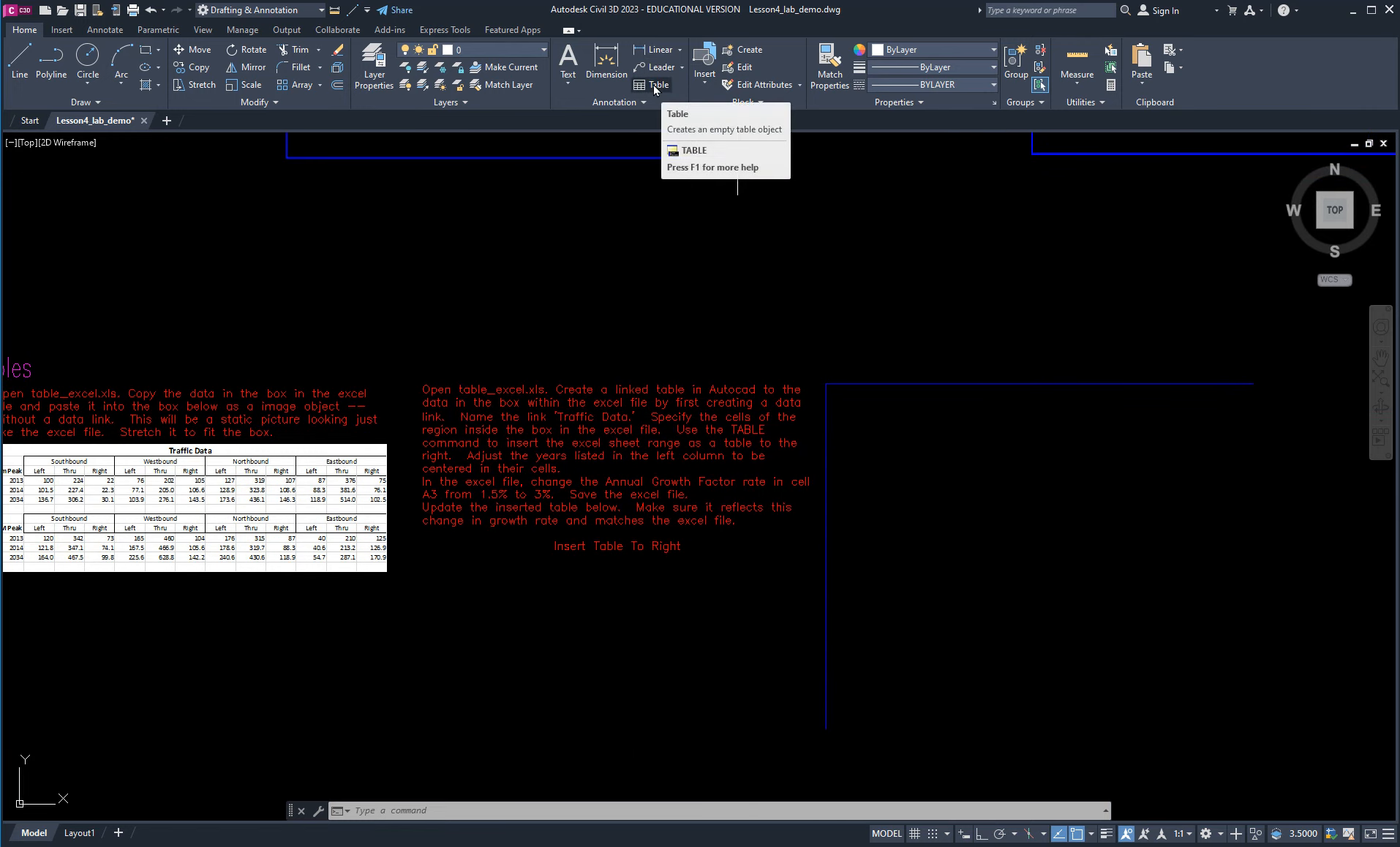
click(654, 85)
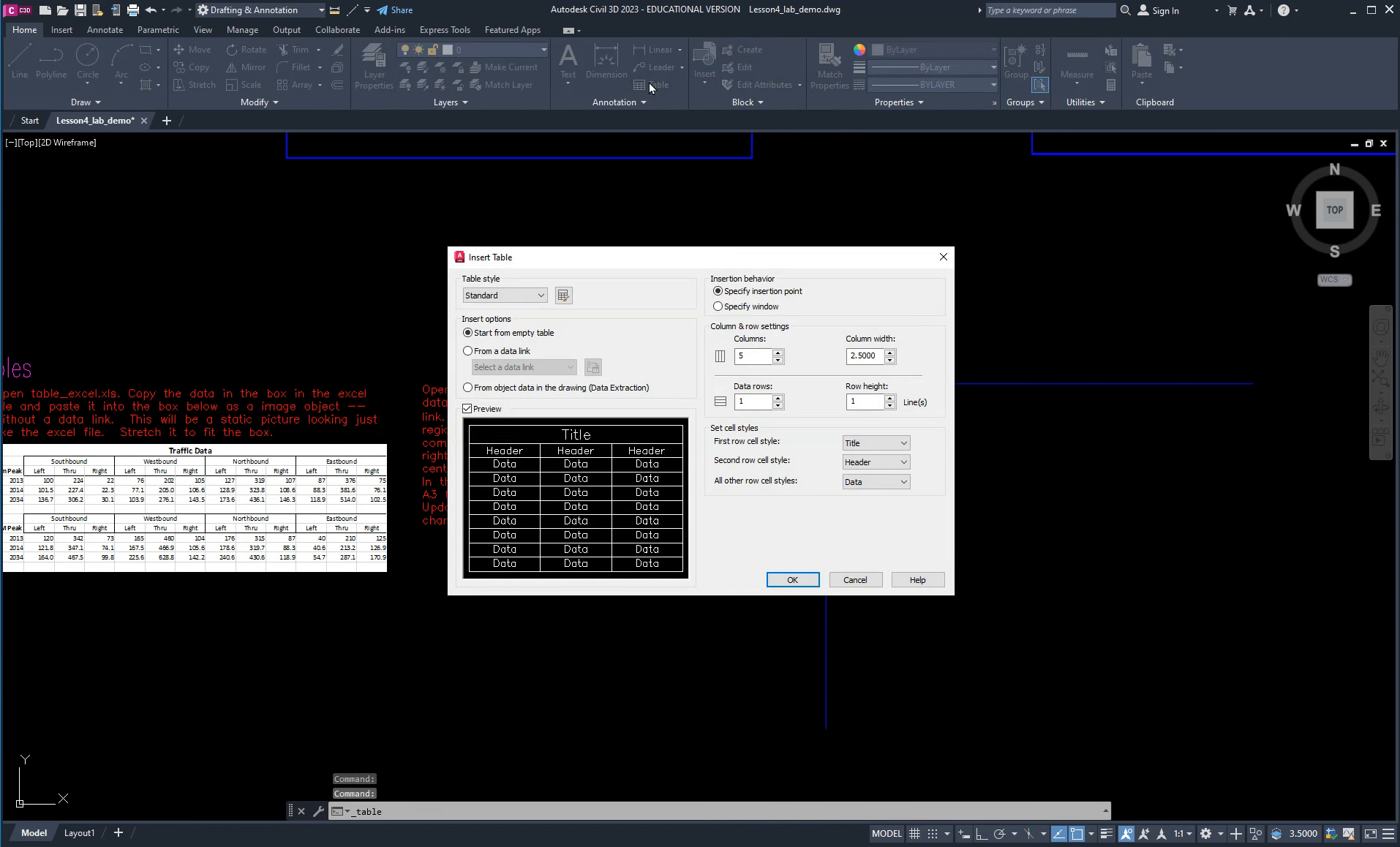
click(854, 579)
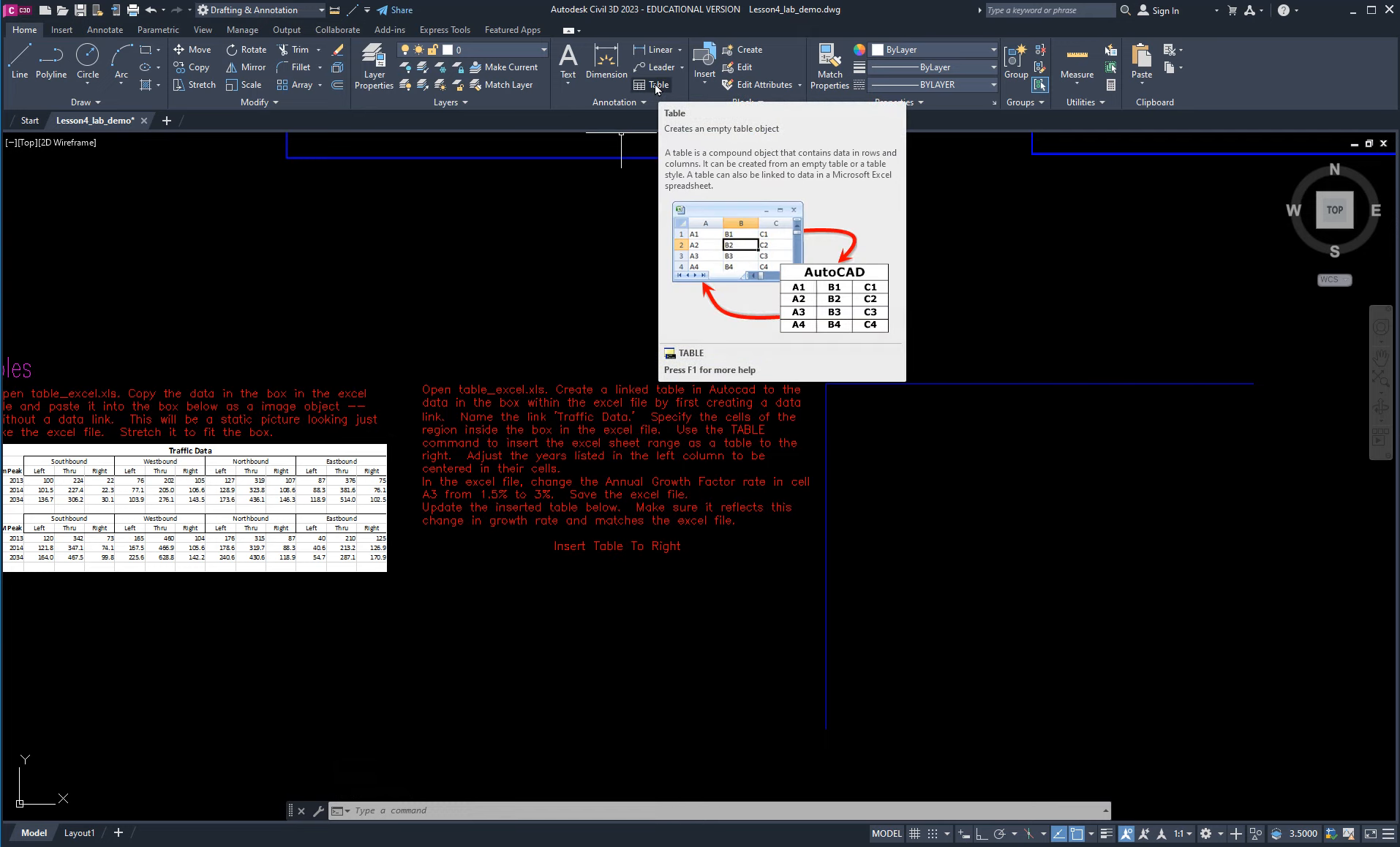
Start inserting a table in the Standard style, base it on a data link, and open the list of available Excel links.
click(104, 31)
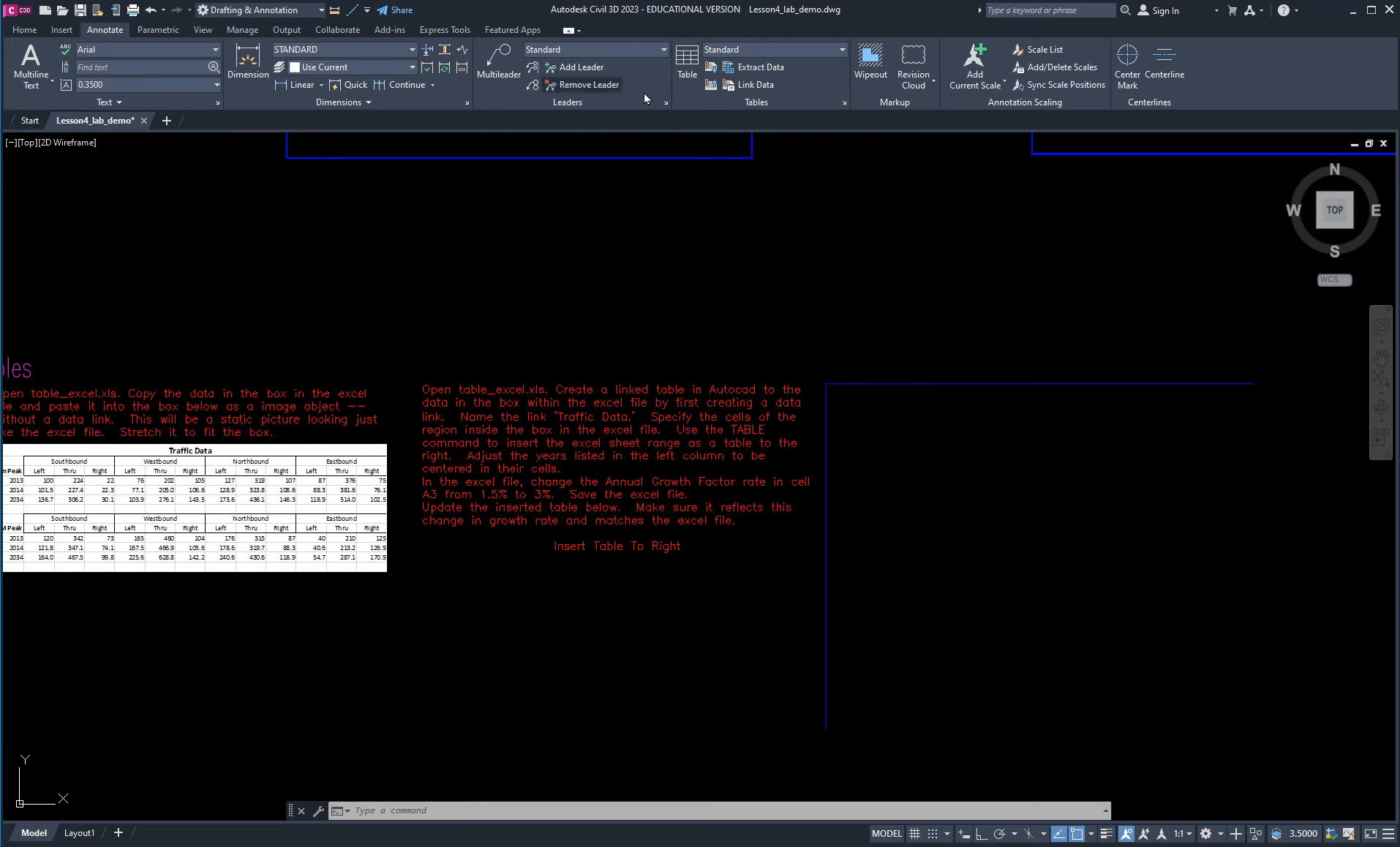
click(689, 69)
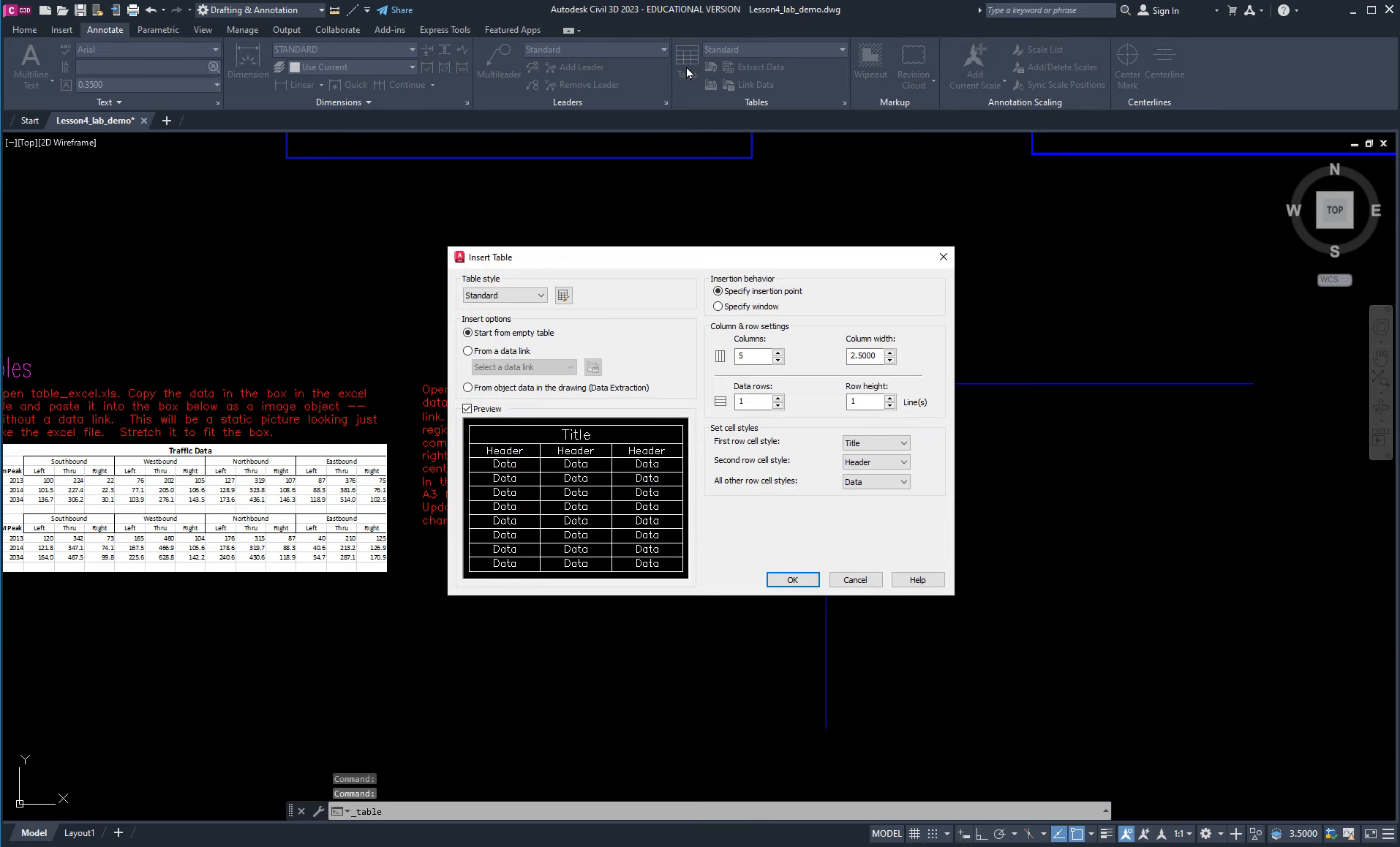
click(541, 296)
click(542, 300)
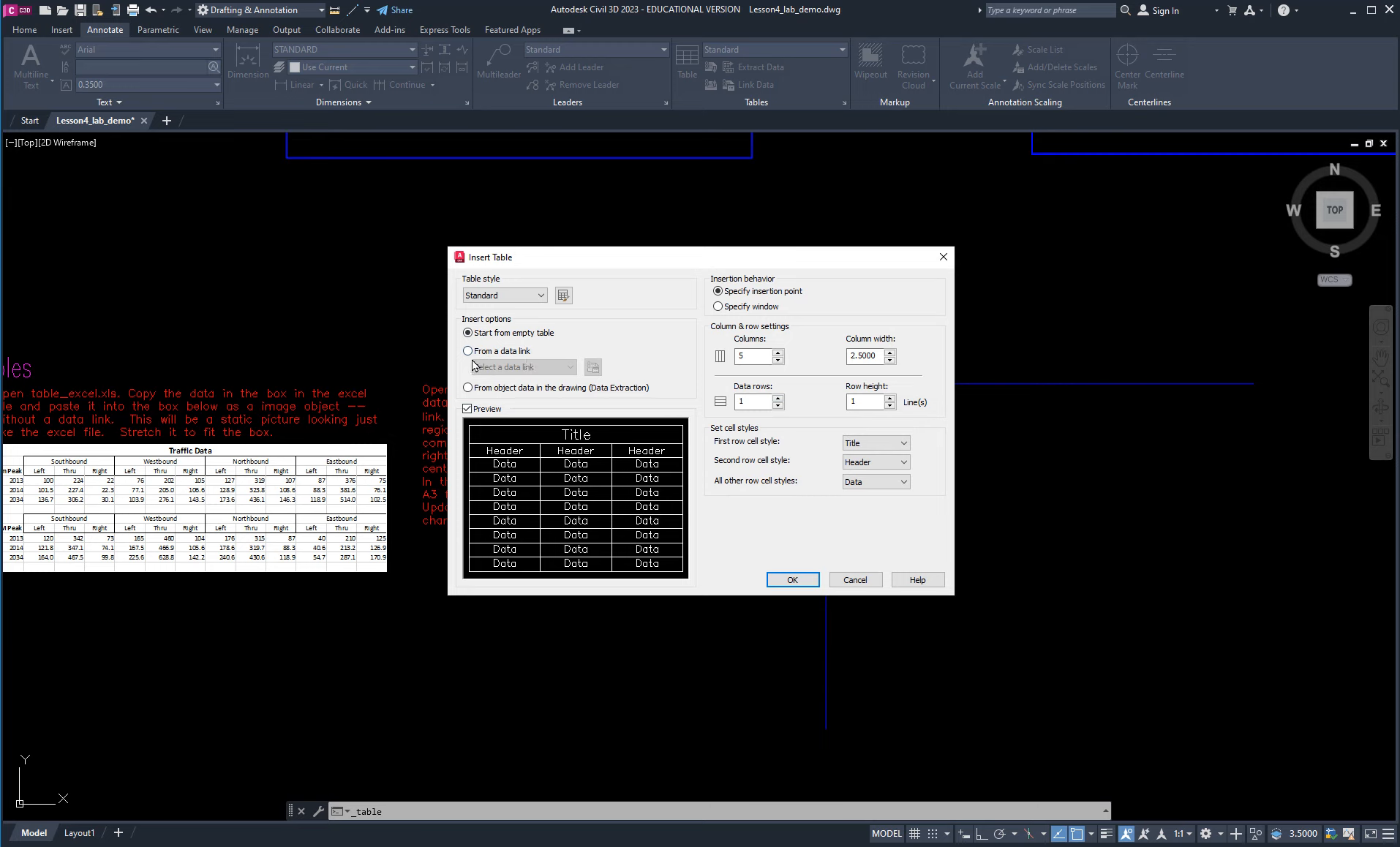
click(468, 388)
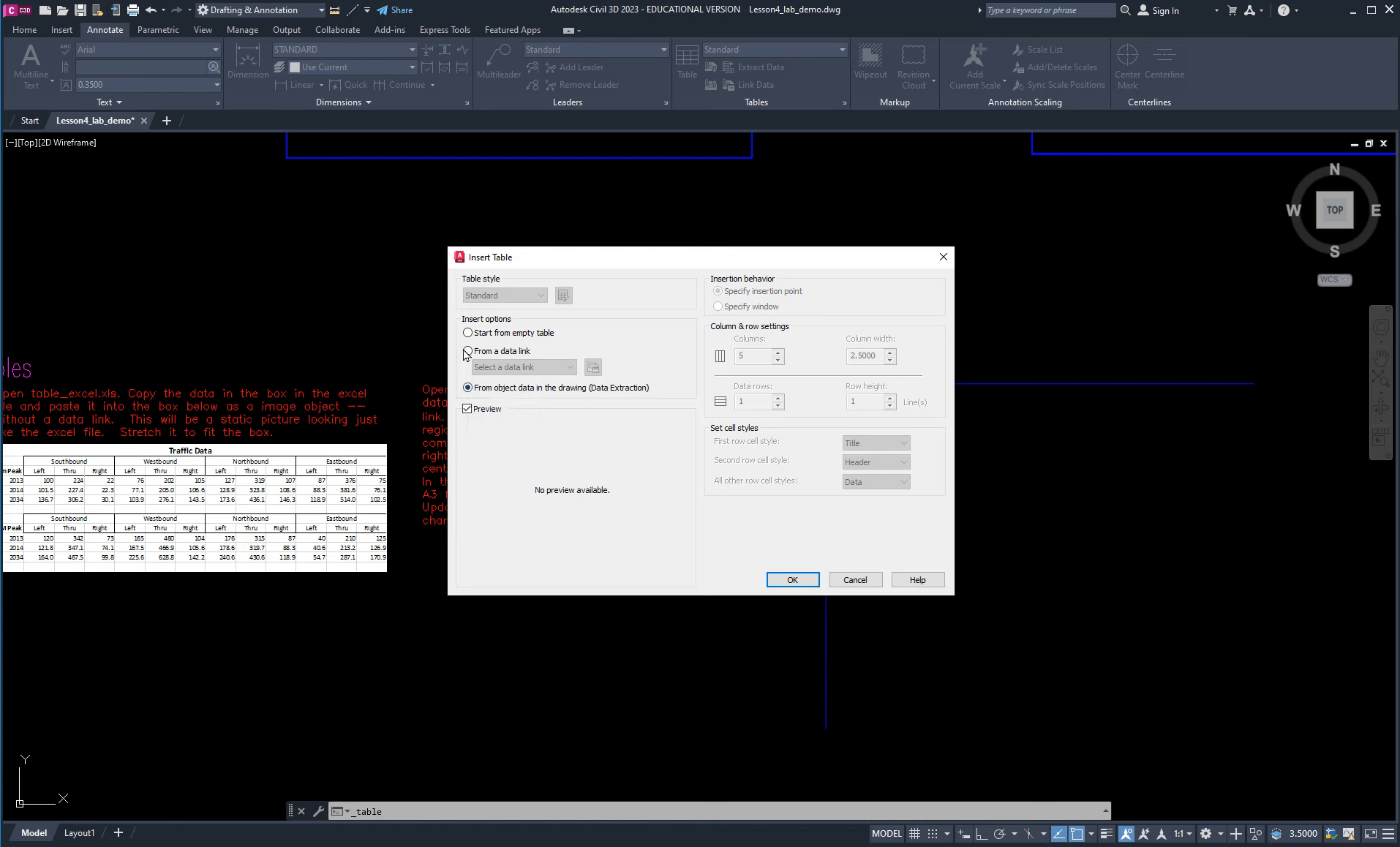
click(469, 352)
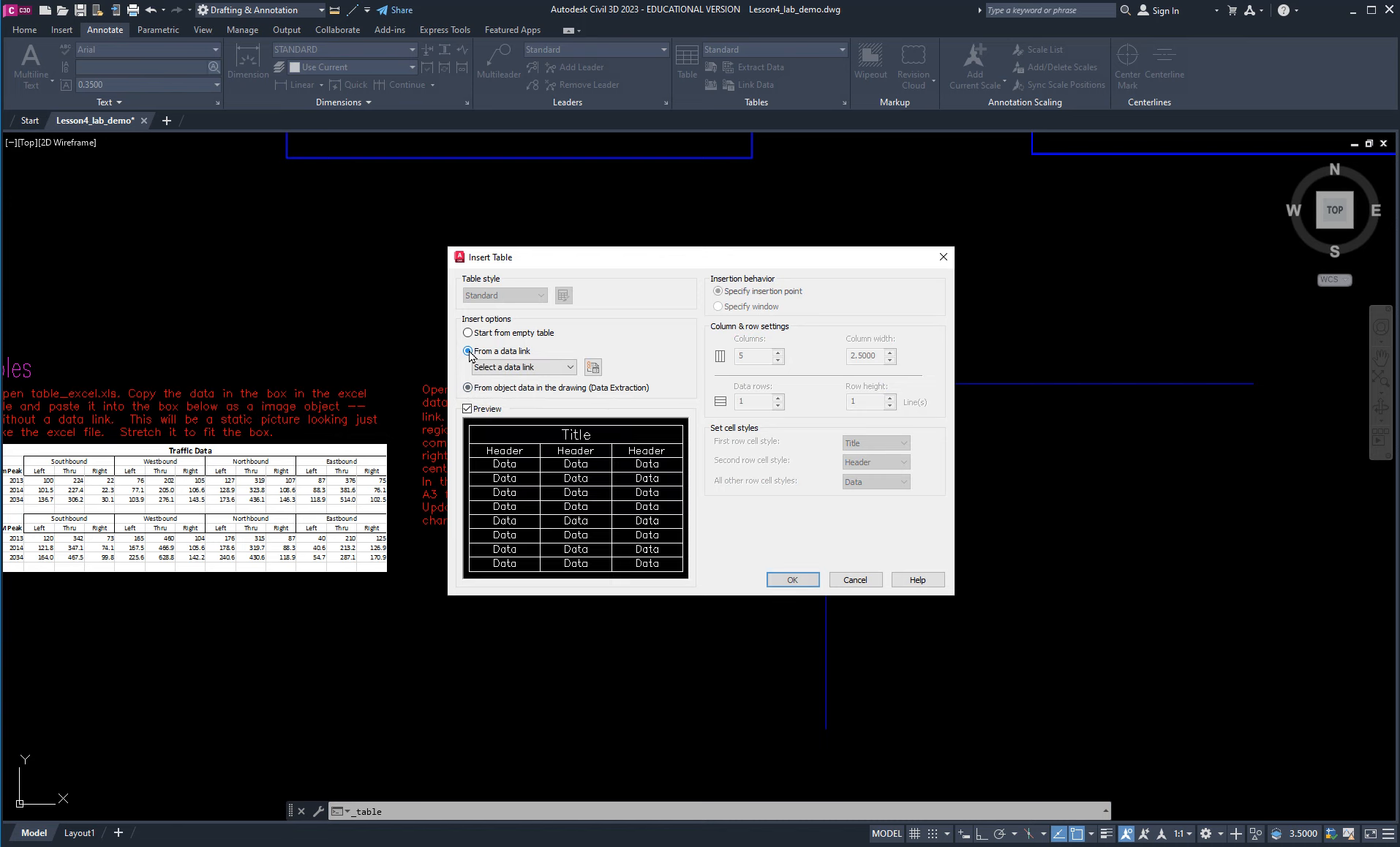
click(570, 367)
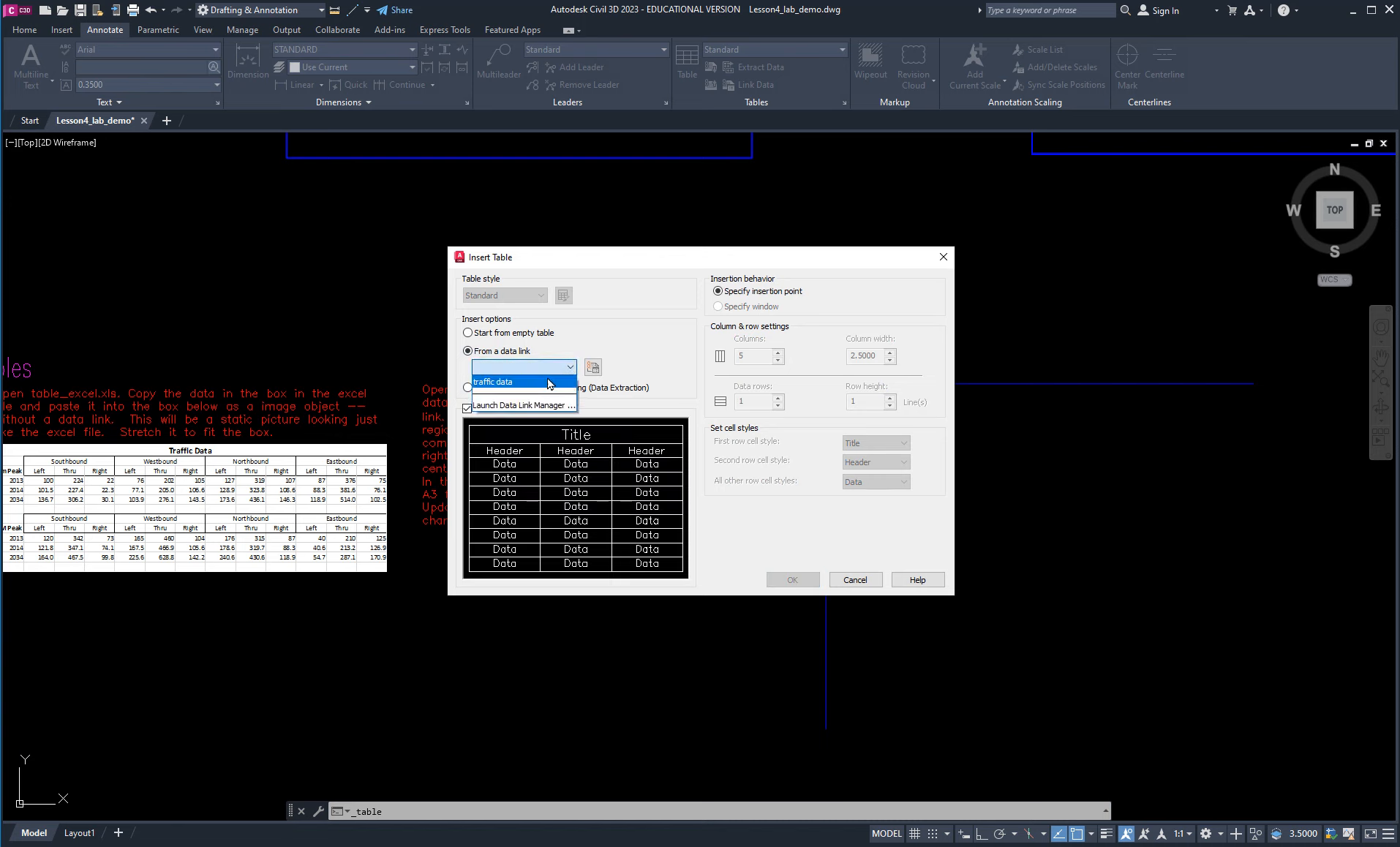
click(613, 346)
click(594, 370)
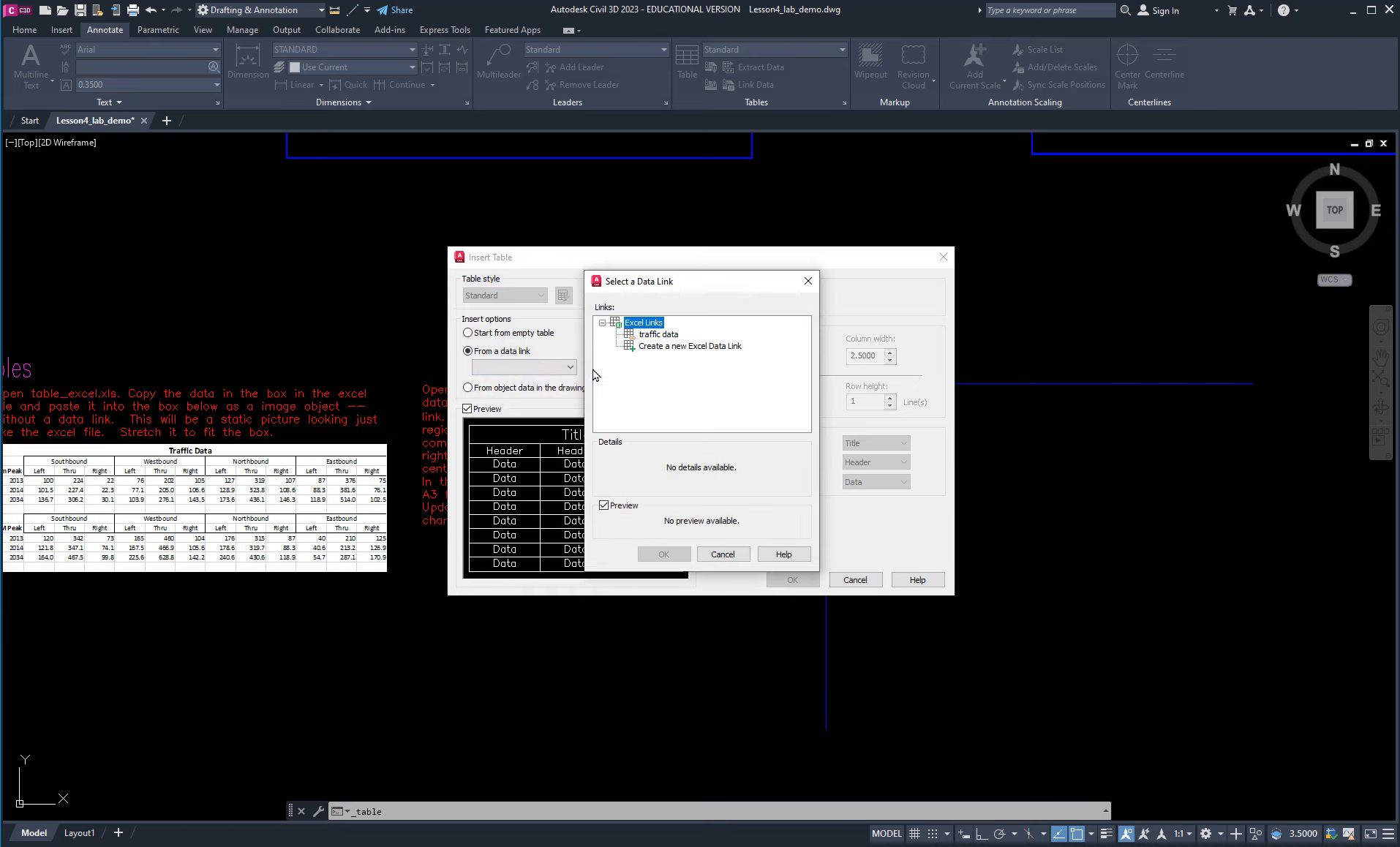
drag(700, 287, 713, 353)
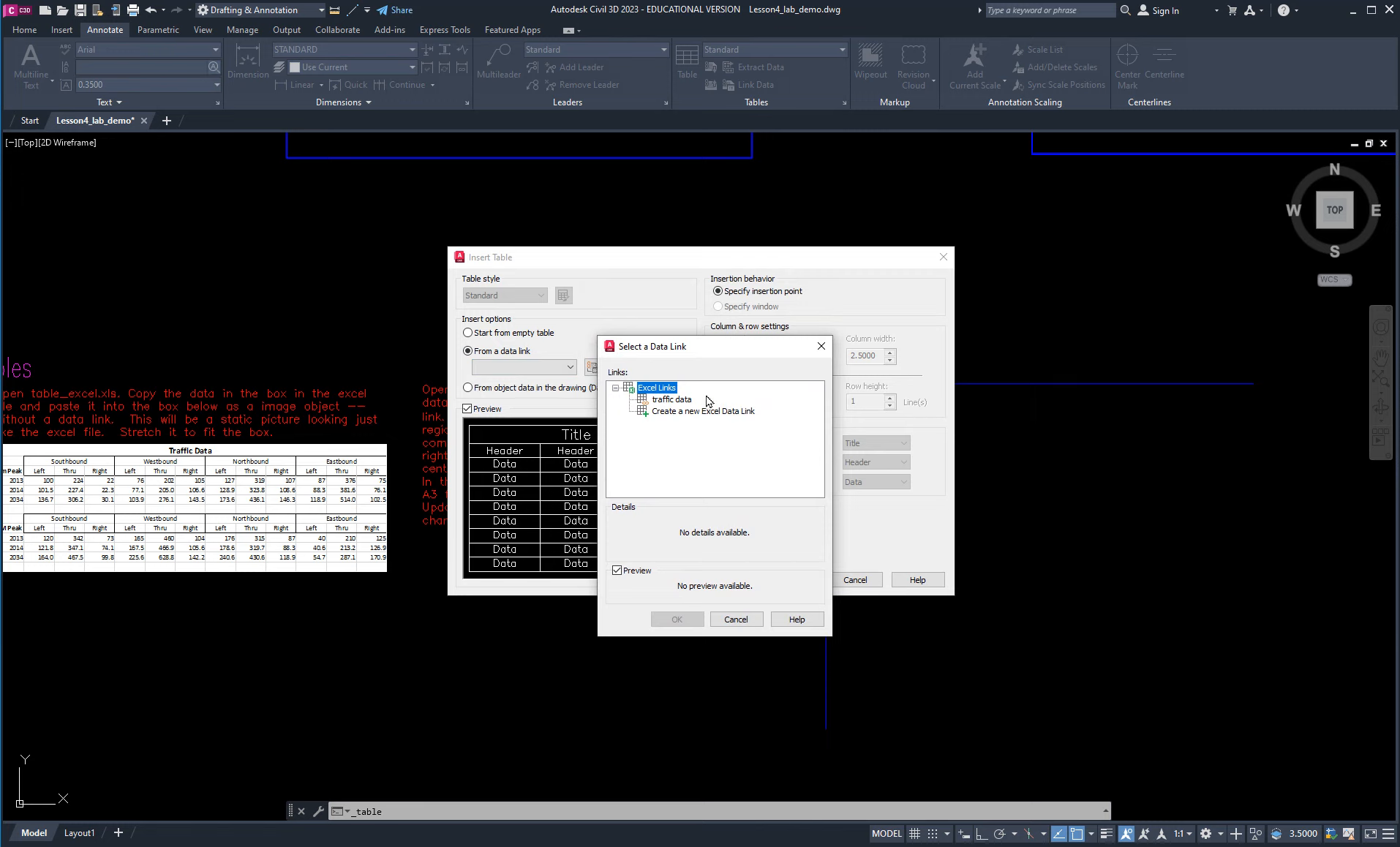
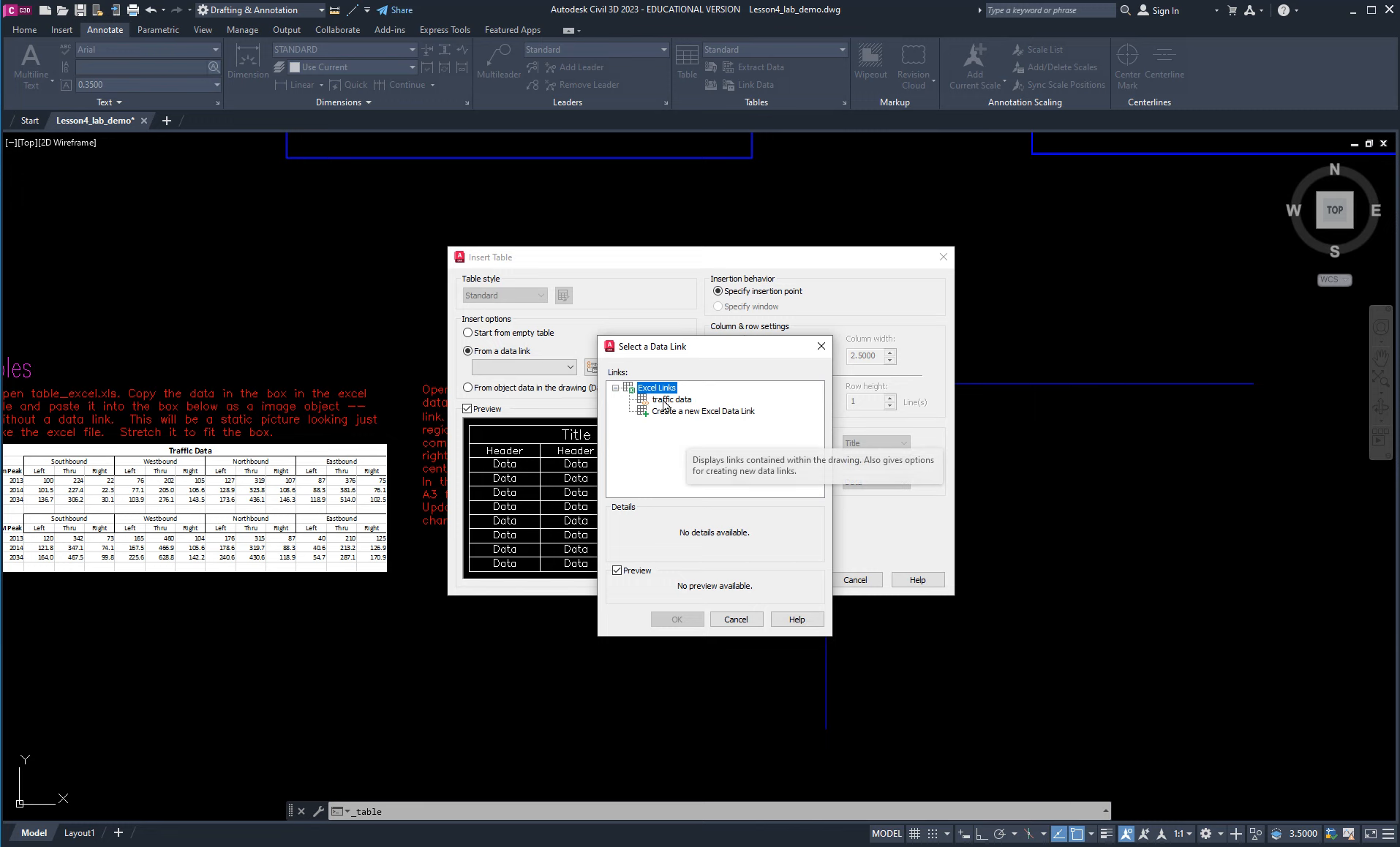
click(664, 412)
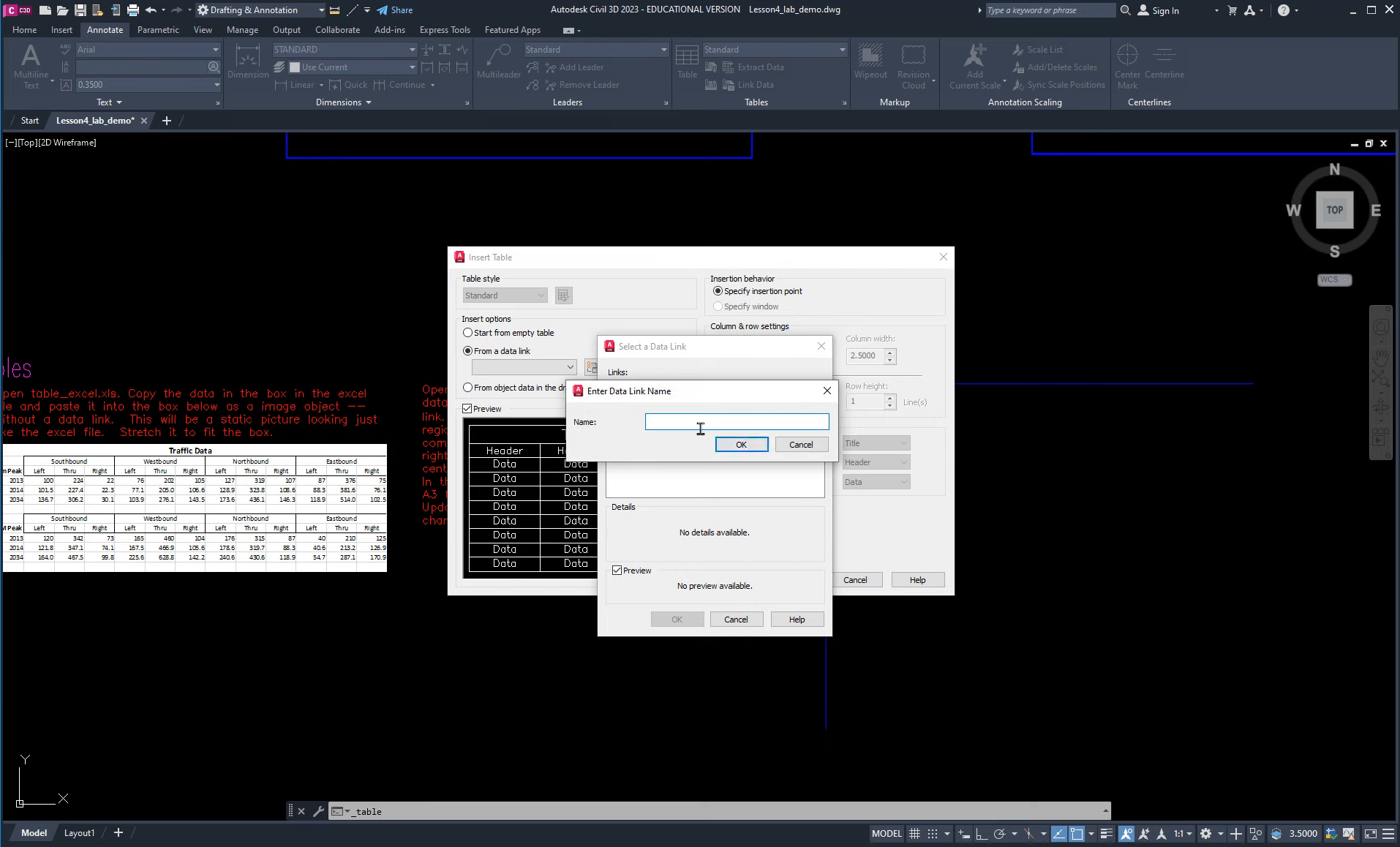
text(TEST2)
click(740, 444)
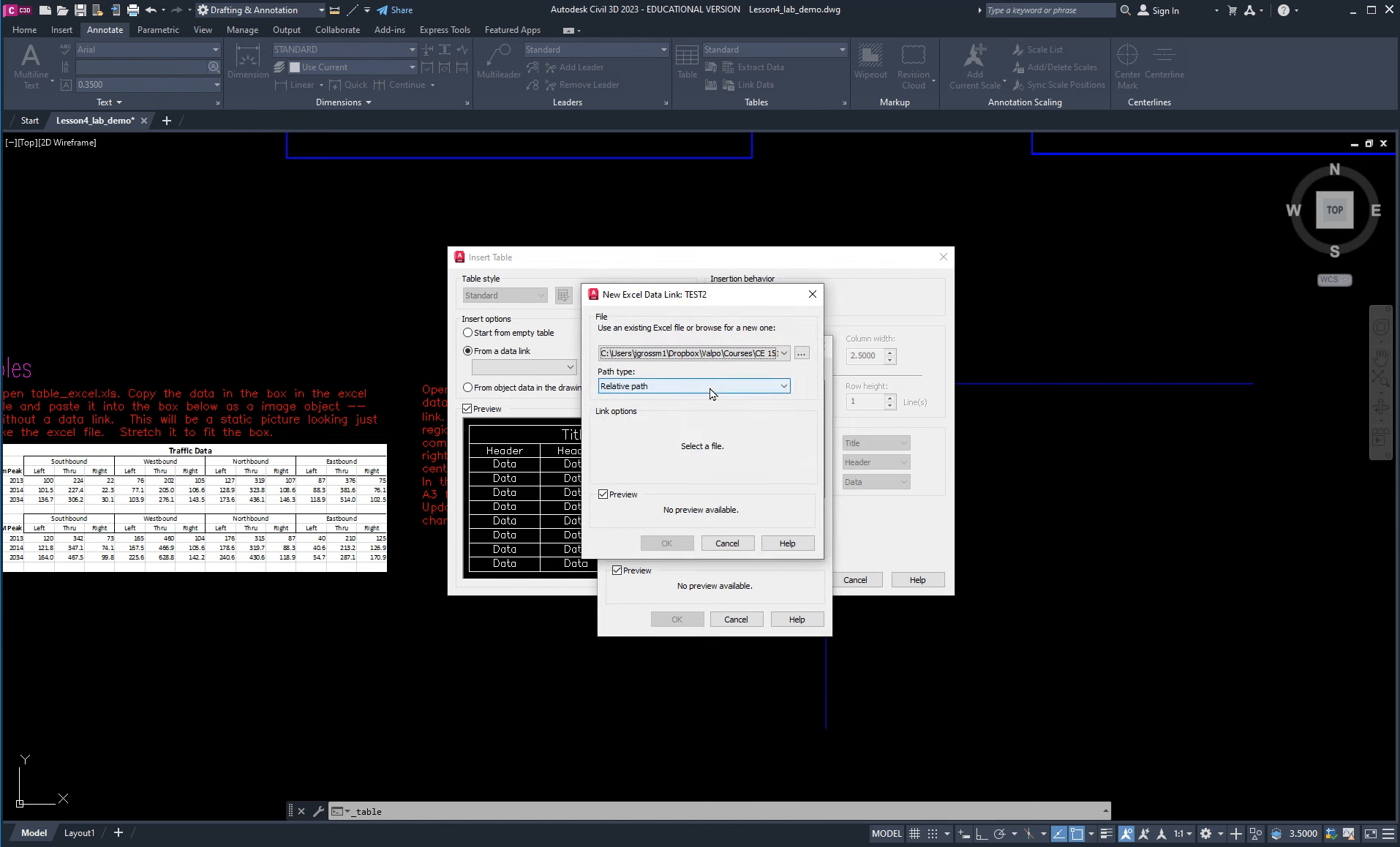
click(802, 354)
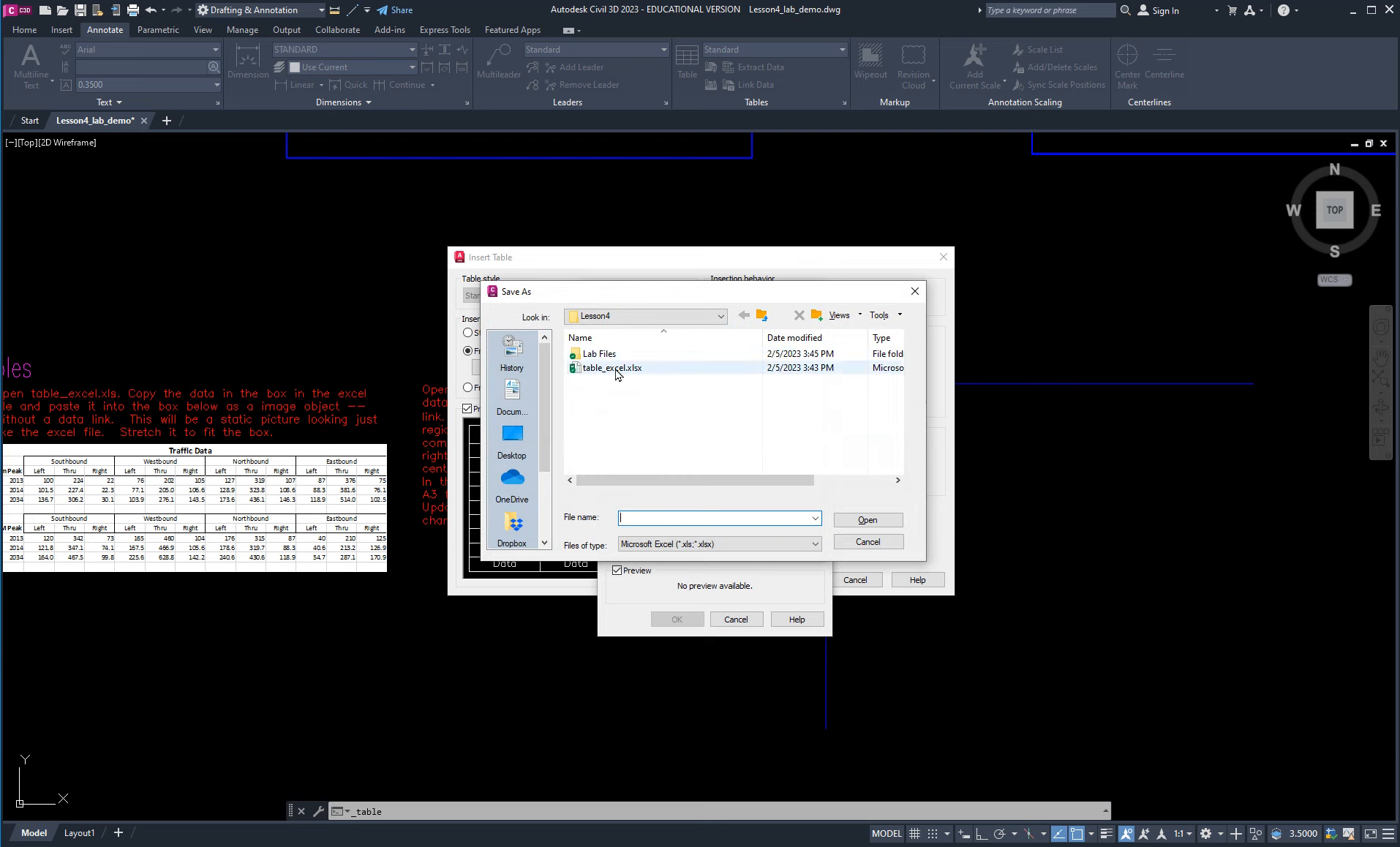
click(867, 542)
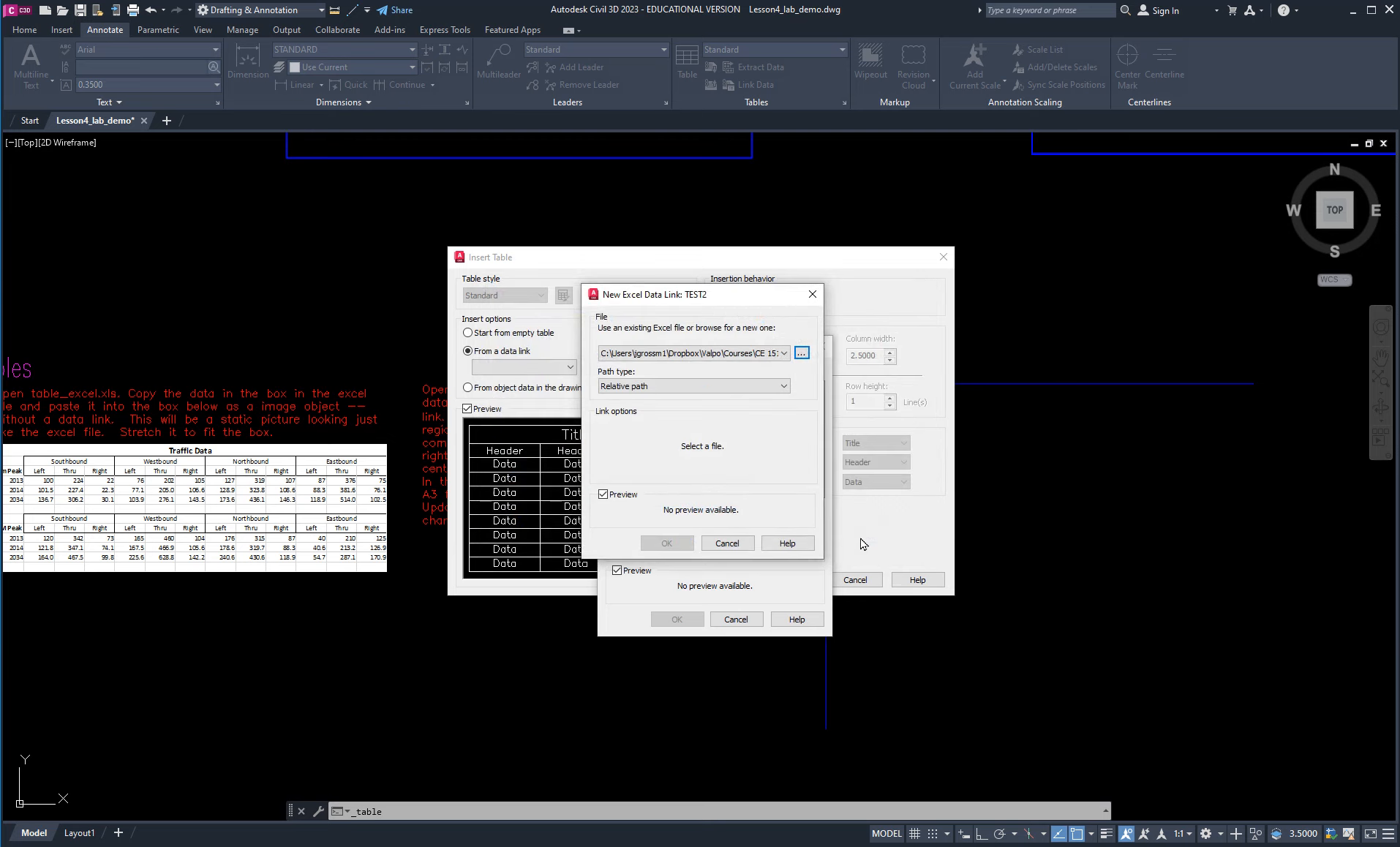
click(727, 543)
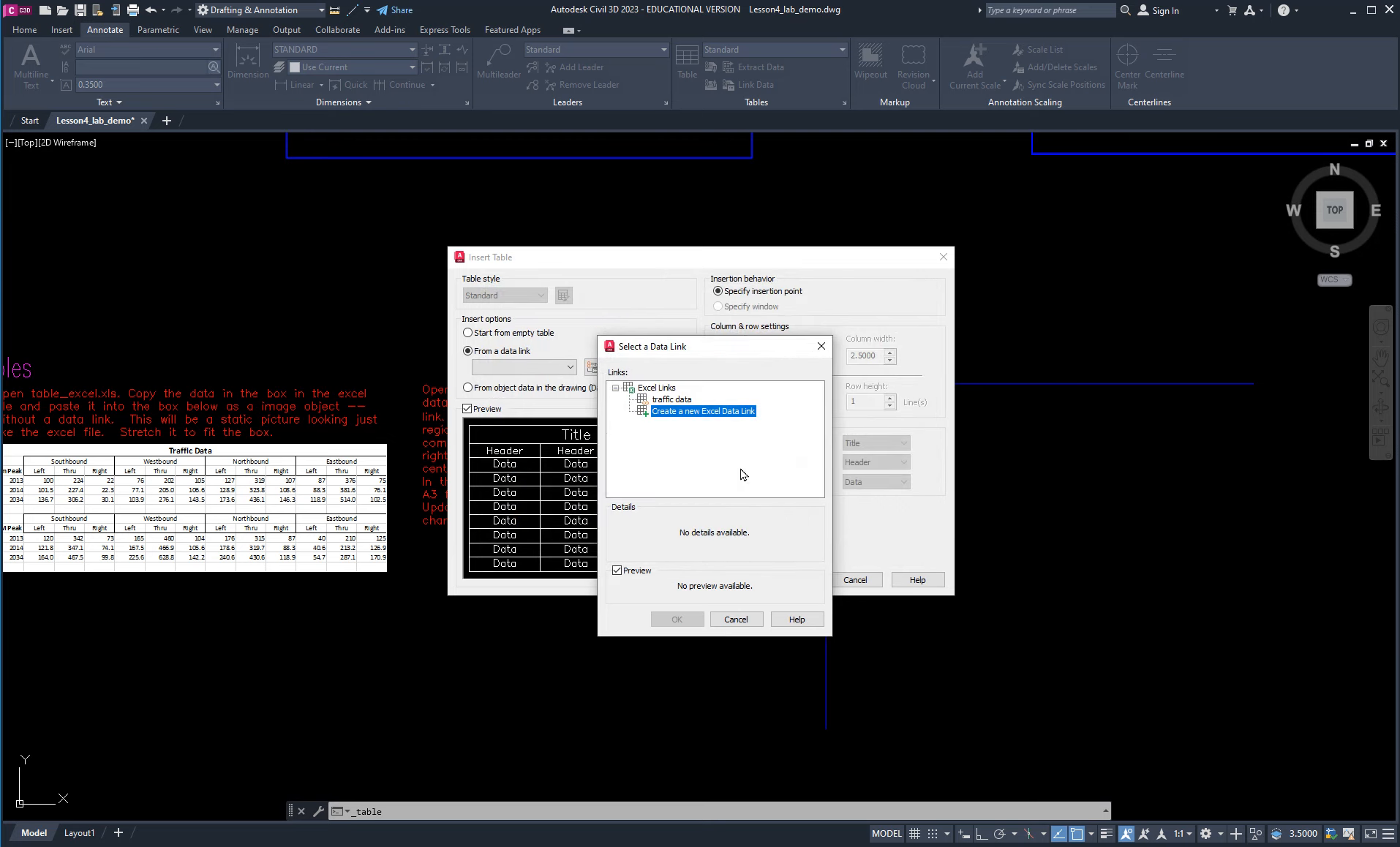
click(673, 401)
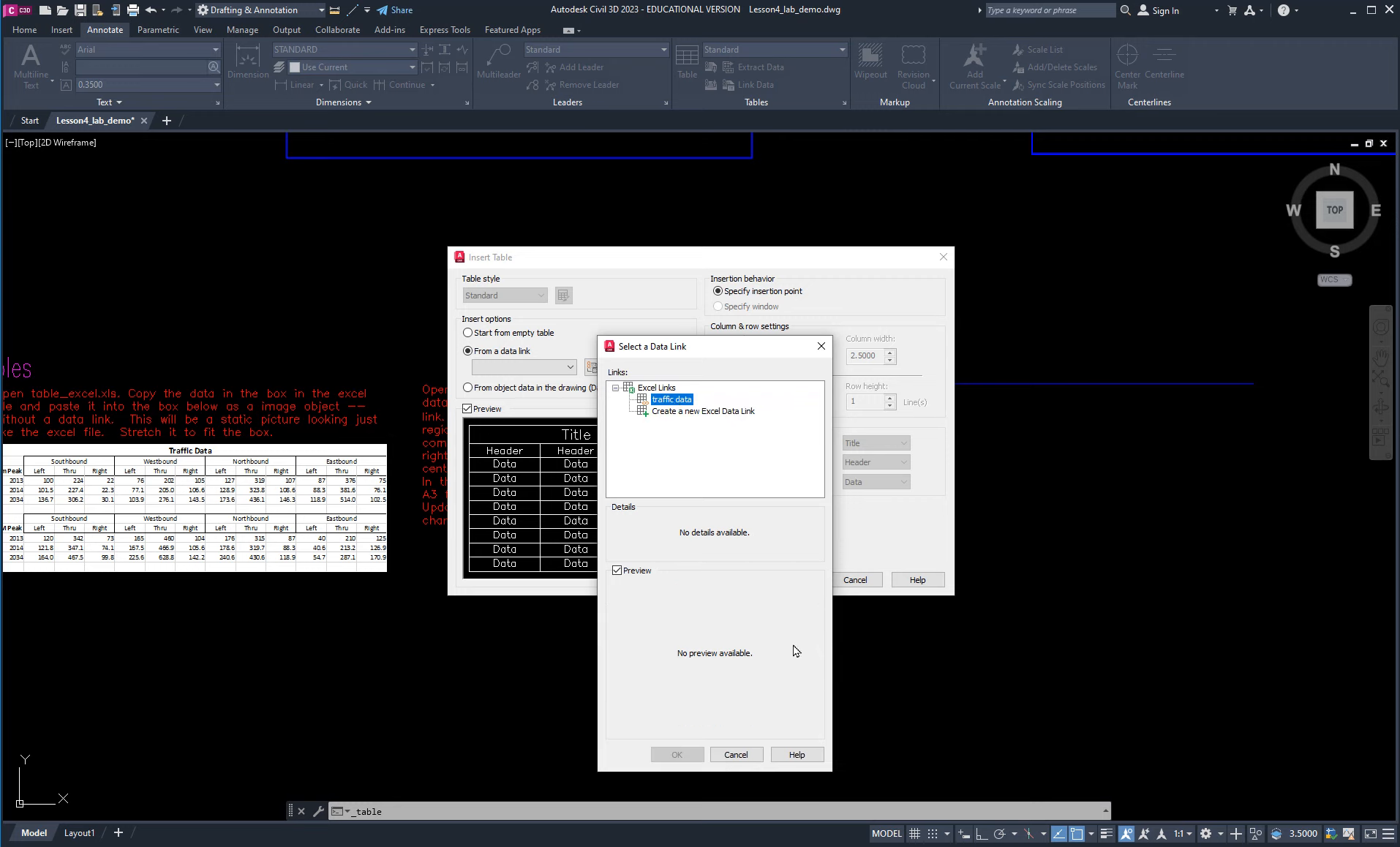
Create a new Excel data link named TEST2 to table_excel.xlsx in the Lesson4 folder, linking only a cell range of the Projections sheet.
click(670, 411)
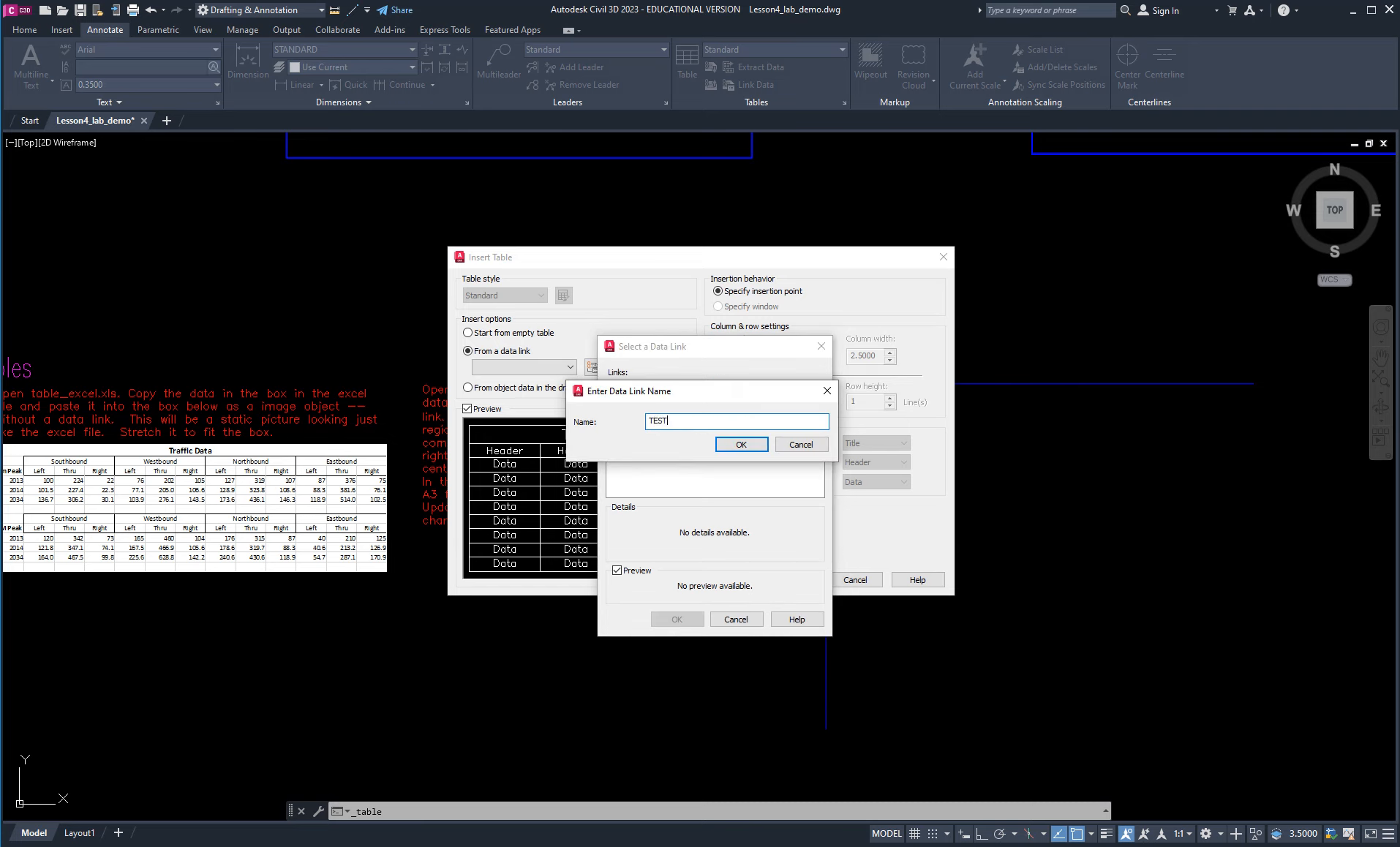
click(735, 444)
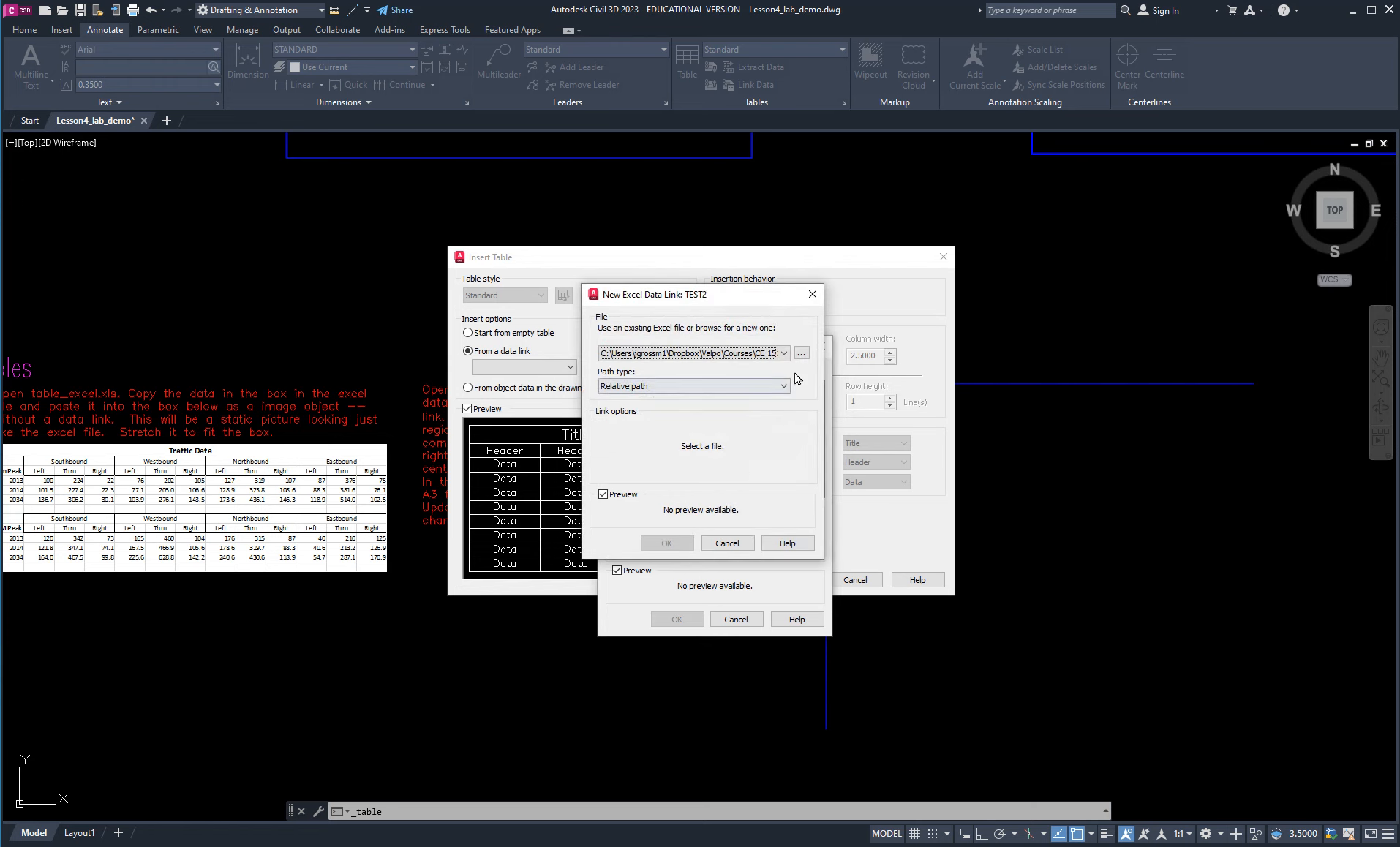
click(801, 353)
click(615, 368)
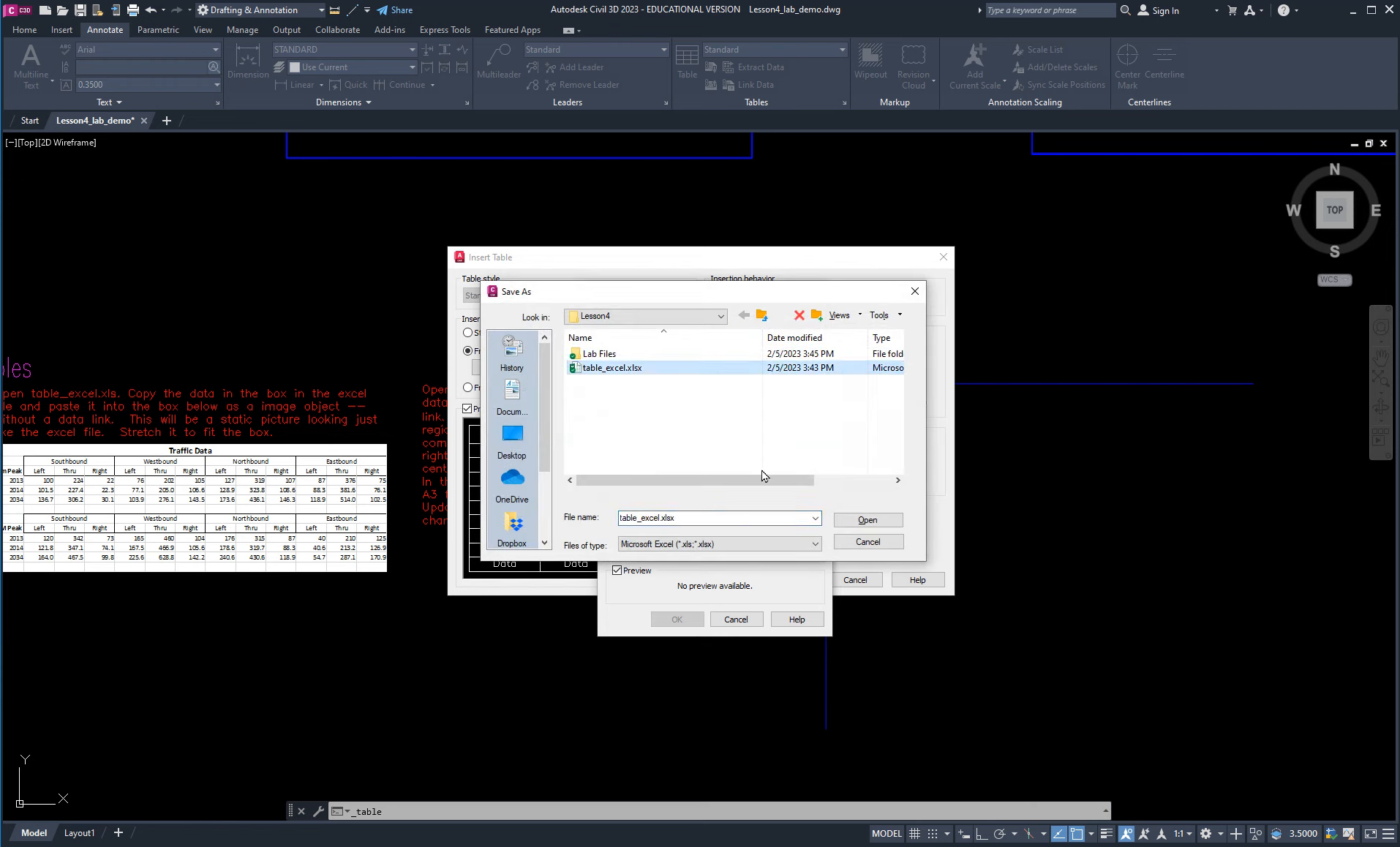
click(867, 520)
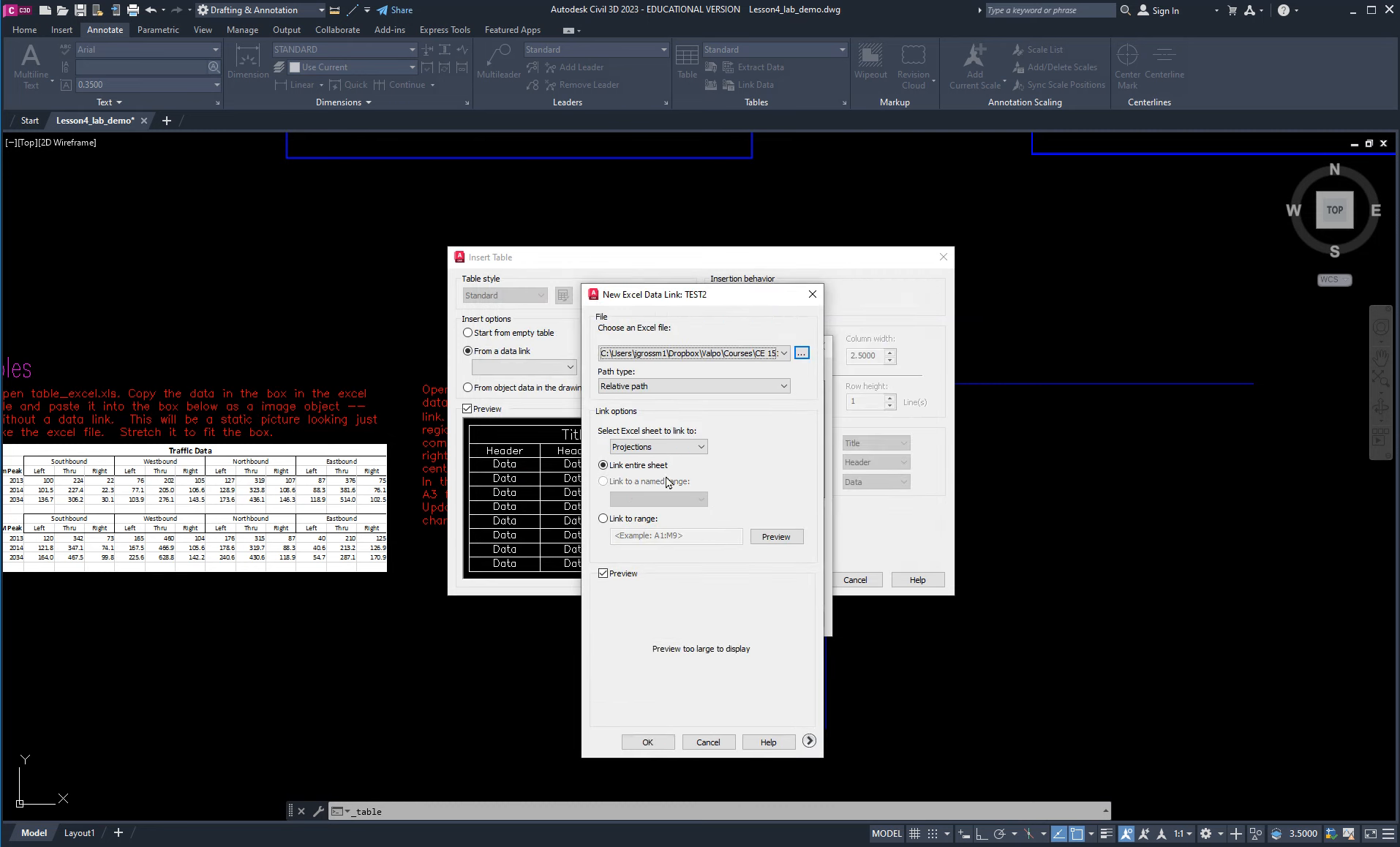
click(604, 519)
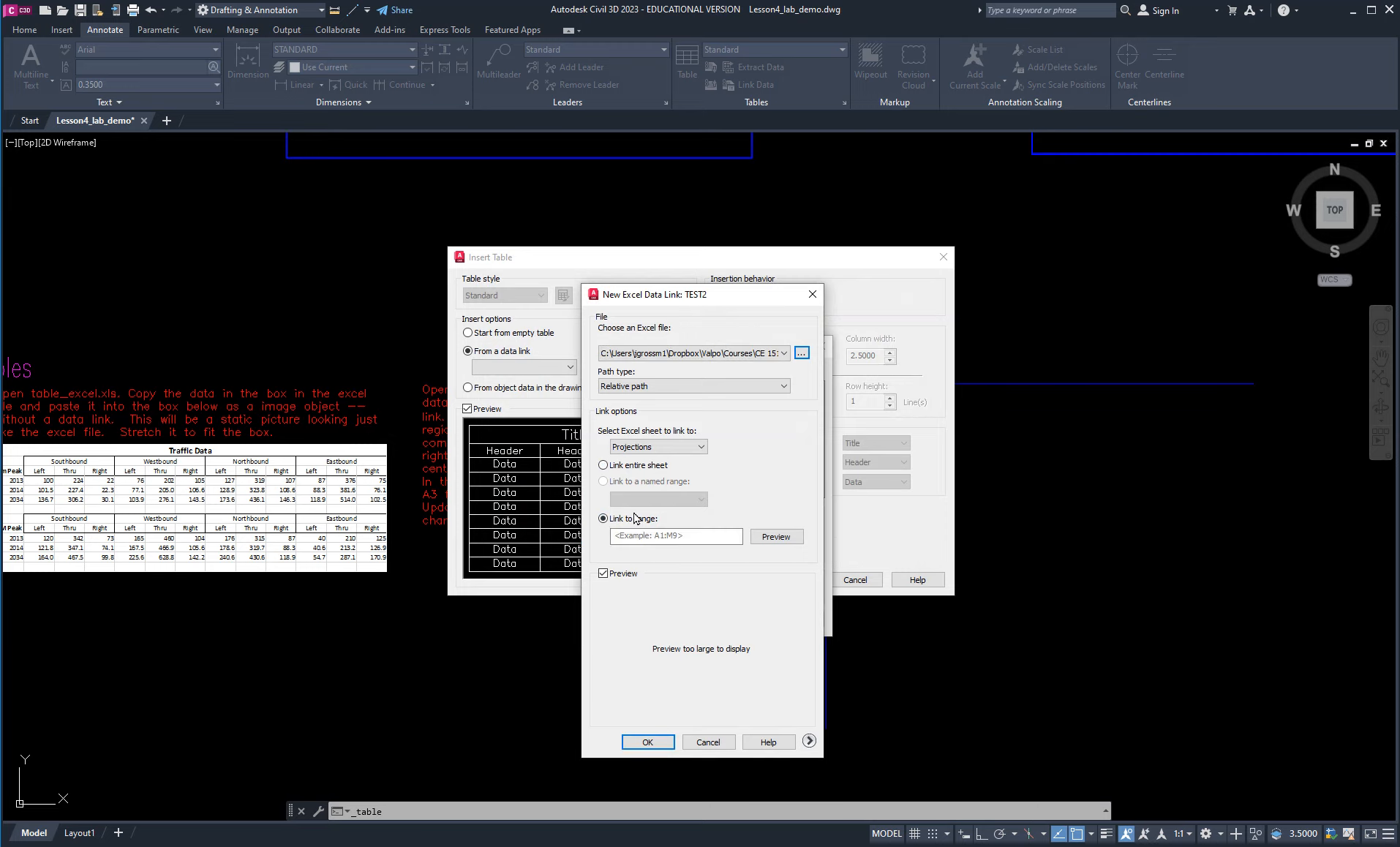
click(688, 538)
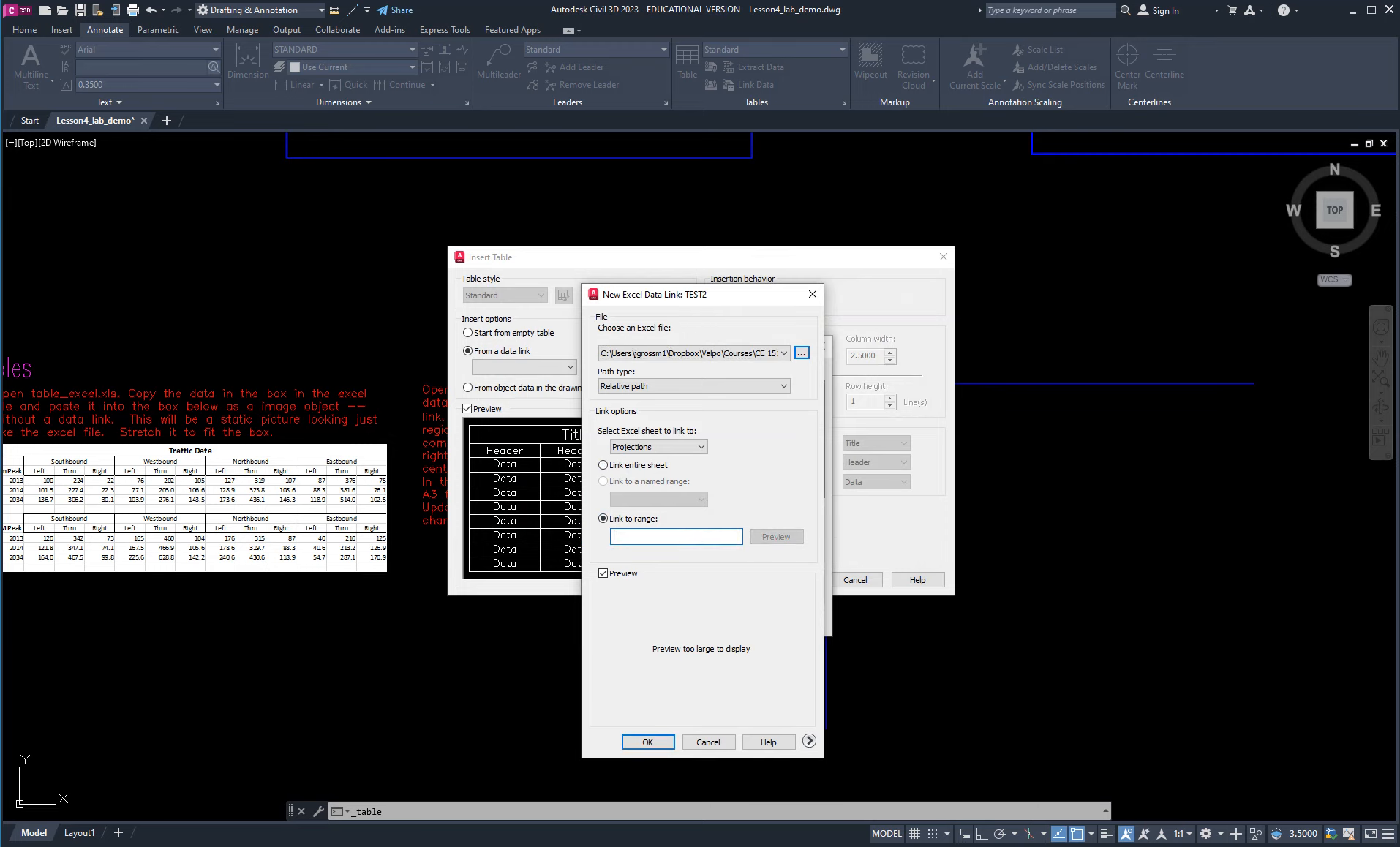
Switch to table_excel.xlsx in Excel, check the first and last cell references of the boxed Traffic Data, and move the window away again.
drag(1398, 139, 564, 114)
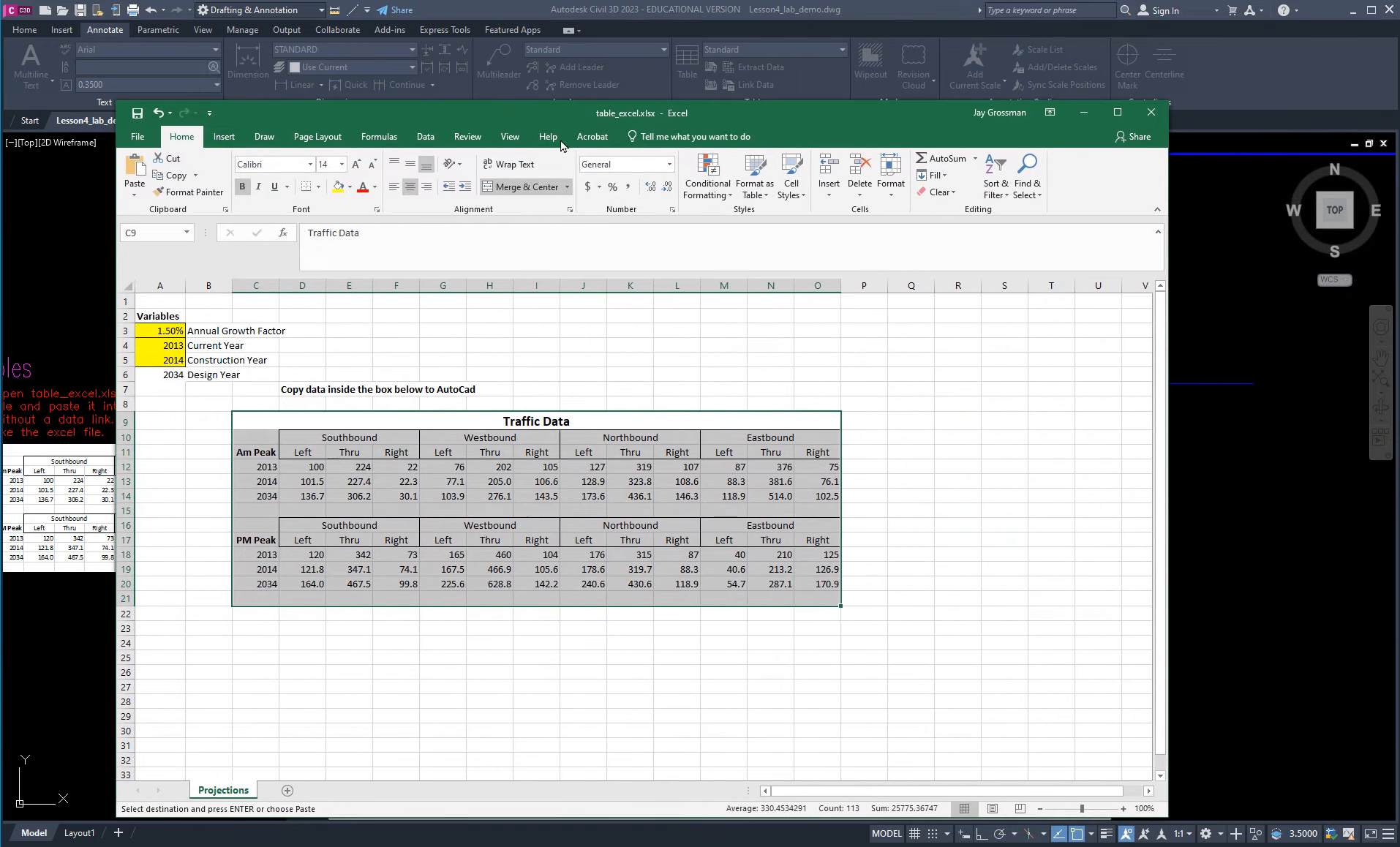
click(253, 423)
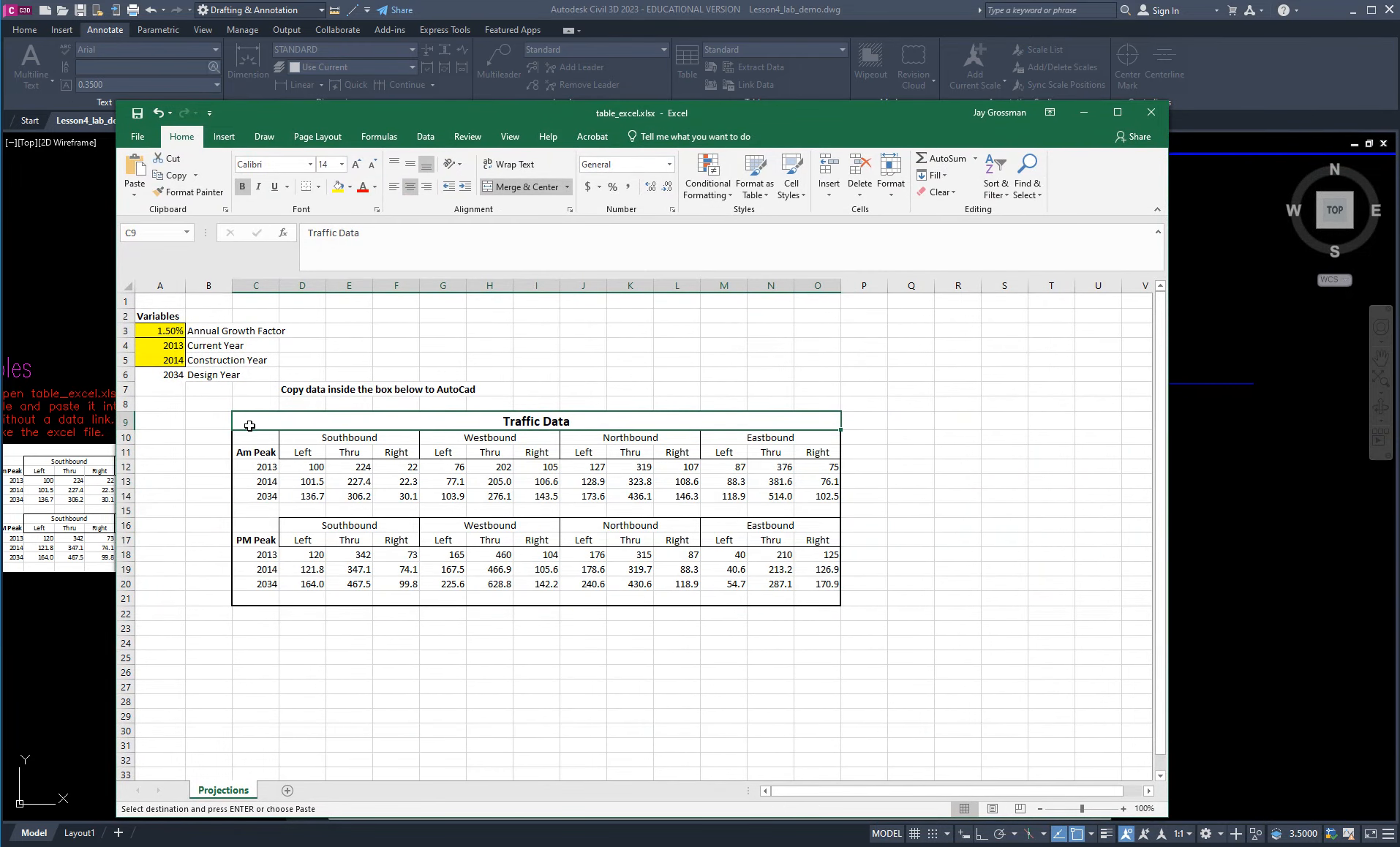
click(815, 600)
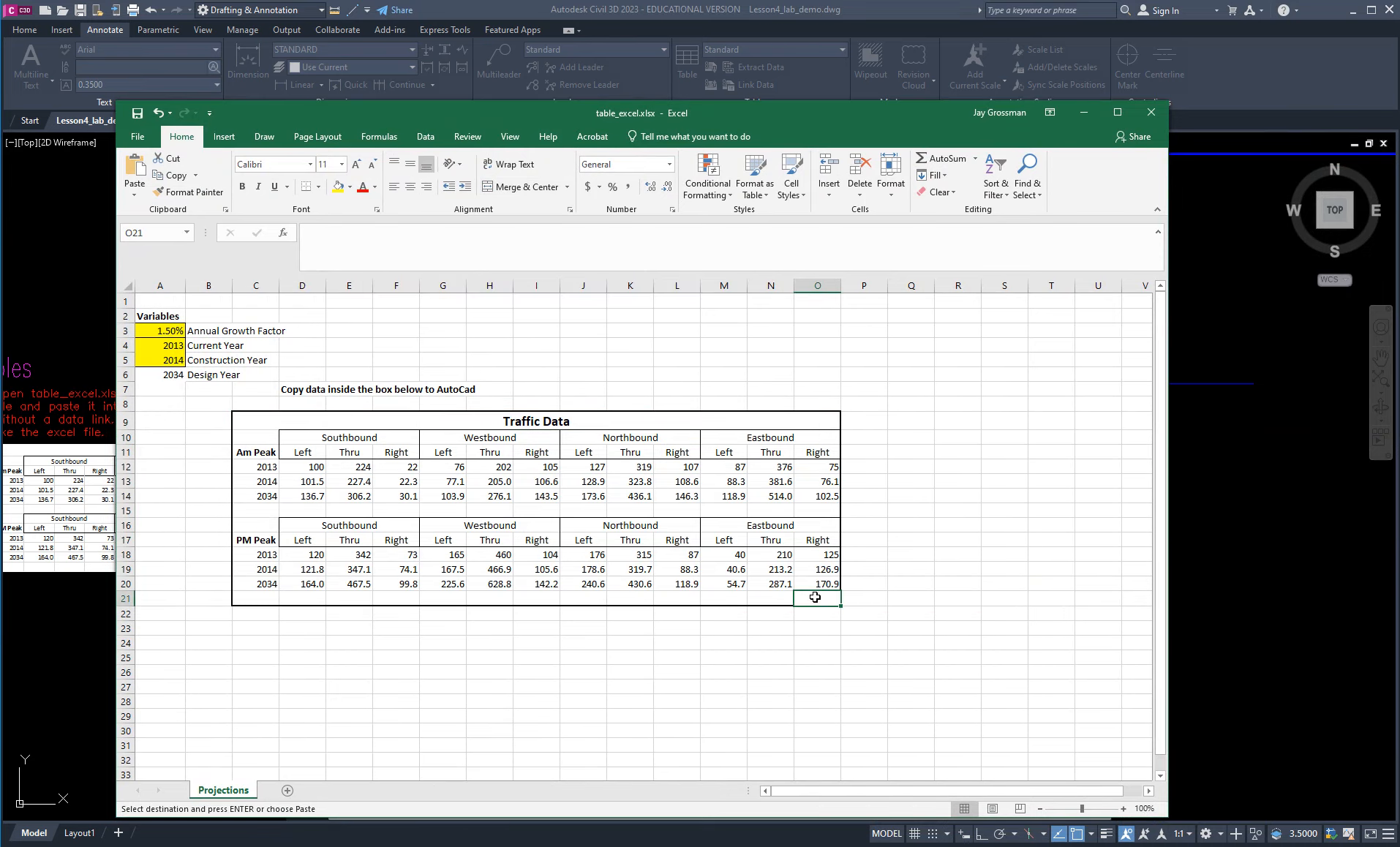
click(246, 421)
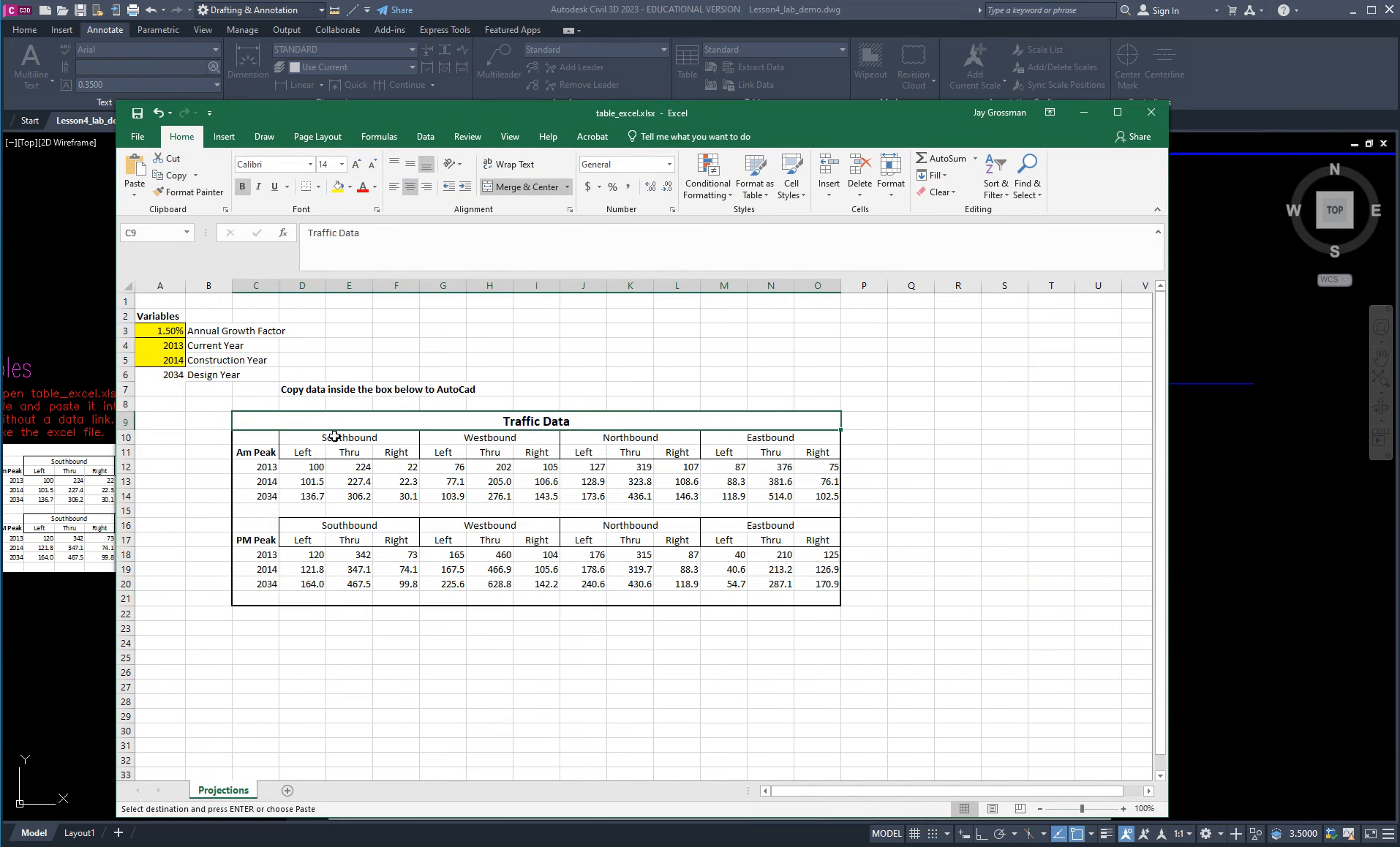
click(814, 599)
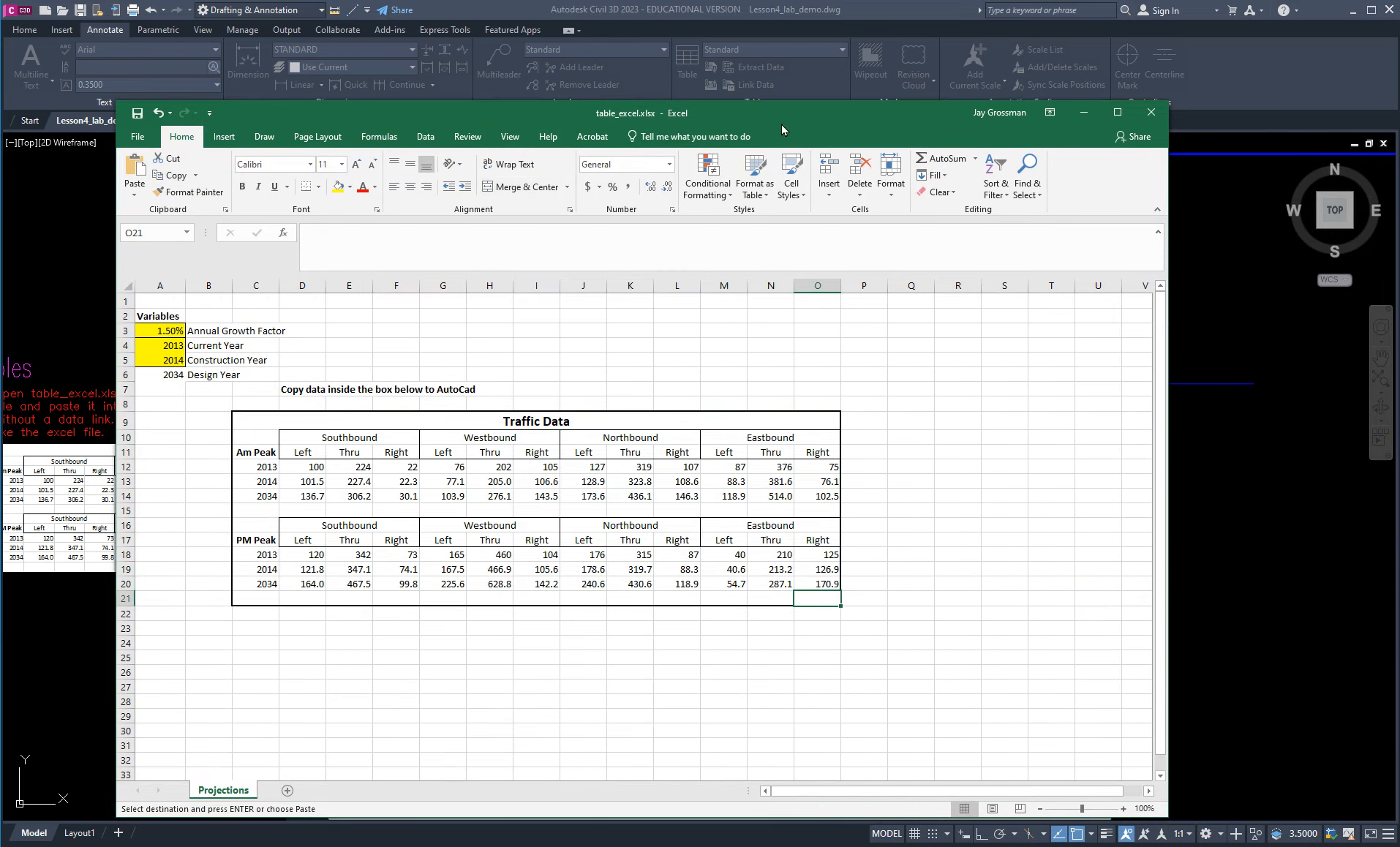
drag(781, 124, 1399, 106)
Set the TEST2 link's range to C9:O21, preview it, and use this link as the table's data source.
click(697, 541)
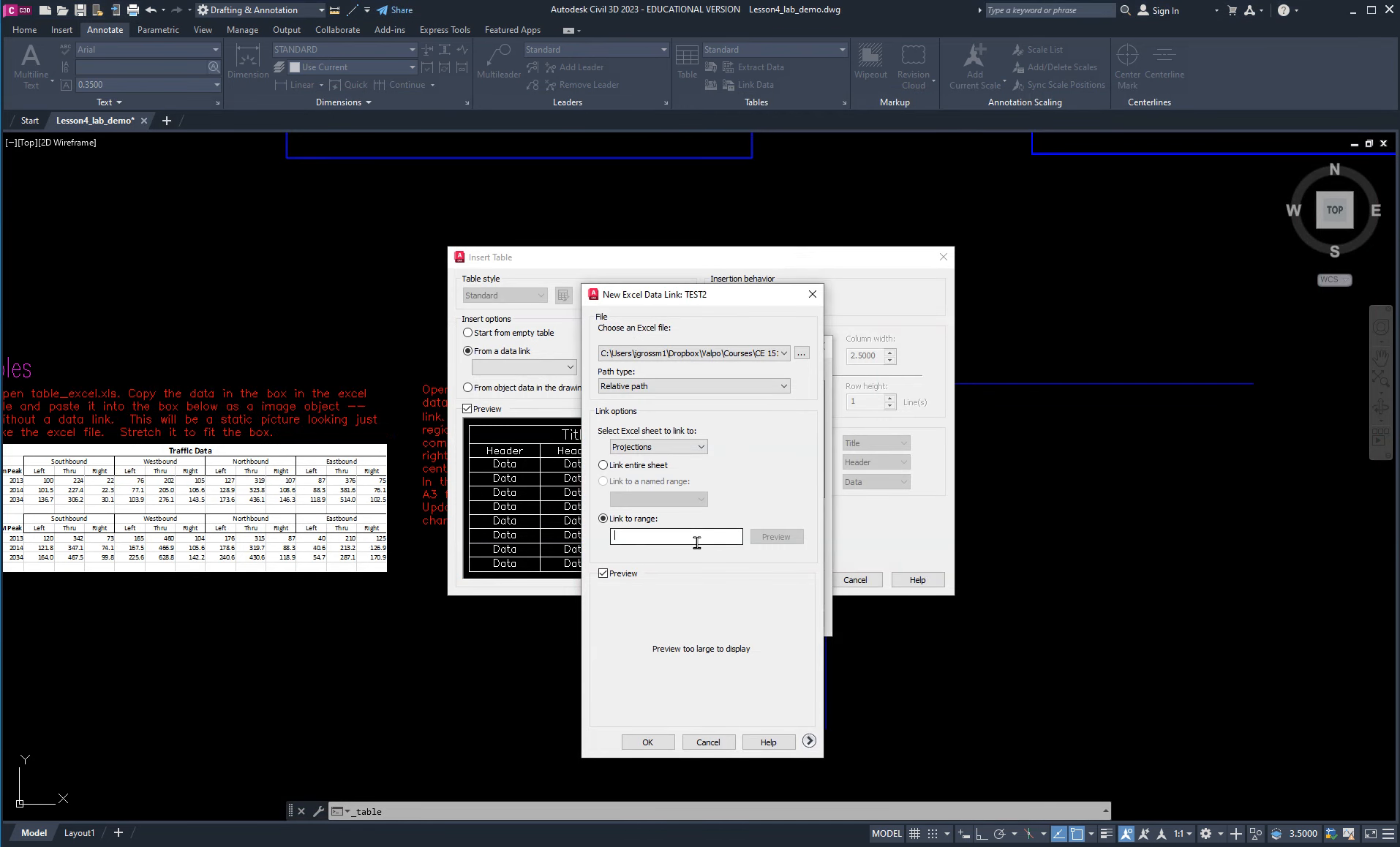
text(C9:O21)
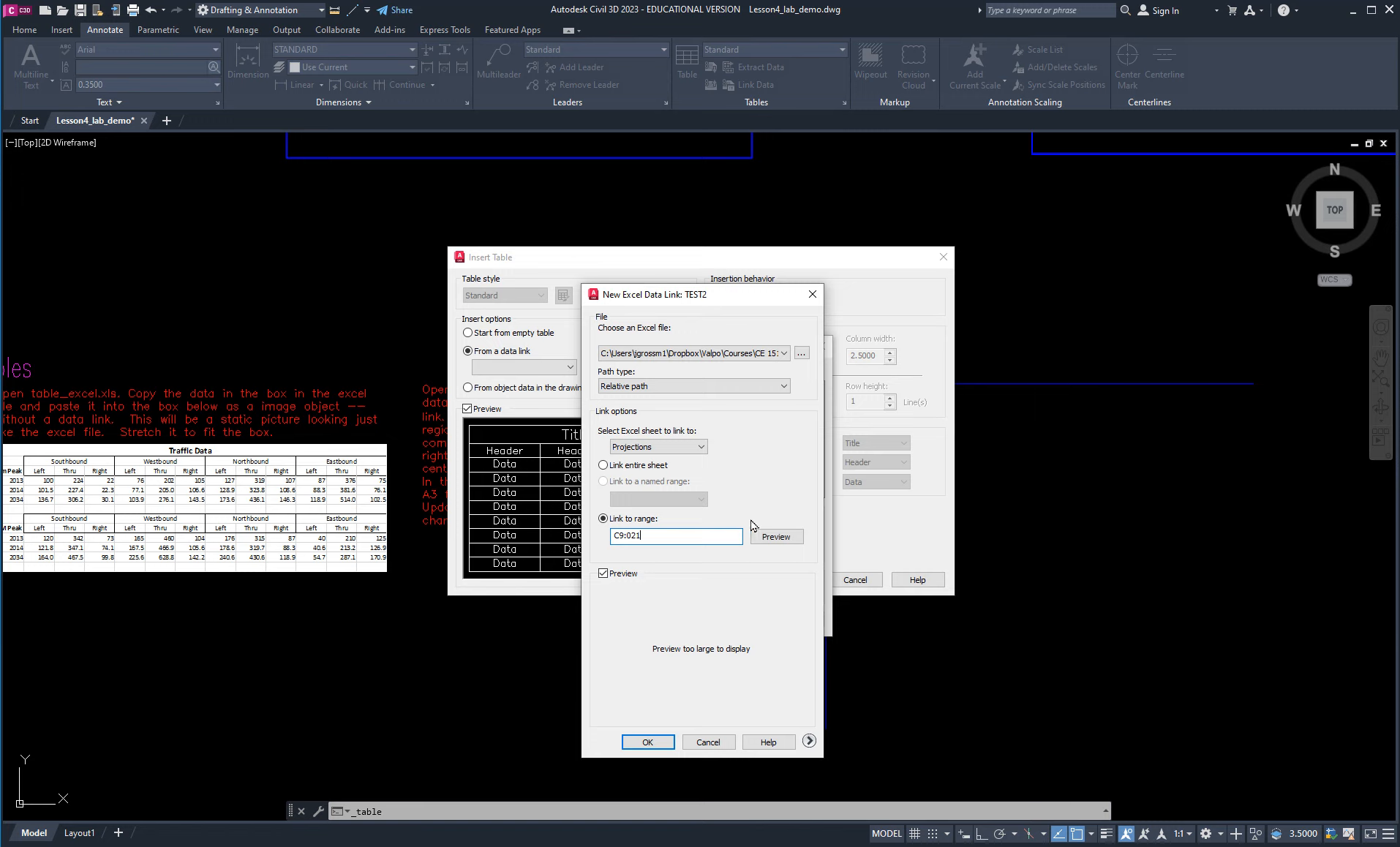
click(780, 537)
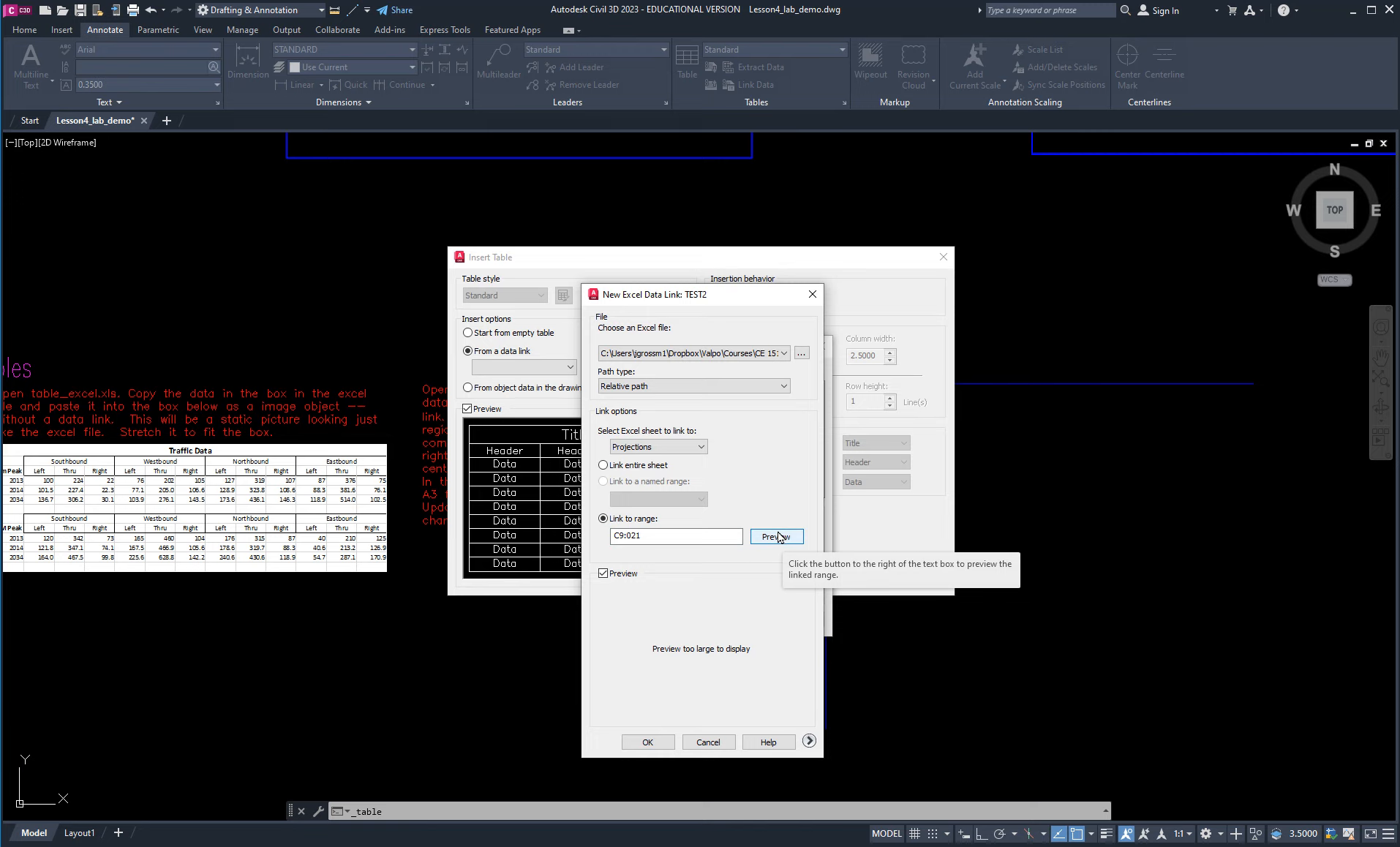
click(780, 537)
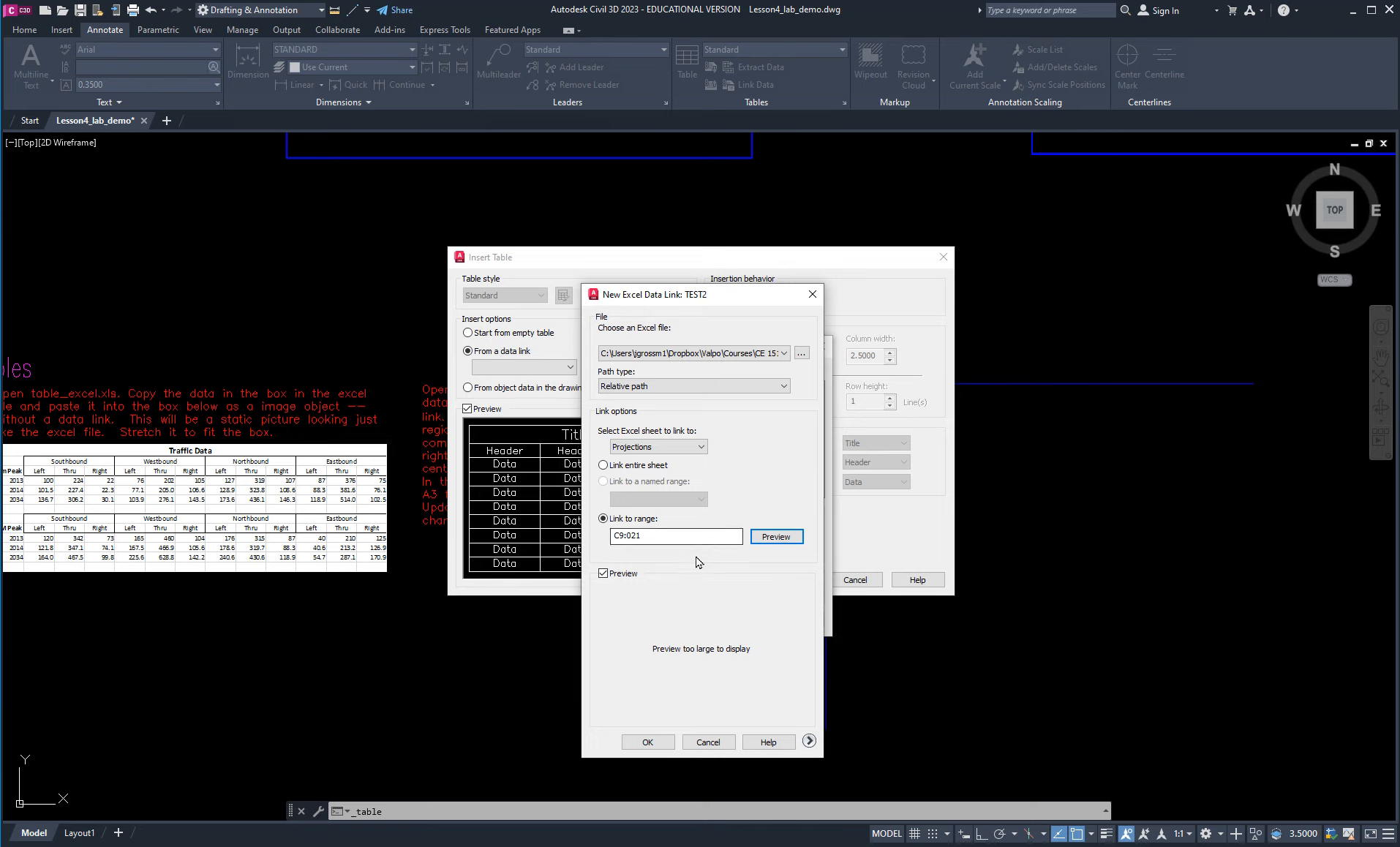
click(648, 742)
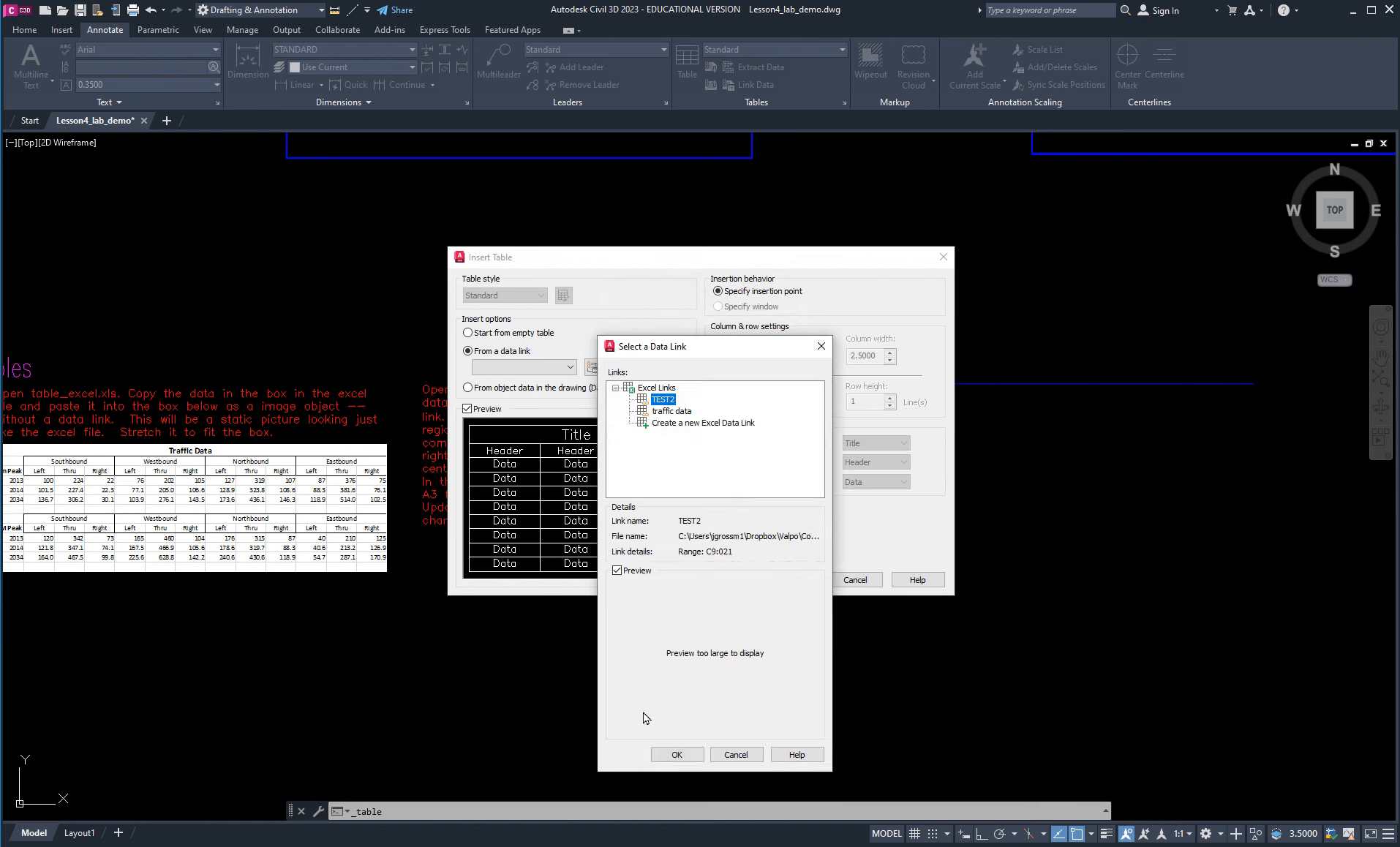
click(675, 755)
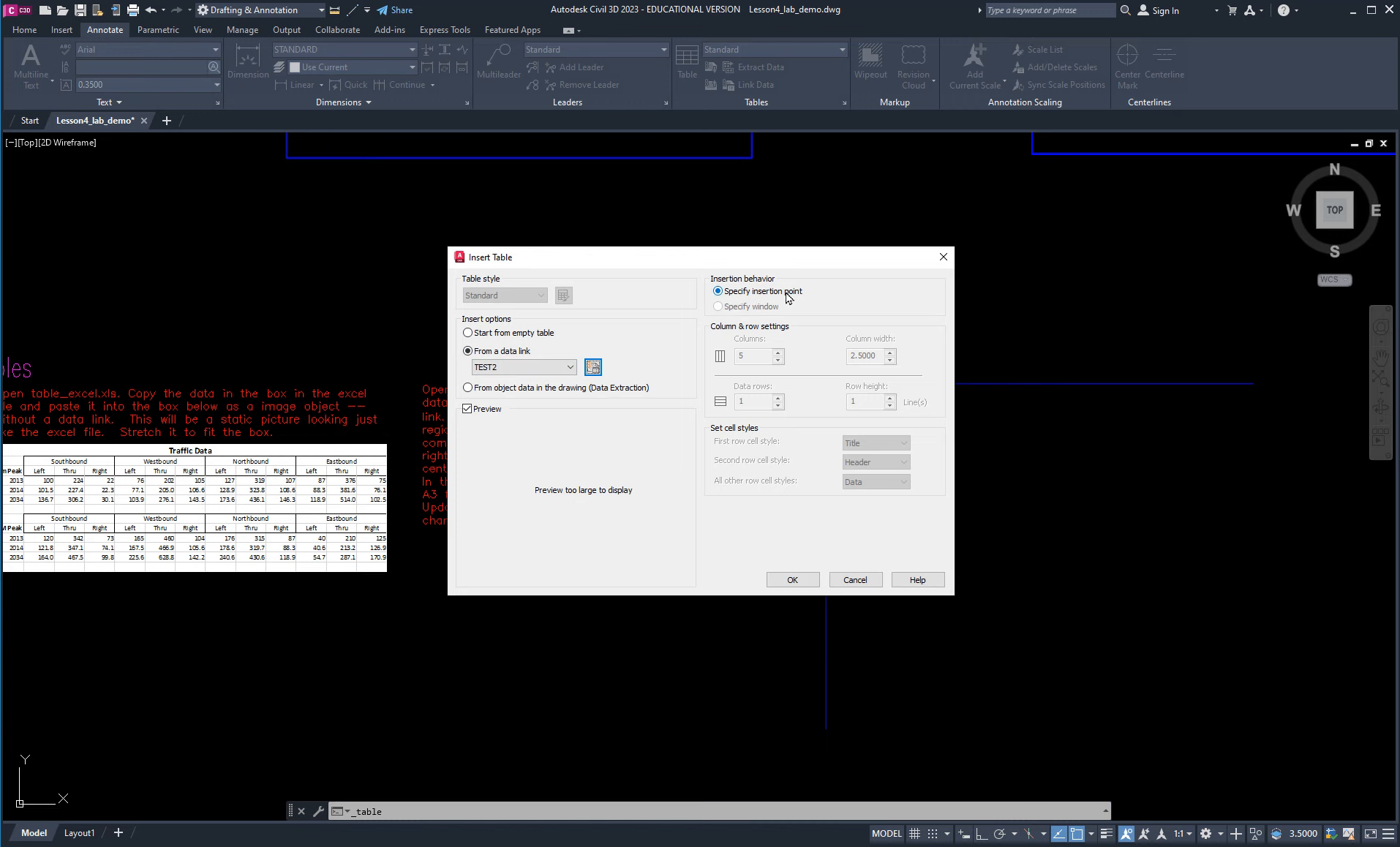
Try to insert the table linked to TEST2 inside the blue frame beside the linked-table instructions.
click(805, 580)
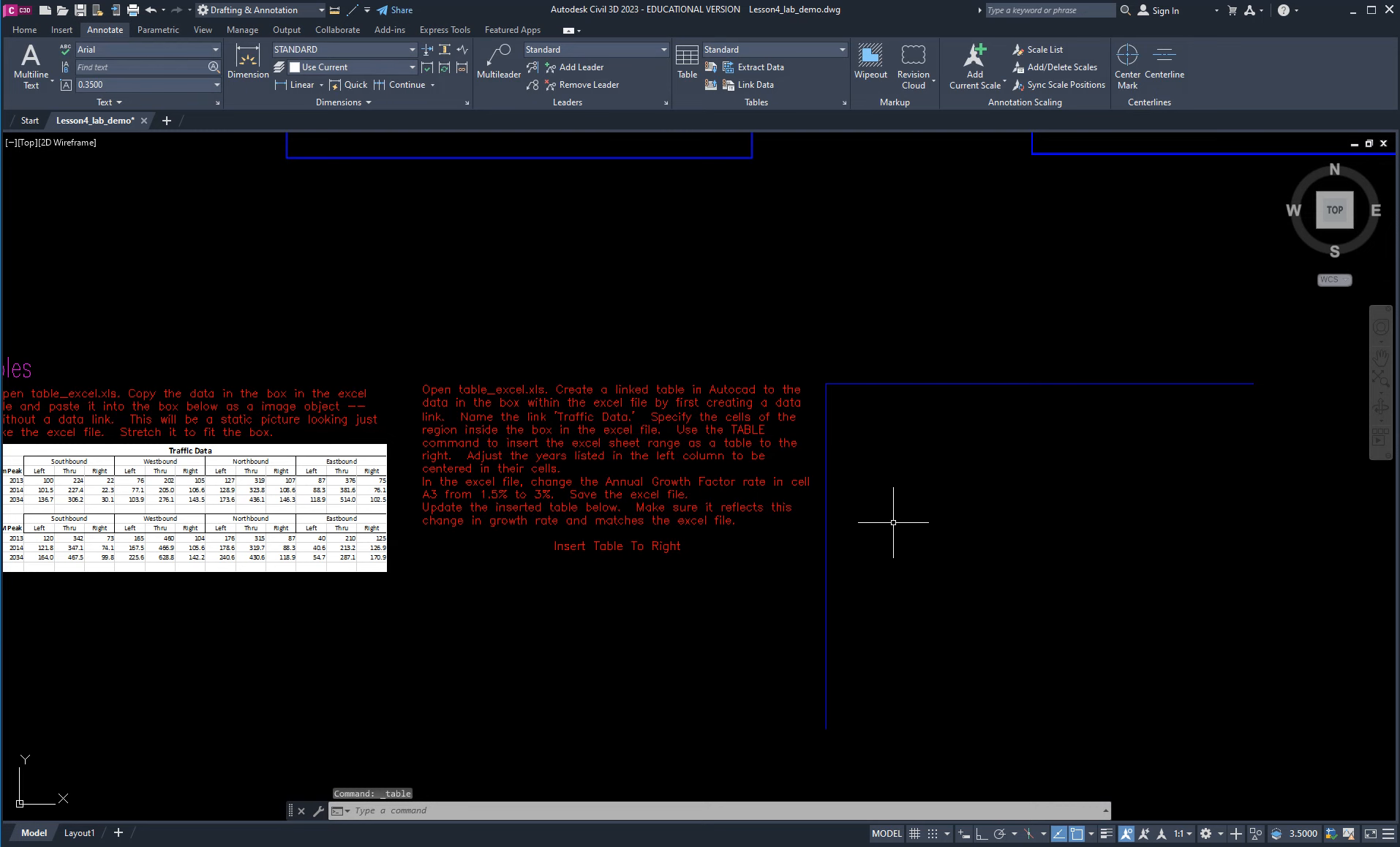
scroll(839, 411, down, 2)
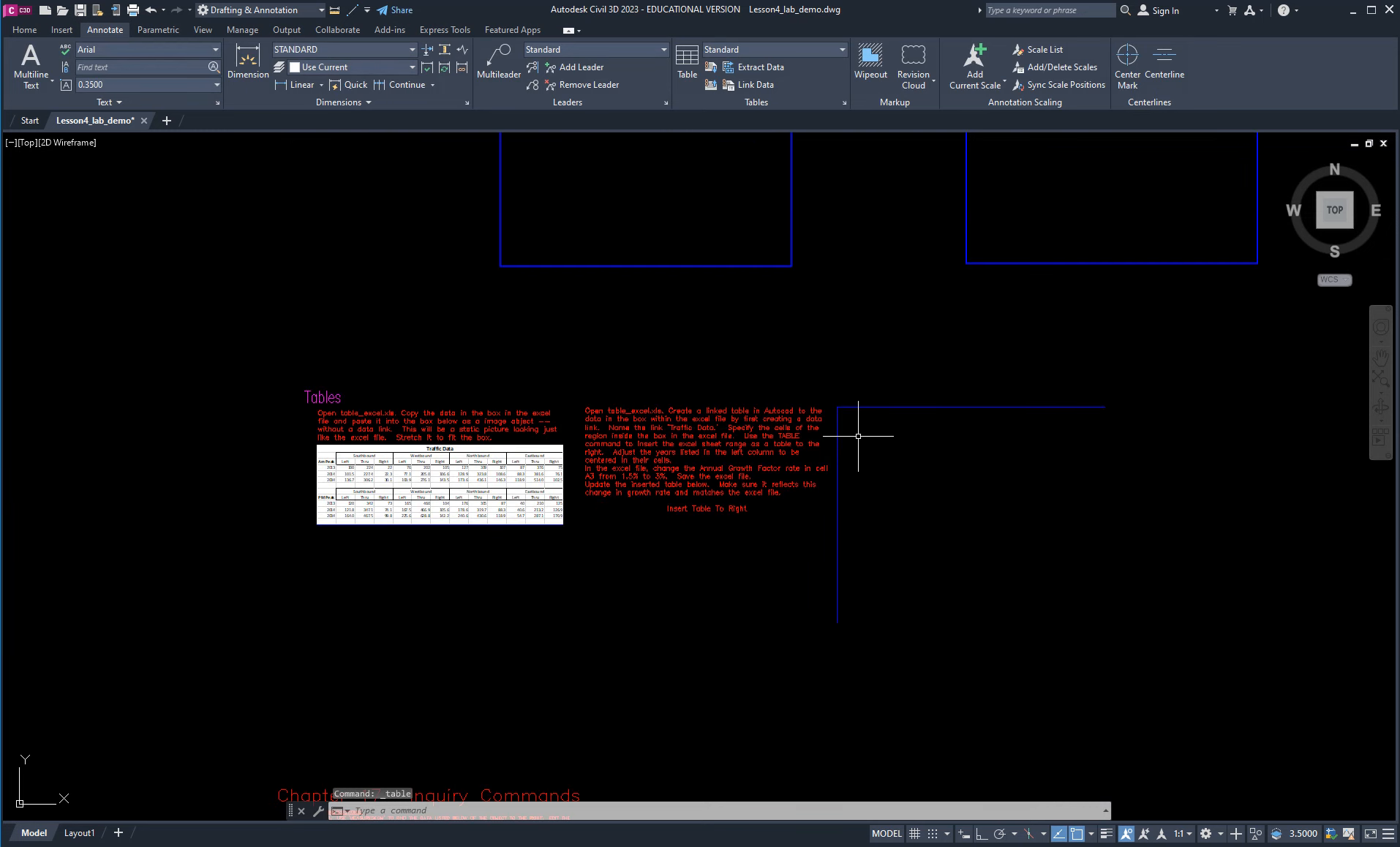
click(847, 425)
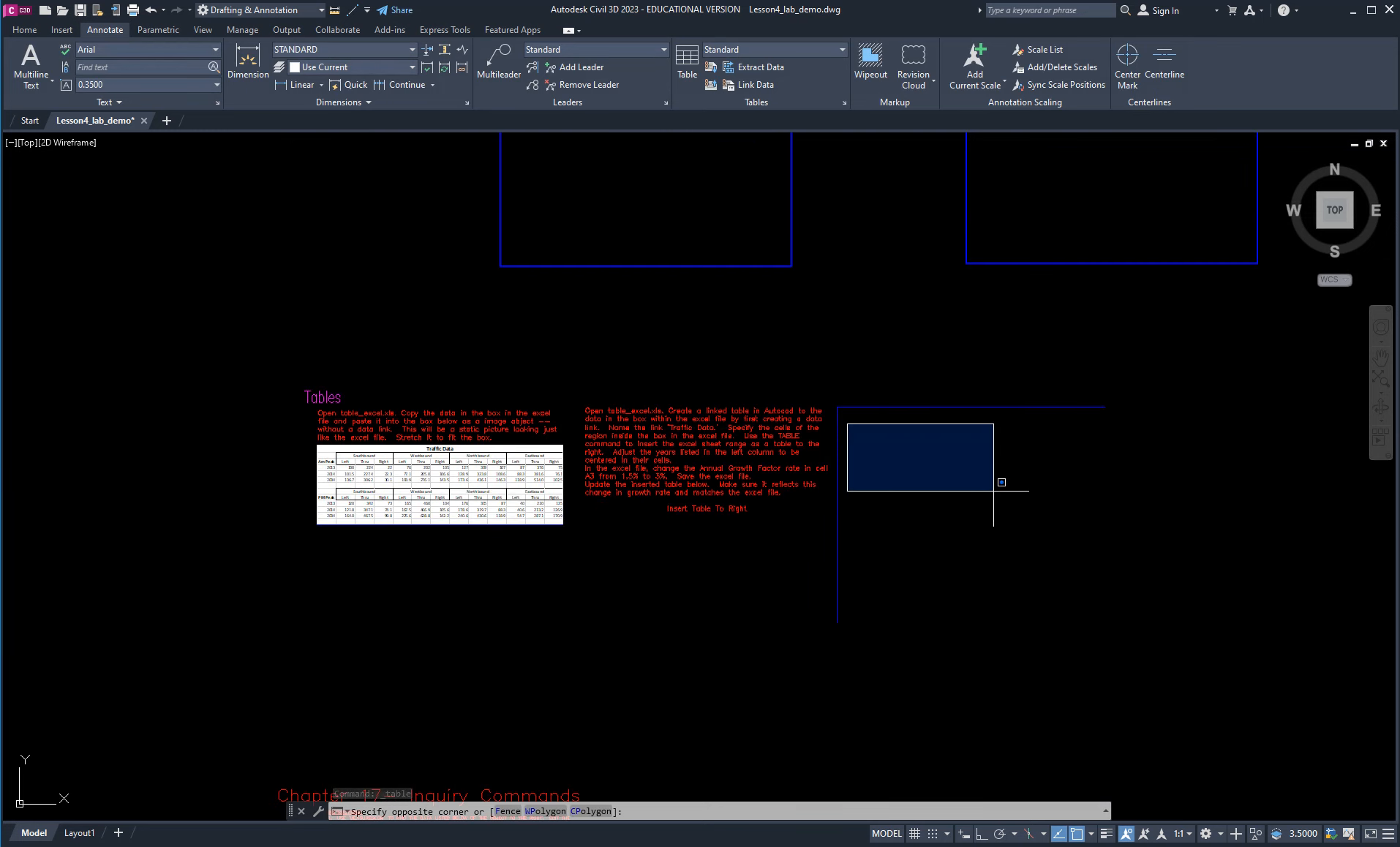
key(Escape)
key(Escape)
scroll(920, 514, down, 5)
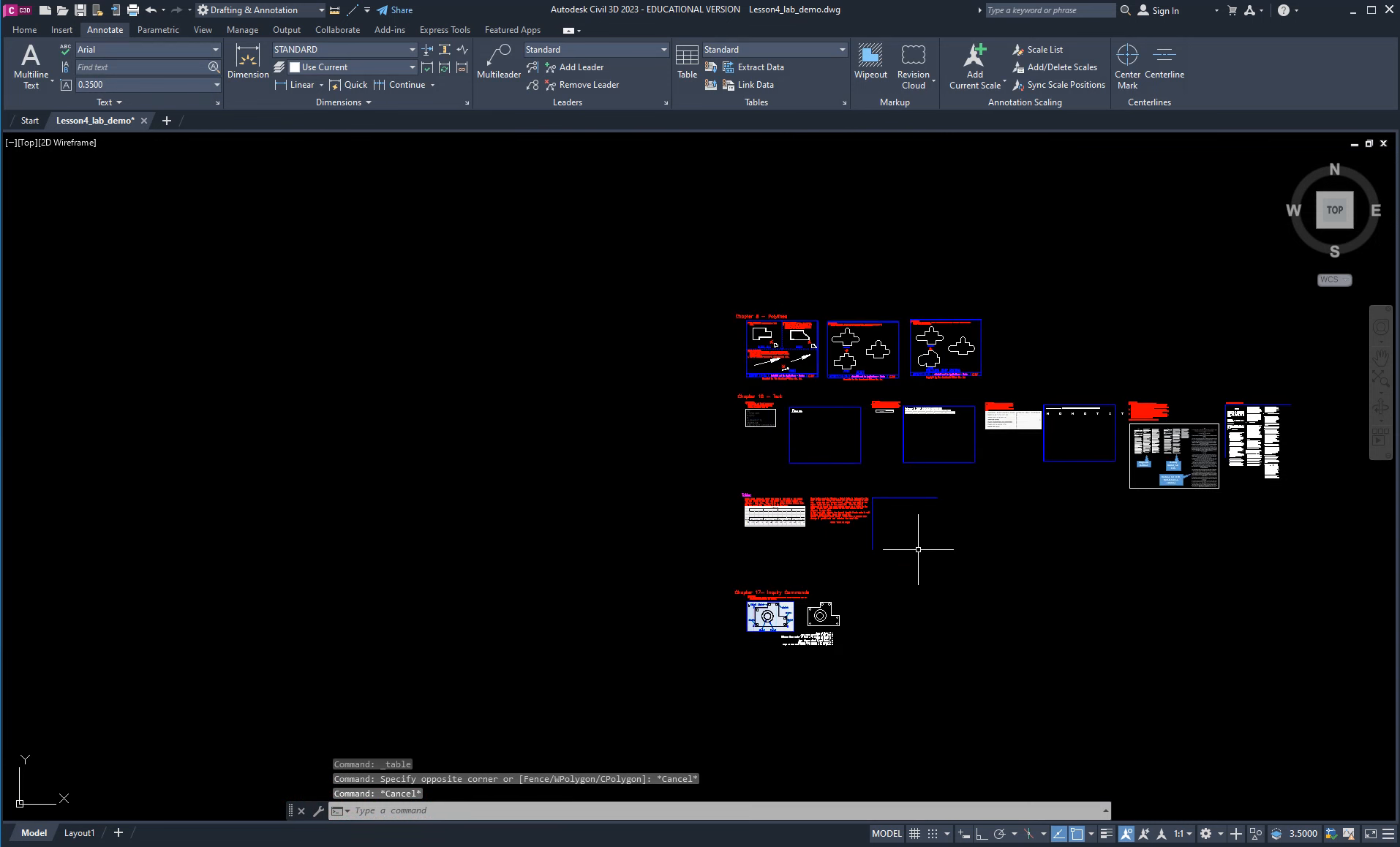
scroll(918, 549, up, 5)
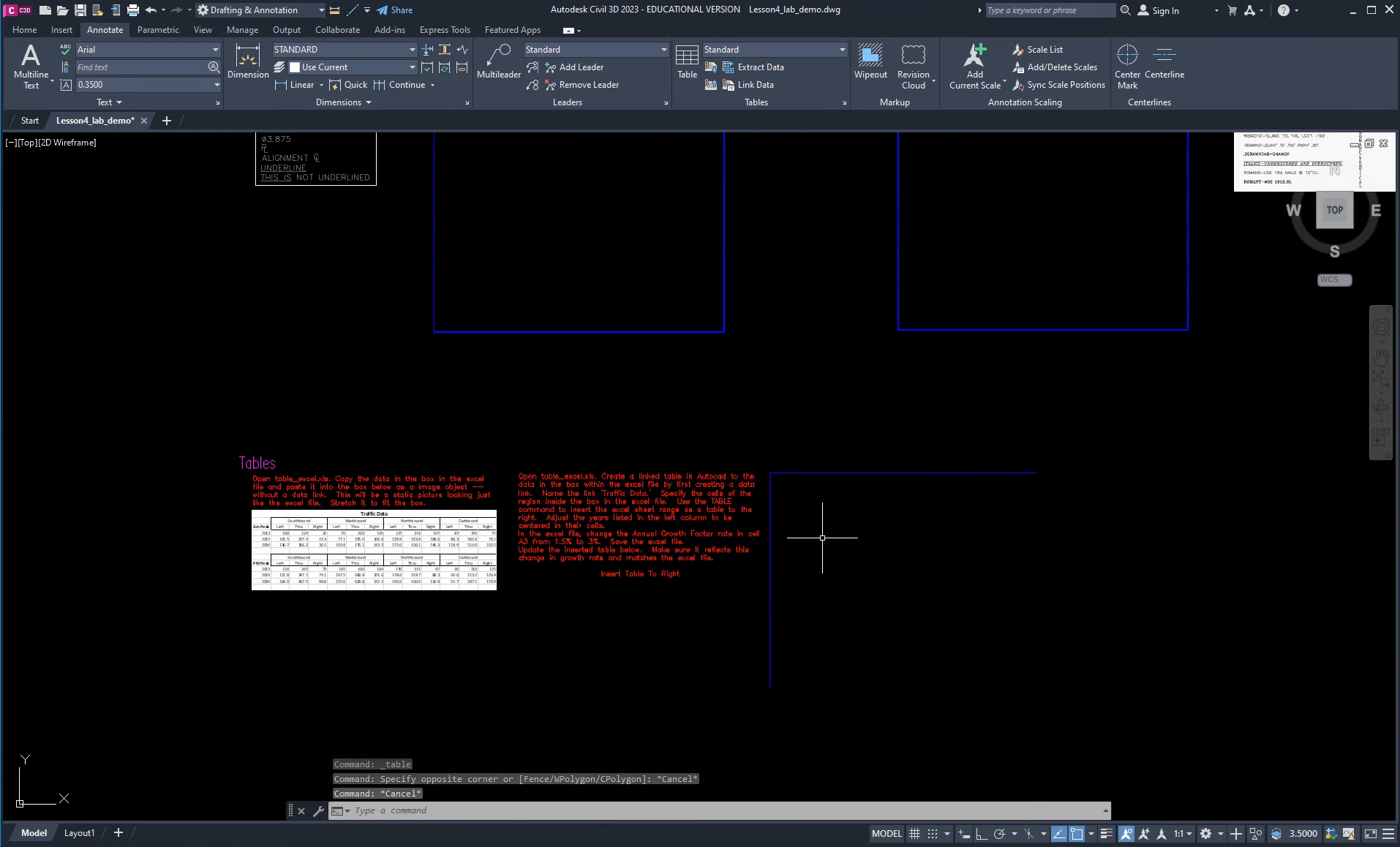
Insert a table from the existing traffic data link at the upper-left corner of the blue frame.
click(26, 31)
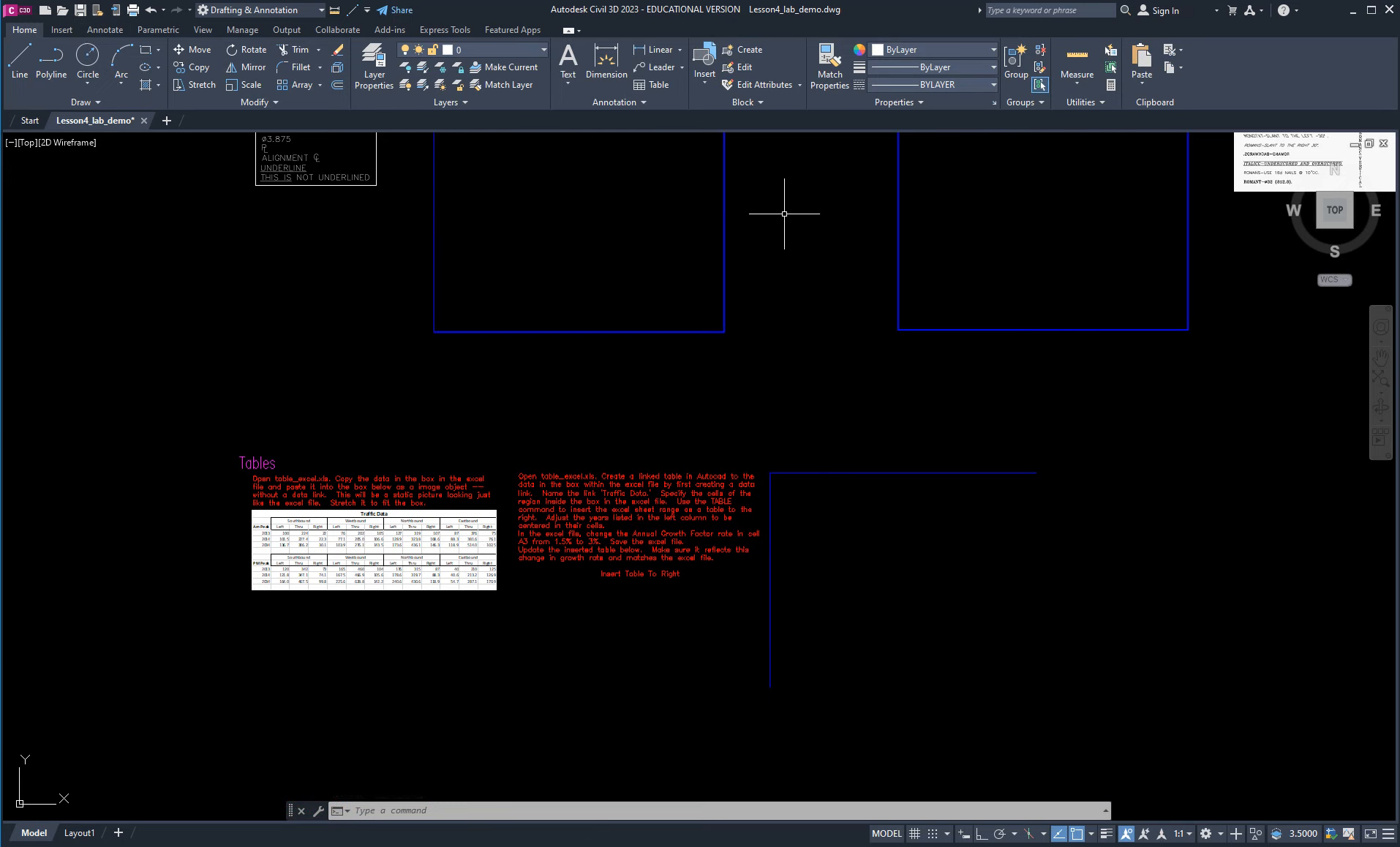
click(653, 84)
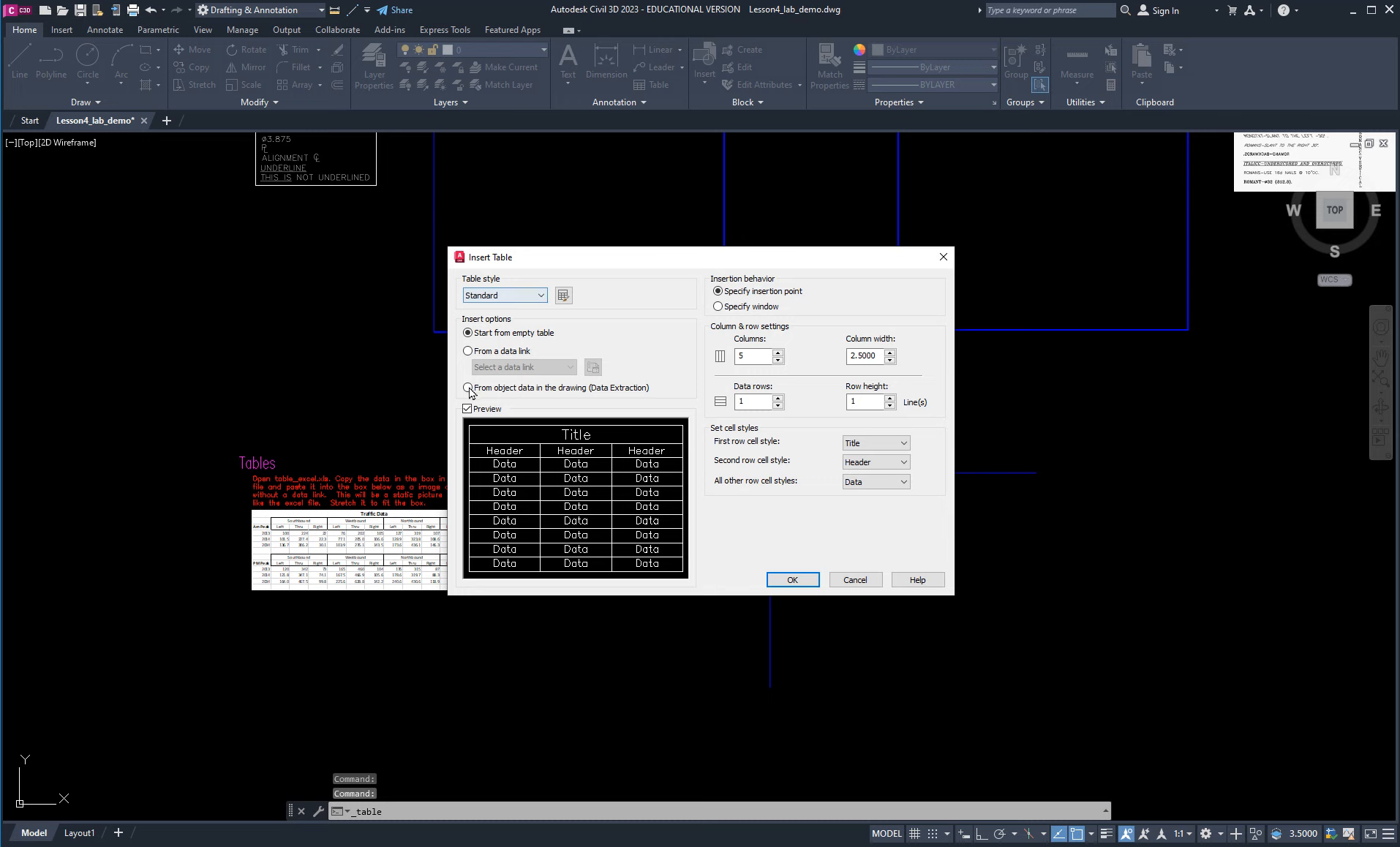
click(467, 352)
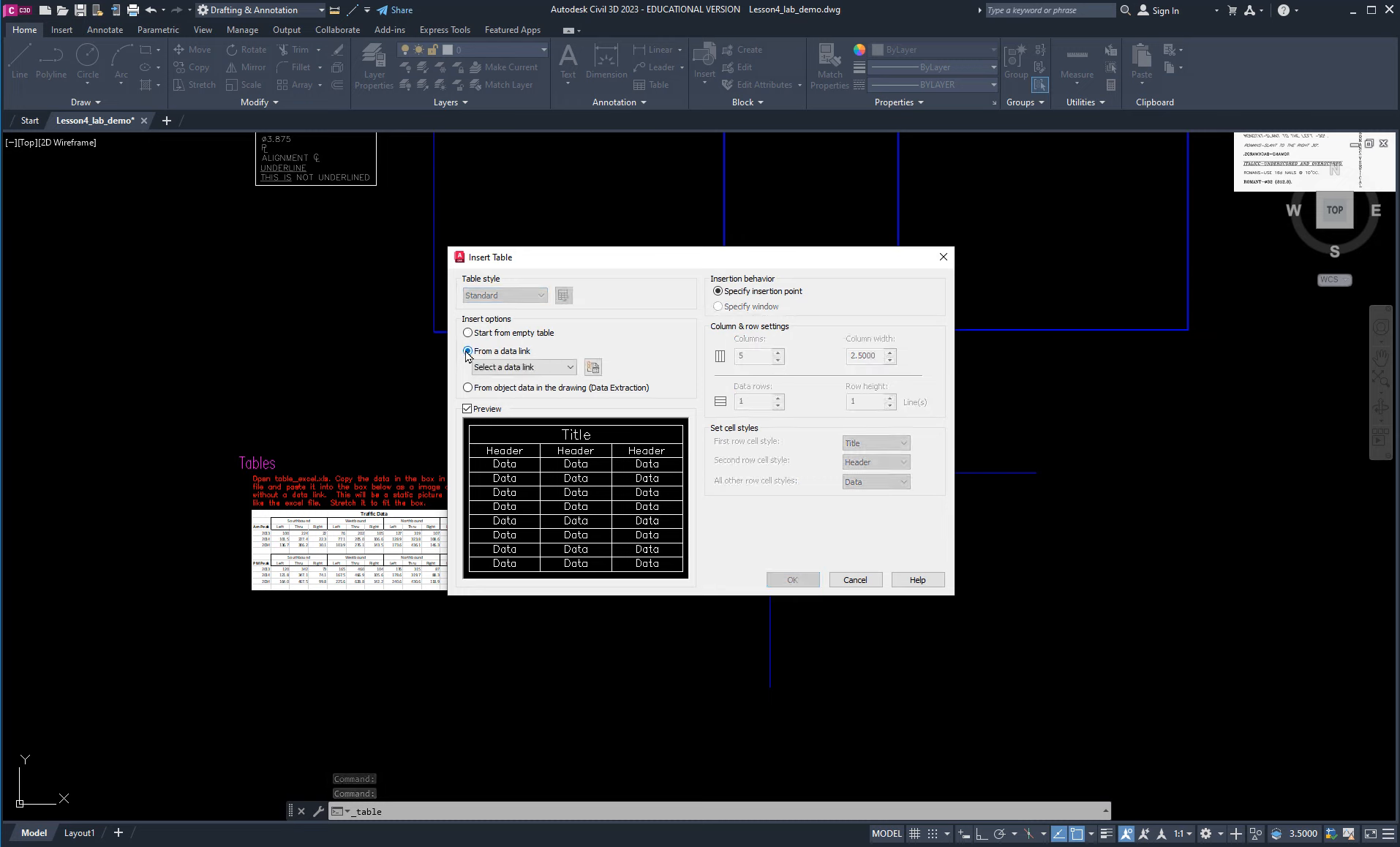
click(570, 367)
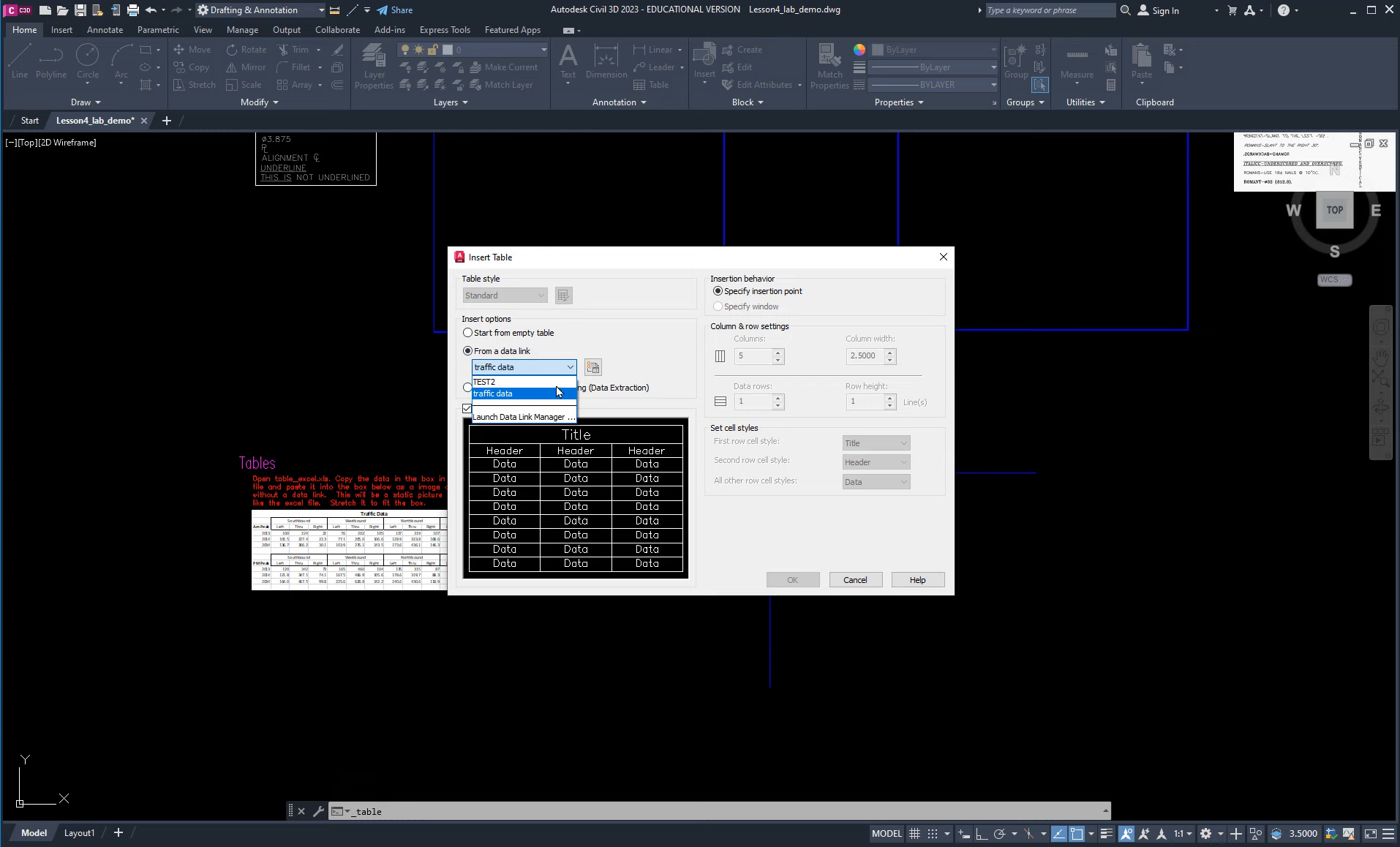
click(557, 393)
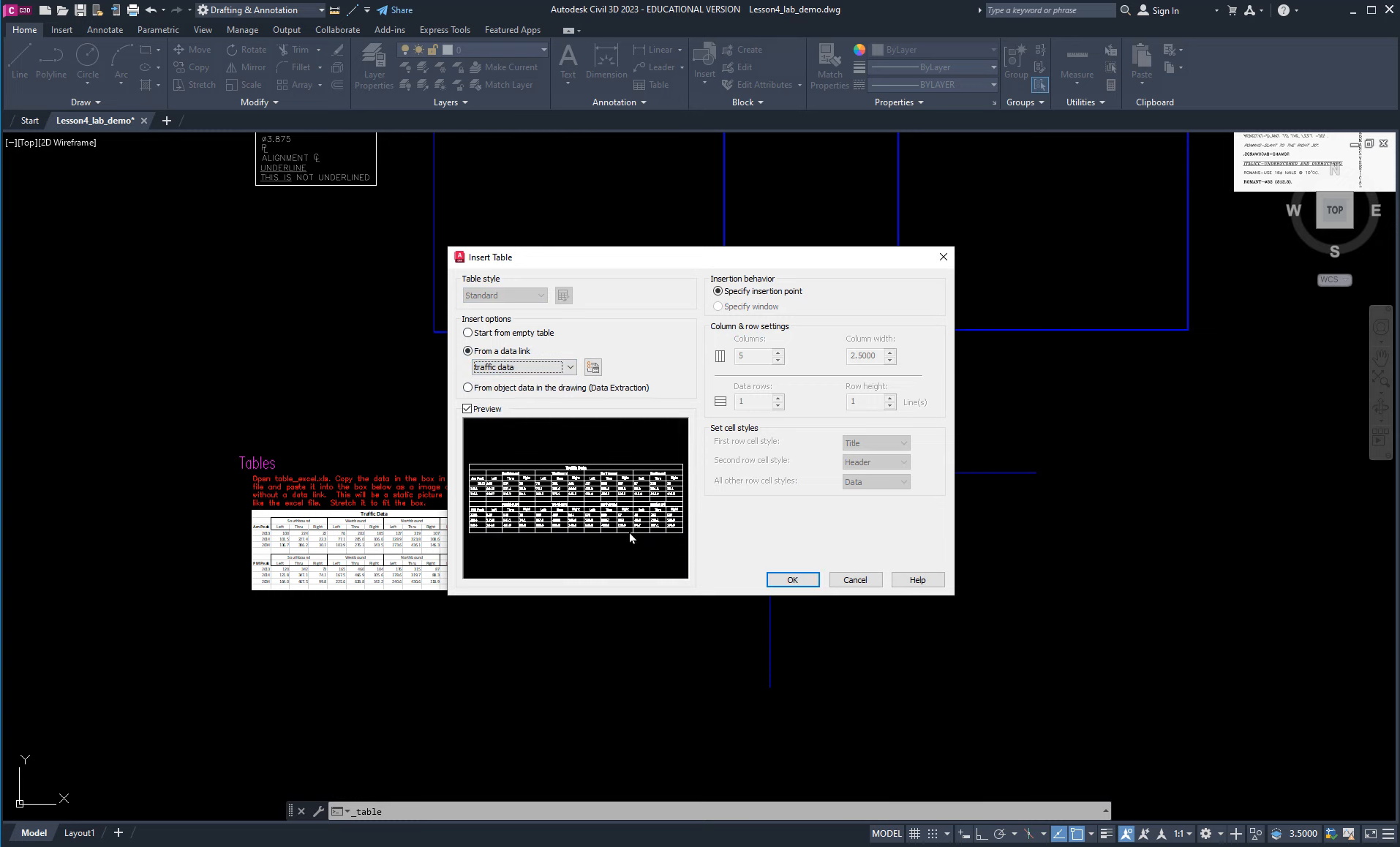
click(793, 580)
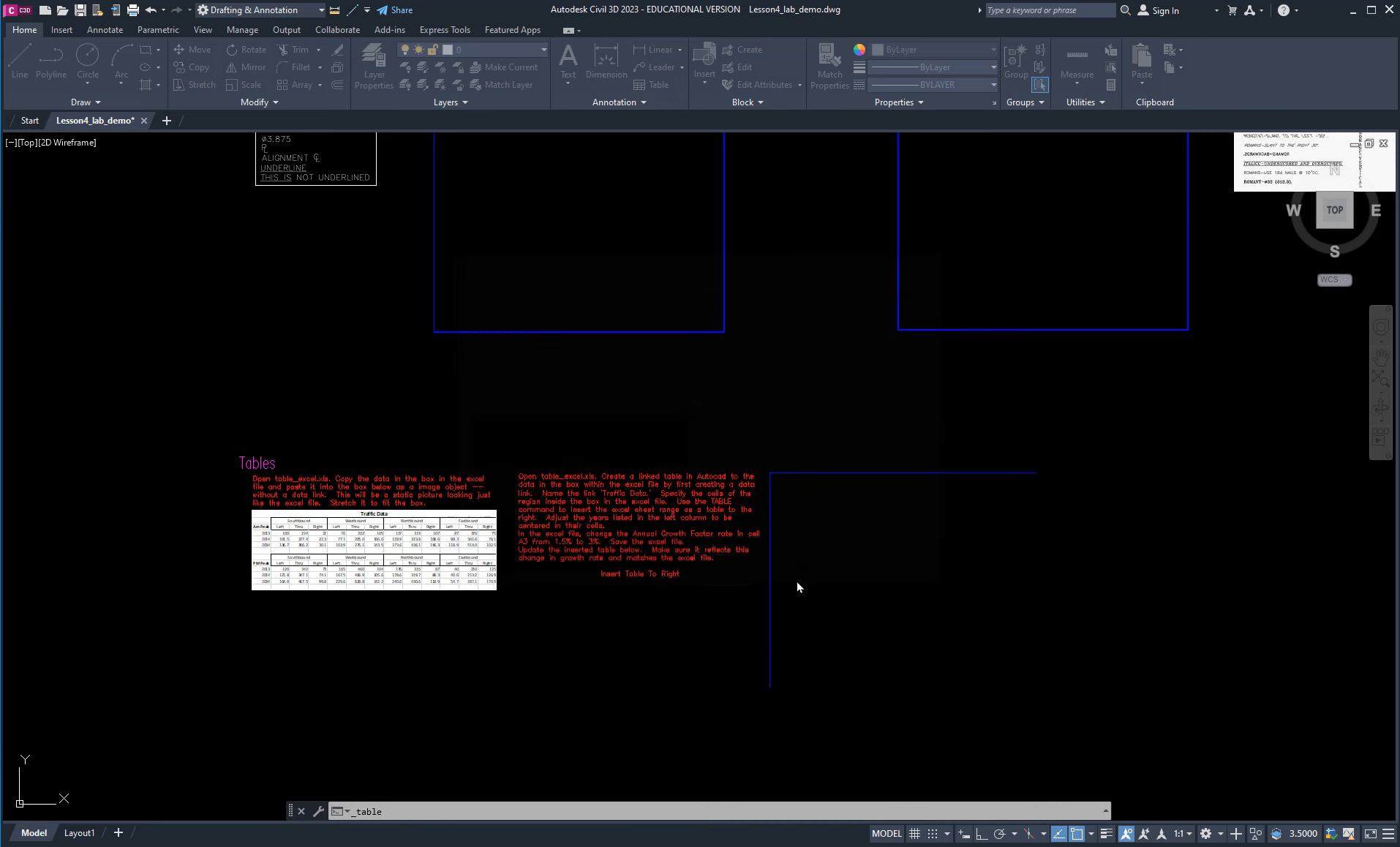
click(769, 472)
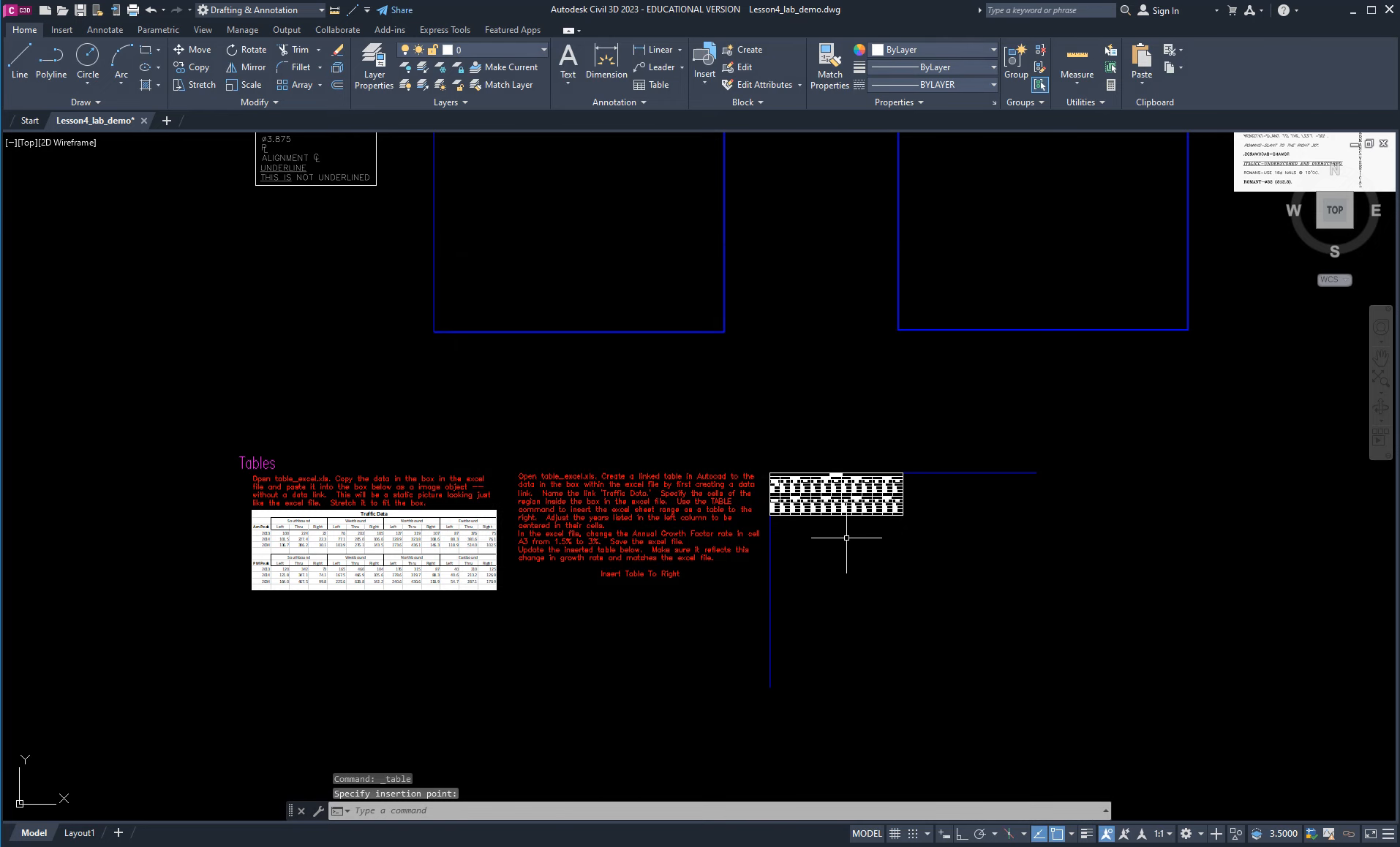
Enlarge the Traffic Data table uniformly from its lower-right corner to about one and a half times its size.
scroll(846, 537, up, 5)
scroll(838, 578, down, 2)
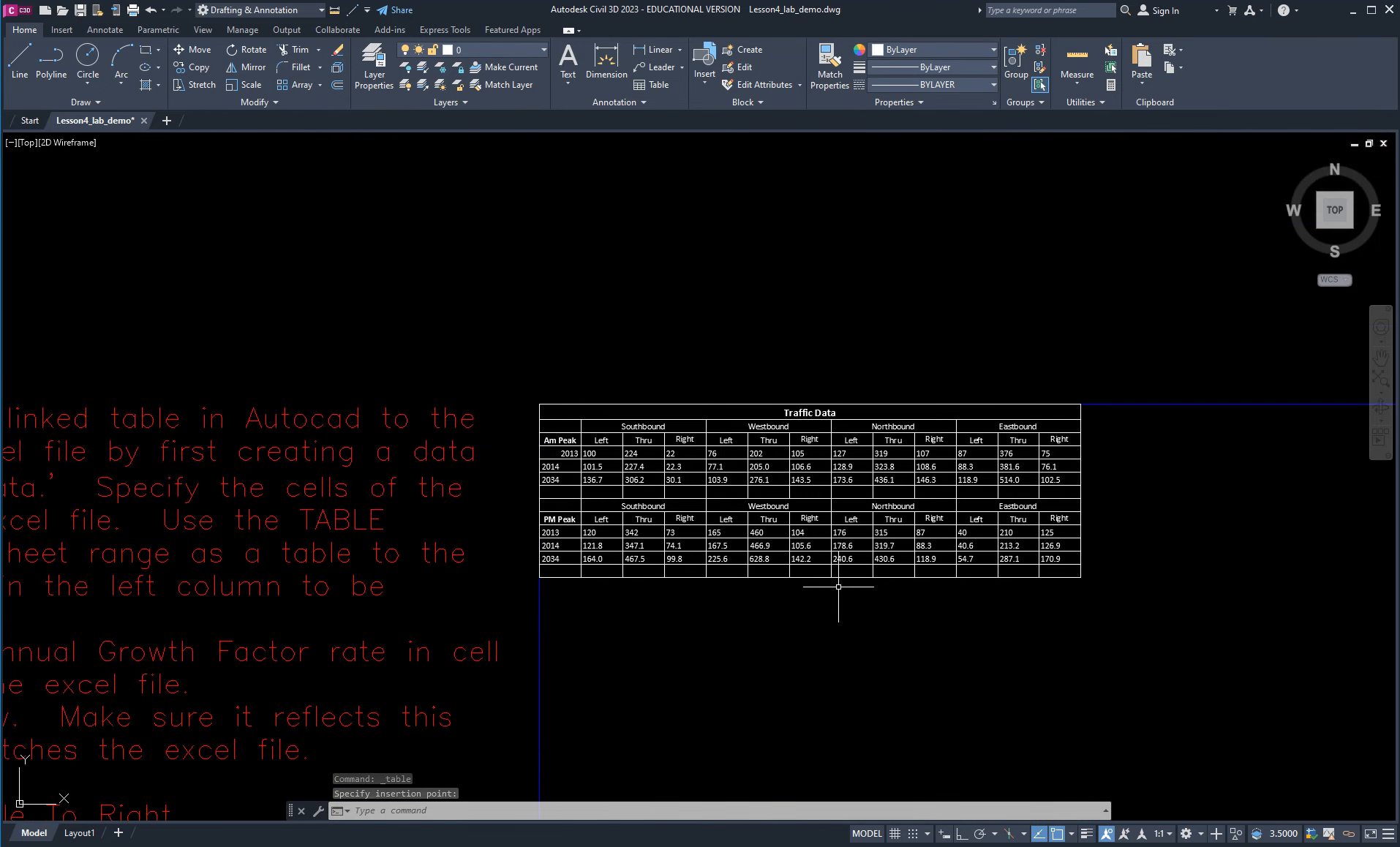
click(839, 578)
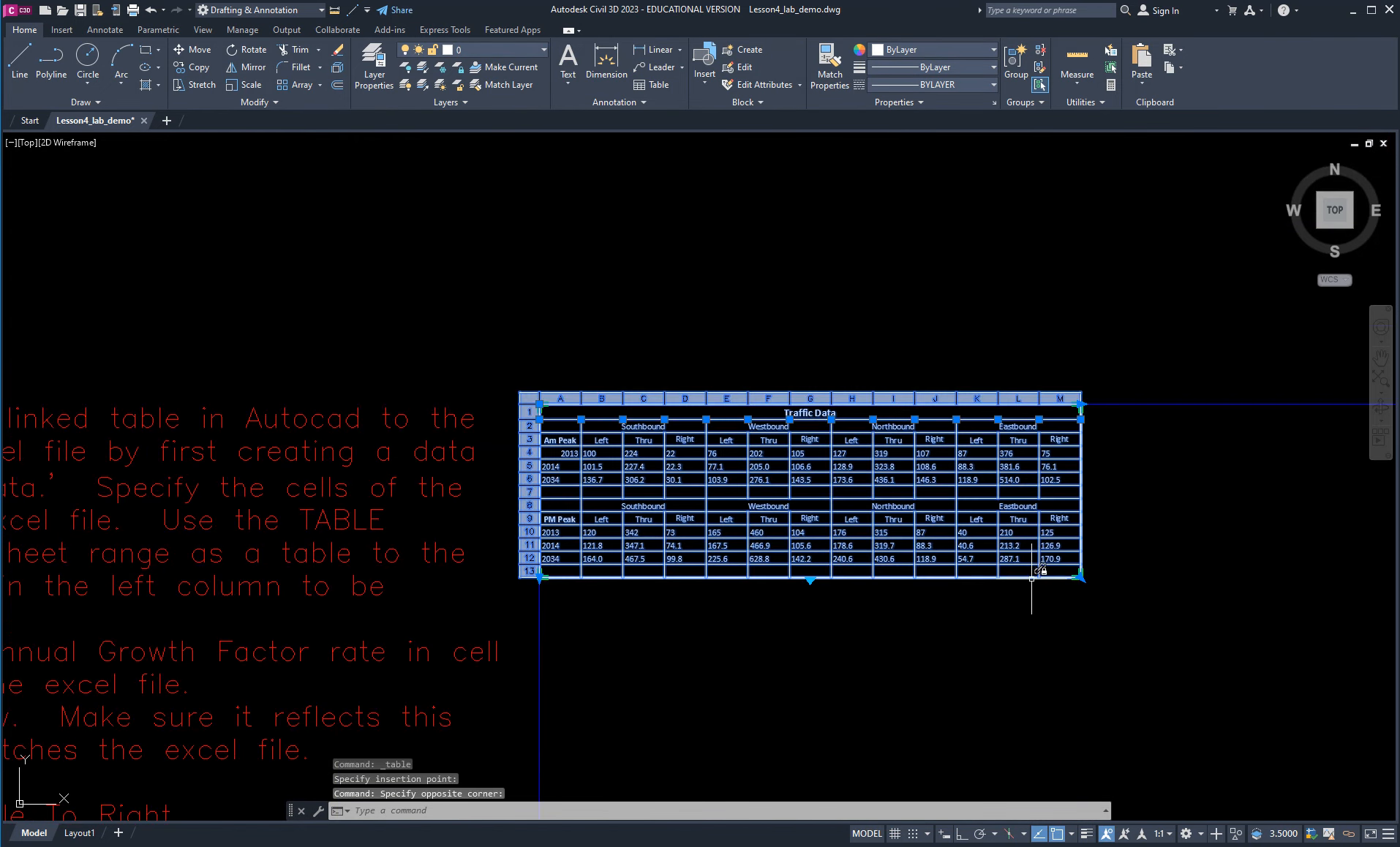
click(1080, 578)
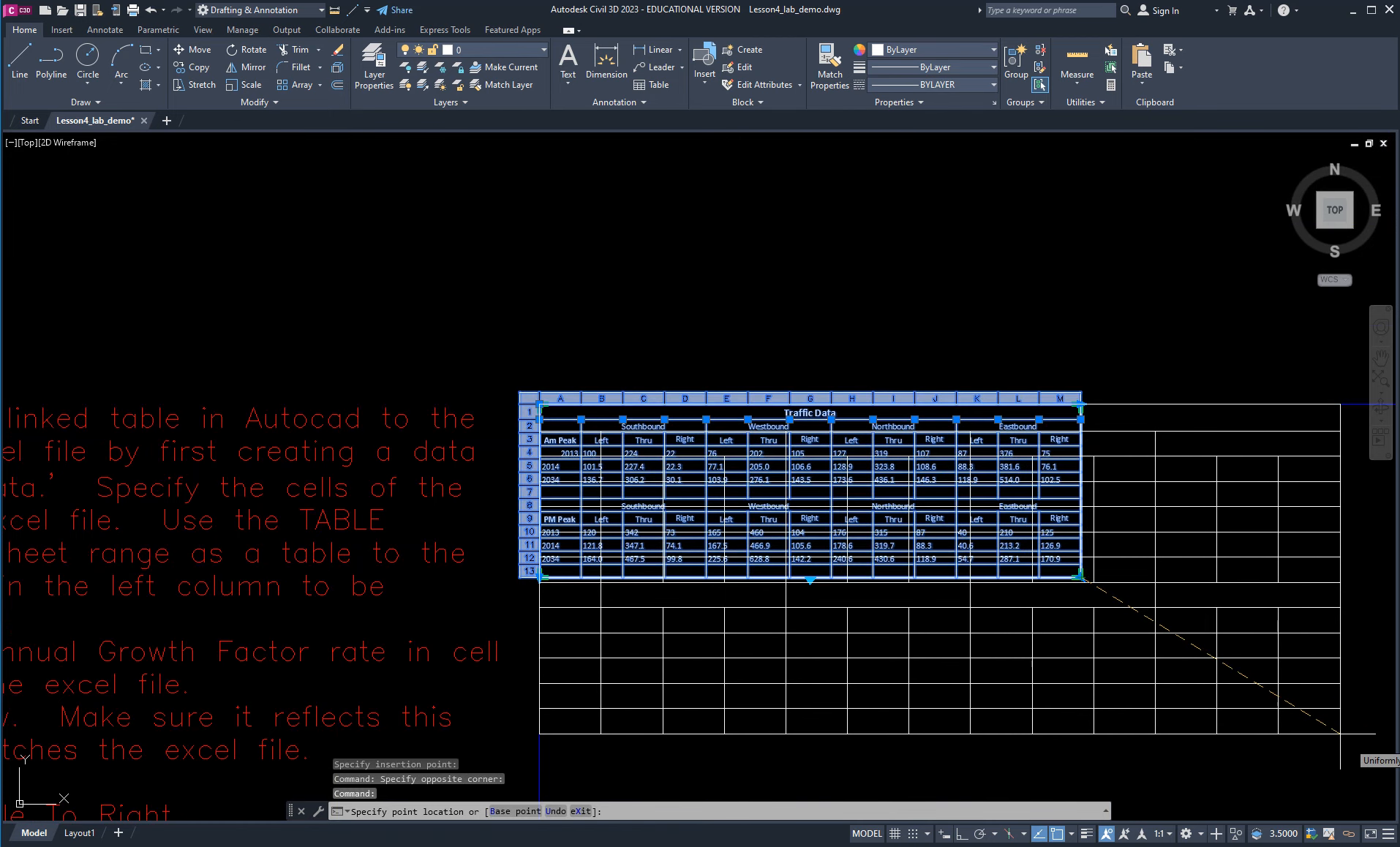
click(1348, 732)
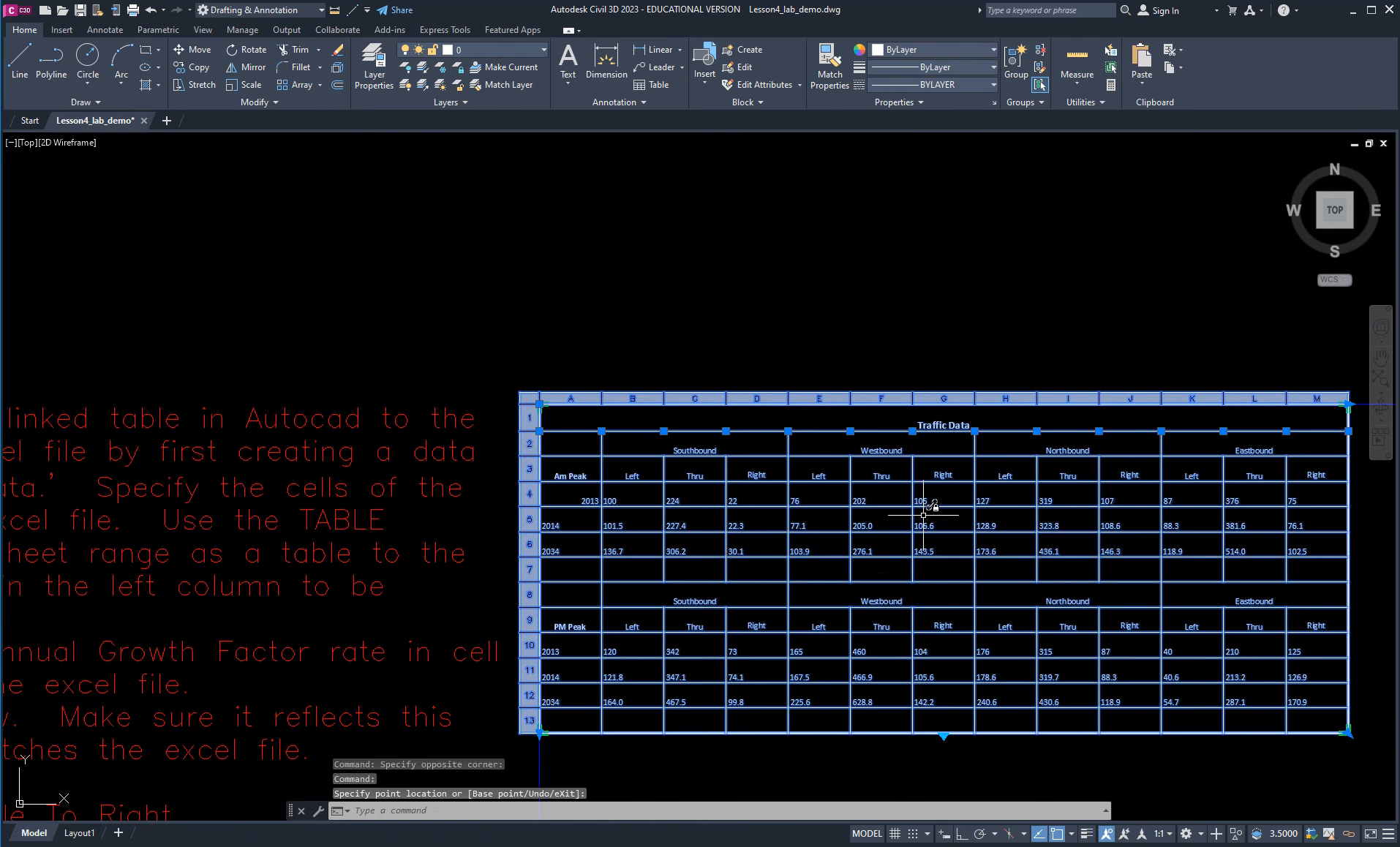
key(Escape)
key(Escape)
scroll(923, 514, down, 2)
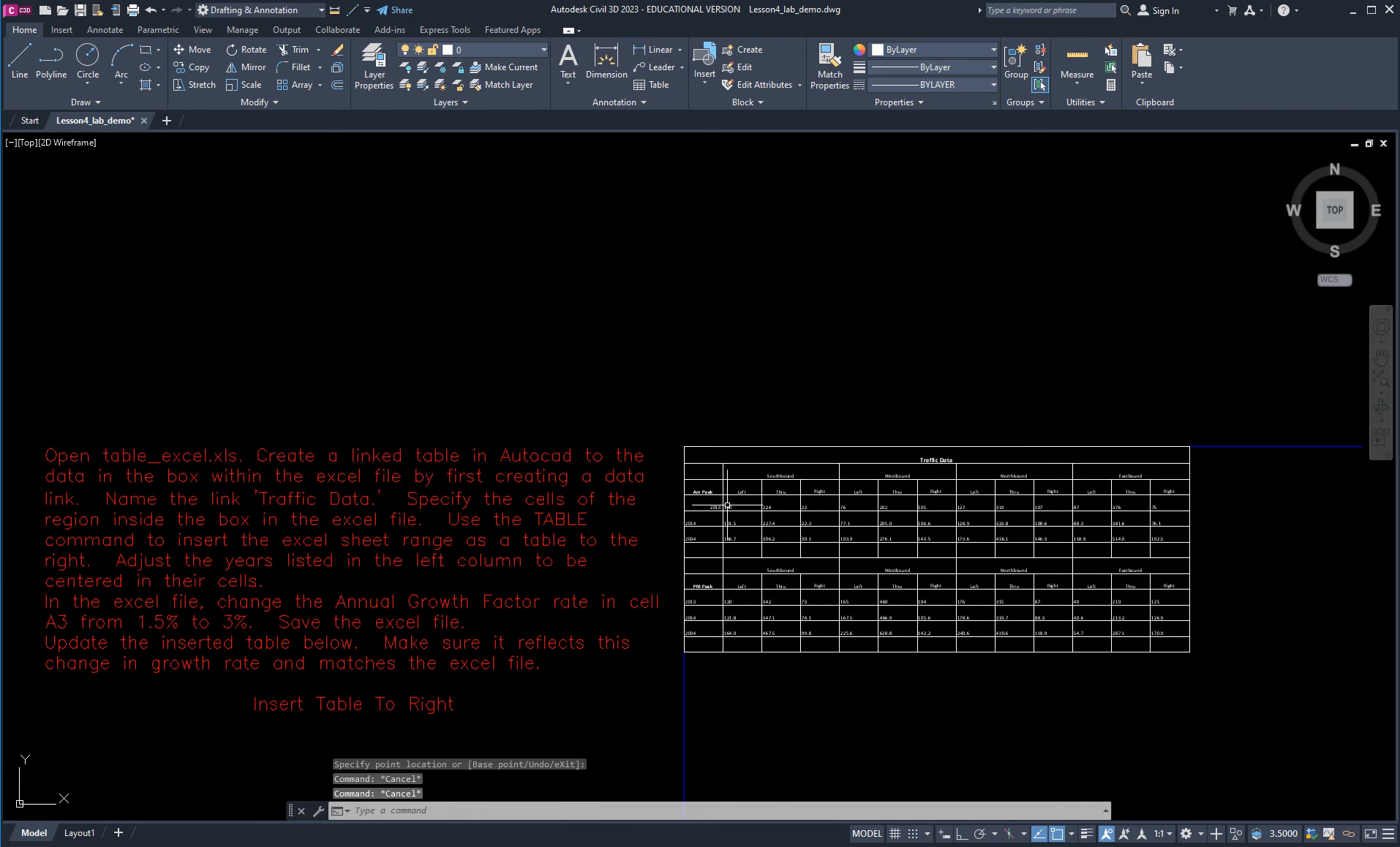
scroll(727, 504, up, 2)
drag(686, 508, 690, 634)
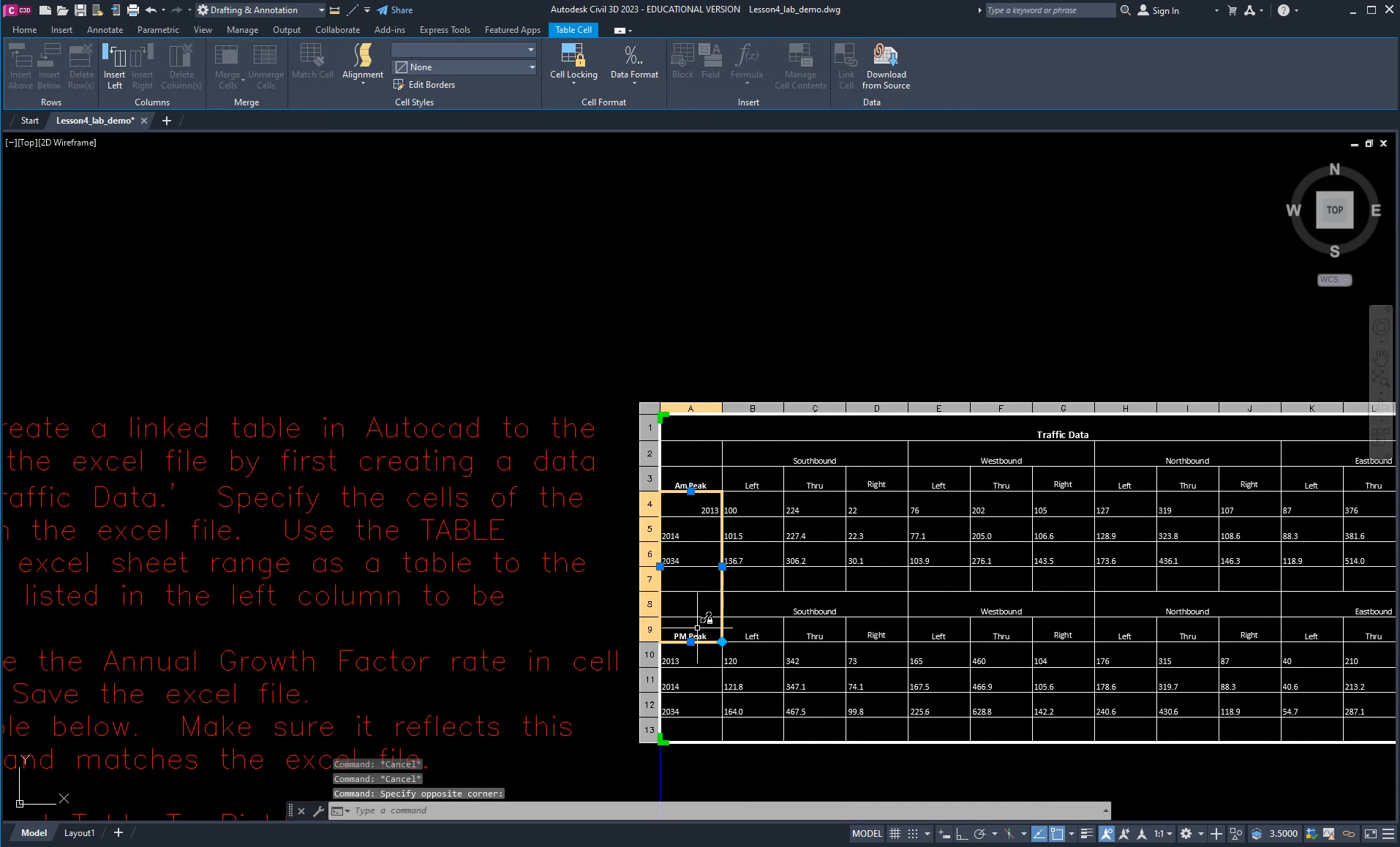
click(691, 642)
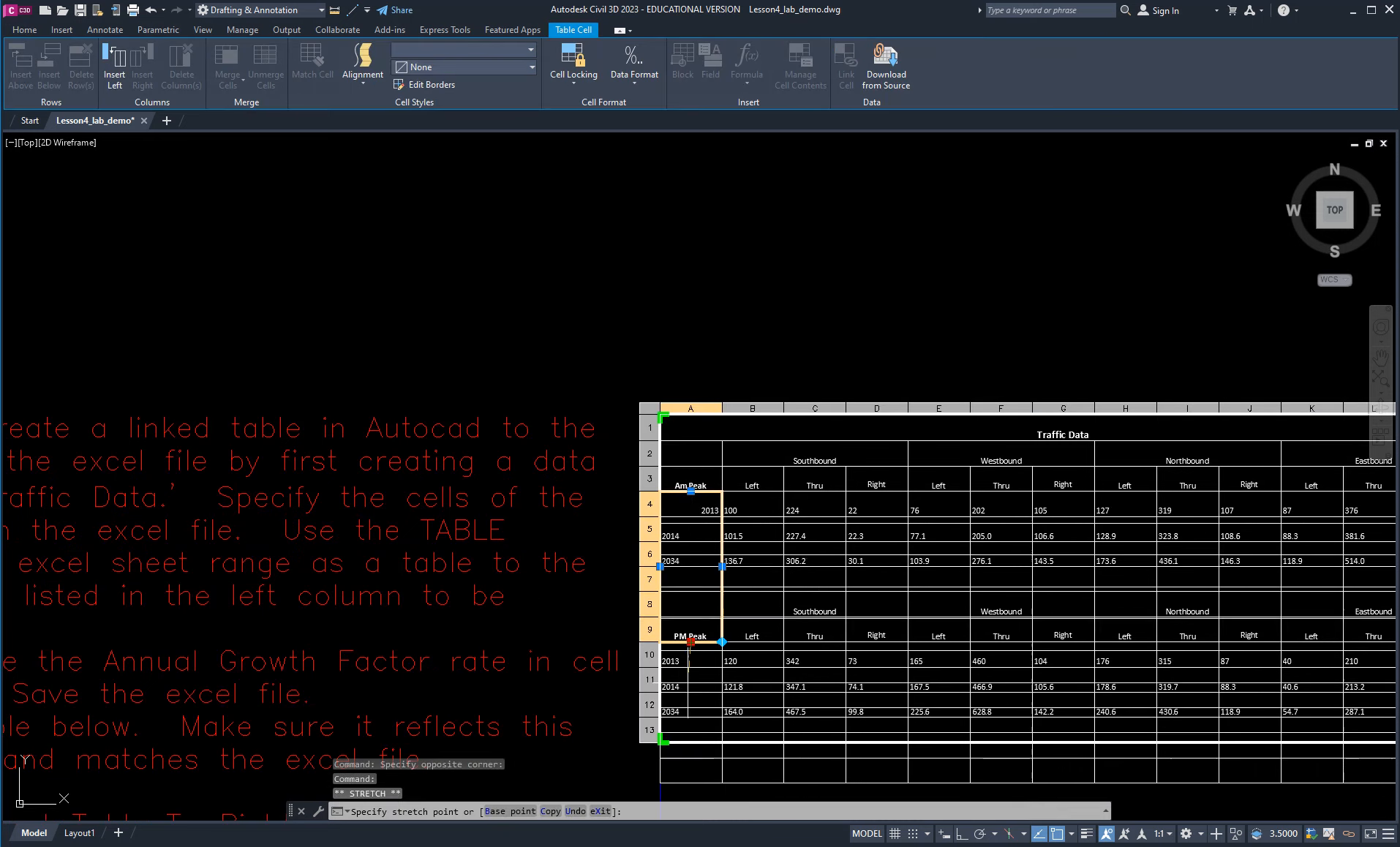
key(Escape)
key(Escape)
key(Escape)
drag(740, 629, 741, 604)
key(Escape)
key(Escape)
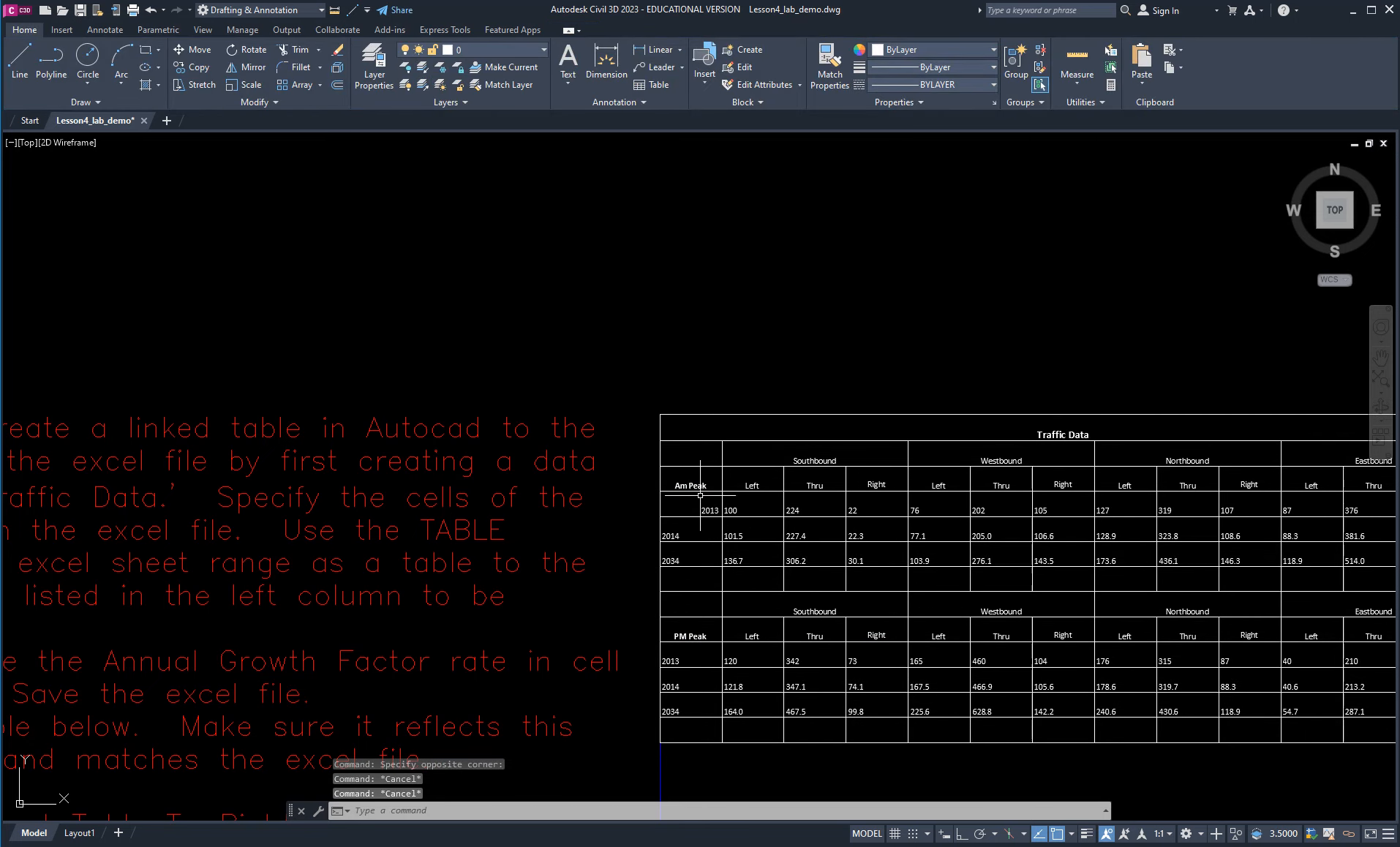
Set the alignment of cells A4 to A13, which hold the years of the Traffic Data table, to Middle Center.
drag(702, 501, 687, 728)
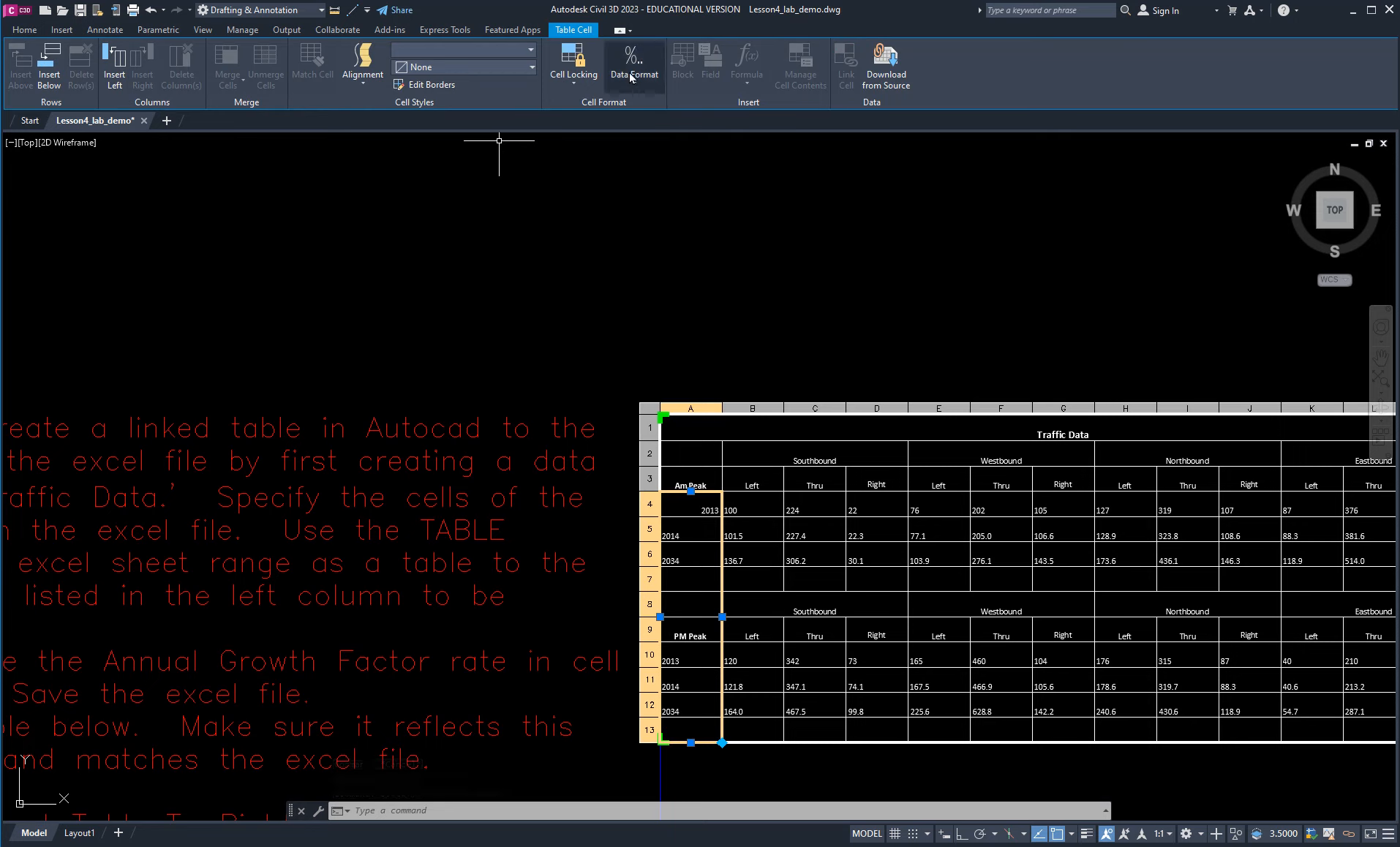
click(362, 73)
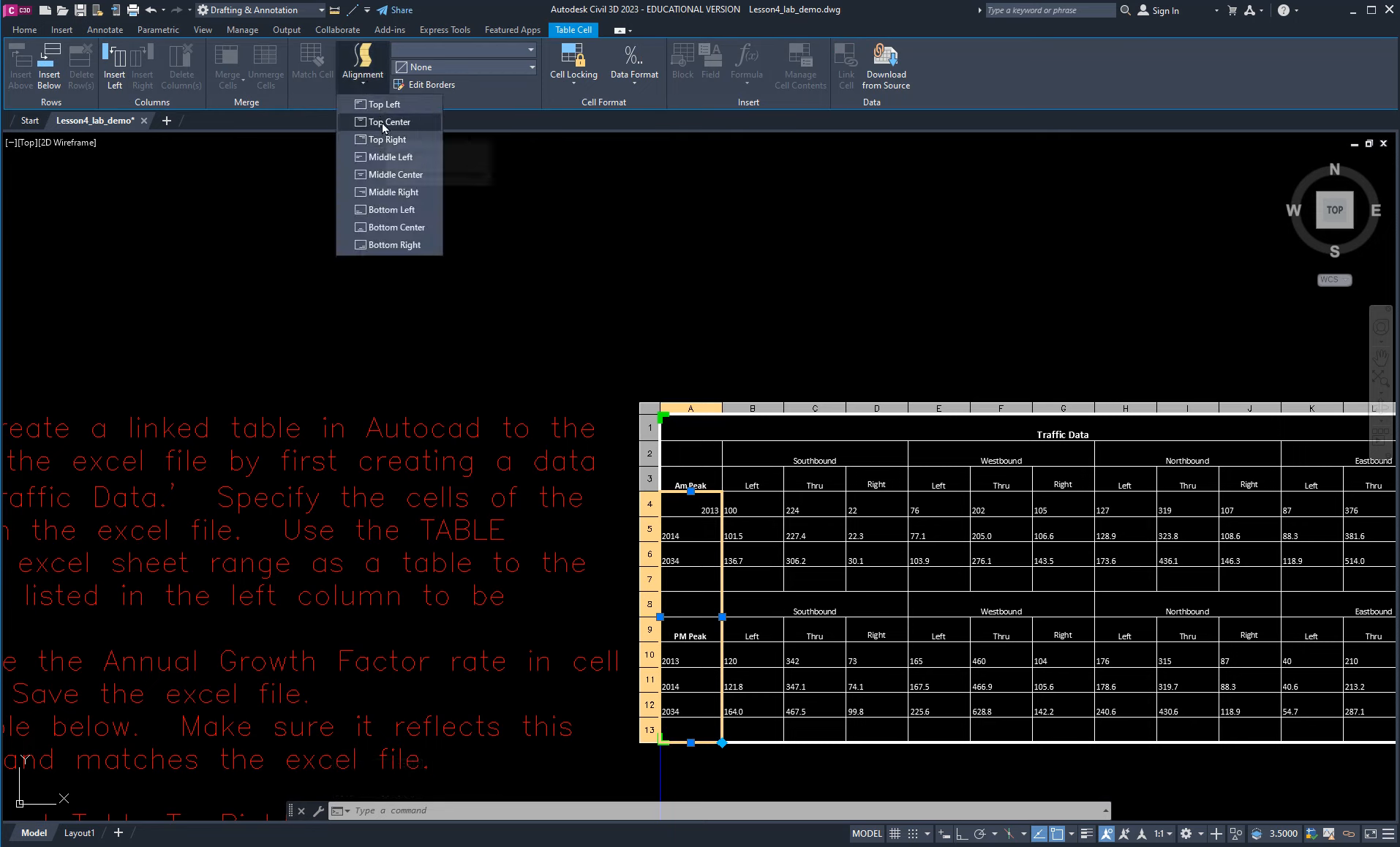
click(393, 174)
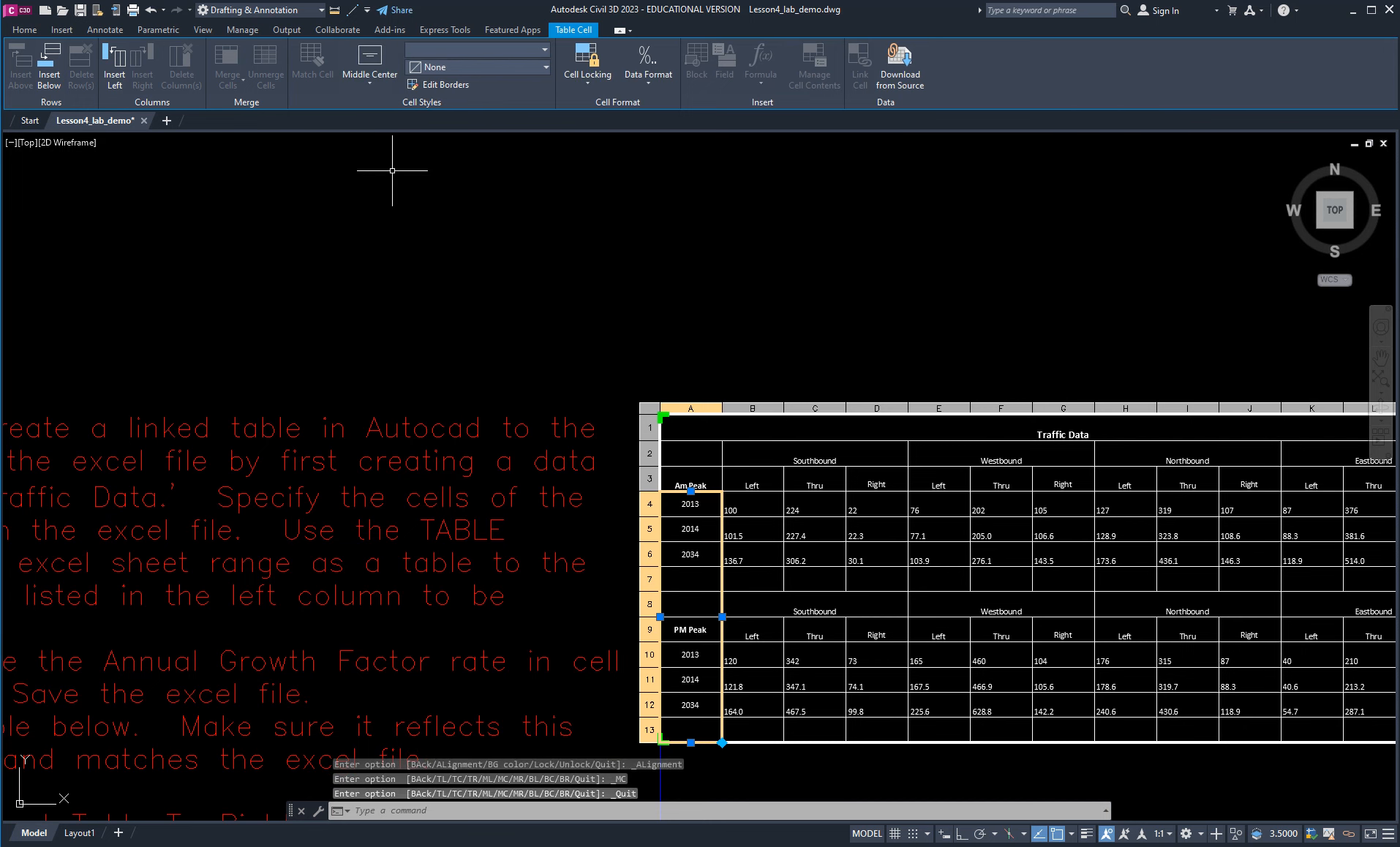
click(820, 255)
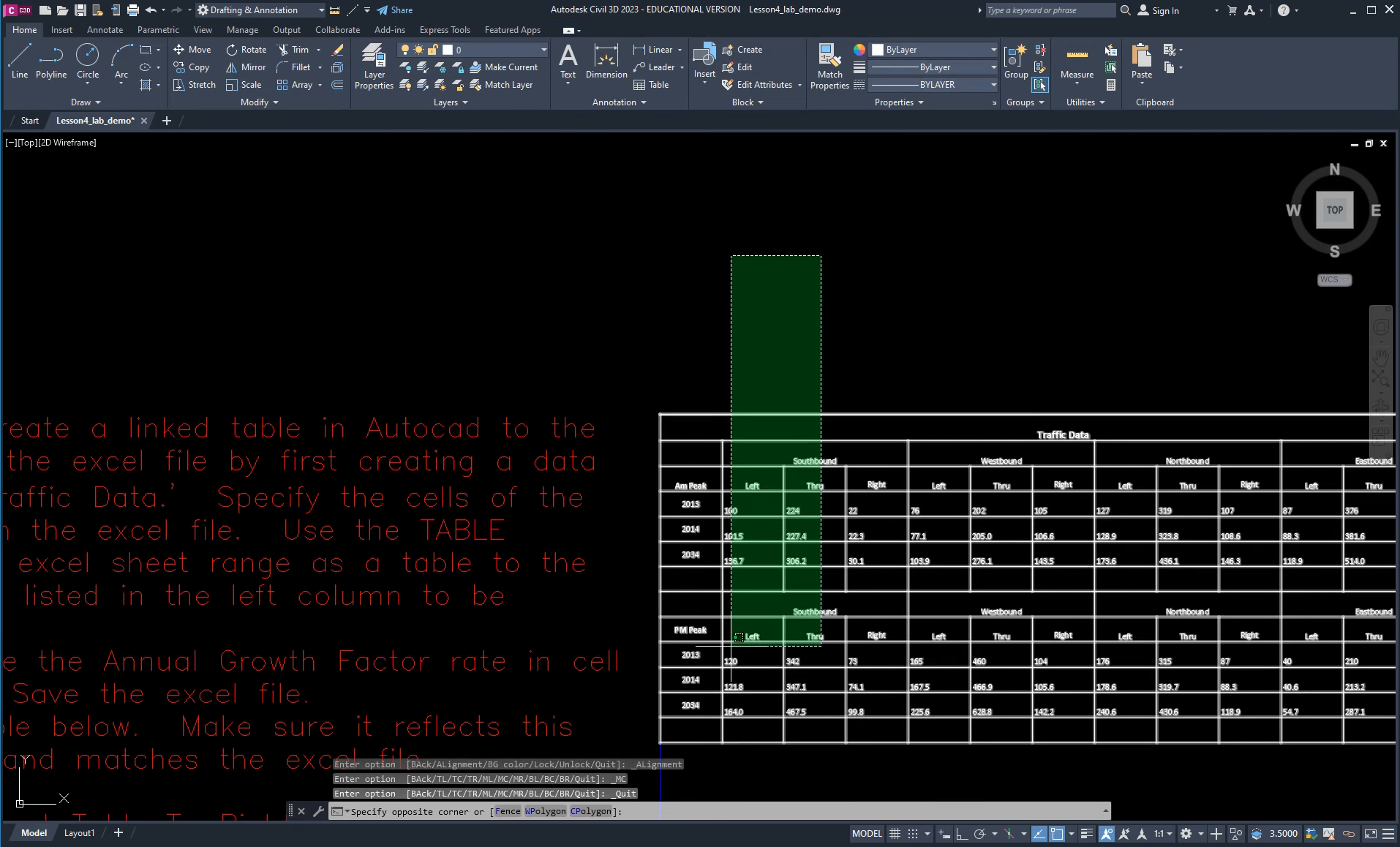
key(Escape)
key(Escape)
key(Escape)
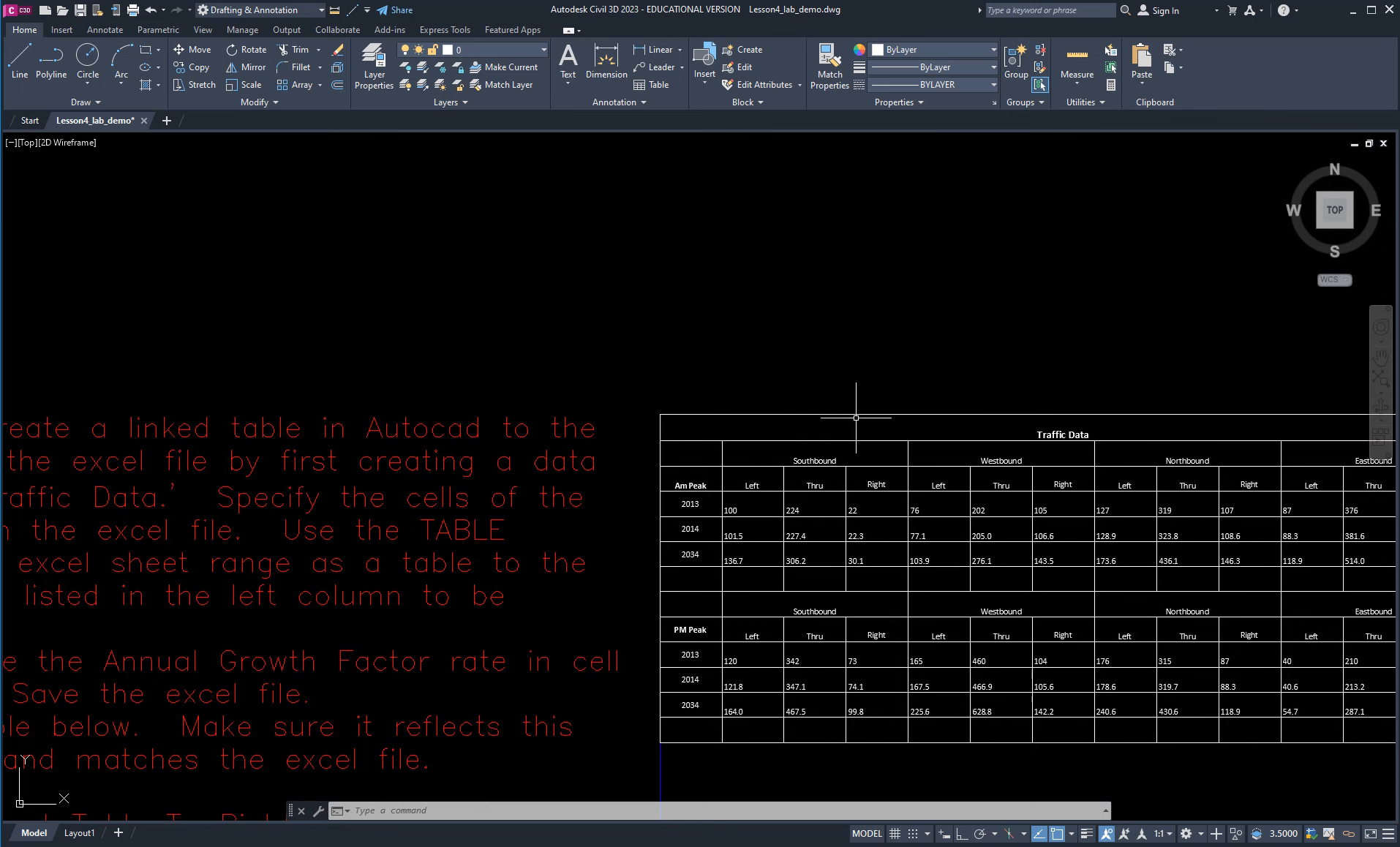
key(Escape)
key(Escape)
key(Escape)
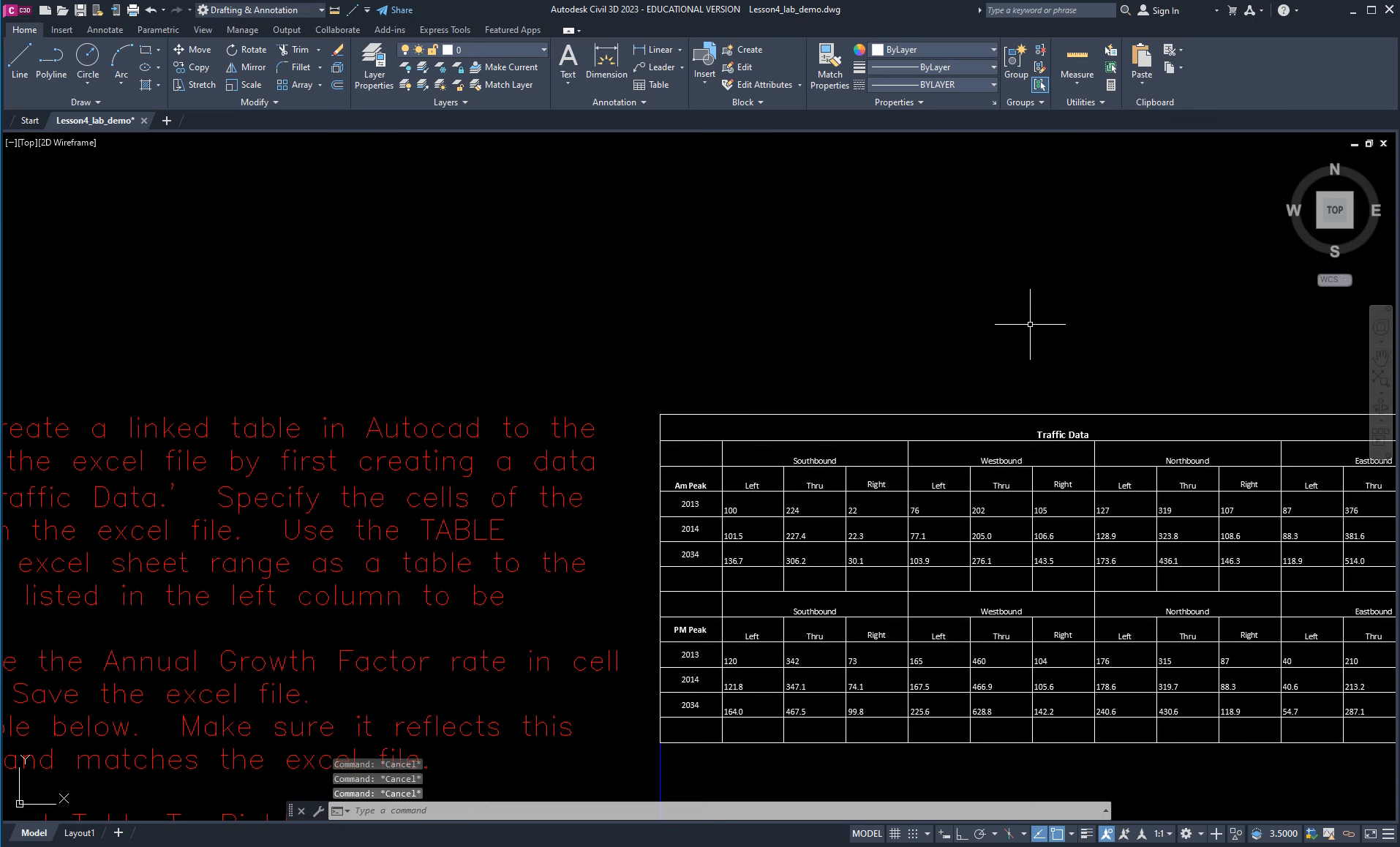
Switch to table_excel.xlsx in Excel, examine the formula in cell D14, and compare it with the matching cell of the inserted table.
scroll(1003, 335, down, 2)
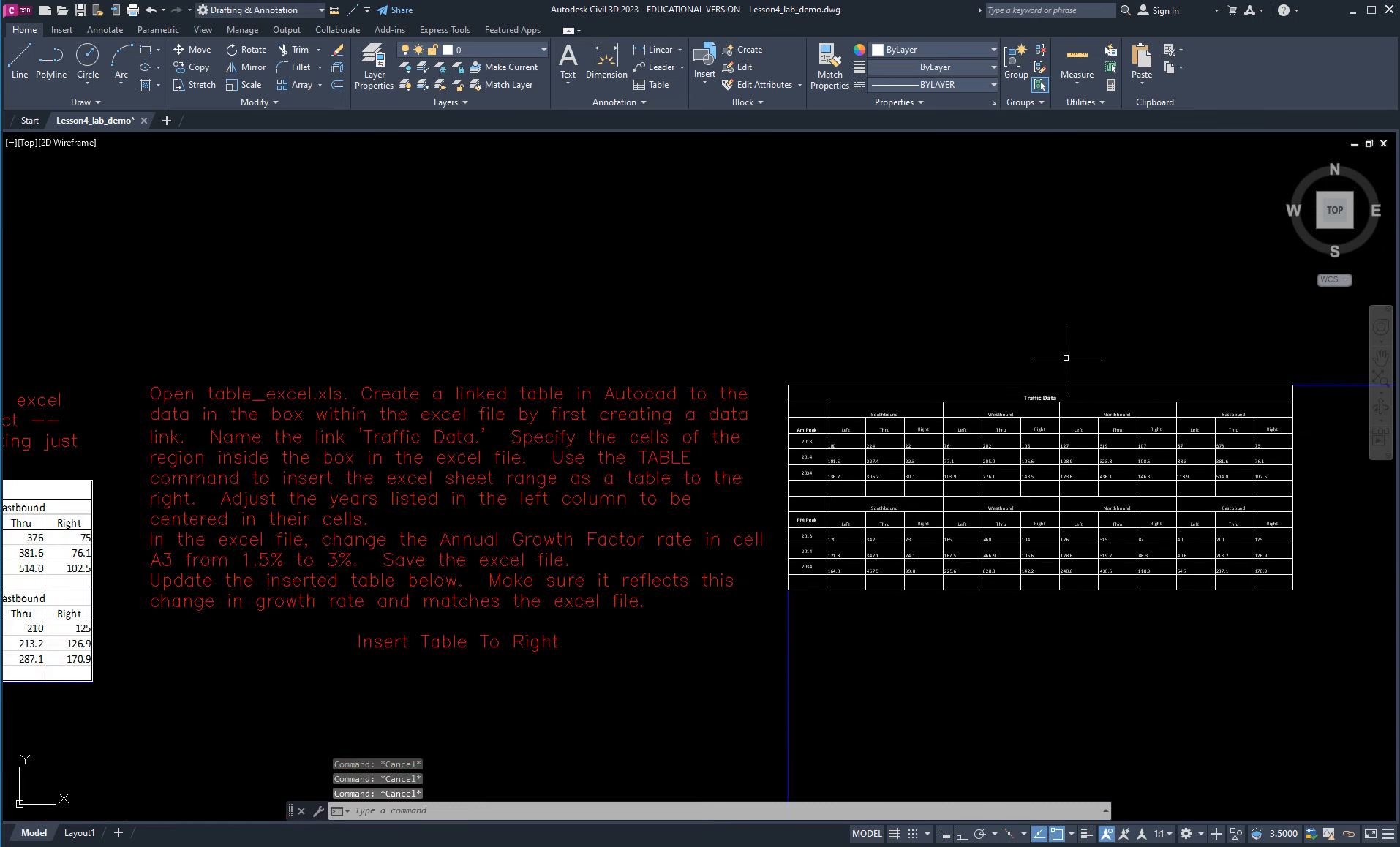
middle_drag(1065, 357, 887, 374)
scroll(834, 472, up, 2)
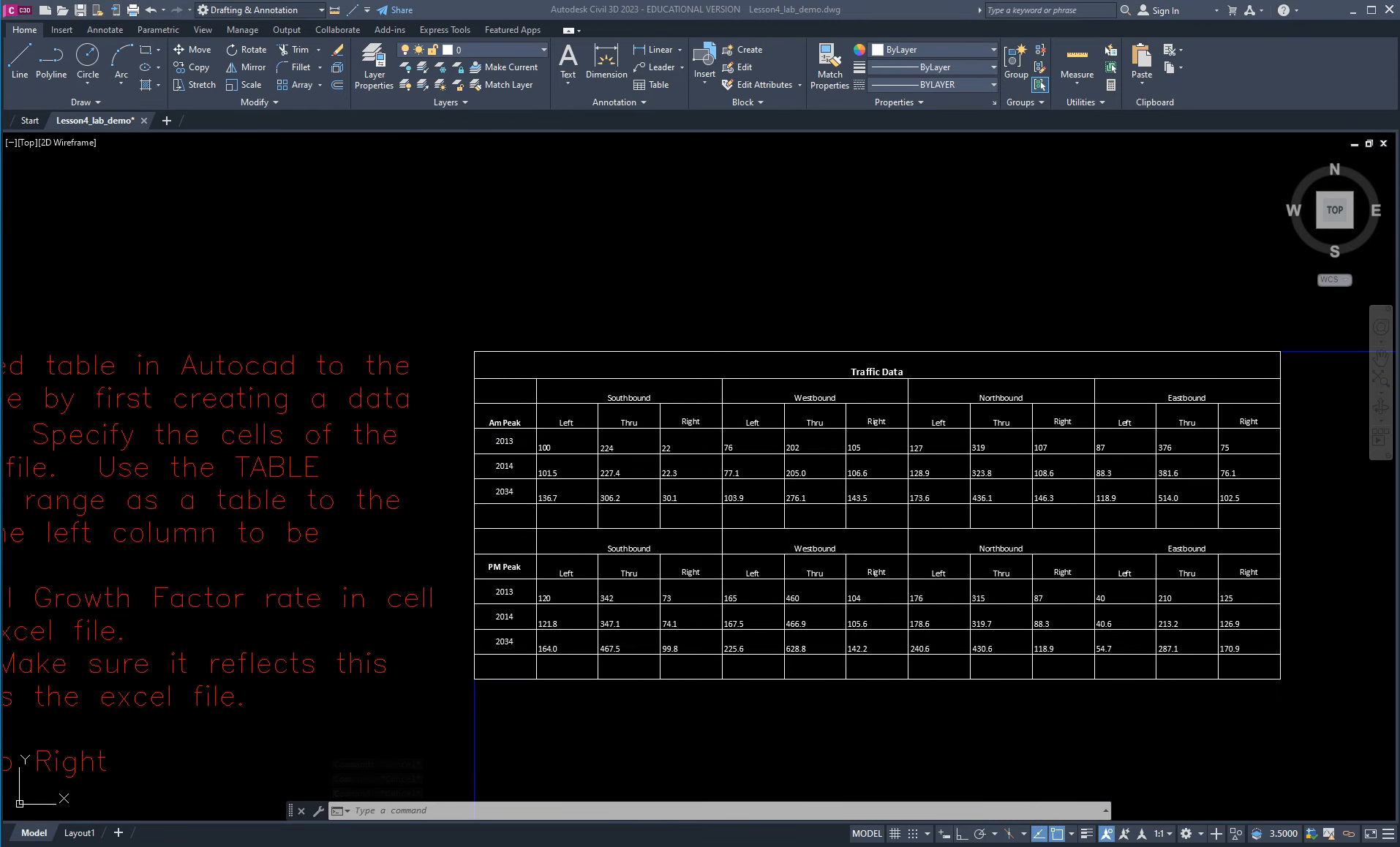
drag(1399, 176, 1105, 159)
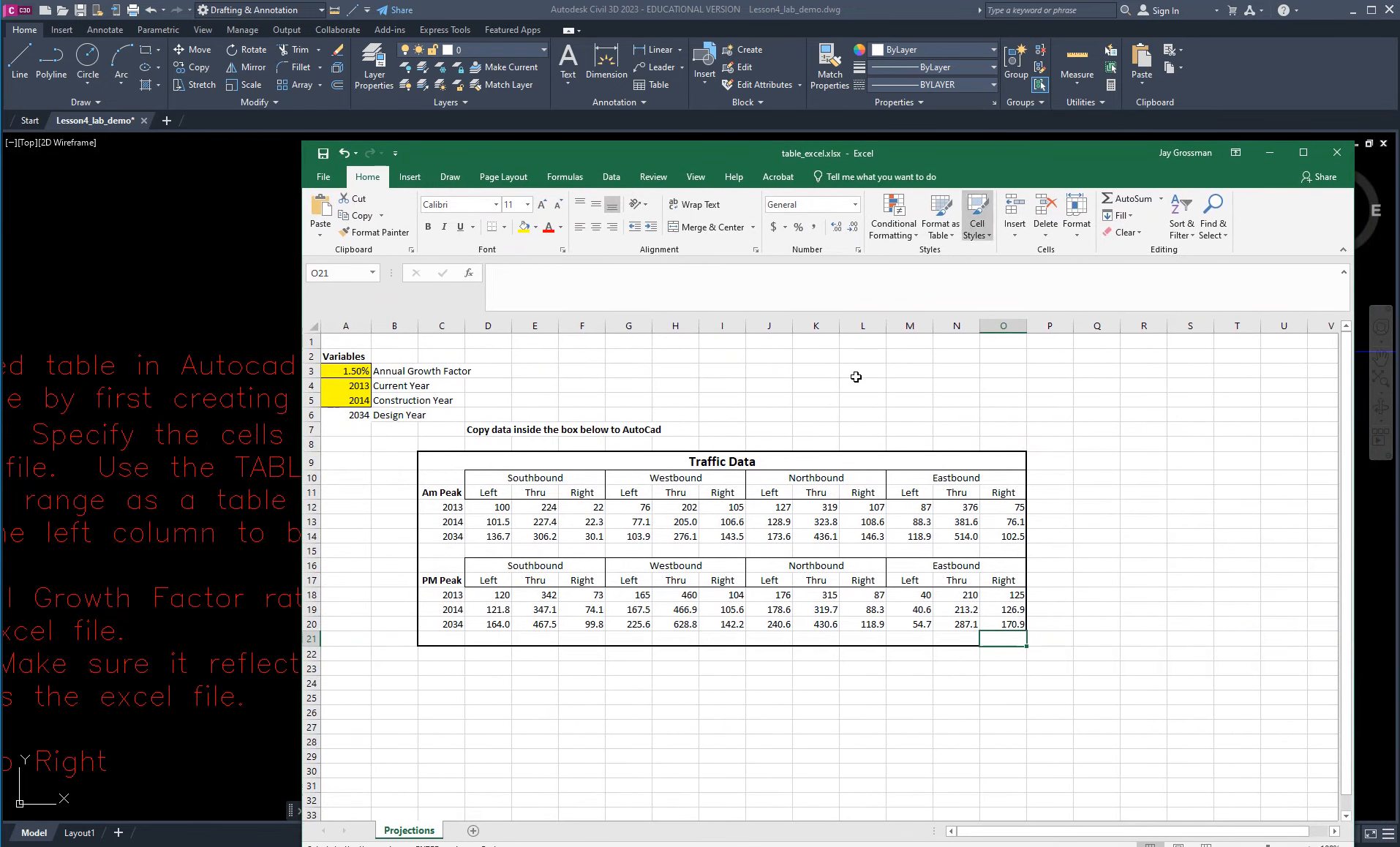
click(483, 536)
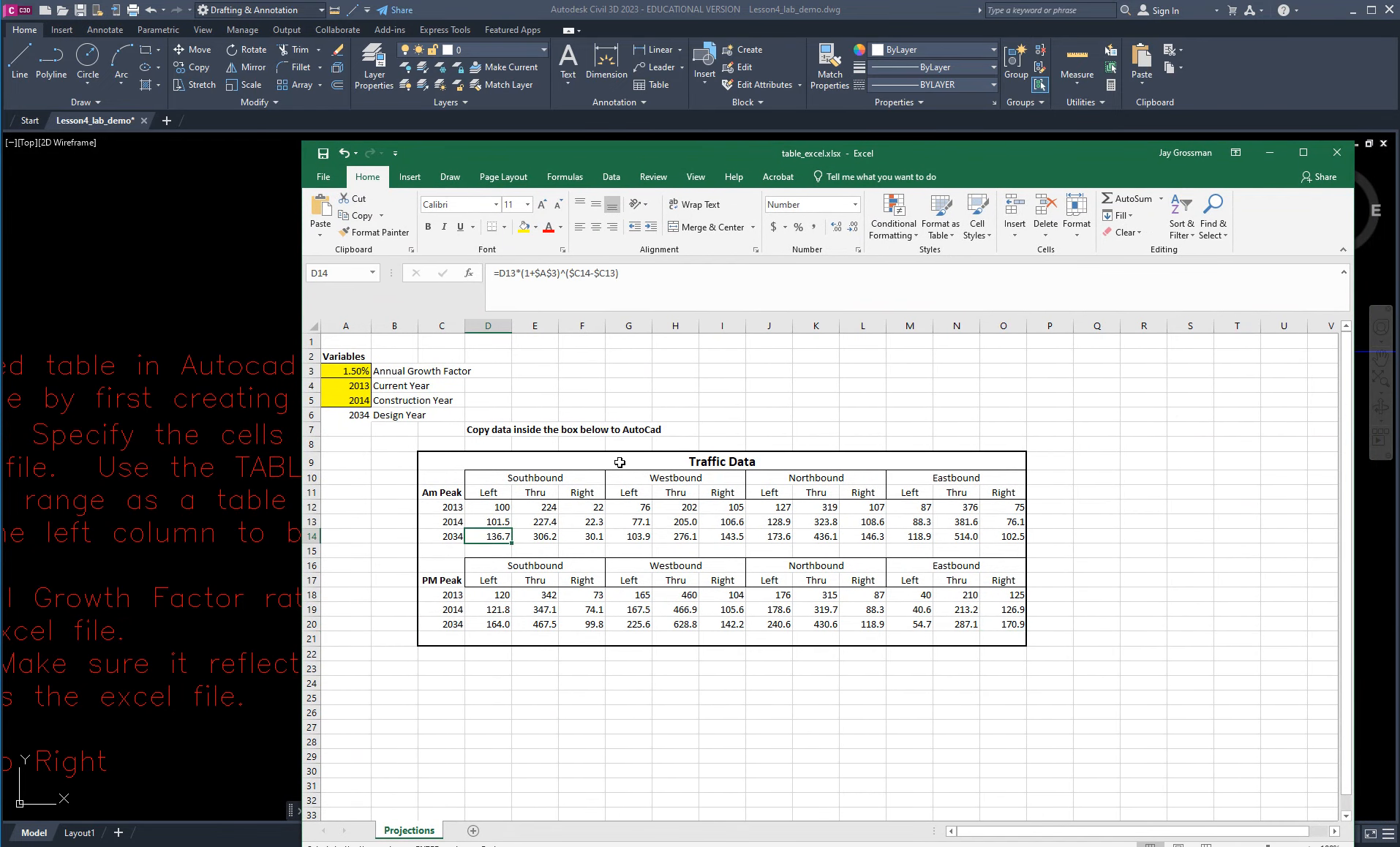
drag(916, 158, 1398, 155)
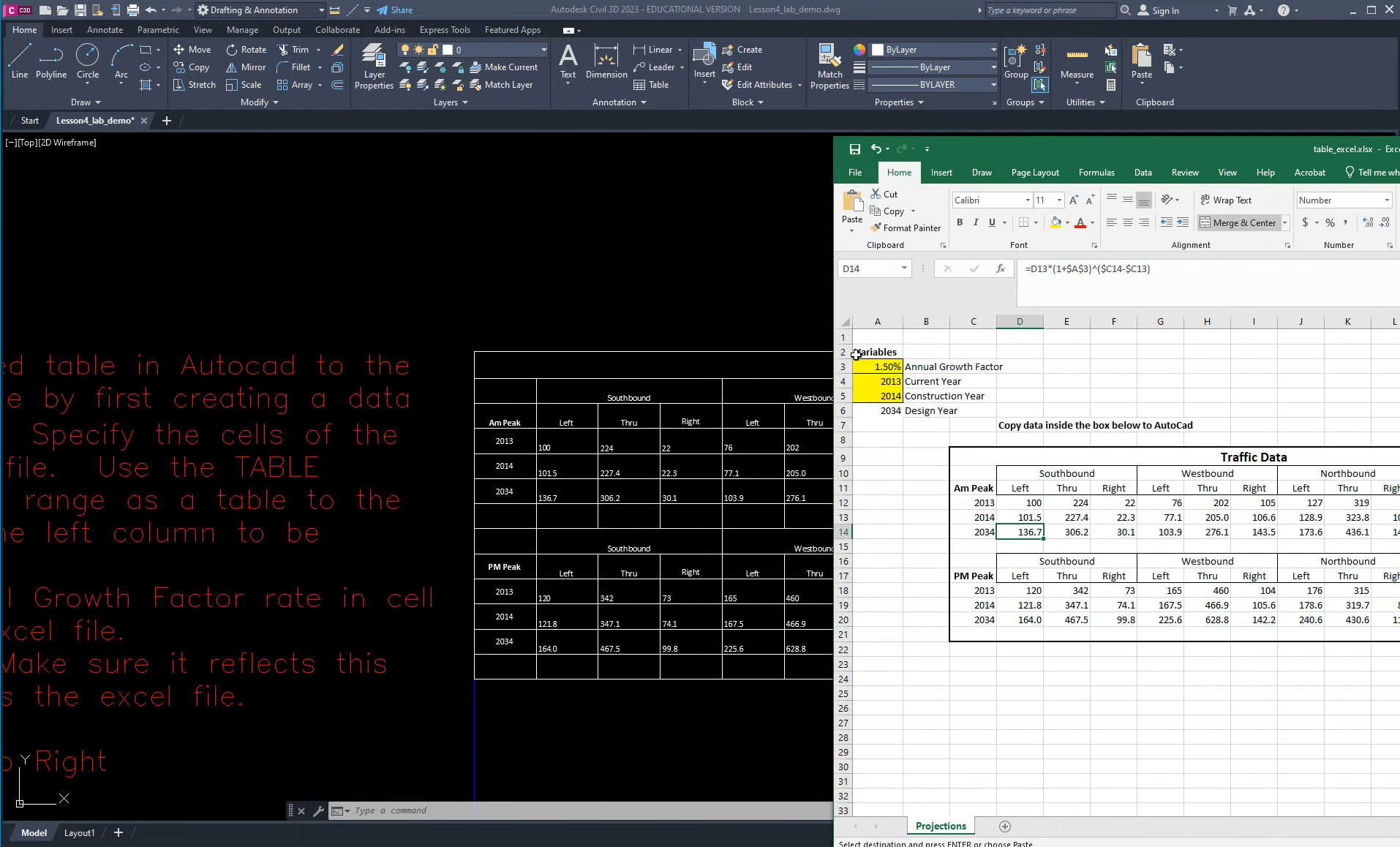
click(545, 502)
click(545, 502)
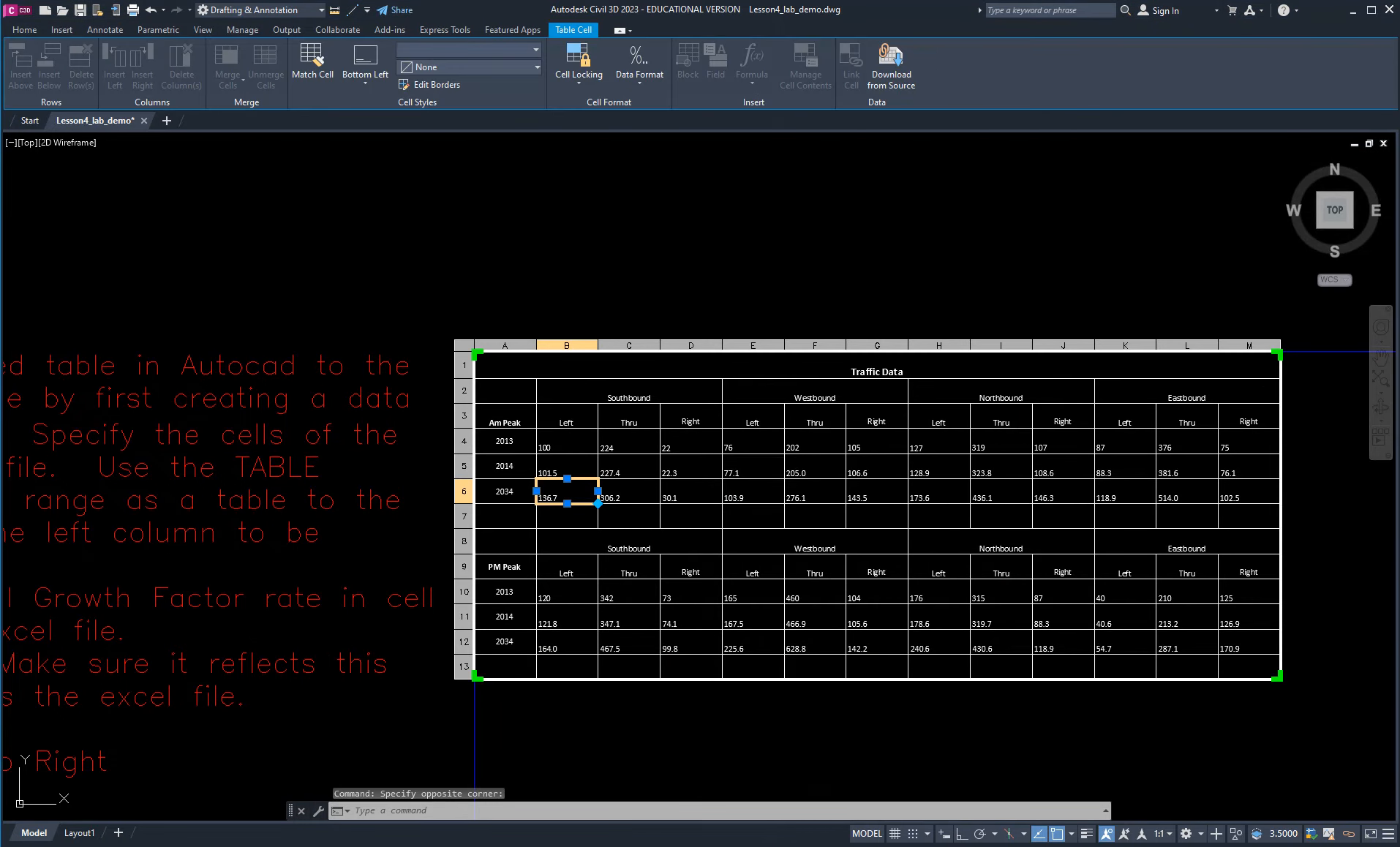
click(1087, 256)
Switch to table_excel.xlsx in Excel, set the Annual Growth Factor in cell A3 to 3%, save the workbook, and move its window away.
drag(1399, 147, 847, 156)
click(203, 373)
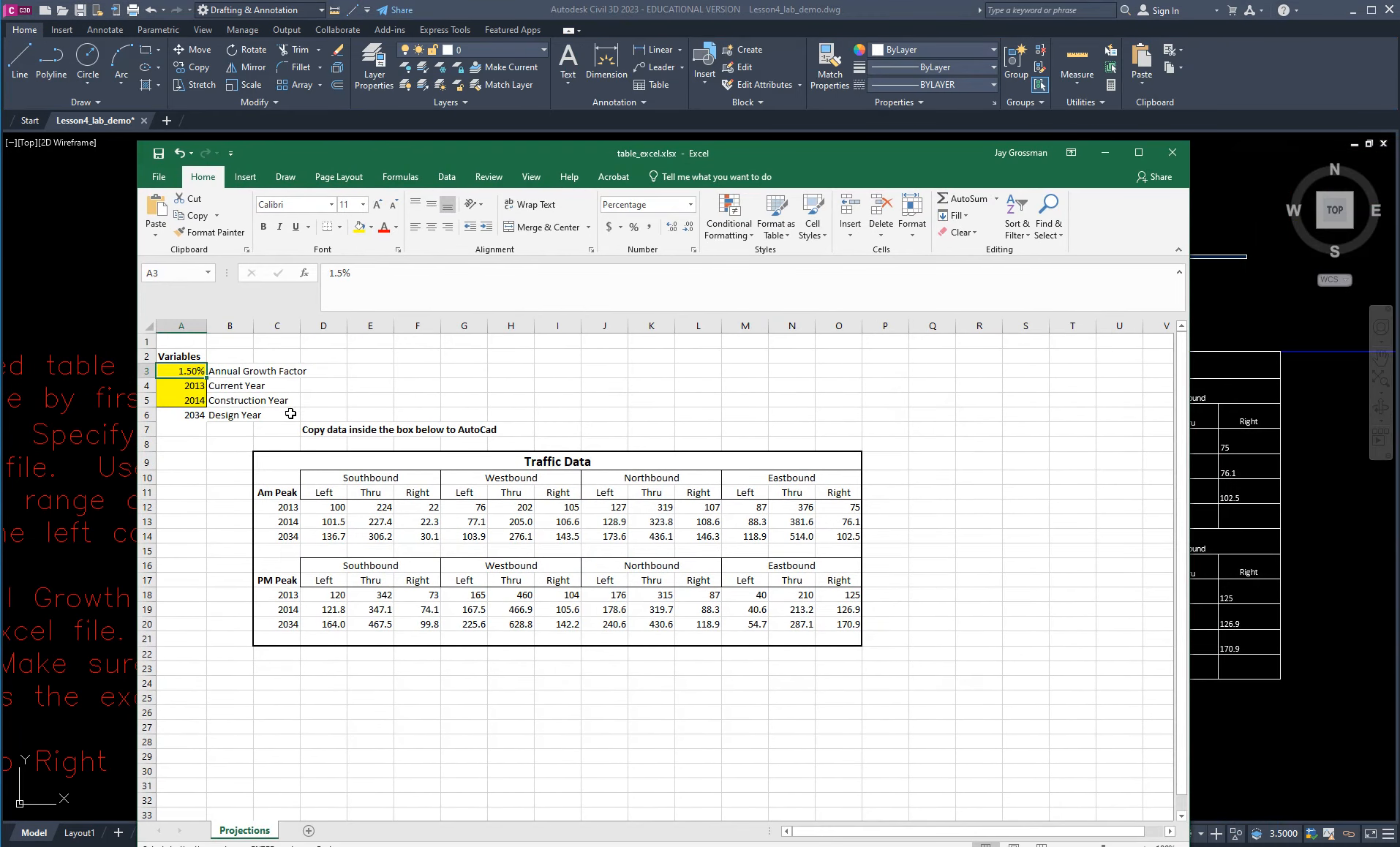
text(3)
key(Return)
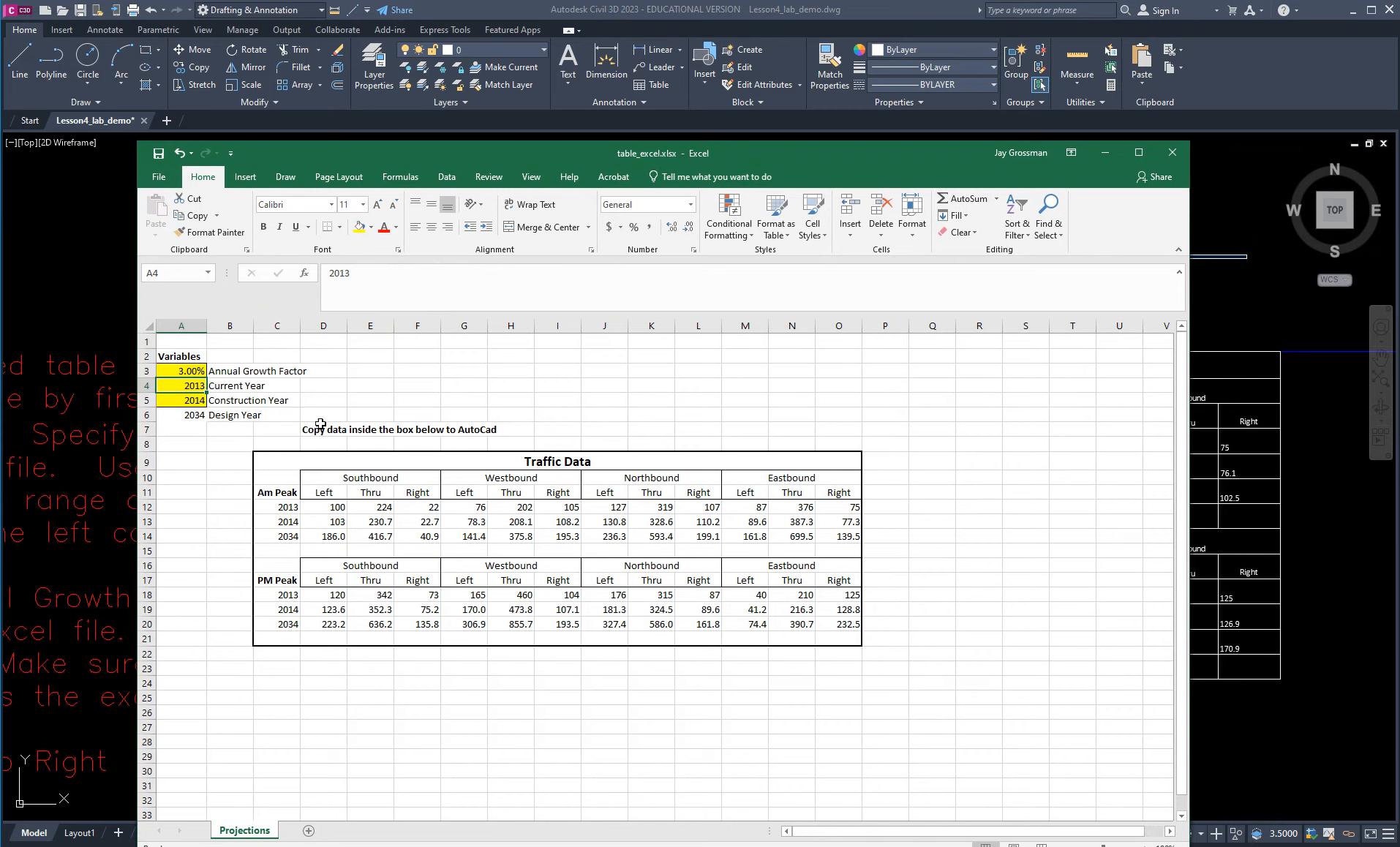
click(159, 156)
drag(311, 155, 1399, 155)
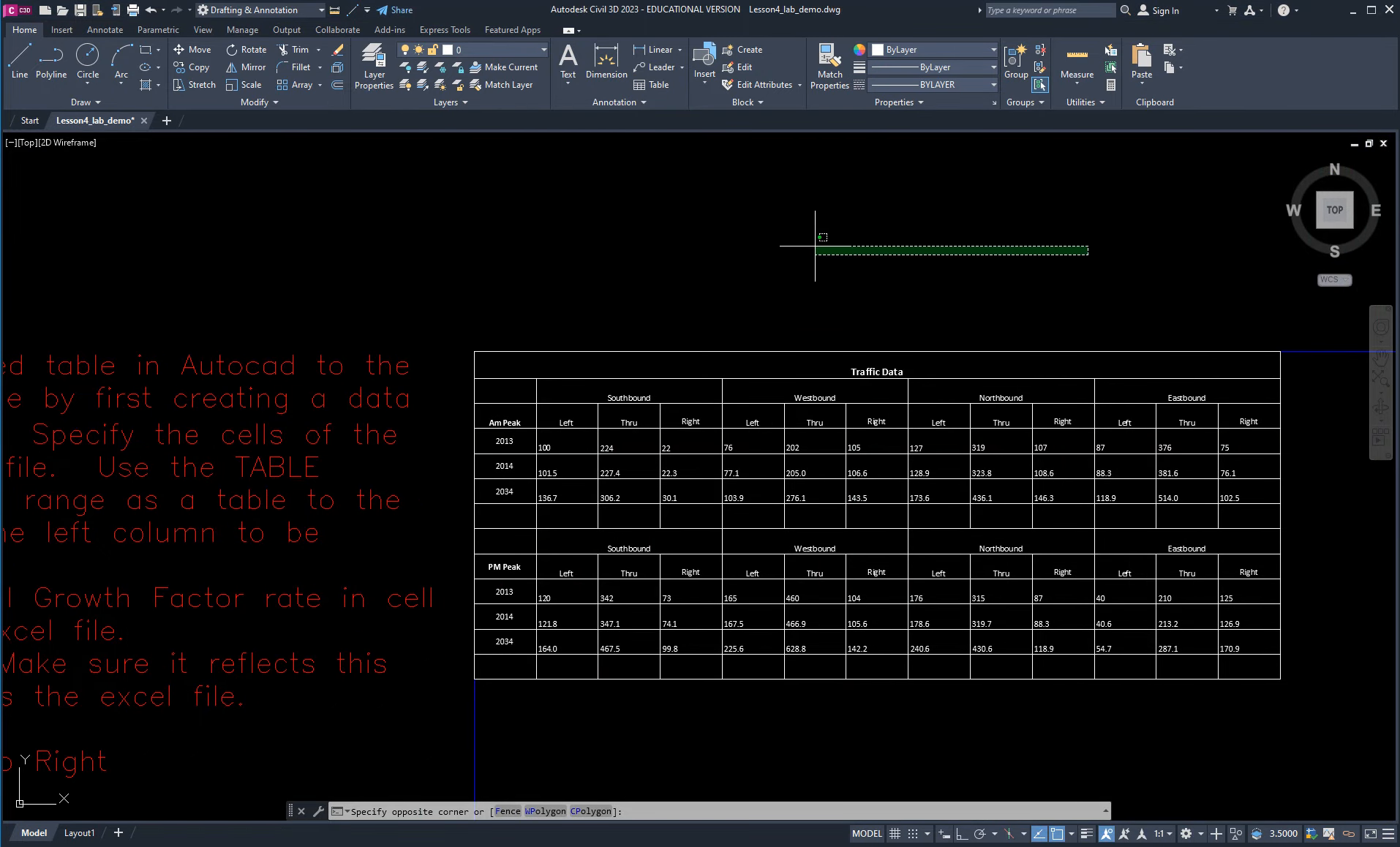
click(815, 240)
scroll(787, 291, down, 2)
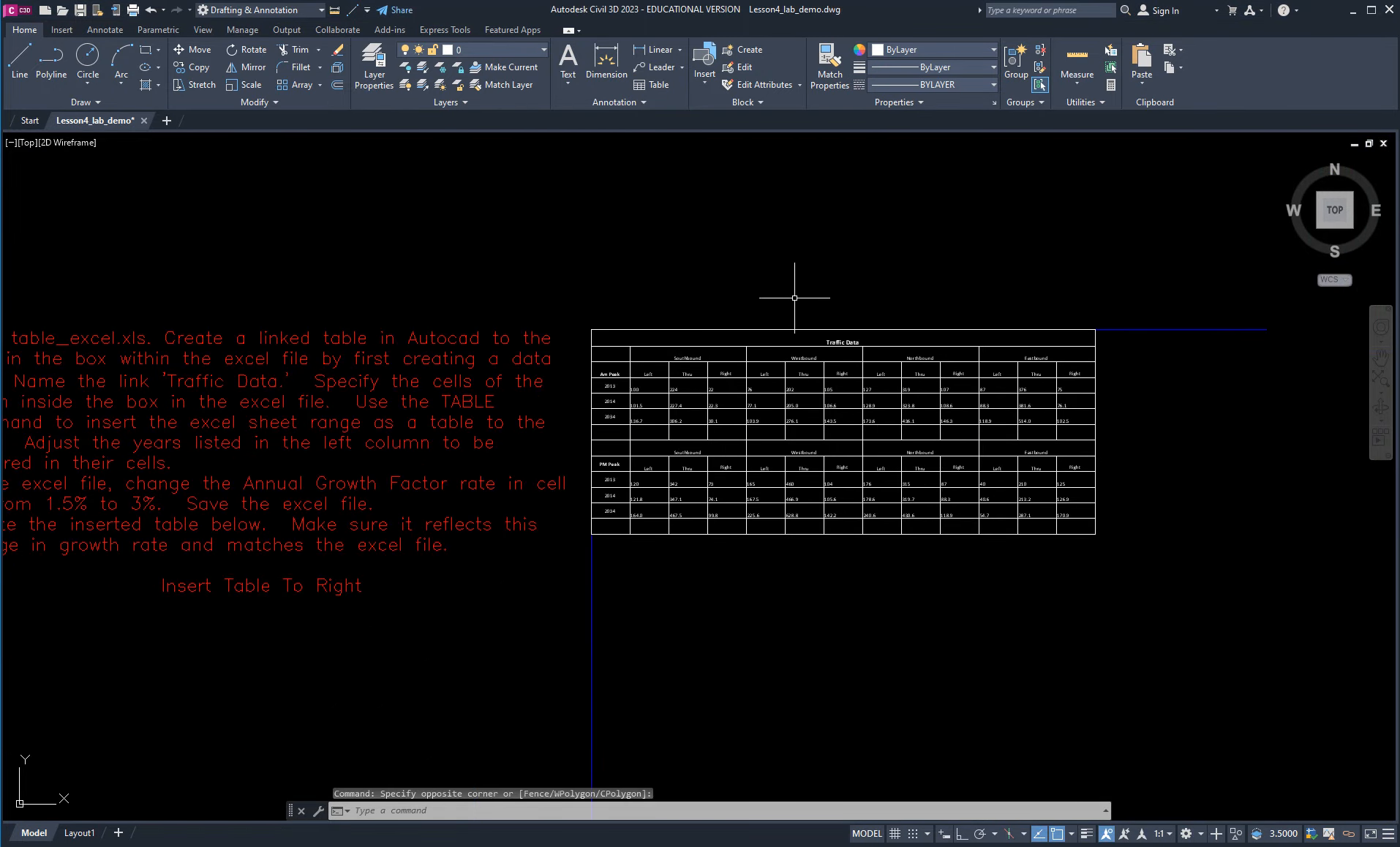
scroll(791, 292, up, 2)
click(783, 344)
key(Escape)
key(Escape)
key(Escape)
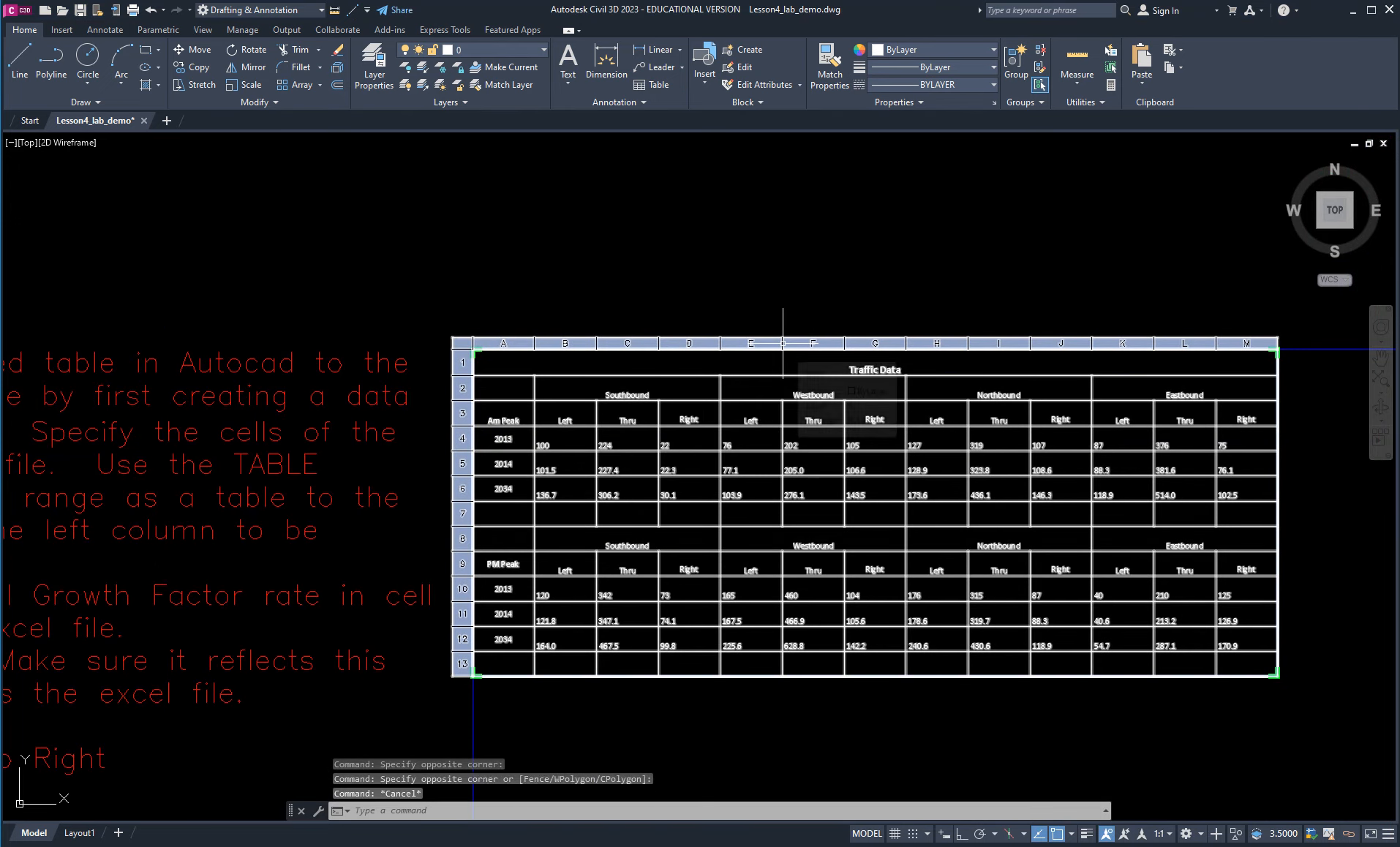
click(805, 328)
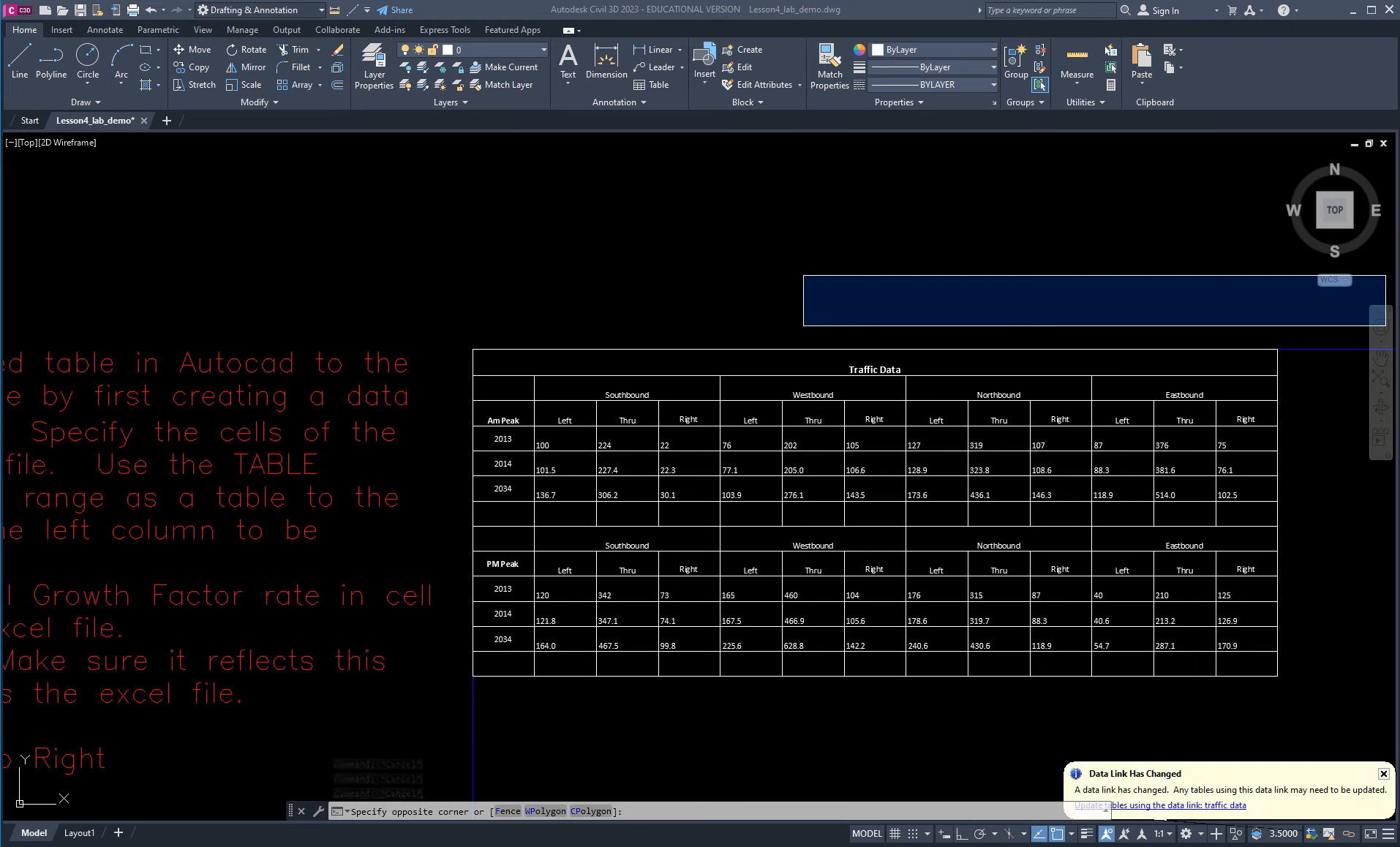
Update the Traffic Data table from its changed data link and compare cell B6 with cell D14 in table_excel.xlsx.
click(1179, 806)
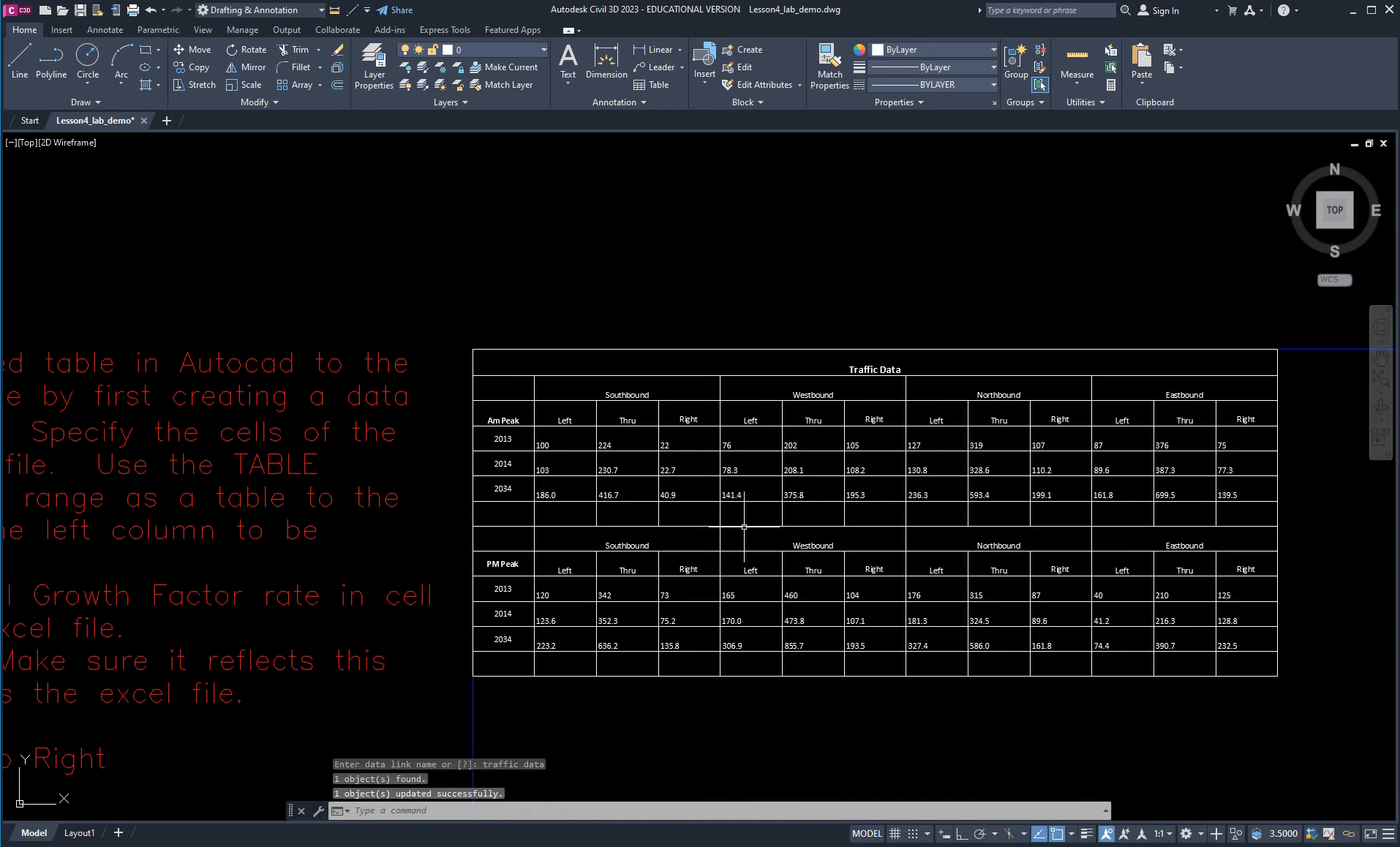
click(564, 488)
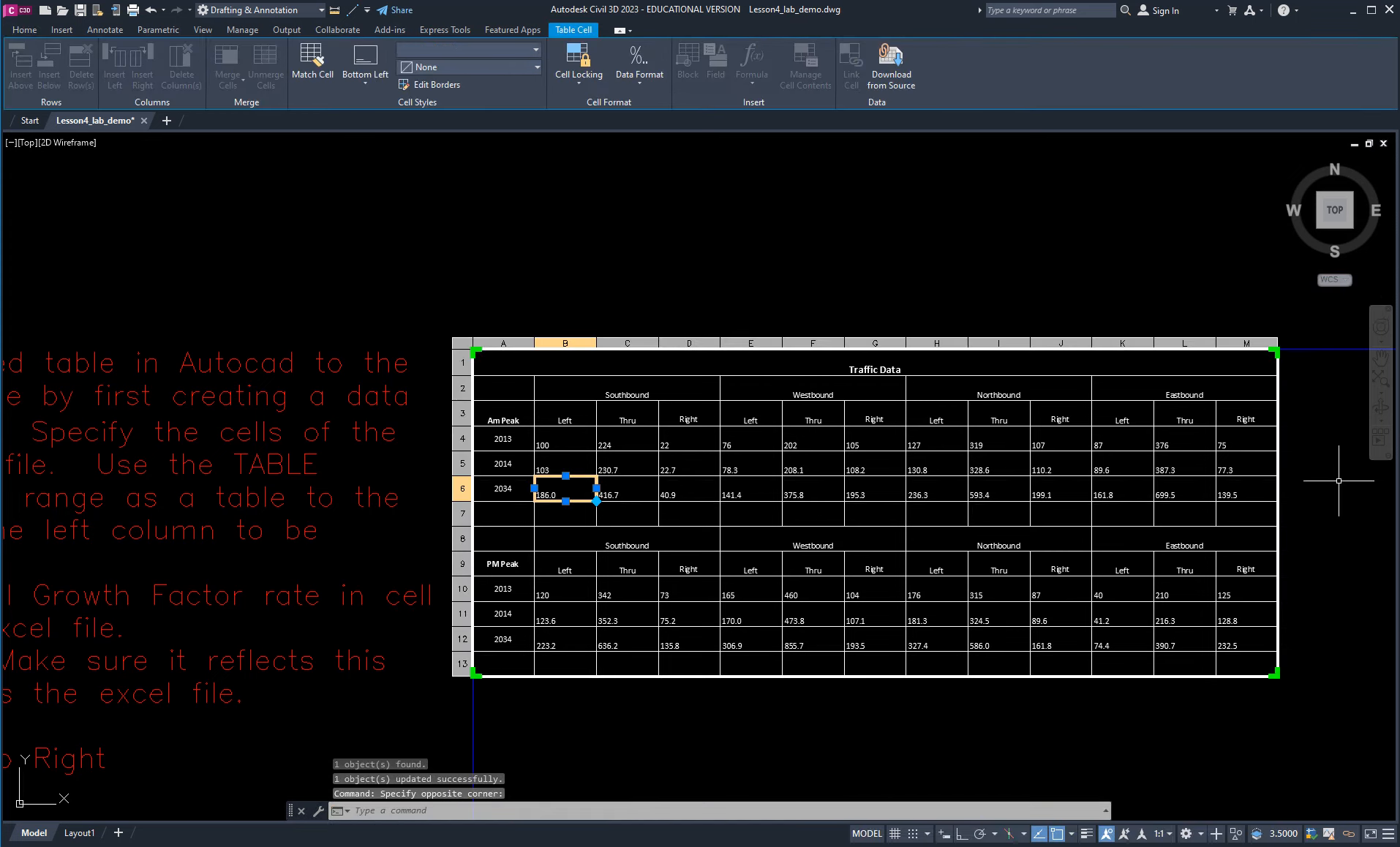
drag(1399, 176, 1106, 124)
click(841, 506)
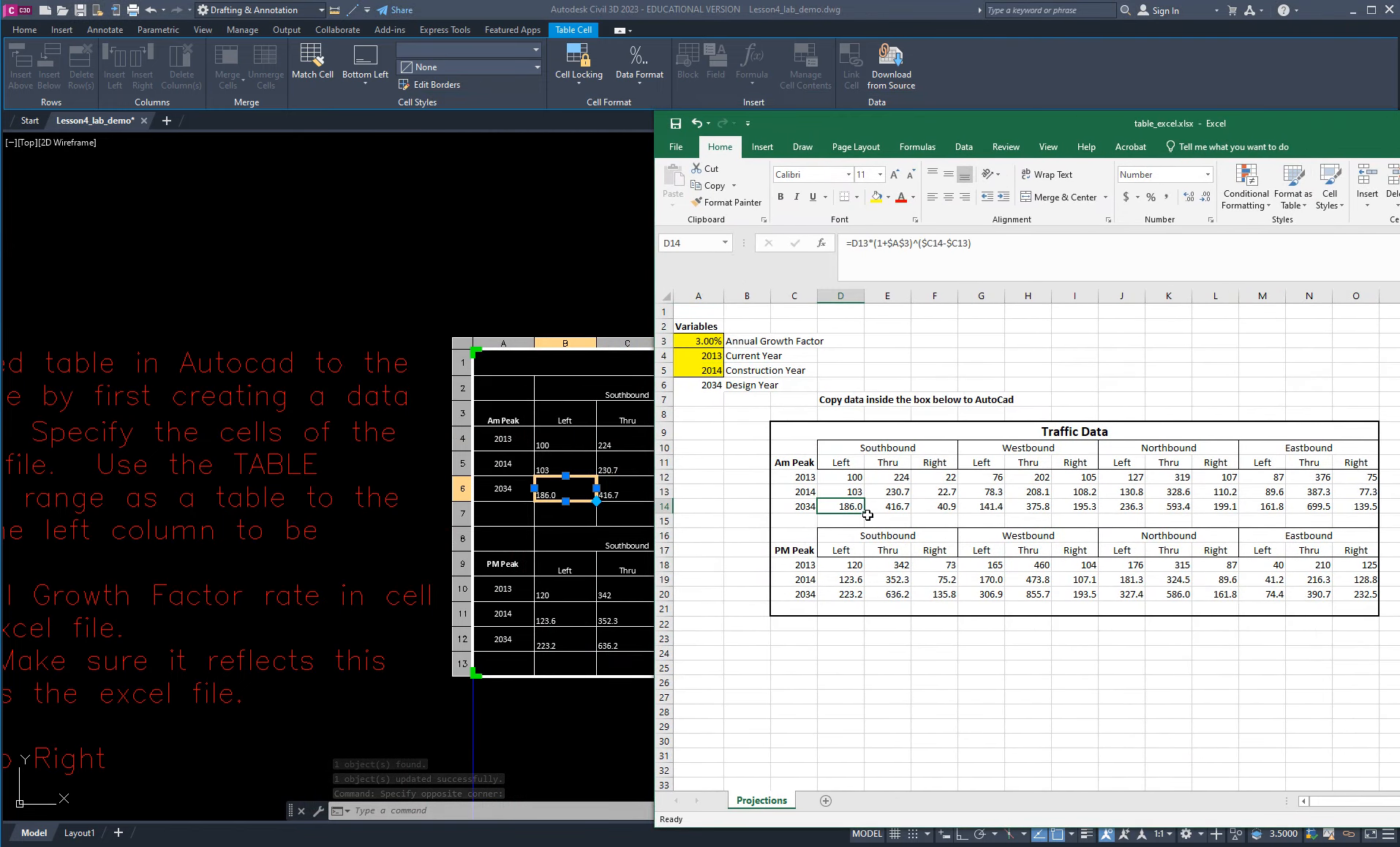
Set the Annual Growth Factor in cell A3 of table_excel.xlsx to 1.5%, save the workbook, and update the linked Traffic Data table.
click(703, 341)
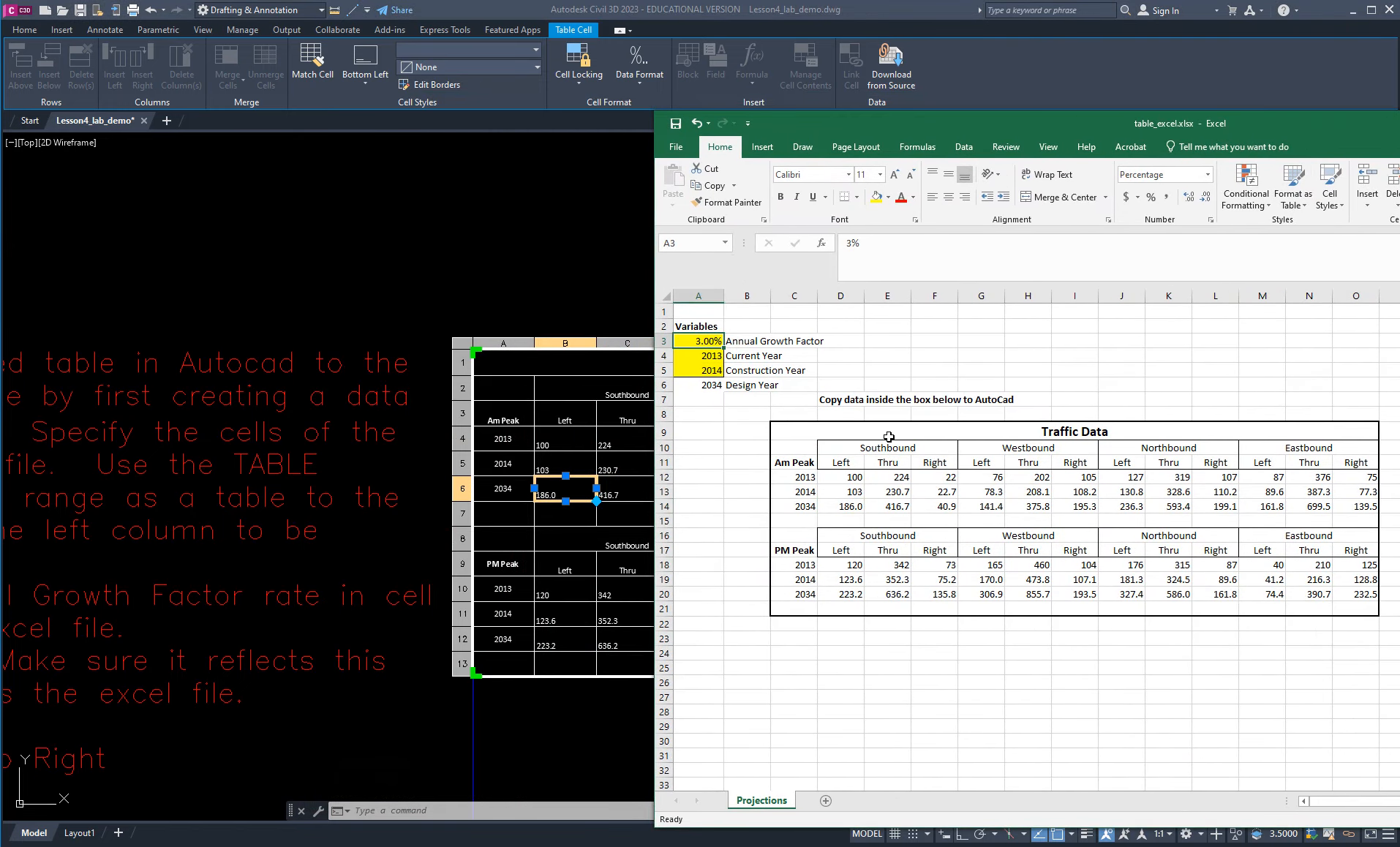
text(1.5)
key(Return)
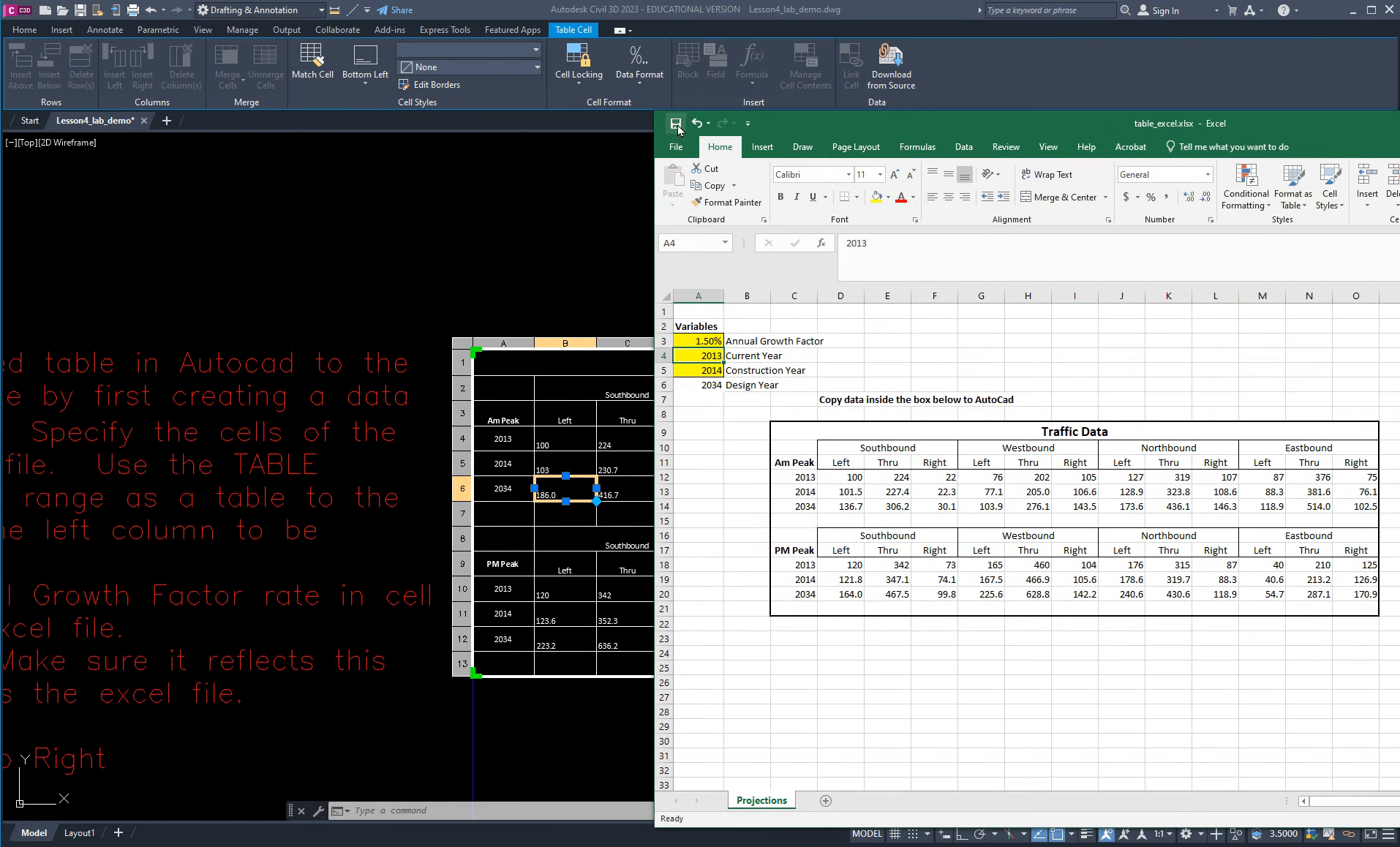
drag(803, 129, 1399, 143)
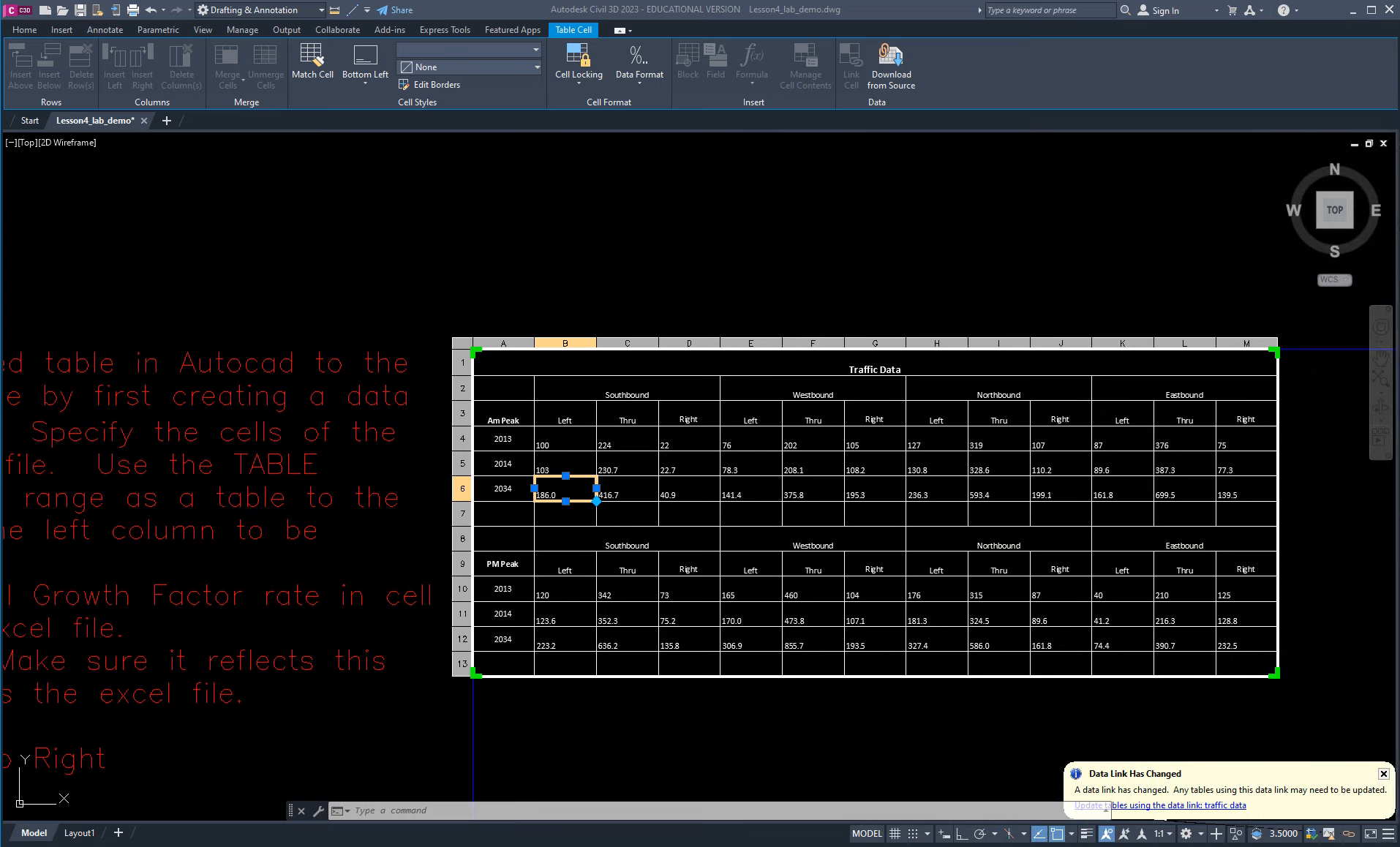
click(1159, 805)
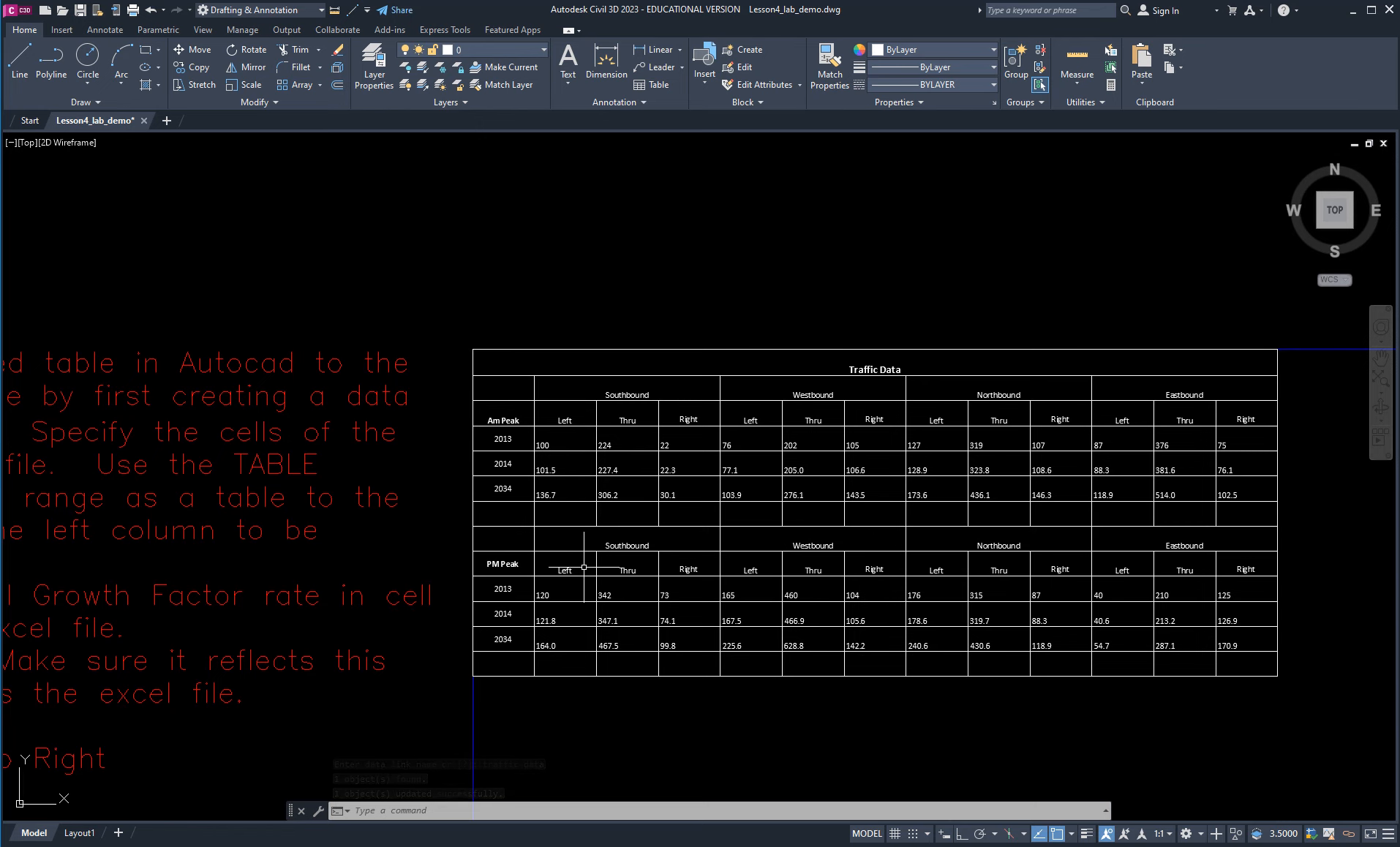
Review the completed Tables section, and examine the Chapter 17 Inquiry Commands instructions, part drawing, and list of requested measurements.
scroll(578, 567, down, 4)
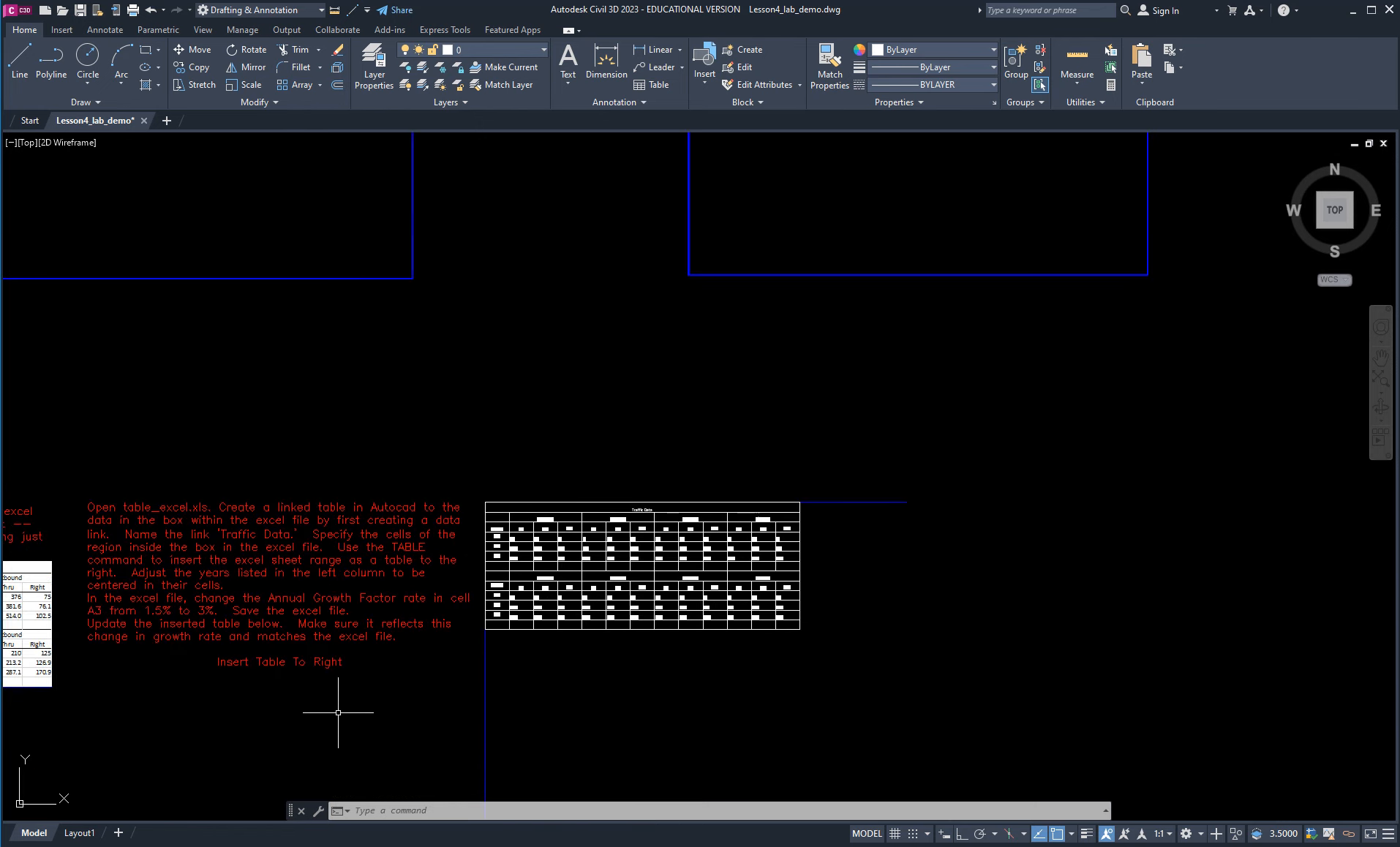
middle_drag(329, 722, 616, 659)
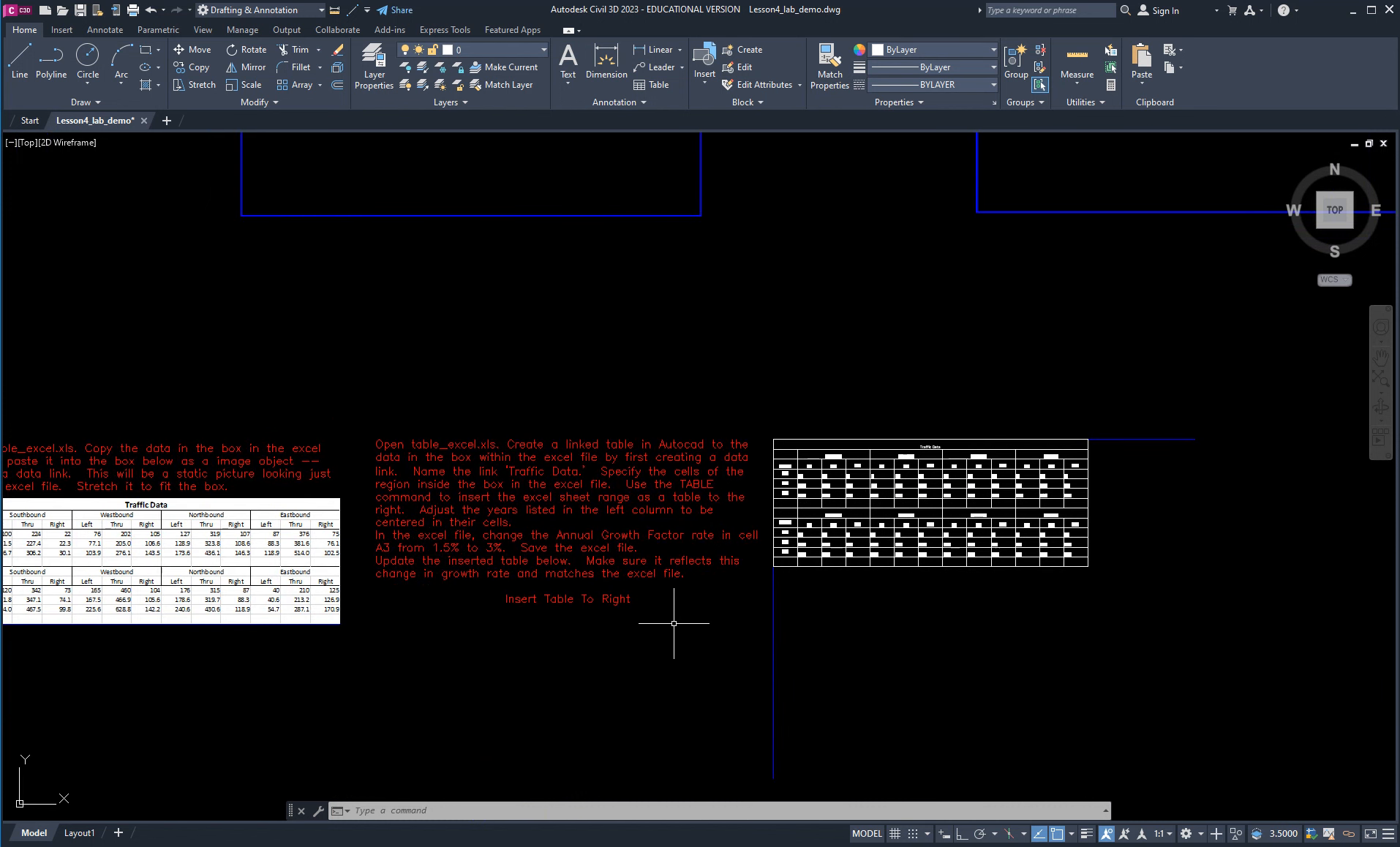
middle_drag(532, 646, 684, 588)
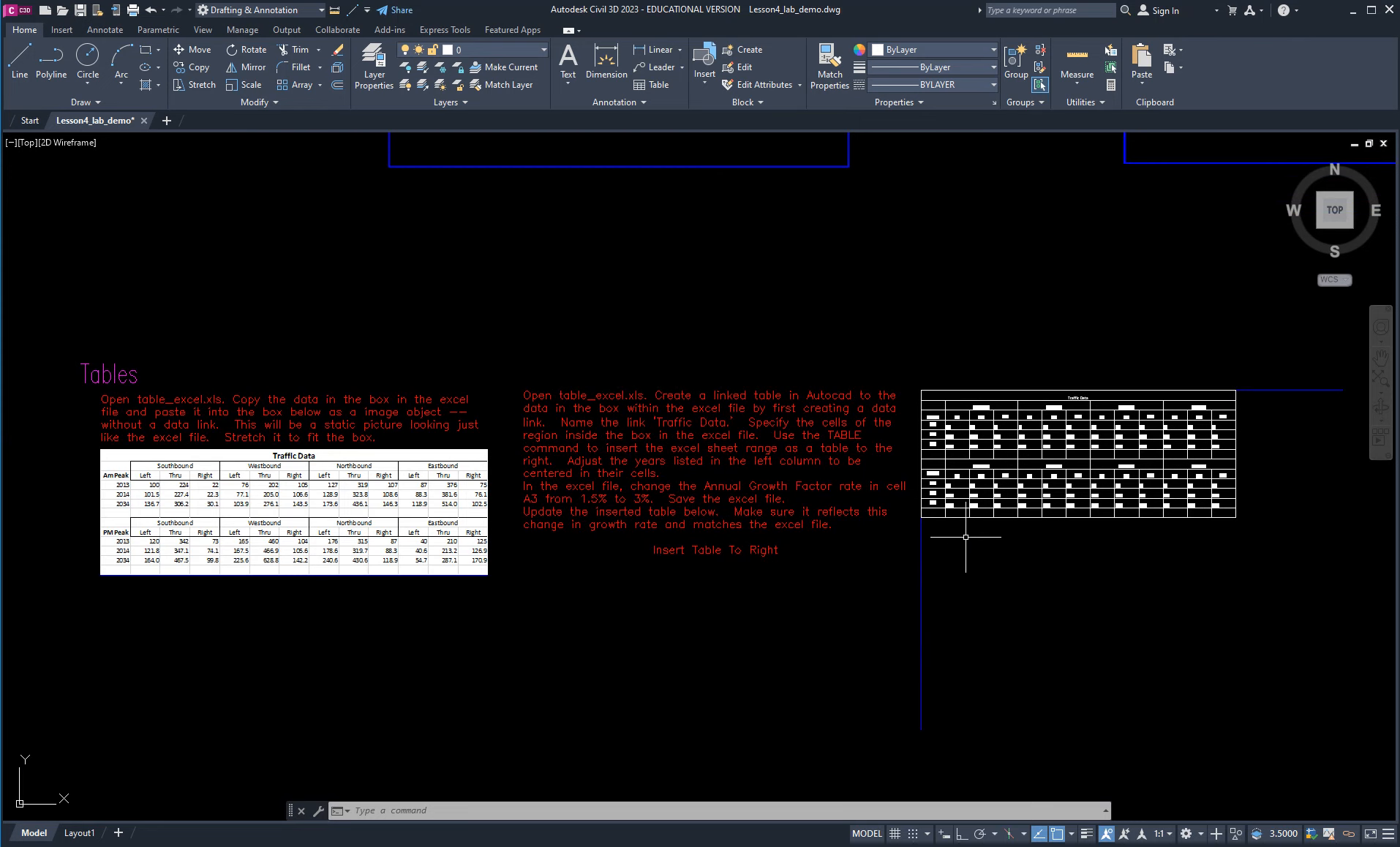
scroll(867, 570, down, 2)
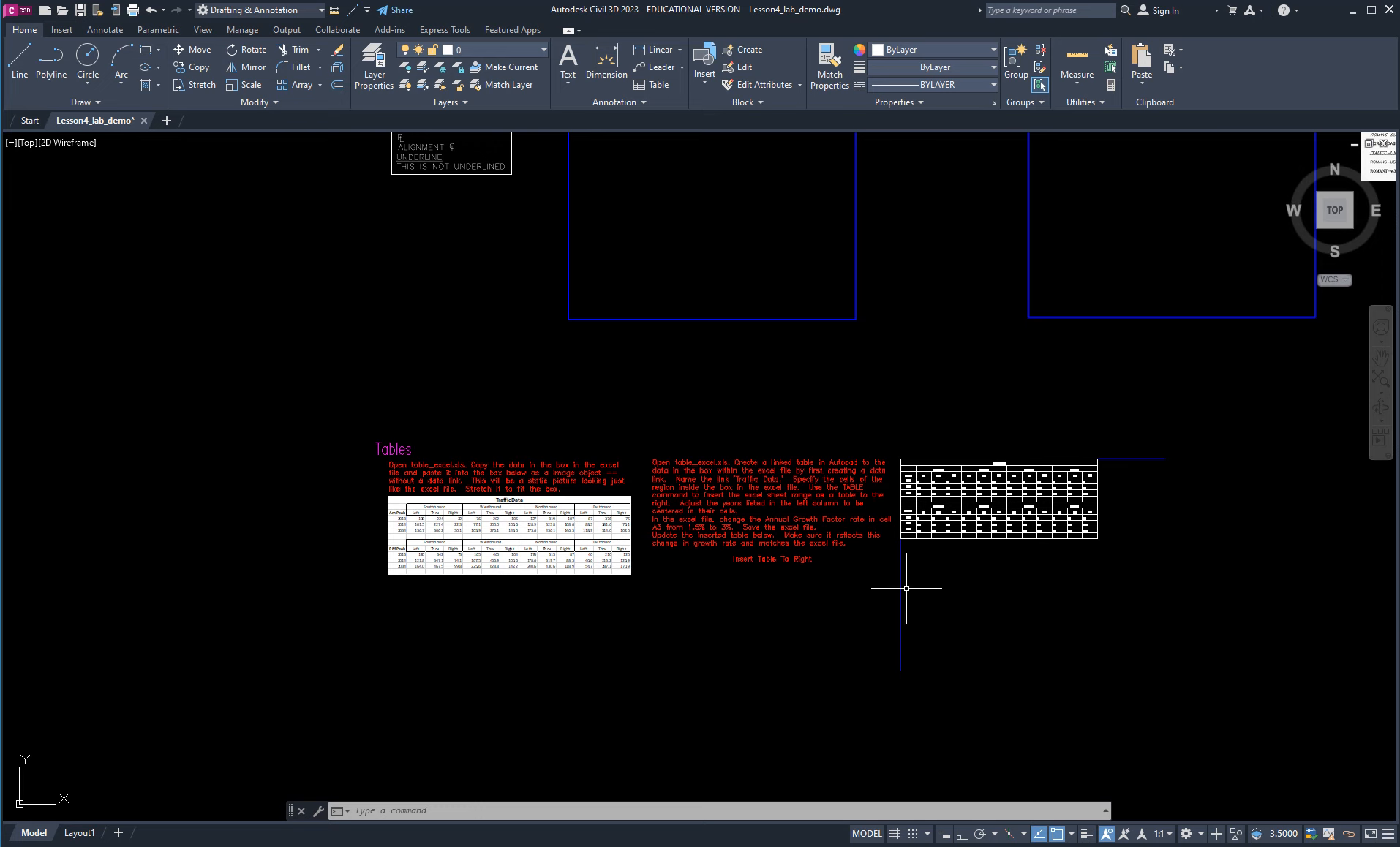
scroll(787, 640, down, 3)
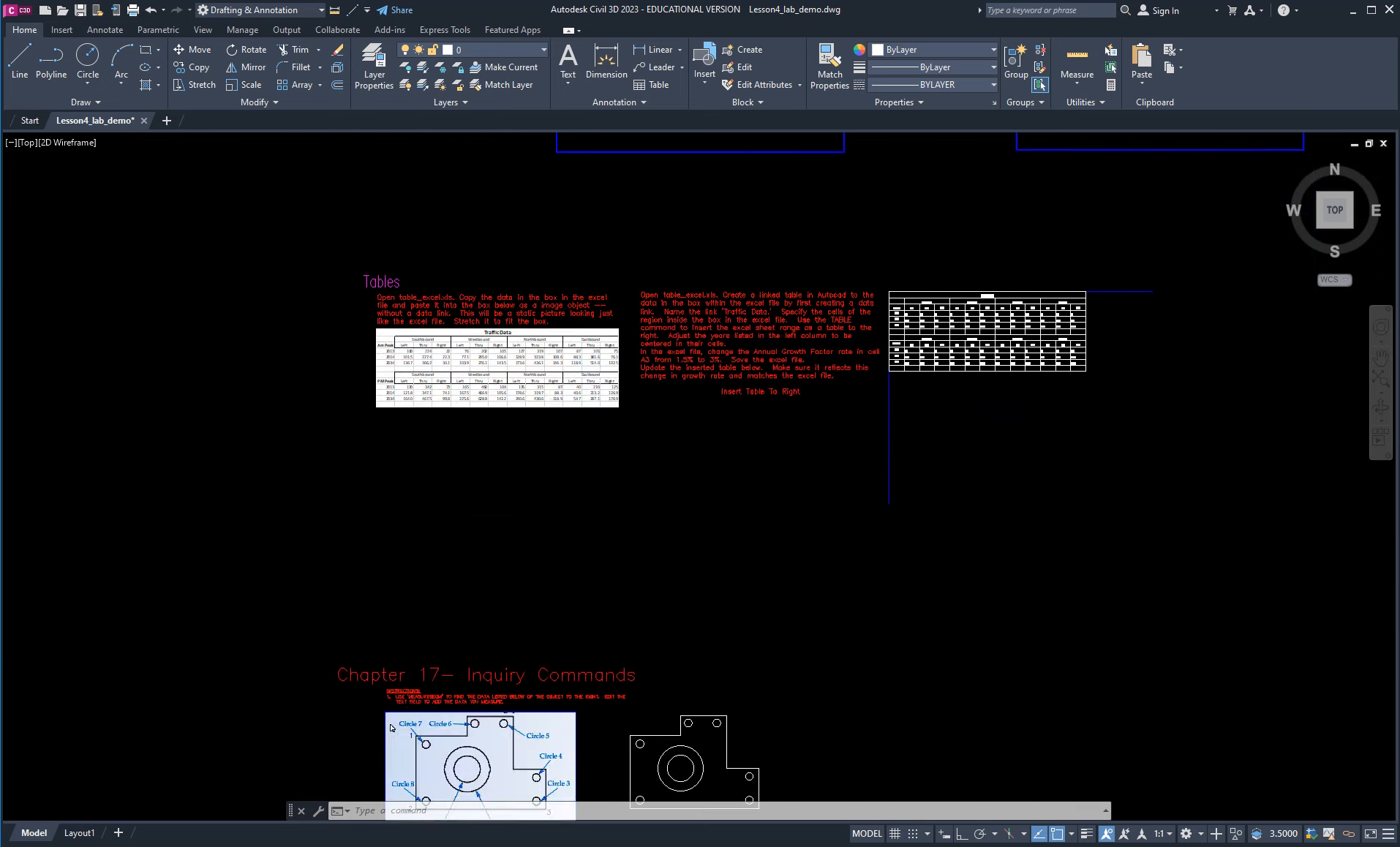
scroll(680, 565, up, 2)
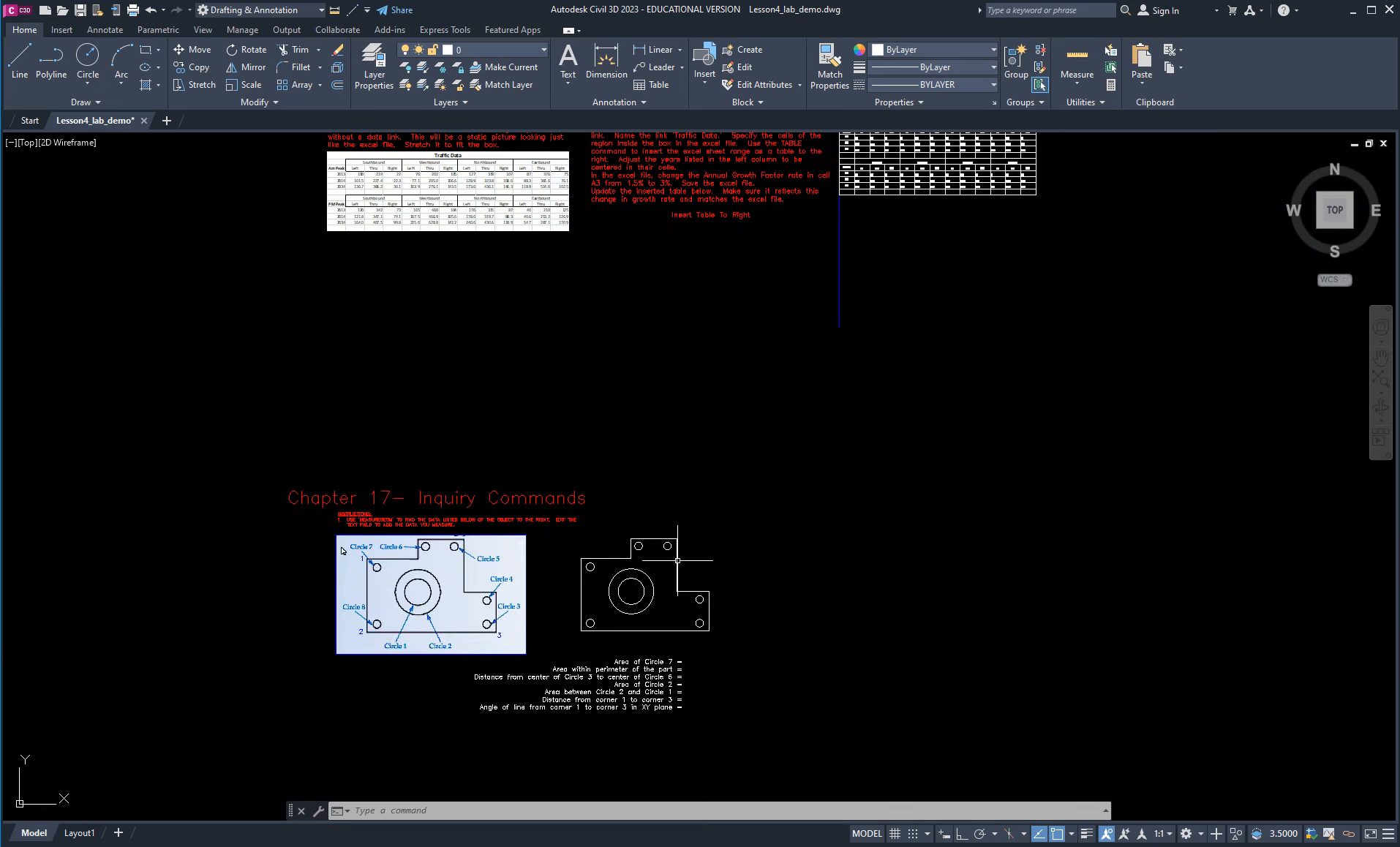
scroll(610, 585, up, 4)
mouse_move(415, 603)
middle_down()
mouse_move(637, 566)
mouse_move(681, 469)
mouse_move(626, 475)
middle_up()
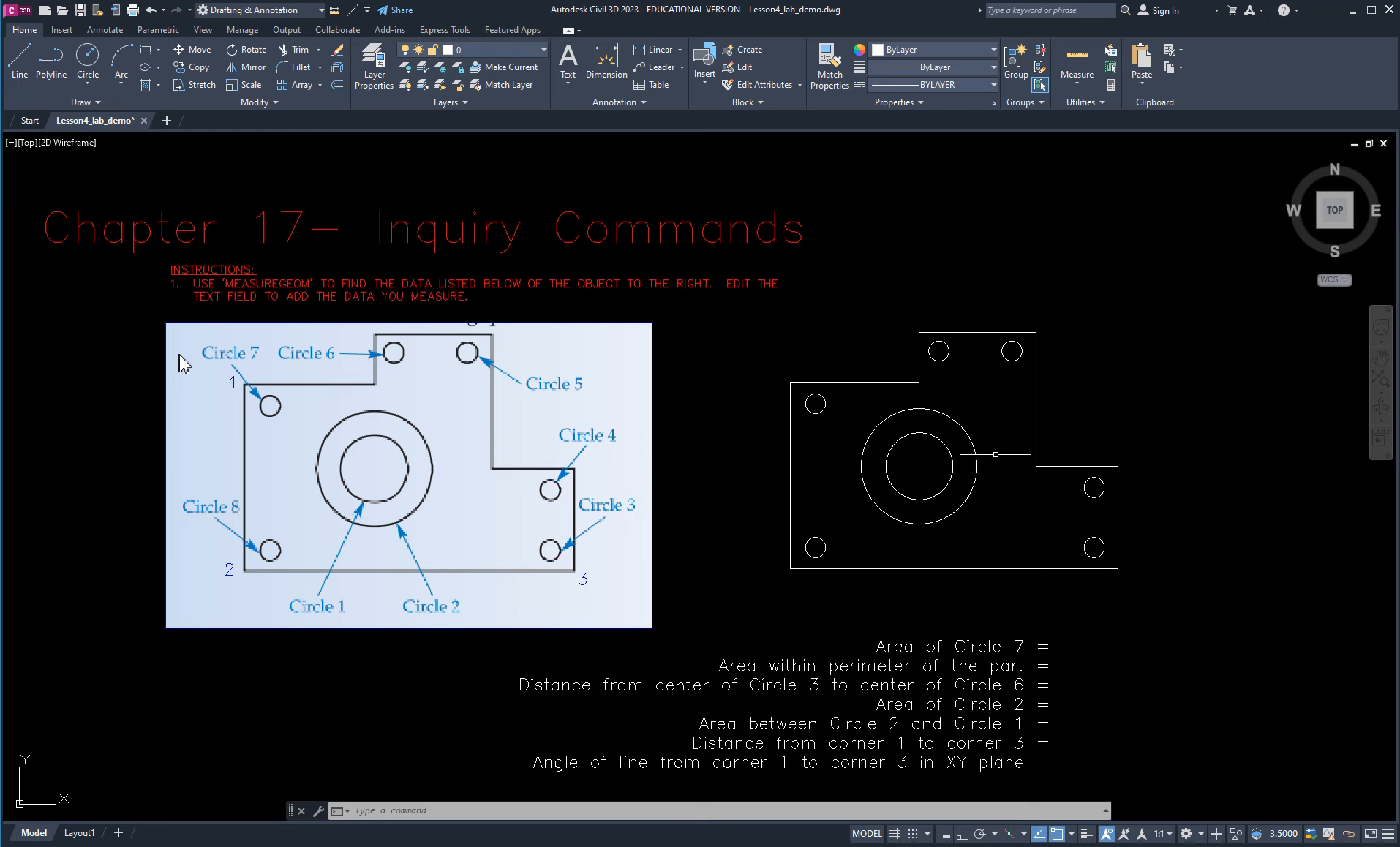
click(898, 647)
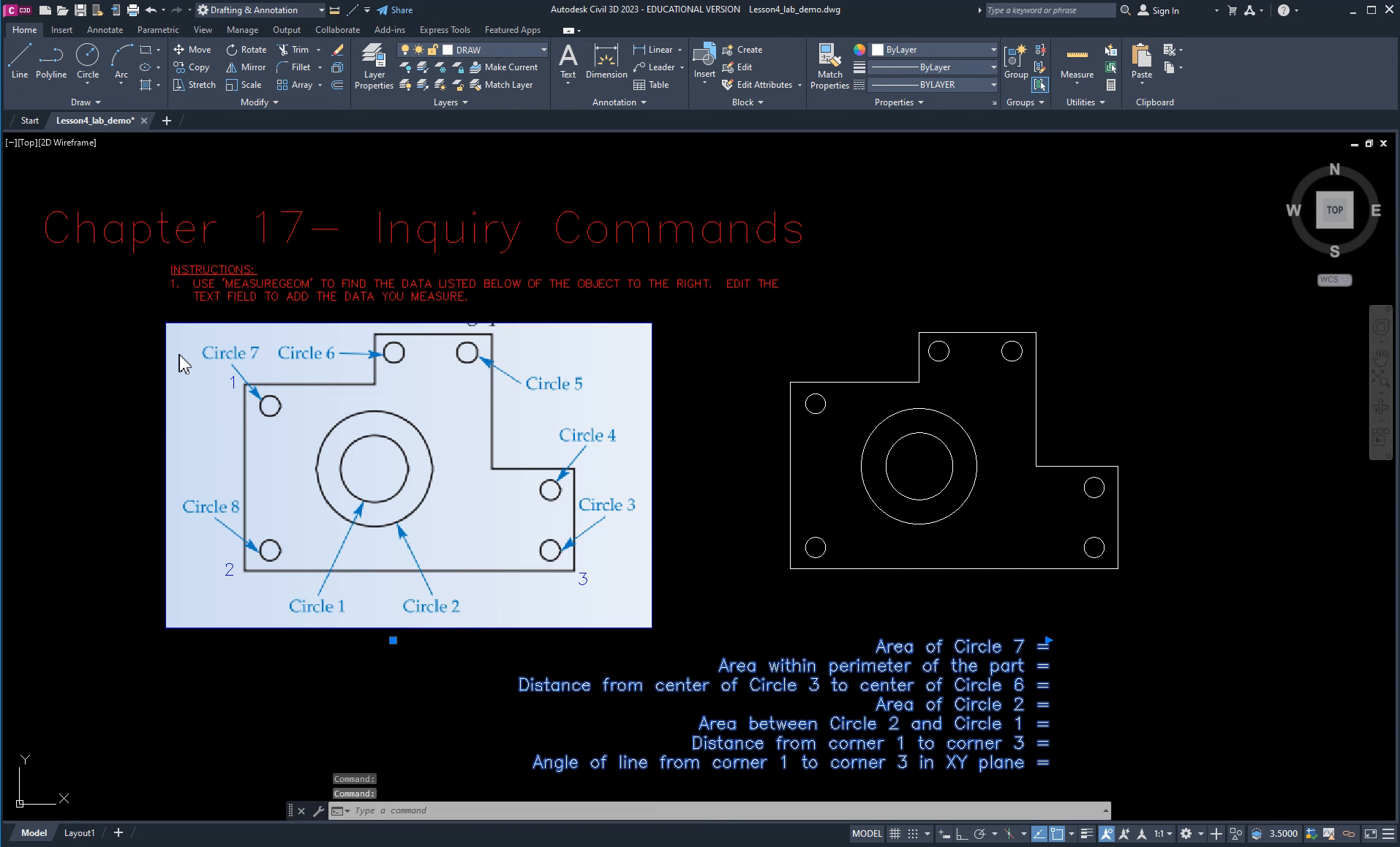
double_click(1031, 646)
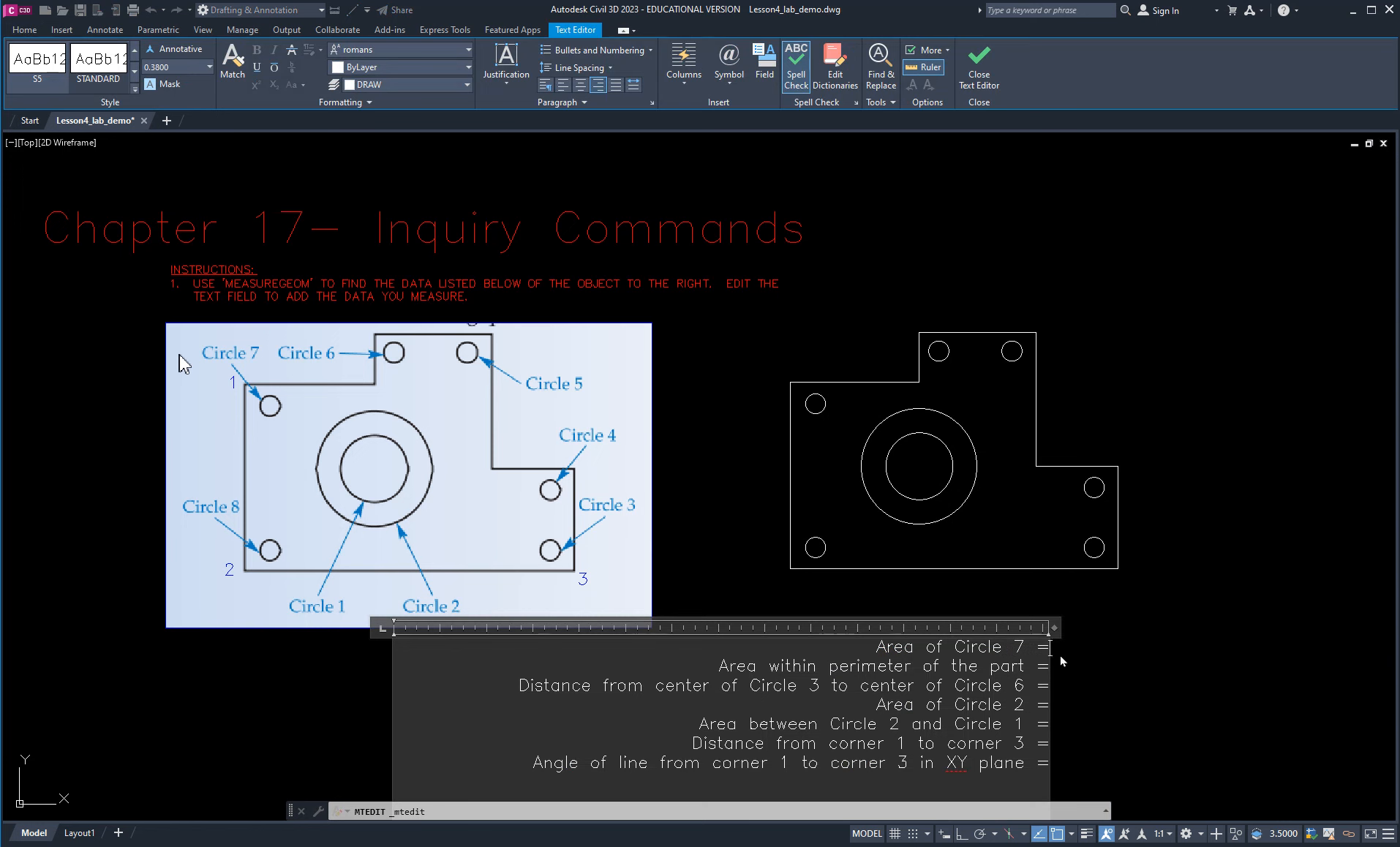
key(Escape)
key(Escape)
key(Escape)
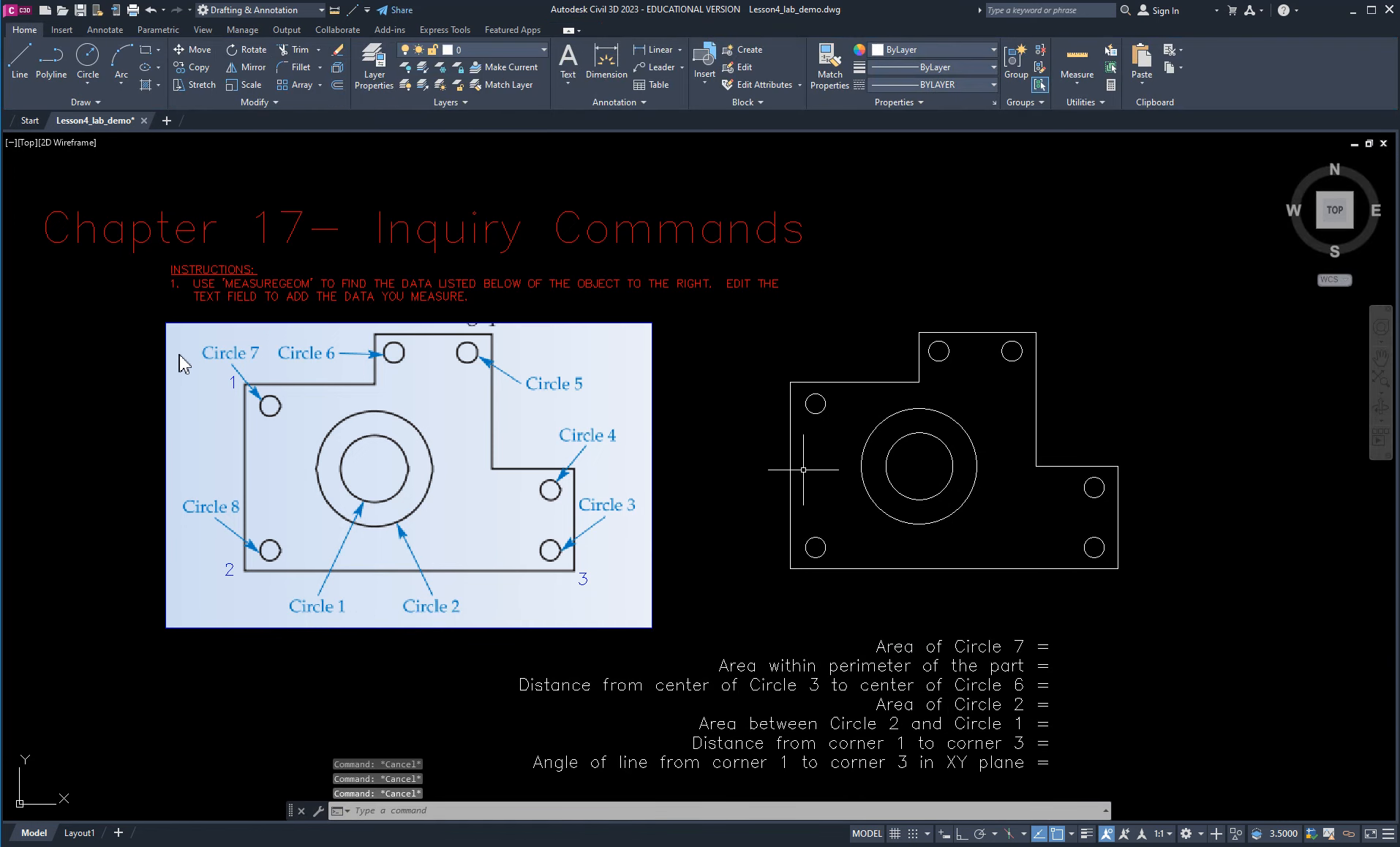
Run MEASUREGEOM and inspect the quick measurements of the part's edges and circles.
text(ME)
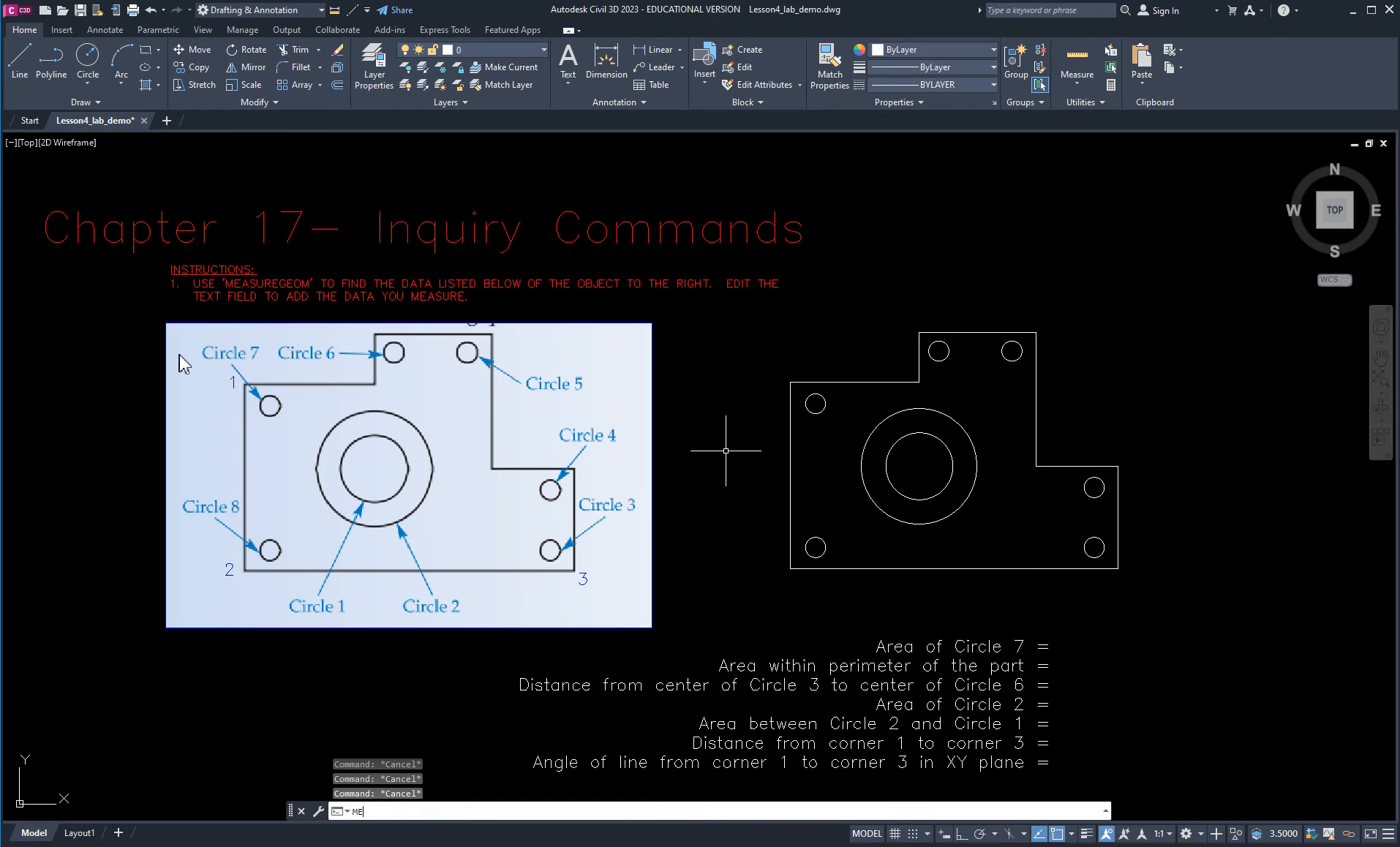
text(ASG)
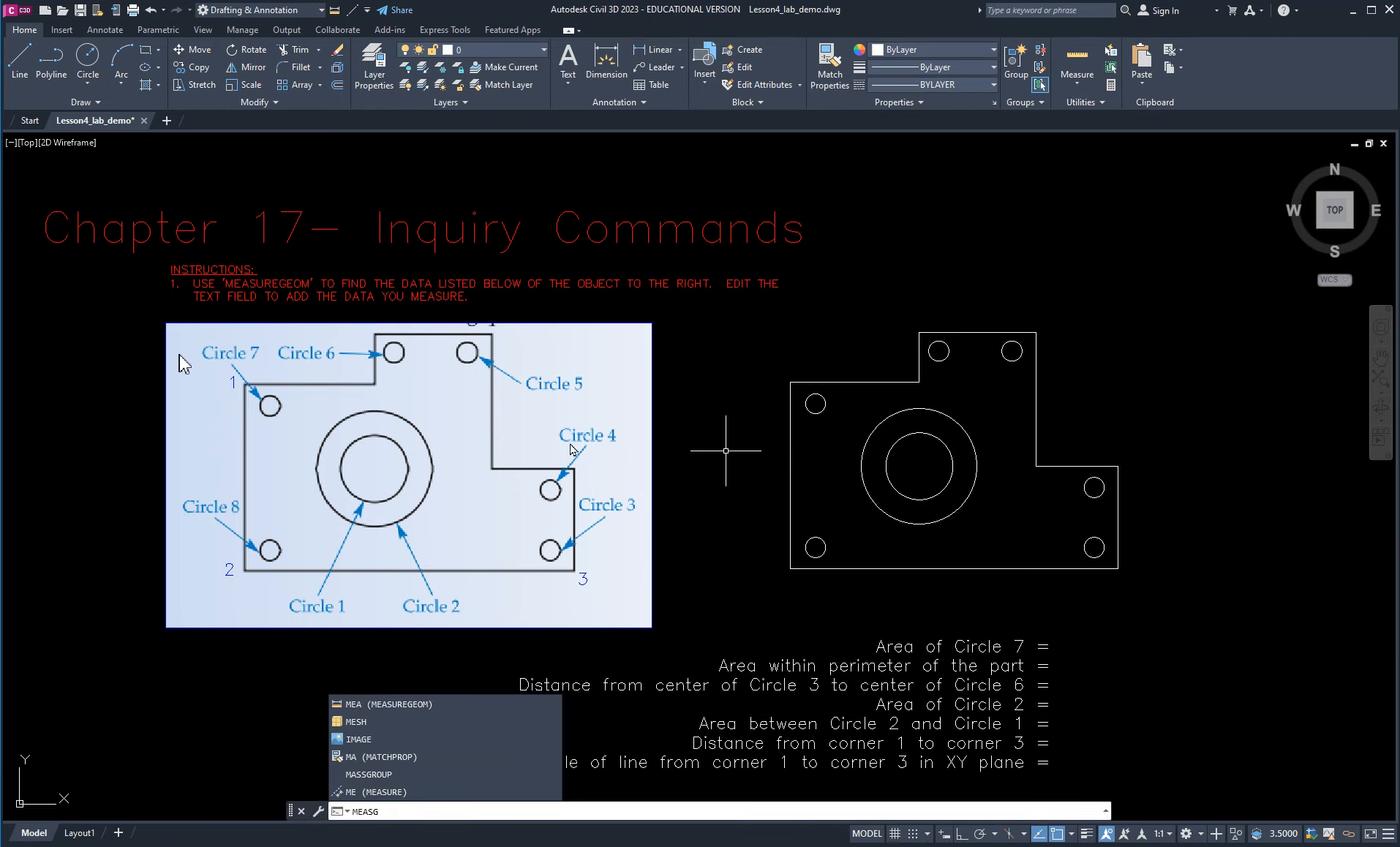
text(EOM)
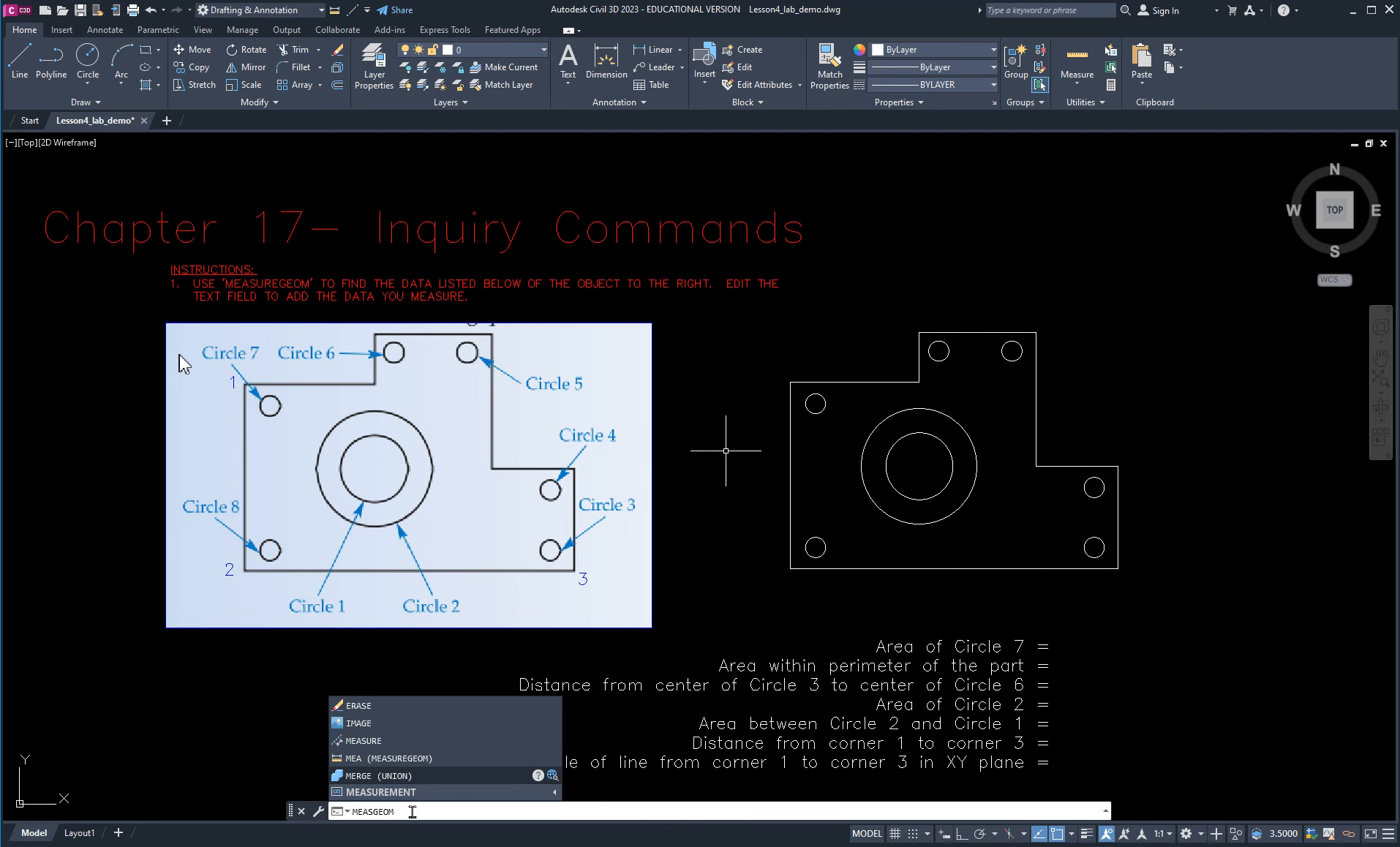
drag(413, 812, 337, 813)
text(MEASU)
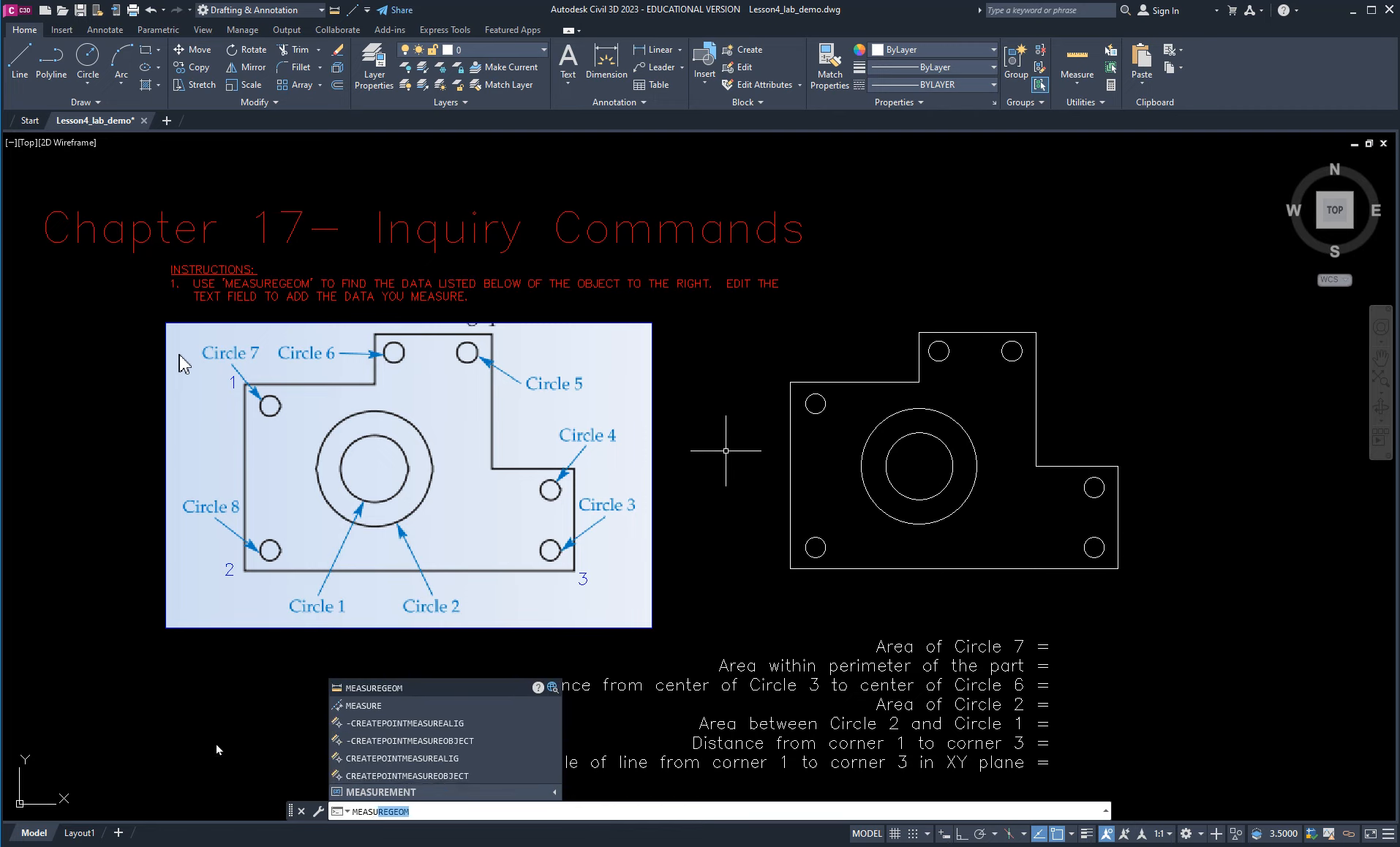
click(392, 690)
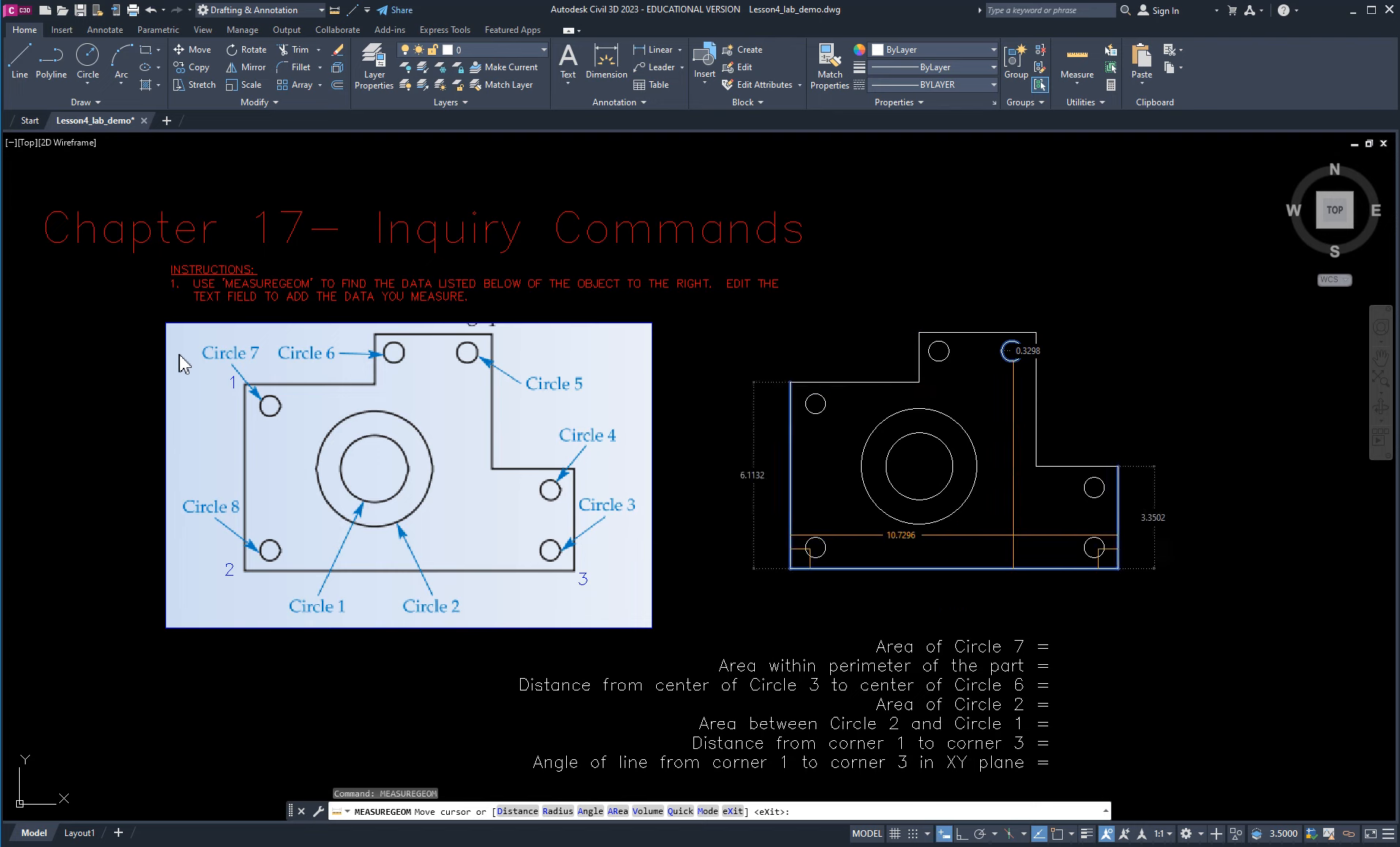
key(Escape)
key(Escape)
key(Escape)
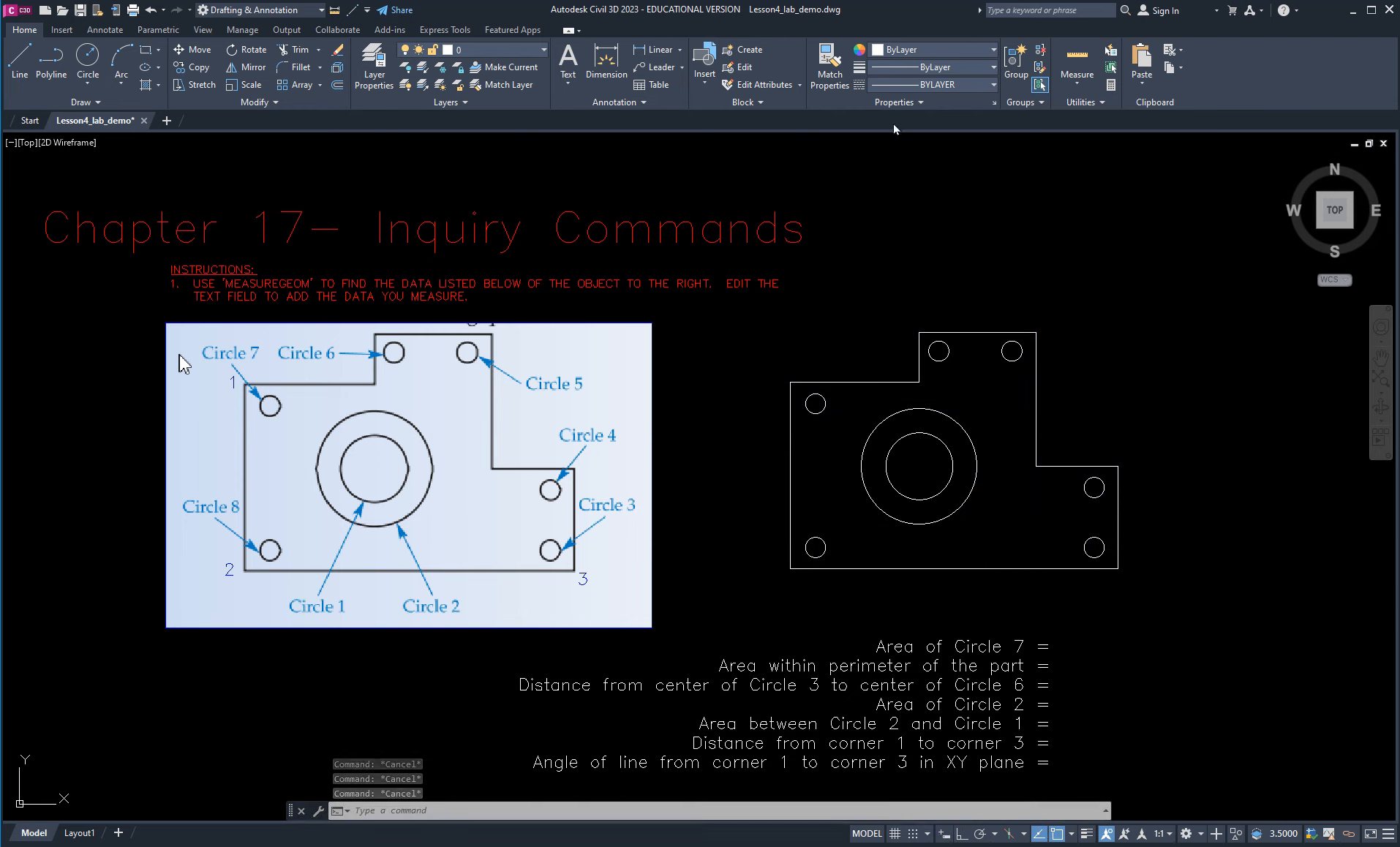
Try to measure the area of Circle 7 on the part by picking points with the Area option of MEASUREGEOM.
click(1078, 85)
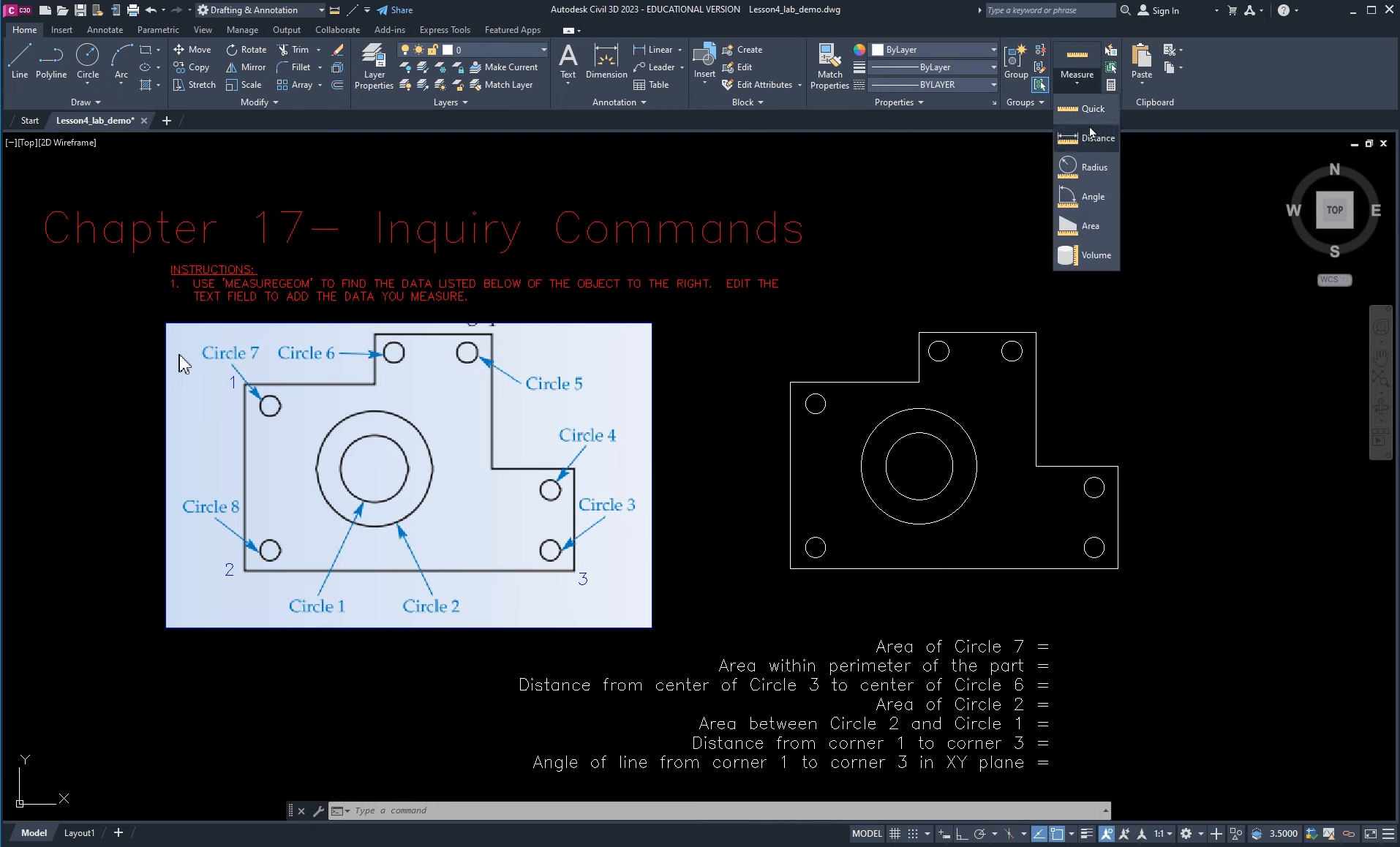
click(1078, 60)
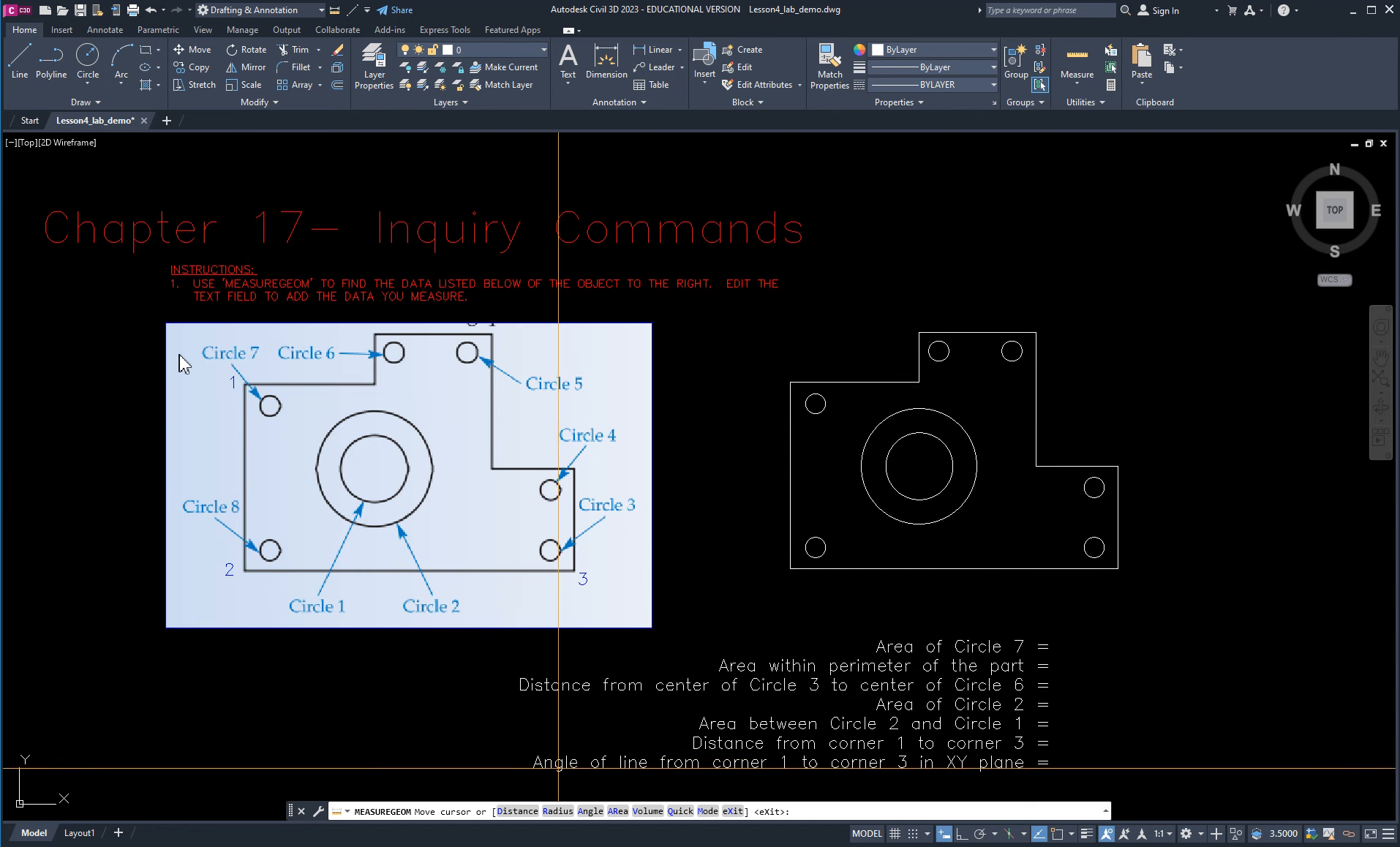
text(AR)
key(Return)
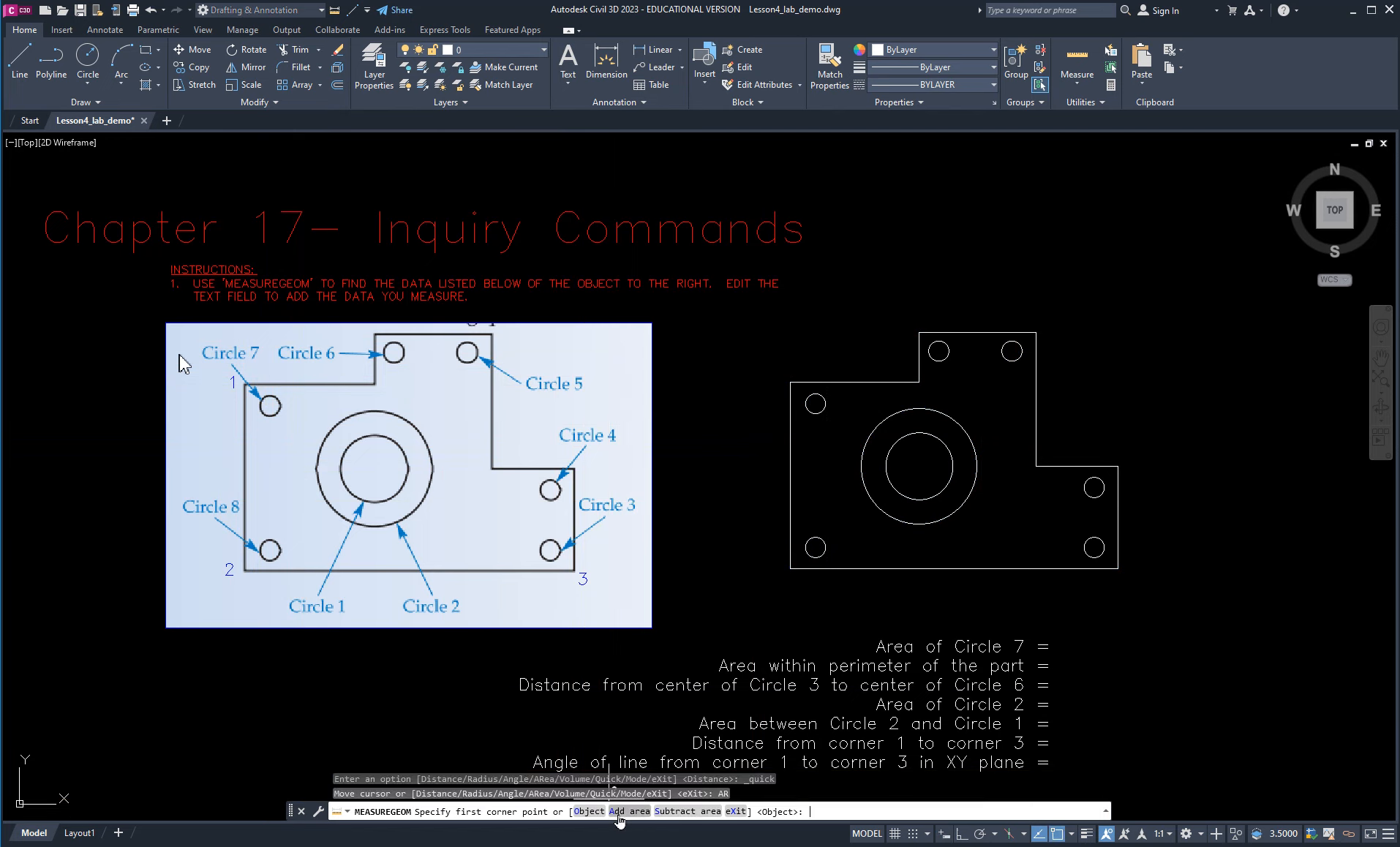
click(815, 403)
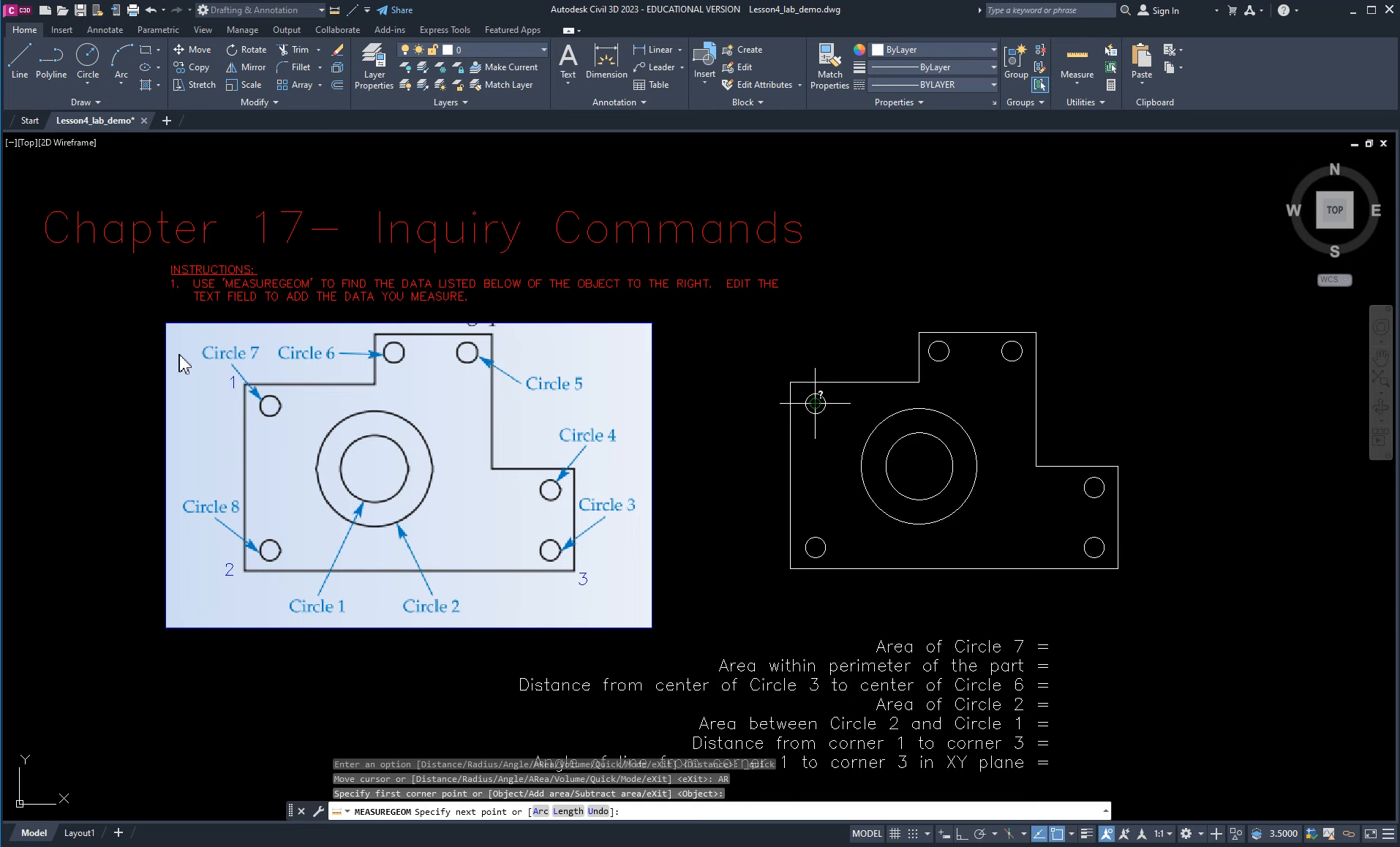
key(Return)
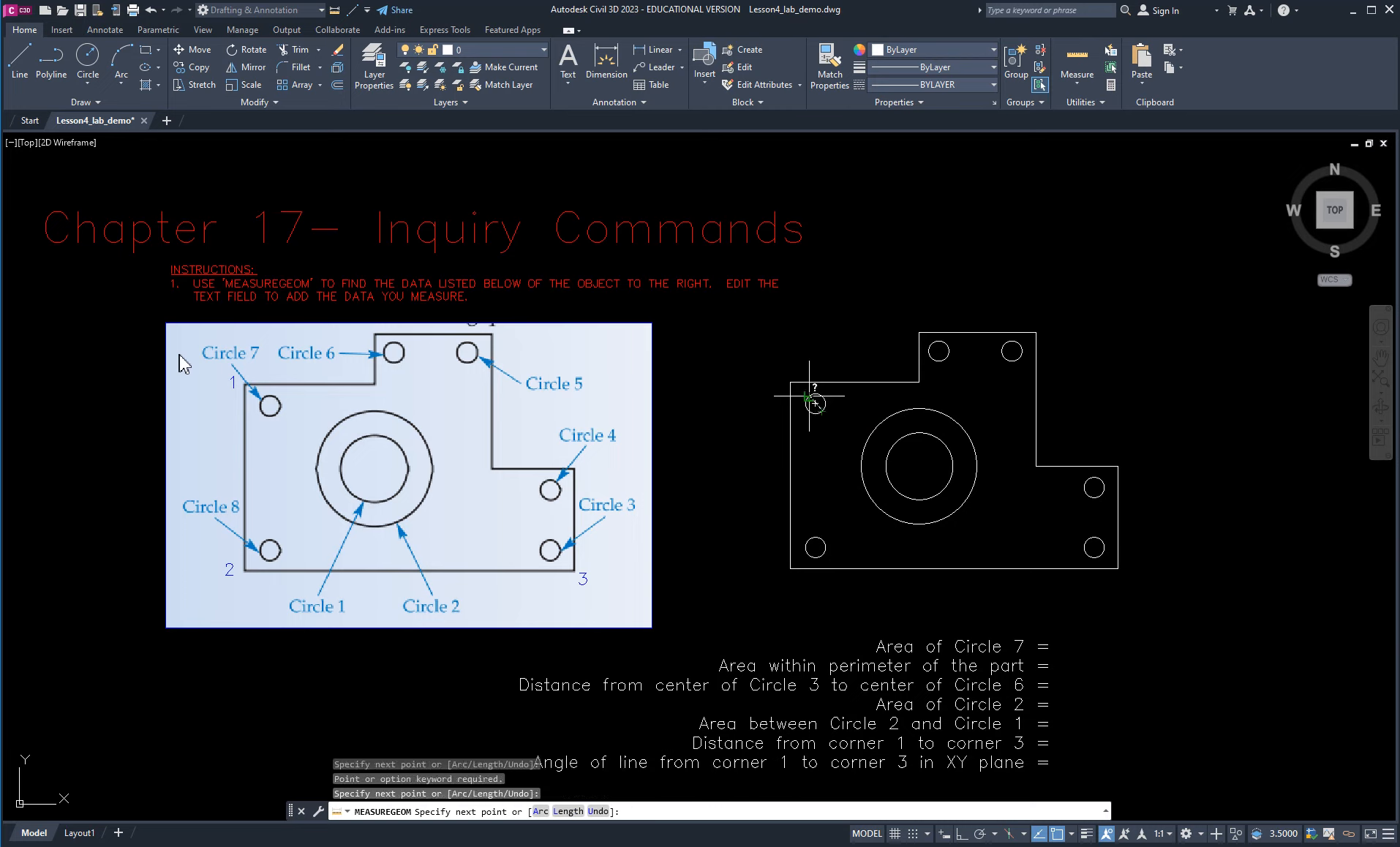
click(813, 401)
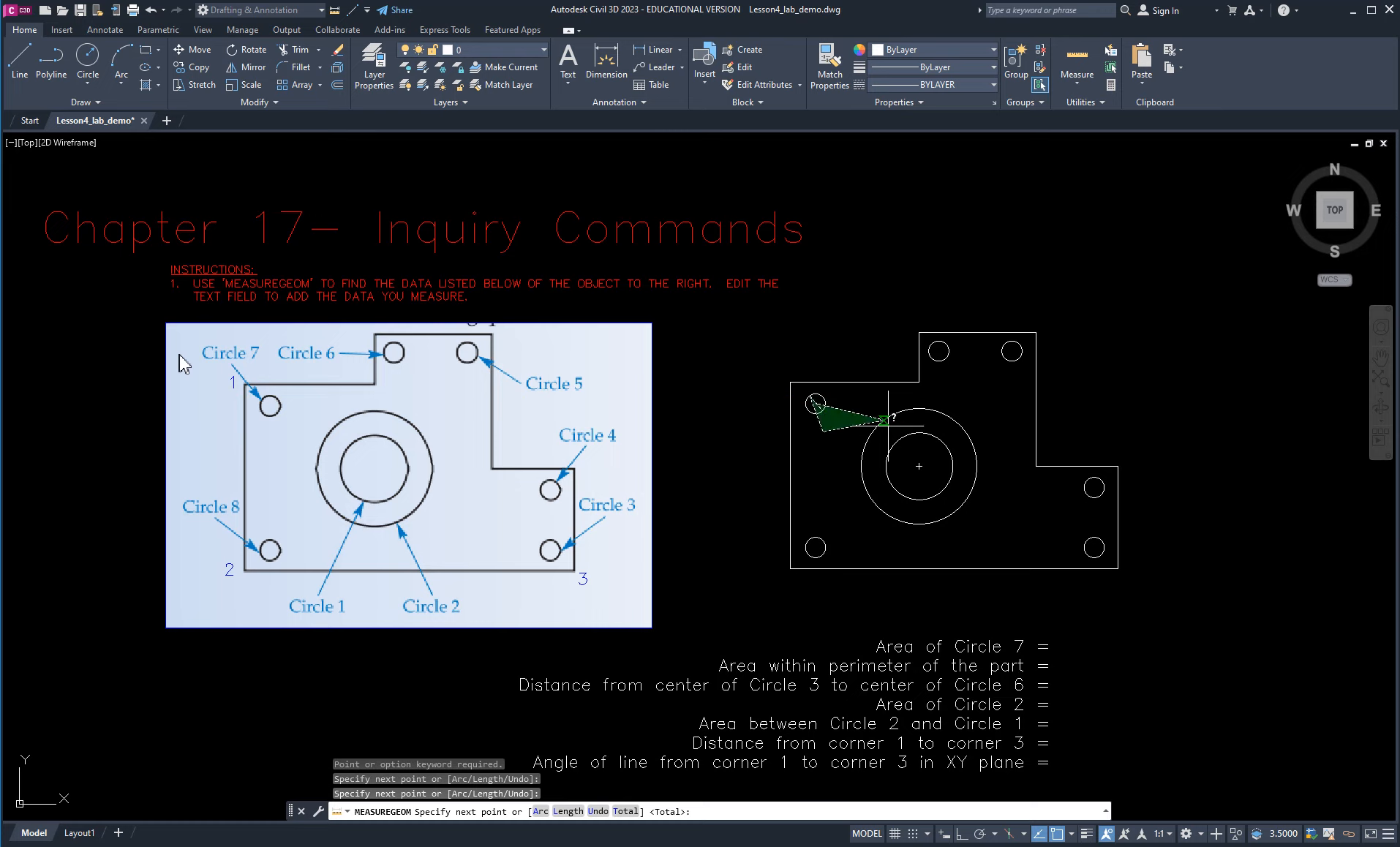
click(824, 424)
key(Escape)
key(Escape)
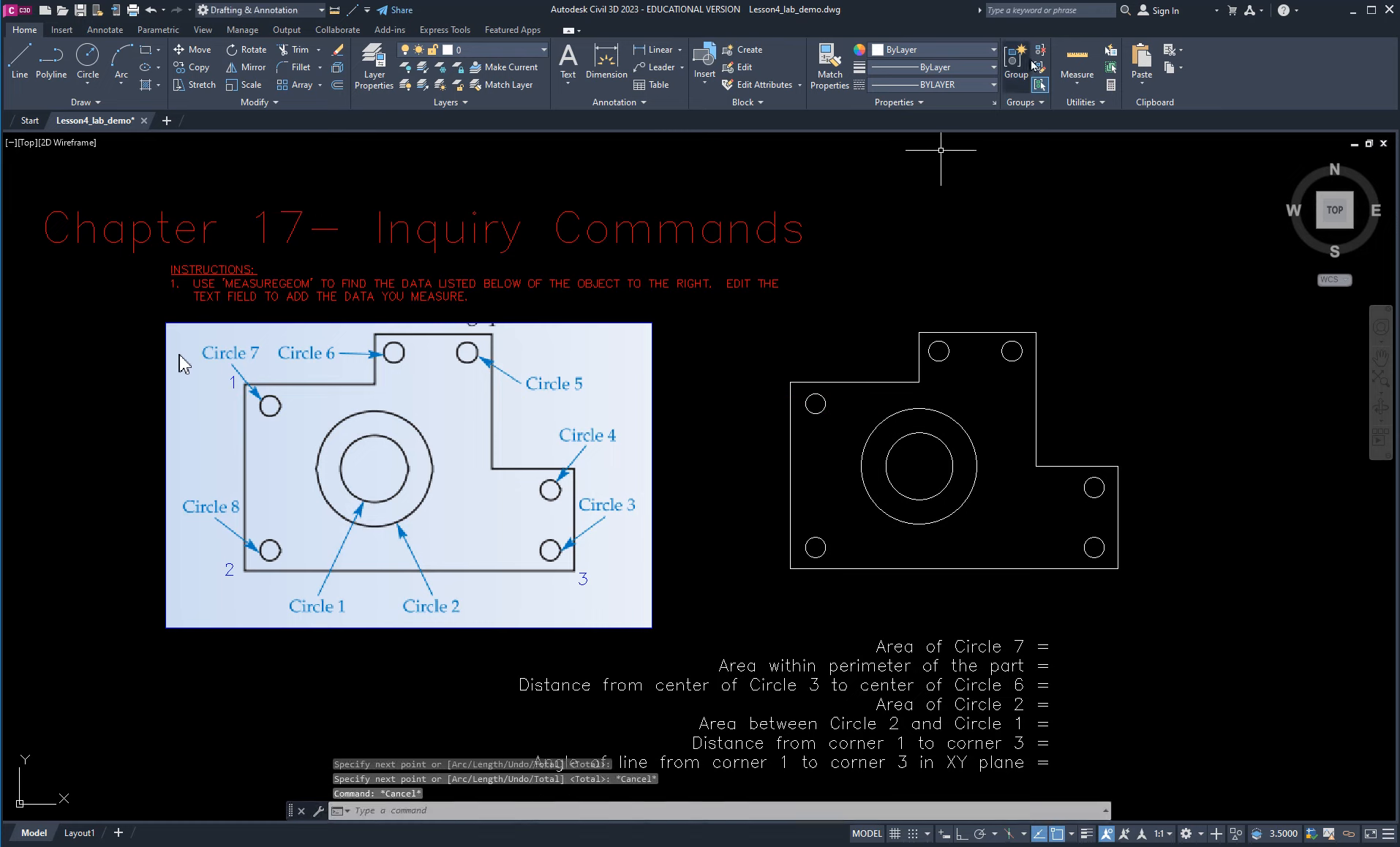
Measure the area and perimeter of Circle 7 on the part with MEASUREGEOM in Quick mode.
click(1077, 65)
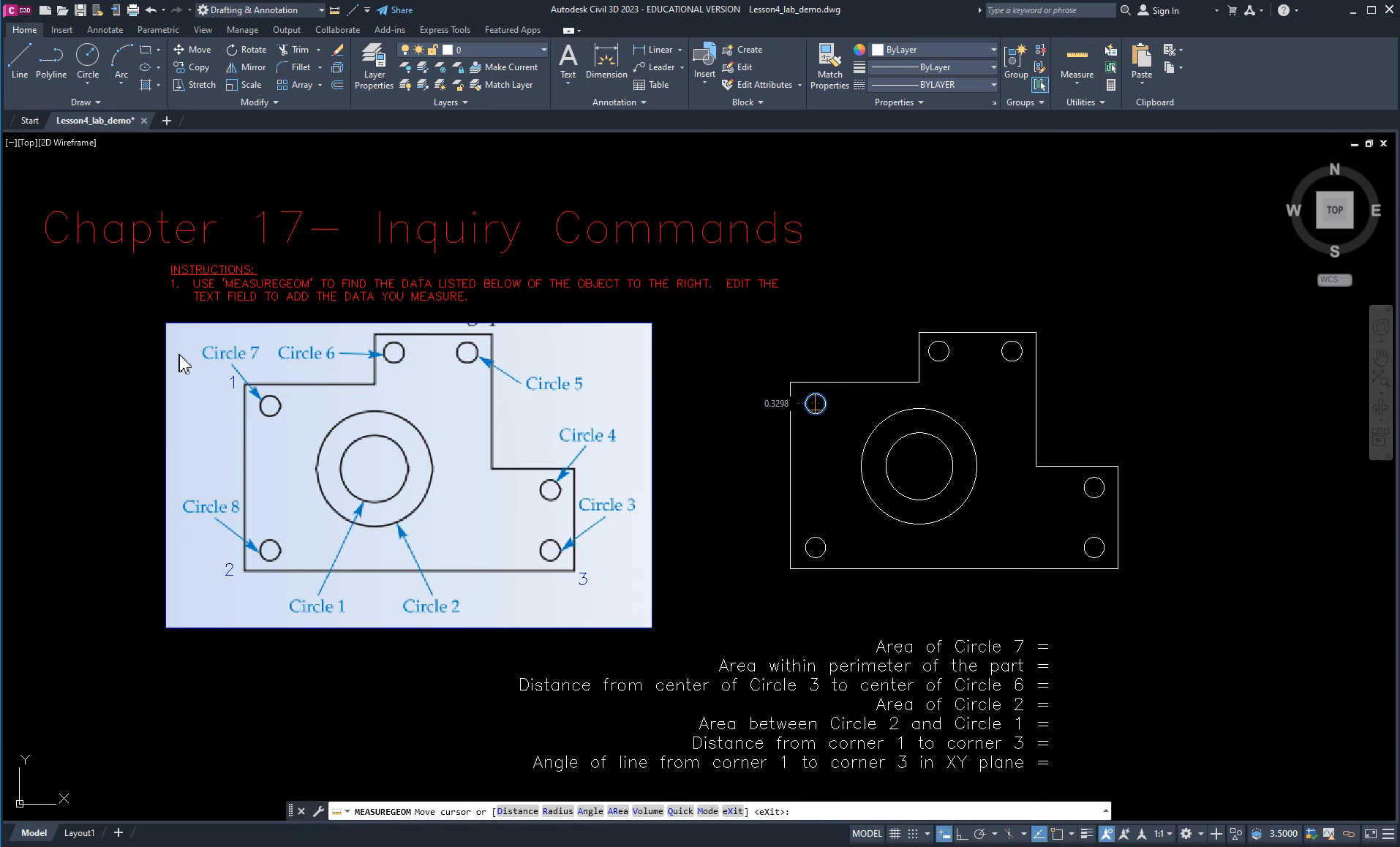
scroll(814, 403, up, 4)
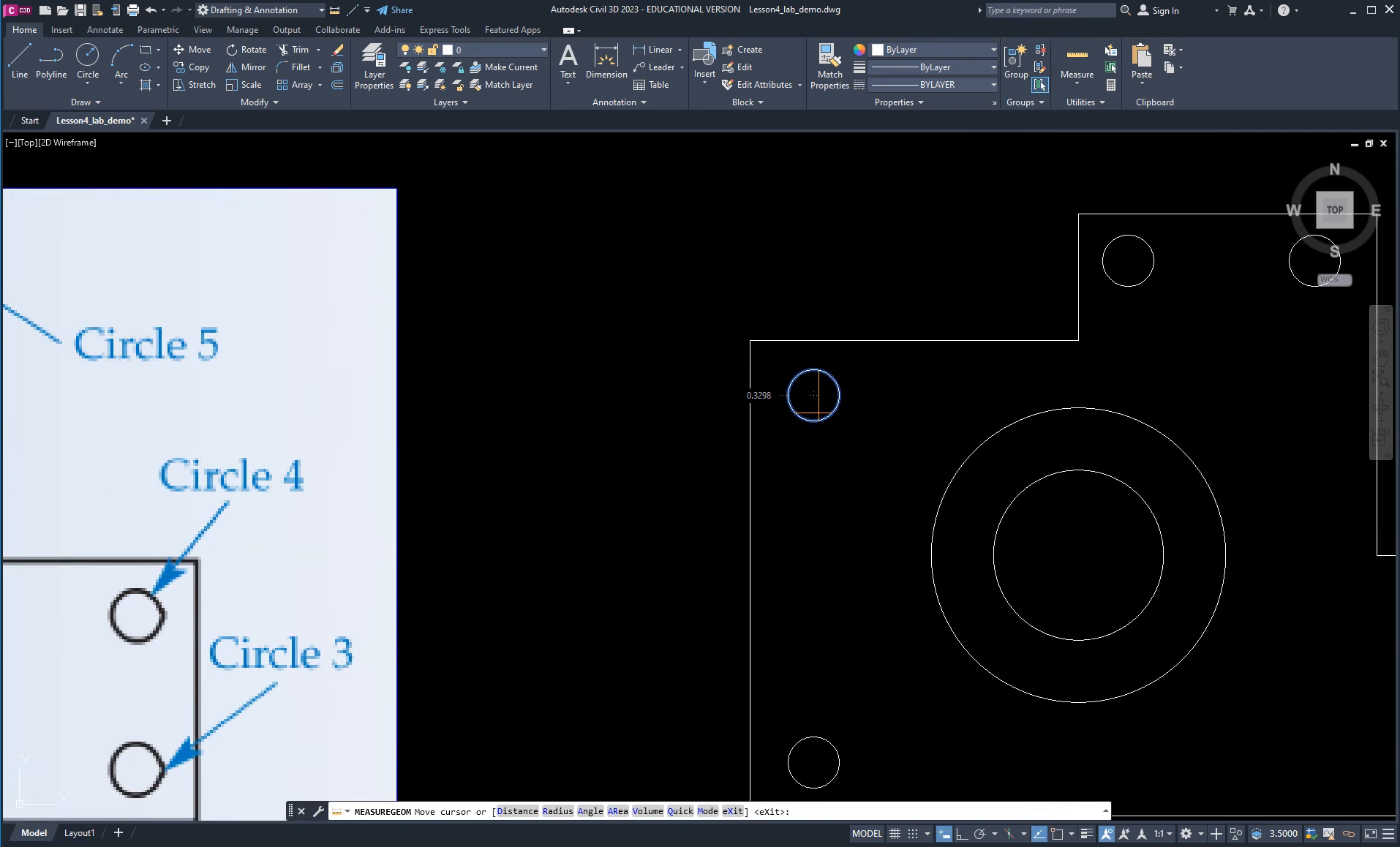
click(814, 395)
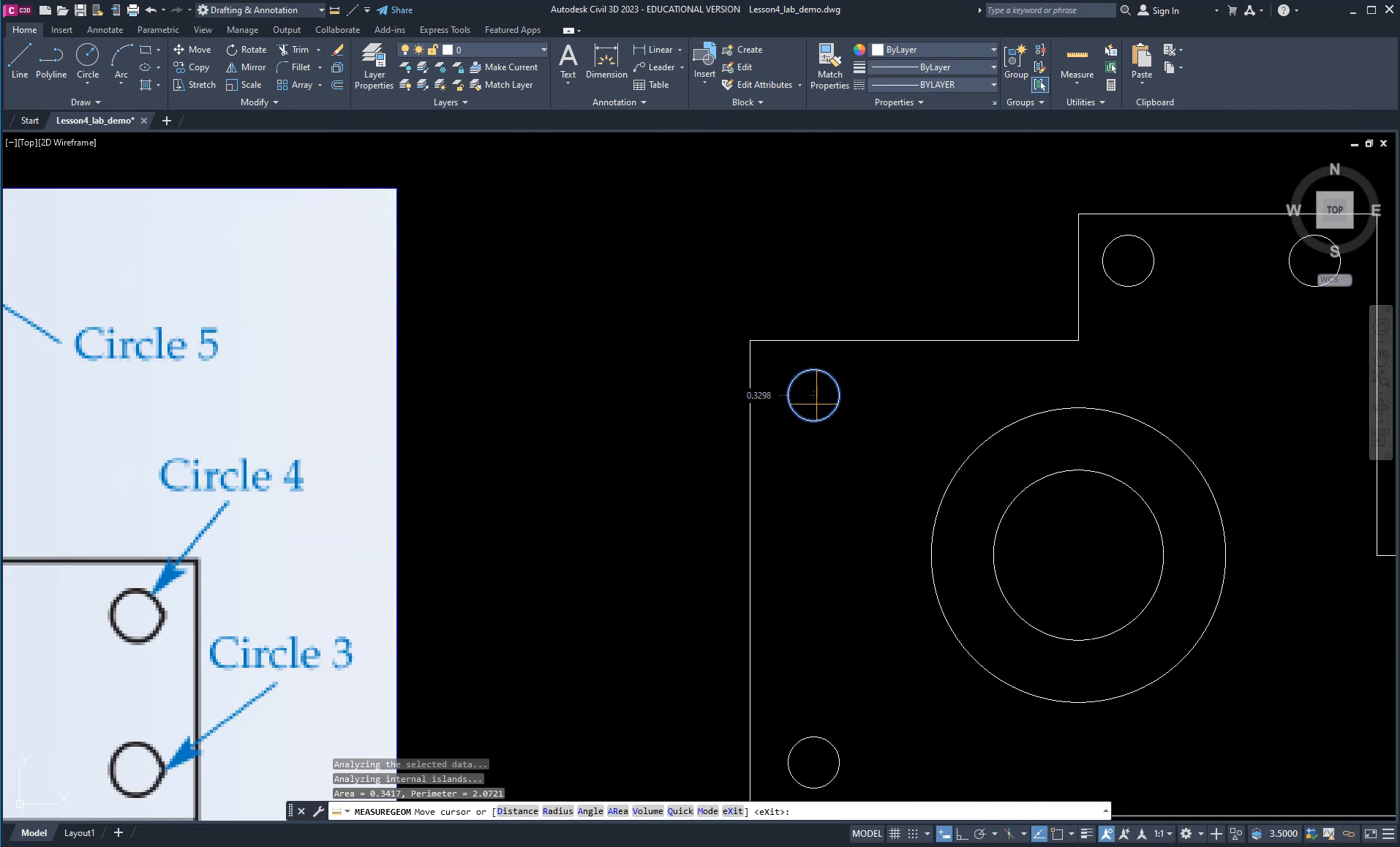
click(813, 395)
click(813, 395)
Quick-measure the enclosed areas of Circle 1, the ring between Circles 1 and 2, Circle 8, and Circle 6 on the part.
click(1013, 547)
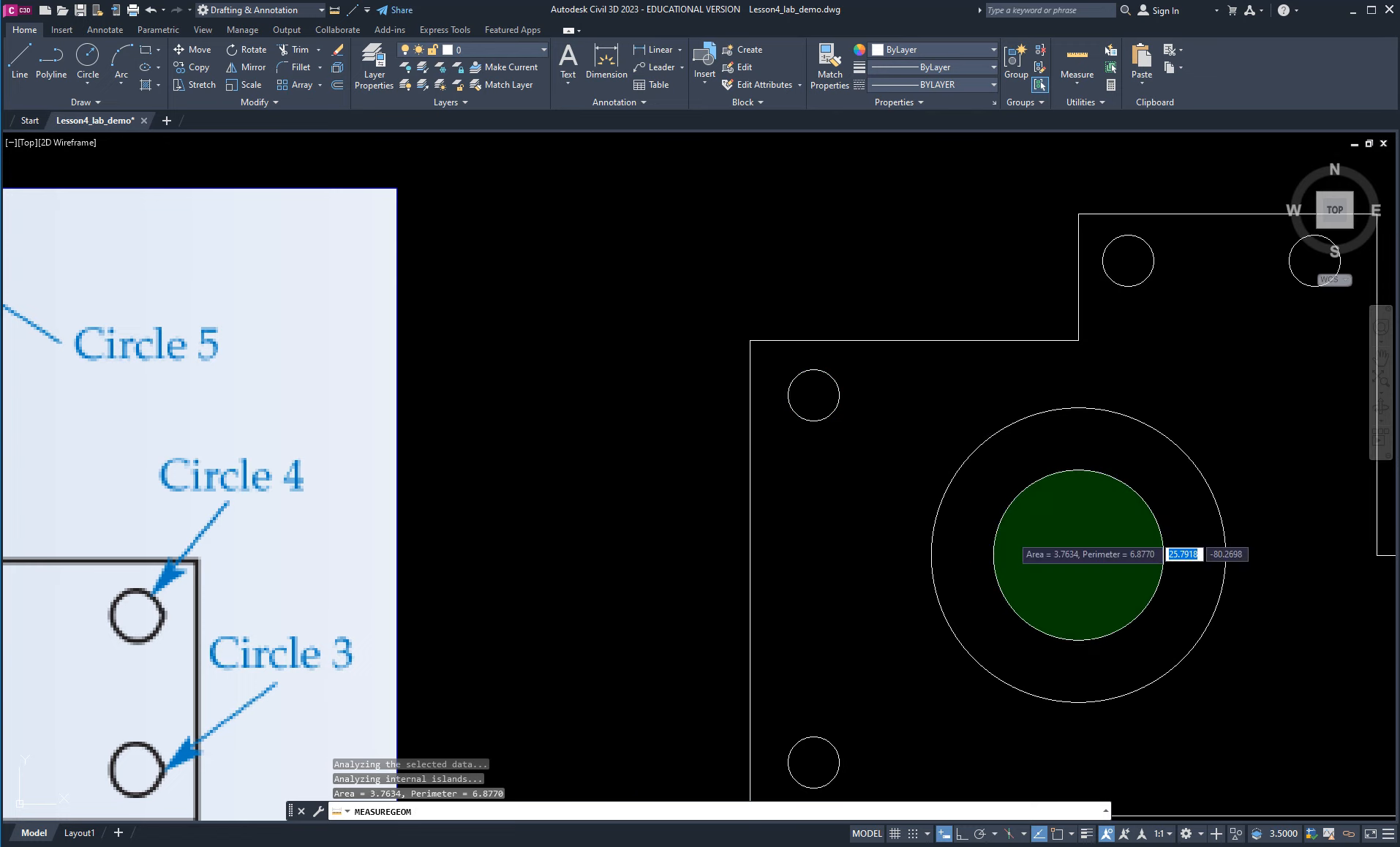
click(975, 487)
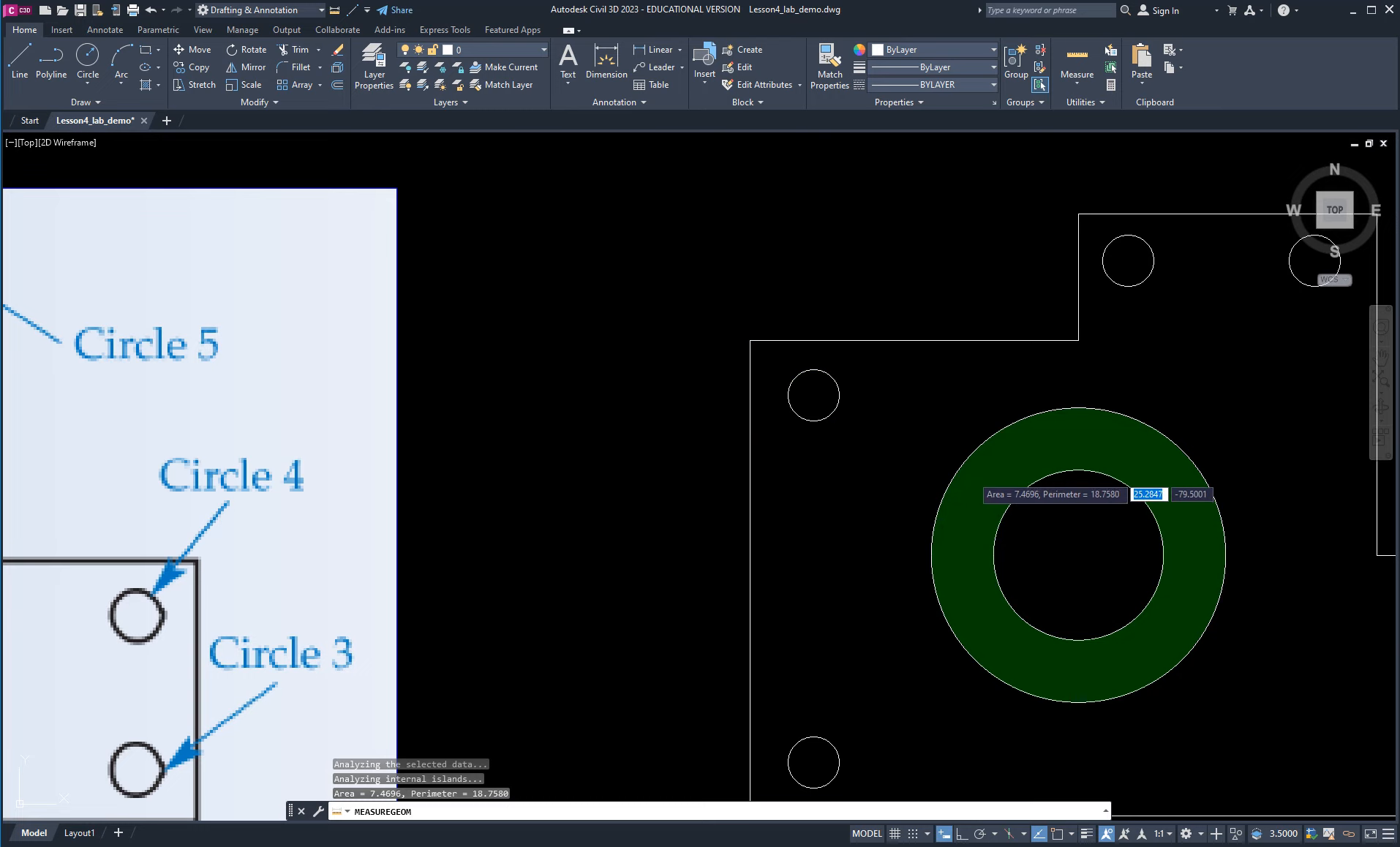
click(813, 762)
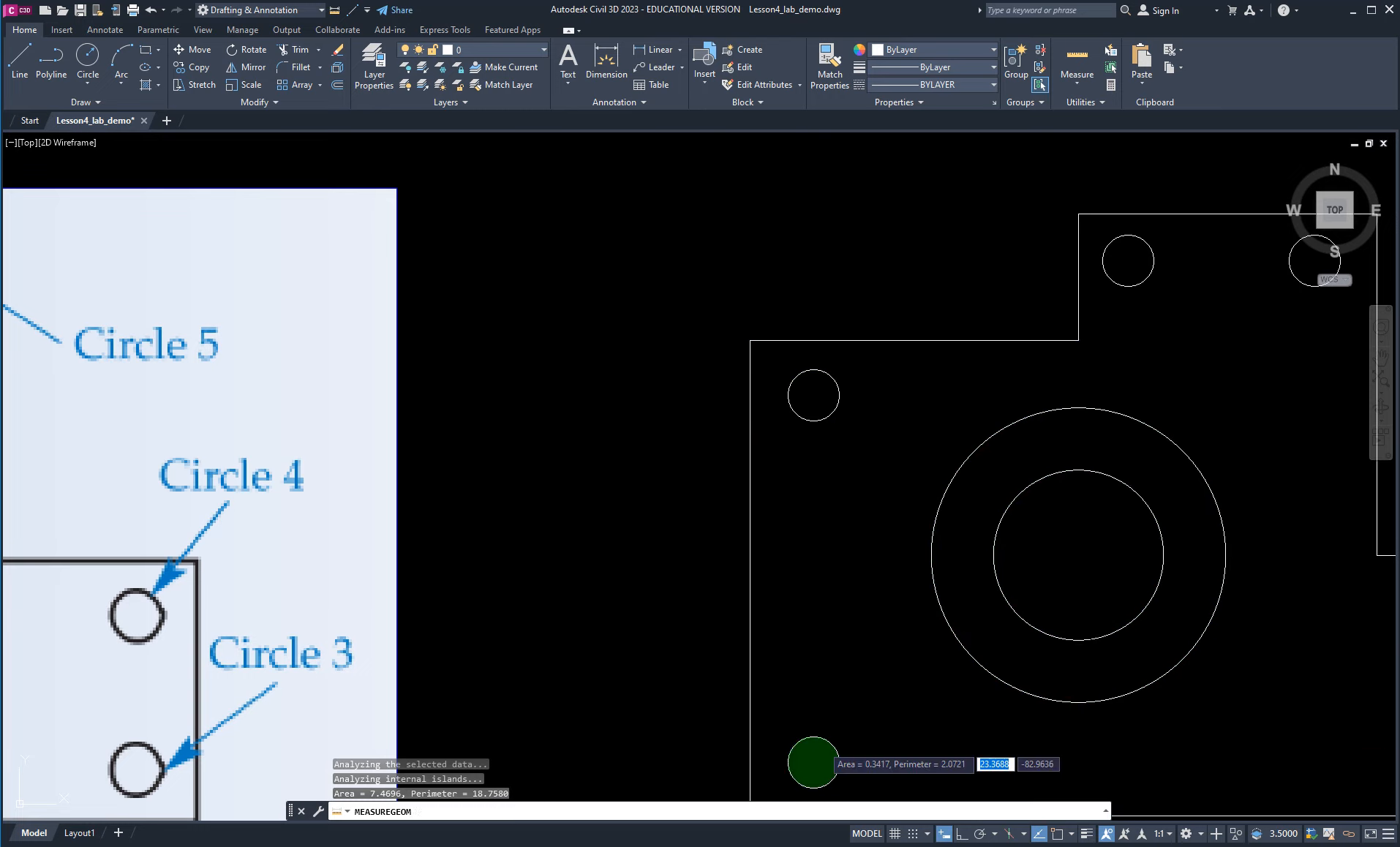
click(1126, 260)
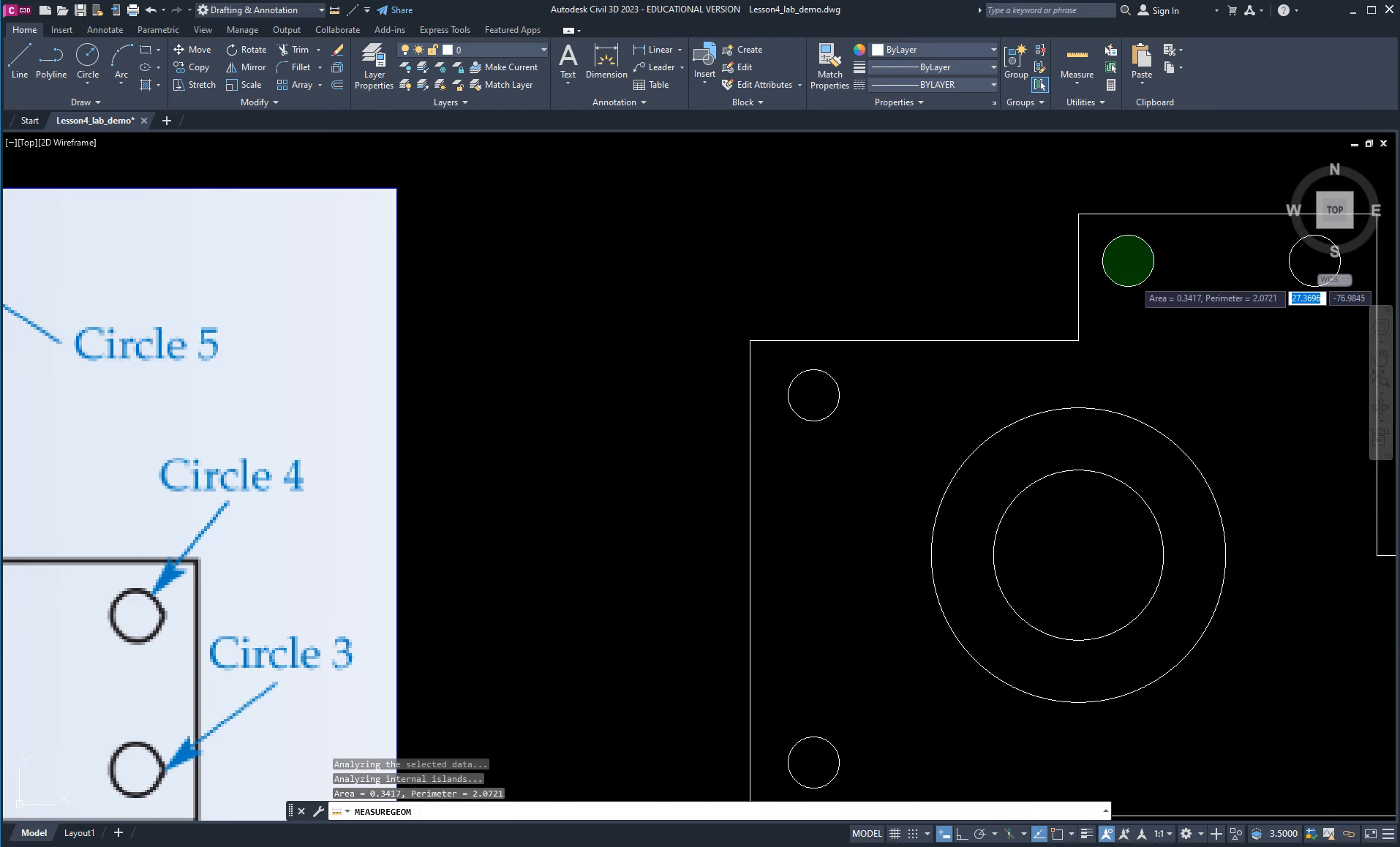
click(1097, 450)
click(1068, 537)
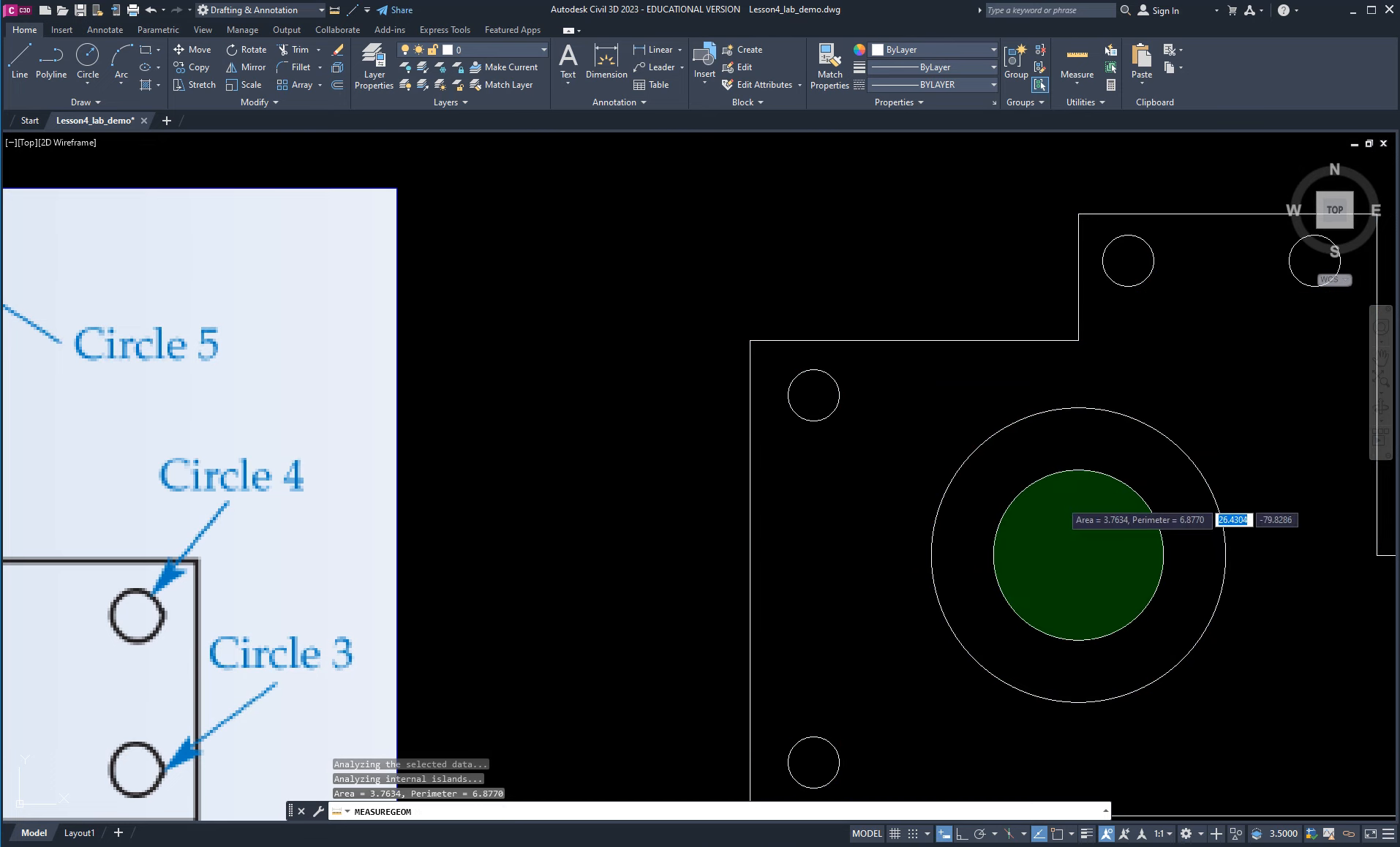
Measure the distance between two freely picked points inside the part with the Distance option of MEASUREGEOM.
text(D)
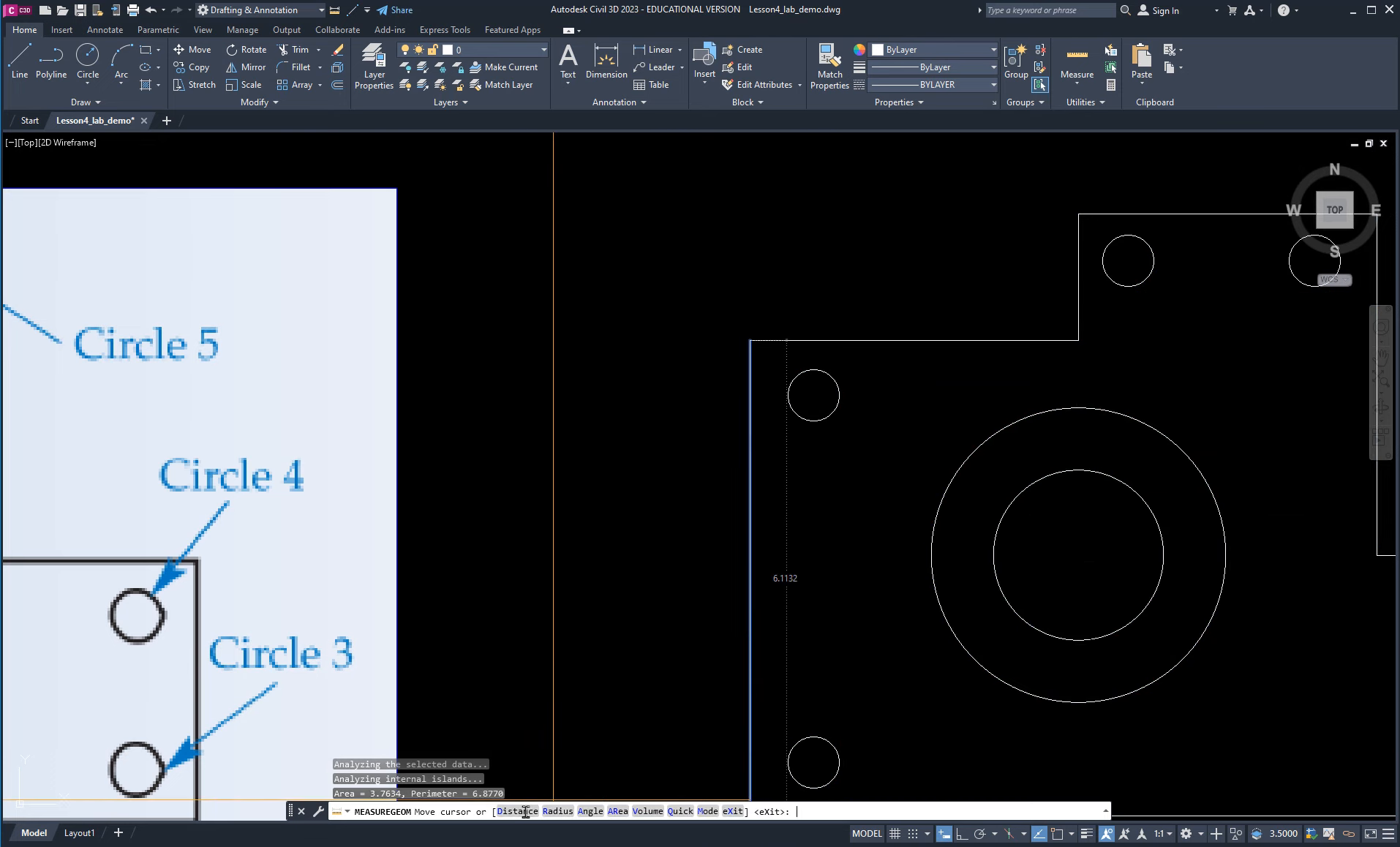
key(Return)
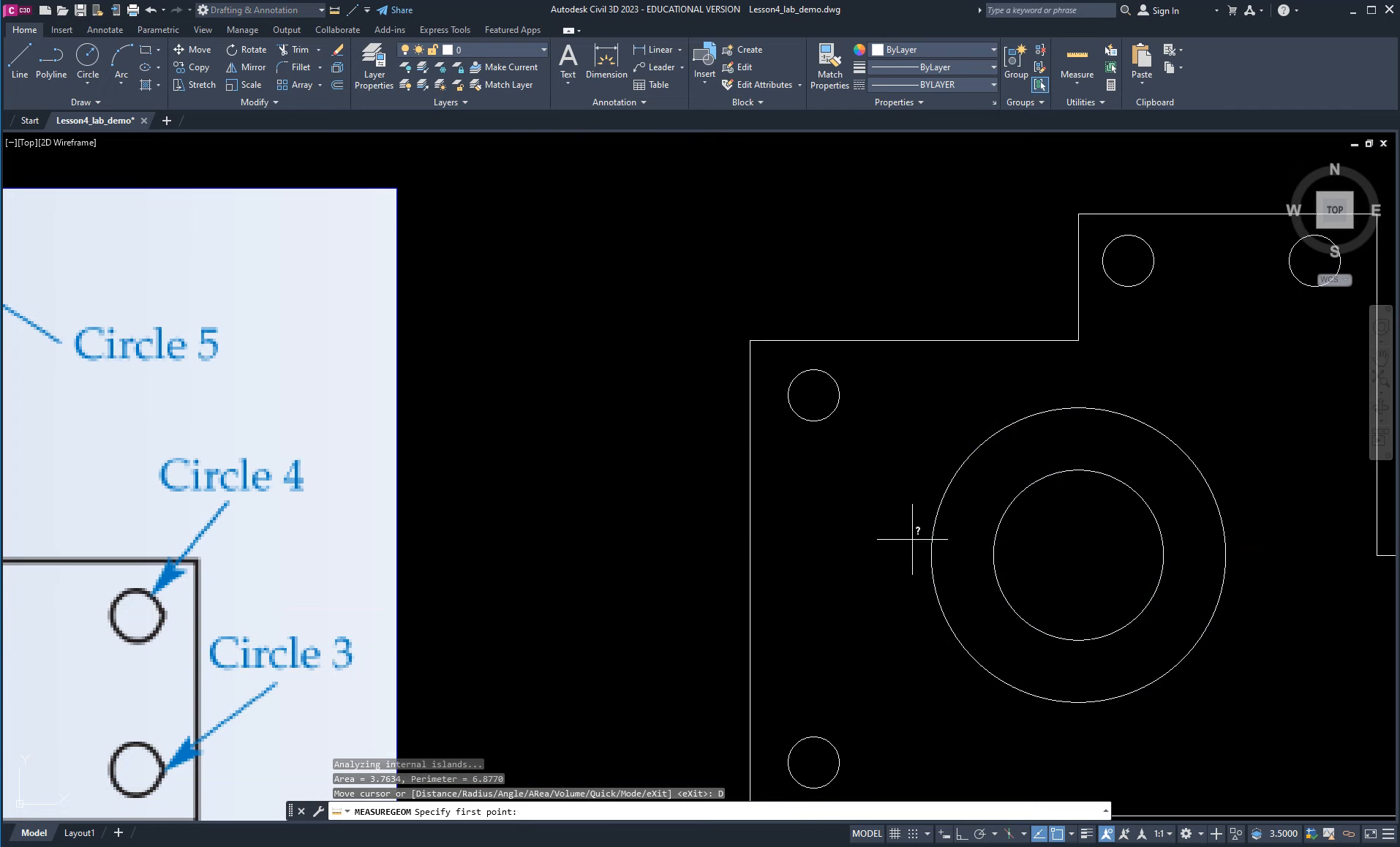
click(832, 512)
click(1124, 362)
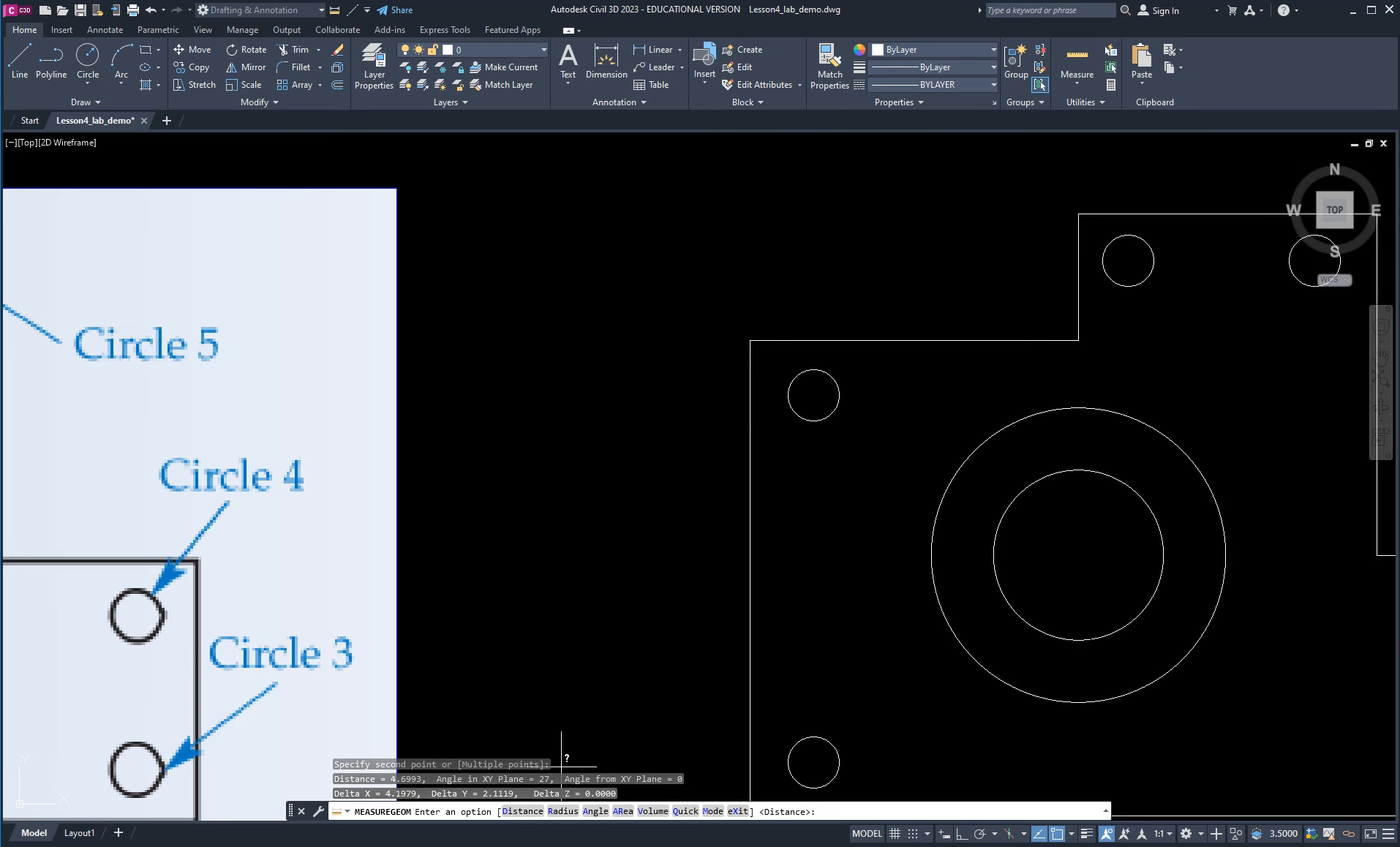
Measure the diagonal distance from corner 2 of the part to the upper-right corner beside Circle 5.
middle_drag(1120, 705, 949, 657)
click(1075, 57)
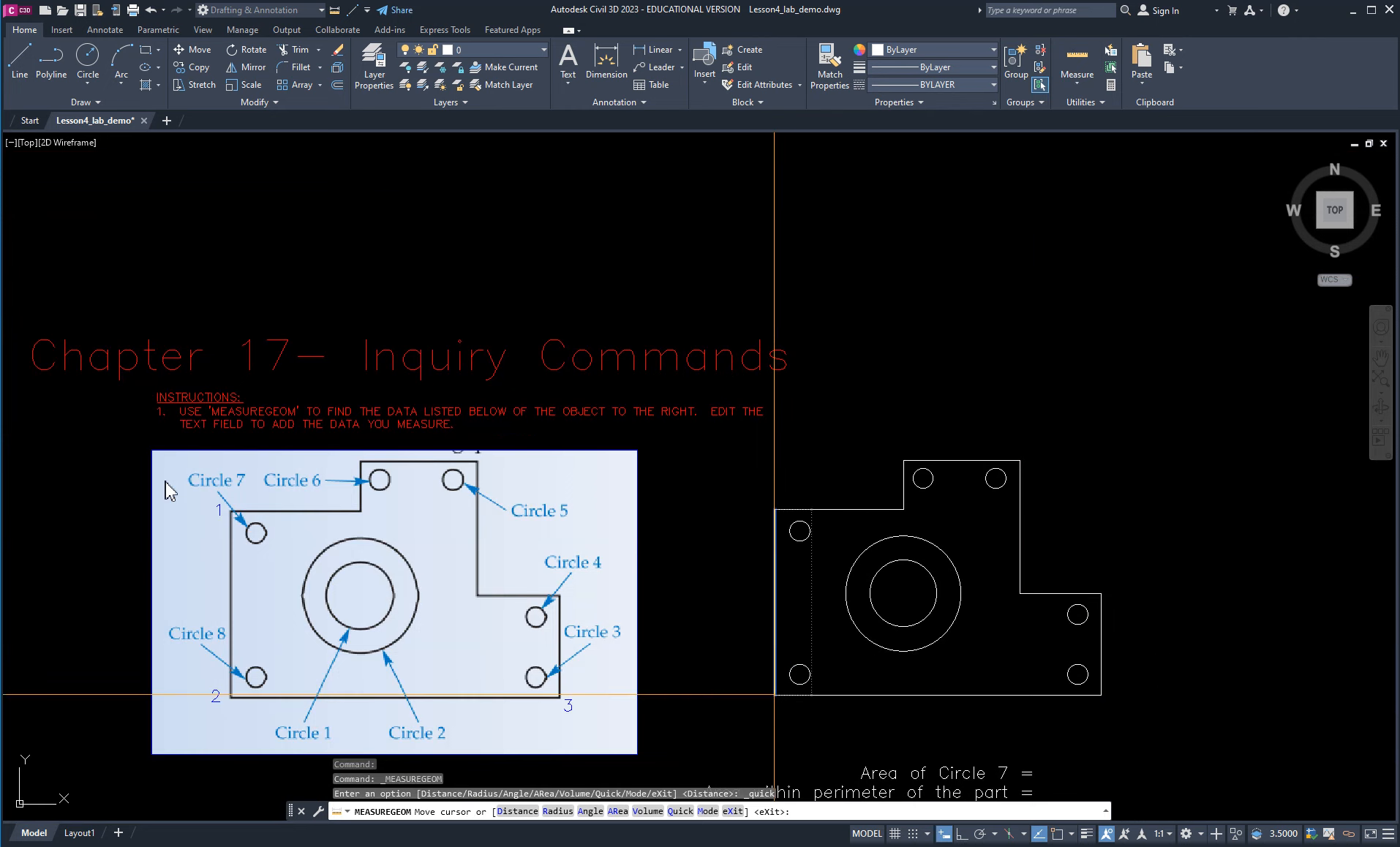
click(517, 811)
click(775, 695)
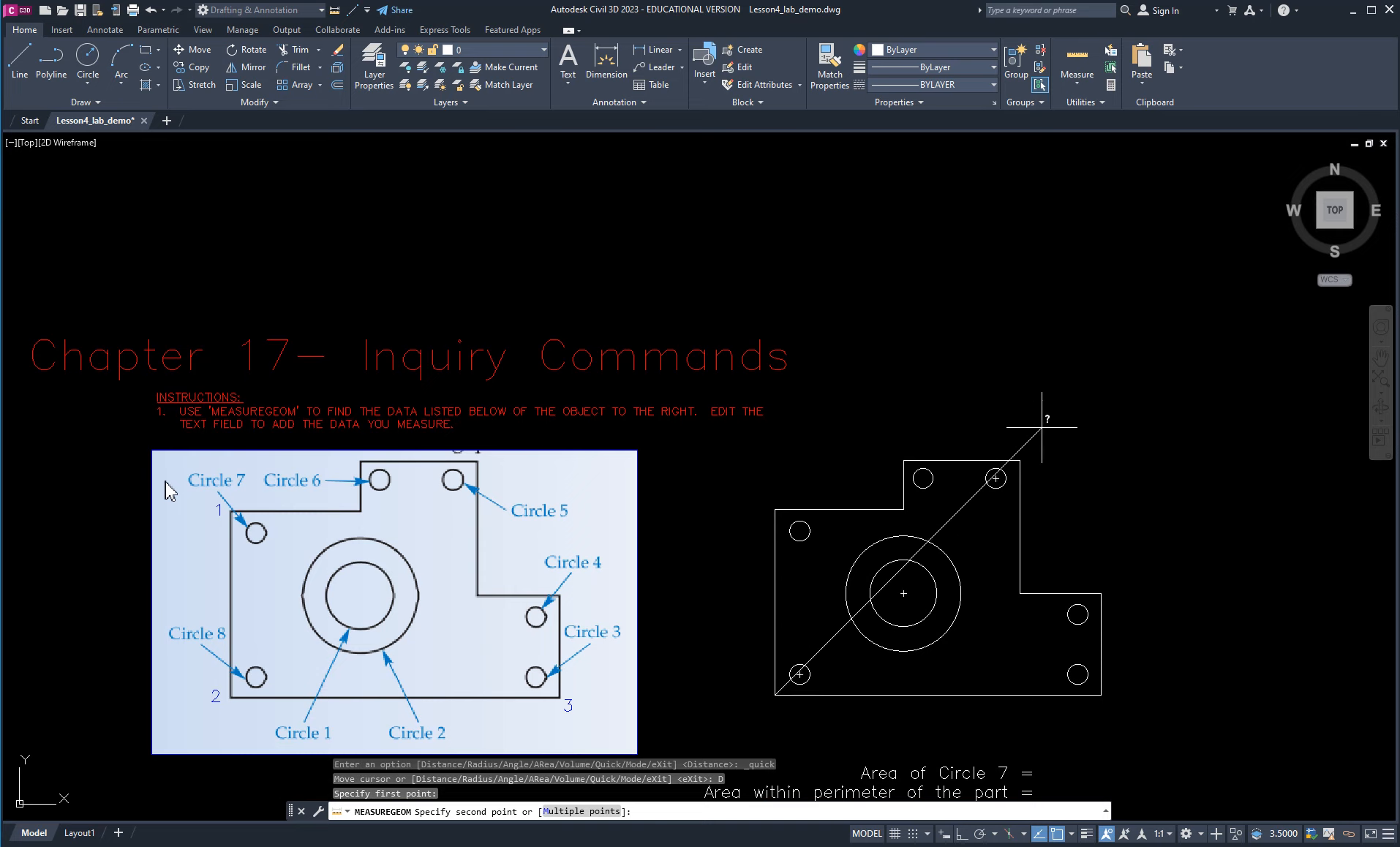
click(1020, 461)
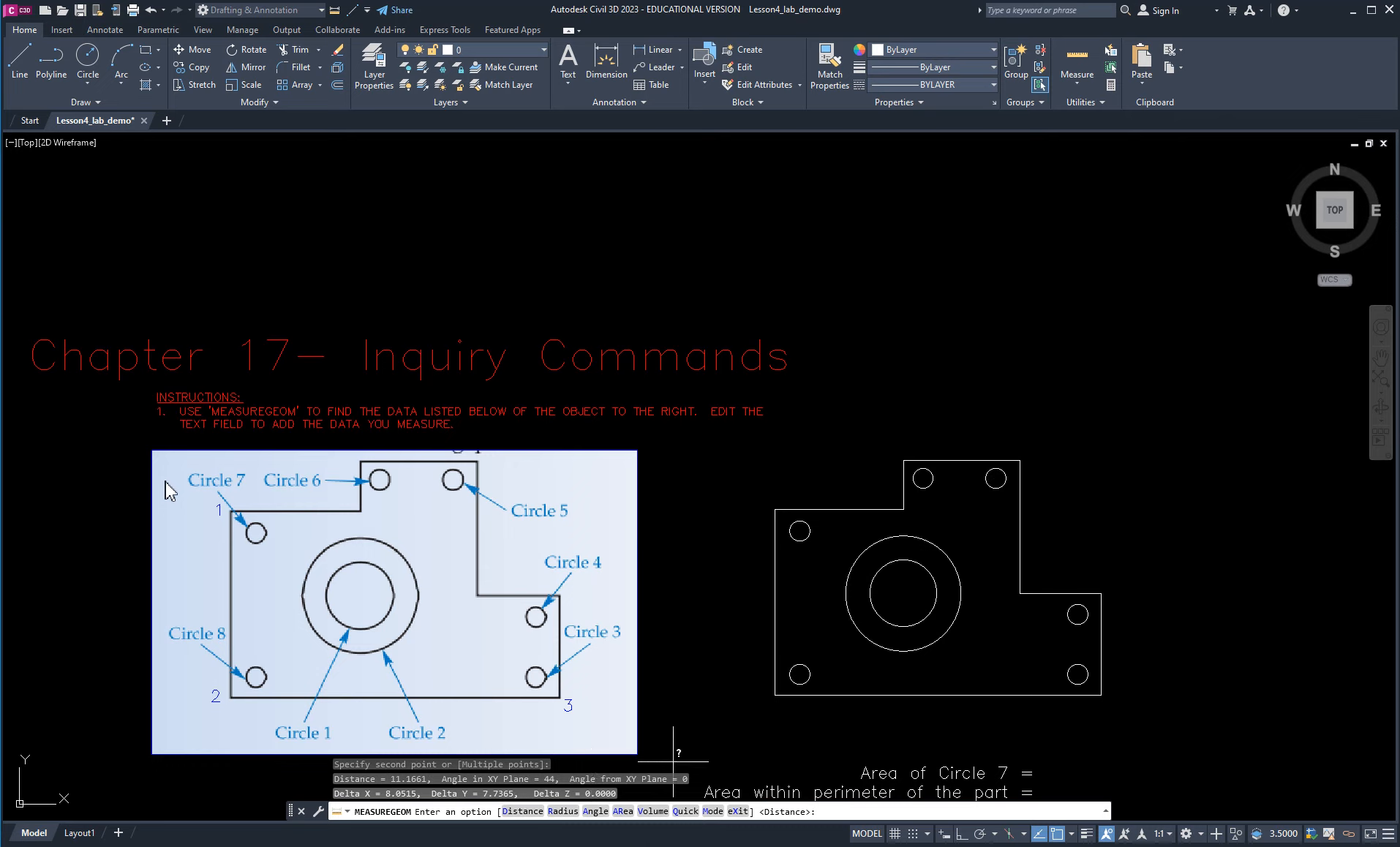
Return MEASUREGEOM to Quick mode and measure the areas of Circle 8, the ring between Circles 1 and 2, and Circle 4.
text(Q)
key(Return)
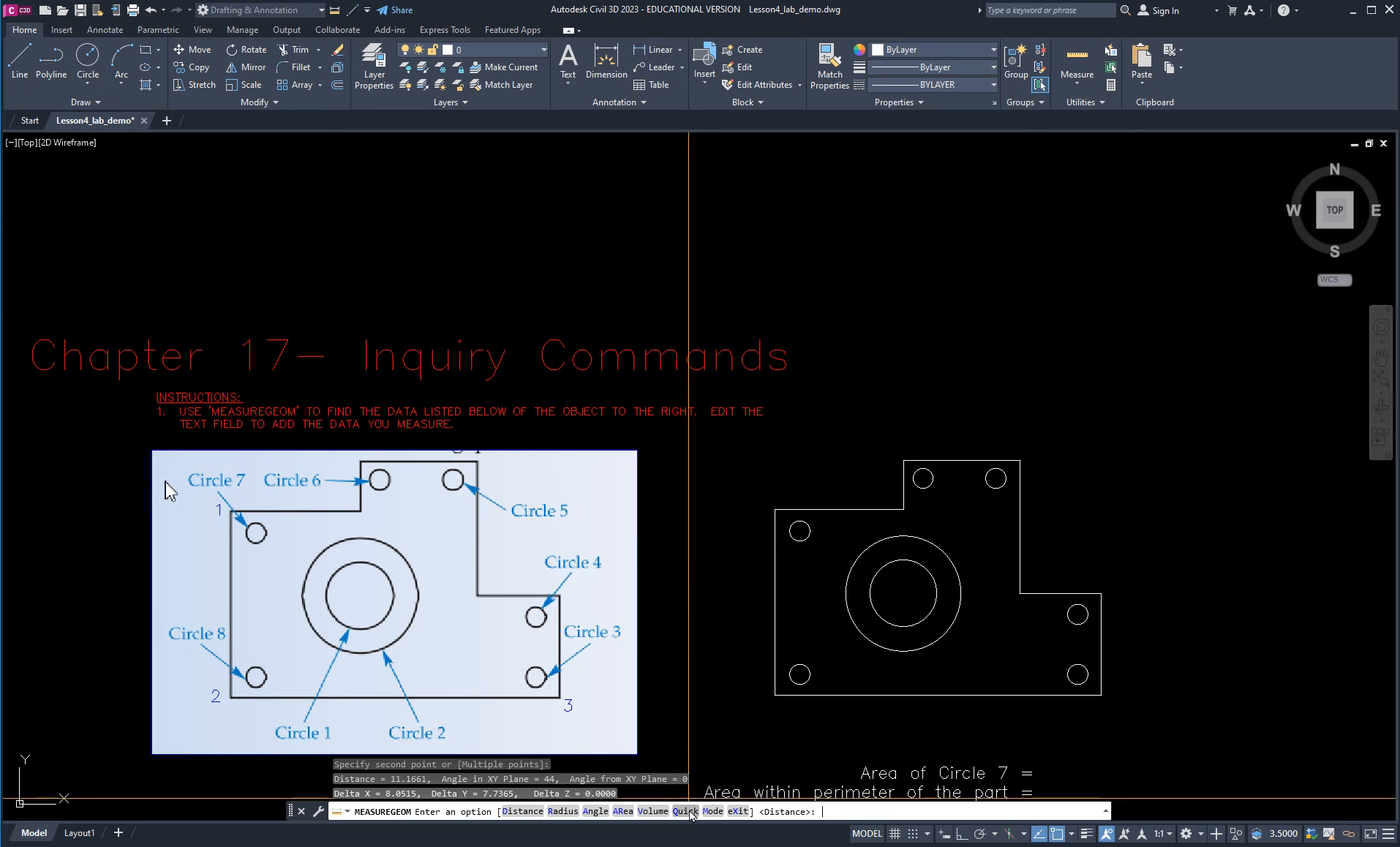
click(799, 675)
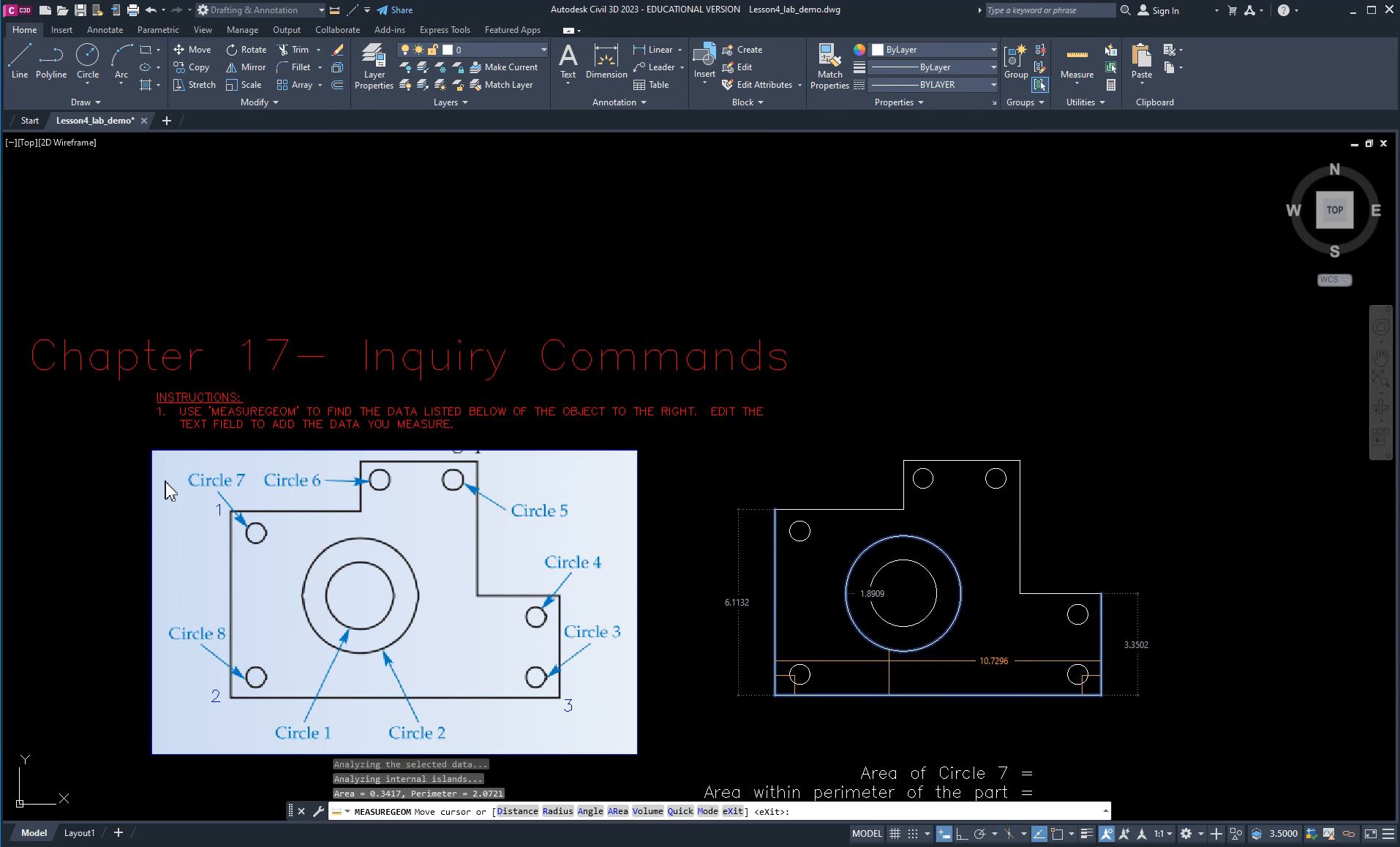
click(904, 643)
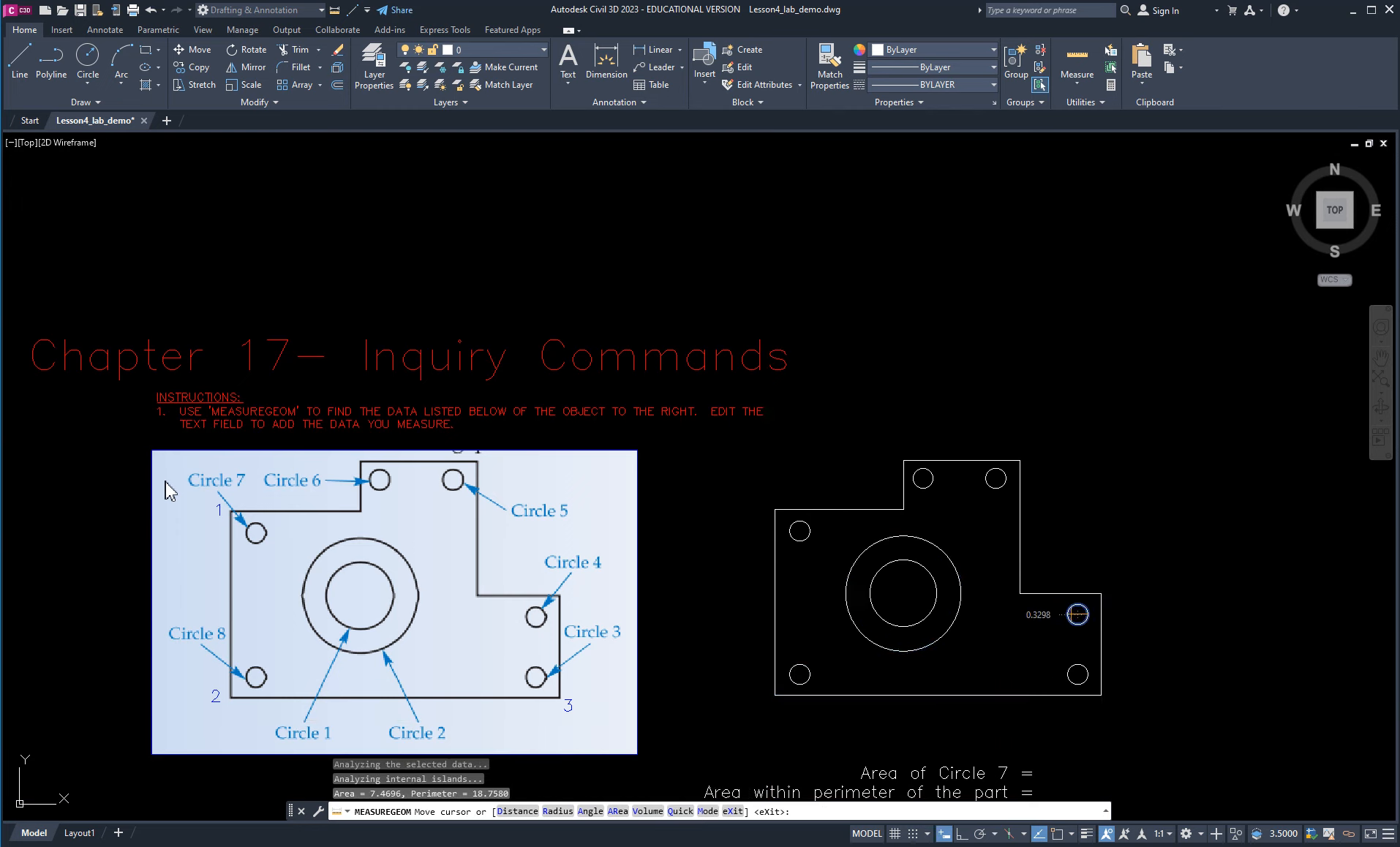
click(1077, 616)
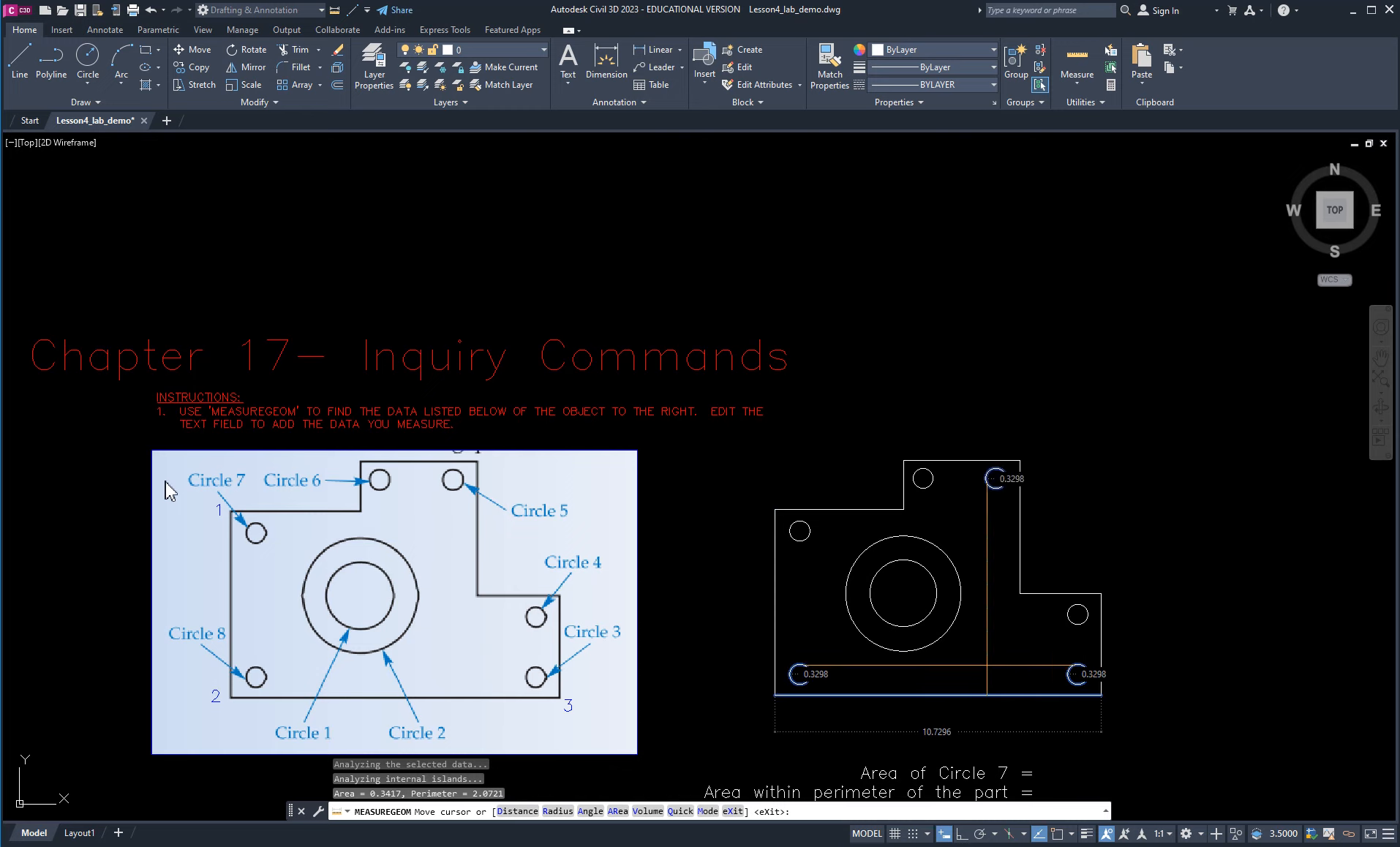
Quick-measure the area within the part's perimeter excluding its circles, and exit MEASUREGEOM.
click(960, 673)
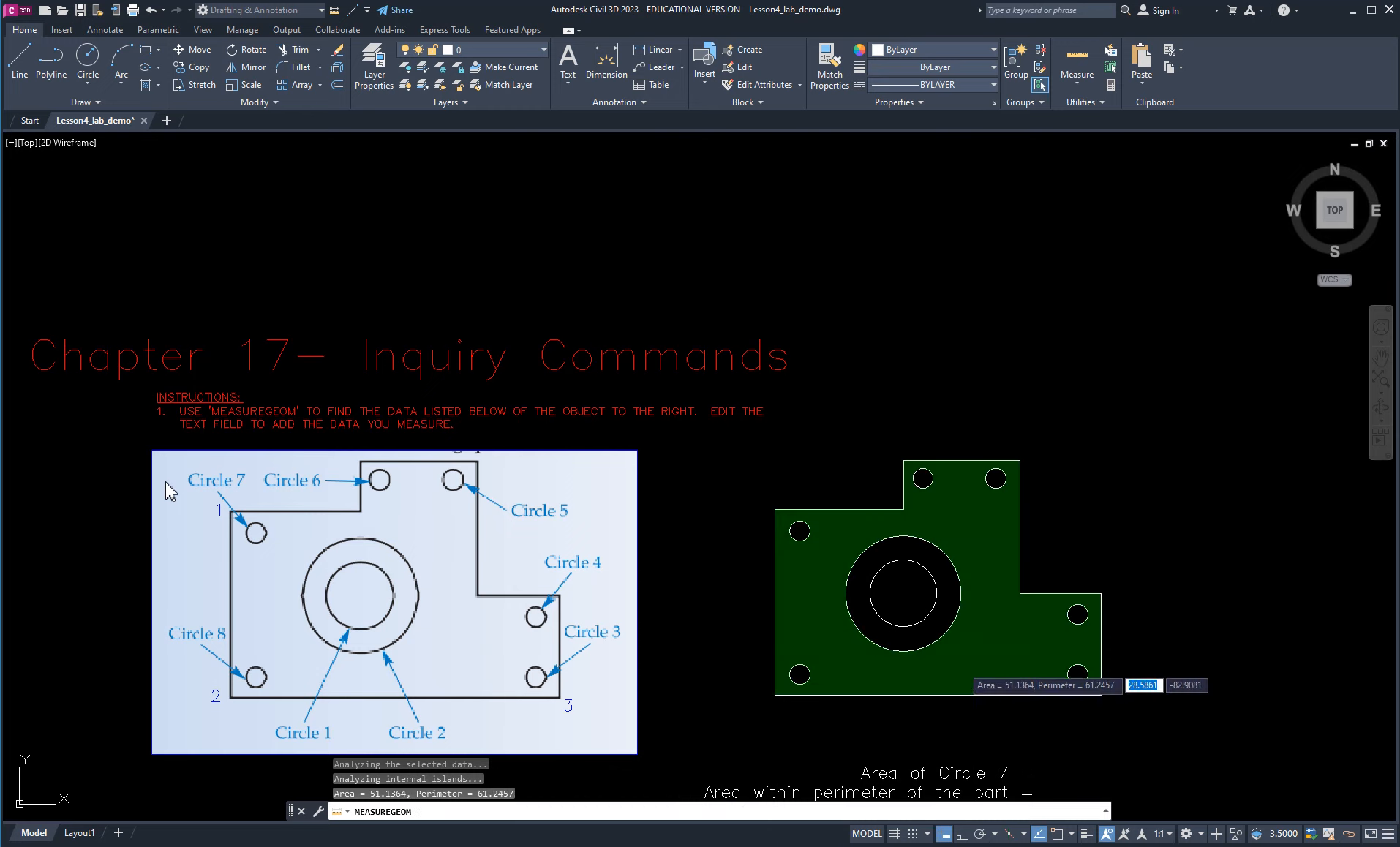
click(954, 678)
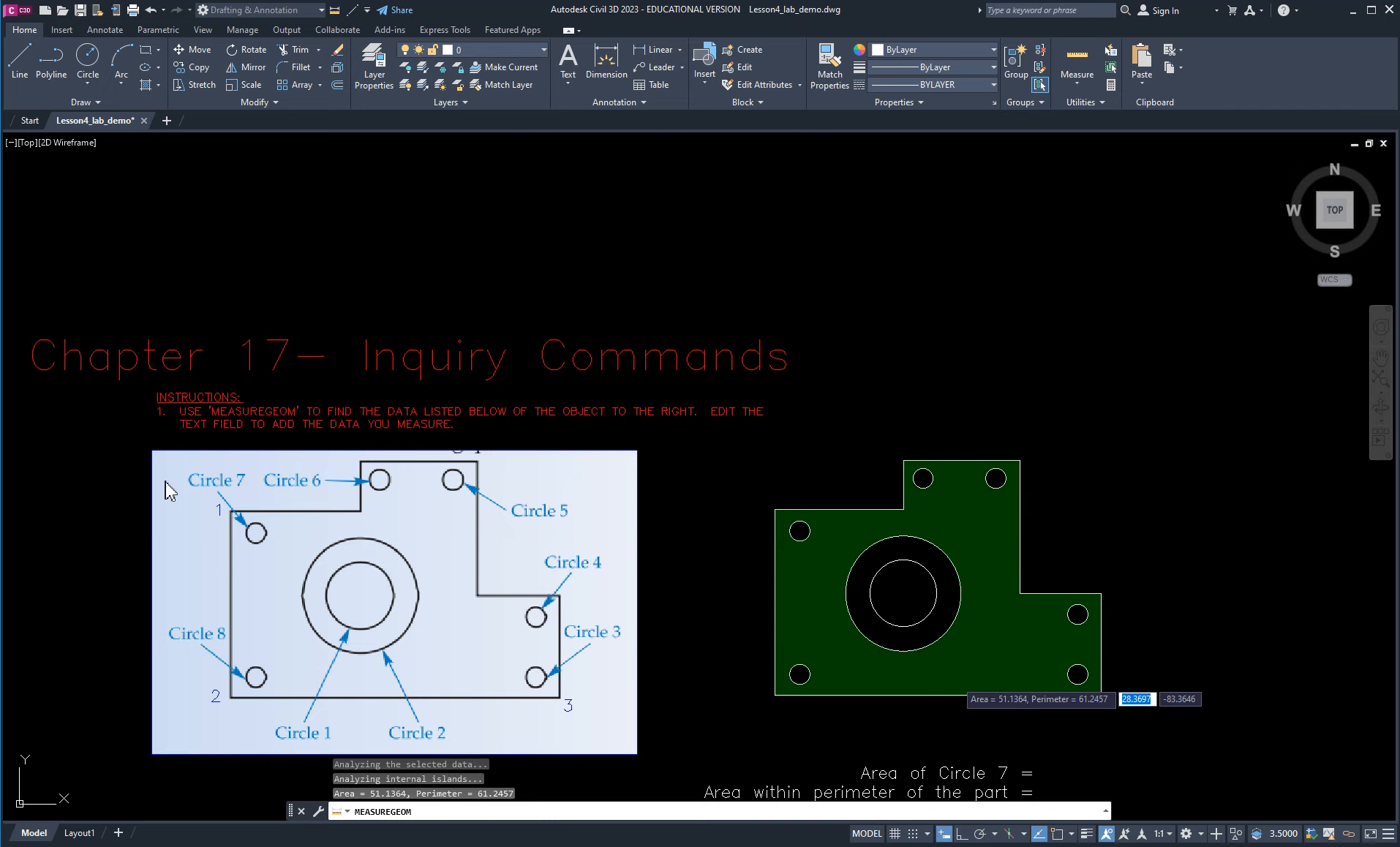
key(Escape)
key(Escape)
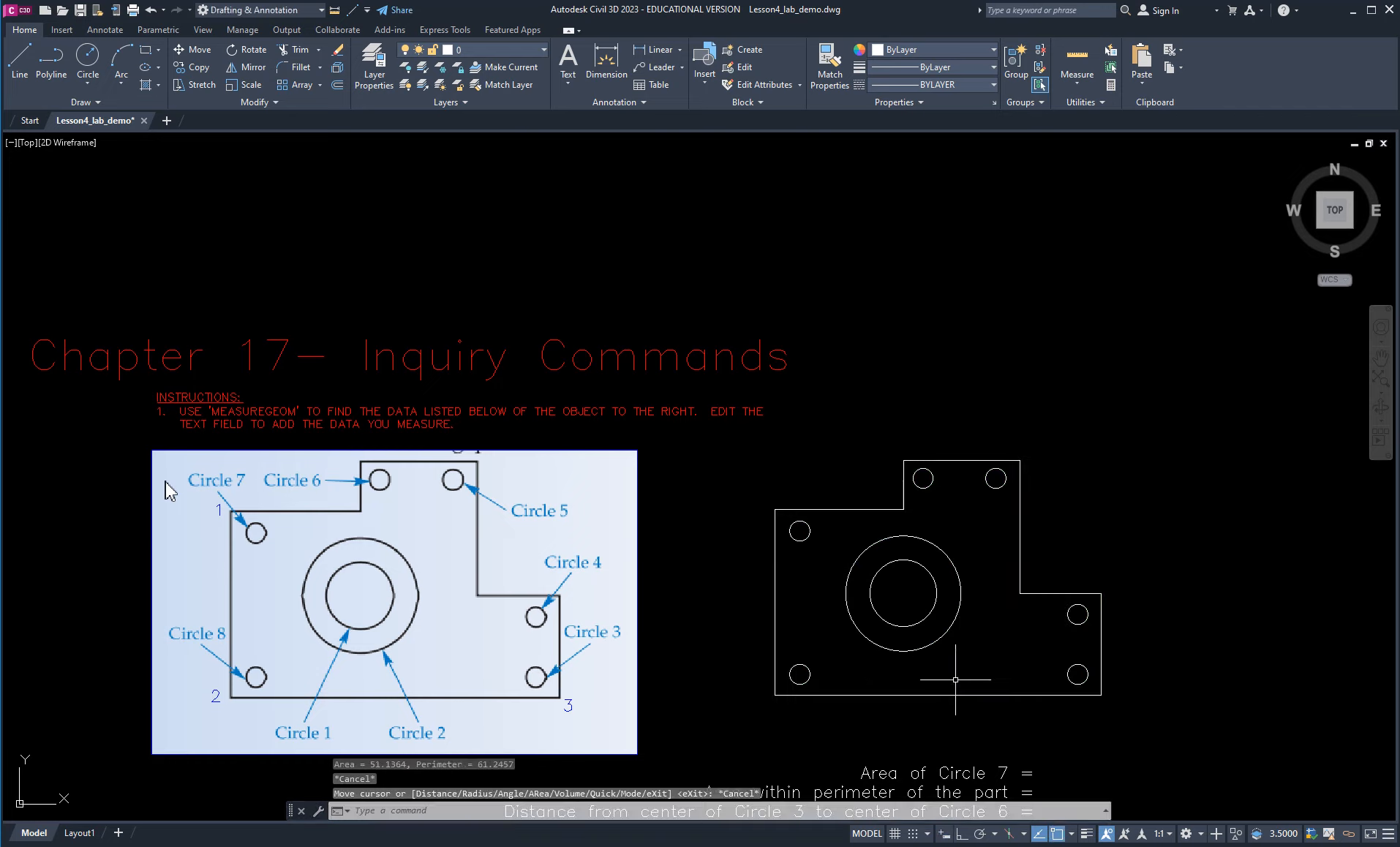